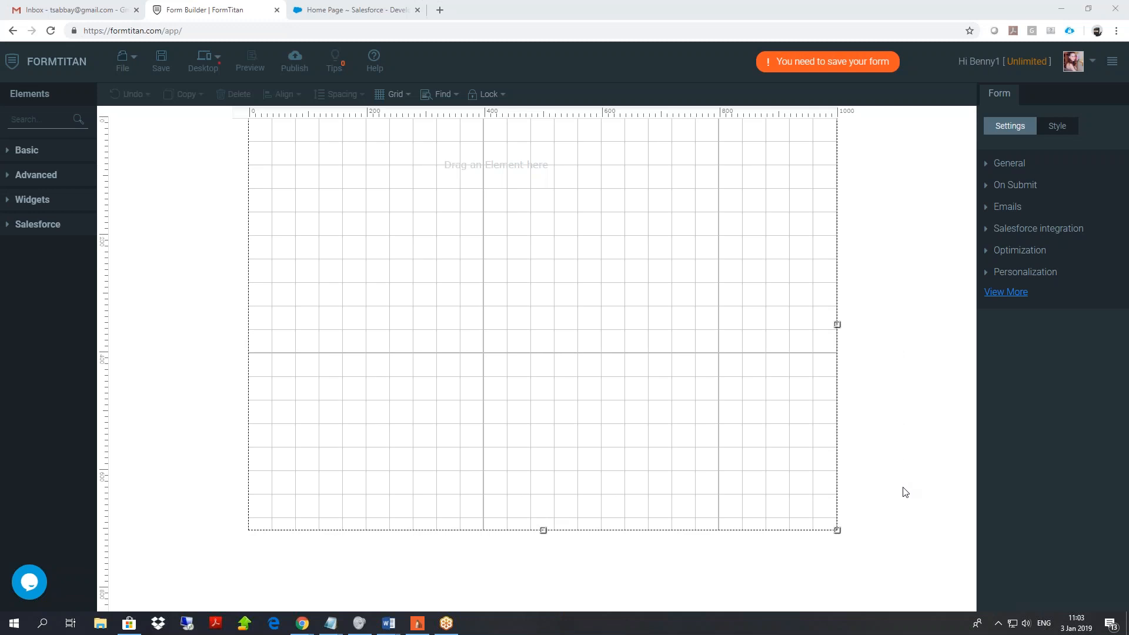
# Expand the form settings list with View More and show the PDF Mapping section.
pyautogui.click(1009, 299)
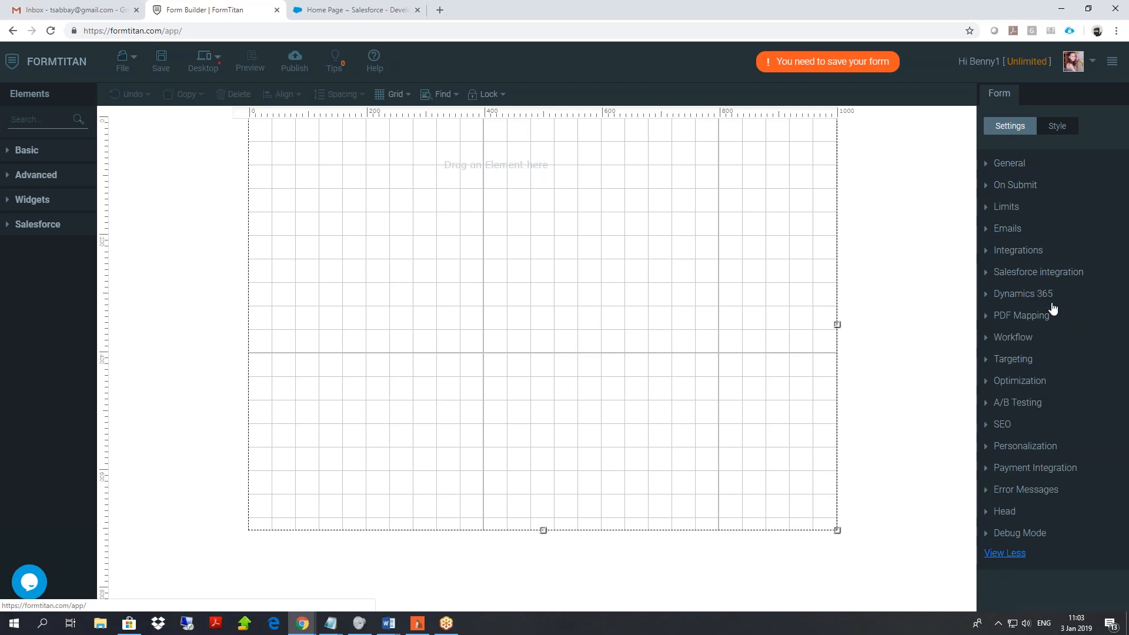
pyautogui.click(1040, 321)
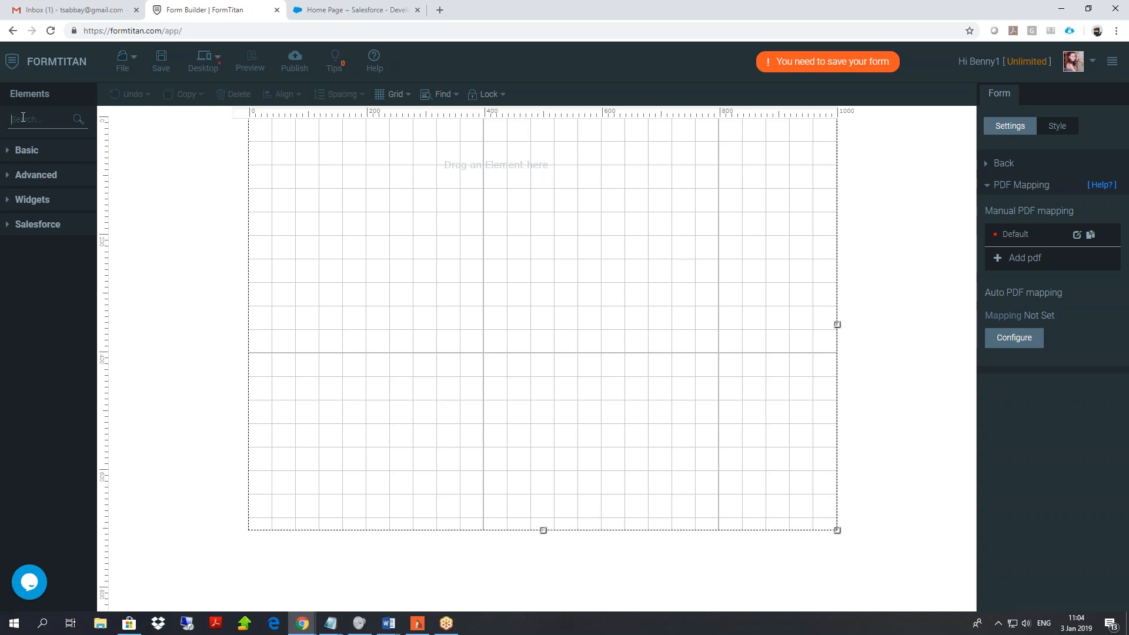
# Add a textbox labelled 'first name' and a Signature pad below it.
pyautogui.write('text')
pyautogui.moveTo(42, 192); pyautogui.dragTo(338, 217)
pyautogui.doubleClick(338, 219)
pyautogui.write('first name')
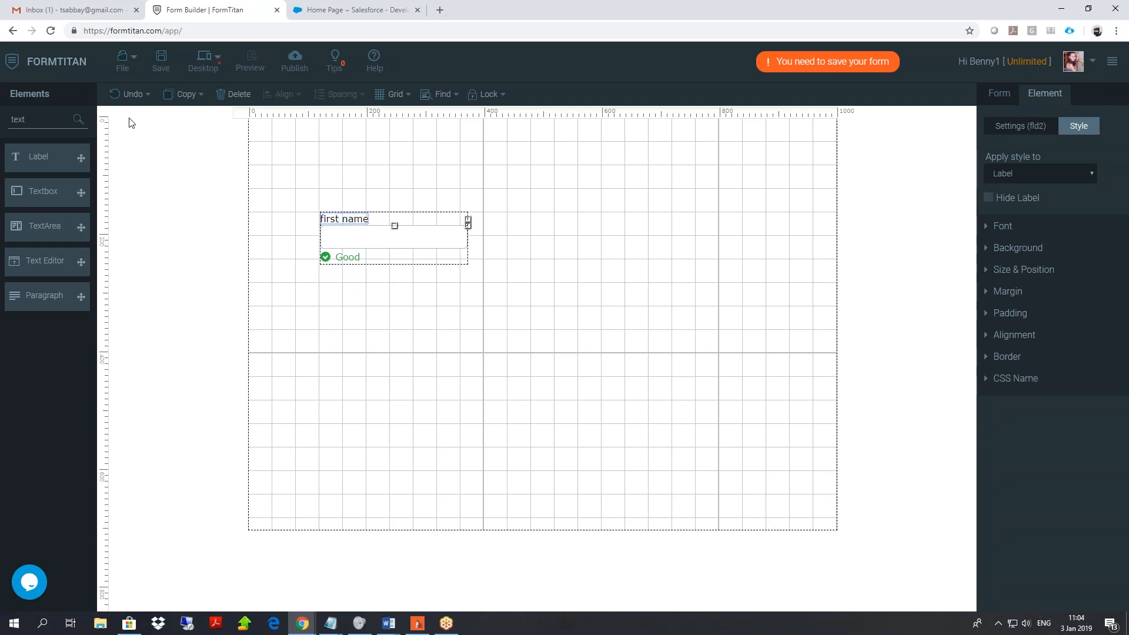
pyautogui.doubleClick(18, 119)
pyautogui.write('sign')
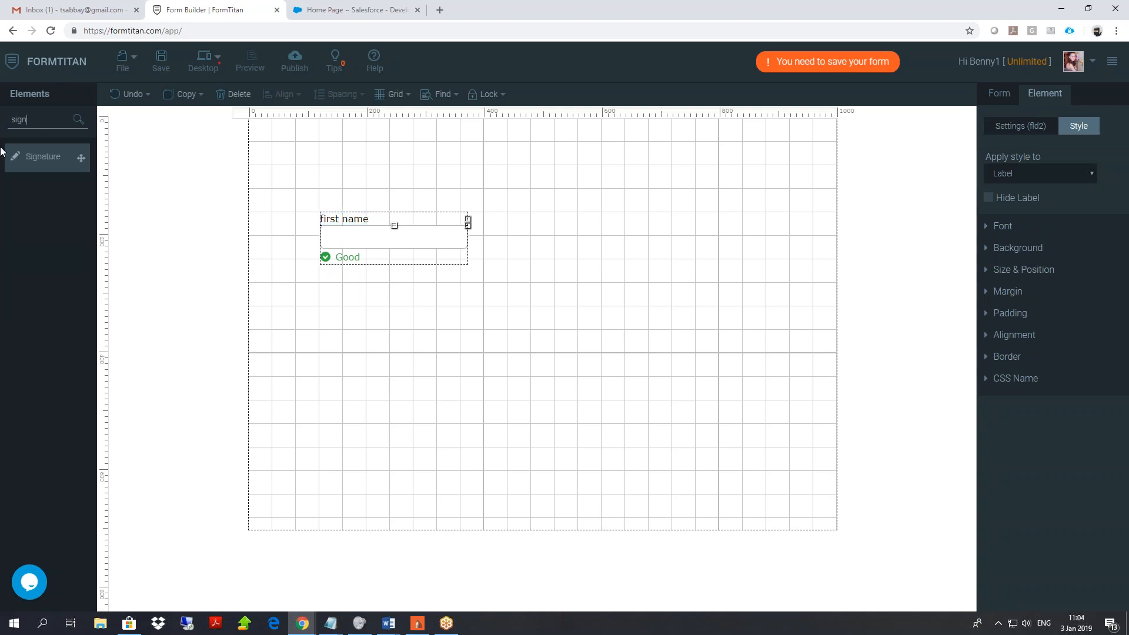
pyautogui.moveTo(36, 157)
pyautogui.mouseDown()
pyautogui.moveTo(188, 249)
pyautogui.moveTo(351, 325)
pyautogui.mouseUp()
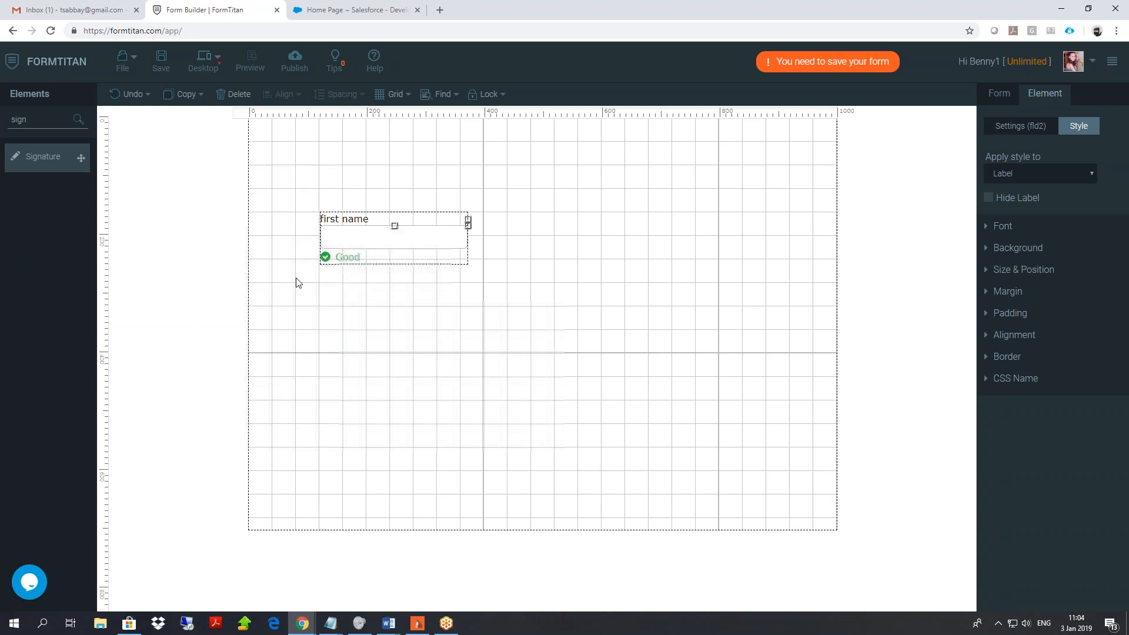
# Add a 'your ID' file upload right of first name and a Submit button below it.
pyautogui.doubleClick(57, 121)
pyautogui.write('file')
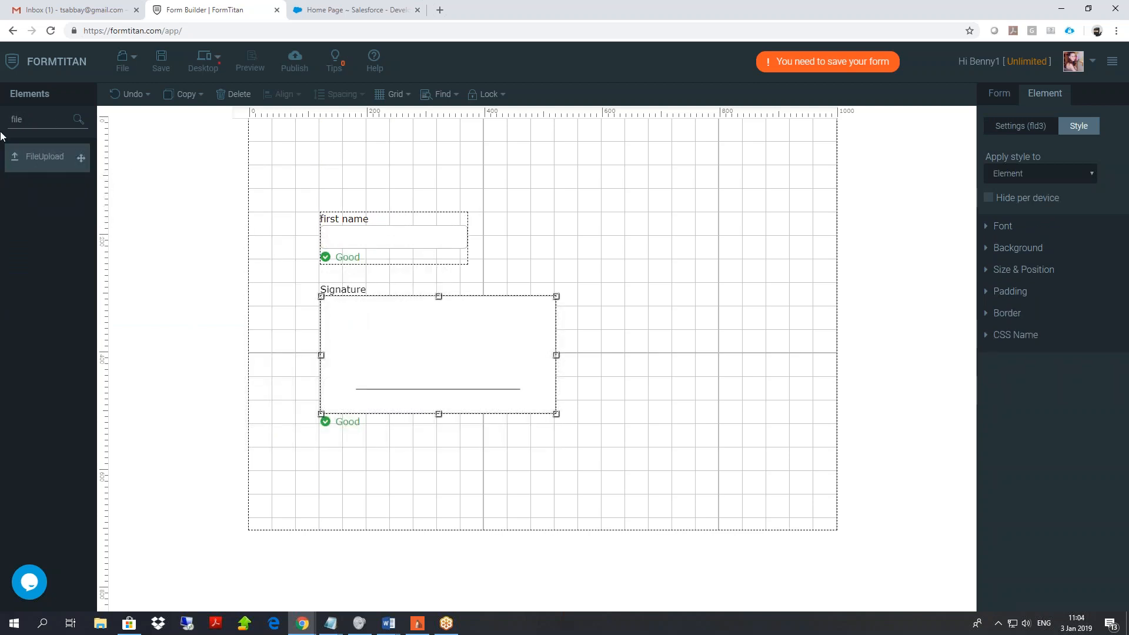
pyautogui.moveTo(76, 156); pyautogui.dragTo(598, 218)
pyautogui.doubleClick(598, 218)
pyautogui.write('your ')
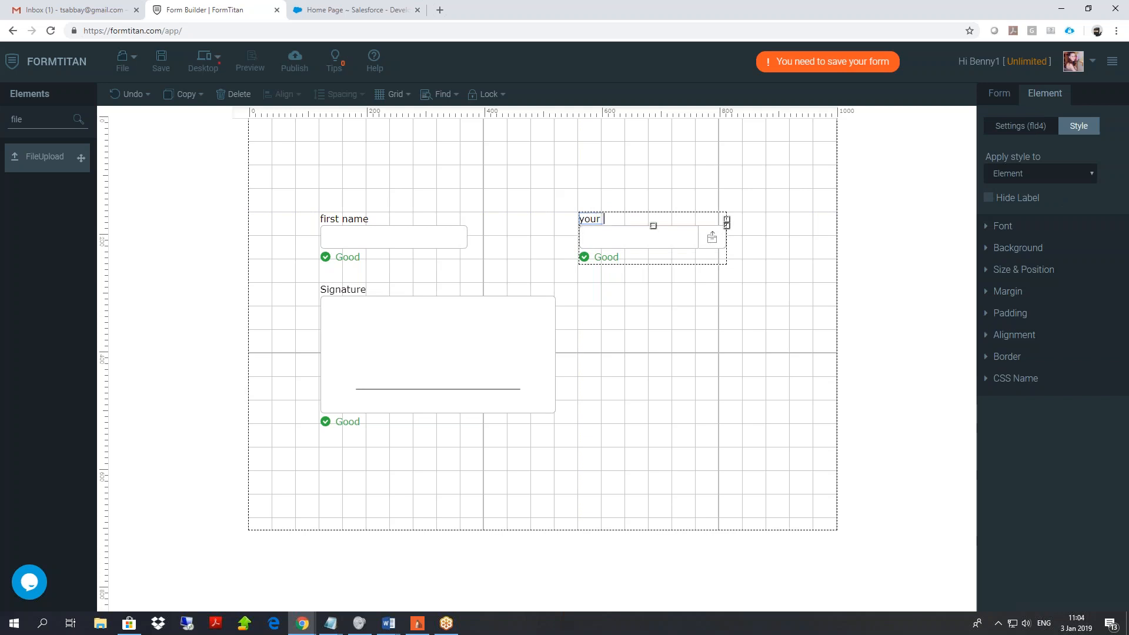
pyautogui.write('ID')
pyautogui.moveTo(23, 119); pyautogui.dragTo(2, 115)
pyautogui.write('sub')
pyautogui.moveTo(32, 152); pyautogui.dragTo(635, 320)
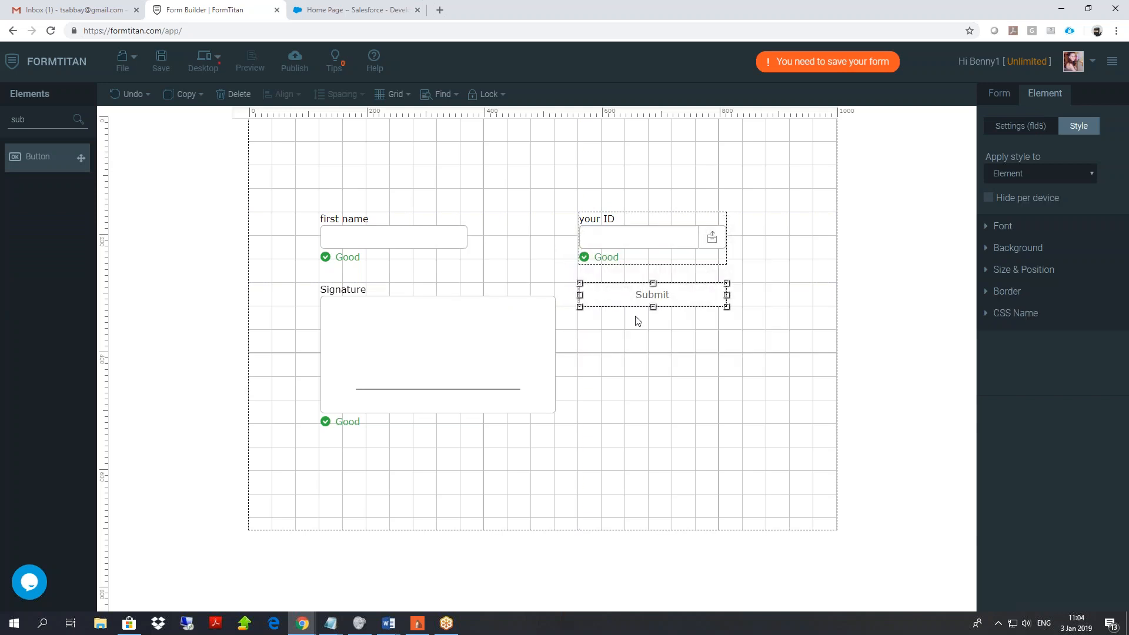
# From the form-level settings, go to PDF Mapping and edit the Default mapping.
pyautogui.click(999, 94)
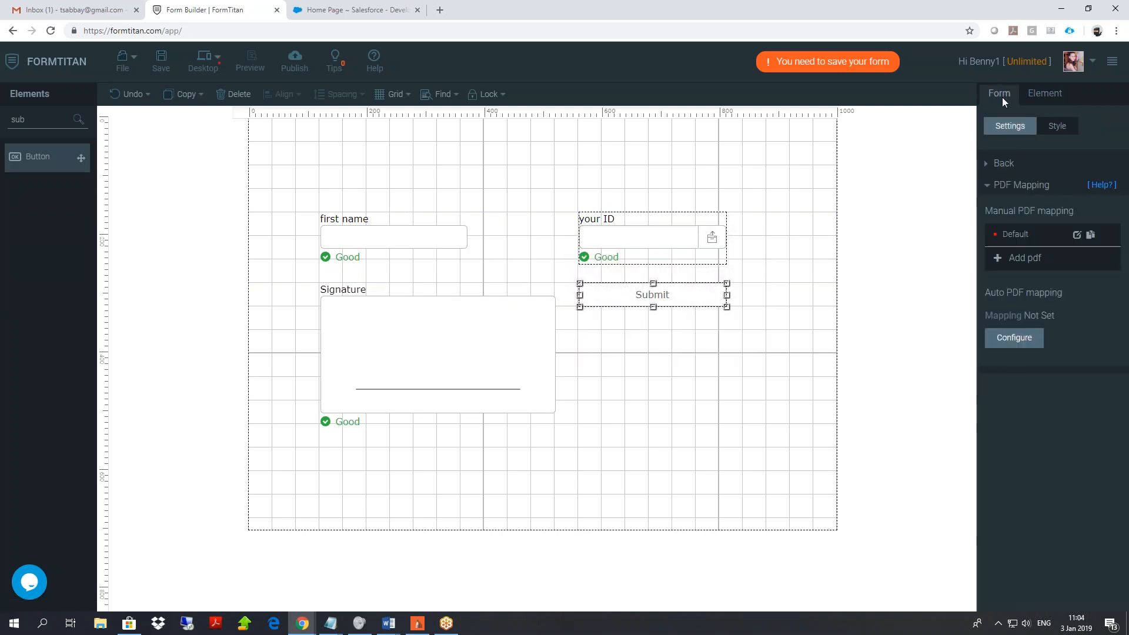
pyautogui.click(1002, 165)
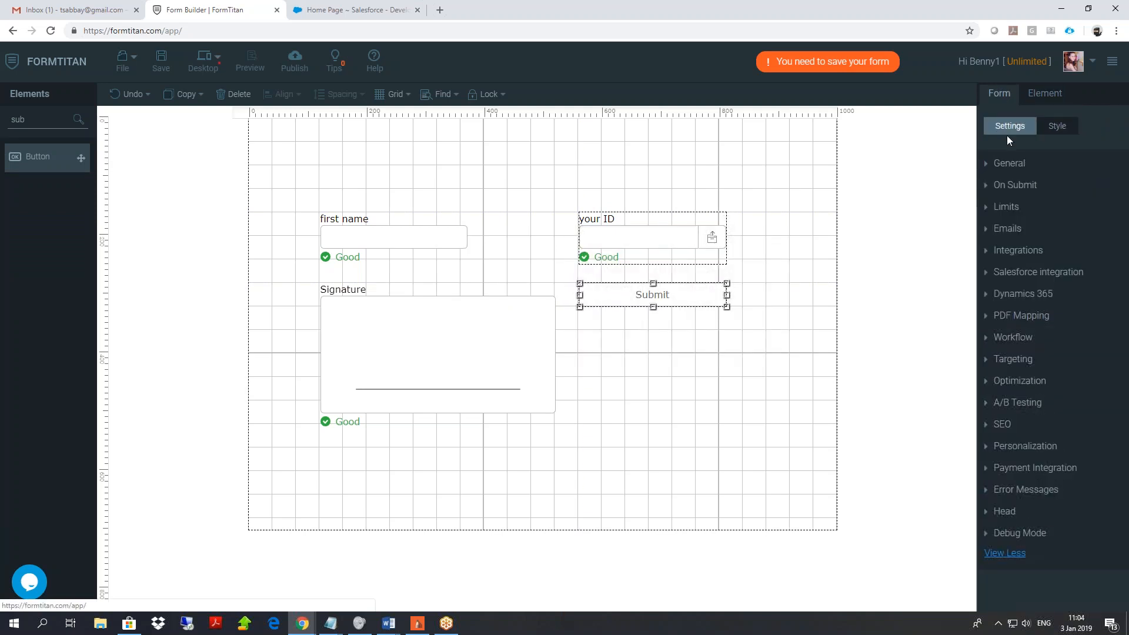
pyautogui.click(1032, 318)
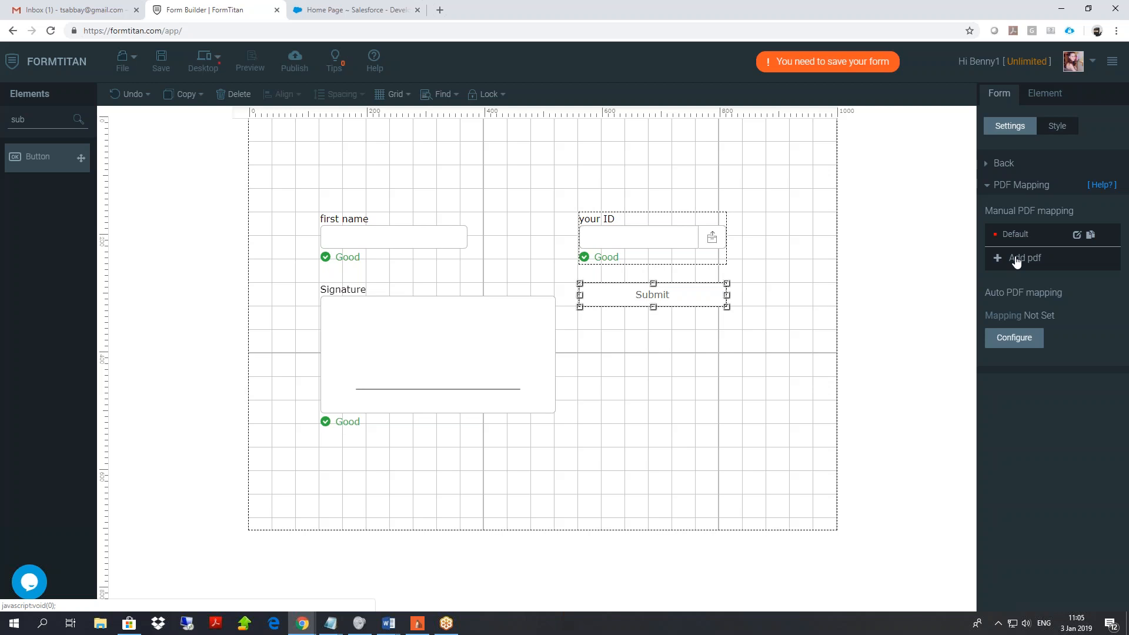
pyautogui.click(1077, 236)
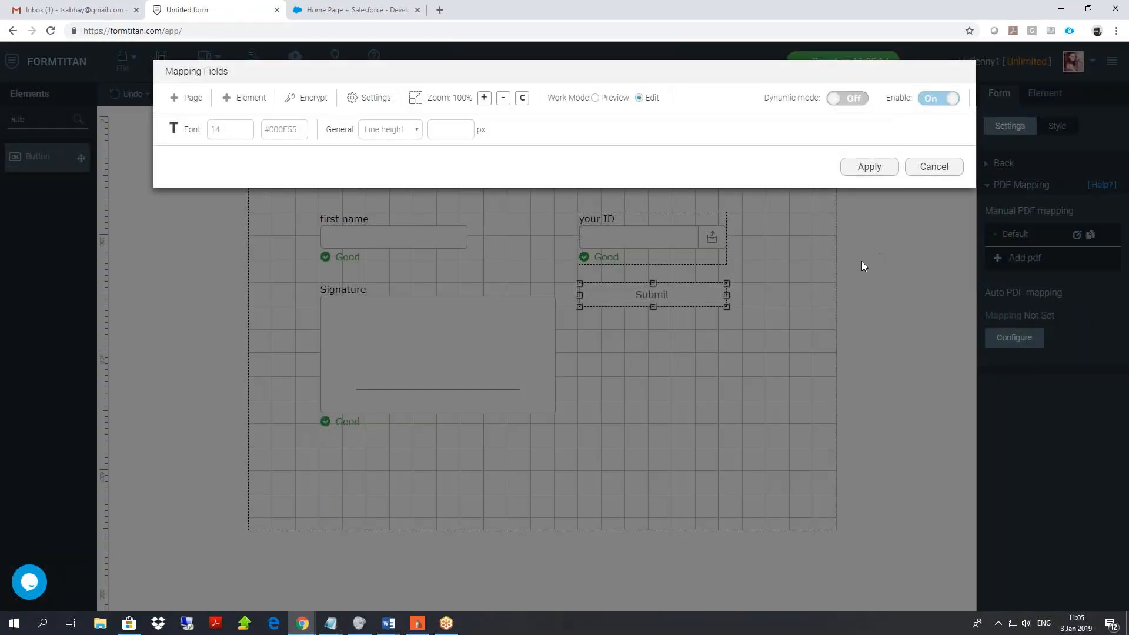
# Upload forever-21-job-application.pdf as a mapping page and show Page 1.
pyautogui.click(187, 98)
pyautogui.doubleClick(185, 106)
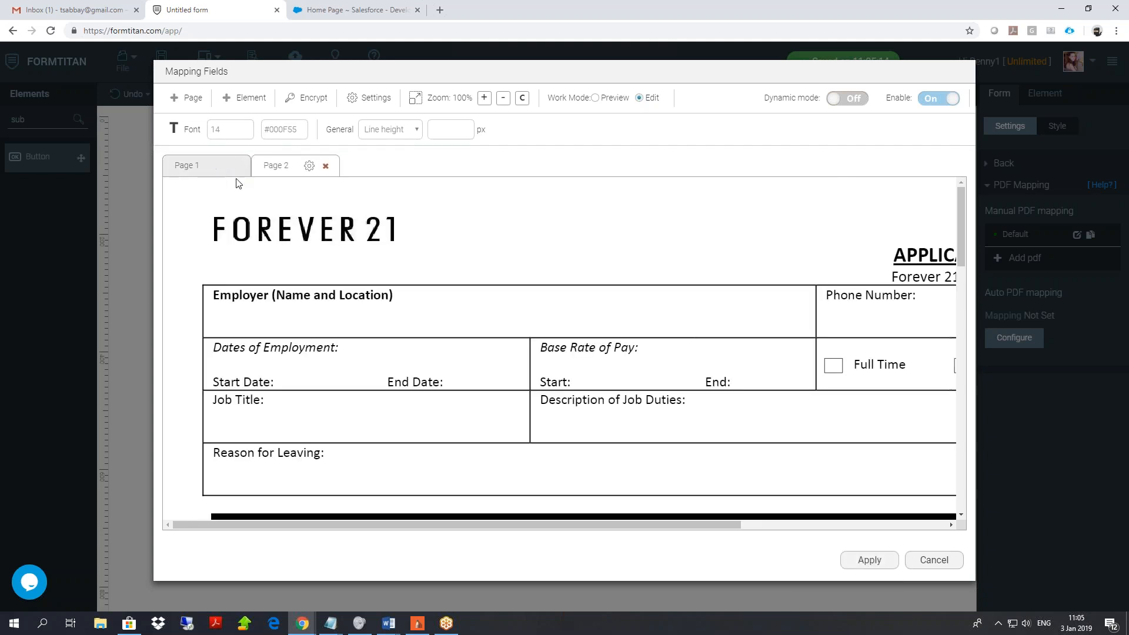
pyautogui.click(212, 169)
# Place the first name field in the First Name cell, widen it, and set font size 30.
pyautogui.click(244, 99)
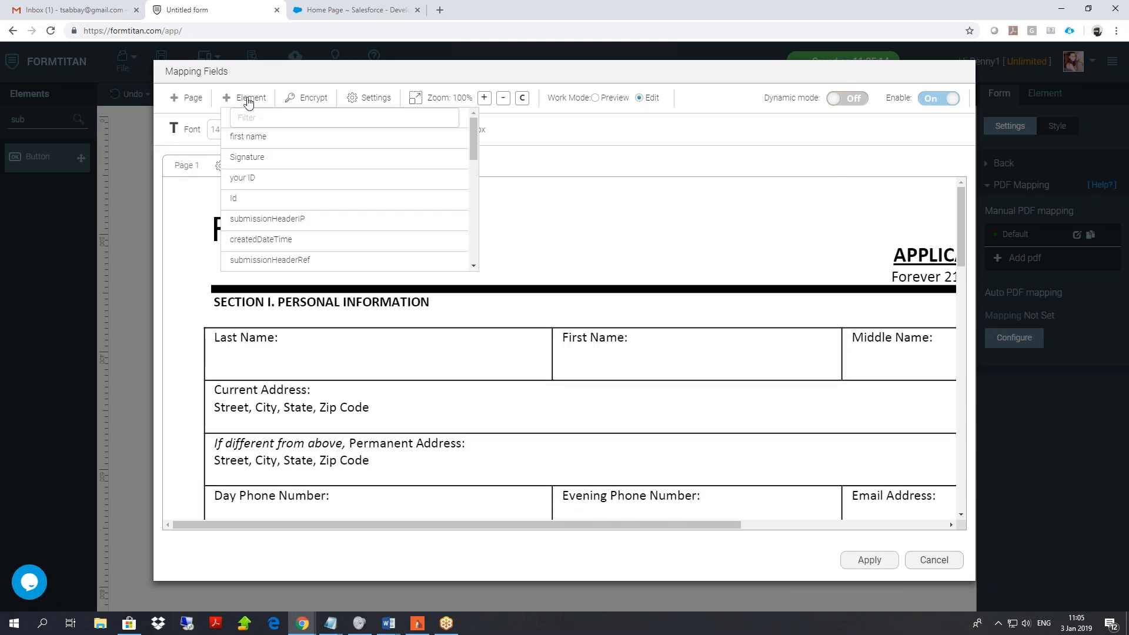
pyautogui.click(257, 144)
pyautogui.moveTo(618, 360)
pyautogui.mouseDown()
pyautogui.moveTo(583, 362)
pyautogui.moveTo(637, 351)
pyautogui.mouseUp()
pyautogui.moveTo(725, 356); pyautogui.dragTo(809, 356)
pyautogui.moveTo(222, 129); pyautogui.dragTo(200, 134)
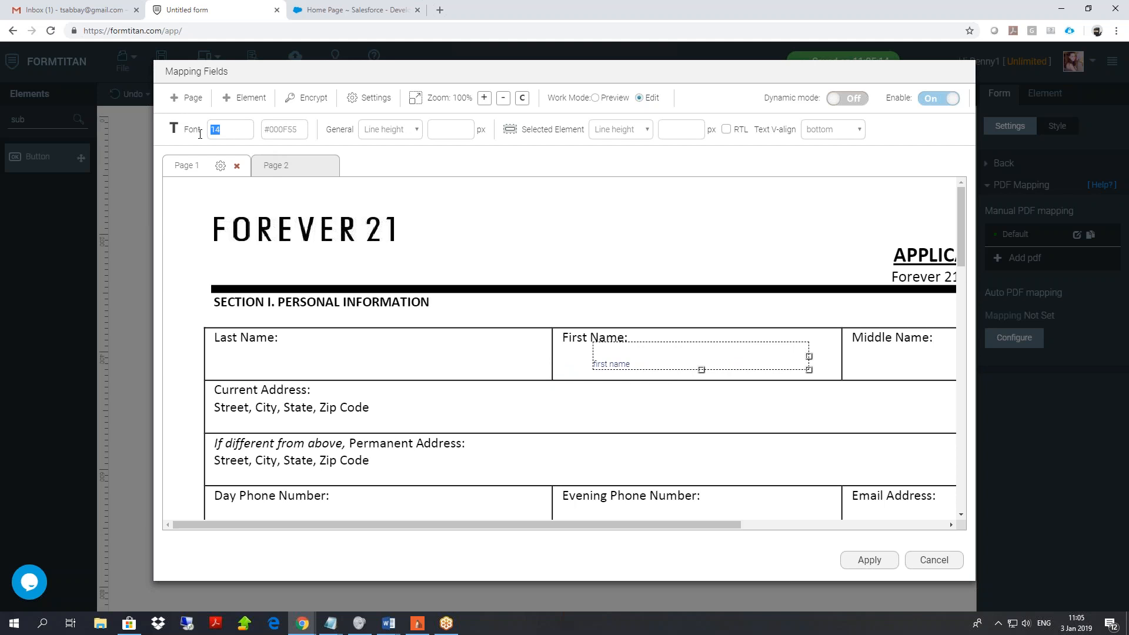
pyautogui.write('30')
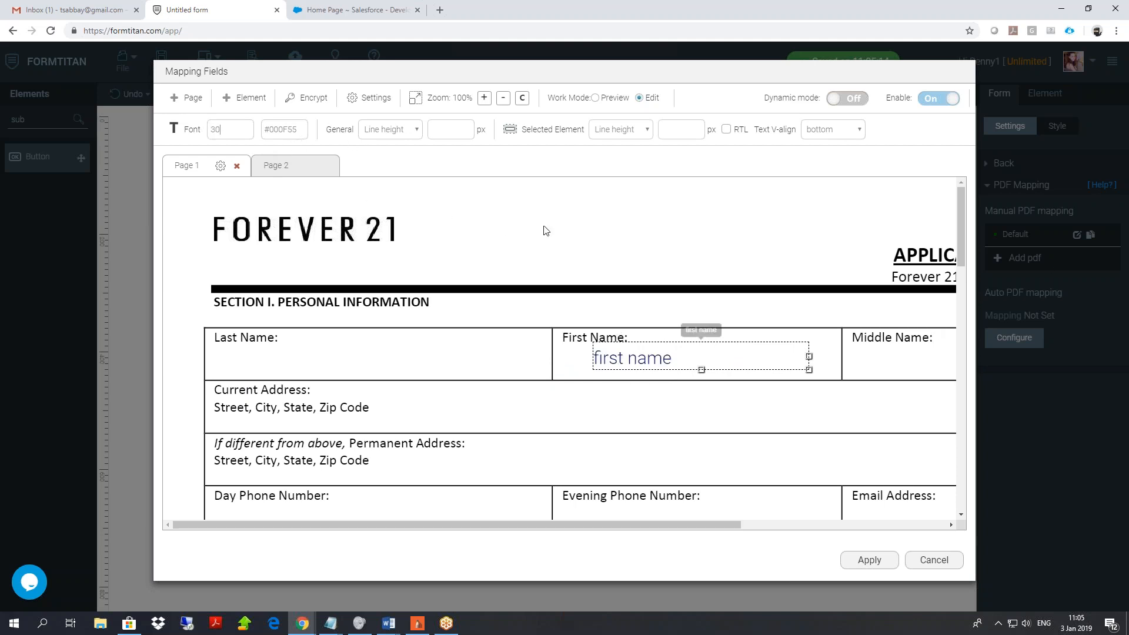
# Add the Signature field and position it in the Current Address row.
pyautogui.click(259, 100)
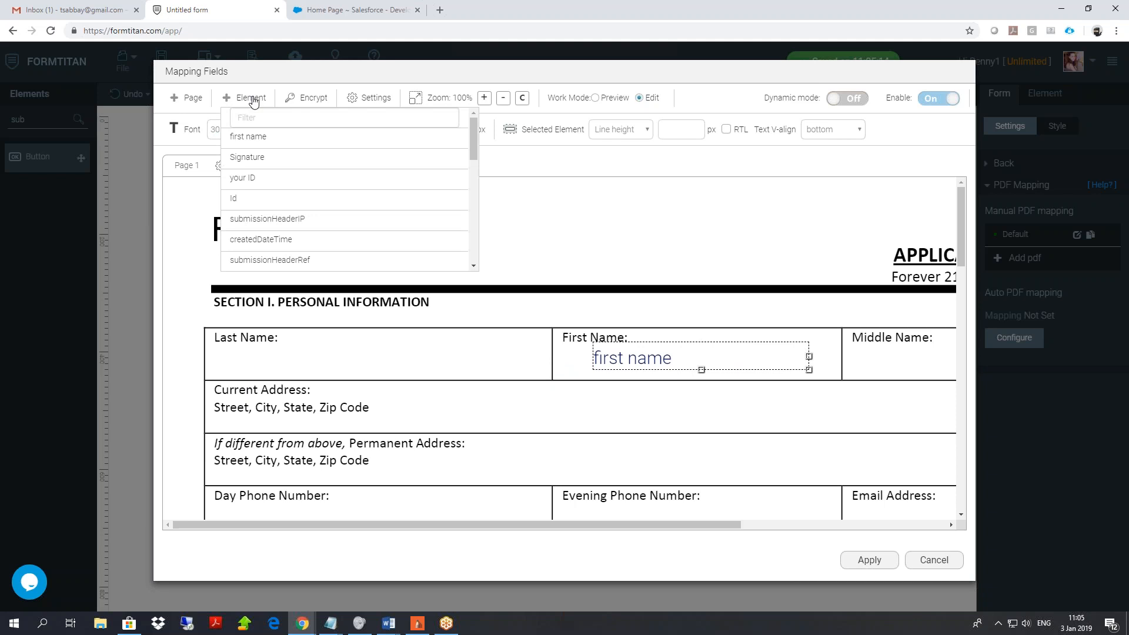
pyautogui.click(260, 160)
pyautogui.moveTo(635, 360)
pyautogui.mouseDown()
pyautogui.moveTo(633, 406)
pyautogui.moveTo(507, 333)
pyautogui.mouseUp()
pyautogui.moveTo(580, 364)
pyautogui.mouseDown()
pyautogui.moveTo(582, 253)
pyautogui.moveTo(585, 424)
pyautogui.moveTo(659, 433)
pyautogui.mouseUp()
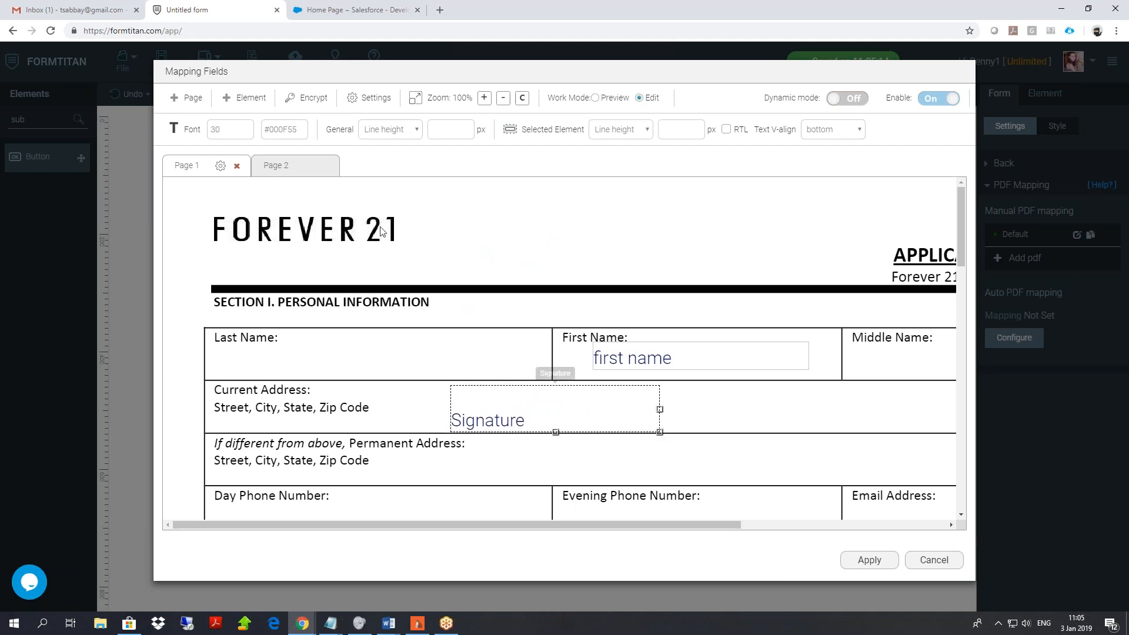
# Add the your ID field beside the logo and enlarge it.
pyautogui.click(235, 101)
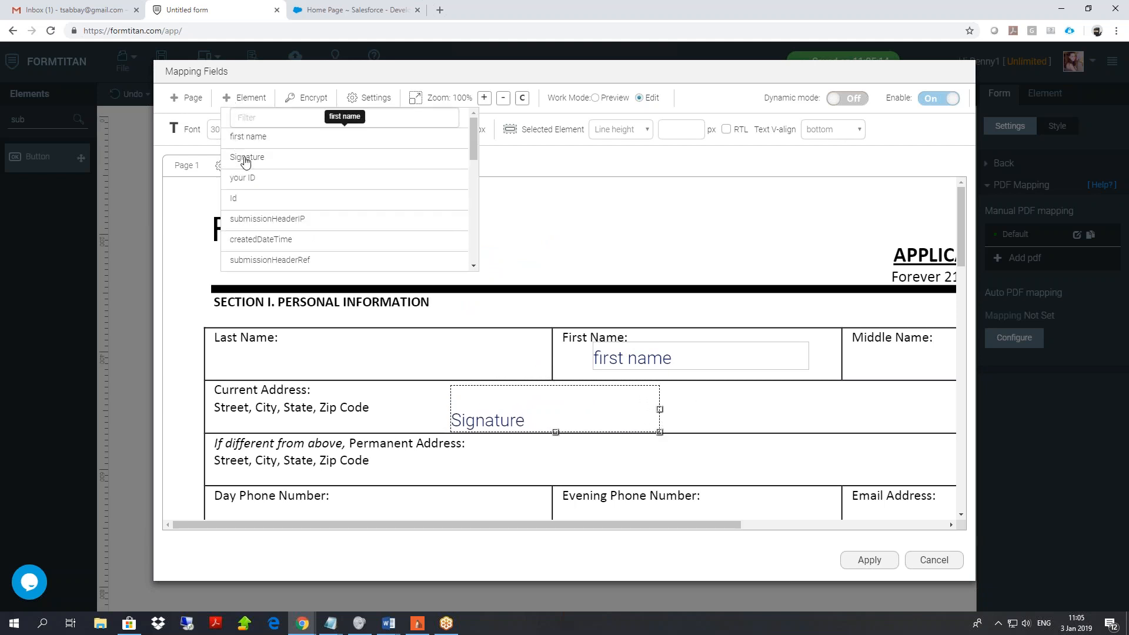
pyautogui.click(242, 179)
pyautogui.moveTo(630, 373); pyautogui.dragTo(539, 200)
pyautogui.moveTo(627, 216); pyautogui.dragTo(670, 280)
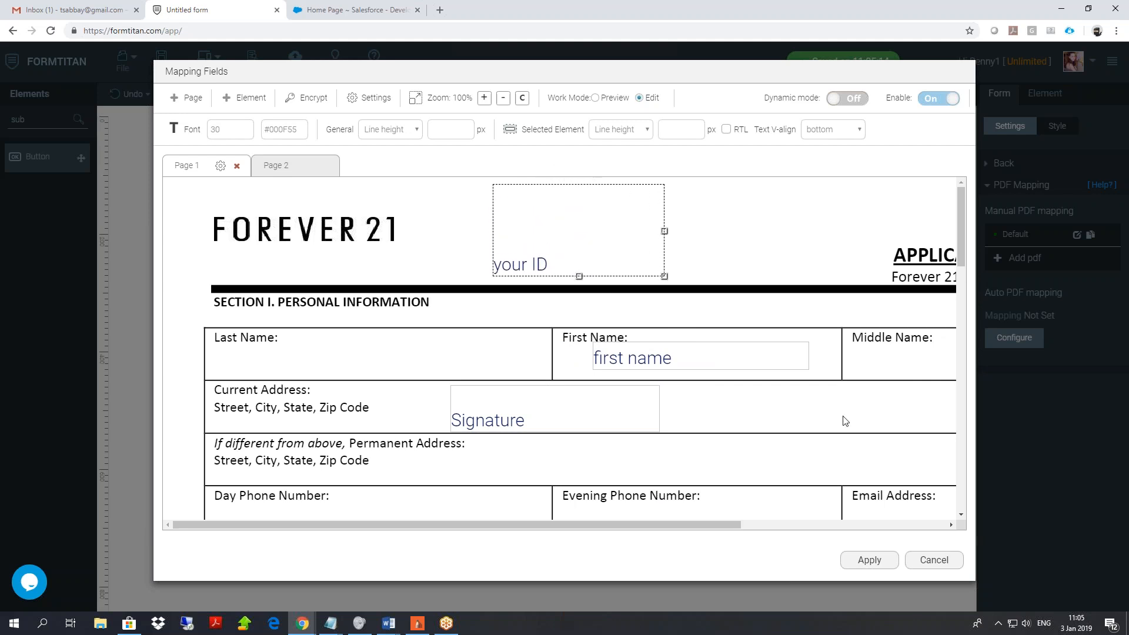
# Enable Preview before submit in the PDF settings and apply.
pyautogui.click(368, 98)
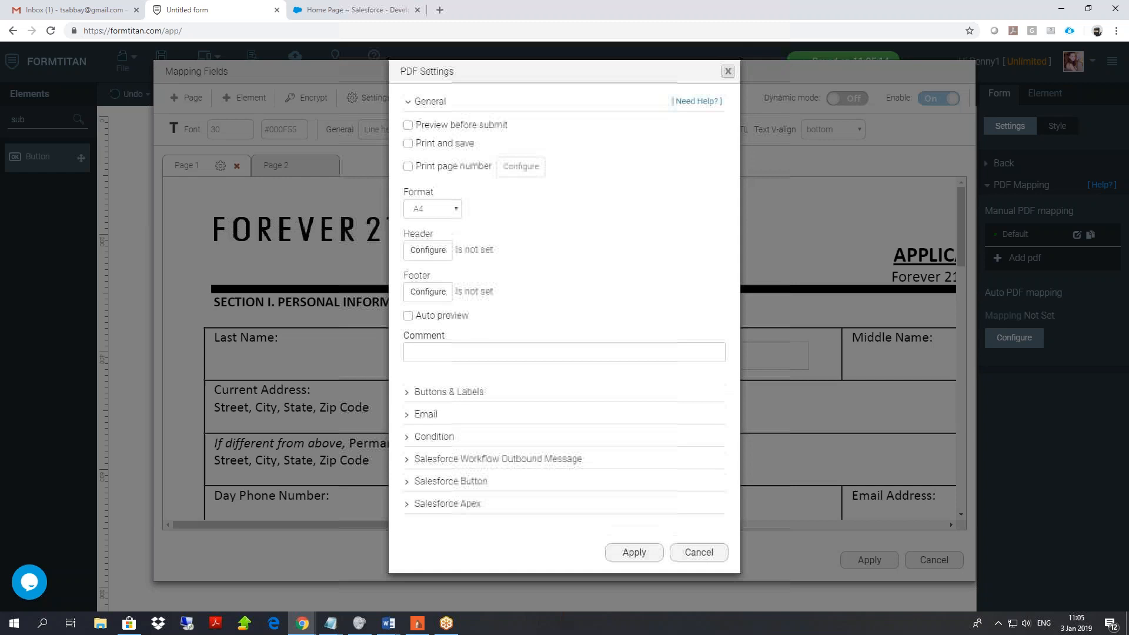
pyautogui.click(407, 125)
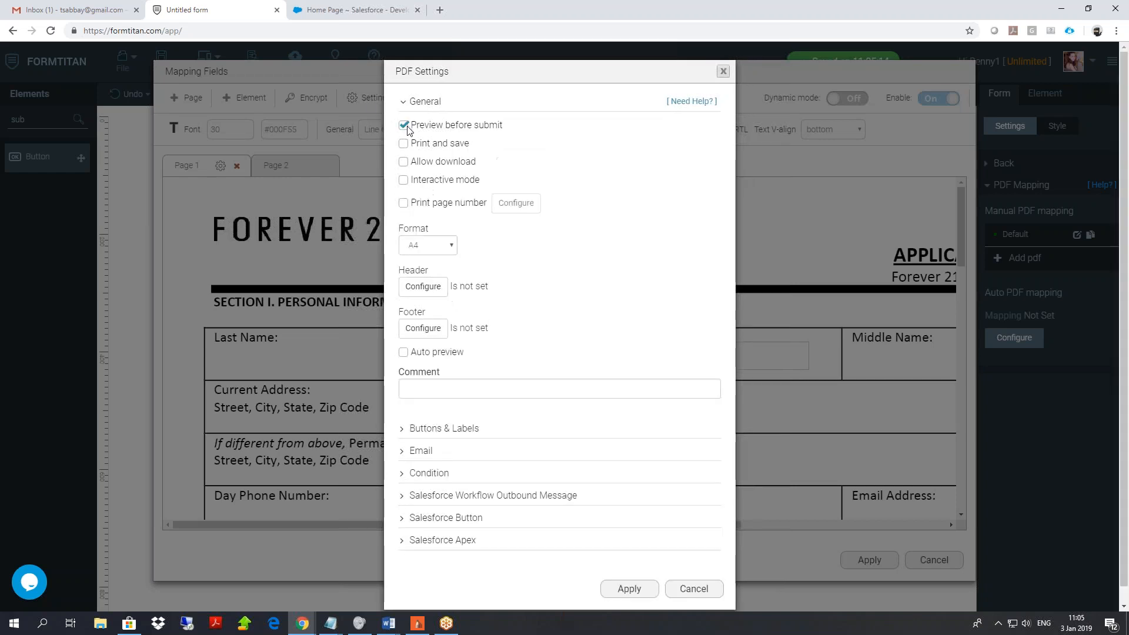
pyautogui.click(629, 589)
# Nudge the Signature field up and left, reapply the PDF settings, and close the mapping editor.
pyautogui.moveTo(505, 407)
pyautogui.mouseDown()
pyautogui.moveTo(452, 385)
pyautogui.moveTo(423, 347)
pyautogui.moveTo(415, 363)
pyautogui.moveTo(418, 349)
pyautogui.moveTo(365, 349)
pyautogui.moveTo(461, 421)
pyautogui.moveTo(456, 411)
pyautogui.mouseUp()
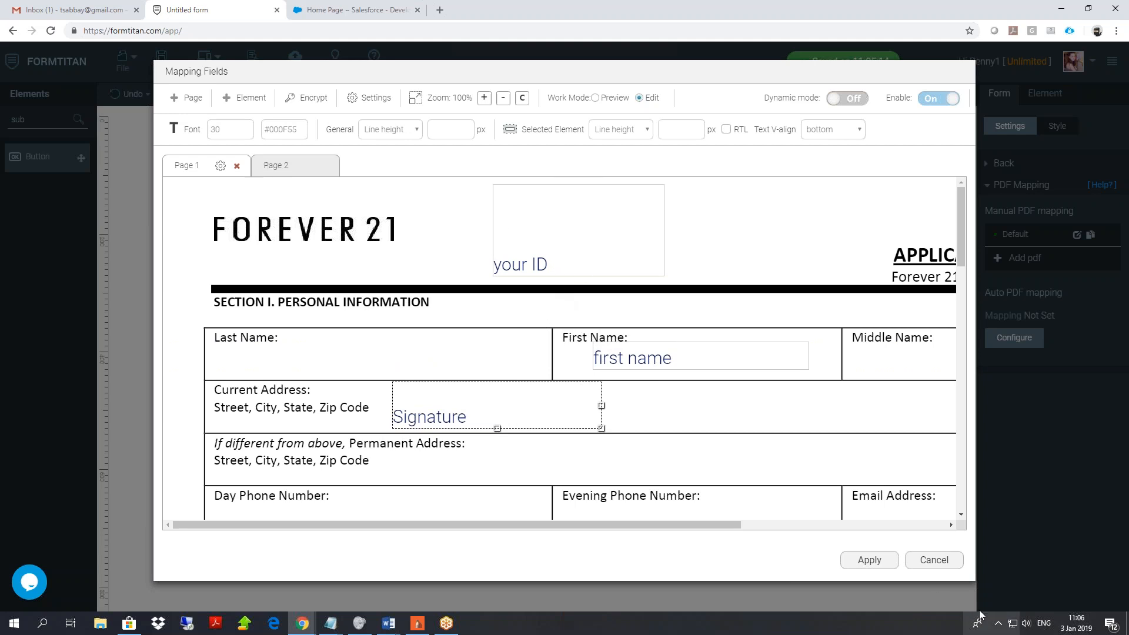
pyautogui.click(370, 99)
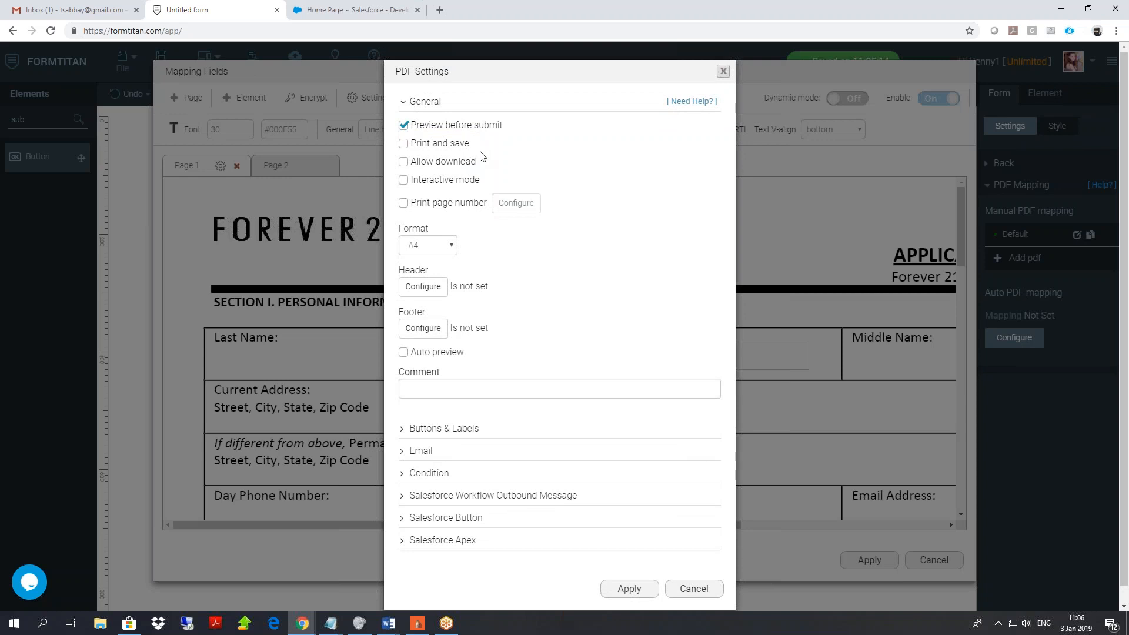
pyautogui.click(630, 588)
pyautogui.click(870, 559)
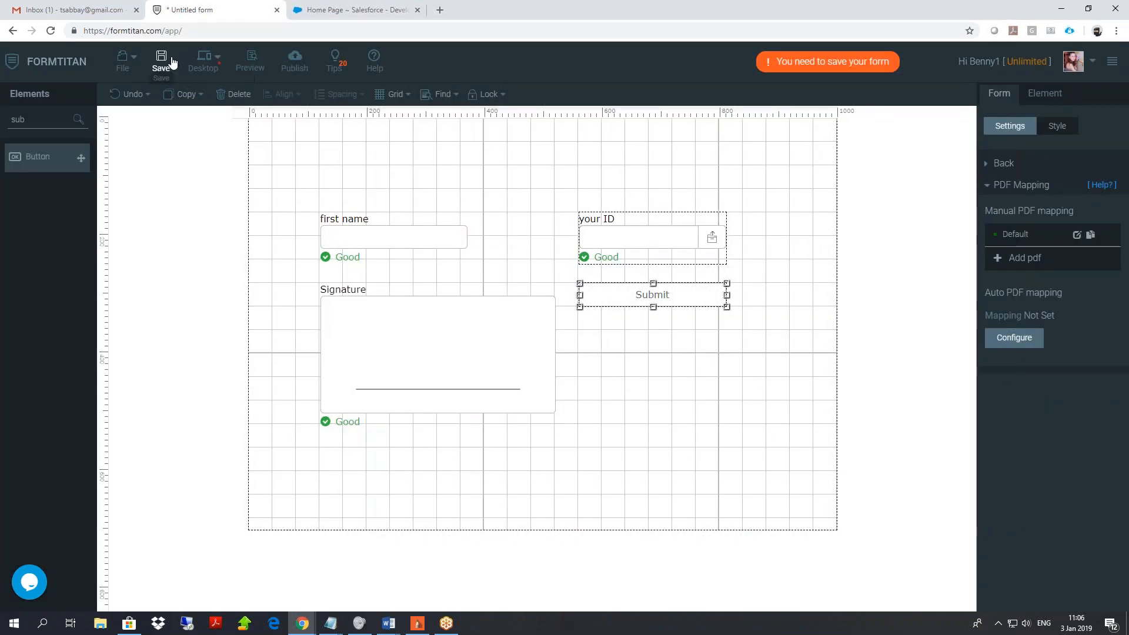
# Save and publish the form, then view it in a new tab.
pyautogui.click(173, 62)
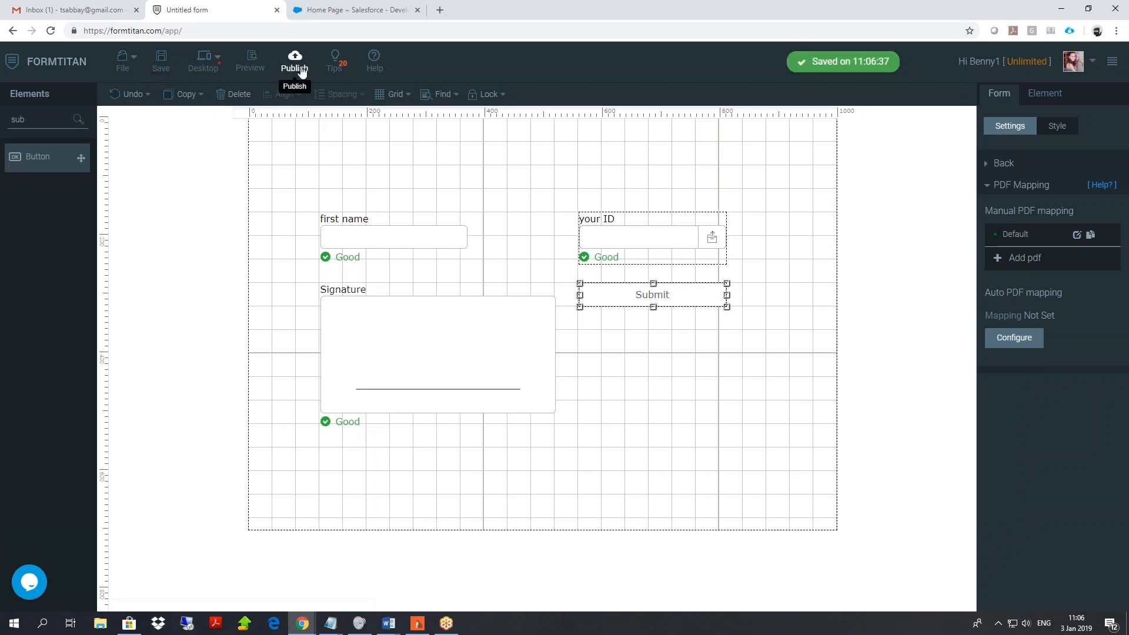
pyautogui.click(302, 65)
pyautogui.click(713, 120)
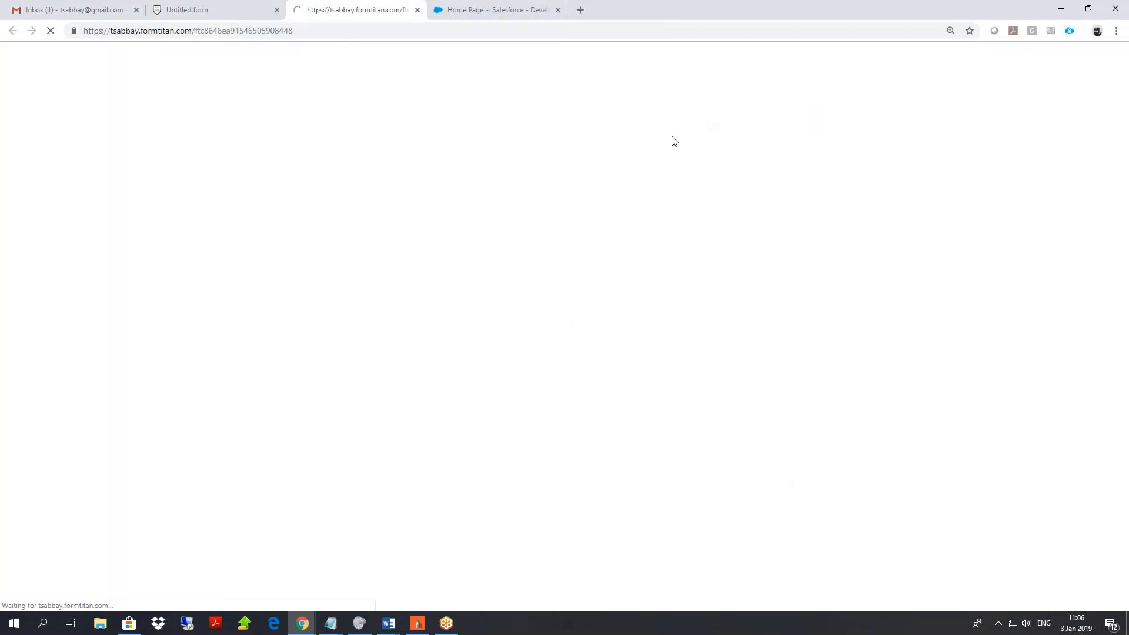
# Enter 'benny' as the first name and draw a signature.
pyautogui.write('benny')
pyautogui.moveTo(413, 348); pyautogui.dragTo(319, 411)
pyautogui.moveTo(344, 358)
pyautogui.mouseDown()
pyautogui.moveTo(418, 432)
pyautogui.moveTo(457, 376)
pyautogui.moveTo(482, 415)
pyautogui.moveTo(513, 379)
pyautogui.moveTo(518, 408)
pyautogui.moveTo(527, 390)
pyautogui.mouseUp()
pyautogui.moveTo(536, 368)
pyautogui.mouseDown()
pyautogui.moveTo(522, 402)
pyautogui.moveTo(548, 337)
pyautogui.mouseUp()
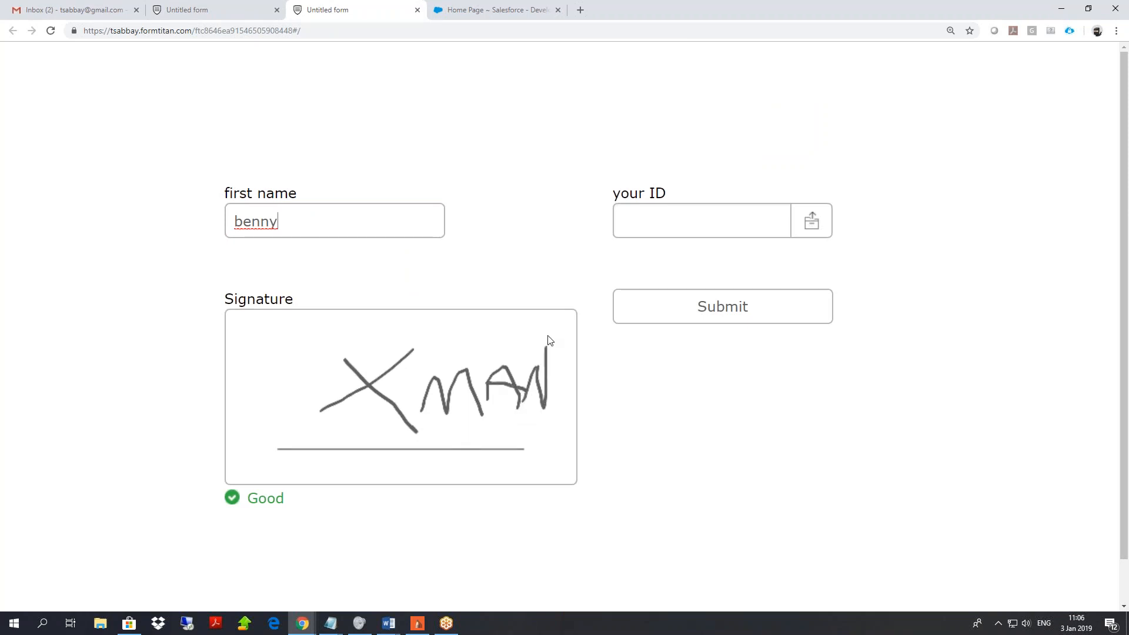
# Attach the ID image from the legaldocs folder to the your ID field.
pyautogui.click(812, 221)
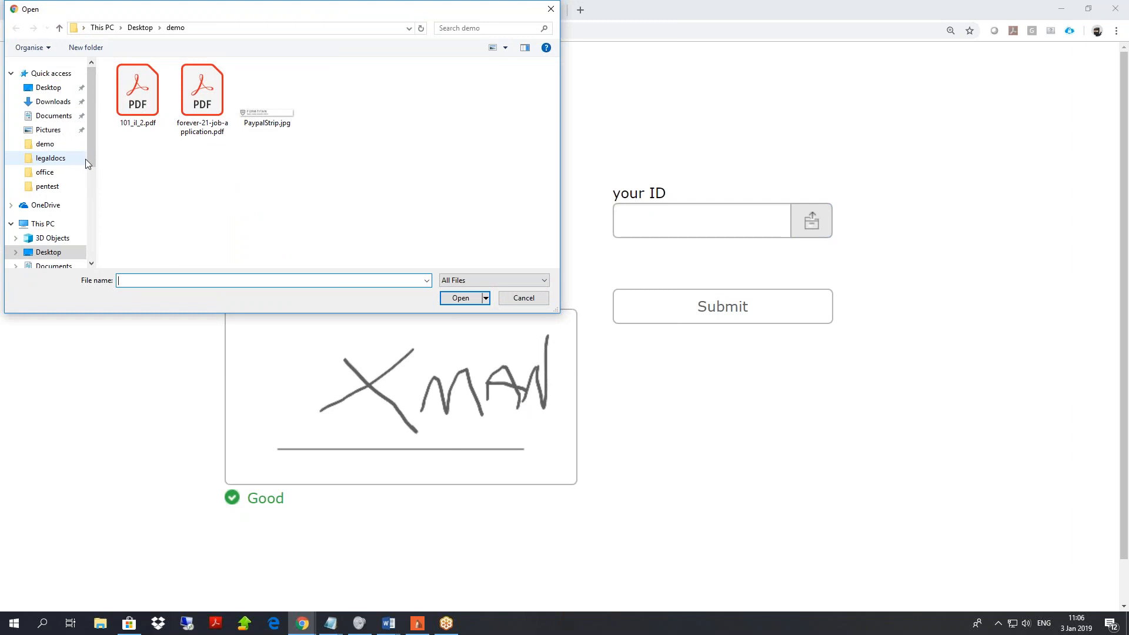
pyautogui.click(59, 158)
pyautogui.scroll(-10, 170, 153)
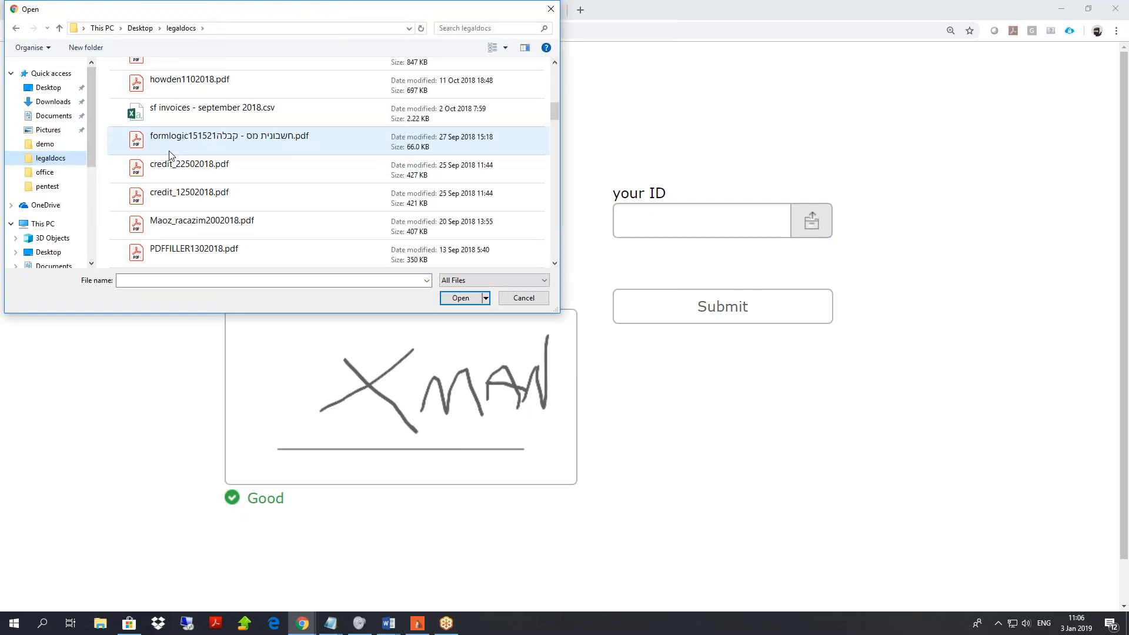
pyautogui.scroll(5, 171, 153)
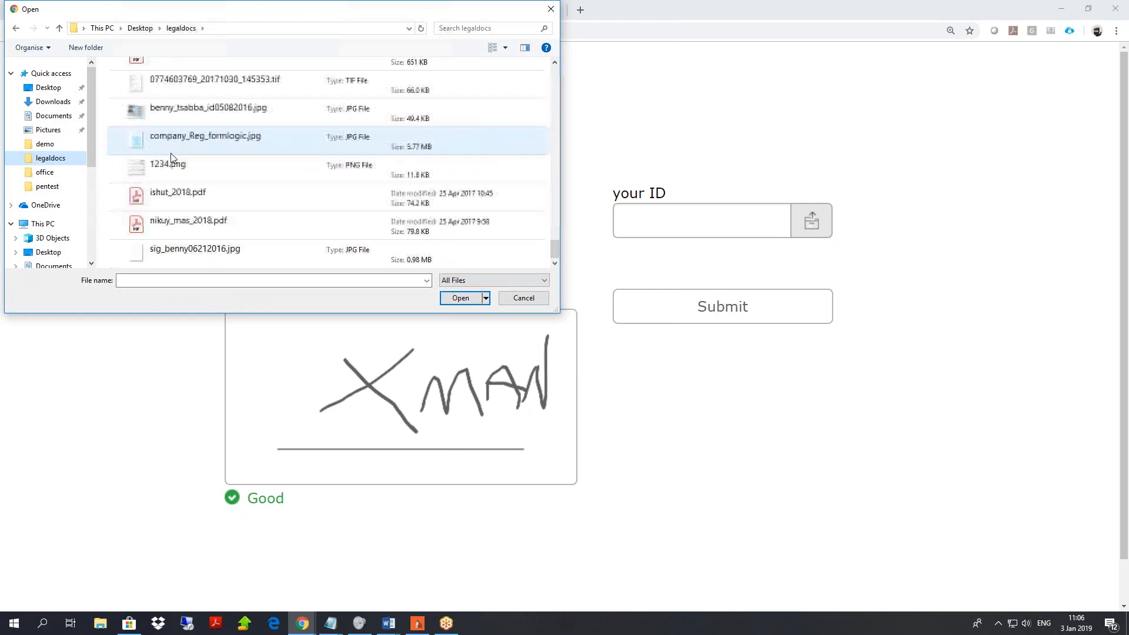
pyautogui.doubleClick(175, 112)
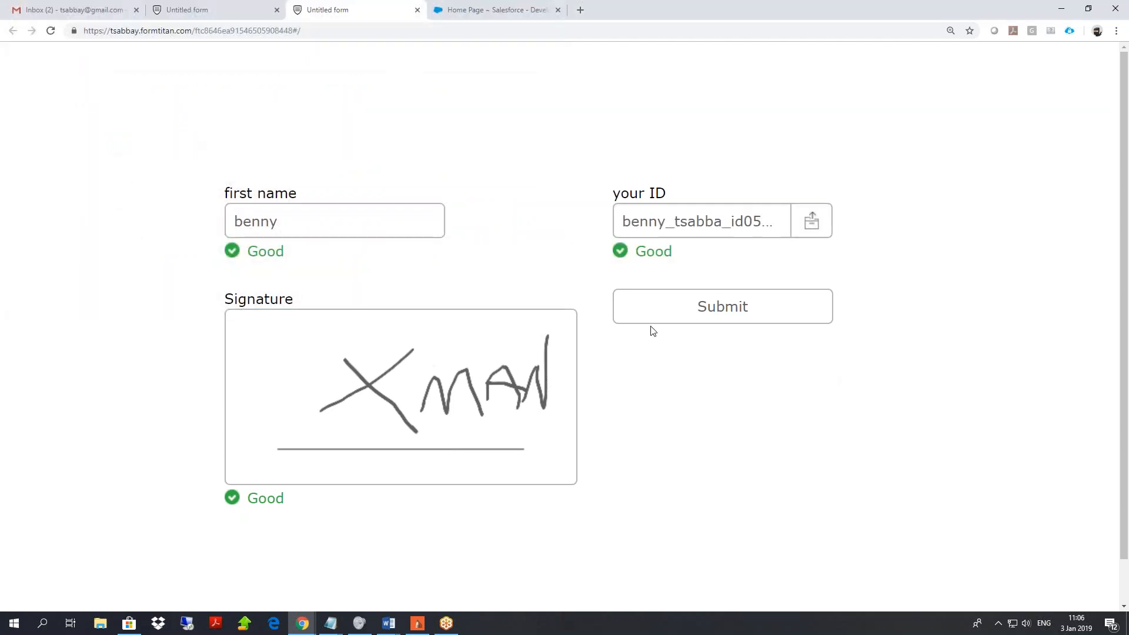
# Submit the form and zoom out the PDF preview to check the filled-in first name.
pyautogui.click(671, 315)
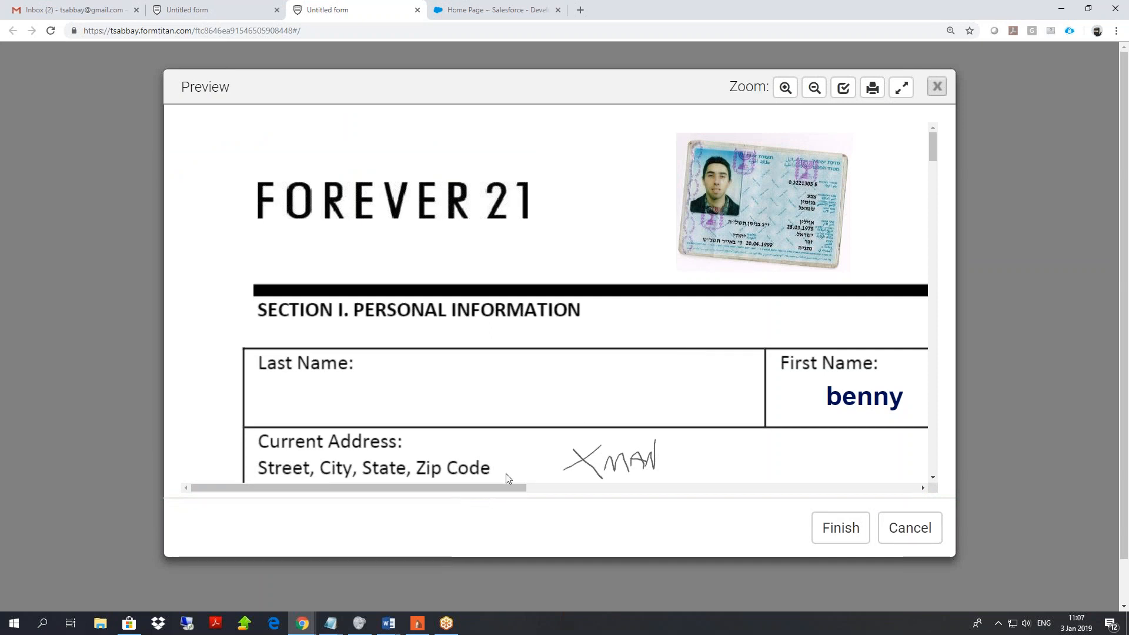
pyautogui.click(817, 89)
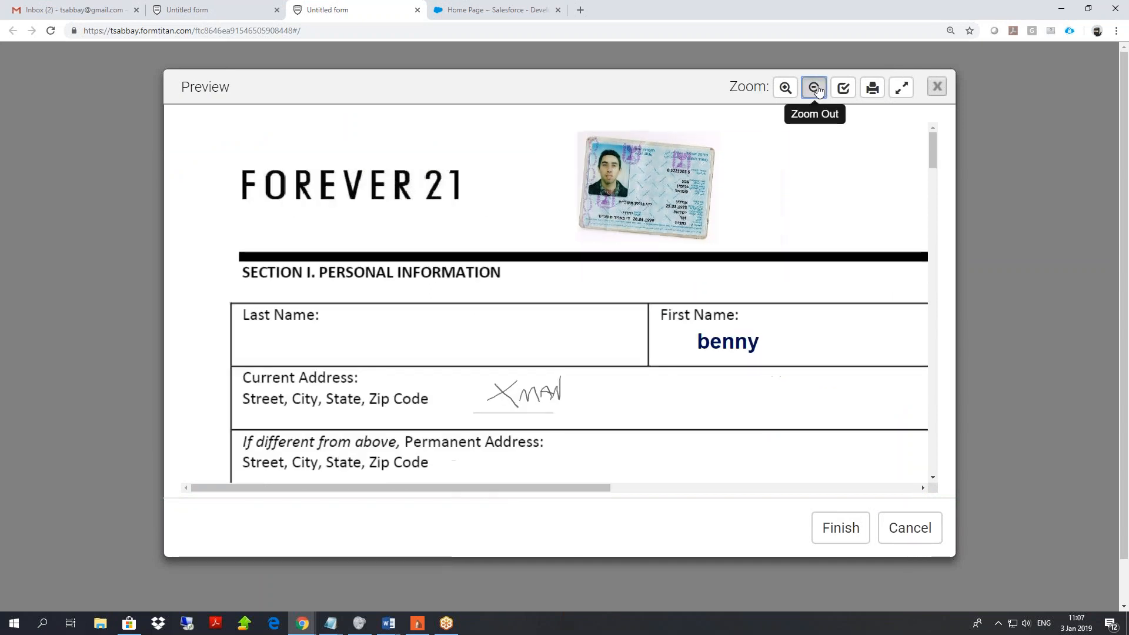
pyautogui.click(817, 88)
pyautogui.click(816, 88)
pyautogui.moveTo(618, 280); pyautogui.dragTo(543, 283)
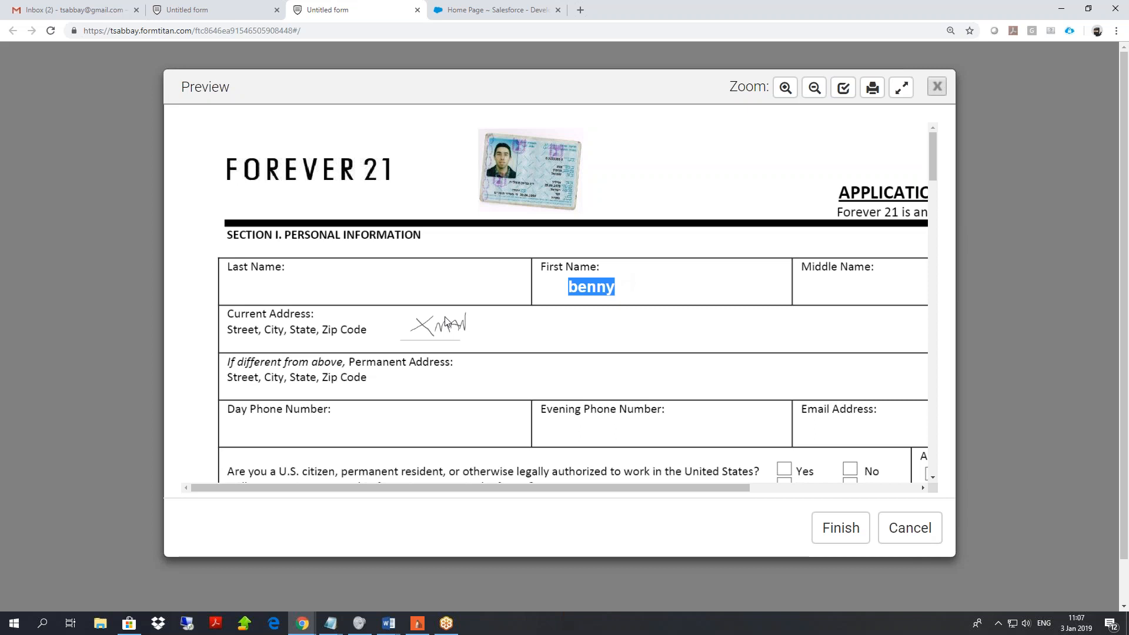
# Finish the preview and return to the editor with the publish dialog closed.
pyautogui.click(852, 538)
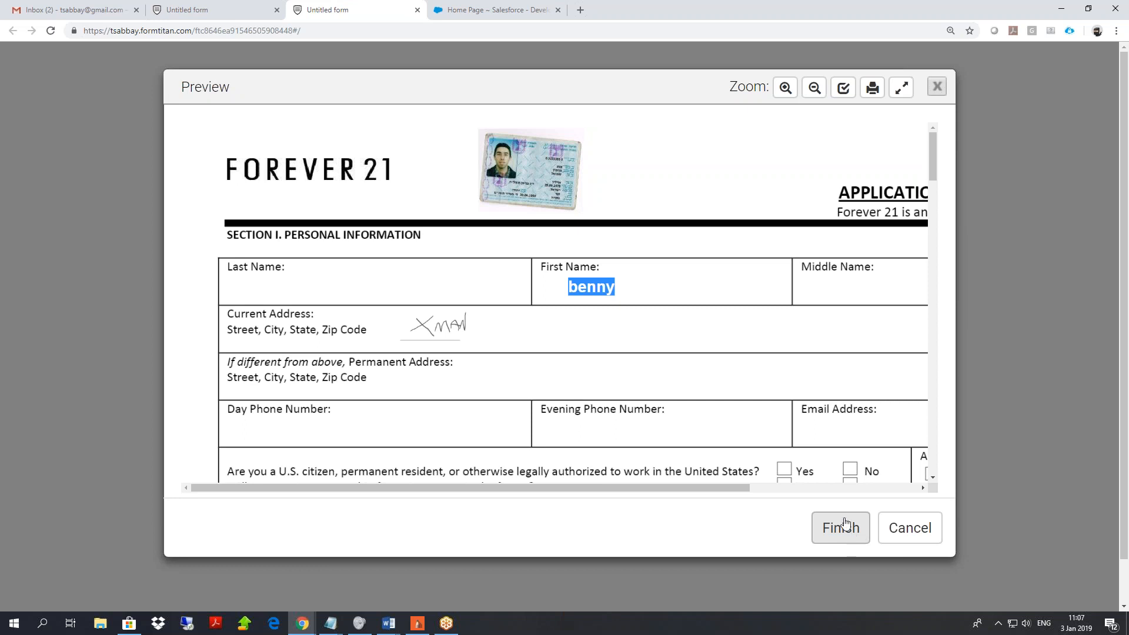
pyautogui.click(205, 10)
pyautogui.click(816, 72)
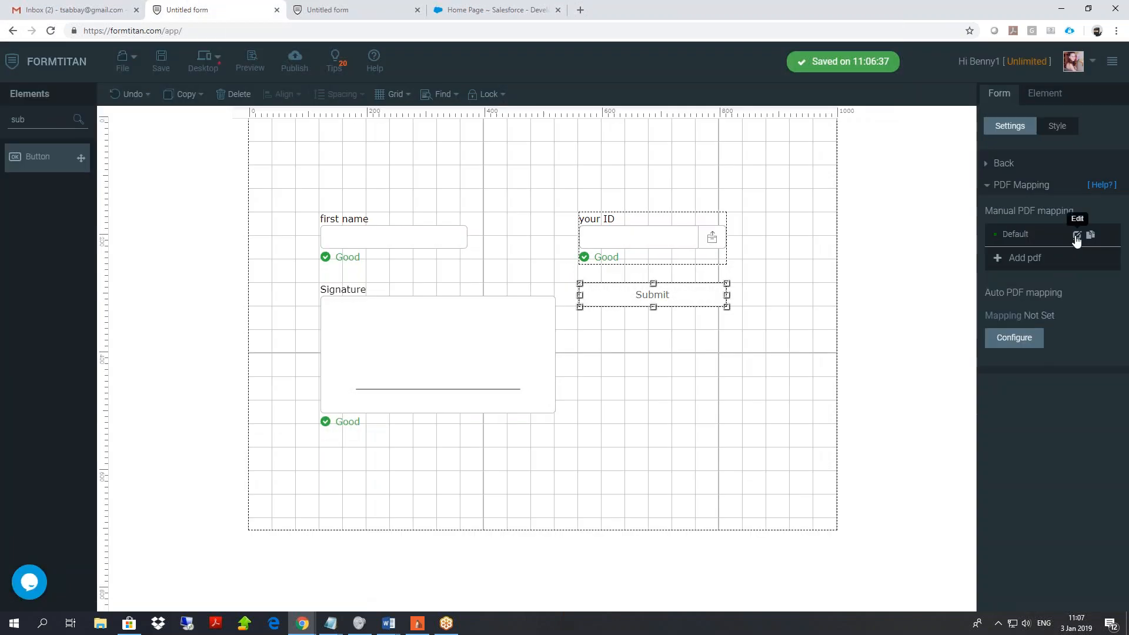
# Reopen the Default PDF field mapping and turn Dynamic mode on.
pyautogui.click(1076, 236)
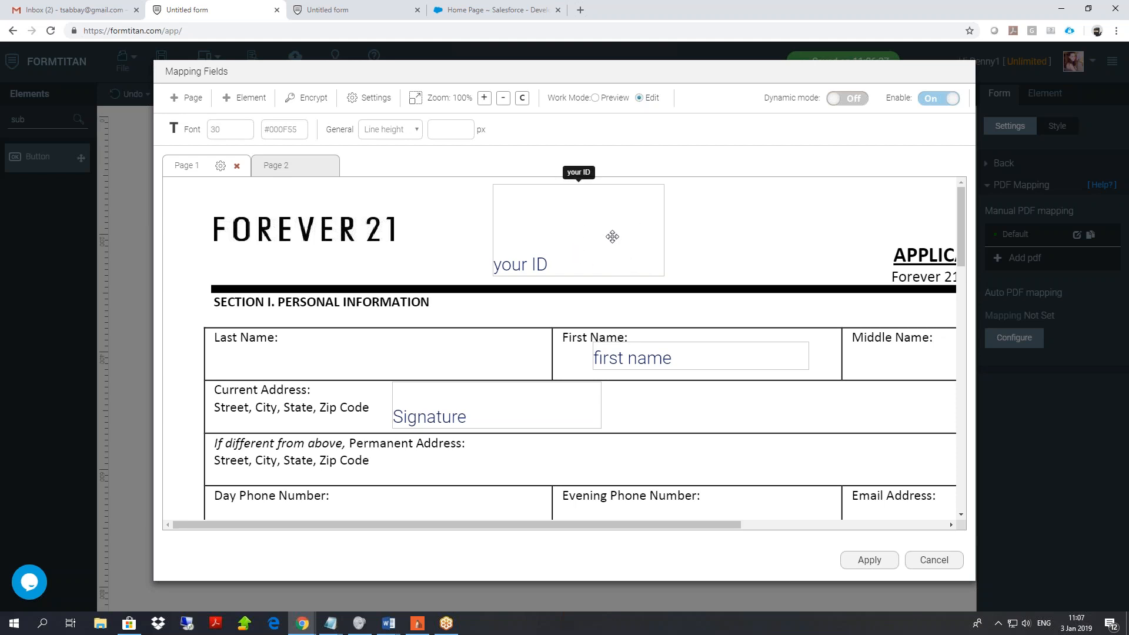
pyautogui.moveTo(776, 98); pyautogui.dragTo(851, 95)
pyautogui.click(851, 98)
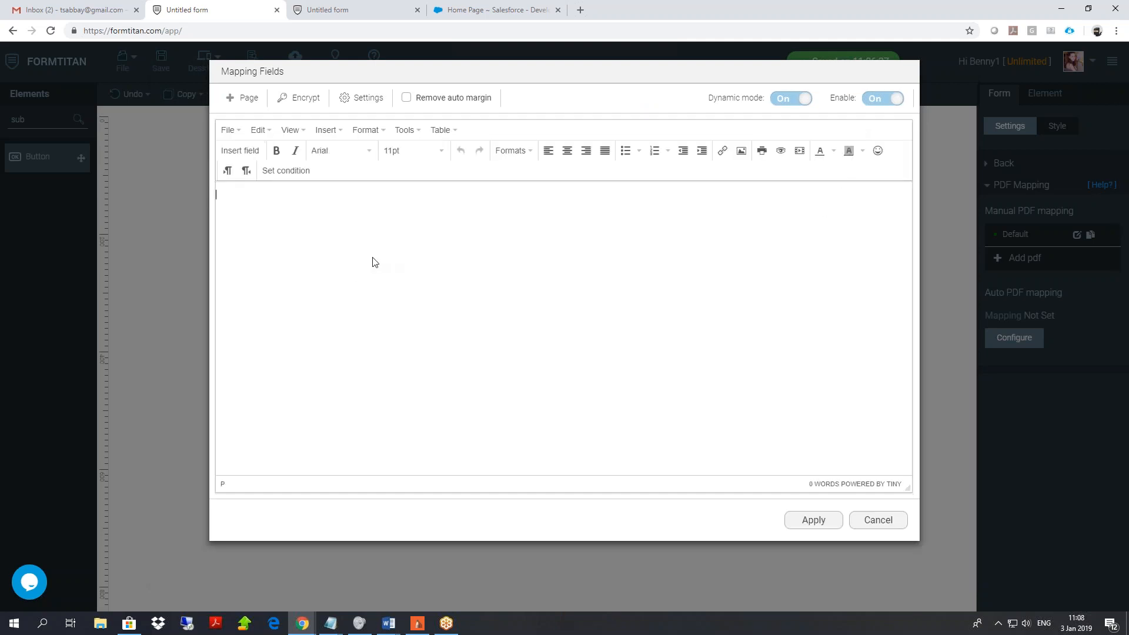
# Delete the extra Page 2 so the template has one page.
pyautogui.click(250, 98)
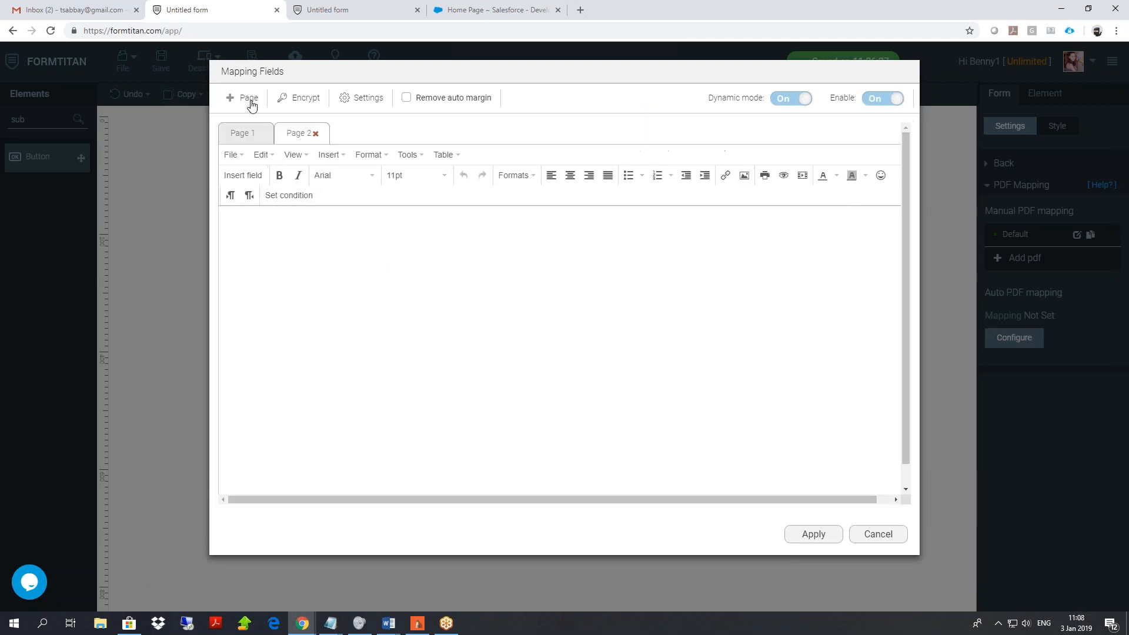
pyautogui.click(316, 134)
pyautogui.click(635, 177)
# Type 'name' and insert the first name field after it.
pyautogui.write('name')
pyautogui.rightClick(311, 222)
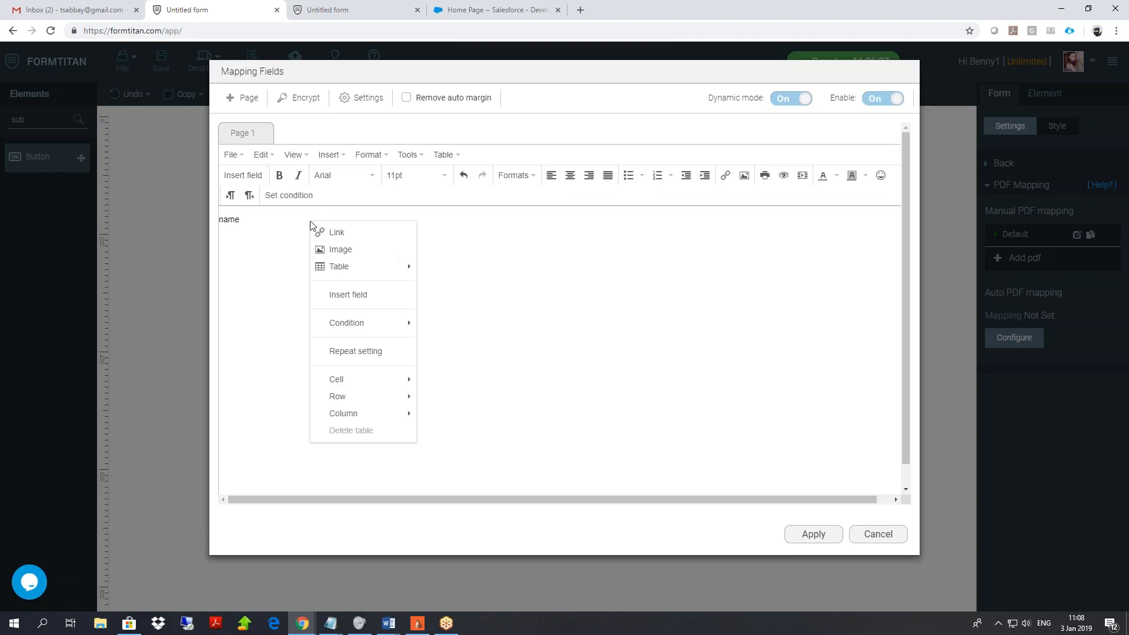
pyautogui.click(375, 297)
pyautogui.click(475, 115)
pyautogui.click(448, 158)
pyautogui.click(631, 163)
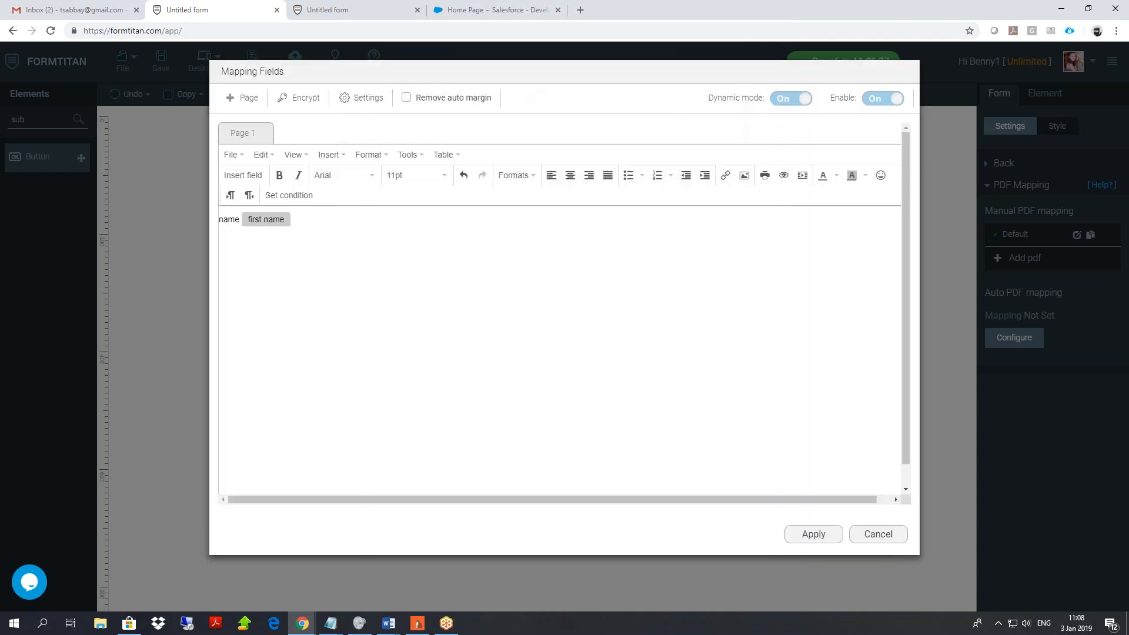
# Insert the Signature field on the next line with dimension(400,500).
pyautogui.rightClick(385, 260)
pyautogui.click(427, 326)
pyautogui.click(479, 116)
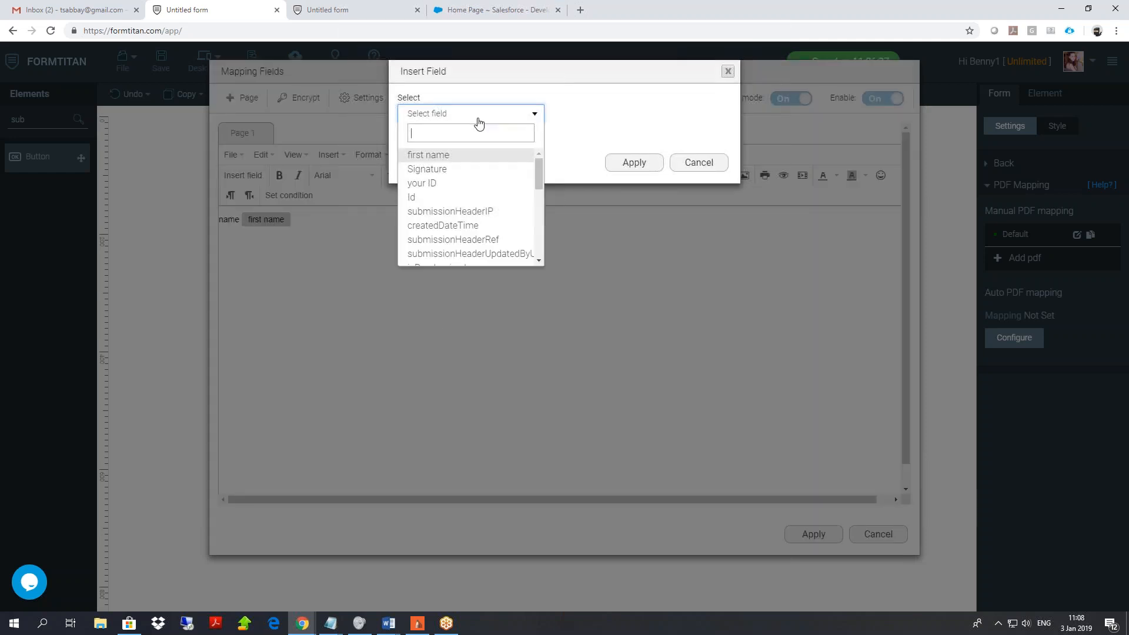
pyautogui.click(458, 169)
pyautogui.click(617, 163)
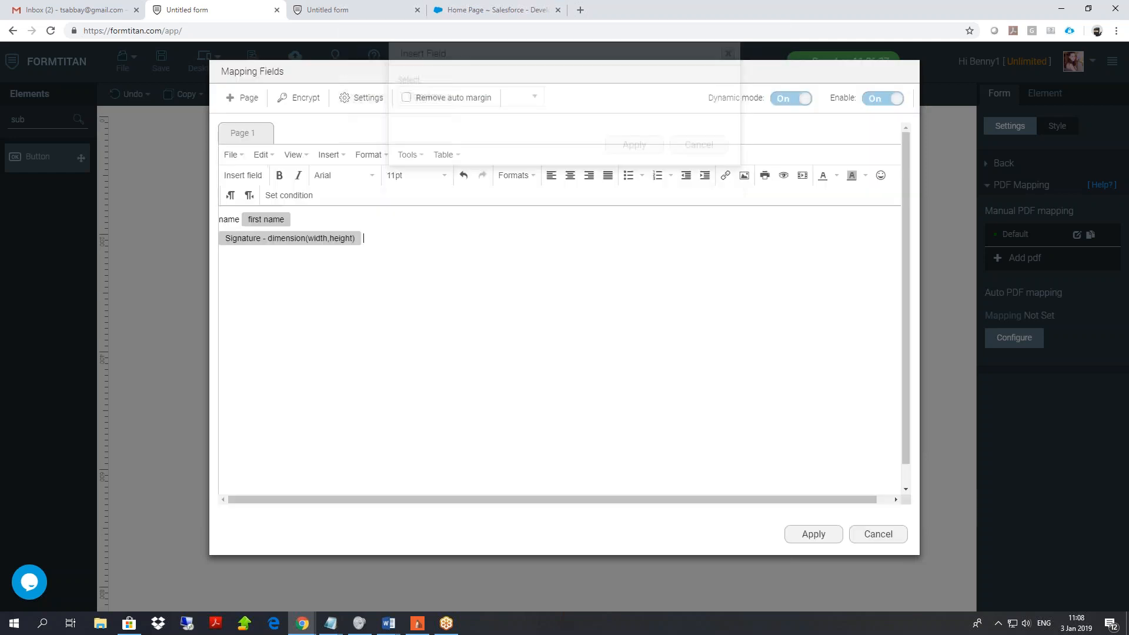
pyautogui.doubleClick(317, 238)
pyautogui.write('400')
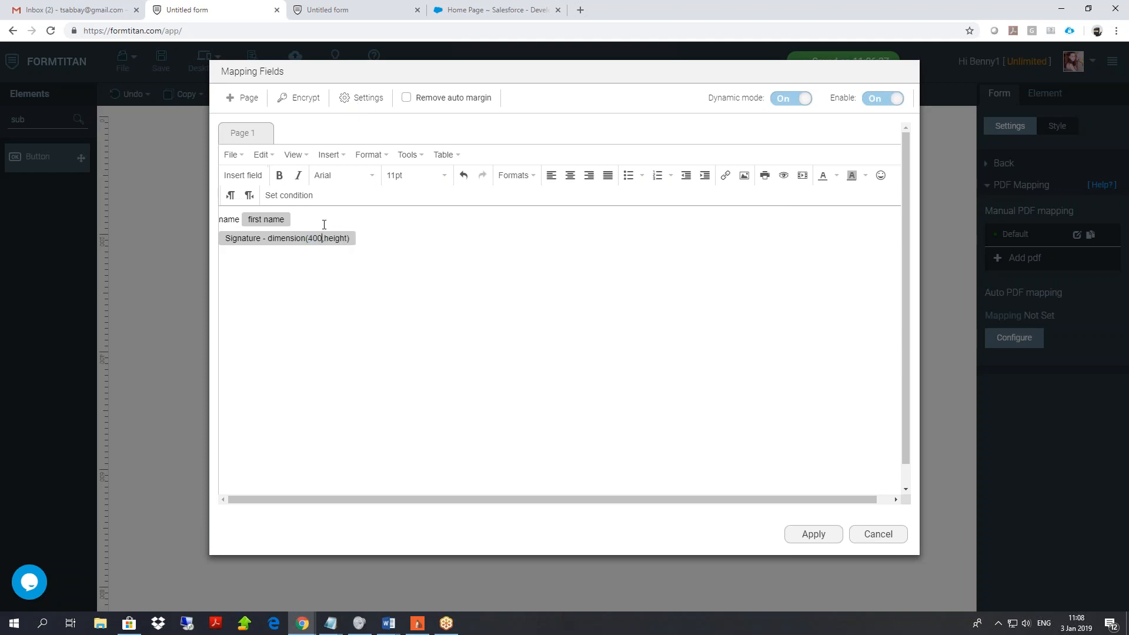
pyautogui.hotkey('shift', 'Right')
pyautogui.hotkey('shift', 'Right')
pyautogui.hotkey('shift', 'Right')
pyautogui.hotkey('shift', 'Right')
pyautogui.write('500')
# Apply the template, save the form, and go to the published form tab.
pyautogui.click(362, 98)
pyautogui.scroll(-2, 714, 543)
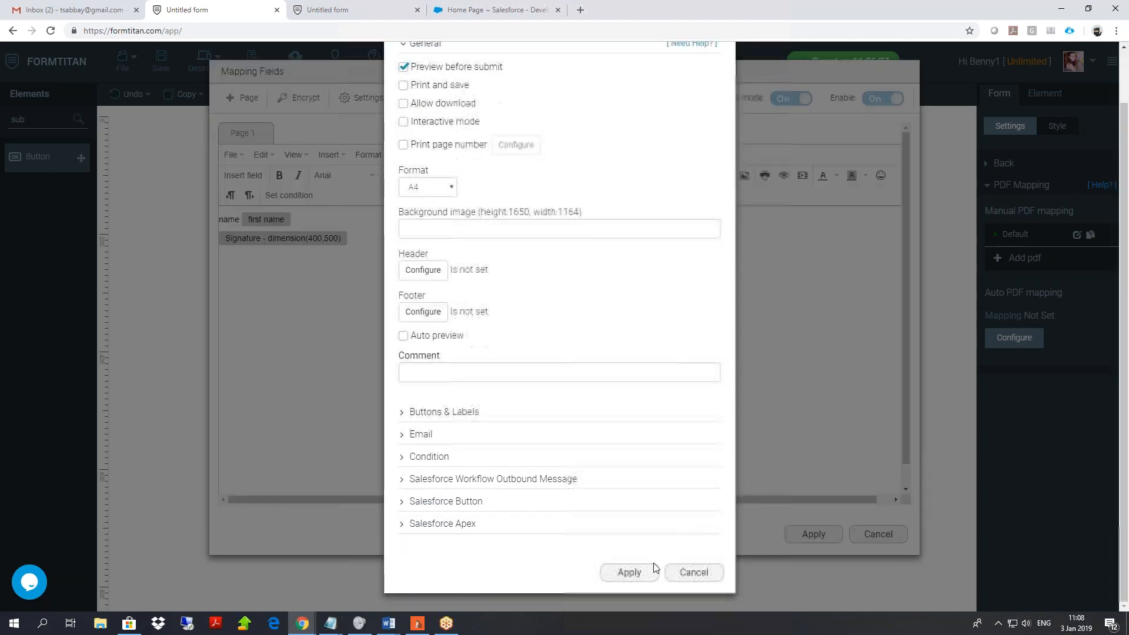
pyautogui.click(651, 568)
pyautogui.click(820, 535)
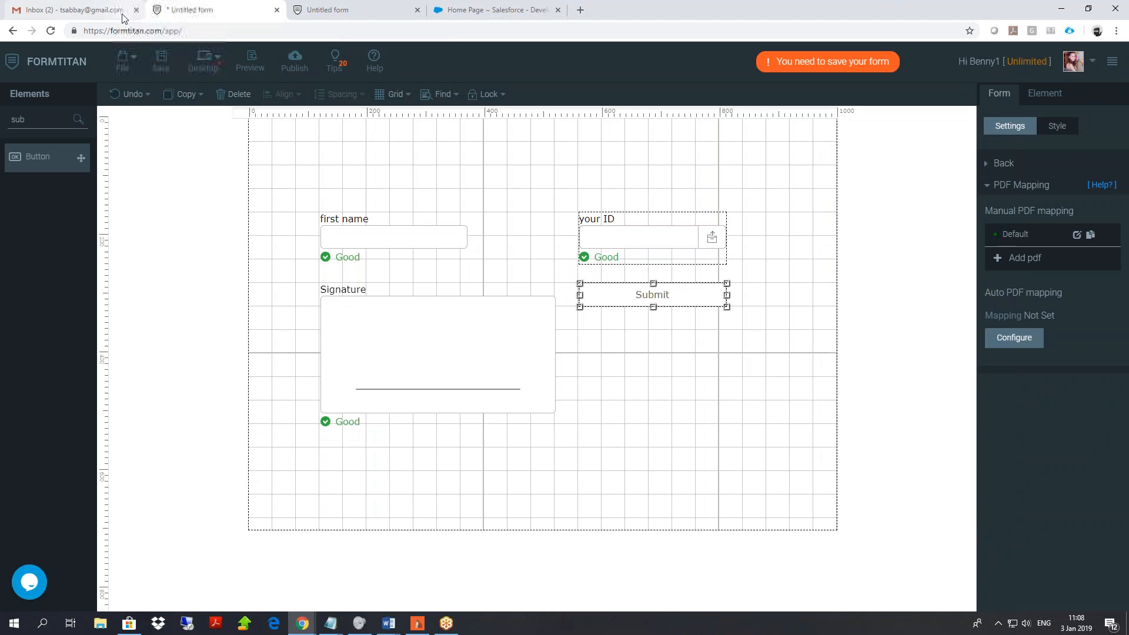
pyautogui.click(160, 64)
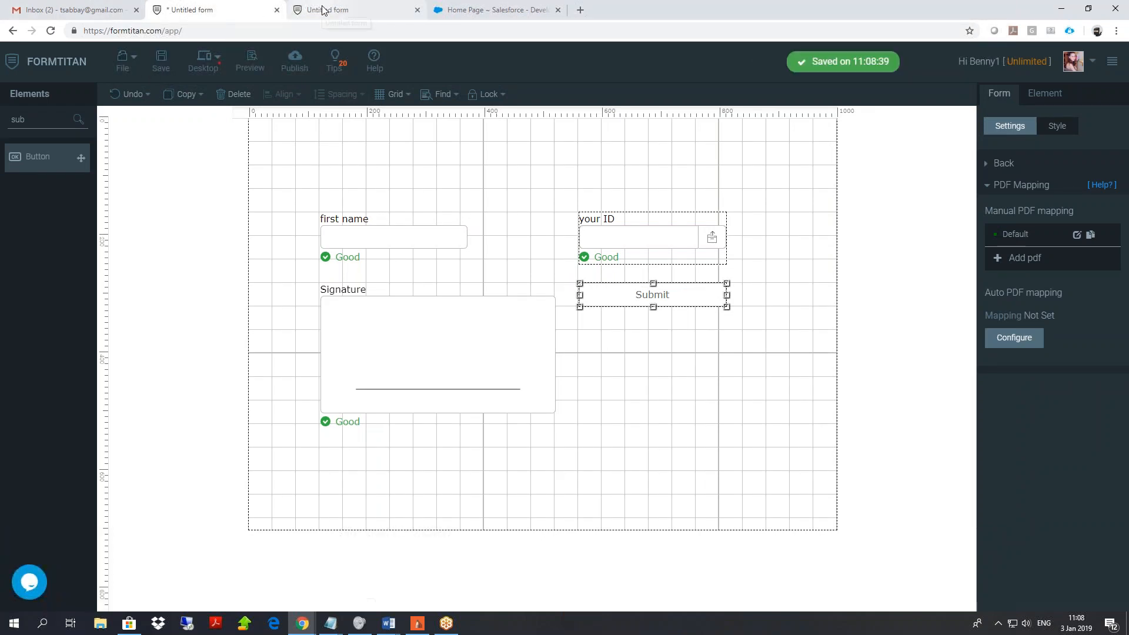
pyautogui.click(320, 10)
# Reload the published form, enter 'benny2' as first name, and draw a signature.
pyautogui.rightClick(109, 164)
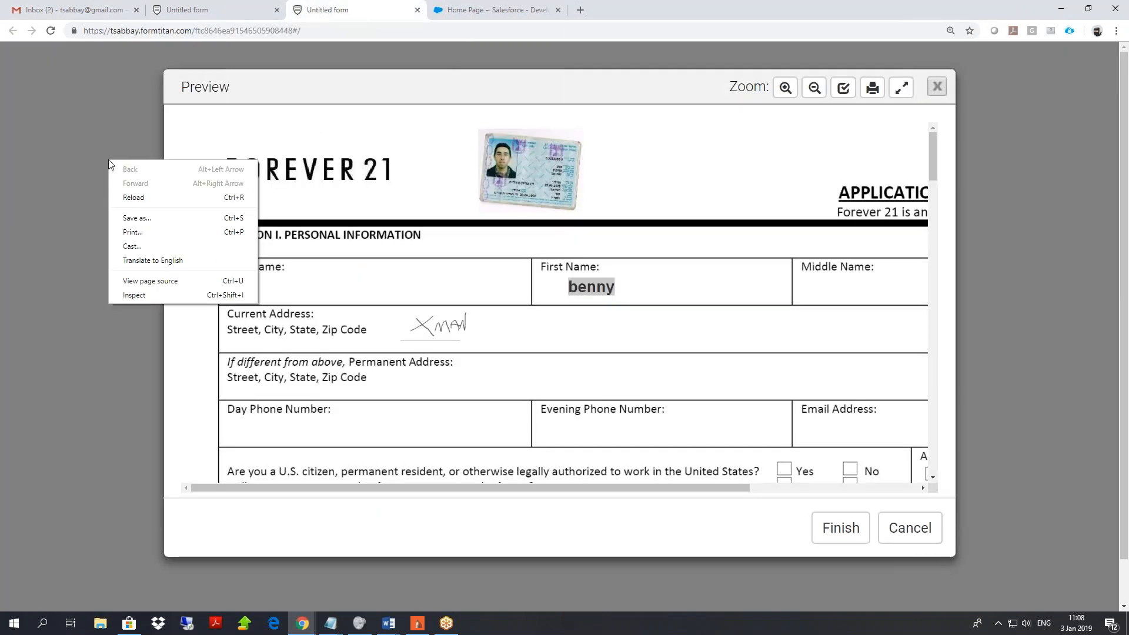
pyautogui.click(143, 197)
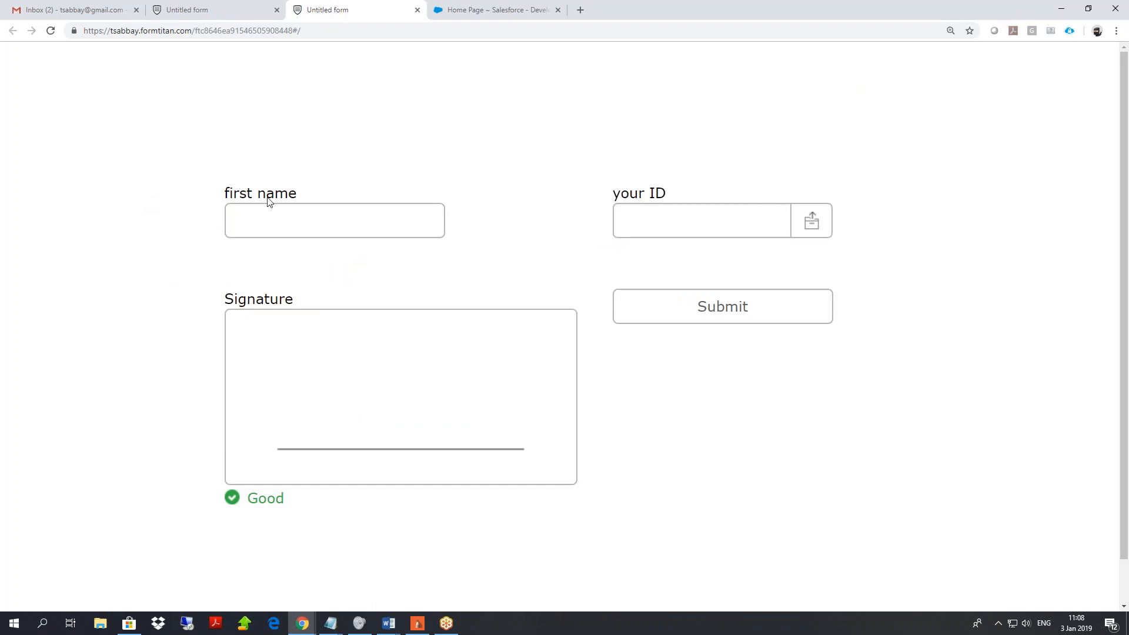
pyautogui.click(265, 221)
pyautogui.write('benny2')
pyautogui.press('Tab')
pyautogui.moveTo(430, 344); pyautogui.dragTo(259, 455)
pyautogui.moveTo(280, 376); pyautogui.dragTo(523, 474)
# Submit the test entry, close the preview, and return to the form editor.
pyautogui.click(748, 310)
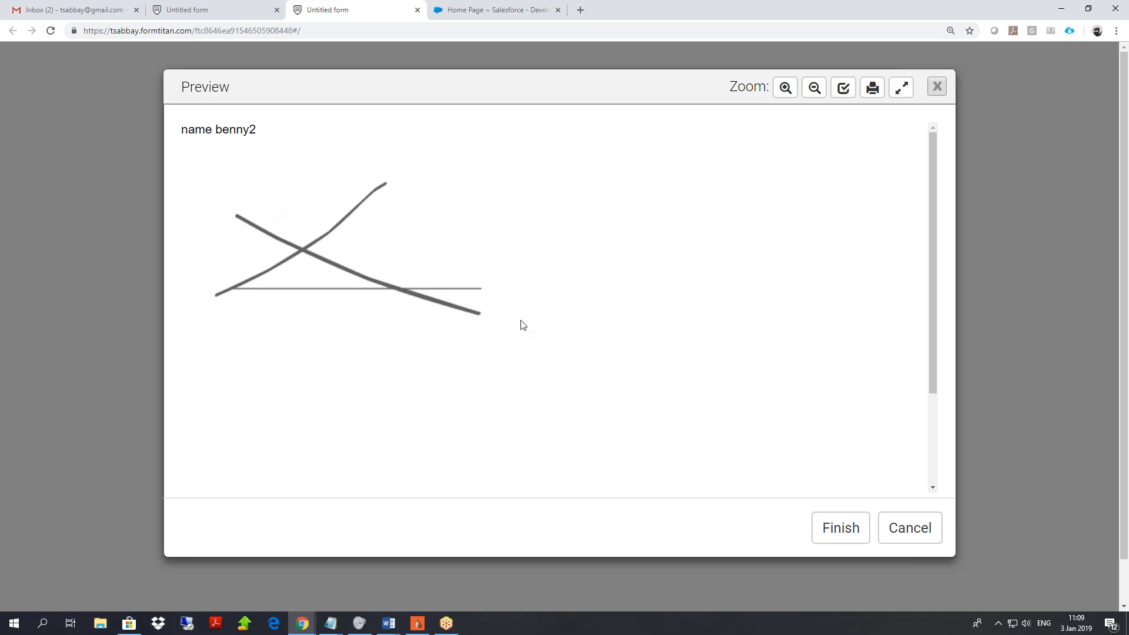
pyautogui.click(931, 536)
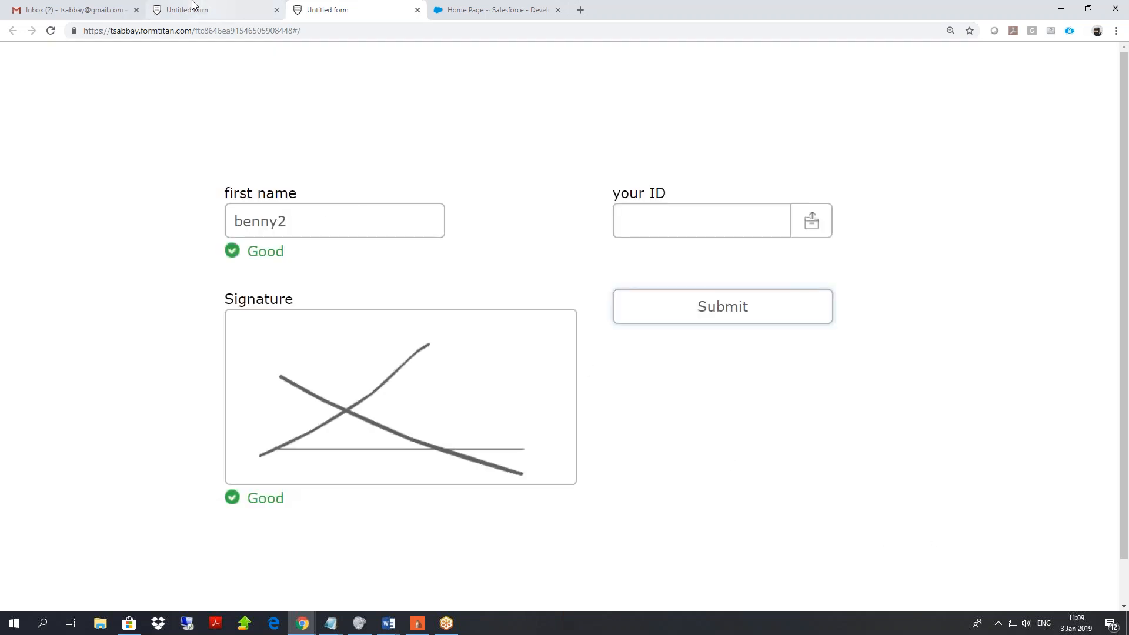
pyautogui.click(191, 10)
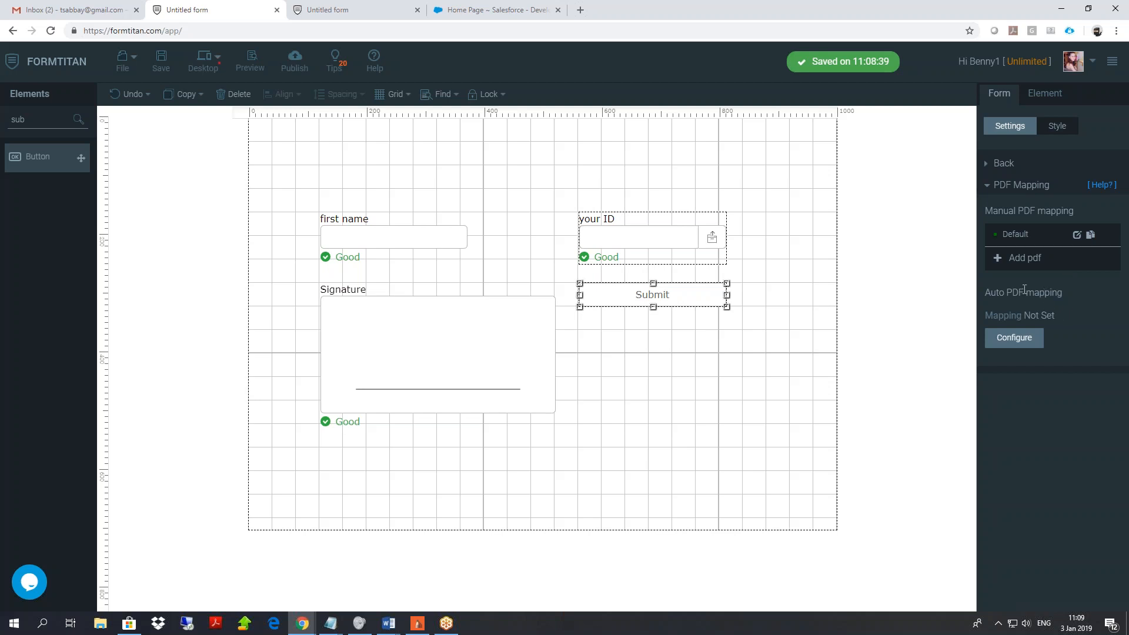
# Disable manual Default PDF mapping, enable auto PDF mapping with Auto Fit, and save the form.
pyautogui.click(1077, 236)
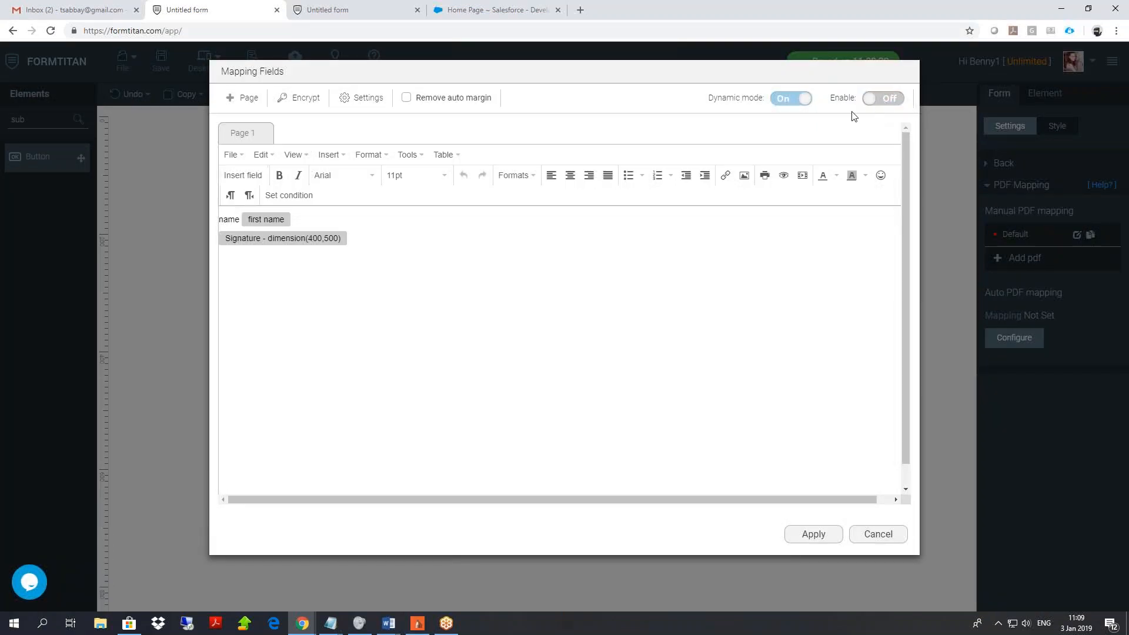
pyautogui.click(809, 536)
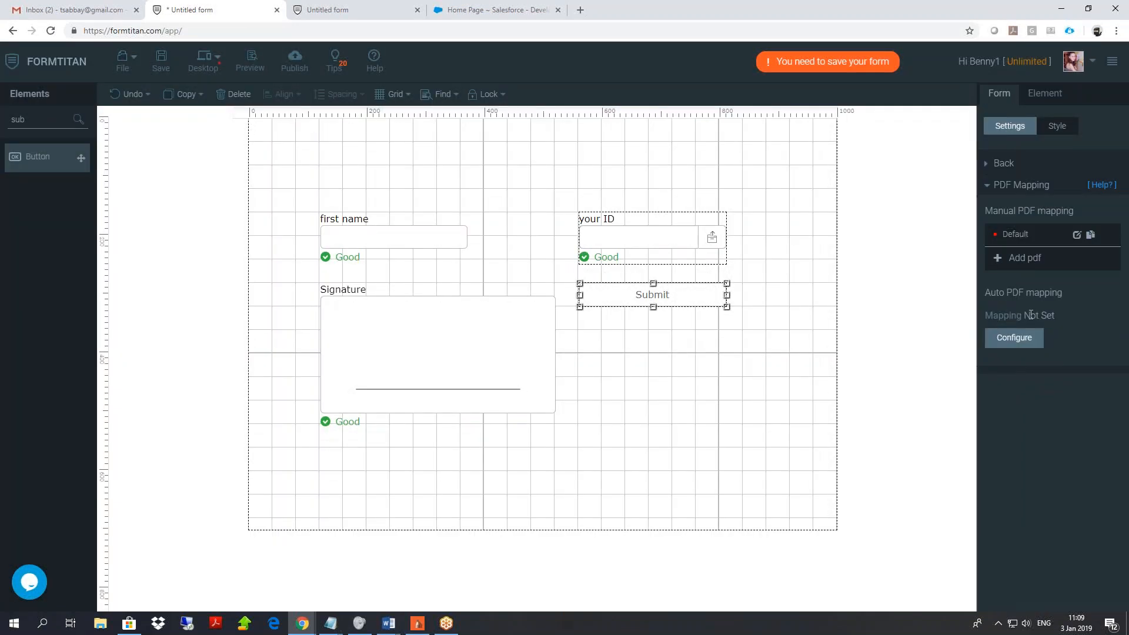
pyautogui.click(1016, 340)
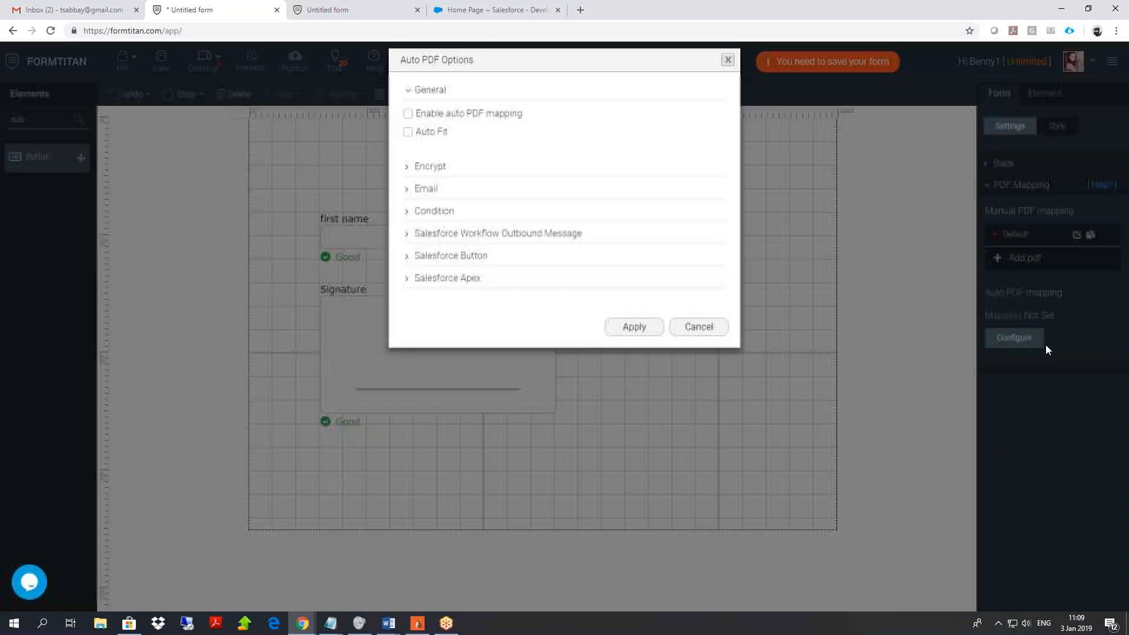
pyautogui.click(409, 125)
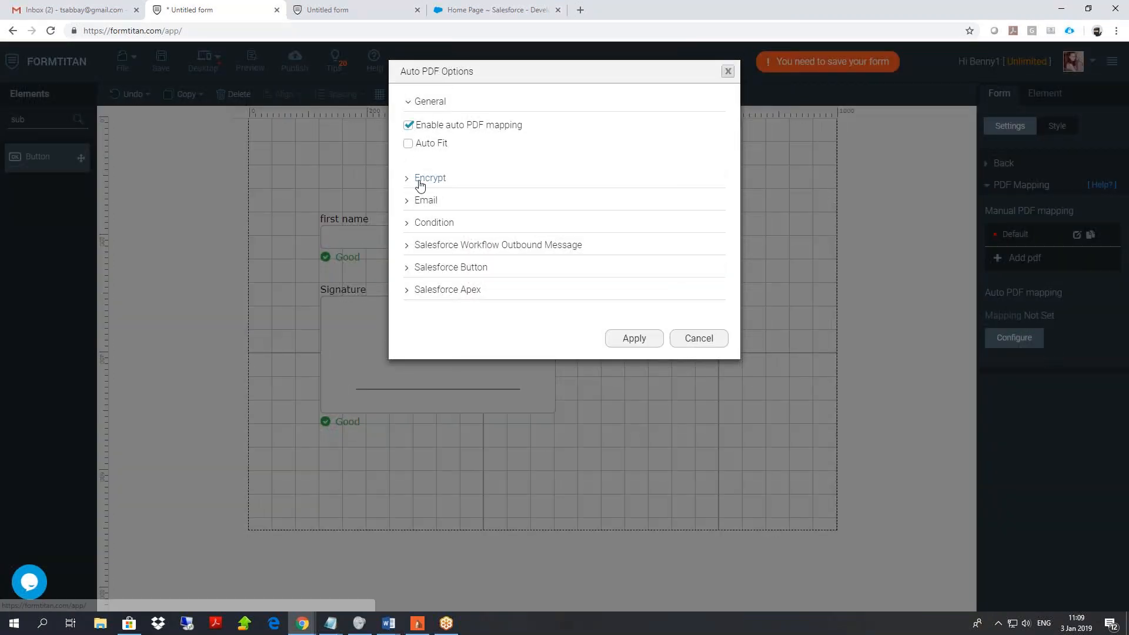
pyautogui.click(409, 145)
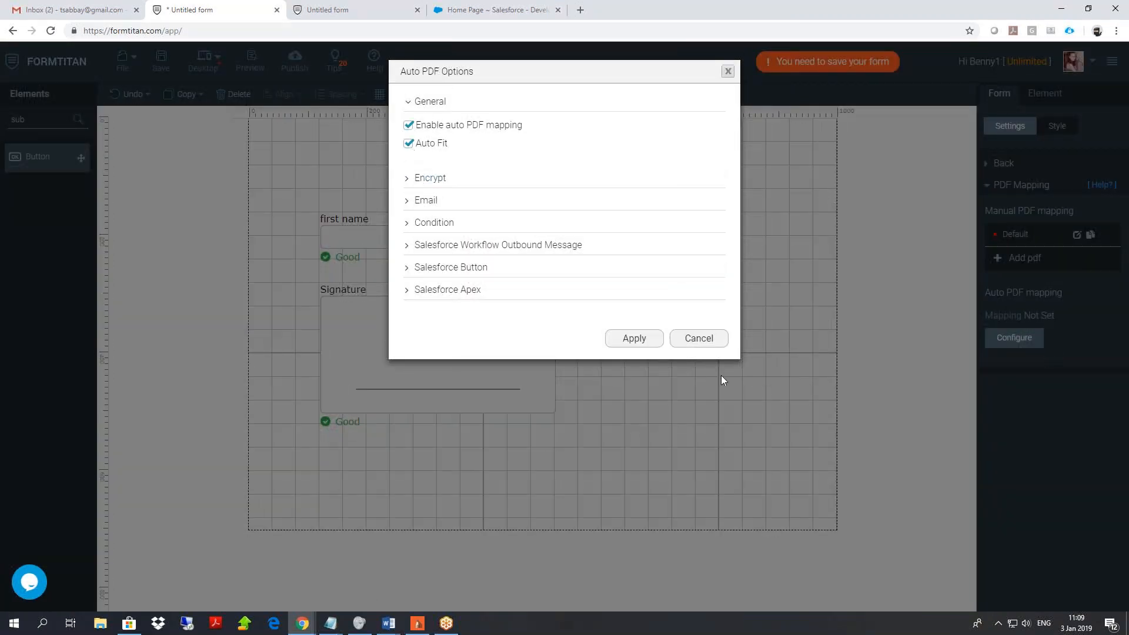
pyautogui.click(634, 342)
pyautogui.click(158, 63)
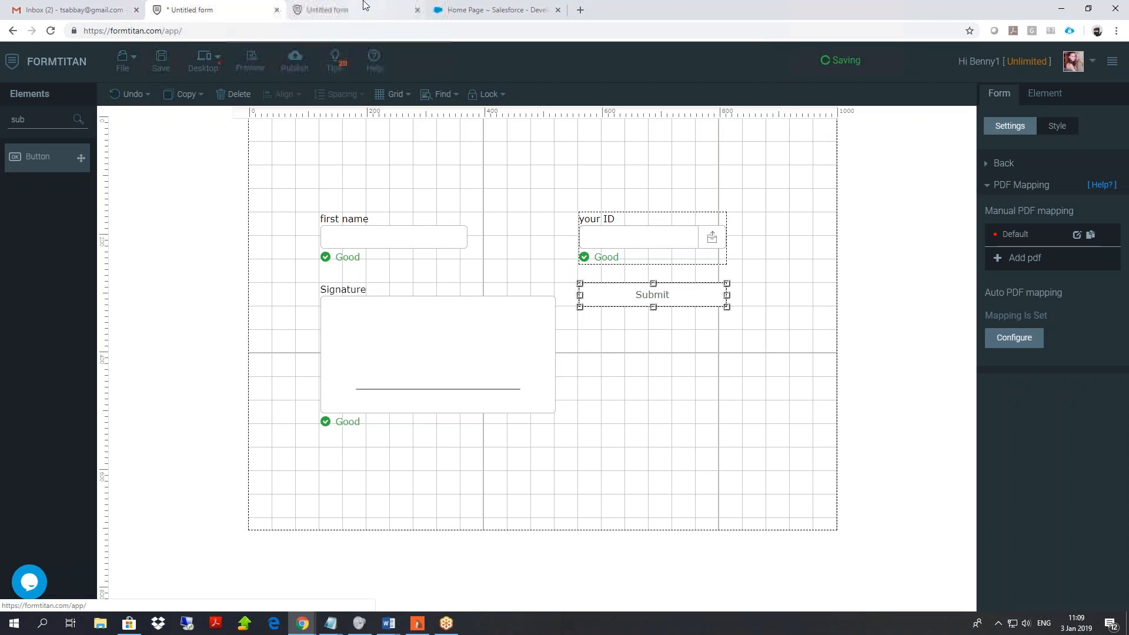
# Reload the published form so its fields come up empty.
pyautogui.click(365, 4)
pyautogui.rightClick(219, 114)
pyautogui.click(247, 153)
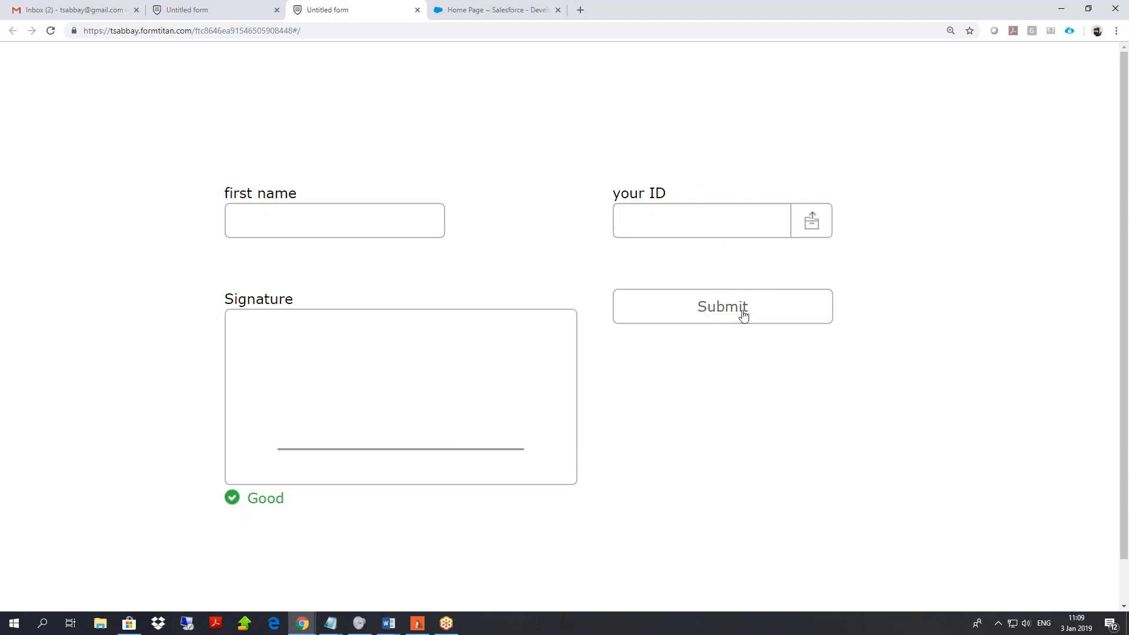
# Rename the form to 'pdf-demo' in the General settings and save it.
pyautogui.click(213, 8)
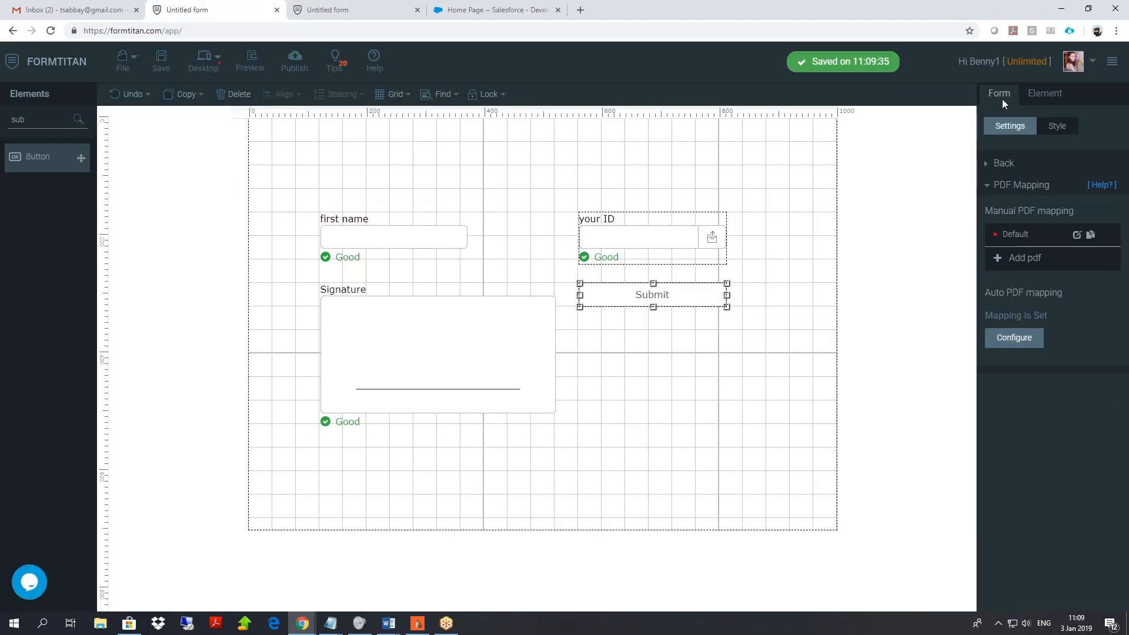
pyautogui.click(1003, 163)
pyautogui.click(1009, 183)
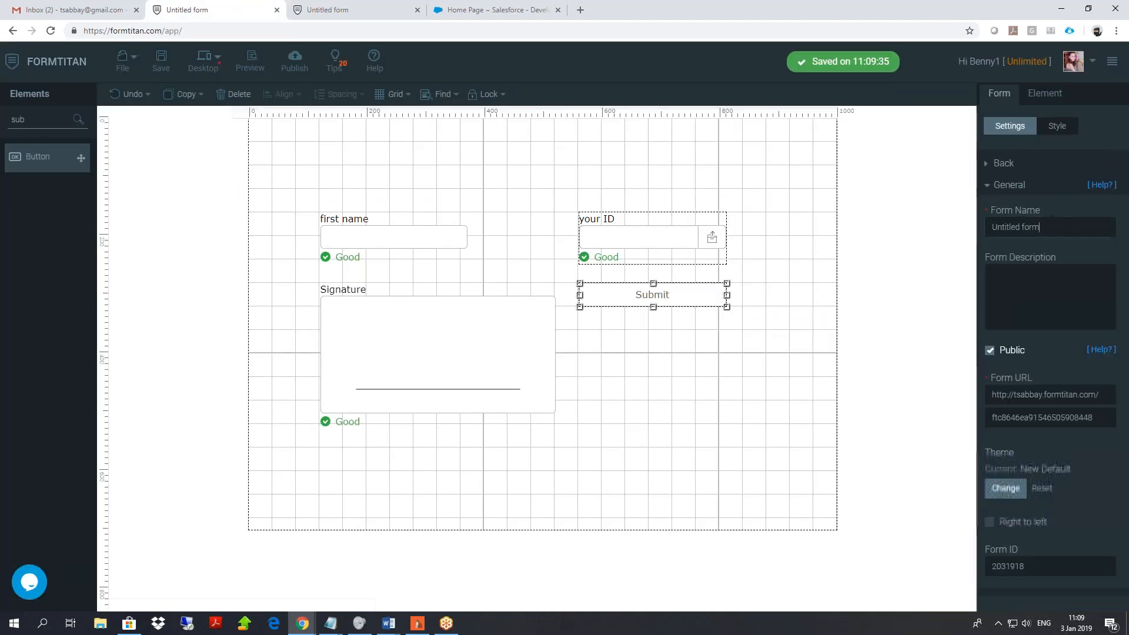
pyautogui.write('pdf-demo')
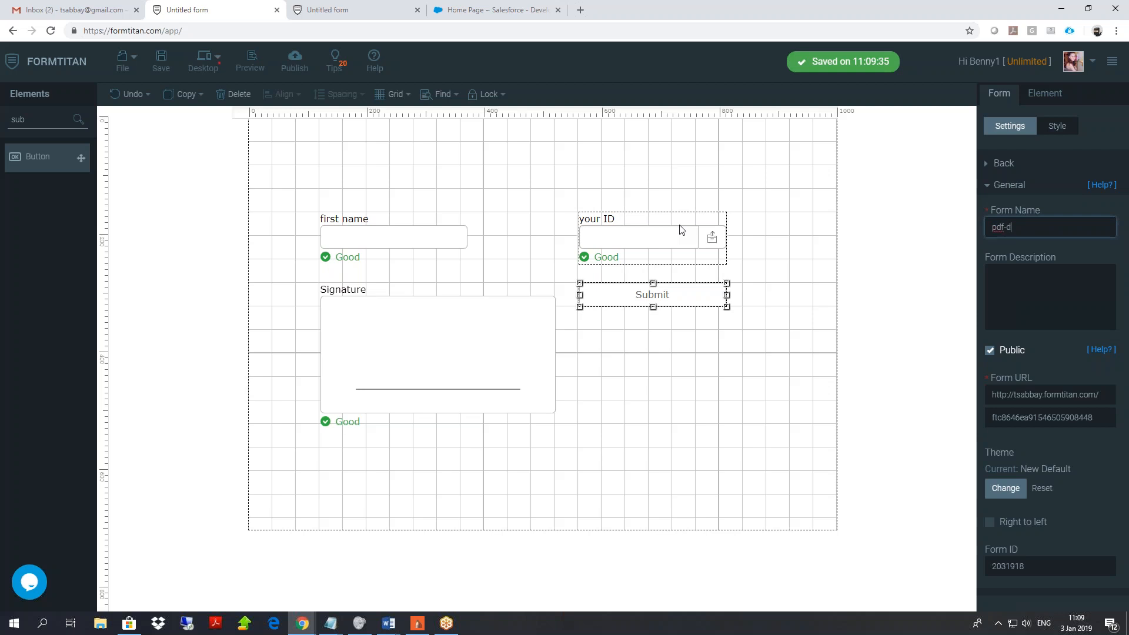
pyautogui.click(161, 60)
# Reload the published form to pick up the new name.
pyautogui.click(326, 7)
pyautogui.rightClick(253, 83)
pyautogui.click(313, 121)
# Submit a test entry with first name 'auto' and a drawn signature.
pyautogui.write('auto')
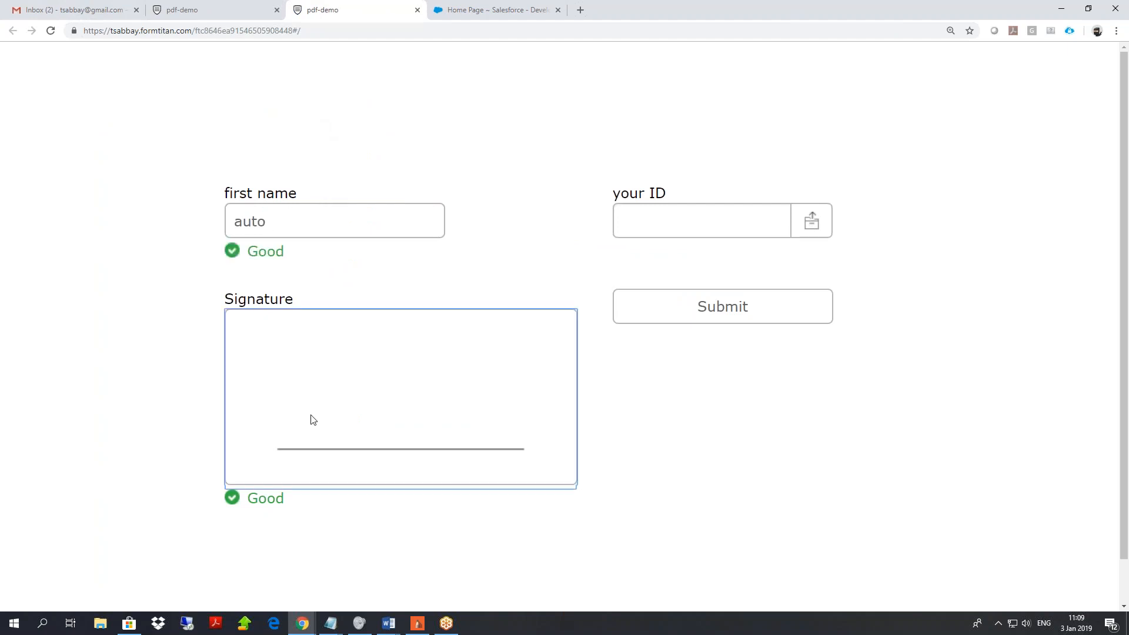
pyautogui.moveTo(291, 359); pyautogui.dragTo(497, 477)
pyautogui.moveTo(379, 367); pyautogui.dragTo(298, 472)
pyautogui.click(685, 302)
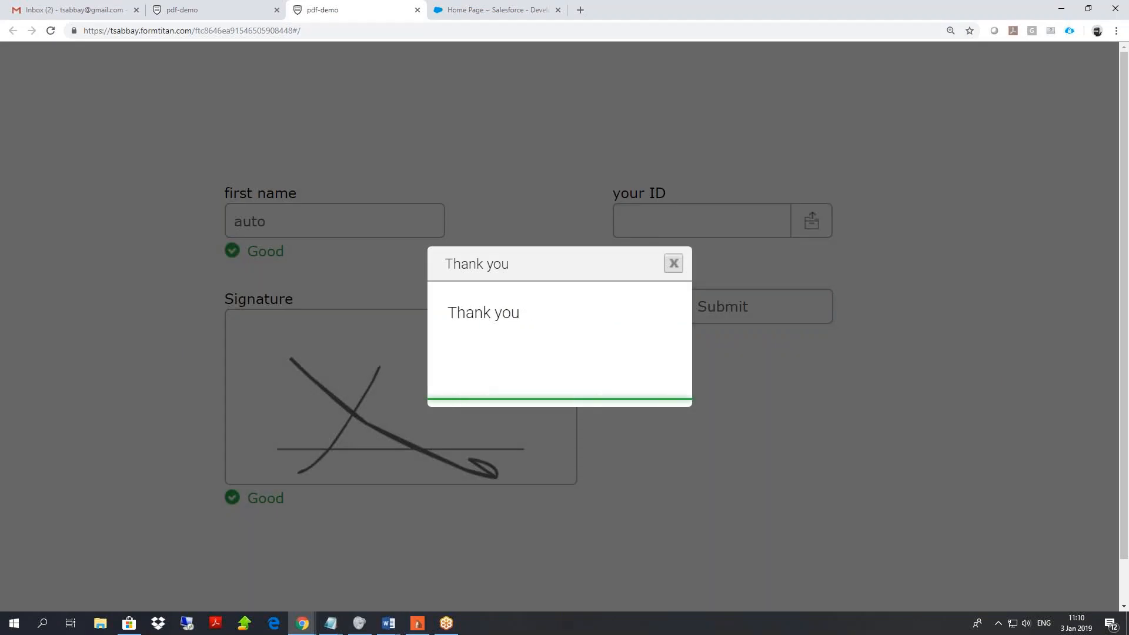
pyautogui.click(212, 9)
# Open the pdf-demo form's submissions in My Submissions.
pyautogui.click(1115, 67)
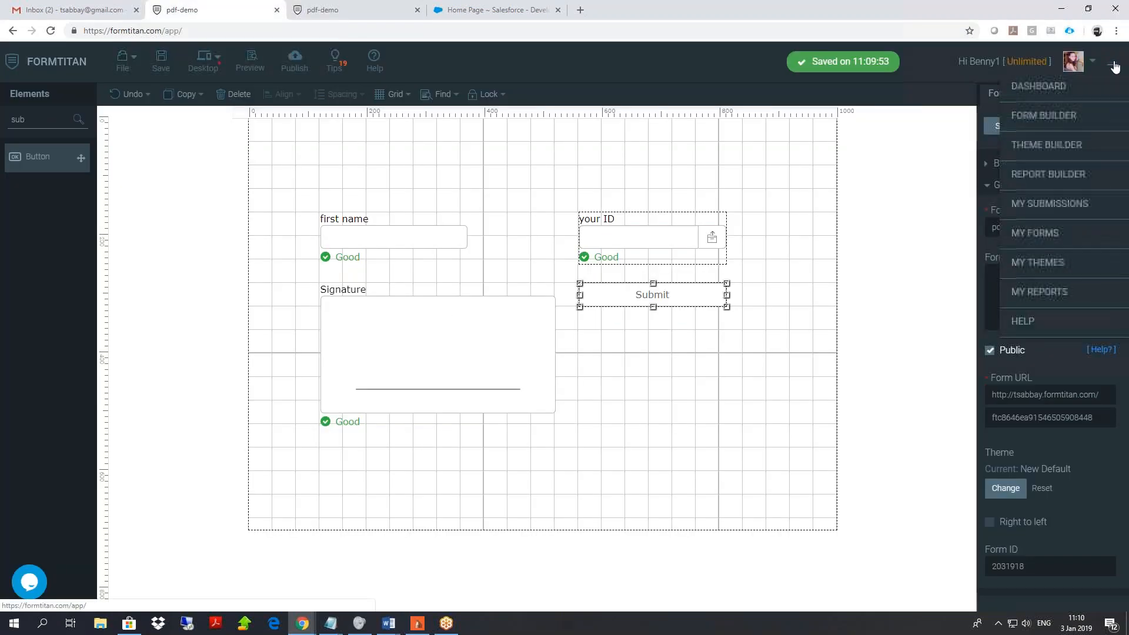
pyautogui.click(1076, 202)
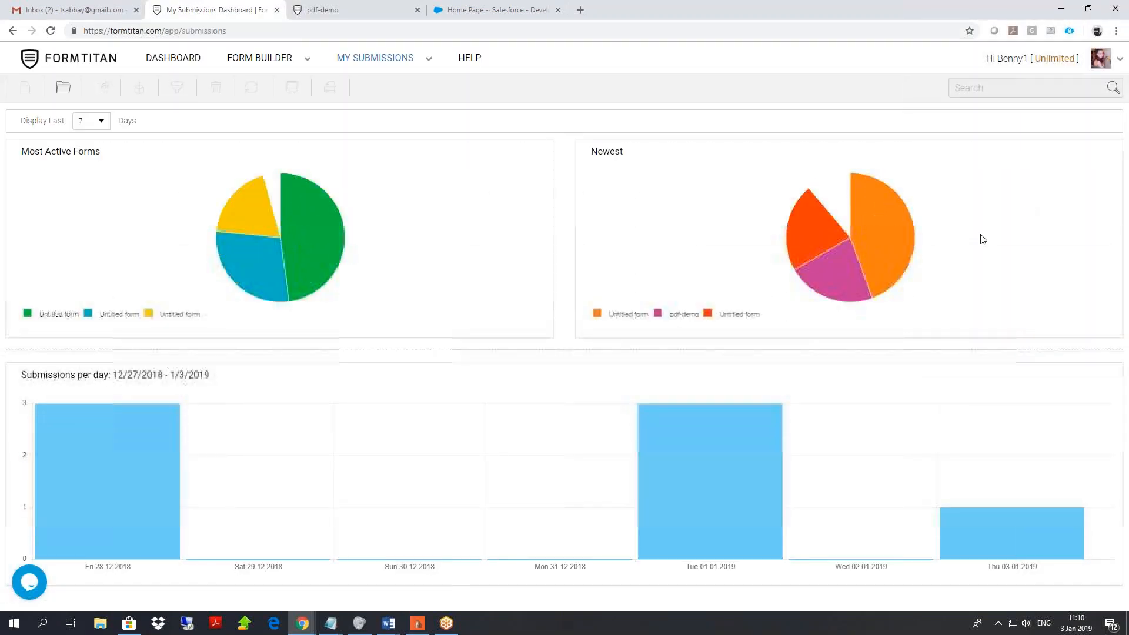
pyautogui.click(683, 315)
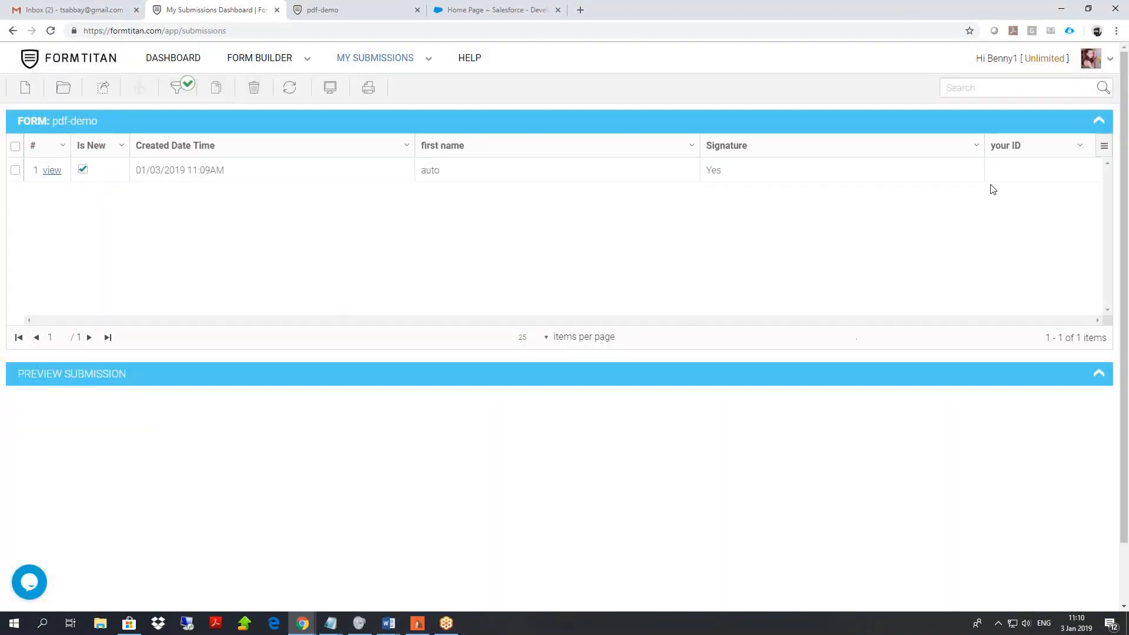
# Add the Auto PDF column to the submissions grid and refresh it.
pyautogui.click(1105, 147)
pyautogui.scroll(-3, 1069, 214)
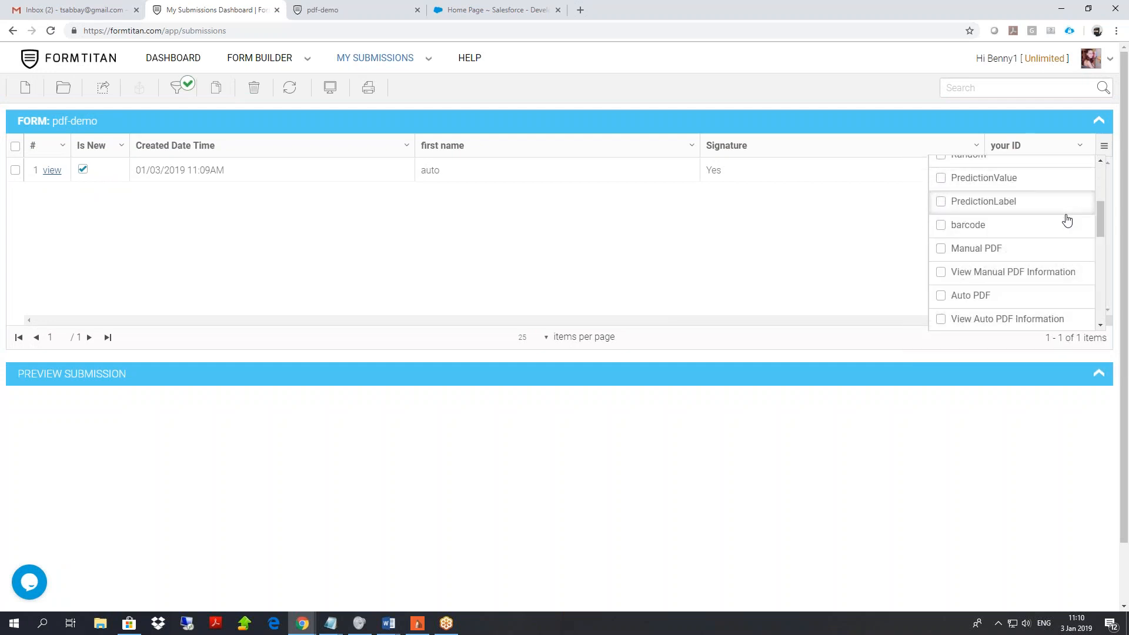
pyautogui.click(940, 297)
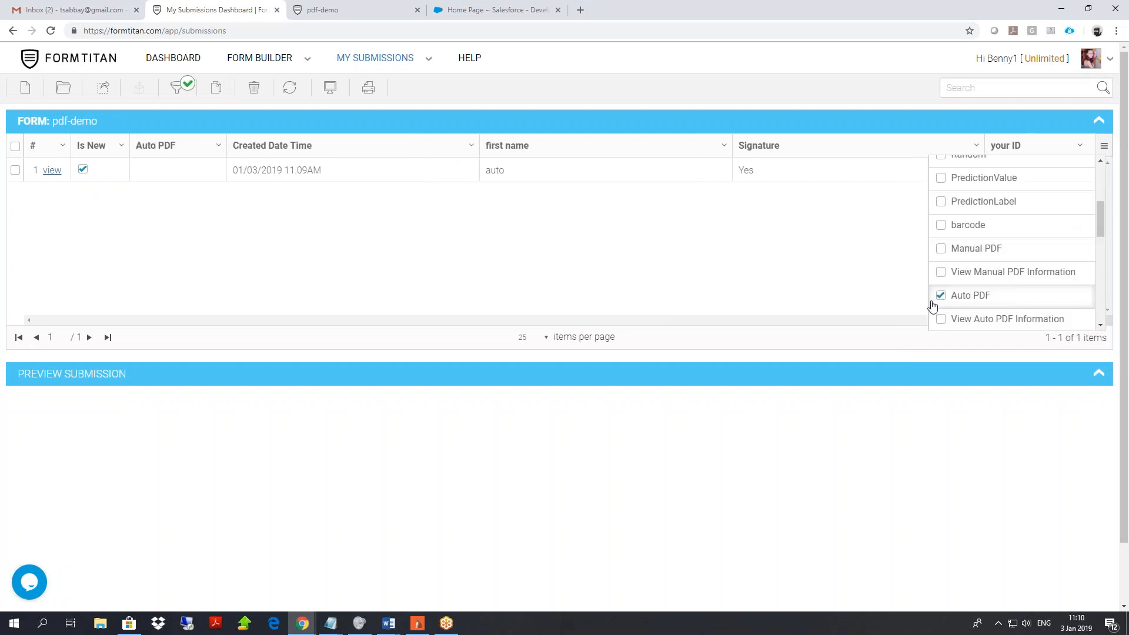
pyautogui.click(761, 248)
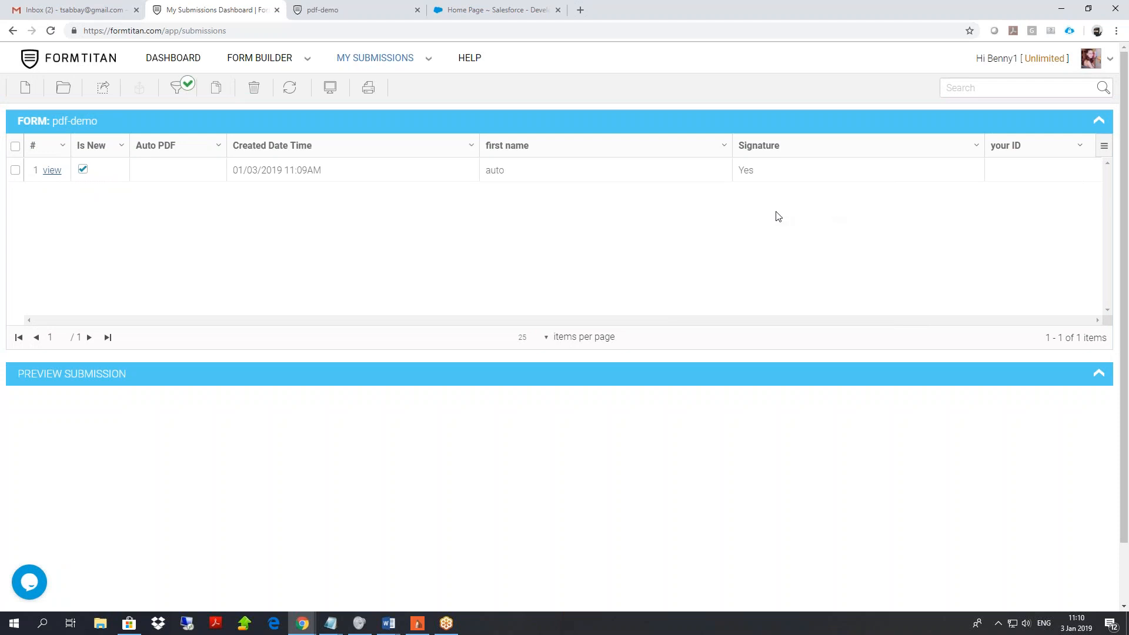
pyautogui.click(290, 90)
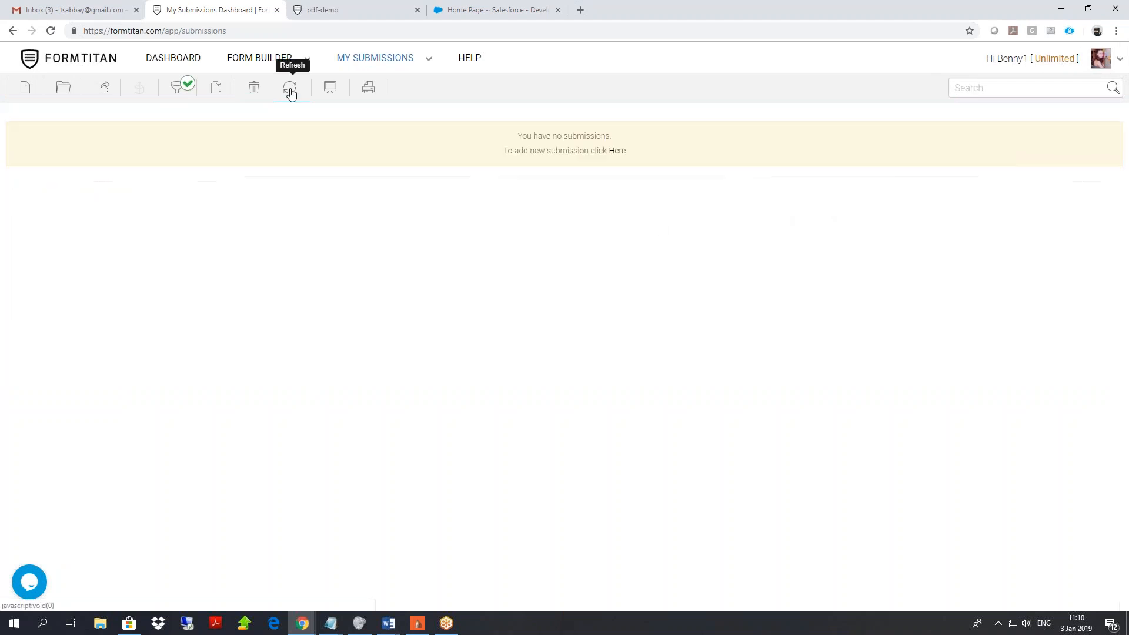
# Reload pdf-demo's submissions, then download and view the entry's generated PDF.
pyautogui.click(67, 91)
pyautogui.doubleClick(398, 212)
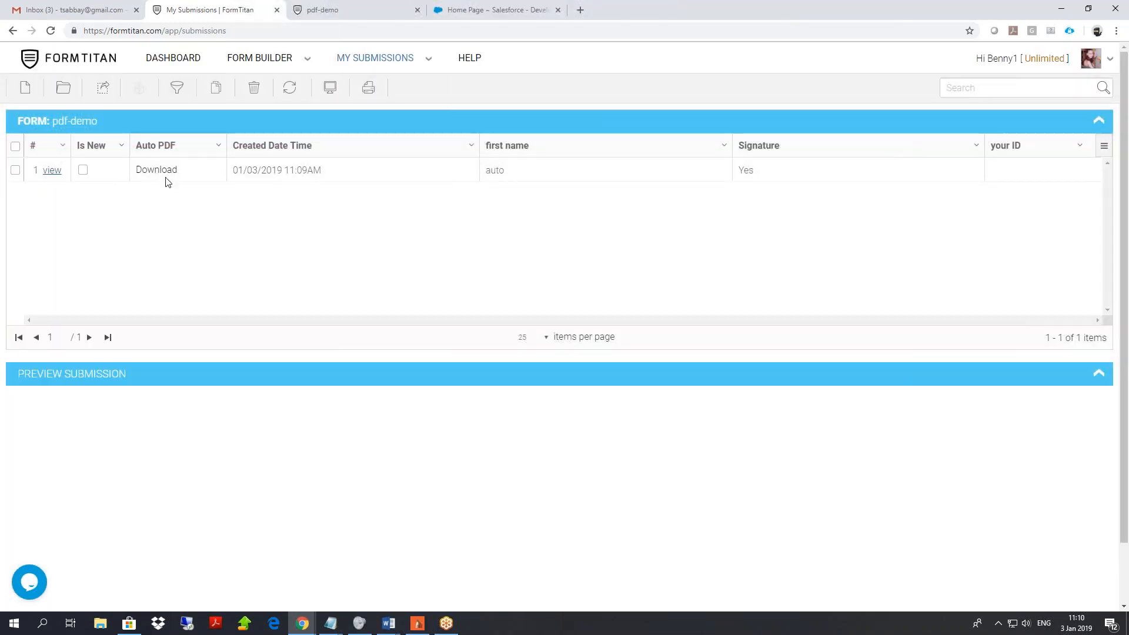
pyautogui.click(164, 176)
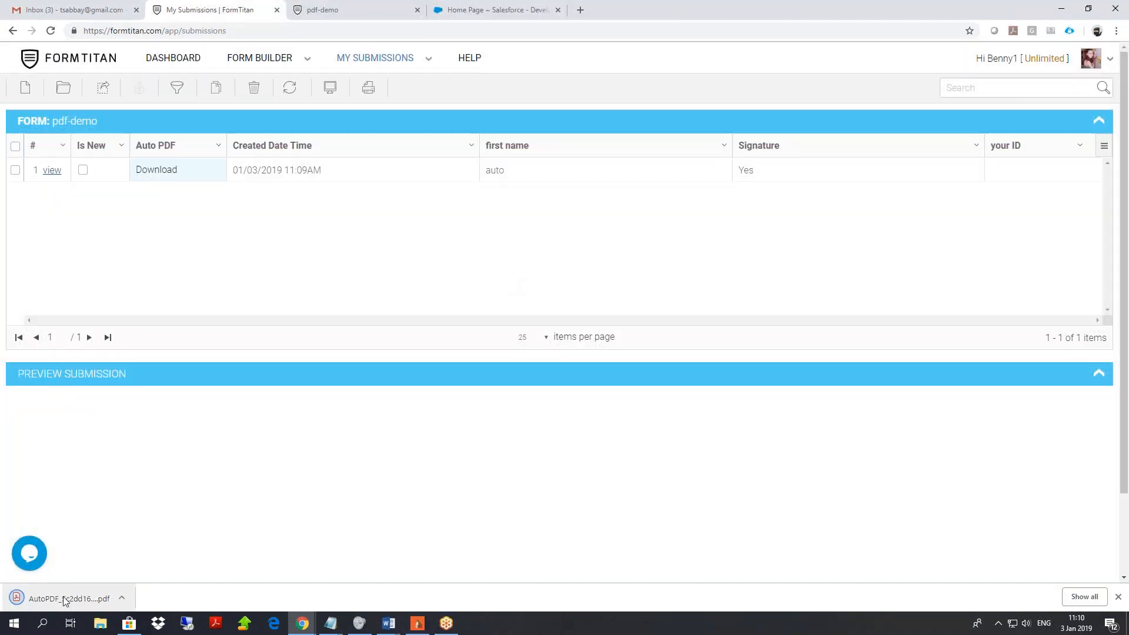
pyautogui.click(65, 600)
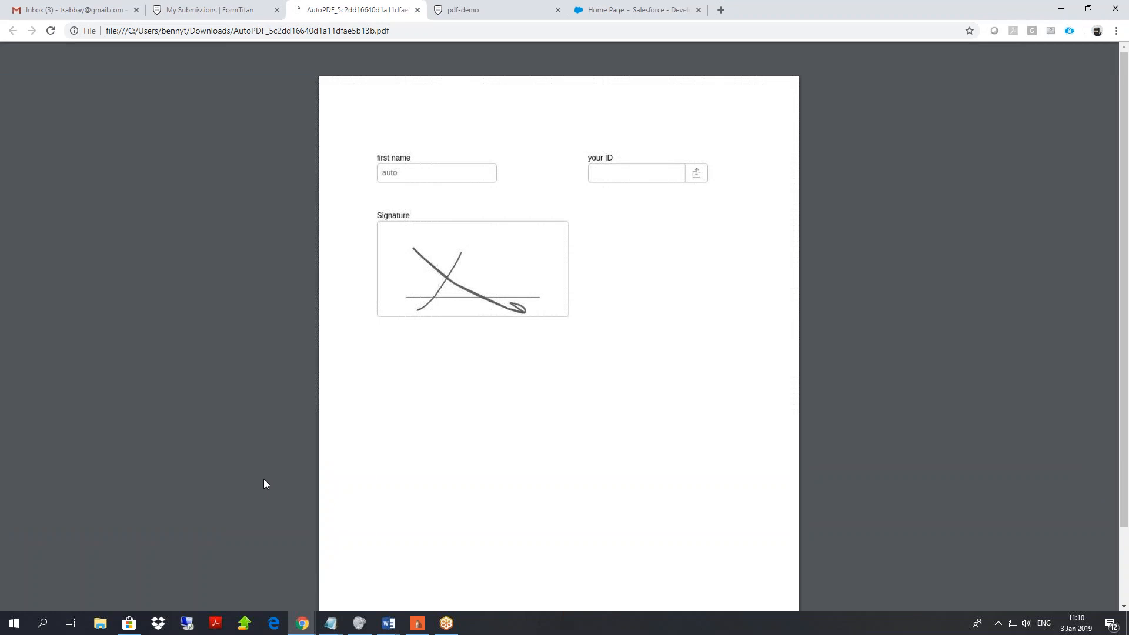
pyautogui.click(242, 7)
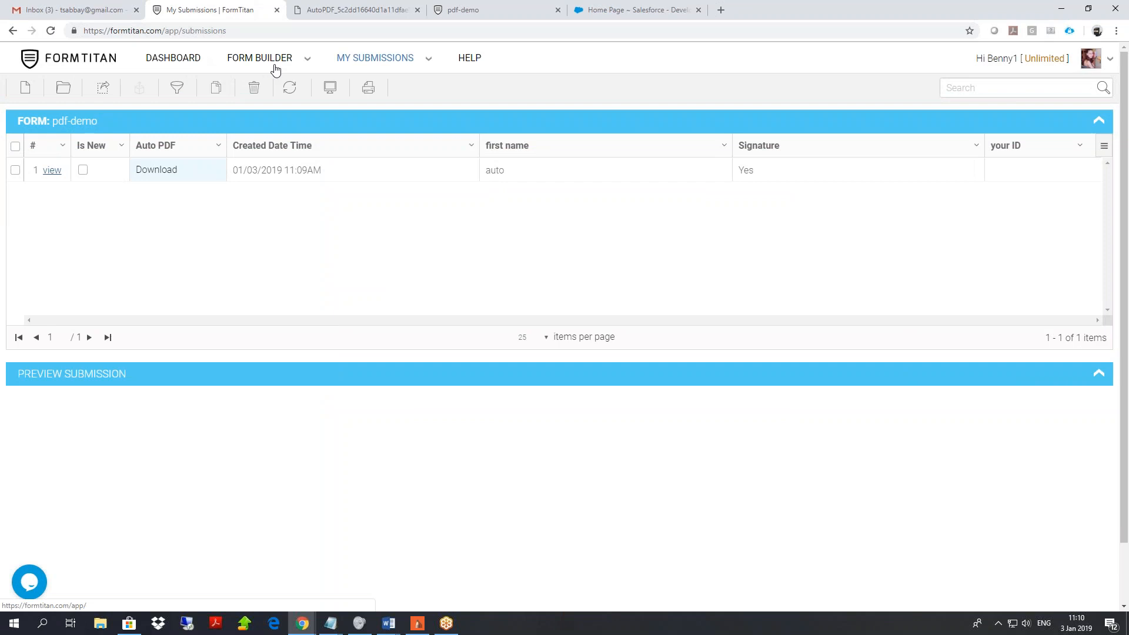
# Open the pdf-demo form in the Form Builder.
pyautogui.moveTo(274, 65)
pyautogui.click(284, 91)
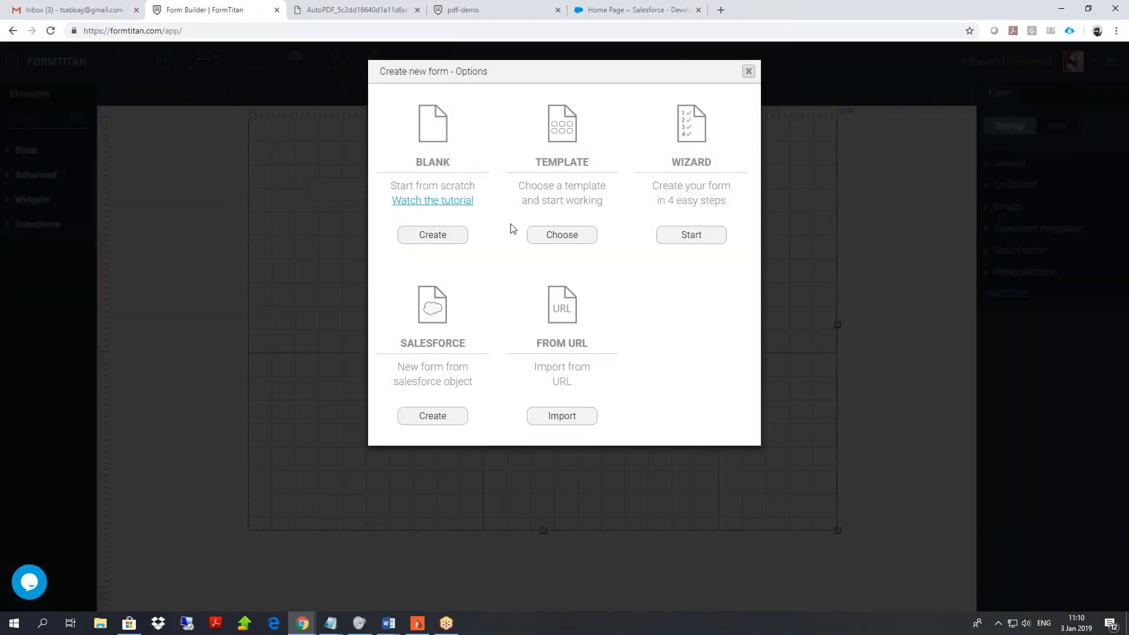
pyautogui.click(748, 71)
pyautogui.click(126, 59)
pyautogui.click(156, 116)
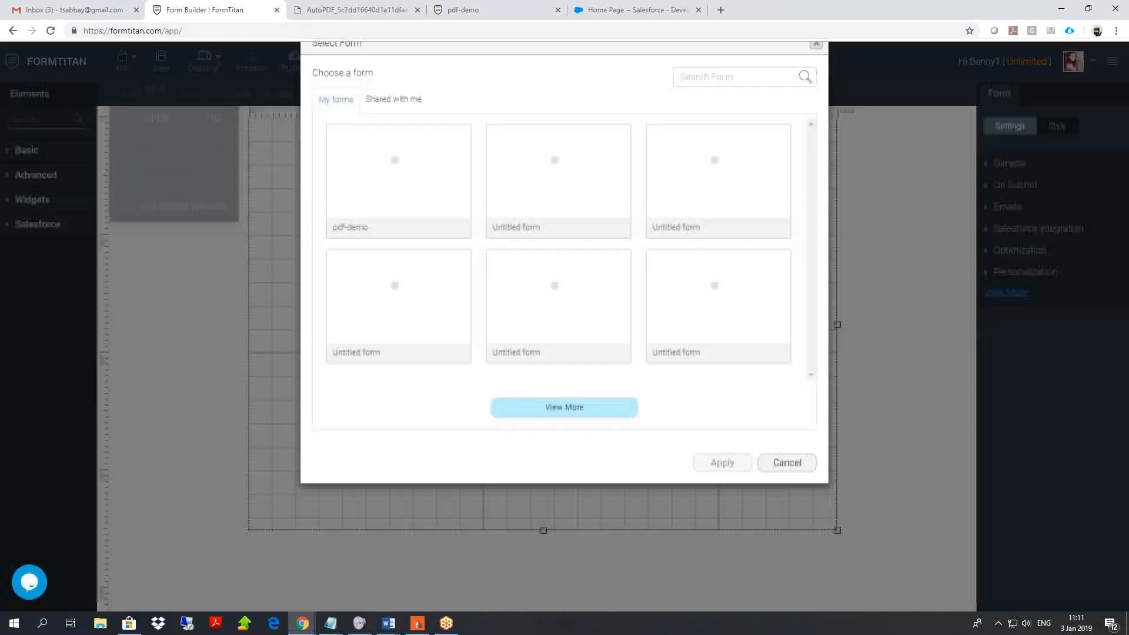
pyautogui.click(403, 214)
pyautogui.click(723, 491)
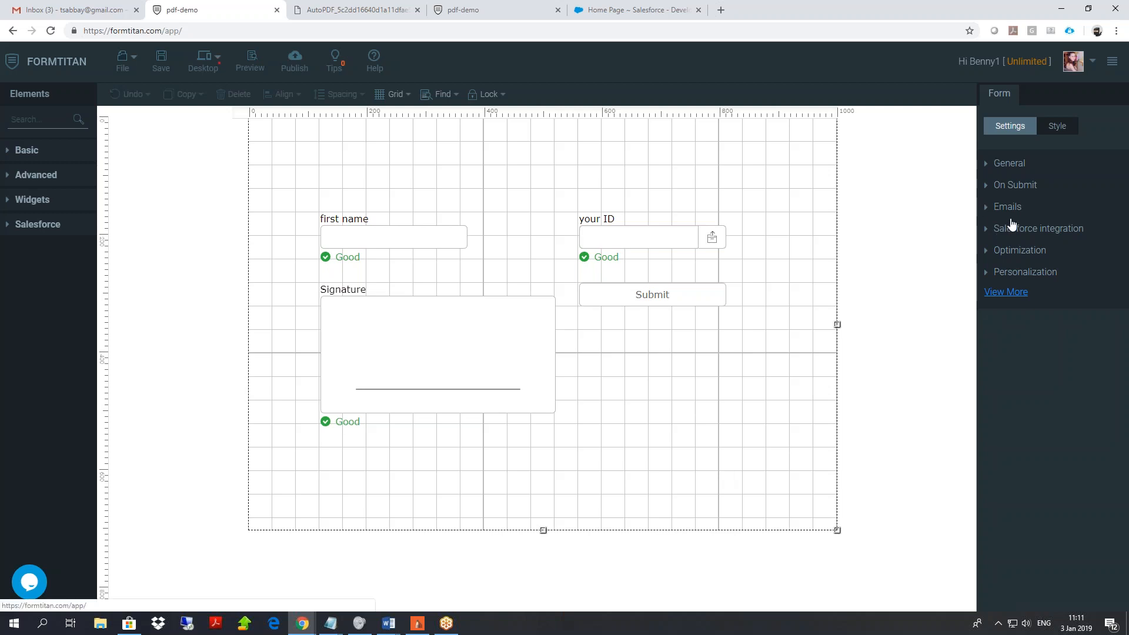
# Edit the Default PDF mapping, viewing the PDF with Dynamic mode off, then on again.
pyautogui.click(1007, 292)
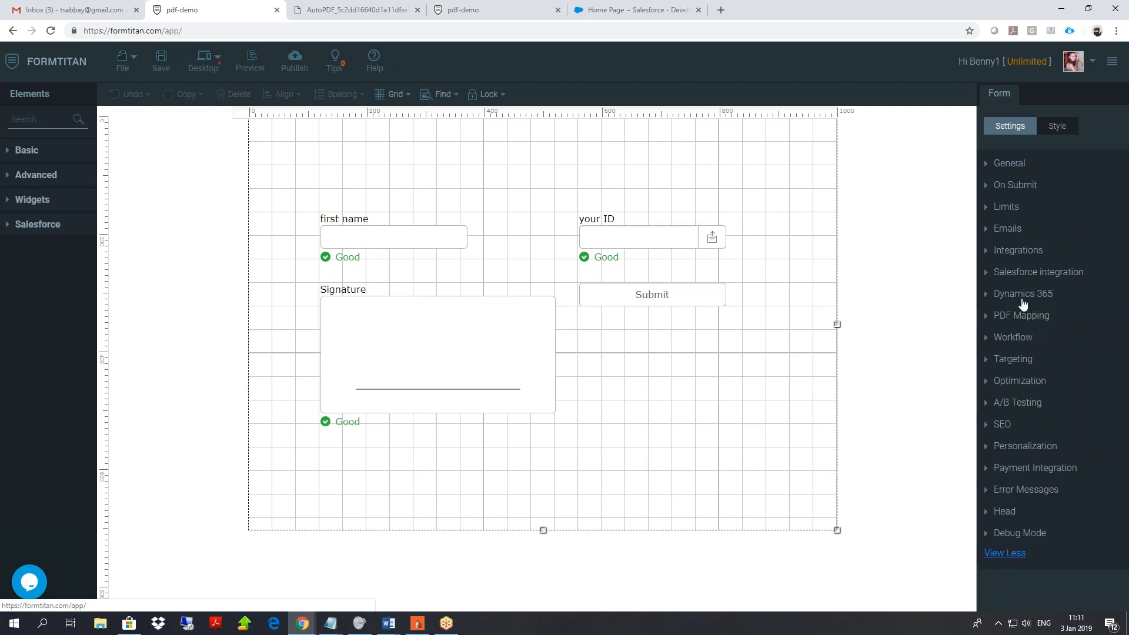
pyautogui.click(1030, 316)
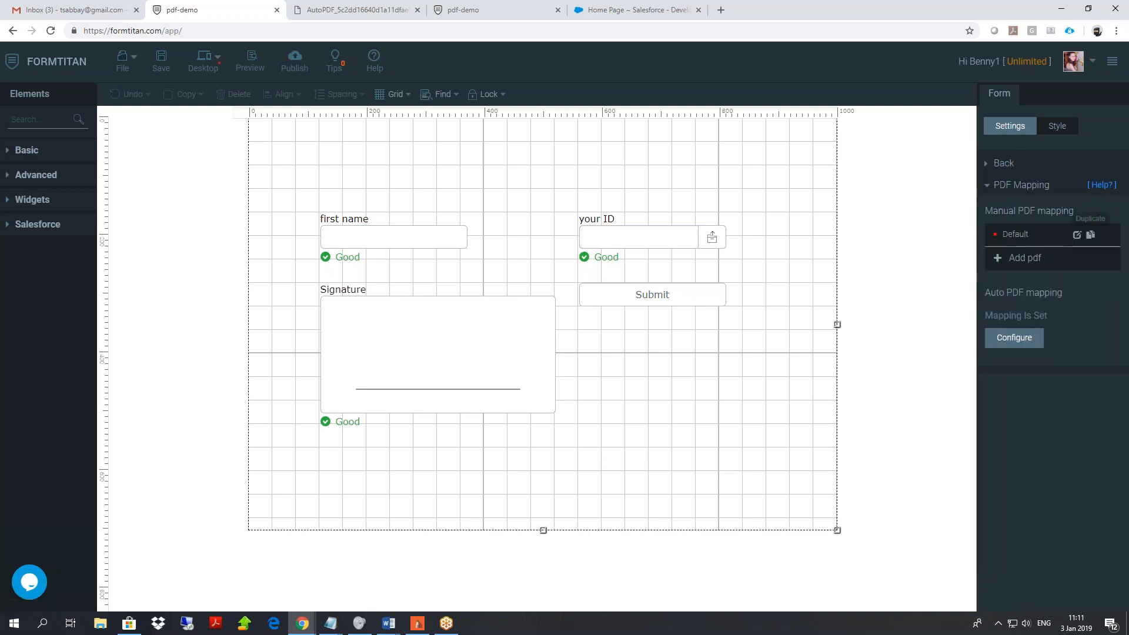
pyautogui.click(1077, 234)
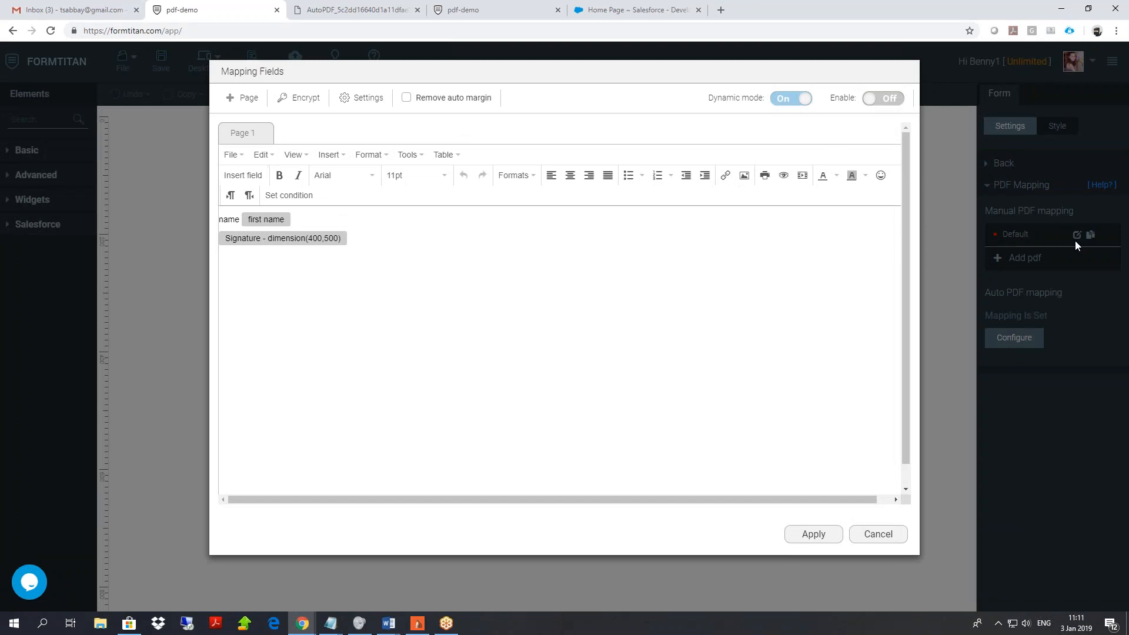
pyautogui.click(788, 99)
pyautogui.scroll(-10, 565, 265)
pyautogui.scroll(-8, 565, 297)
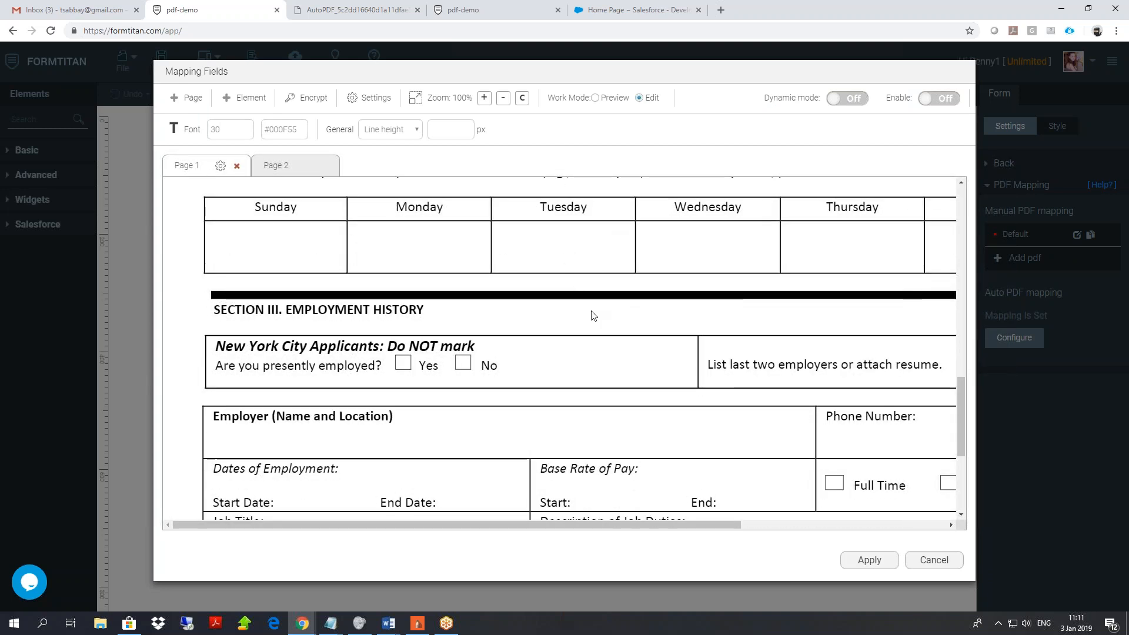
pyautogui.scroll(8, 592, 316)
pyautogui.scroll(8, 725, 287)
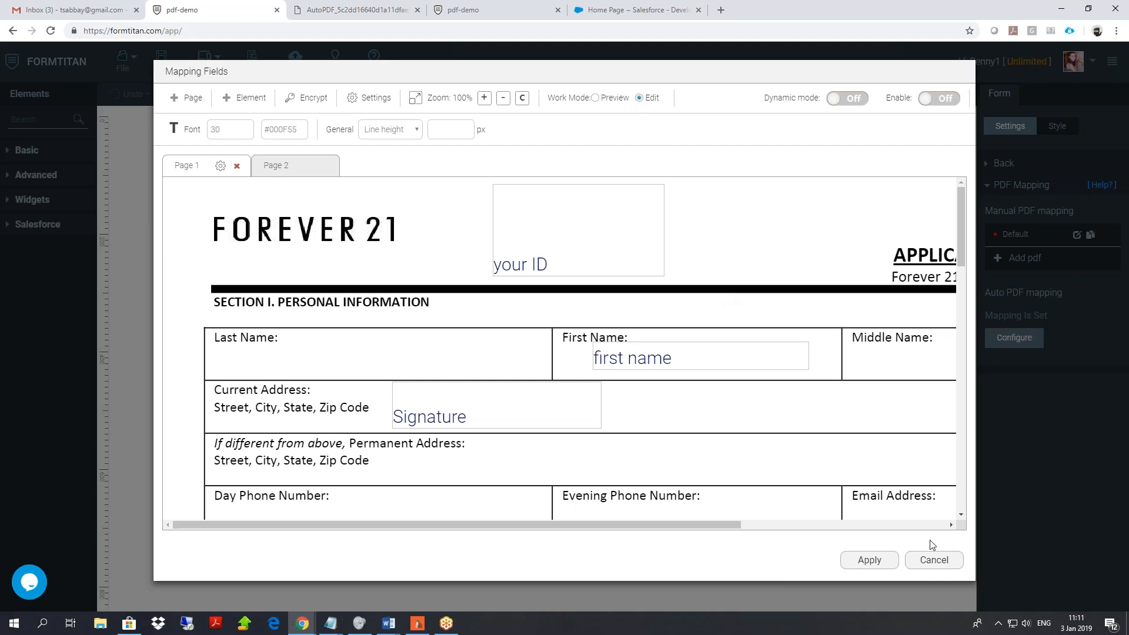
pyautogui.click(852, 99)
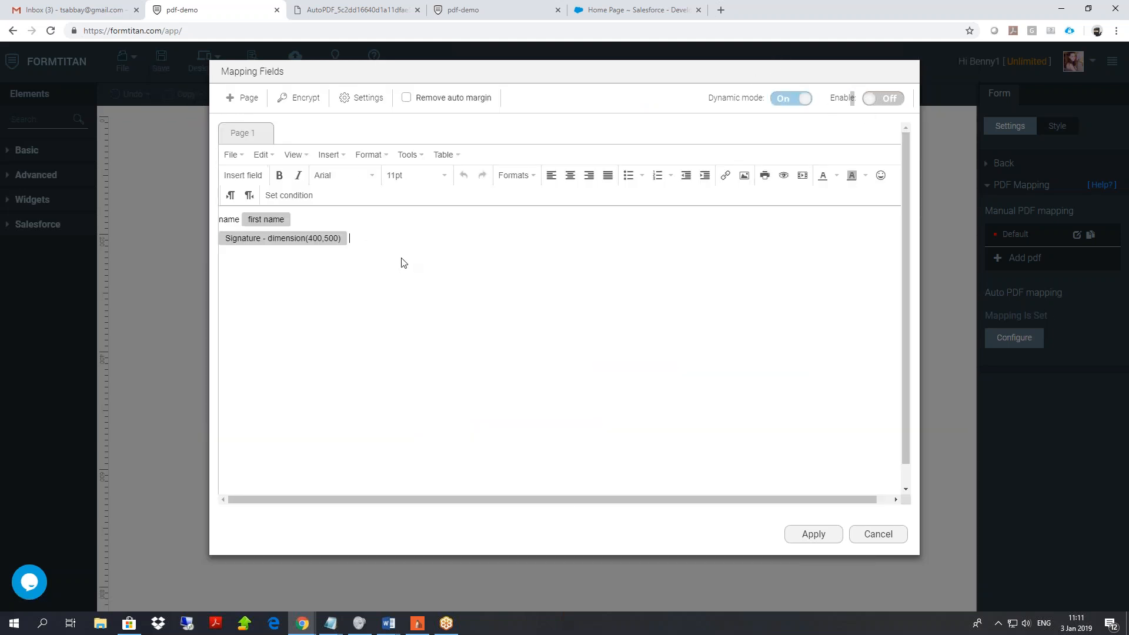
# Insert a four-column table with header cells last, first, email.
pyautogui.rightClick(275, 293)
pyautogui.moveTo(320, 336)
pyautogui.click(411, 349)
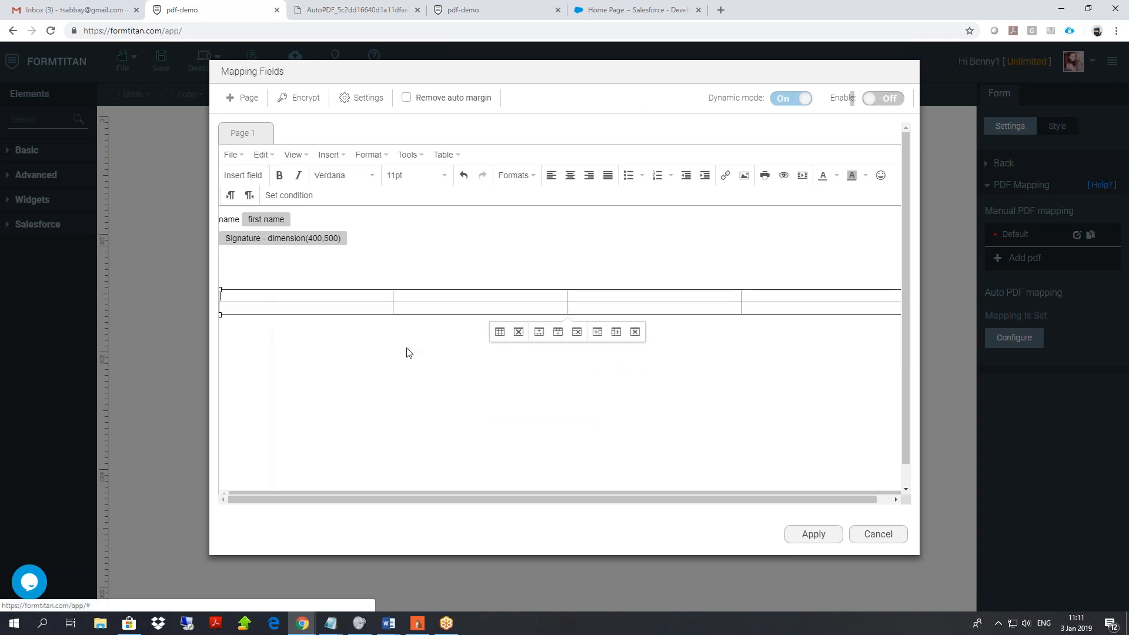
pyautogui.write('last')
pyautogui.press('Tab')
pyautogui.write('first')
pyautogui.press('Tab')
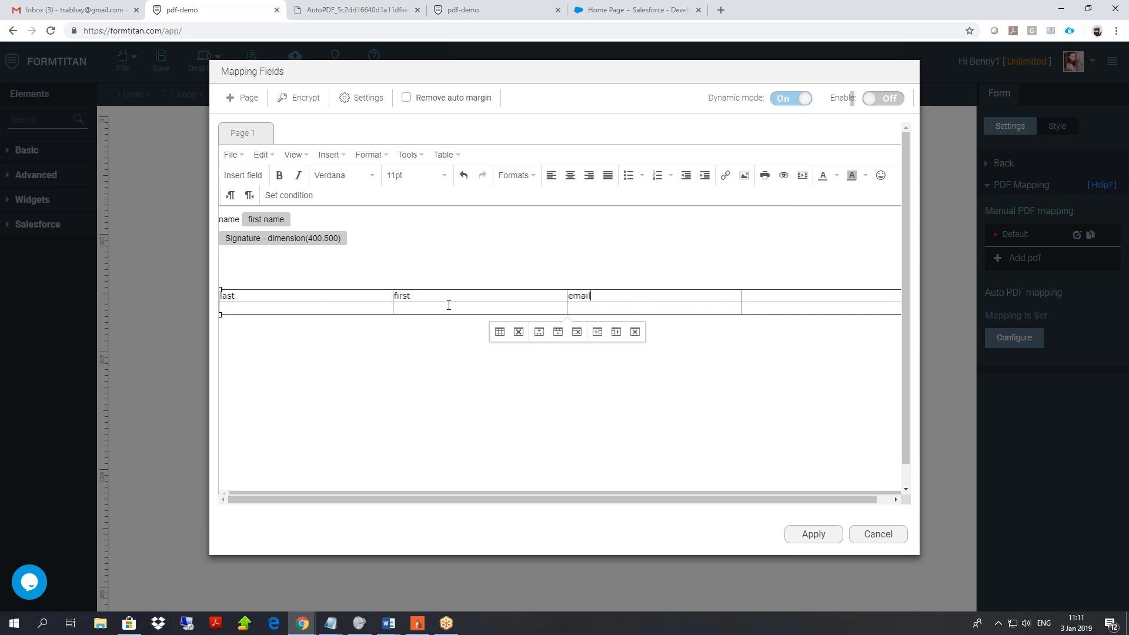
# Set the table to break after 5 lines, then every 30, rendering the header.
pyautogui.rightClick(494, 310)
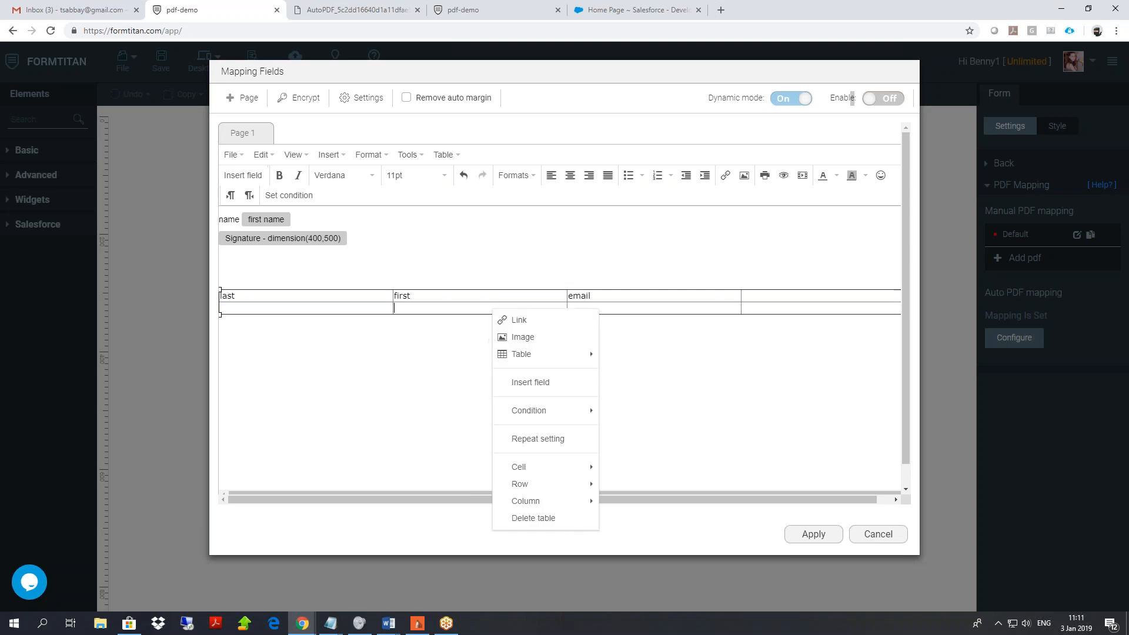
pyautogui.click(552, 439)
pyautogui.click(403, 102)
pyautogui.click(506, 103)
pyautogui.write('5')
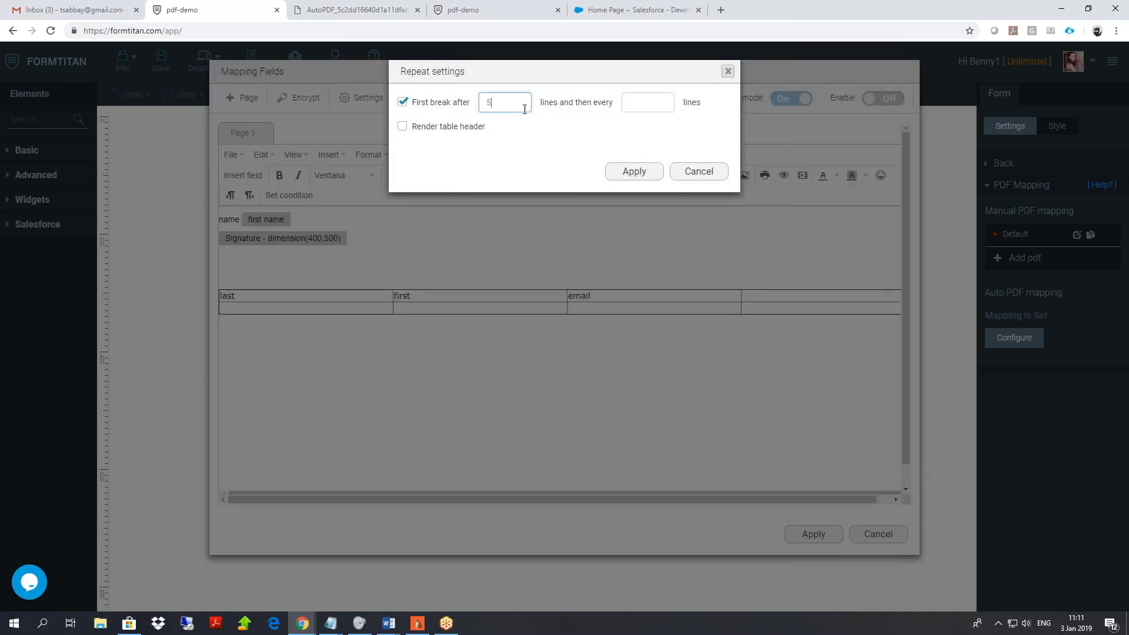
pyautogui.click(645, 106)
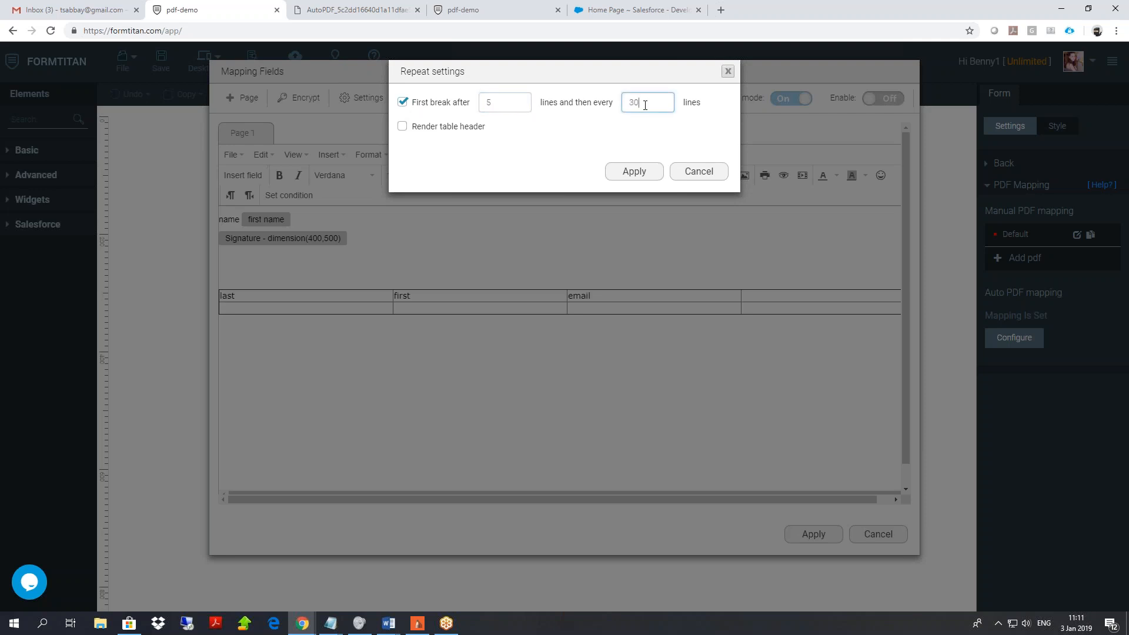
pyautogui.click(405, 131)
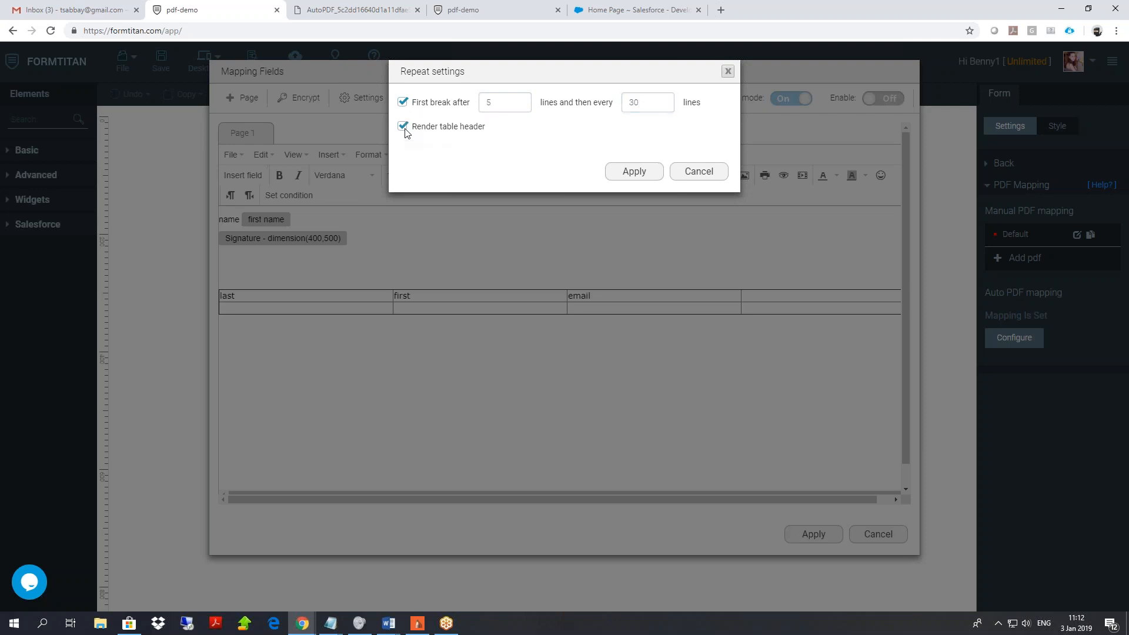
# Add a condition showing the Signature only when first name Equals the test name.
pyautogui.click(699, 172)
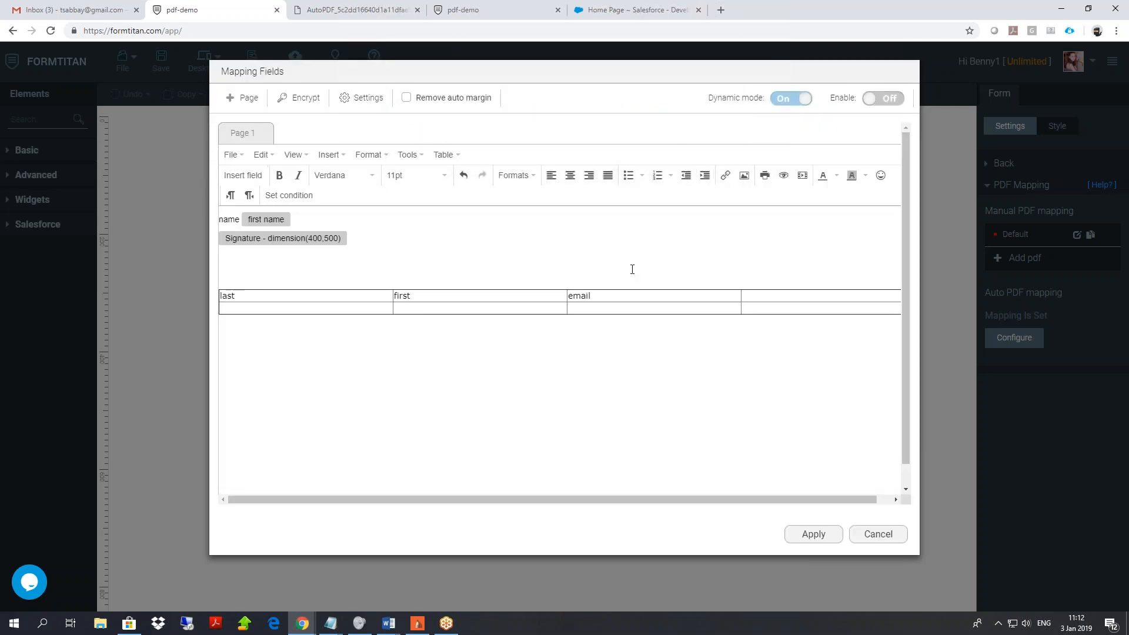
pyautogui.click(237, 247)
pyautogui.click(236, 241)
pyautogui.rightClick(245, 241)
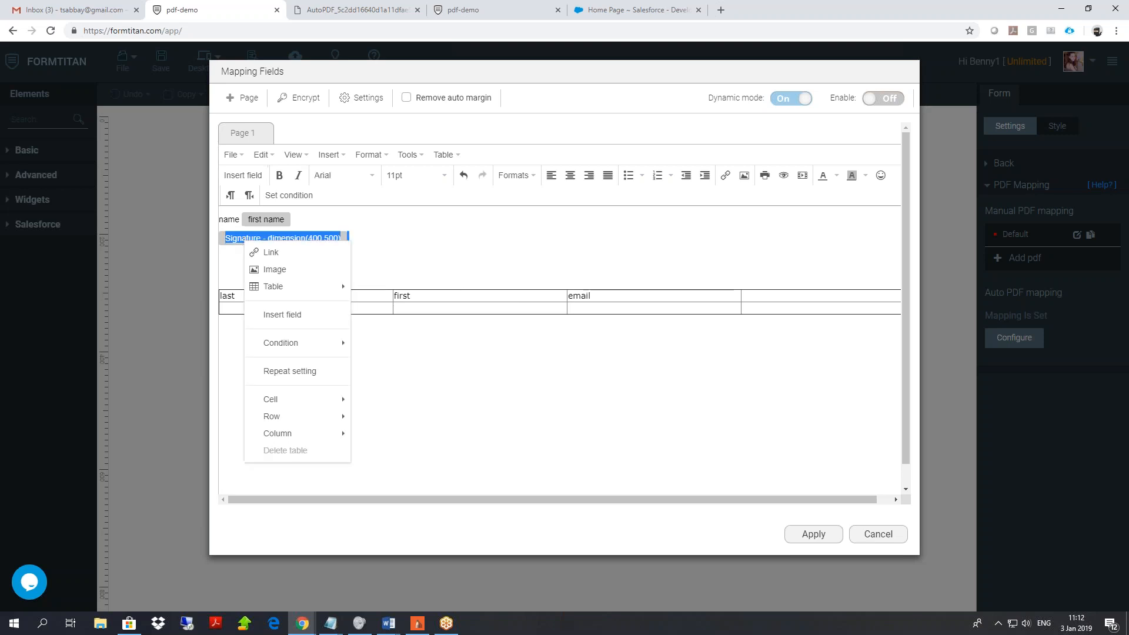
pyautogui.moveTo(300, 349)
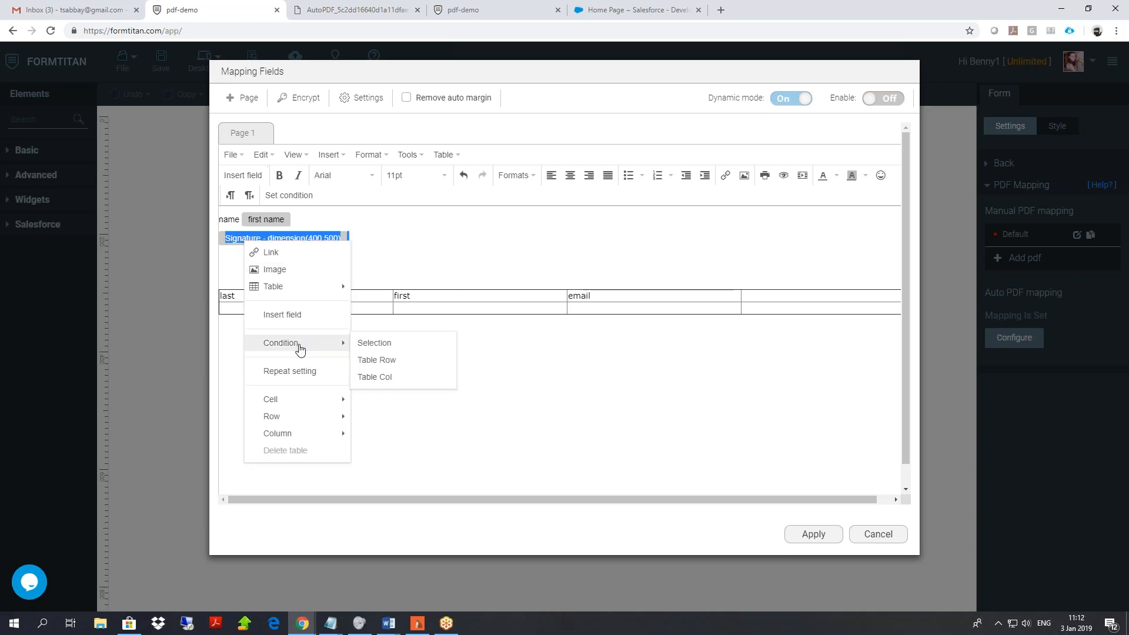
pyautogui.click(384, 352)
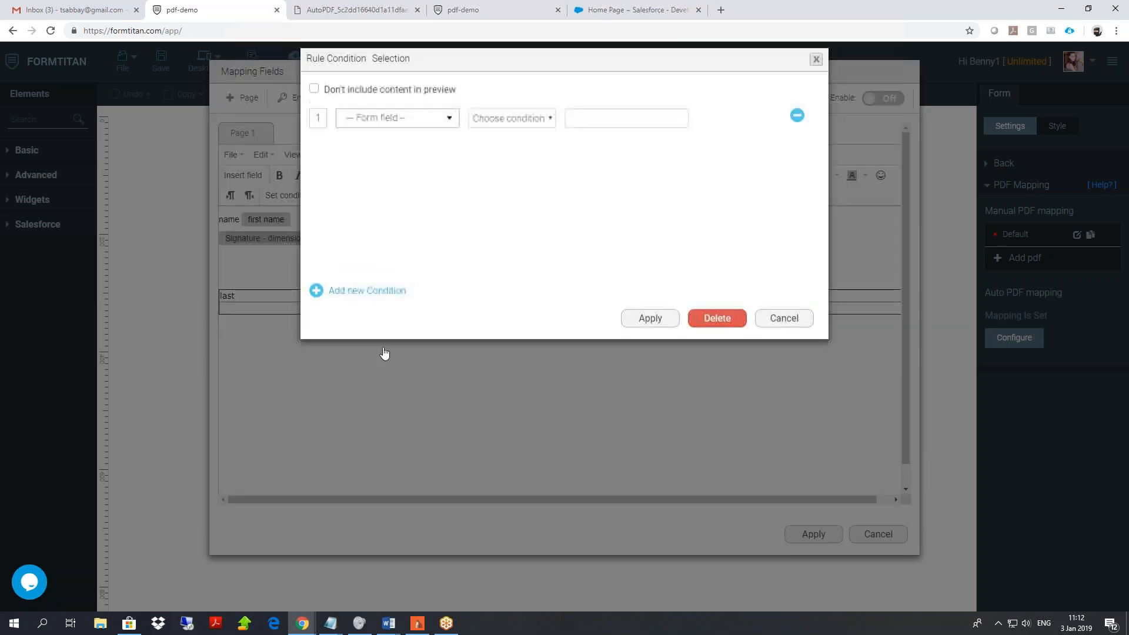
pyautogui.click(388, 132)
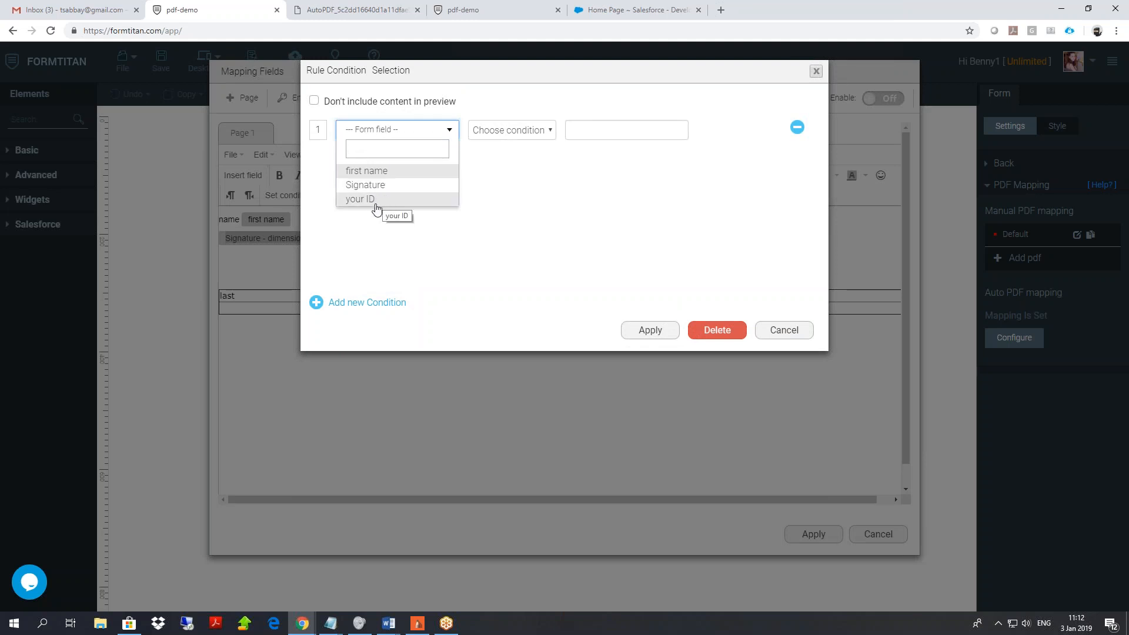
pyautogui.click(375, 177)
pyautogui.click(512, 130)
pyautogui.click(489, 155)
pyautogui.click(608, 132)
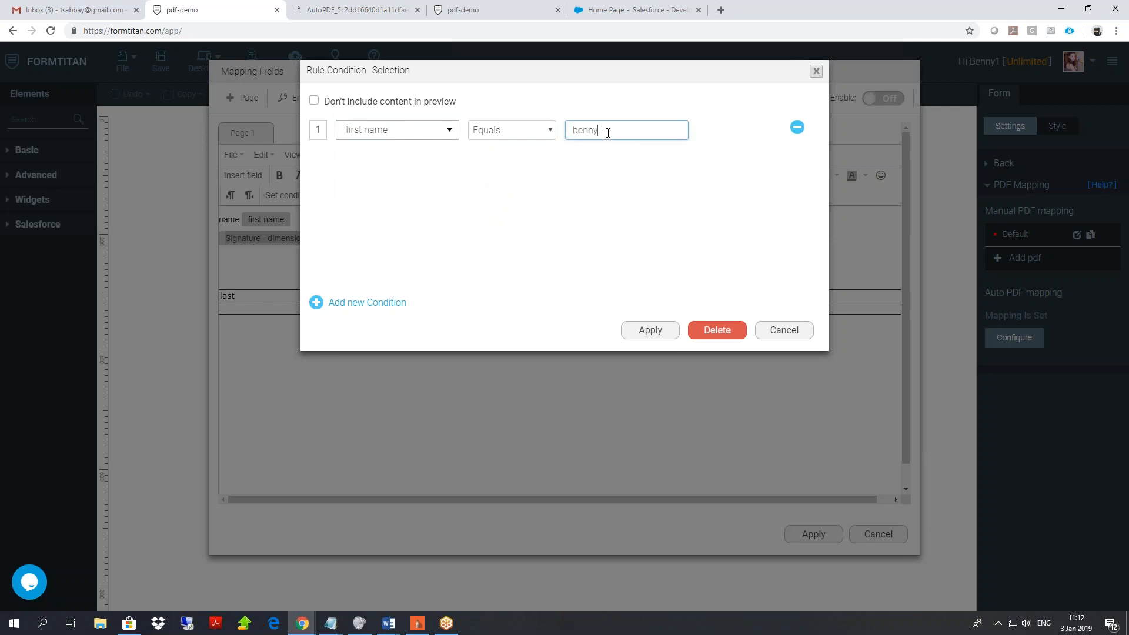
pyautogui.click(662, 340)
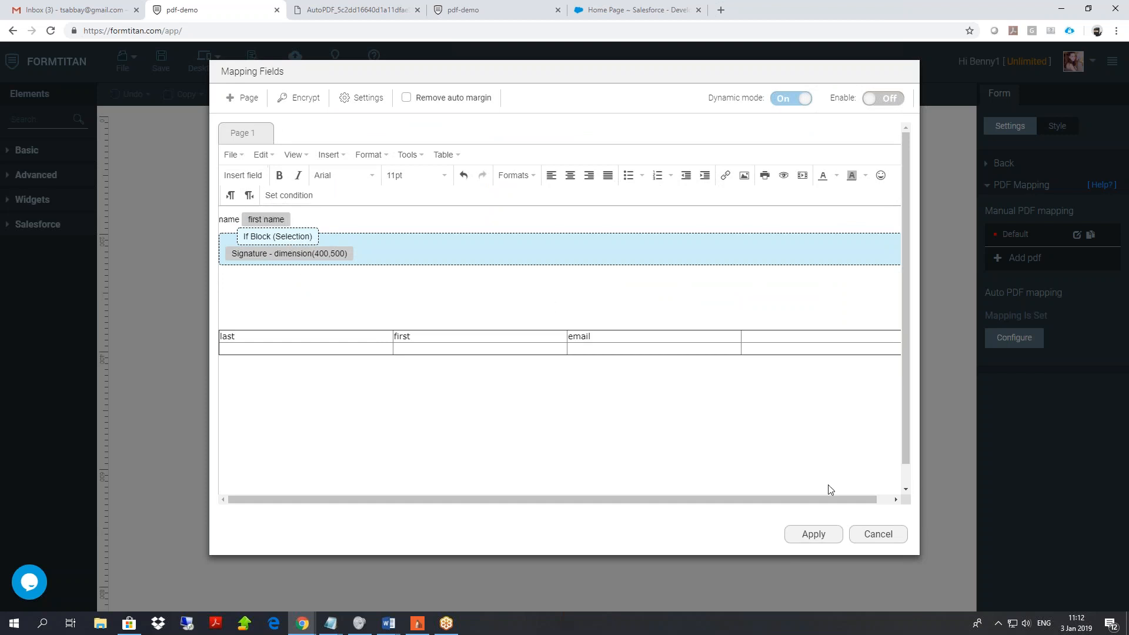
# Apply the PDF mapping, turn off auto PDF mapping, and save the form.
pyautogui.click(813, 534)
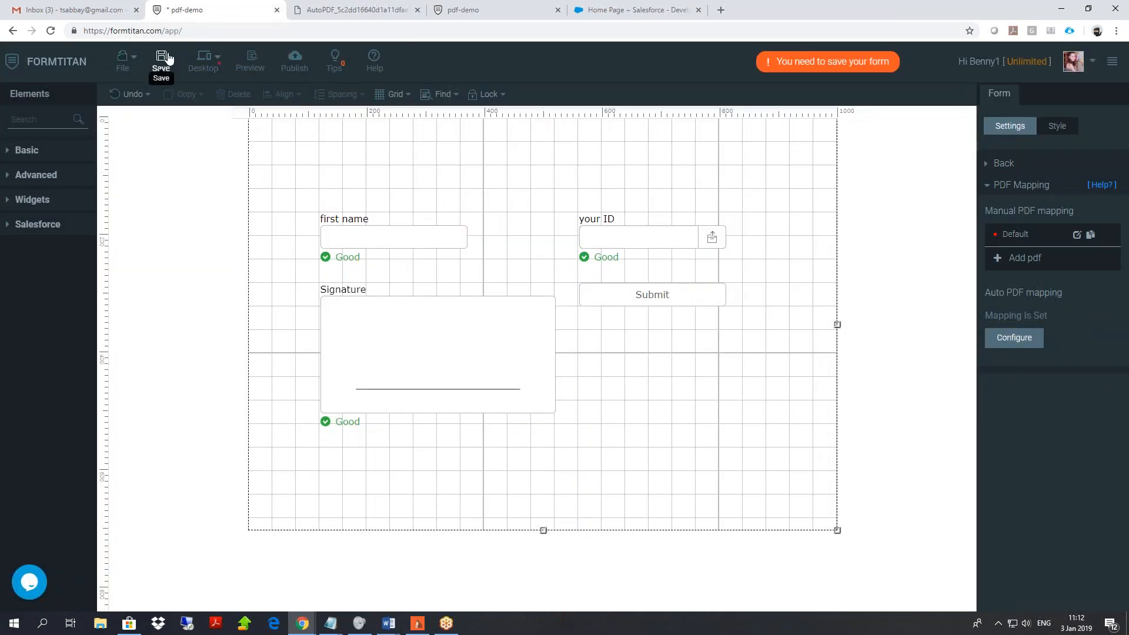
pyautogui.click(1078, 235)
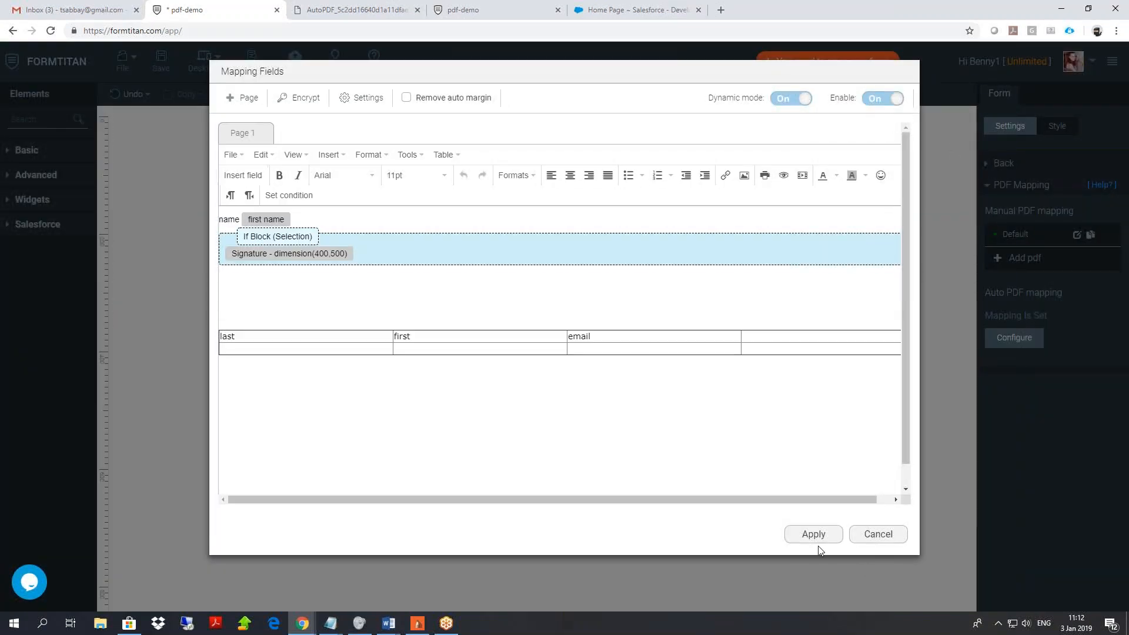
pyautogui.click(818, 540)
pyautogui.click(1016, 336)
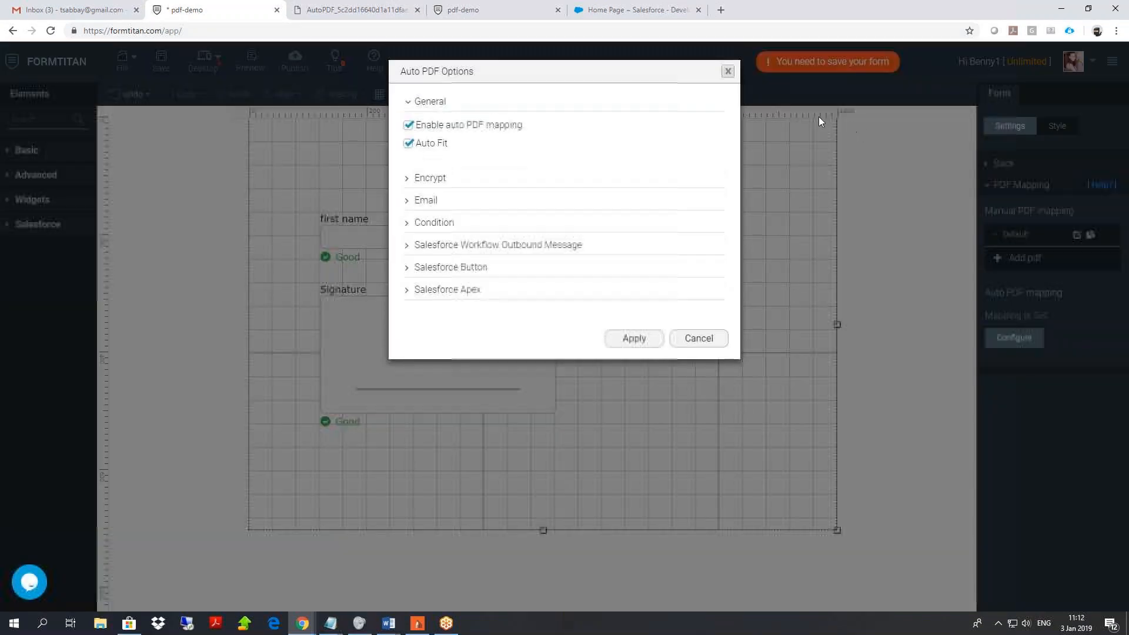
pyautogui.click(409, 125)
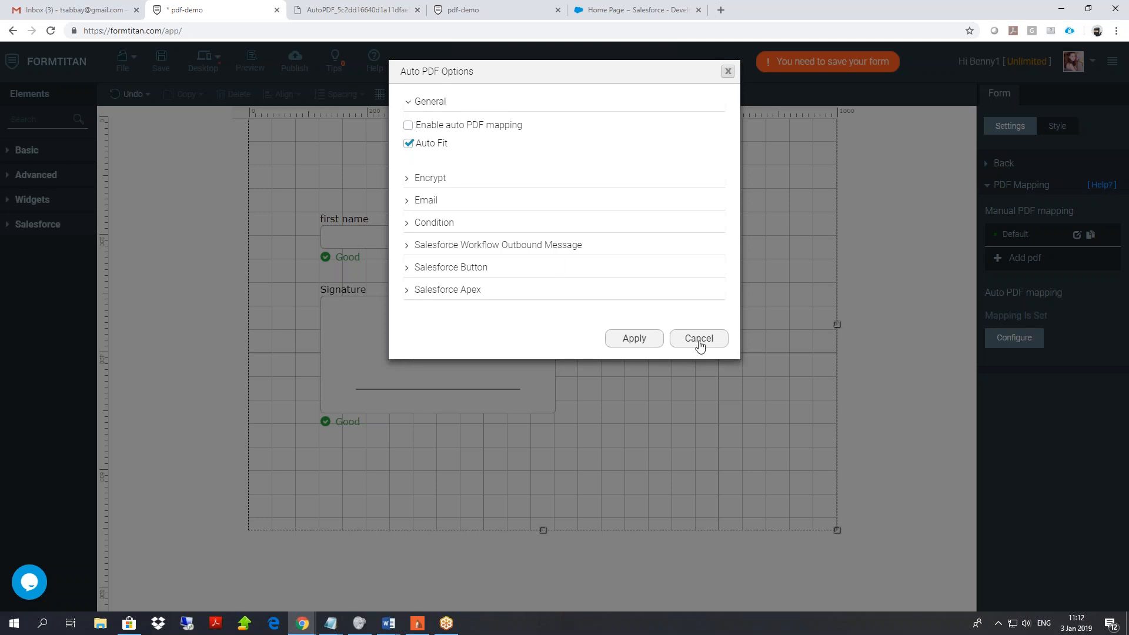
pyautogui.click(641, 337)
pyautogui.click(161, 59)
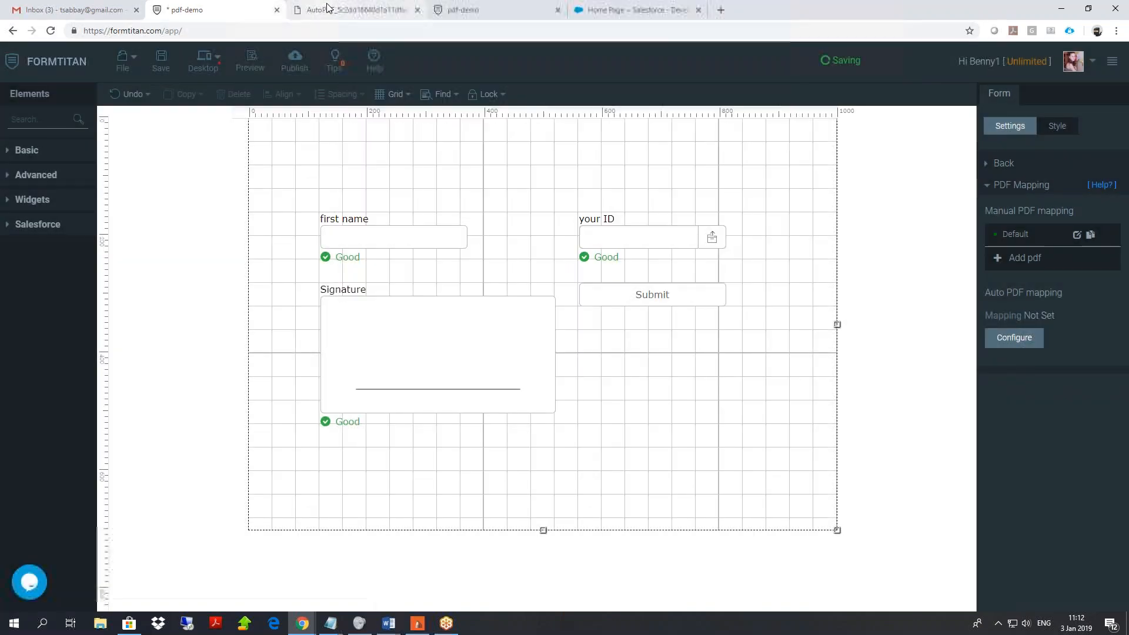
# Close the AutoPDF browser tab and return to the published form.
pyautogui.click(395, 12)
pyautogui.click(418, 10)
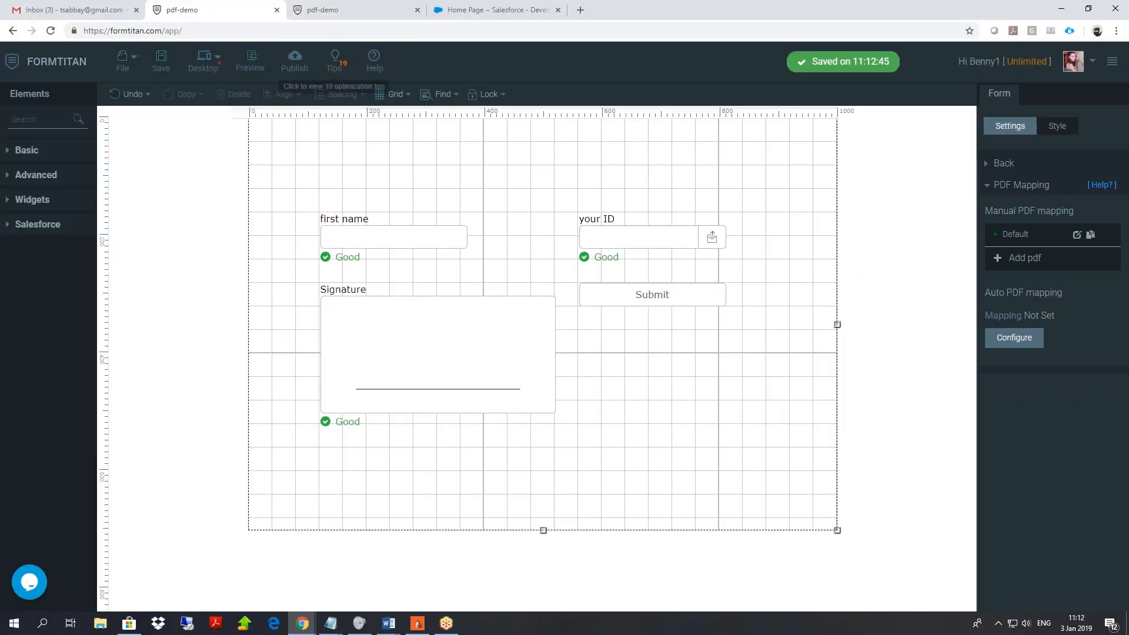
pyautogui.click(388, 10)
# Reload the live form, submit a first name with a drawn signature, and check the preview.
pyautogui.rightClick(144, 118)
pyautogui.click(182, 150)
pyautogui.click(288, 215)
pyautogui.write('pa')
pyautogui.moveTo(302, 364)
pyautogui.mouseDown()
pyautogui.moveTo(302, 374)
pyautogui.moveTo(378, 371)
pyautogui.moveTo(325, 391)
pyautogui.mouseUp()
pyautogui.click(812, 220)
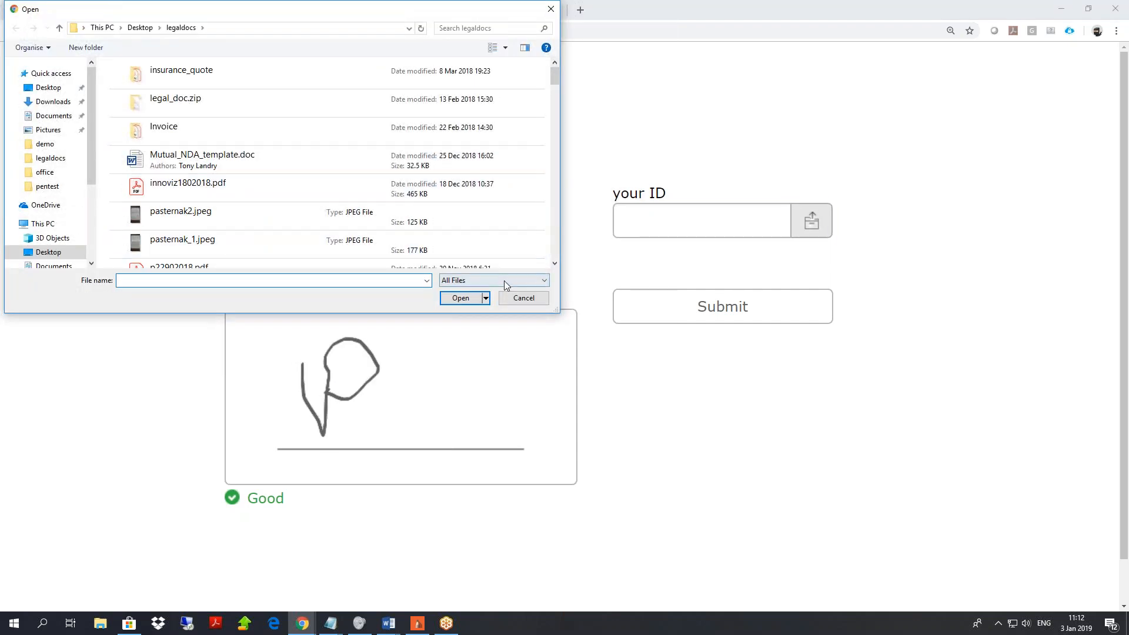
pyautogui.click(526, 300)
pyautogui.click(719, 323)
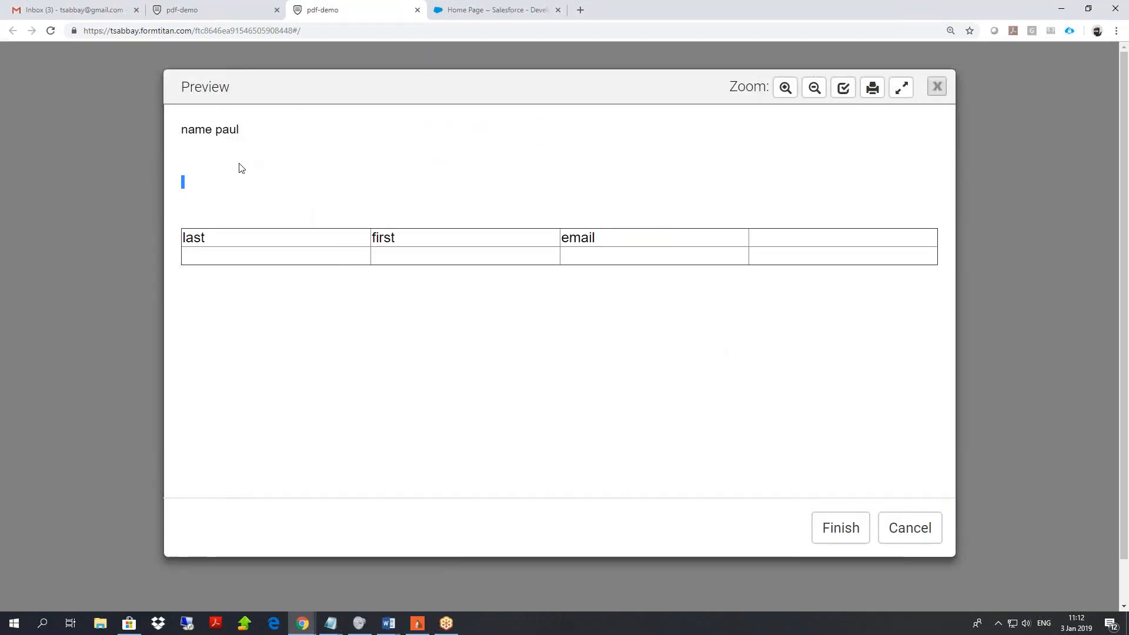
pyautogui.click(937, 87)
# Resubmit with a different first name to check the signature is hidden.
pyautogui.moveTo(310, 222); pyautogui.dragTo(16, 238)
pyautogui.write('benny')
pyautogui.click(716, 301)
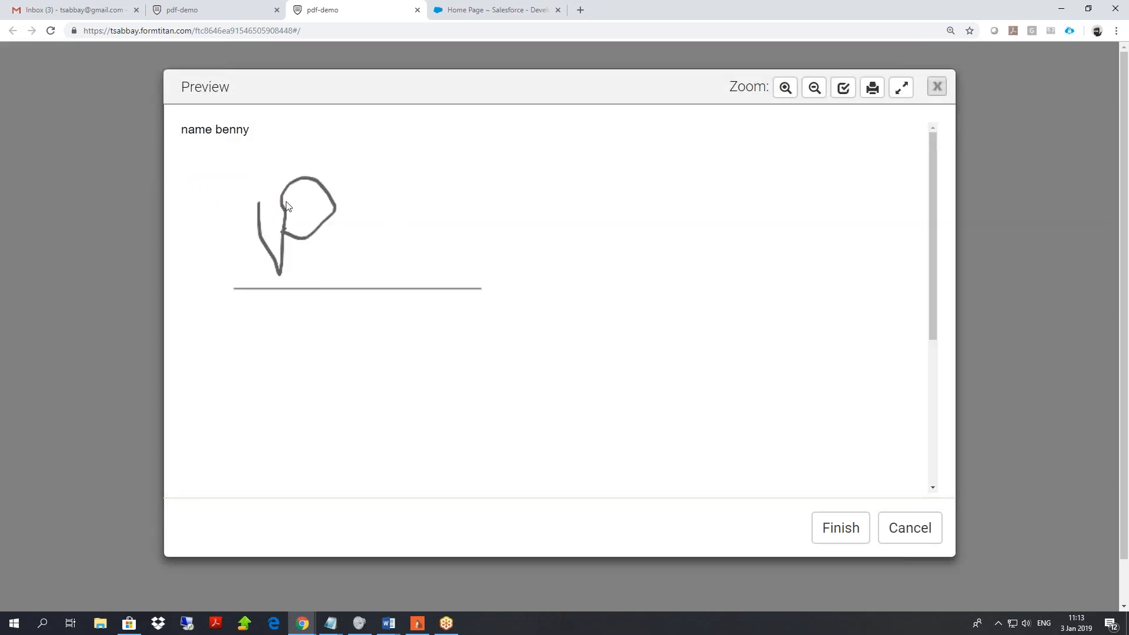
pyautogui.scroll(-10, 449, 245)
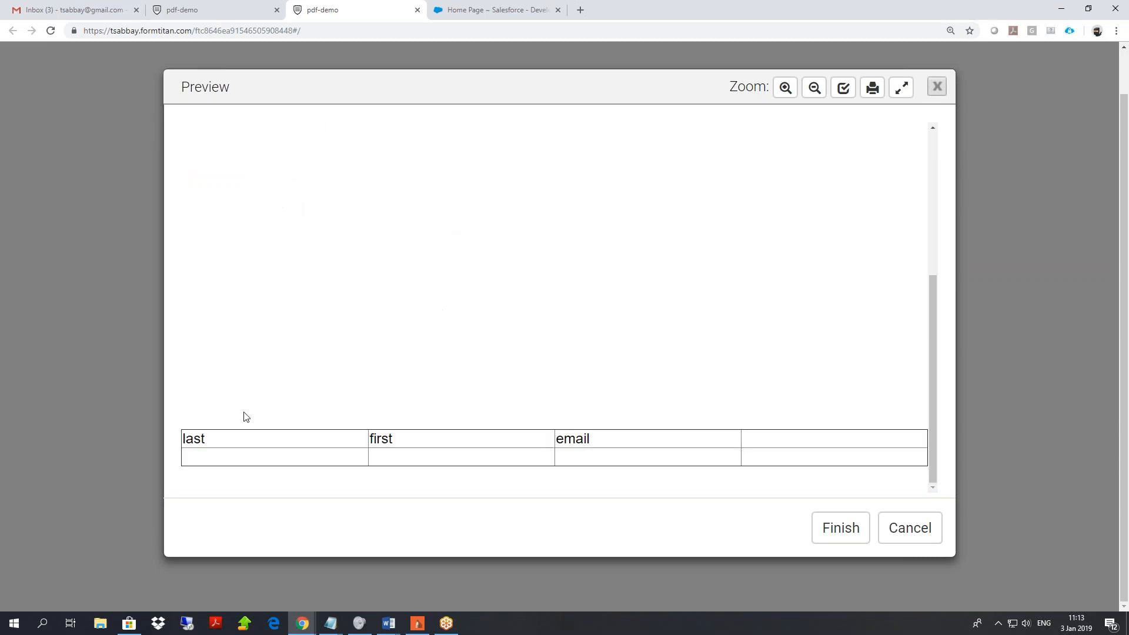
pyautogui.scroll(10, 419, 383)
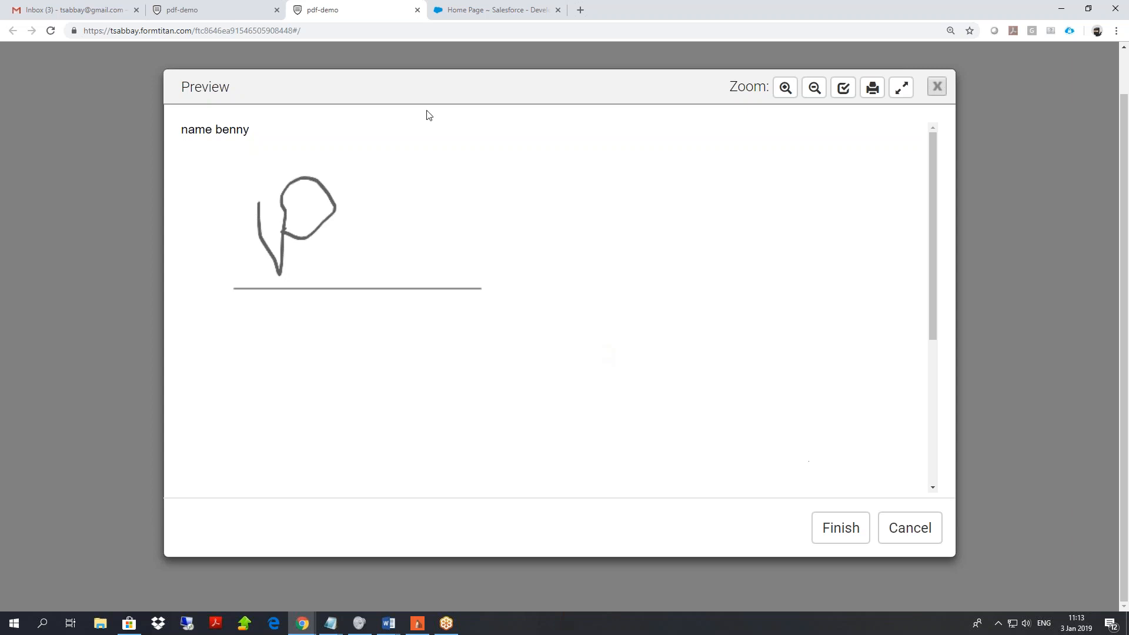
pyautogui.click(230, 10)
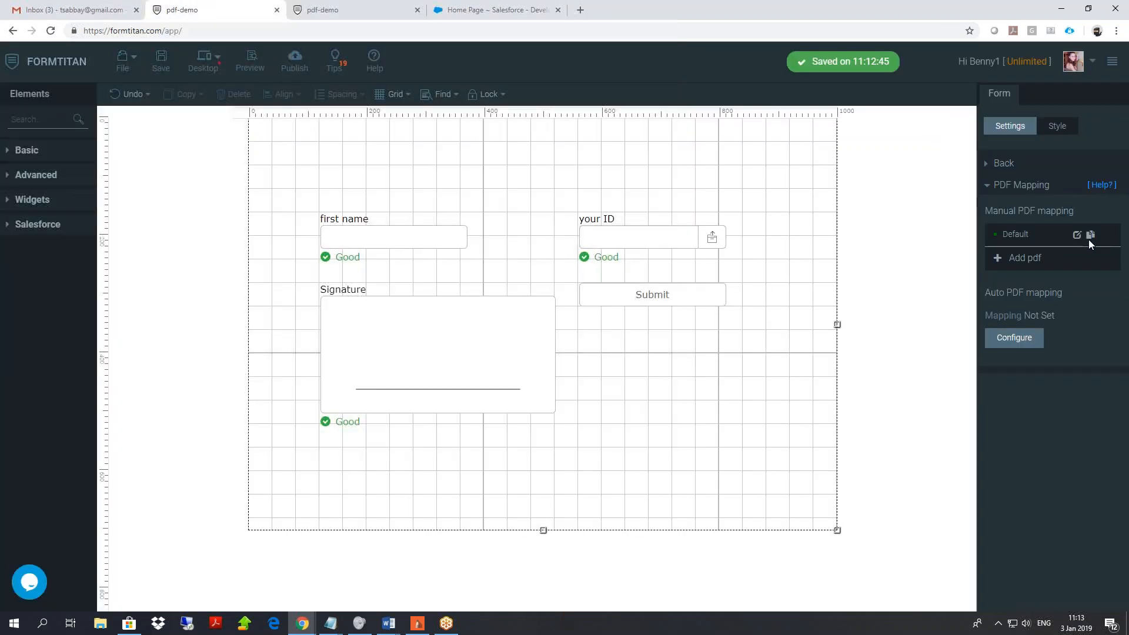
# Open the Default PDF mapping and switch Dynamic mode off for visual editing.
pyautogui.click(1089, 237)
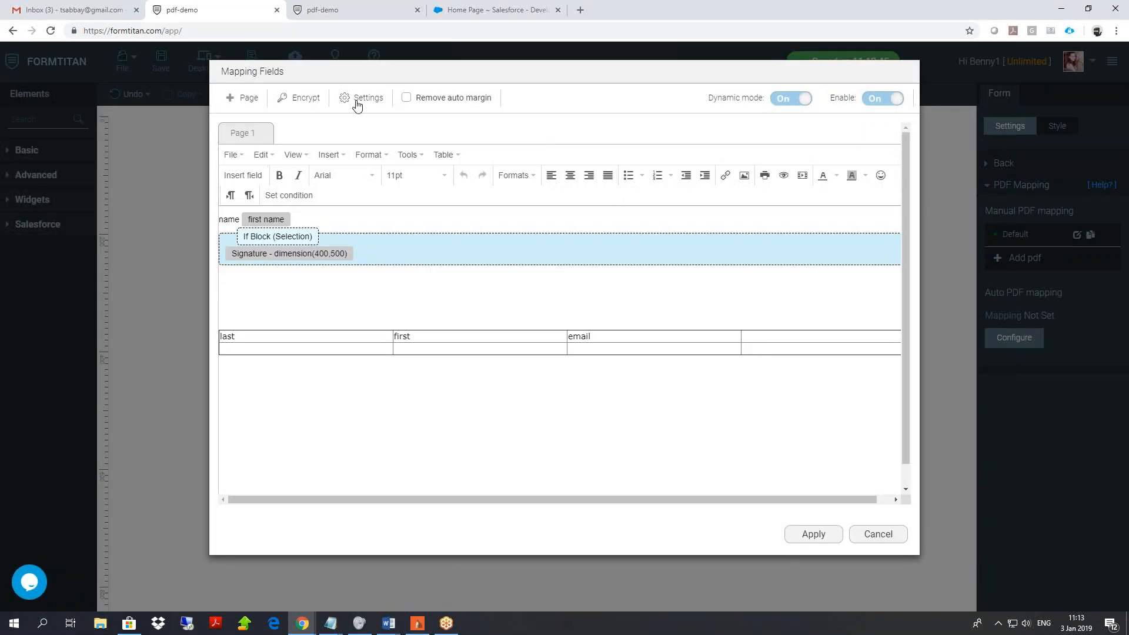
pyautogui.click(357, 102)
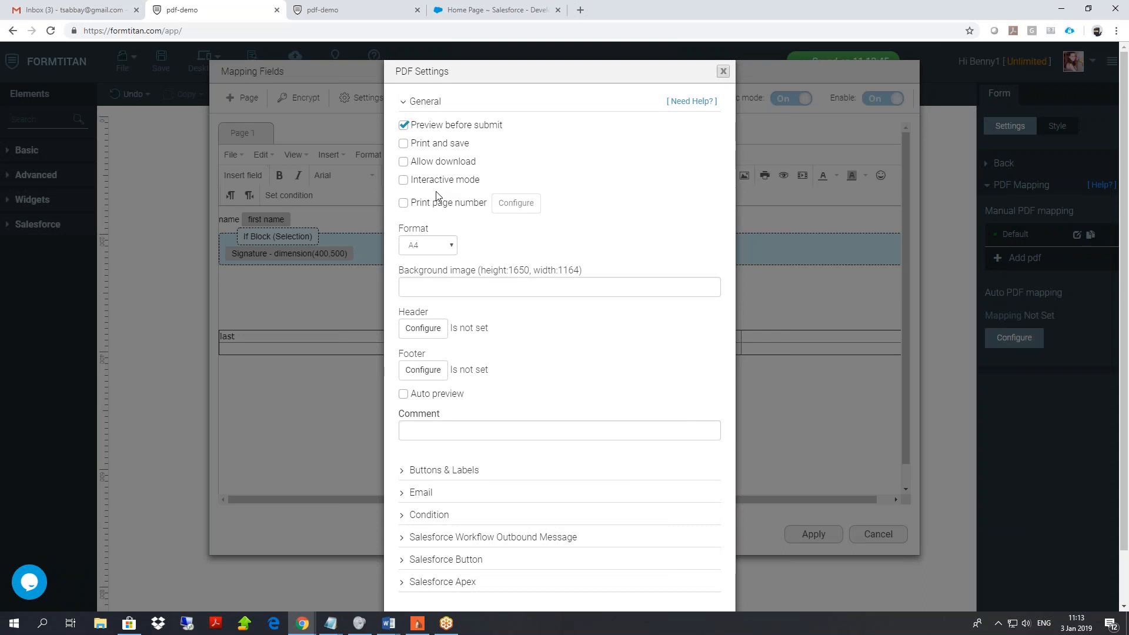
pyautogui.scroll(-2, 663, 450)
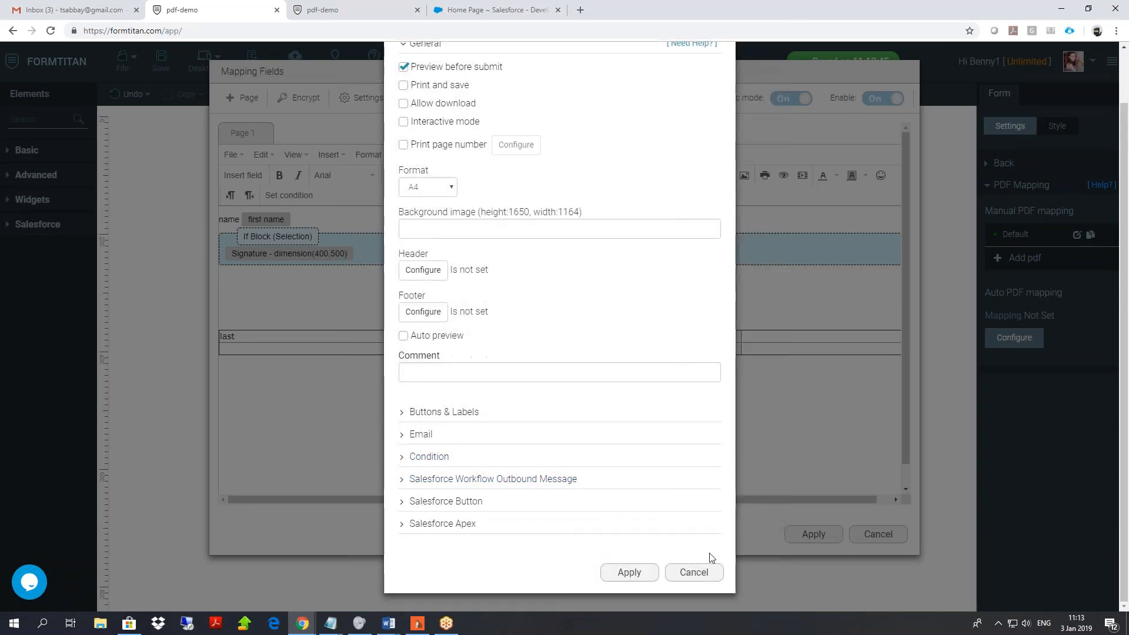
pyautogui.click(696, 571)
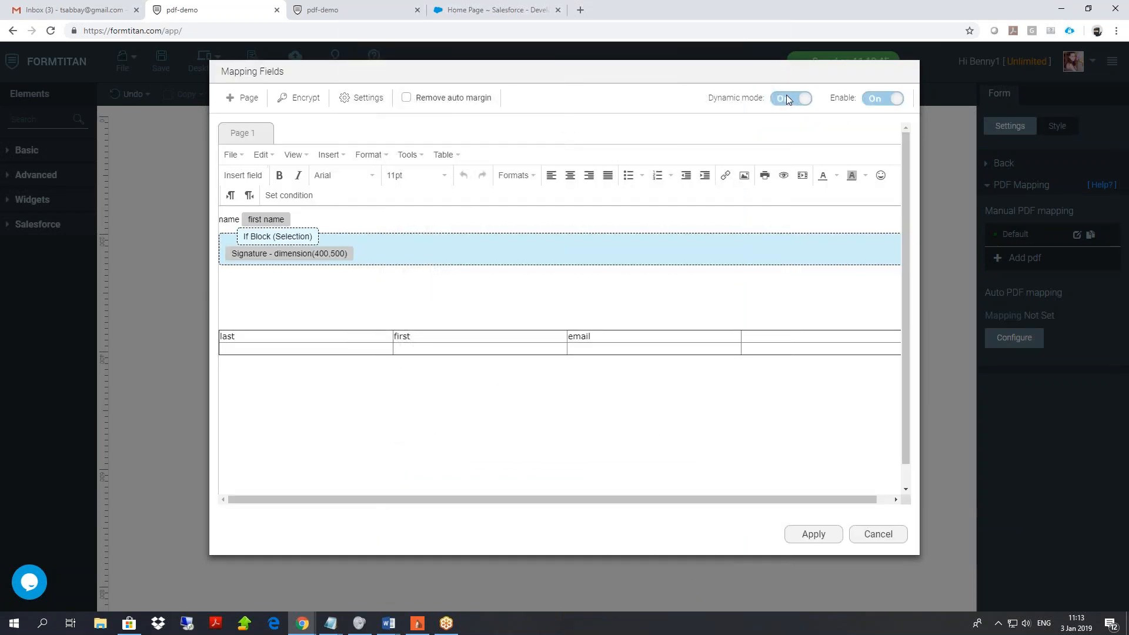
pyautogui.click(786, 97)
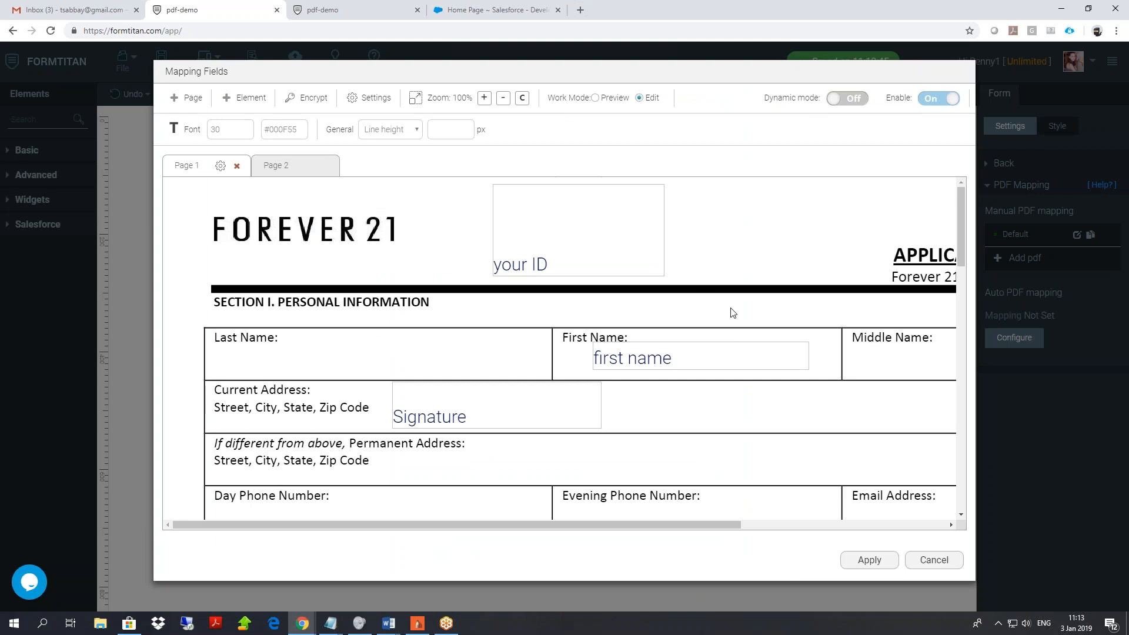
# Enable PDF interactive mode with first name and Signature as mandatory fields.
pyautogui.click(369, 98)
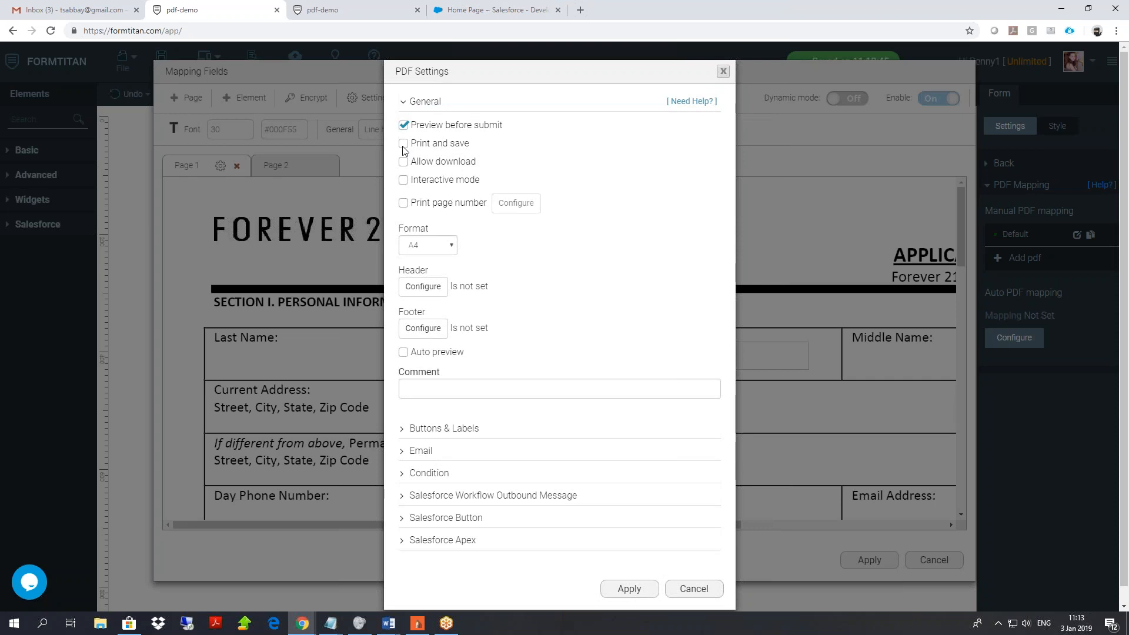
pyautogui.click(402, 180)
pyautogui.click(423, 206)
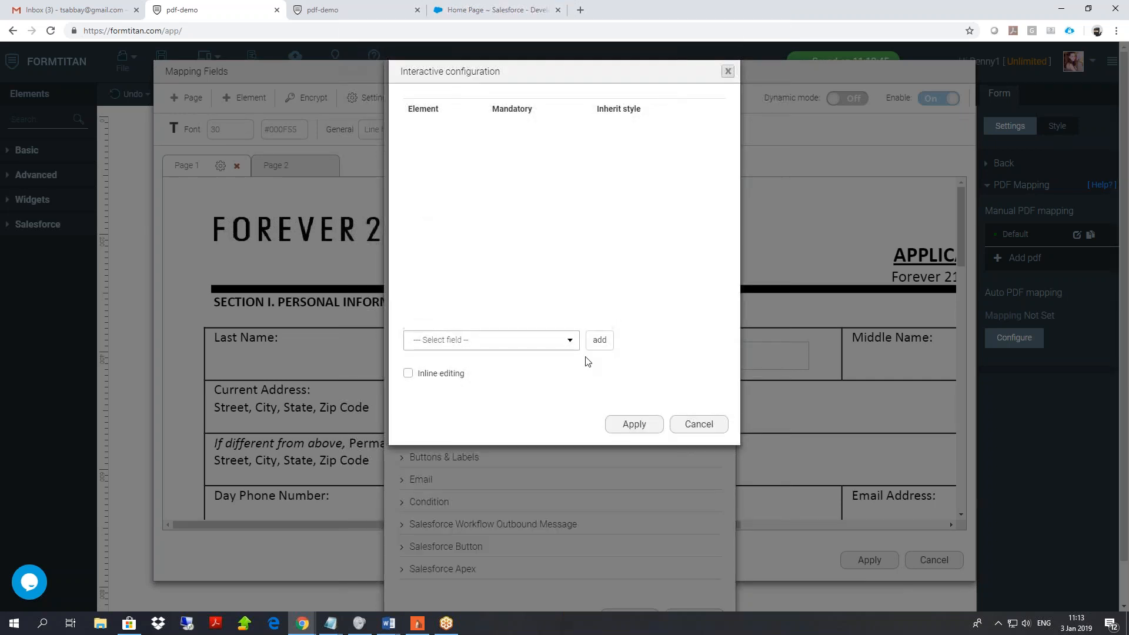
pyautogui.click(532, 341)
pyautogui.click(453, 376)
pyautogui.click(599, 340)
pyautogui.click(490, 130)
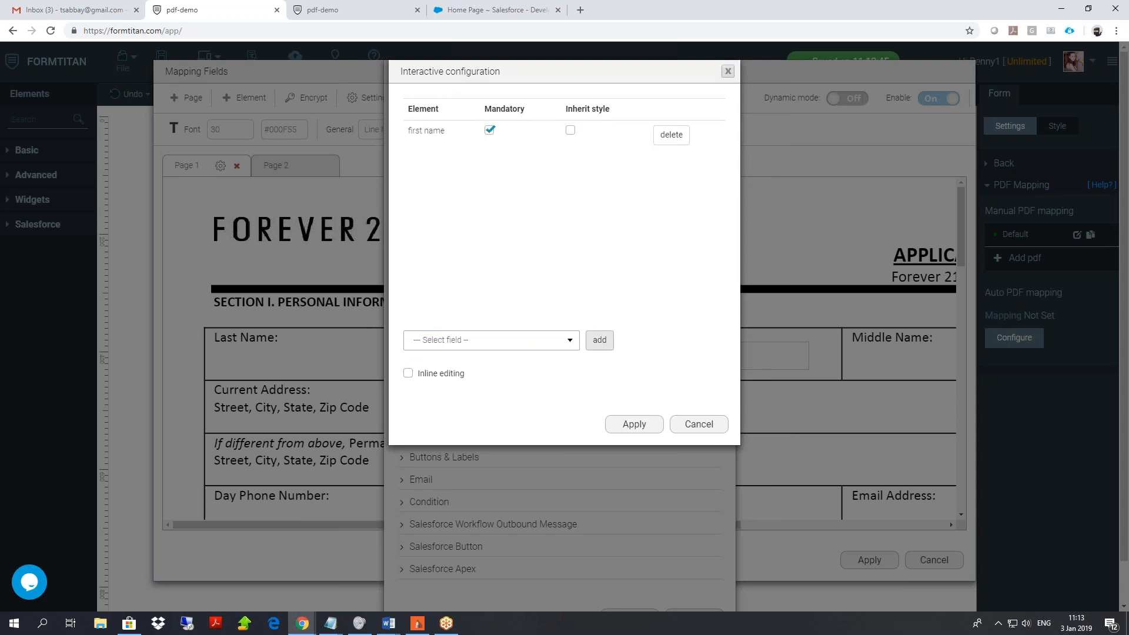
pyautogui.click(567, 344)
pyautogui.click(435, 383)
pyautogui.click(600, 341)
pyautogui.click(490, 160)
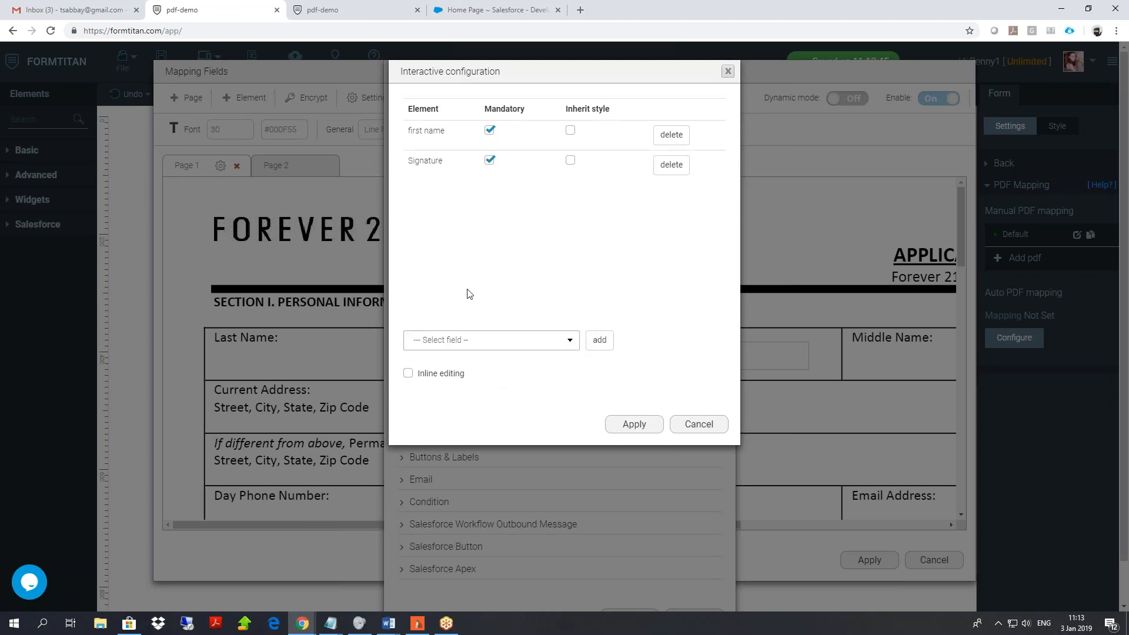
pyautogui.click(641, 424)
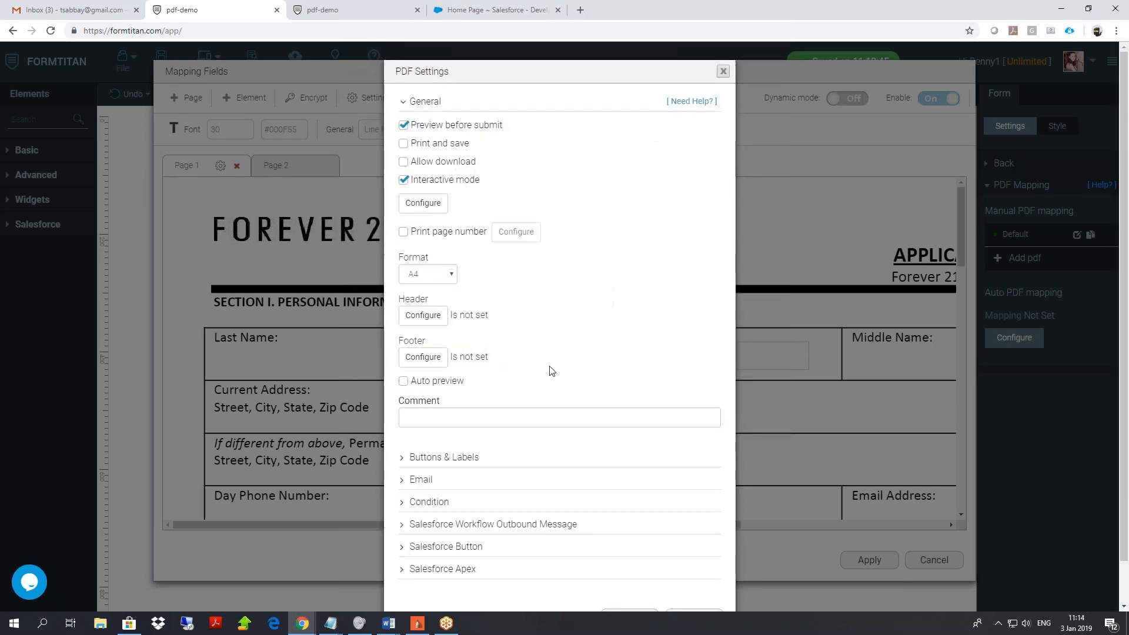
# Turn on Auto preview and apply the PDF settings.
pyautogui.click(404, 381)
pyautogui.scroll(-1, 560, 360)
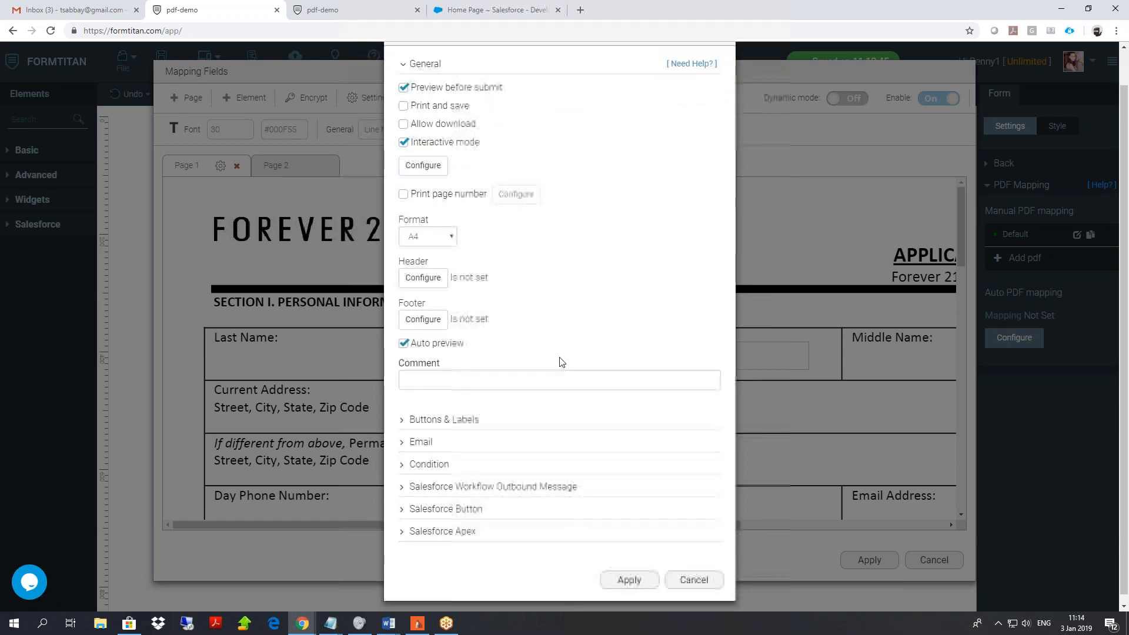
pyautogui.click(644, 576)
pyautogui.scroll(-1, 859, 565)
# Add a Section element and stretch it to cover the form fields.
pyautogui.click(56, 120)
pyautogui.write('sec')
pyautogui.moveTo(44, 152); pyautogui.dragTo(376, 152)
pyautogui.moveTo(464, 177); pyautogui.dragTo(774, 178)
pyautogui.moveTo(557, 238); pyautogui.dragTo(484, 489)
pyautogui.moveTo(343, 484); pyautogui.dragTo(251, 513)
pyautogui.click(825, 344)
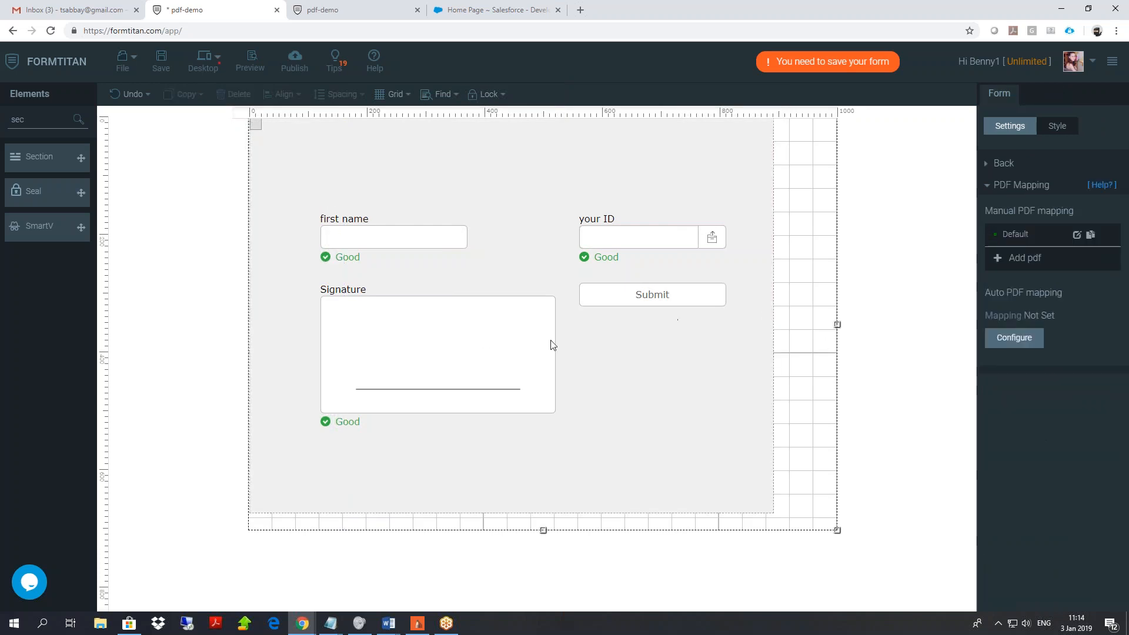
# Shift the new section slightly to the right and open its style options.
pyautogui.click(611, 358)
pyautogui.moveTo(585, 171); pyautogui.dragTo(610, 171)
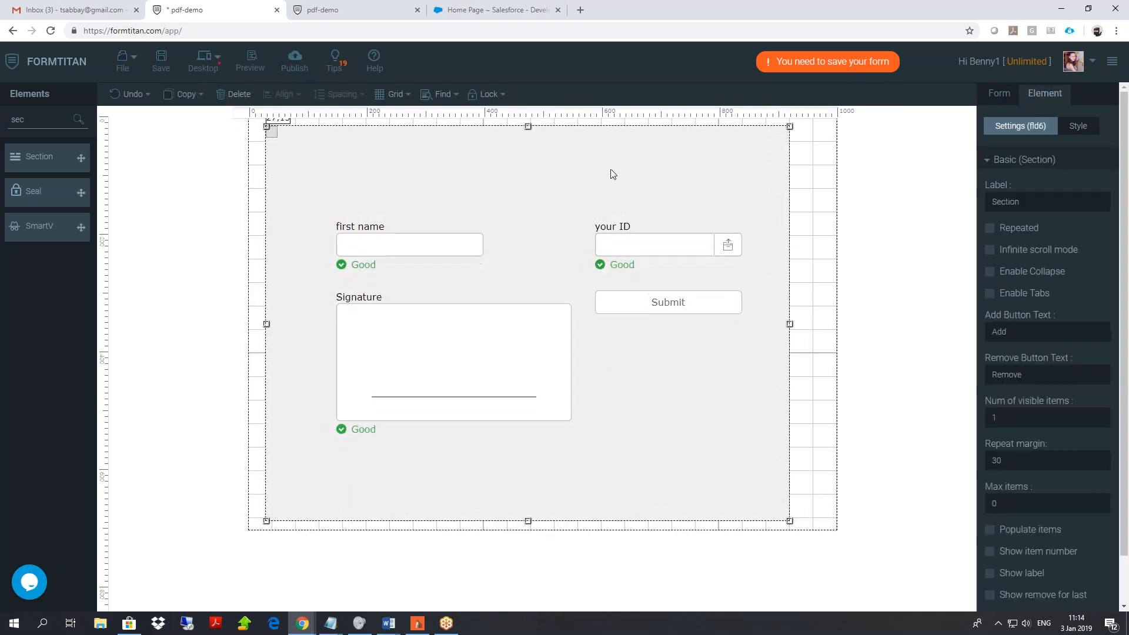
pyautogui.click(1079, 134)
pyautogui.click(990, 199)
# Change the while-submit message in Personalization settings to 'loading your pdf' and save the form.
pyautogui.click(1007, 96)
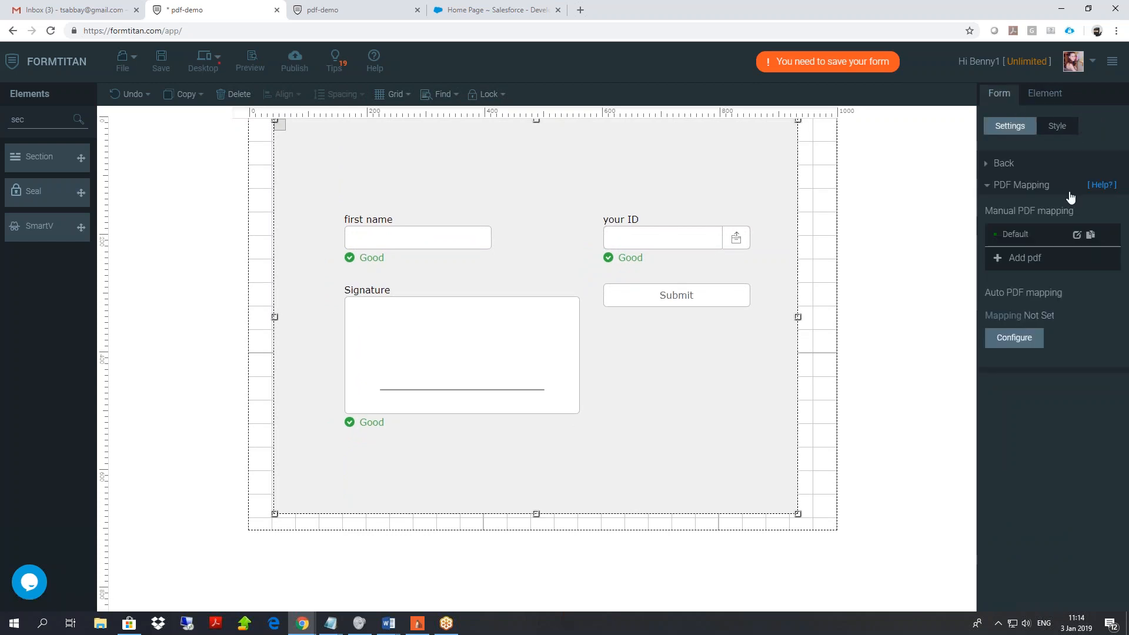
pyautogui.click(1000, 187)
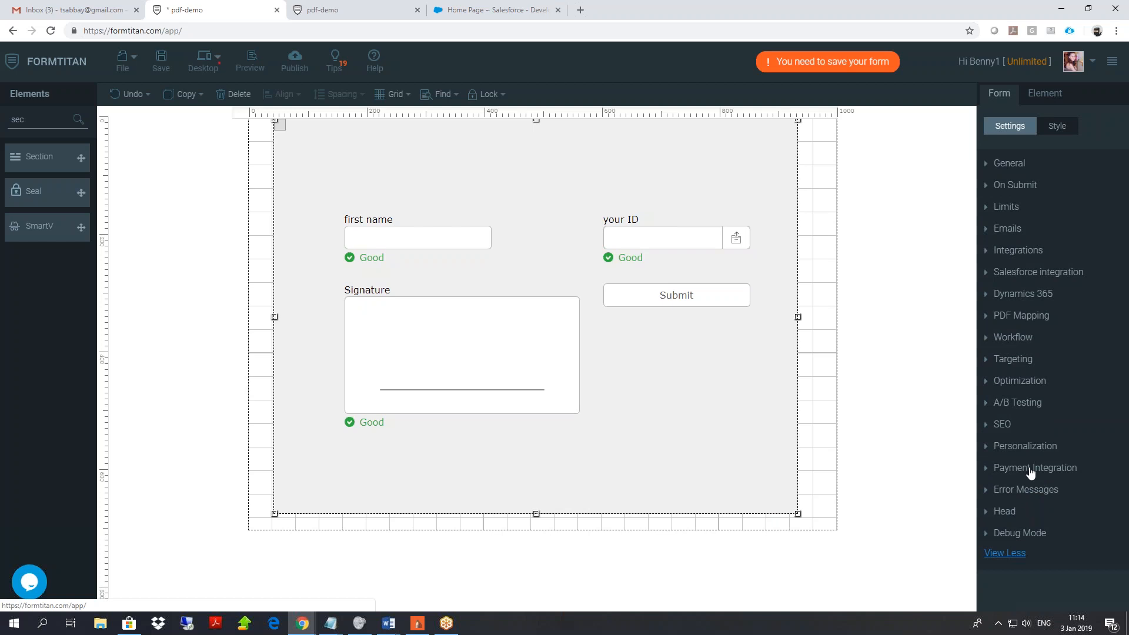
pyautogui.click(1027, 447)
pyautogui.click(1089, 422)
pyautogui.write('loading your')
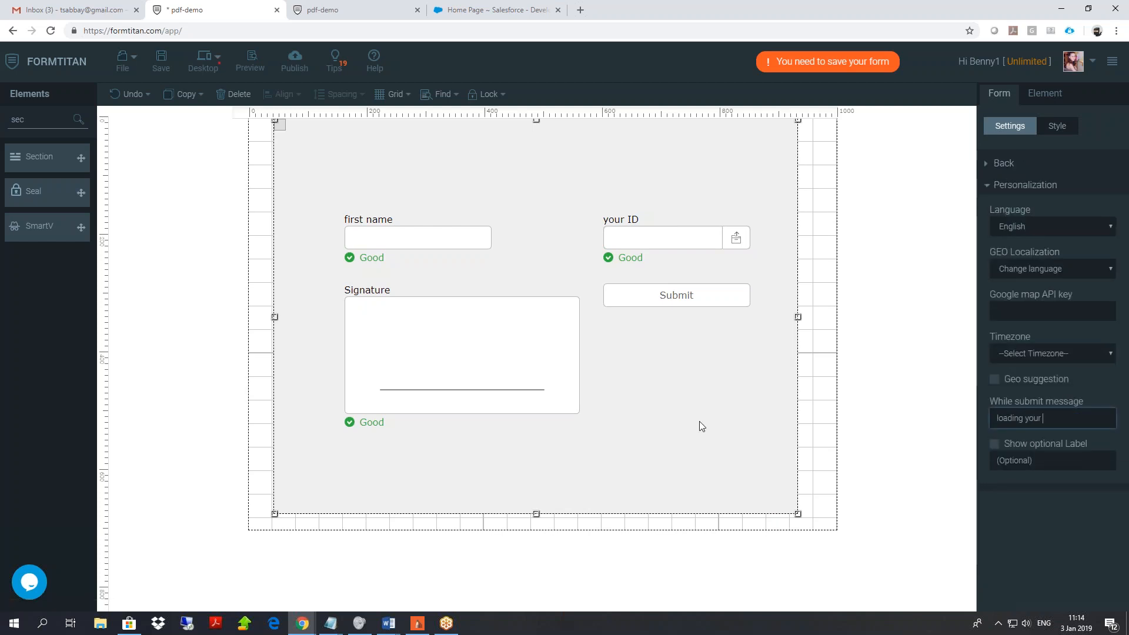
pyautogui.write(' psd')
pyautogui.press('BackSpace')
pyautogui.press('BackSpace')
pyautogui.write('df')
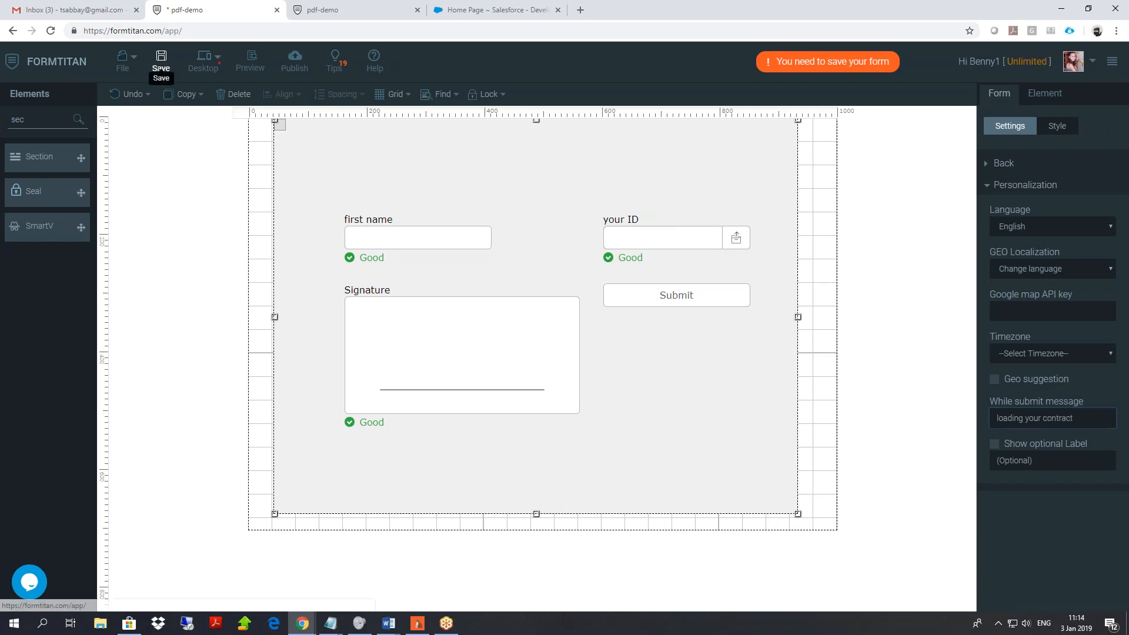
pyautogui.click(160, 62)
# Publish the form and open the published version in a single new tab.
pyautogui.click(295, 70)
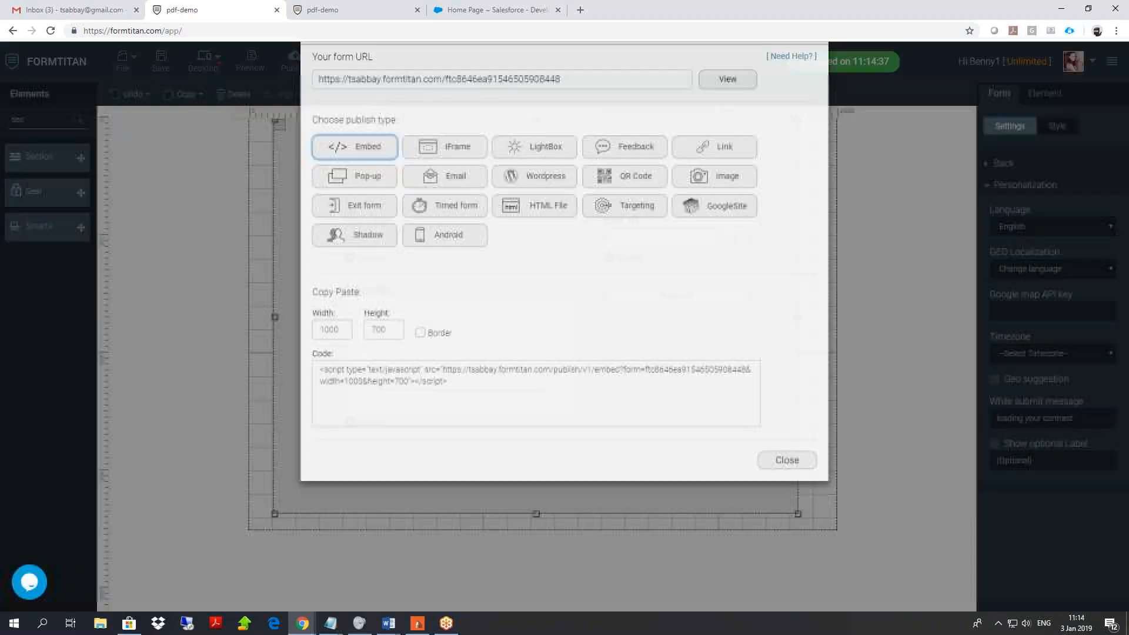
pyautogui.click(728, 116)
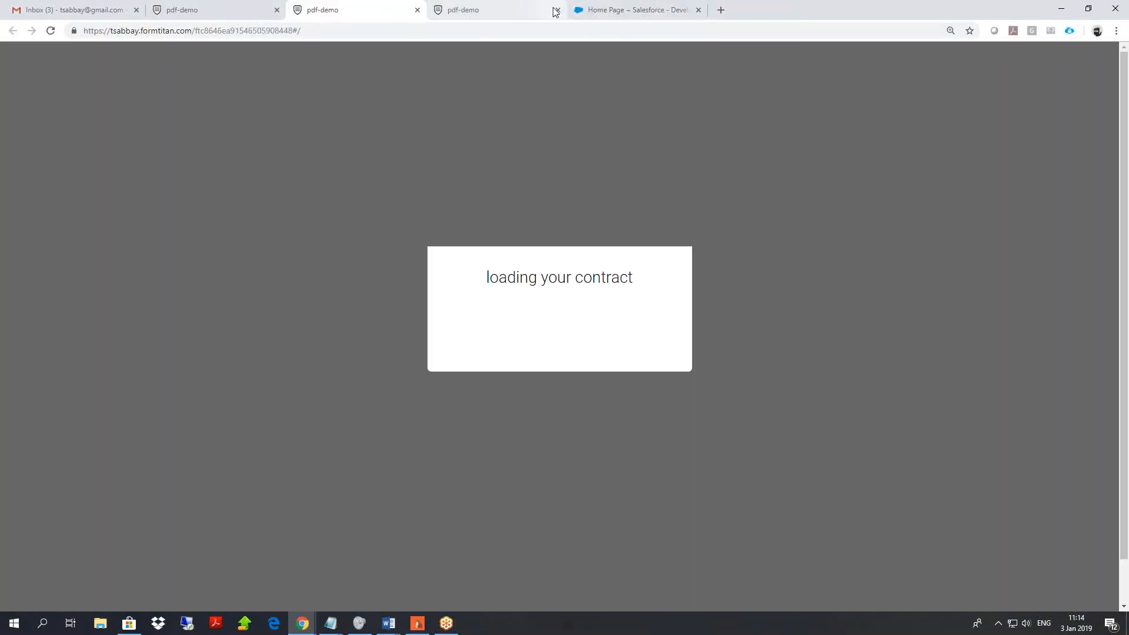
pyautogui.click(559, 11)
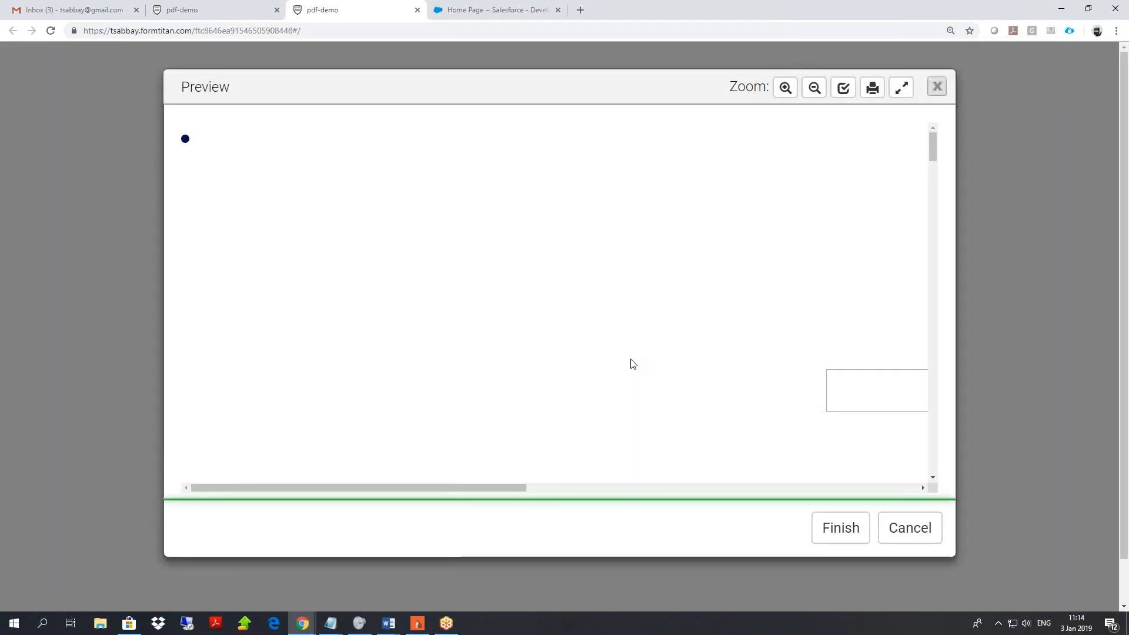
# Test the zoomed-out contract by entering a first name and applying a drawn signature.
pyautogui.click(814, 88)
pyautogui.click(814, 88)
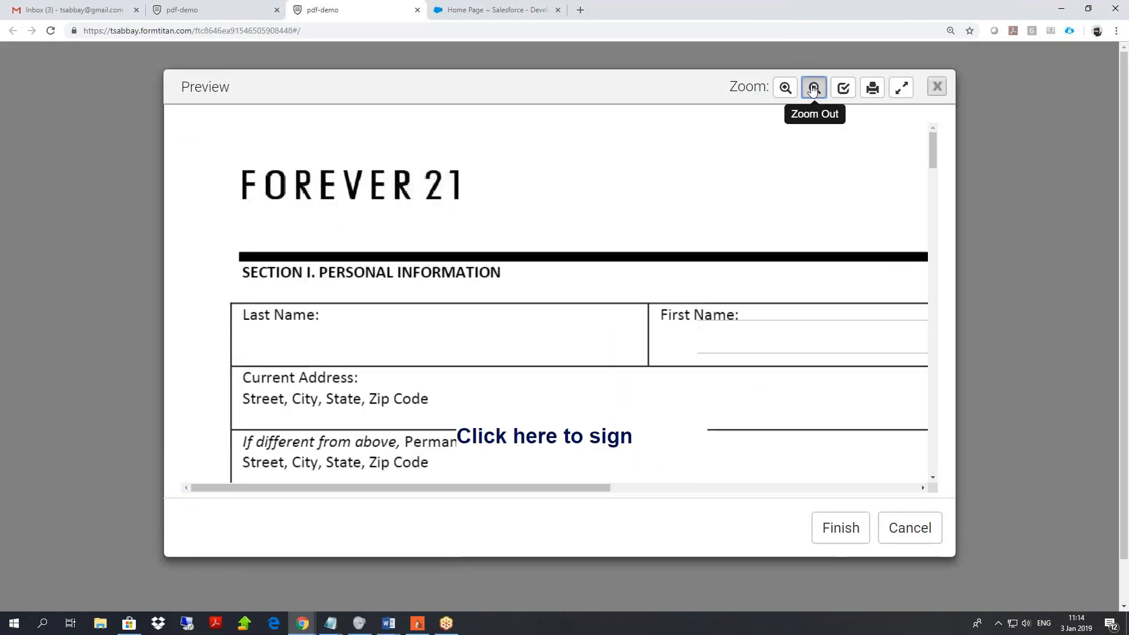
pyautogui.click(814, 87)
pyautogui.click(676, 281)
pyautogui.write('be')
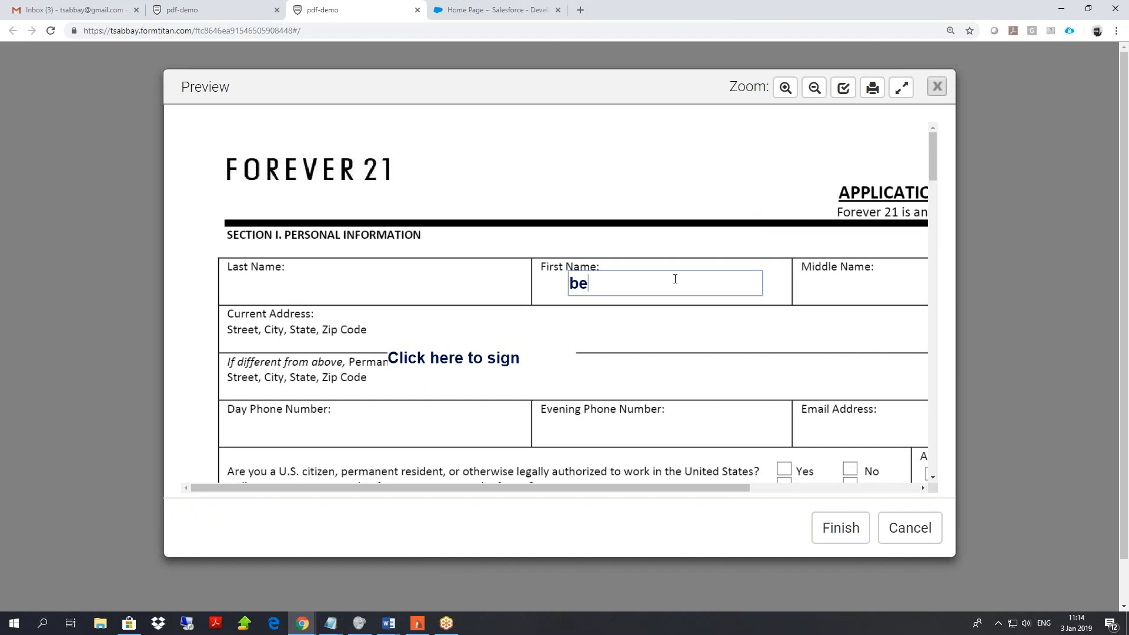
pyautogui.write('nny')
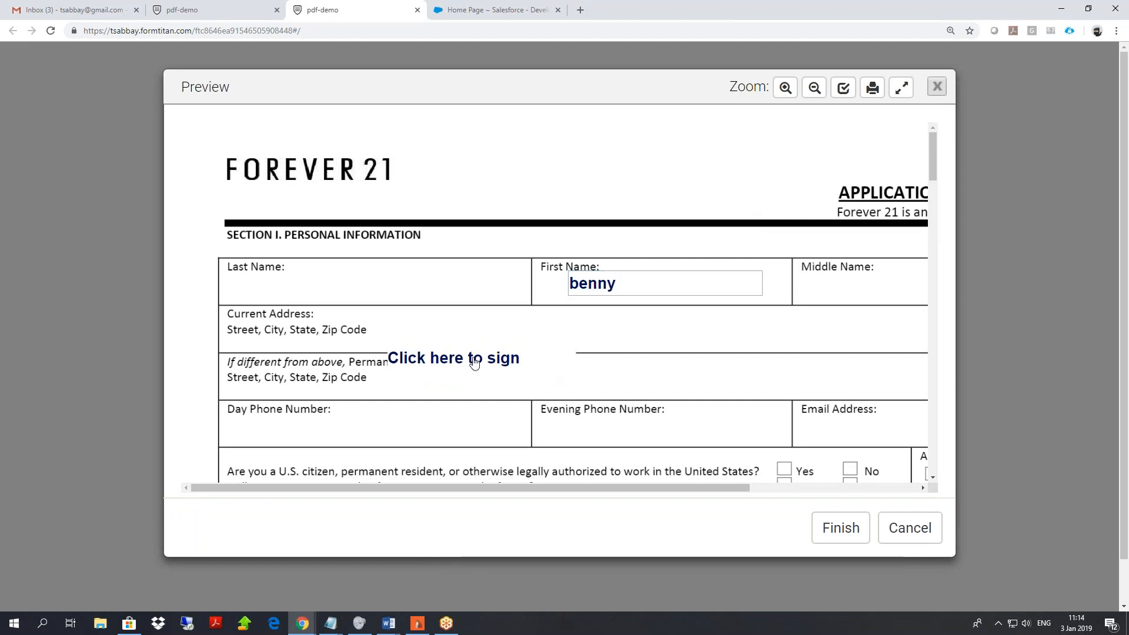
pyautogui.click(473, 360)
pyautogui.moveTo(562, 143); pyautogui.dragTo(559, 169)
pyautogui.click(623, 271)
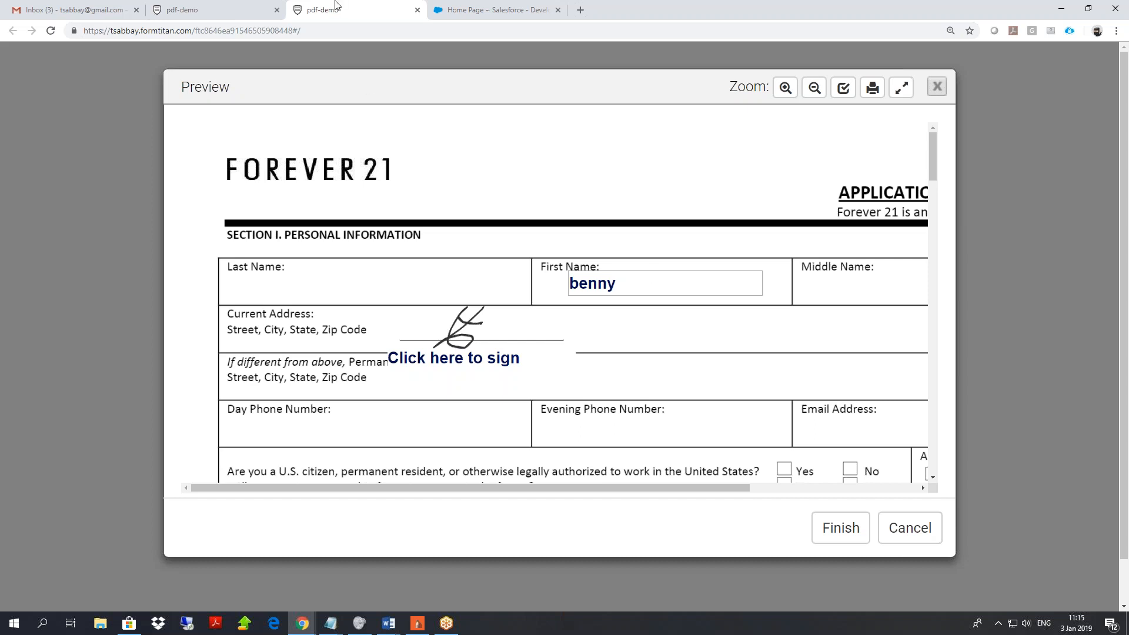
pyautogui.click(246, 12)
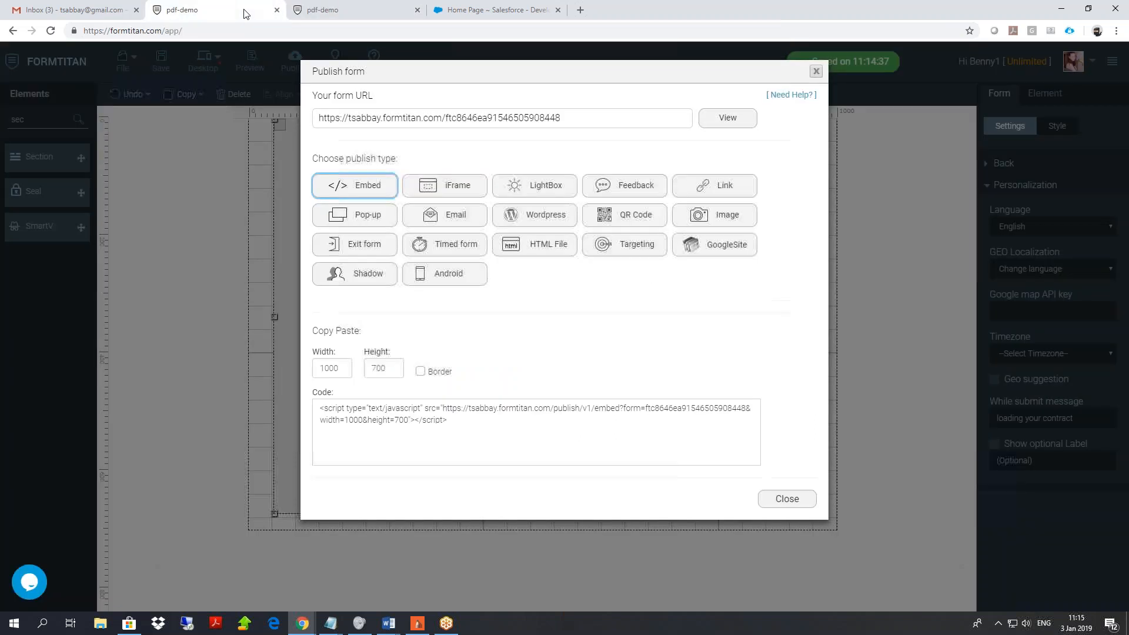
# Search Elements for 'email', place an Email field above first name, then list all form settings.
pyautogui.click(816, 73)
pyautogui.moveTo(51, 117); pyautogui.dragTo(2, 141)
pyautogui.write('last')
pyautogui.write('emaiul')
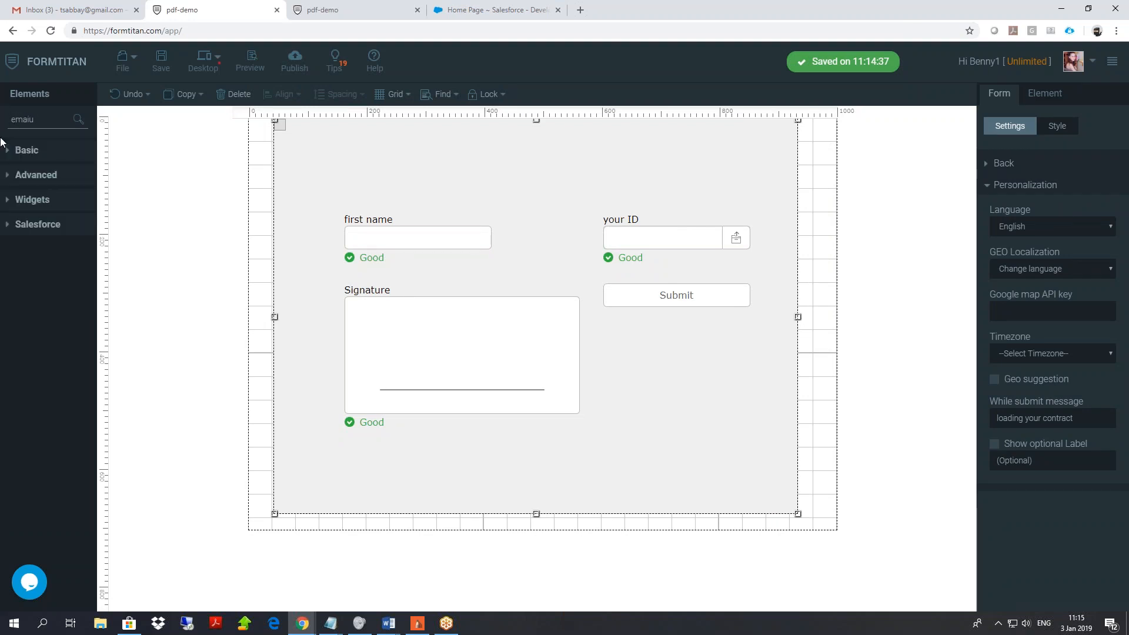
pyautogui.press('BackSpace')
pyautogui.moveTo(35, 157); pyautogui.dragTo(363, 187)
pyautogui.click(370, 194)
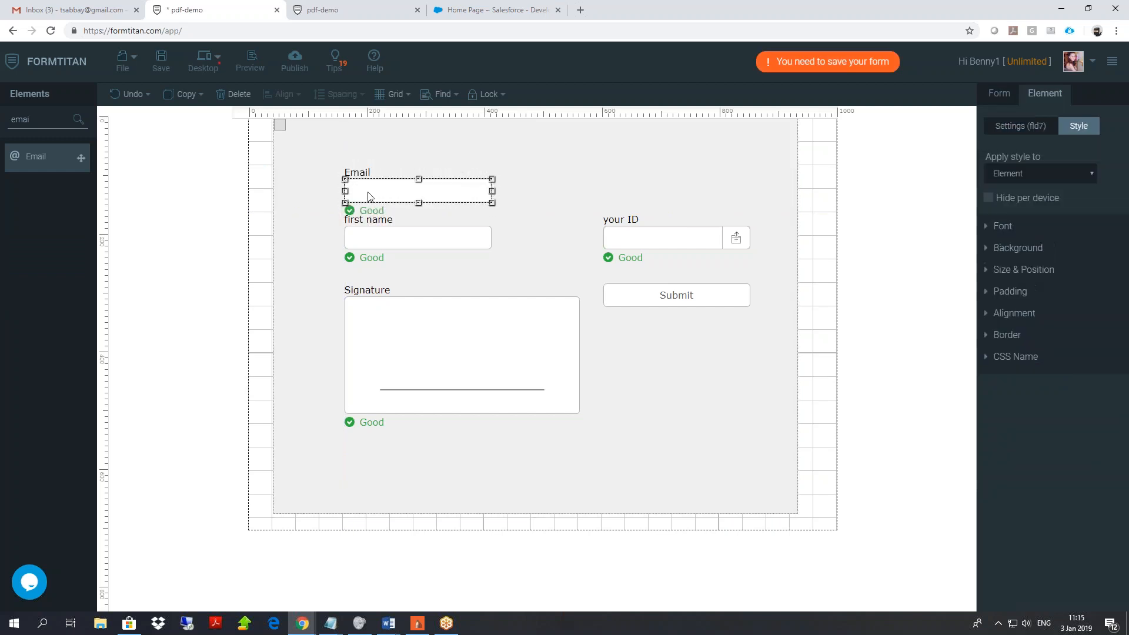
pyautogui.click(1003, 94)
pyautogui.click(1010, 185)
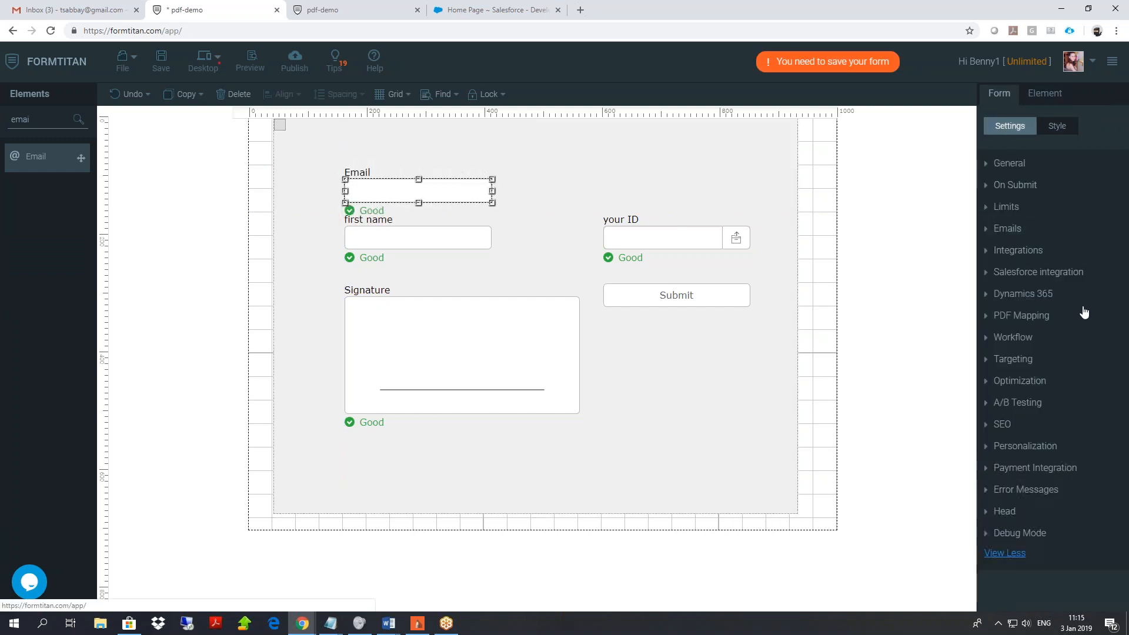
# Add a Get From Salesforce setup fetching the Contact object.
pyautogui.click(1046, 270)
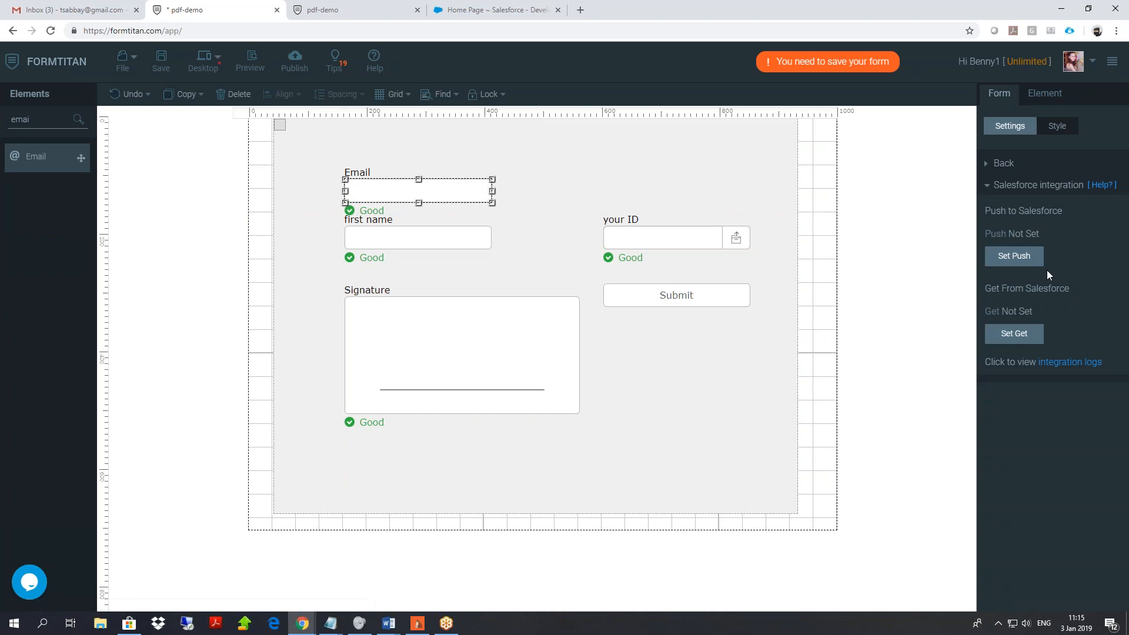
pyautogui.click(1015, 335)
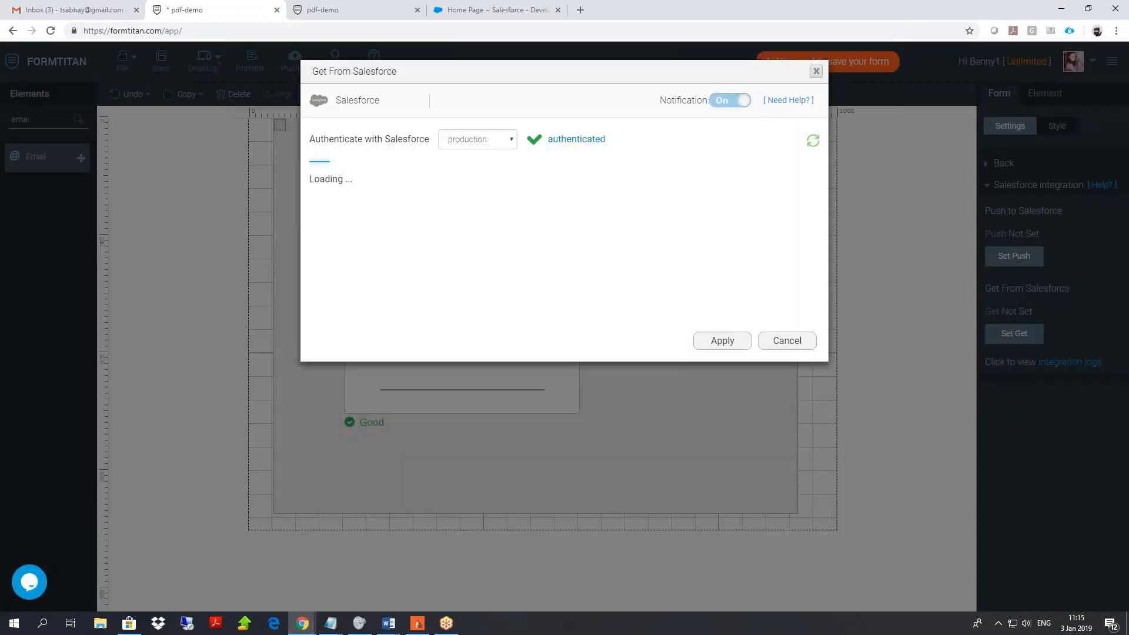
pyautogui.click(380, 208)
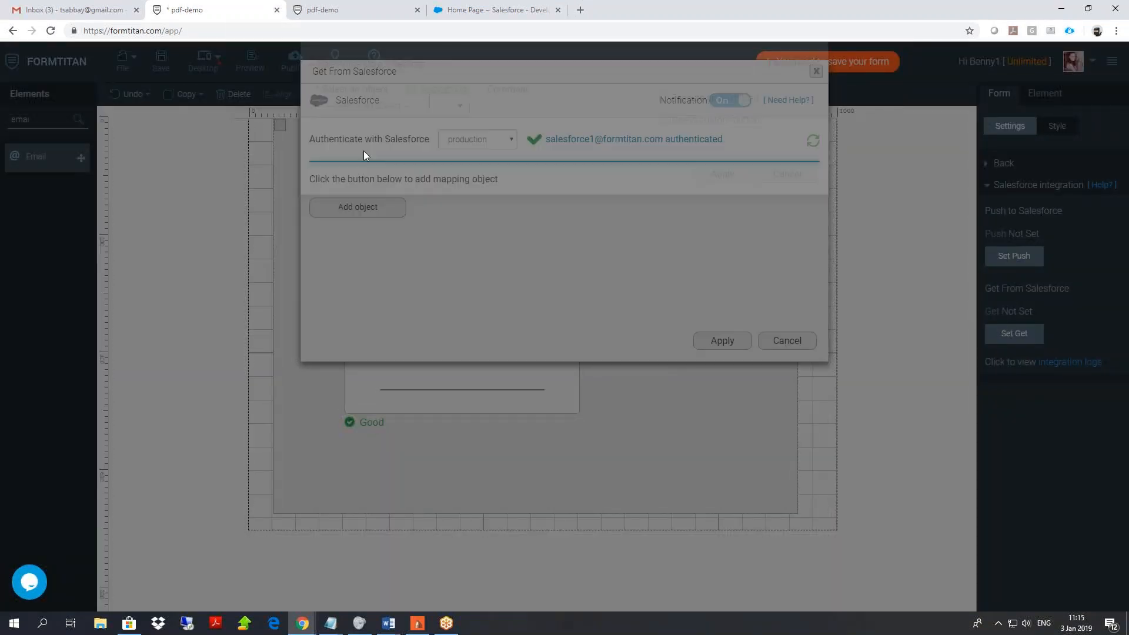
pyautogui.click(378, 146)
pyautogui.write('cont')
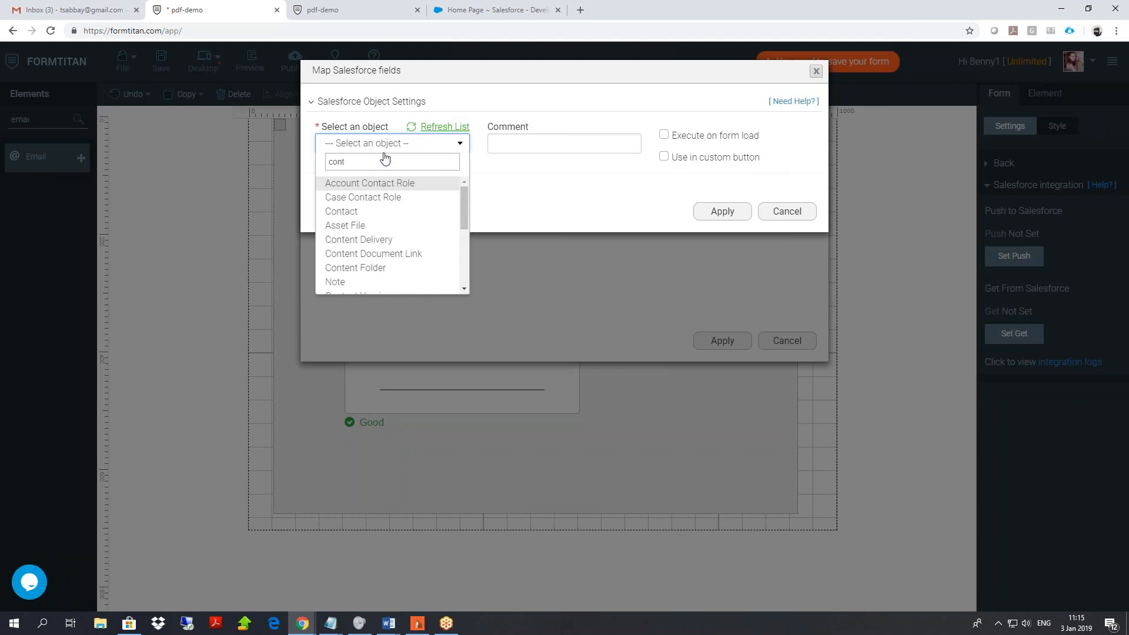
pyautogui.click(386, 212)
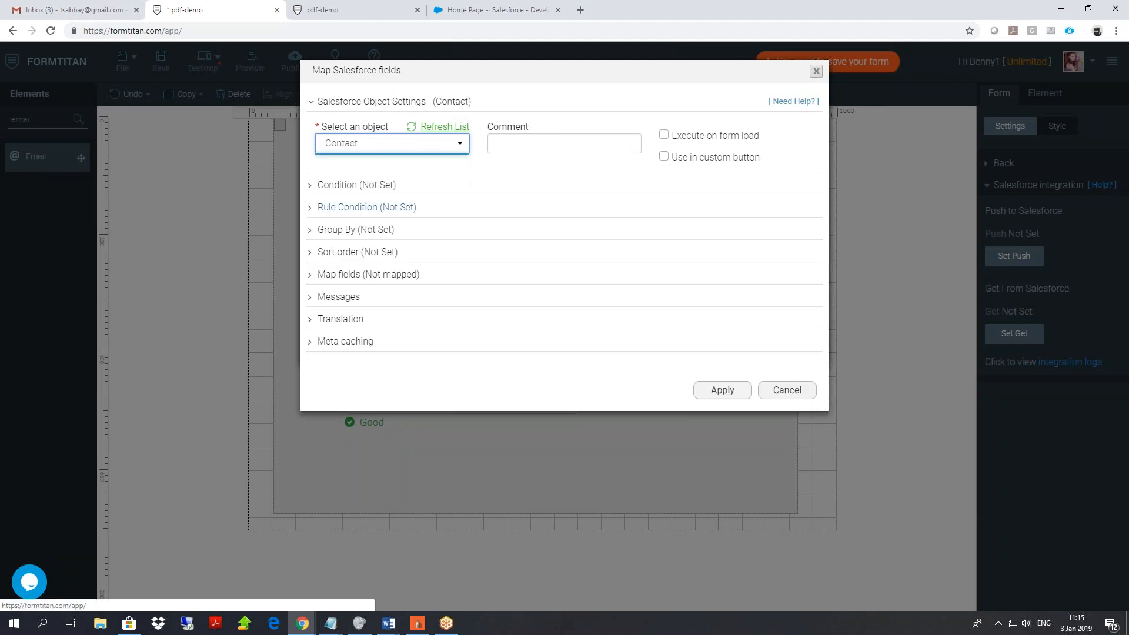
# Set the lookup condition: Salesforce Email Equals the form's Email field.
pyautogui.click(359, 186)
pyautogui.click(381, 270)
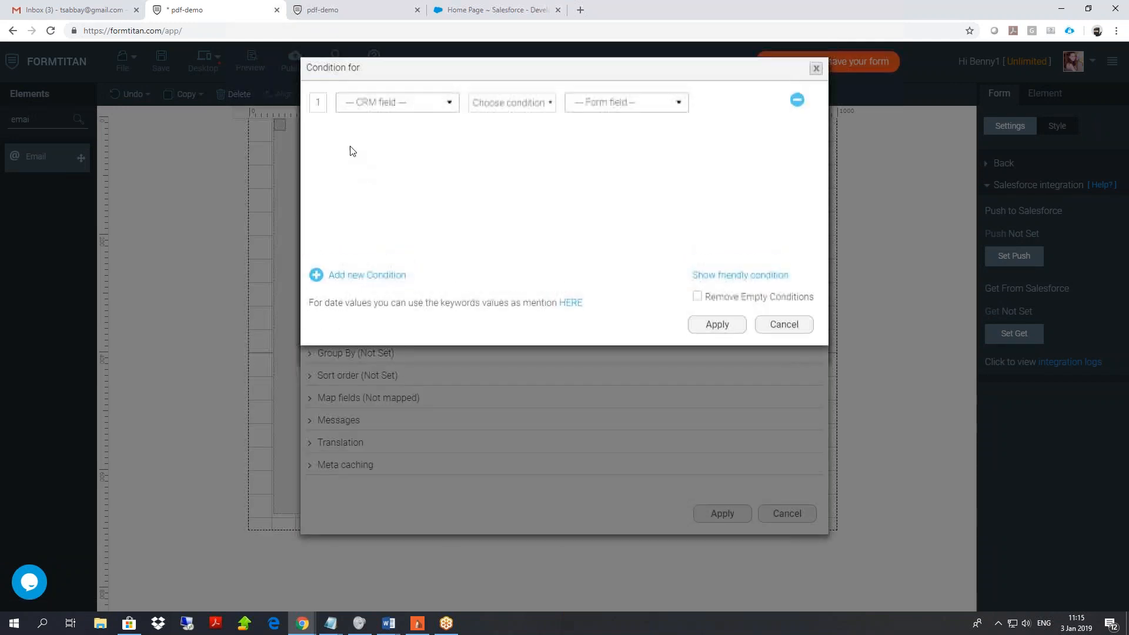
pyautogui.click(388, 104)
pyautogui.write('email')
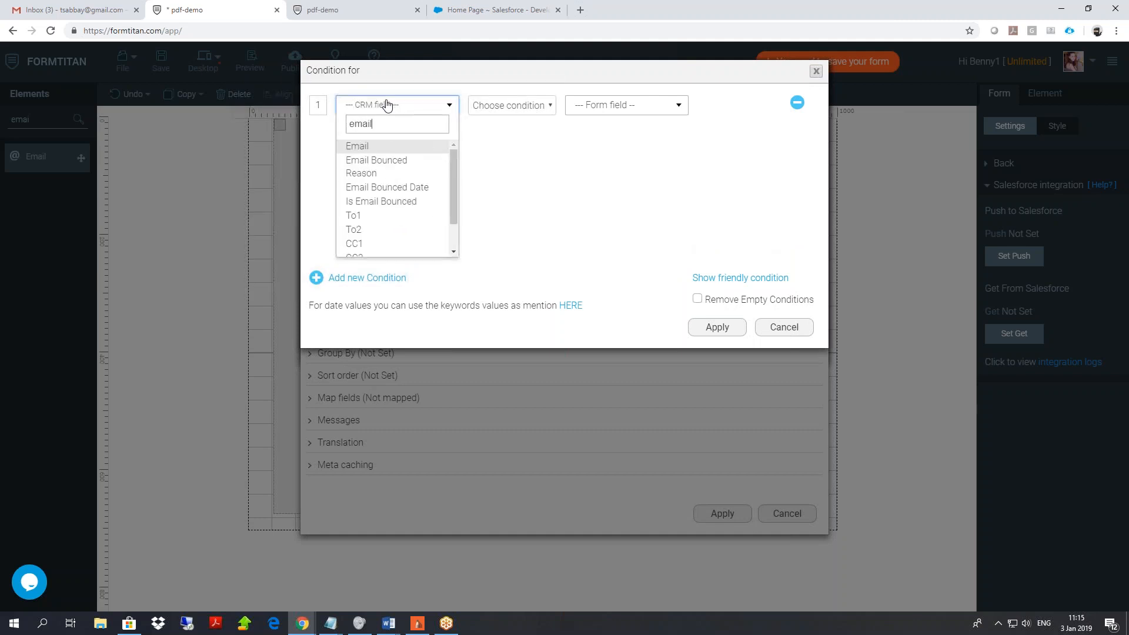
pyautogui.click(389, 145)
pyautogui.click(516, 111)
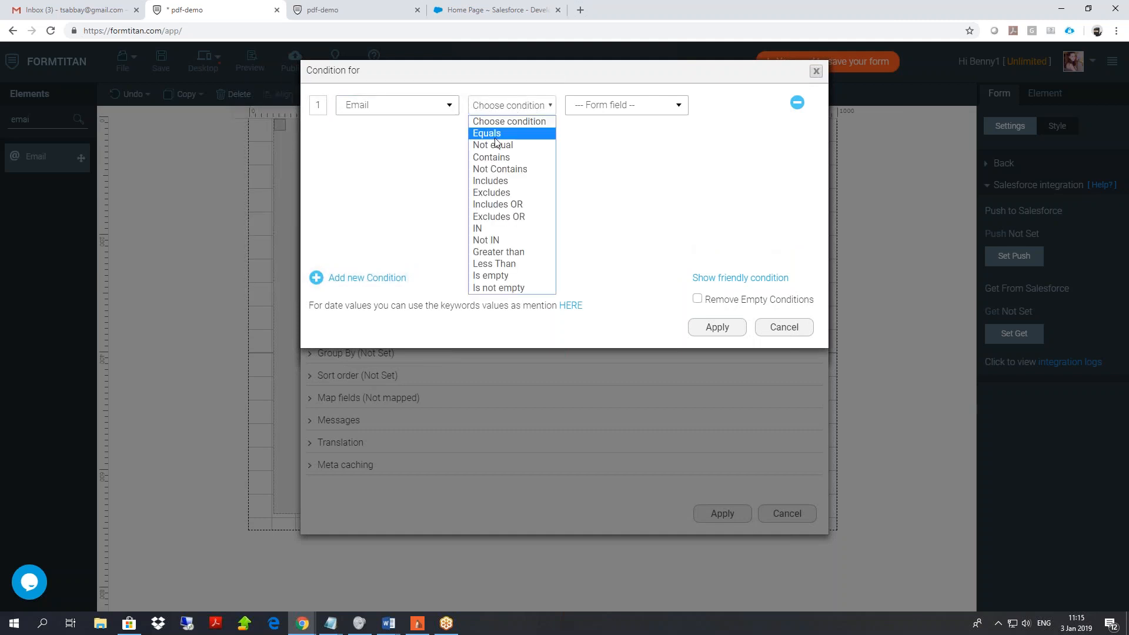
pyautogui.click(497, 135)
pyautogui.click(605, 106)
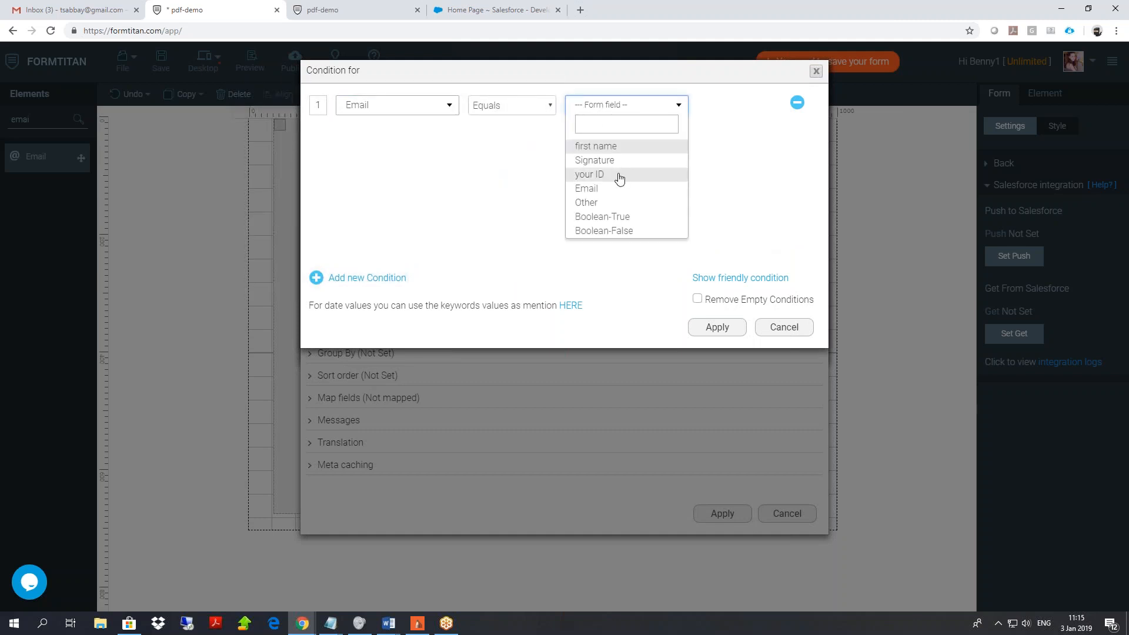
pyautogui.click(591, 189)
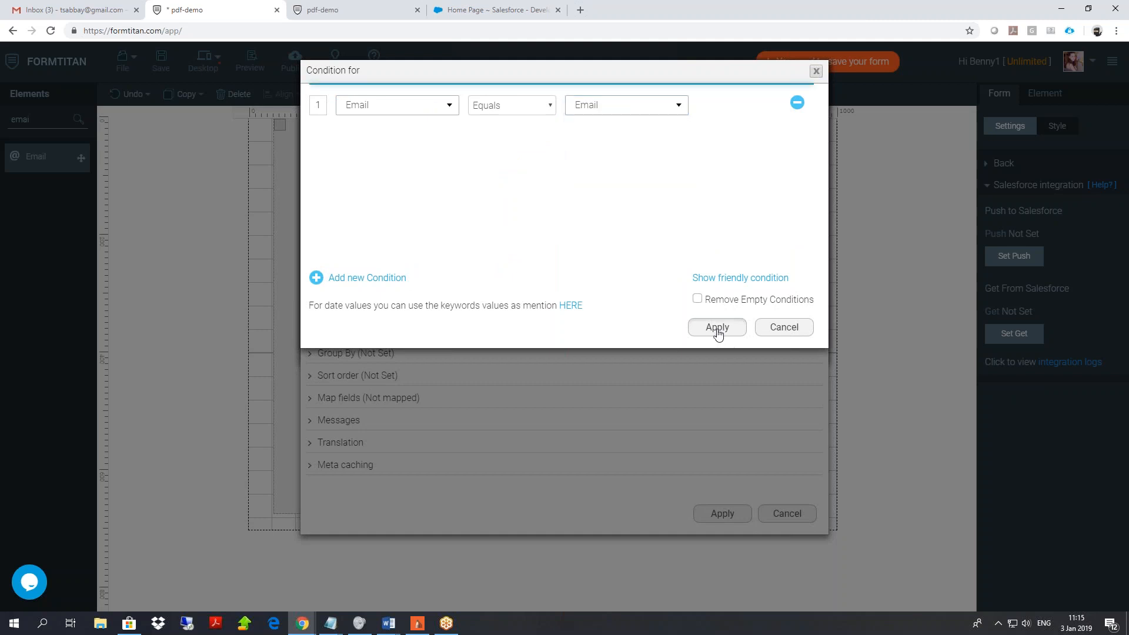
pyautogui.click(716, 328)
# Map first name to Salesforce First Name and apply all Salesforce settings.
pyautogui.click(364, 398)
pyautogui.click(370, 460)
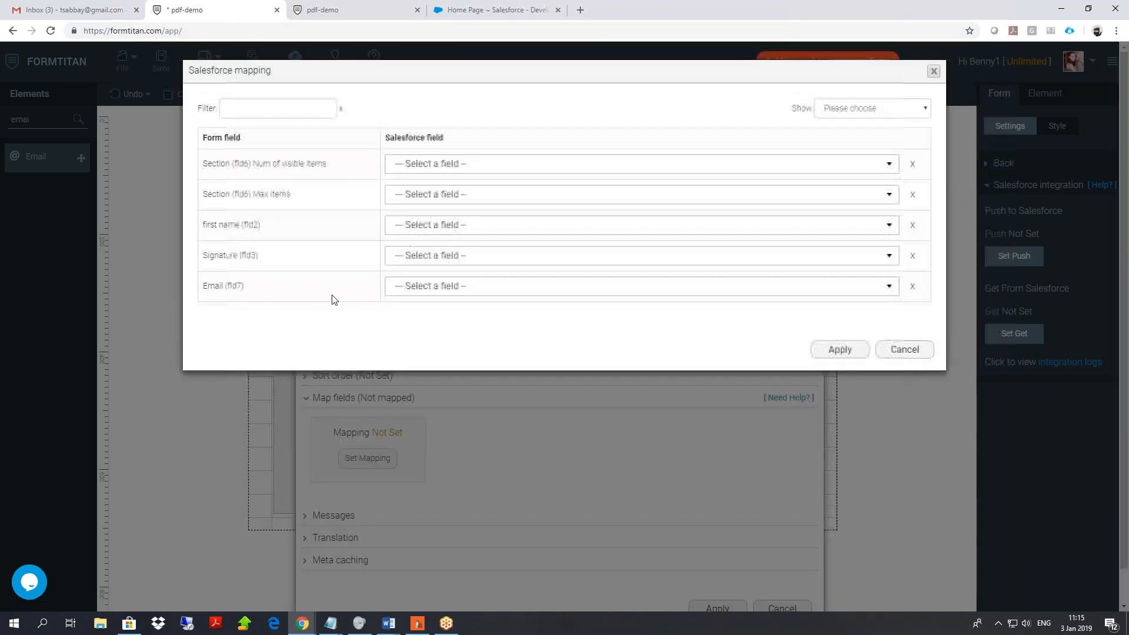
pyautogui.click(460, 229)
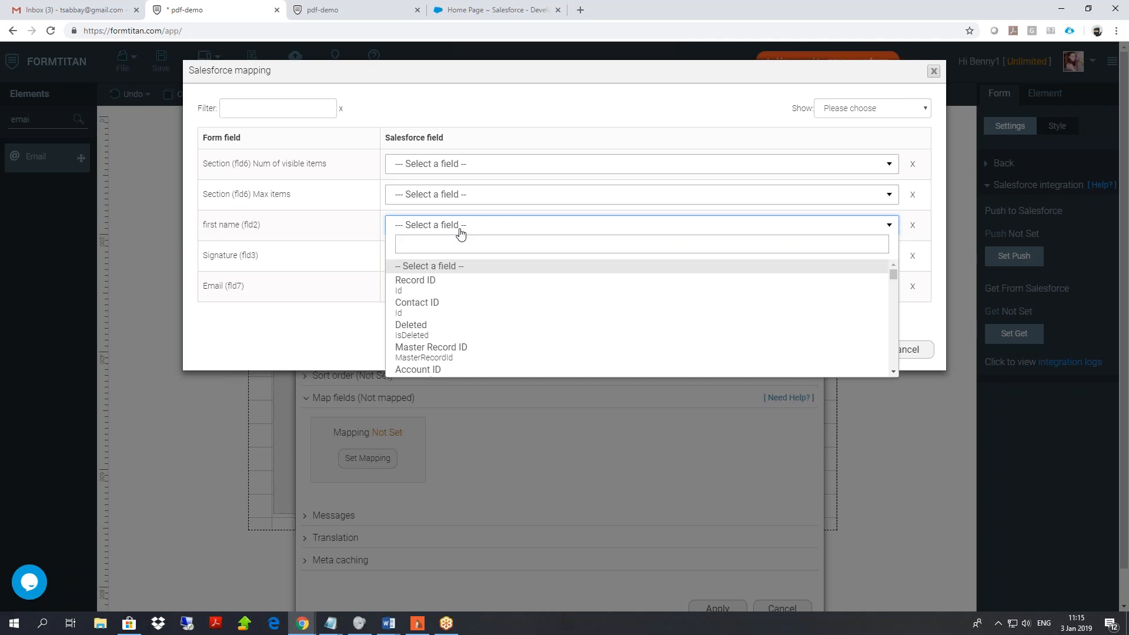
pyautogui.write('fir')
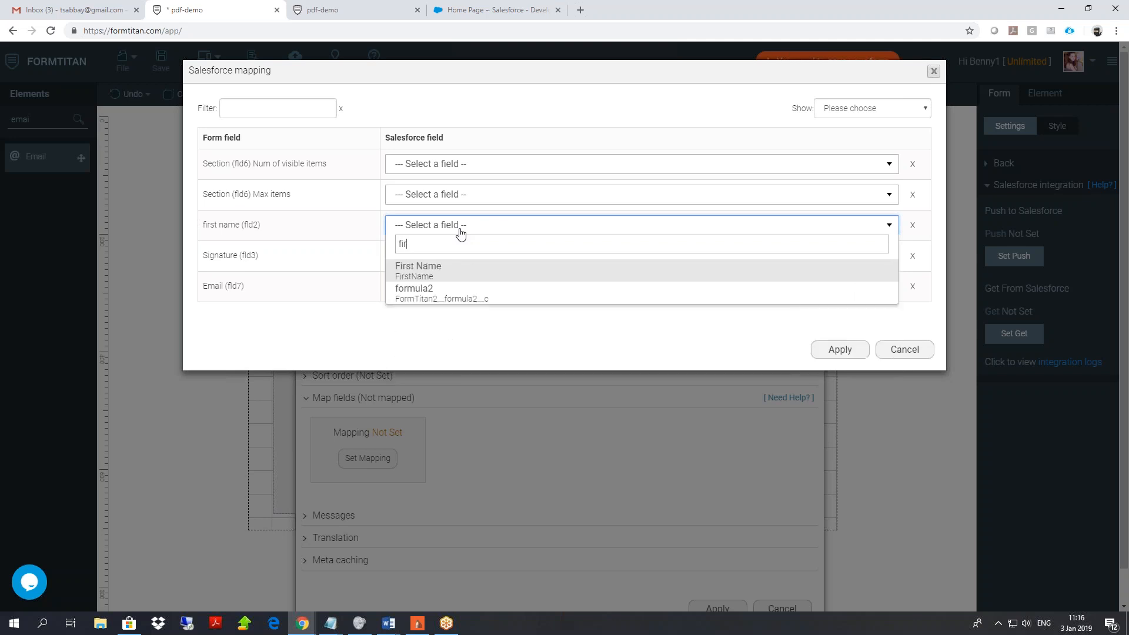
pyautogui.click(405, 272)
pyautogui.click(839, 351)
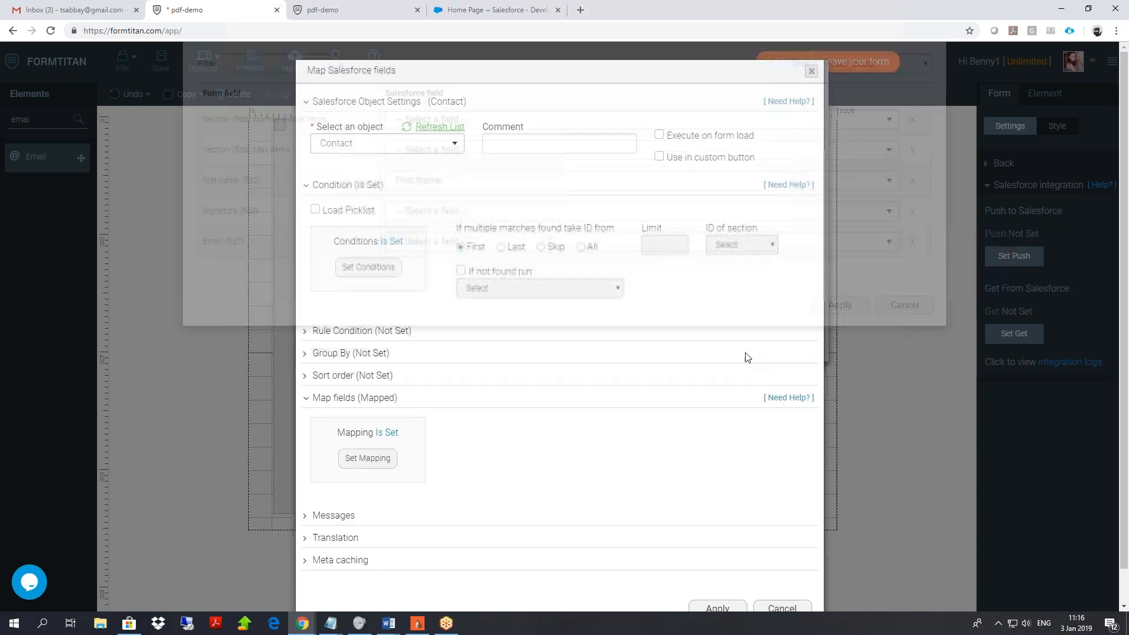
pyautogui.click(717, 572)
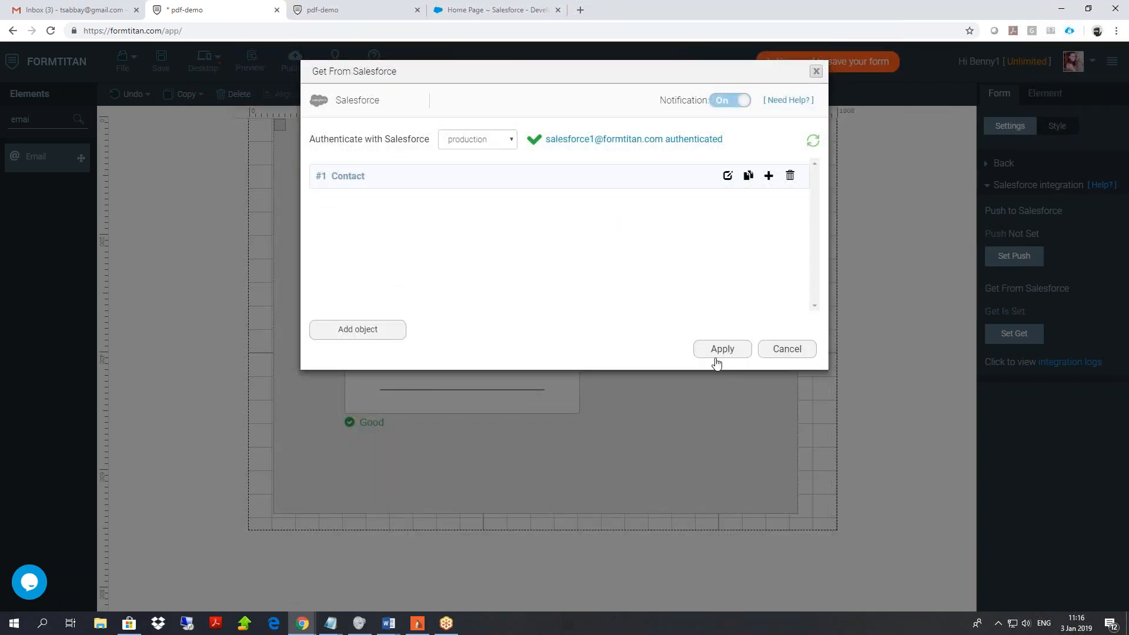
pyautogui.click(719, 349)
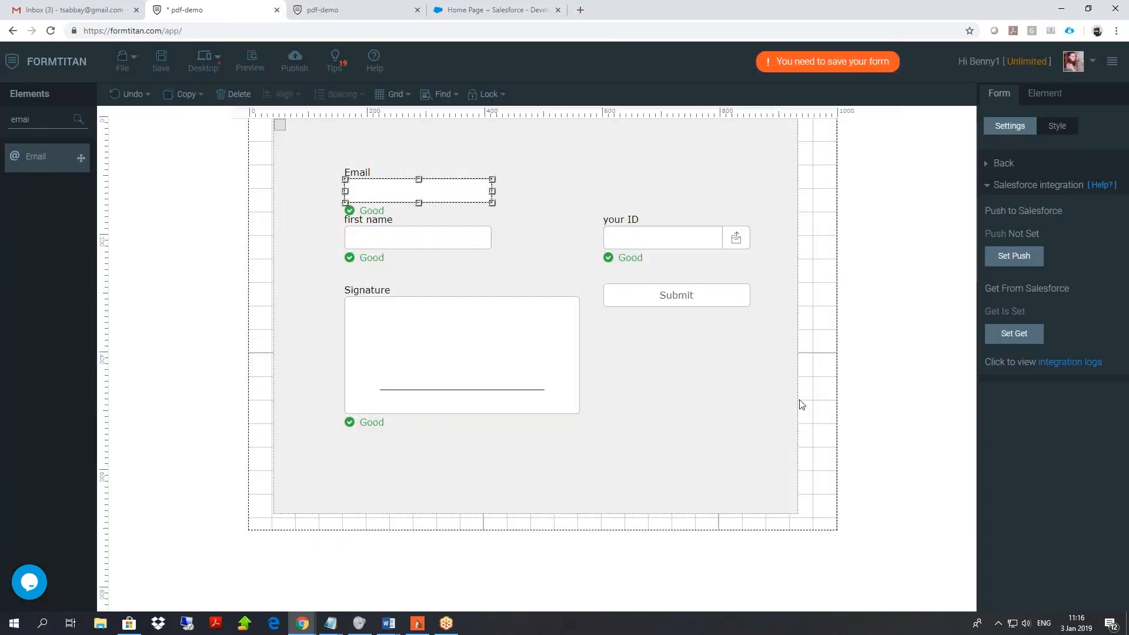
# Save the form and inspect the Default PDF mapping's interactive field settings without changes.
pyautogui.click(160, 63)
pyautogui.click(1009, 185)
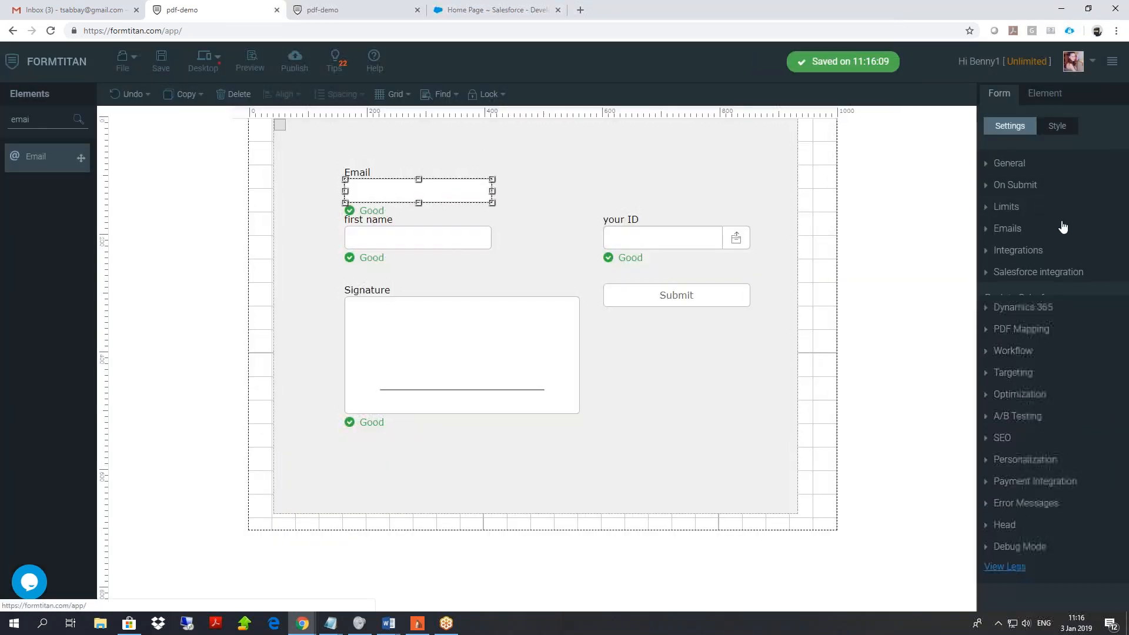
pyautogui.click(1035, 316)
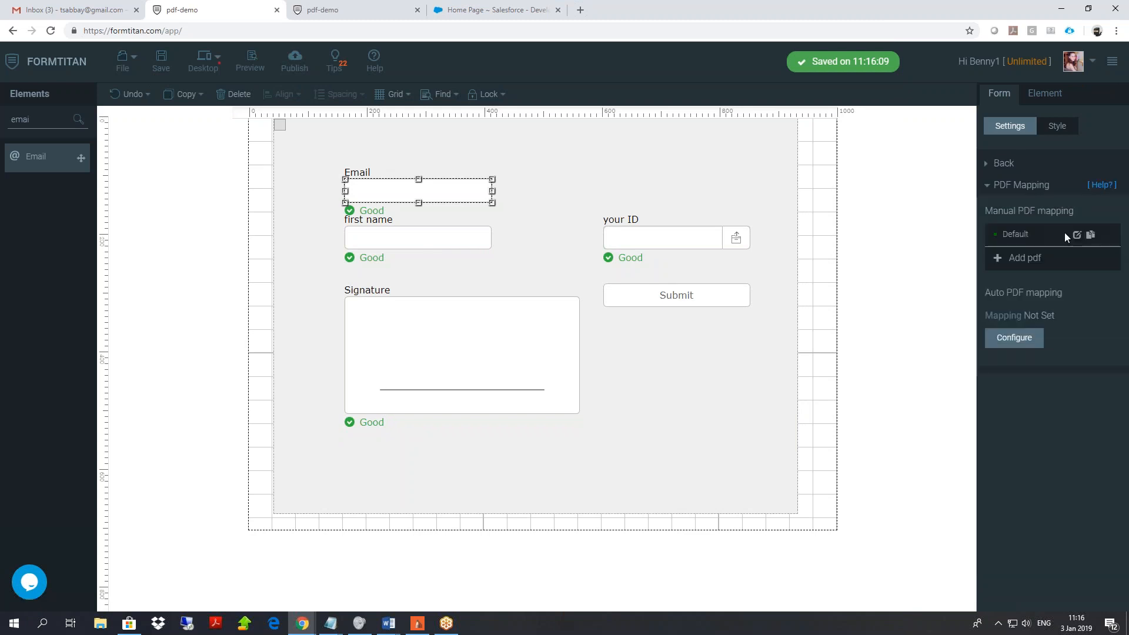
pyautogui.click(1077, 234)
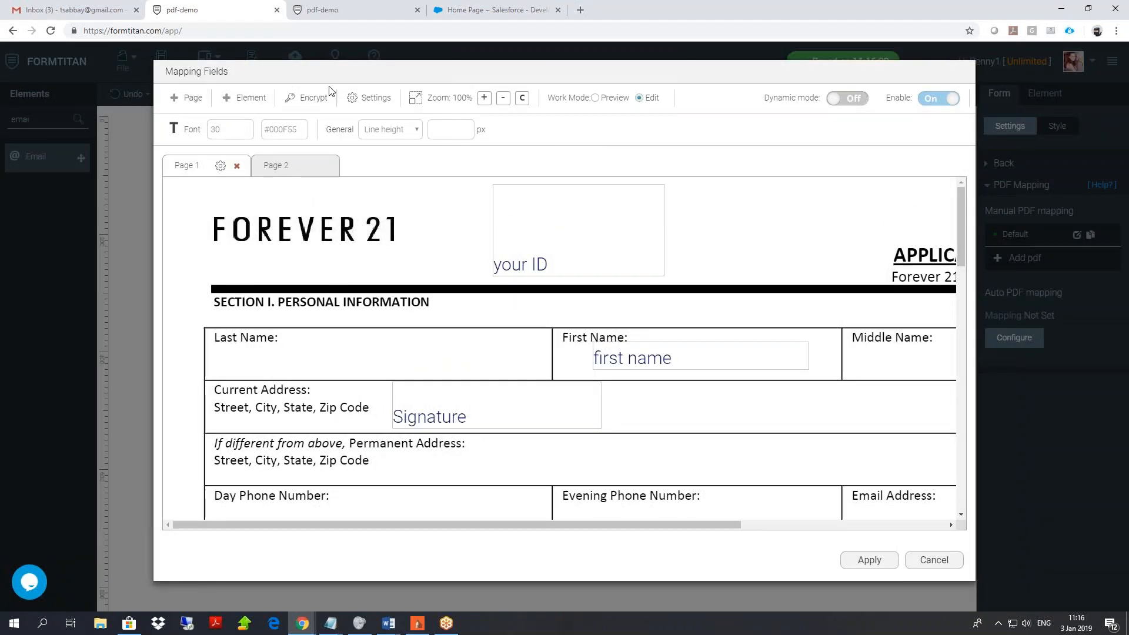
pyautogui.click(364, 99)
pyautogui.click(429, 204)
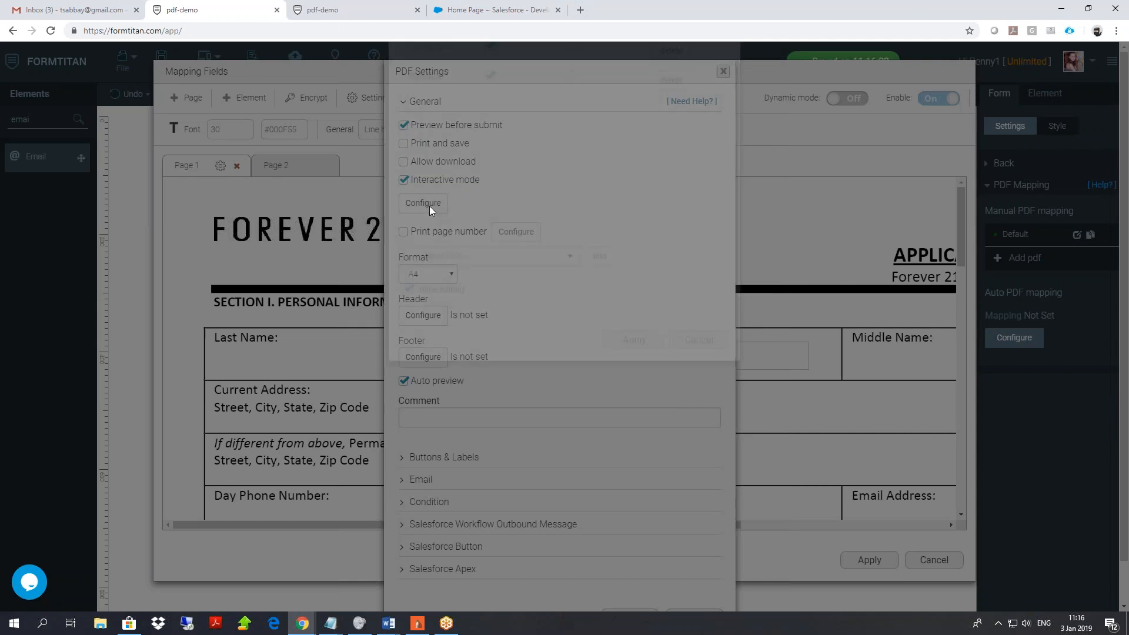
pyautogui.click(466, 341)
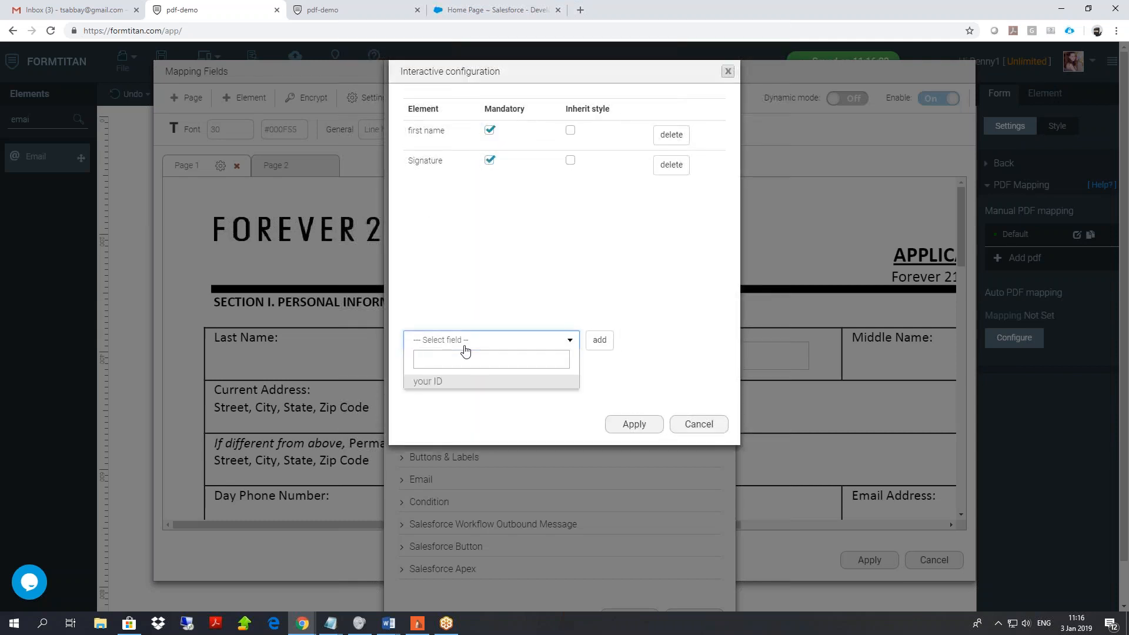
pyautogui.click(710, 428)
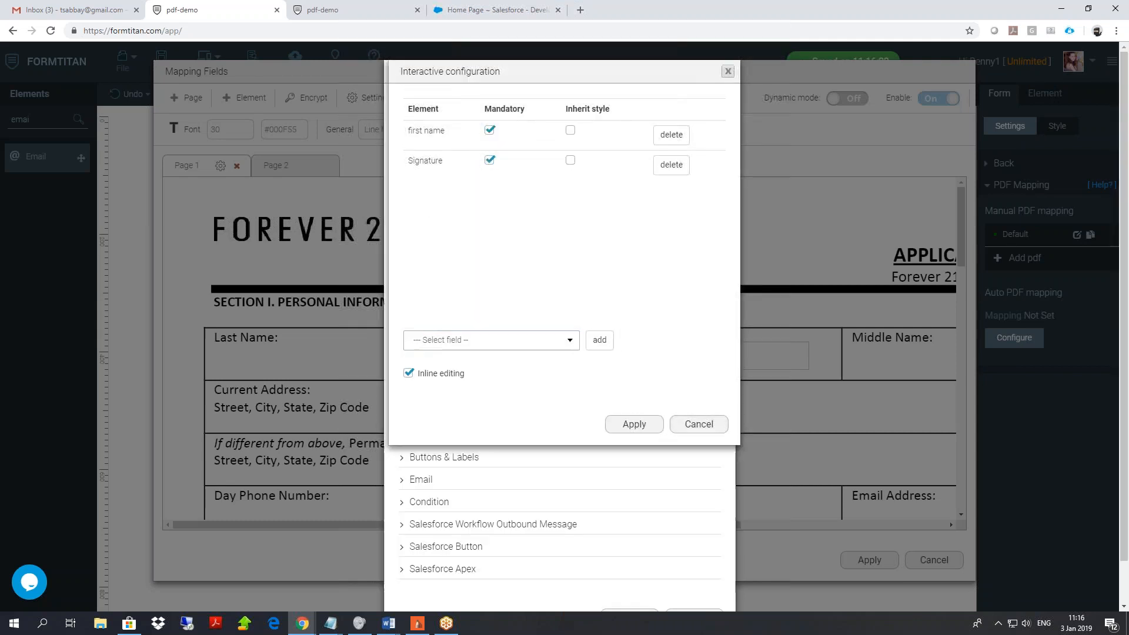
pyautogui.click(722, 71)
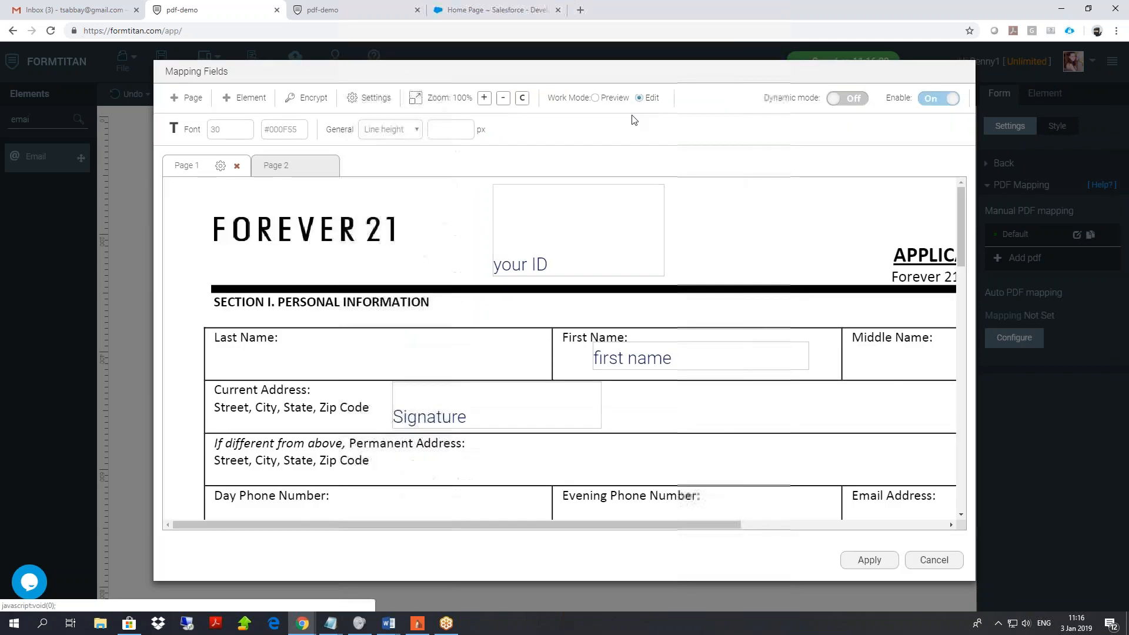
# Place the Email field into the PDF's Last Name cell.
pyautogui.click(264, 105)
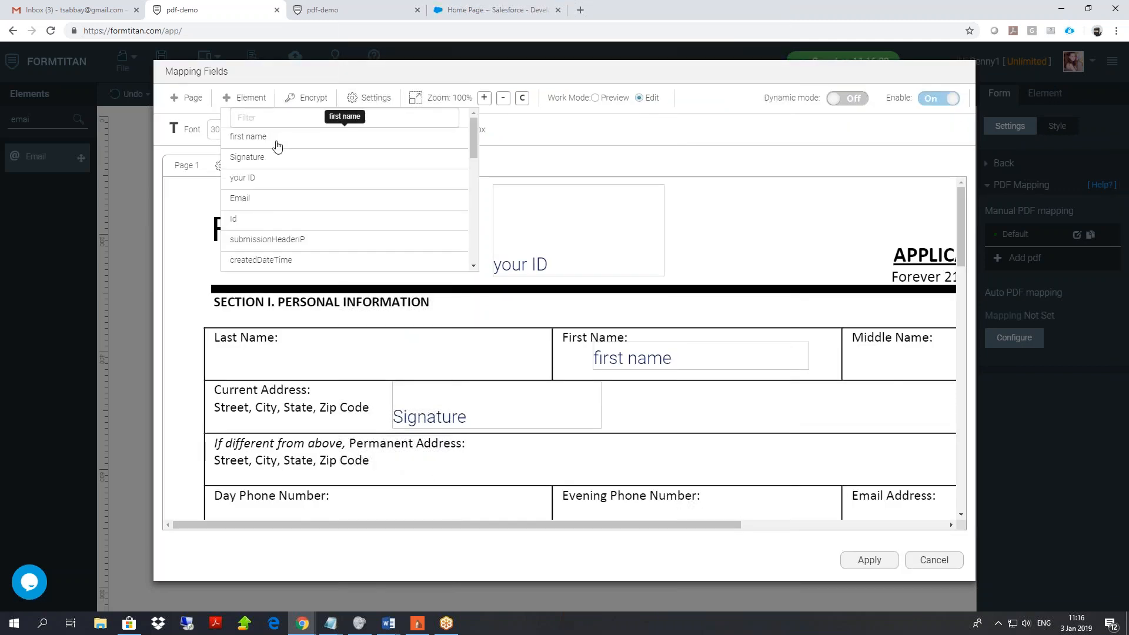
pyautogui.click(261, 207)
pyautogui.moveTo(703, 379); pyautogui.dragTo(491, 369)
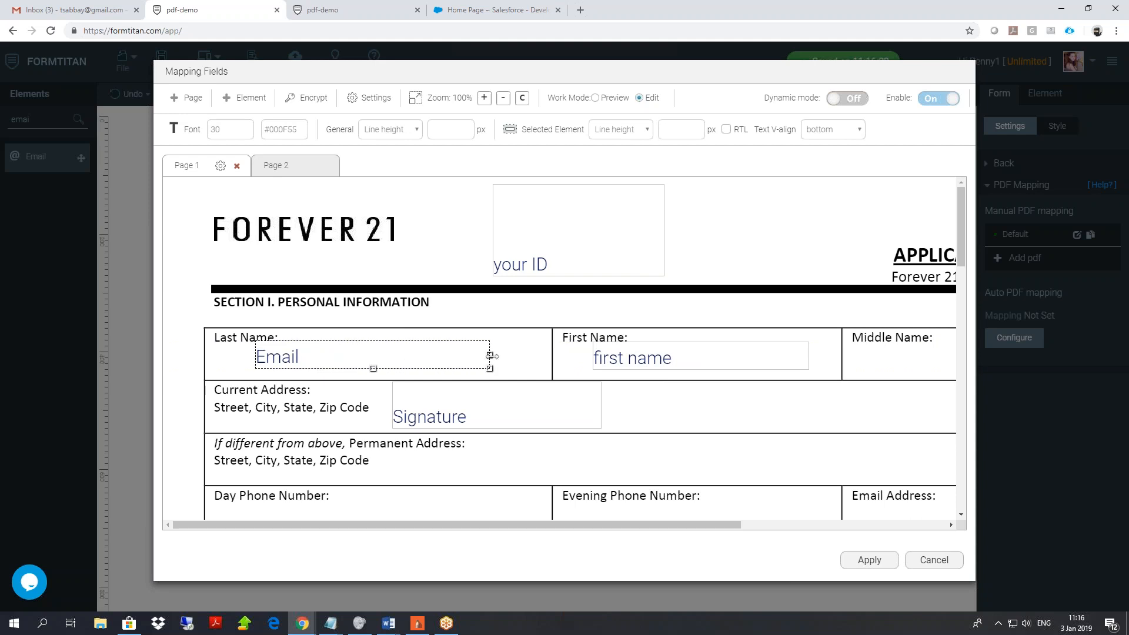
# Add Email as a mandatory interactive PDF field and apply the mapping.
pyautogui.click(343, 101)
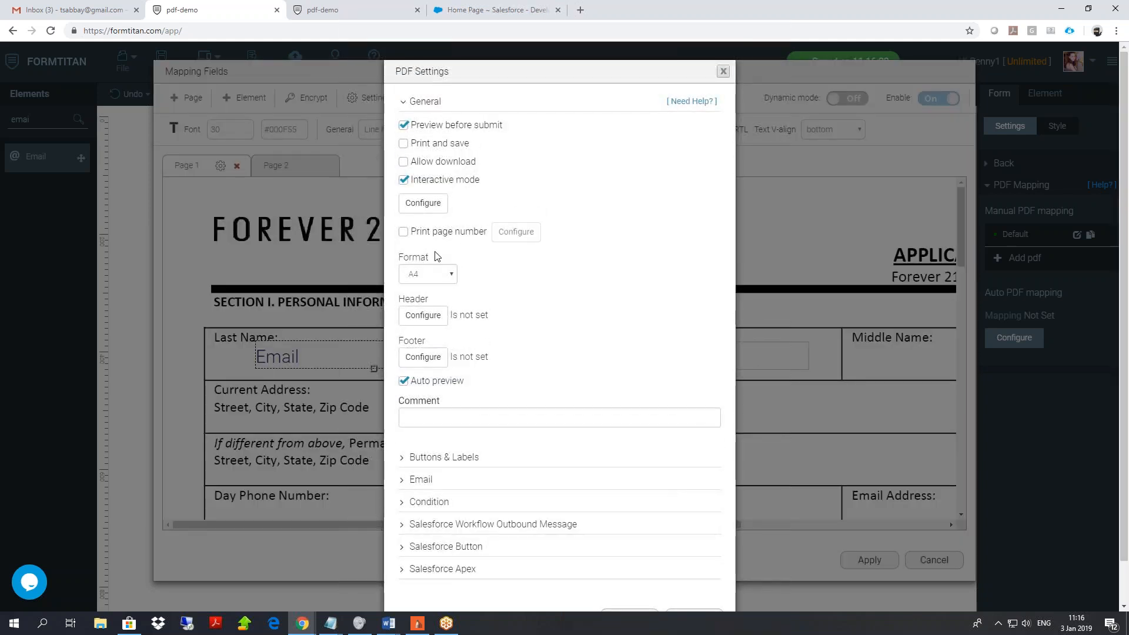
pyautogui.click(424, 203)
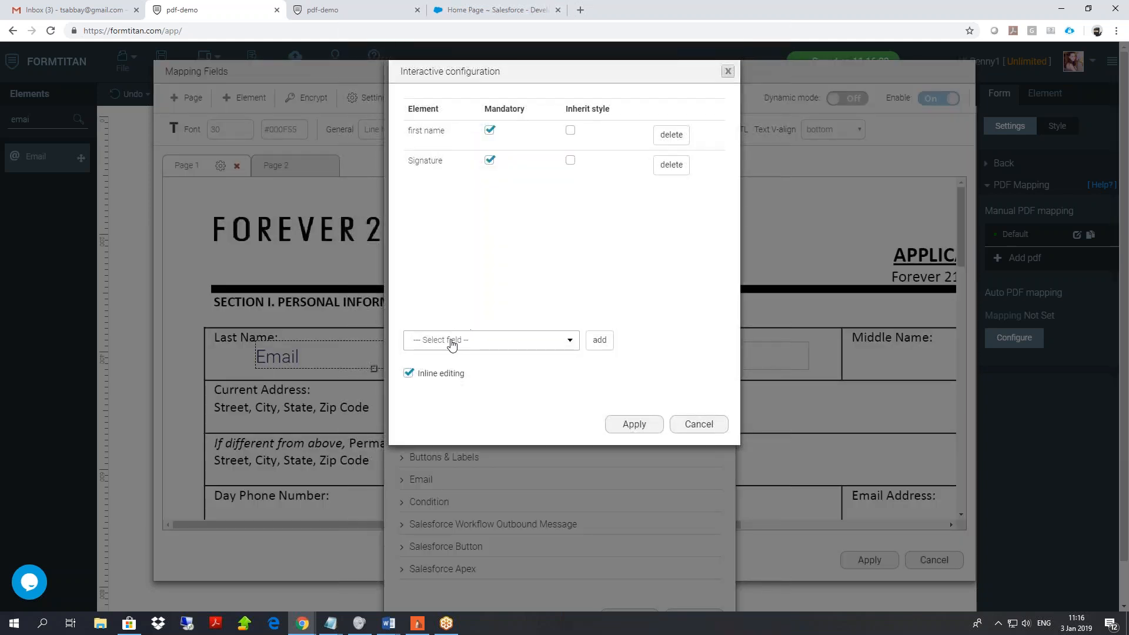
pyautogui.click(449, 340)
pyautogui.click(424, 396)
pyautogui.click(599, 341)
pyautogui.click(490, 190)
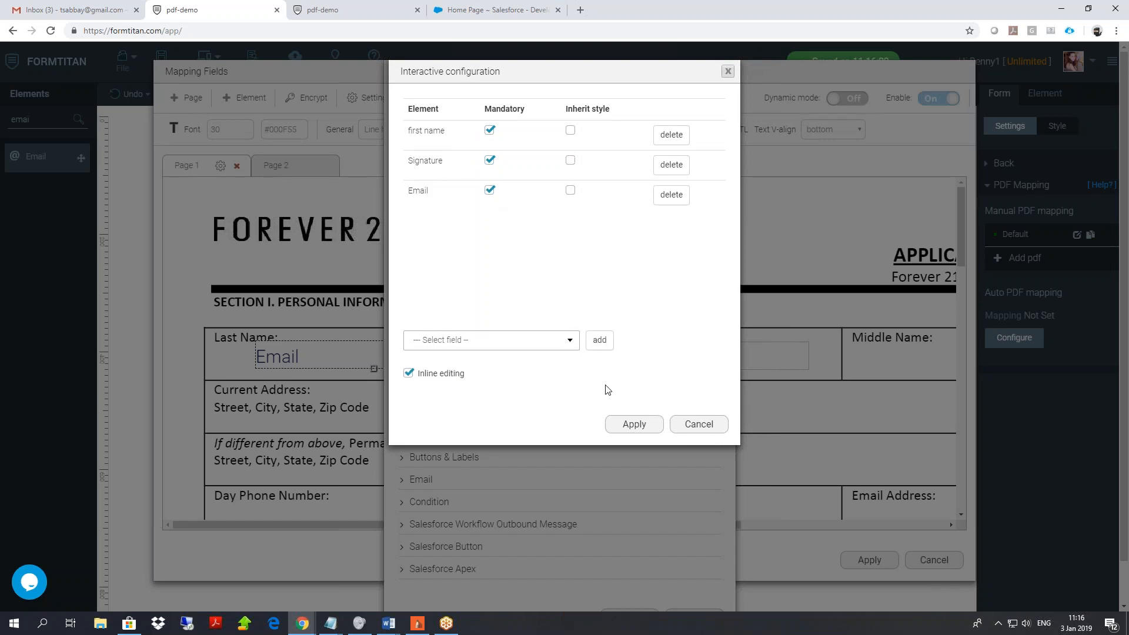
pyautogui.click(633, 424)
pyautogui.scroll(-1, 630, 510)
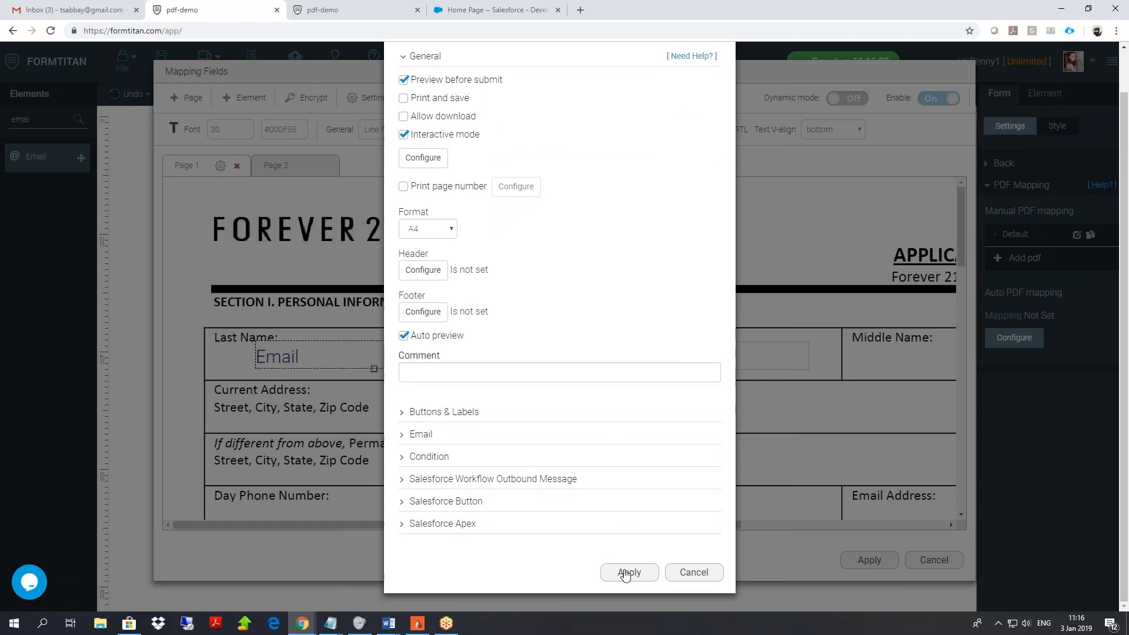
pyautogui.click(625, 572)
pyautogui.click(869, 544)
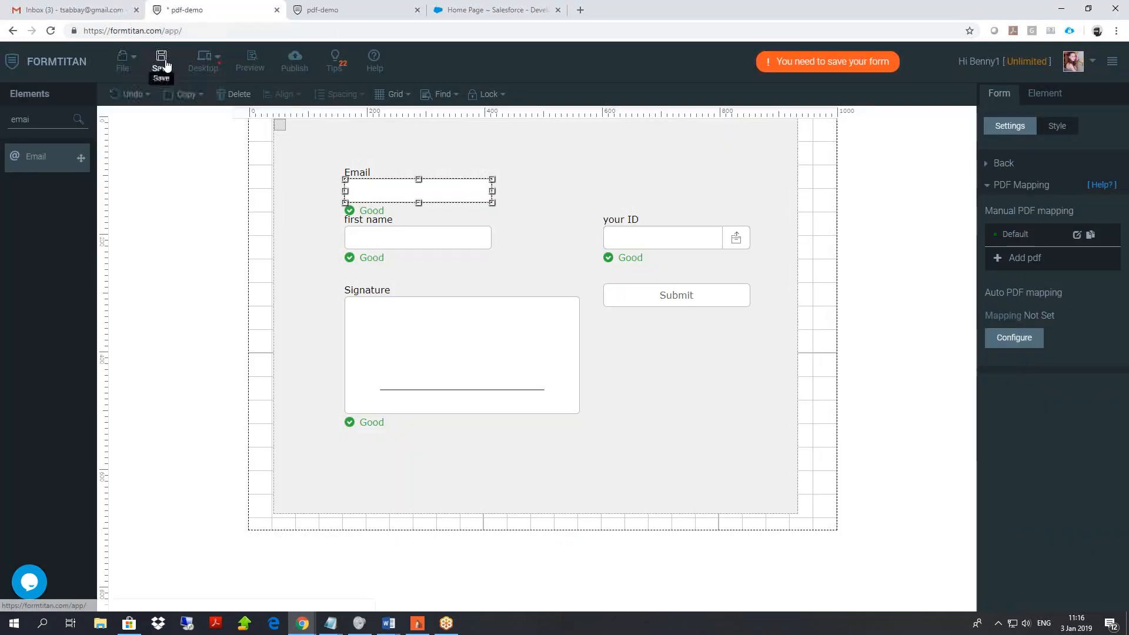
# Save the form and reload the published preview tab.
pyautogui.click(162, 64)
pyautogui.click(323, 7)
pyautogui.rightClick(124, 143)
# Reload the preview and enter a test e-mail so First Name auto-fills from Salesforce.
pyautogui.click(169, 186)
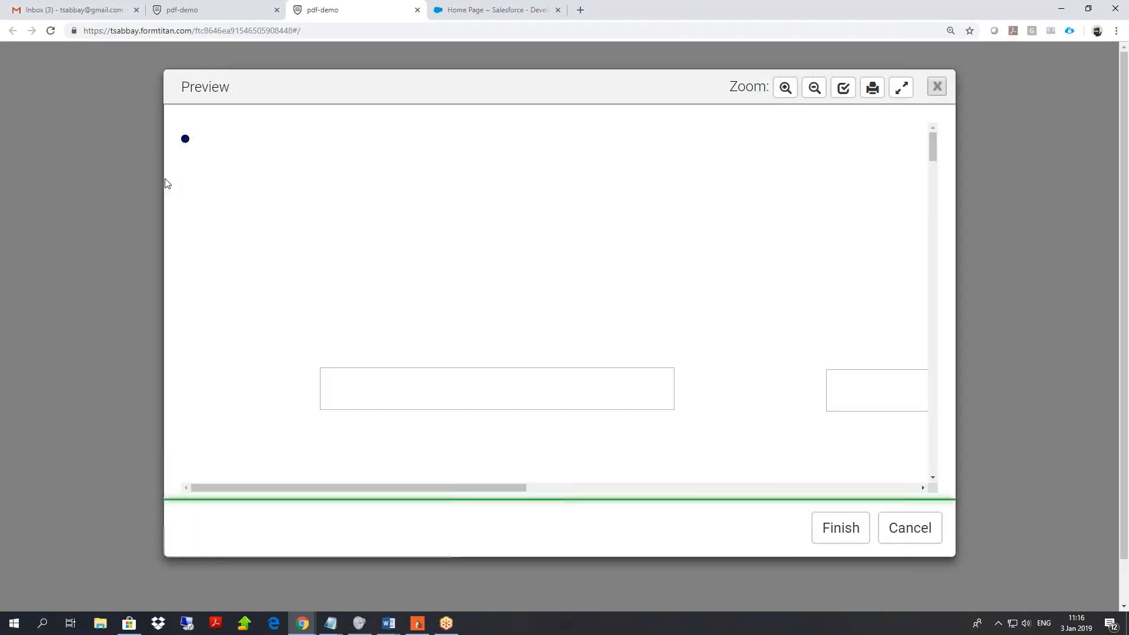
pyautogui.click(417, 402)
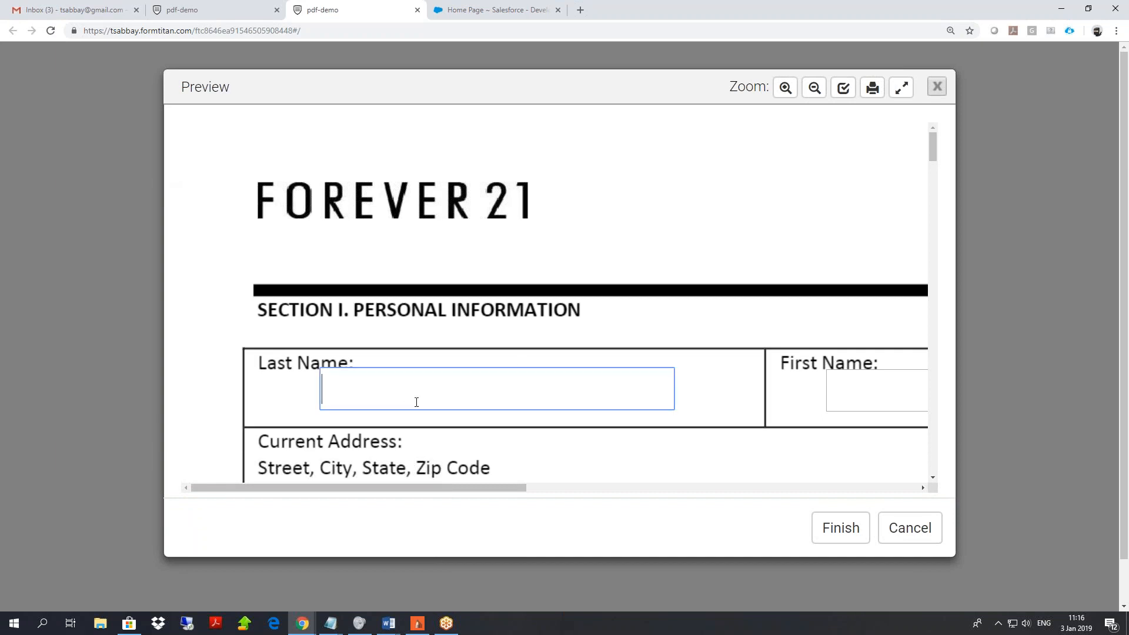
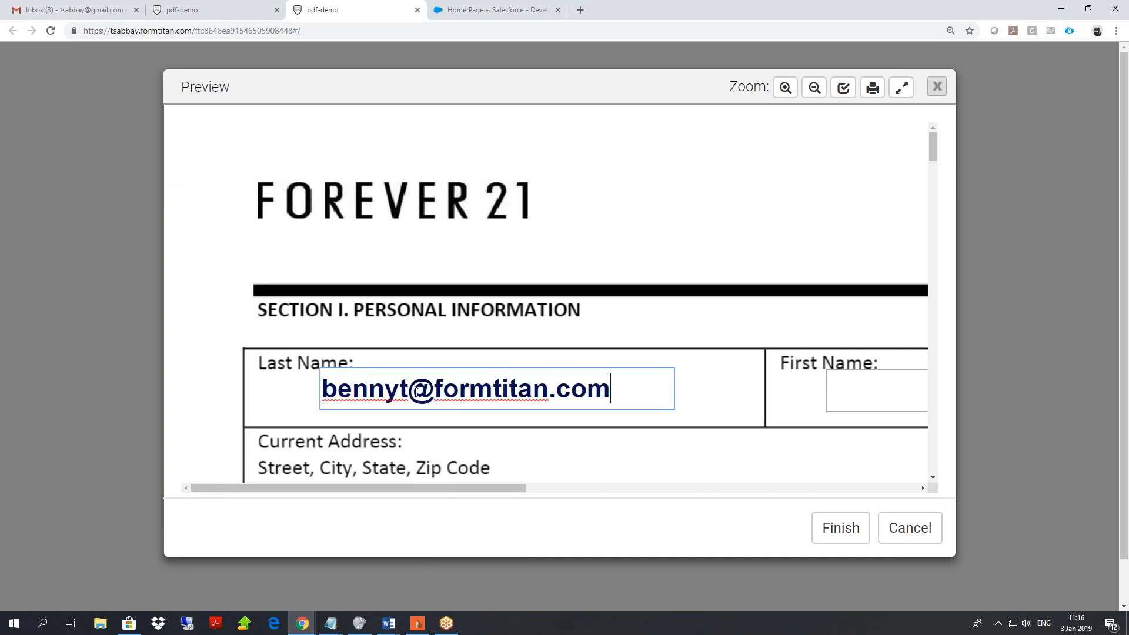
pyautogui.click(700, 374)
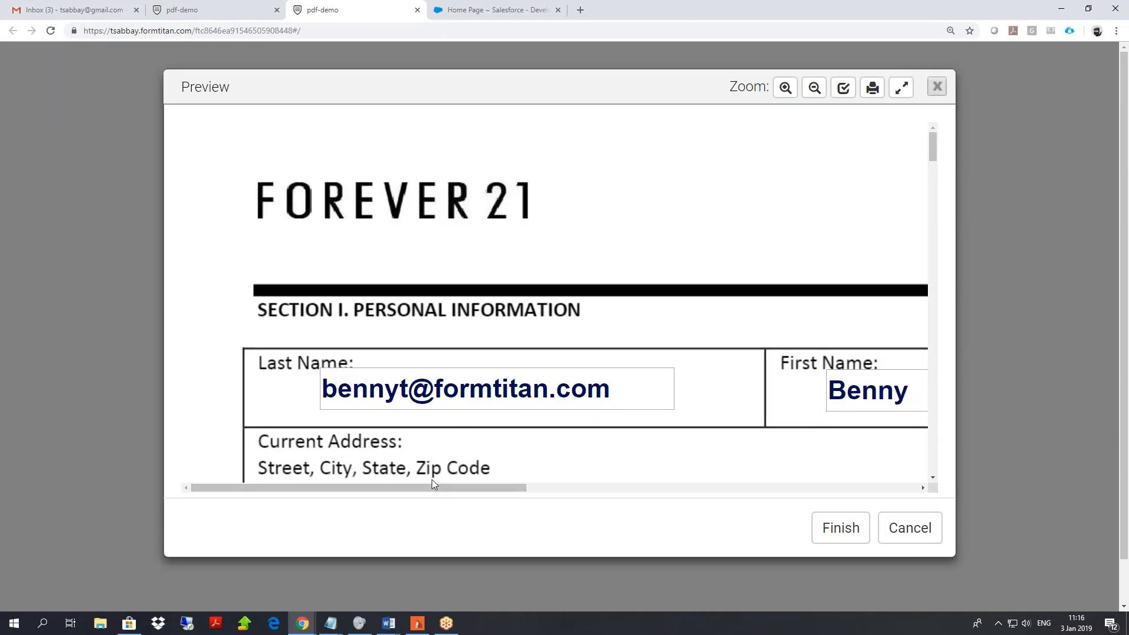
pyautogui.moveTo(432, 488)
pyautogui.mouseDown()
pyautogui.moveTo(673, 511)
pyautogui.moveTo(412, 494)
pyautogui.mouseUp()
pyautogui.click(820, 95)
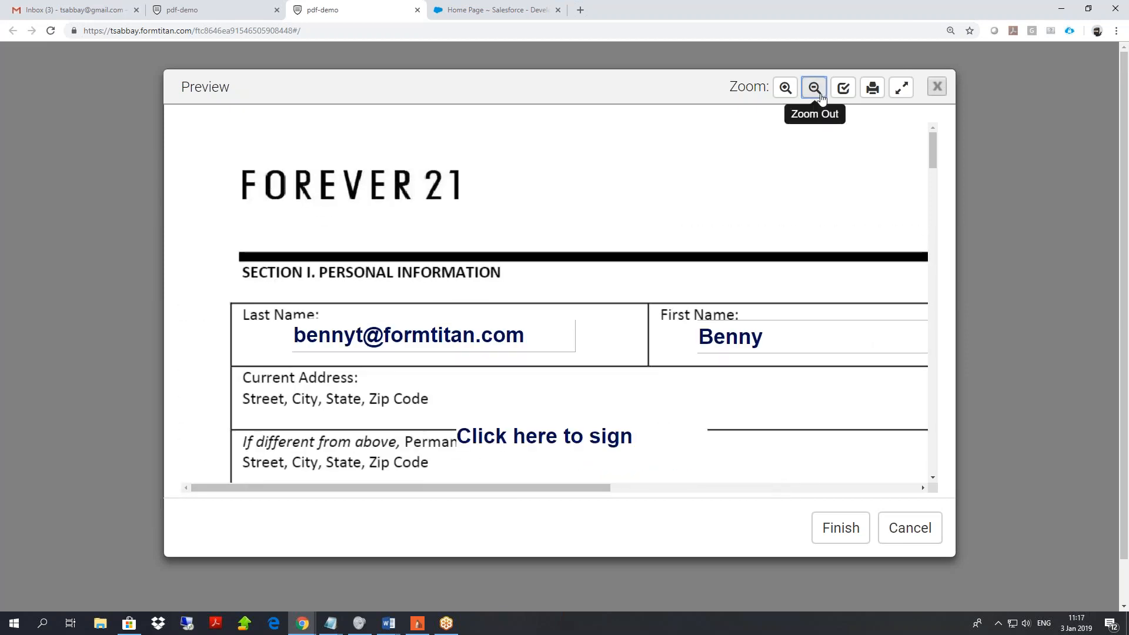
pyautogui.click(821, 97)
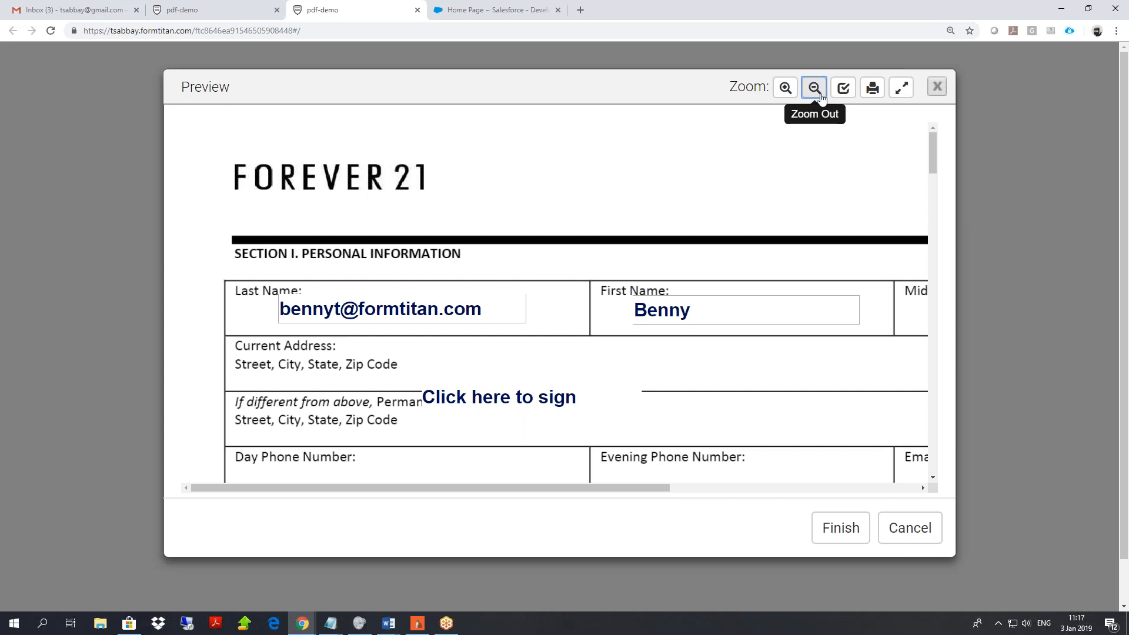
pyautogui.moveTo(422, 398); pyautogui.dragTo(483, 400)
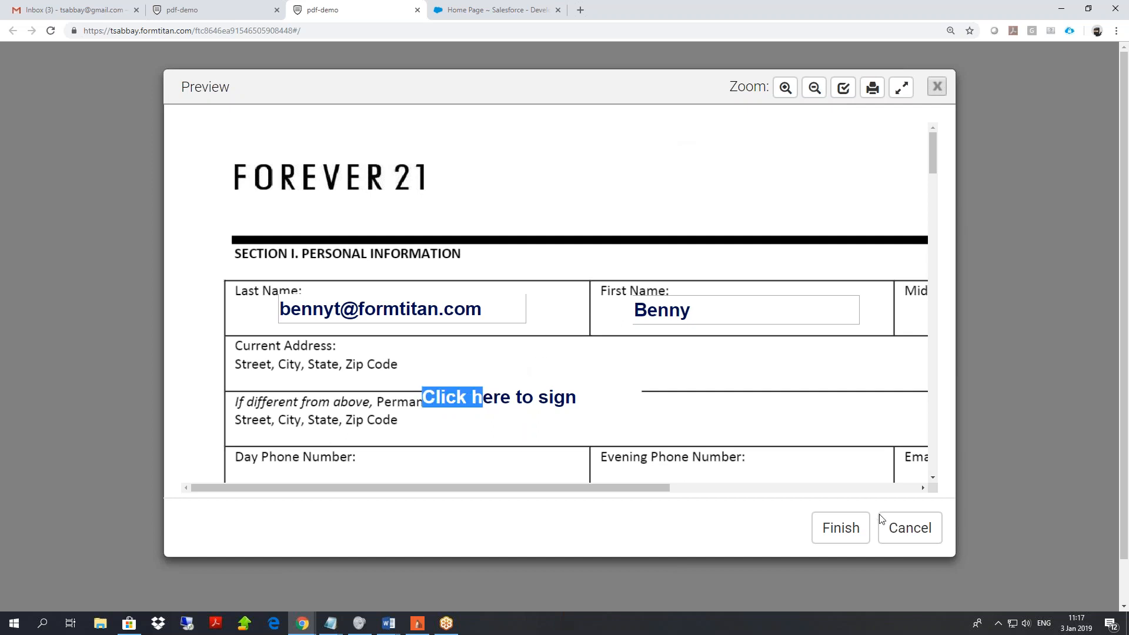
pyautogui.click(200, 10)
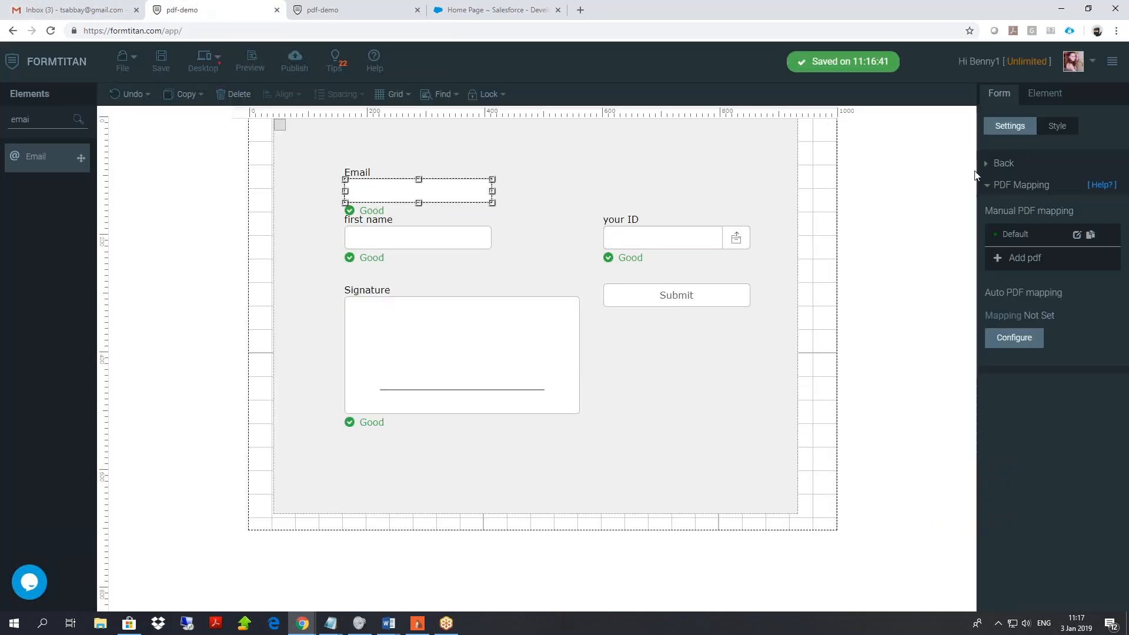
# Open the Default PDF settings' Condition options, toggle Generate Condition on and back off, then close.
pyautogui.click(1077, 235)
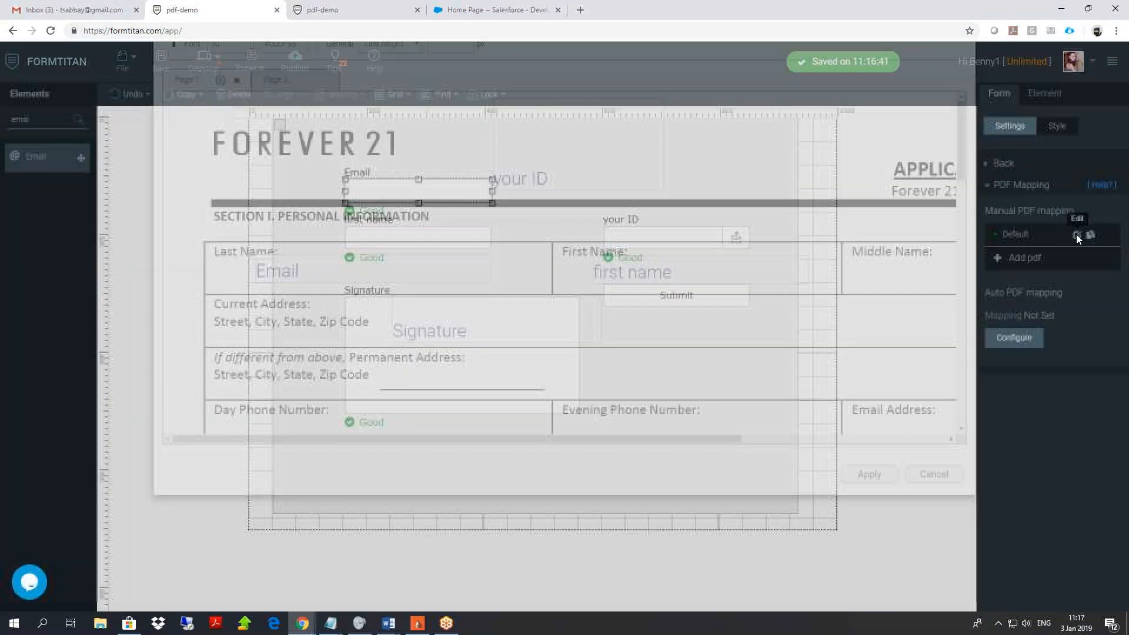
pyautogui.click(346, 95)
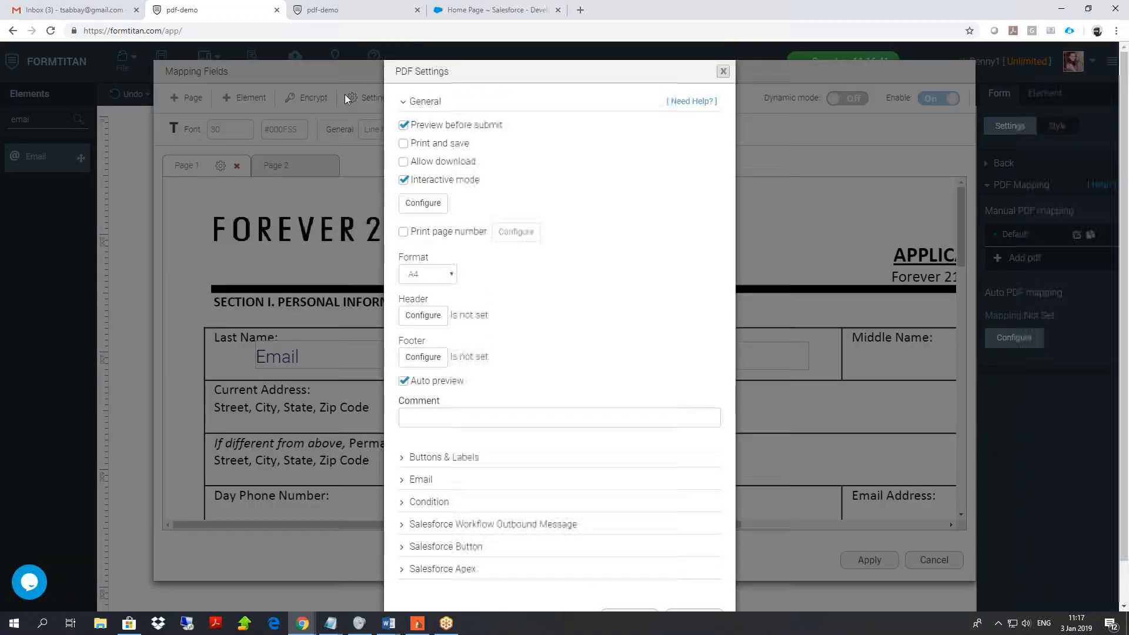
pyautogui.scroll(-1, 529, 294)
pyautogui.click(429, 457)
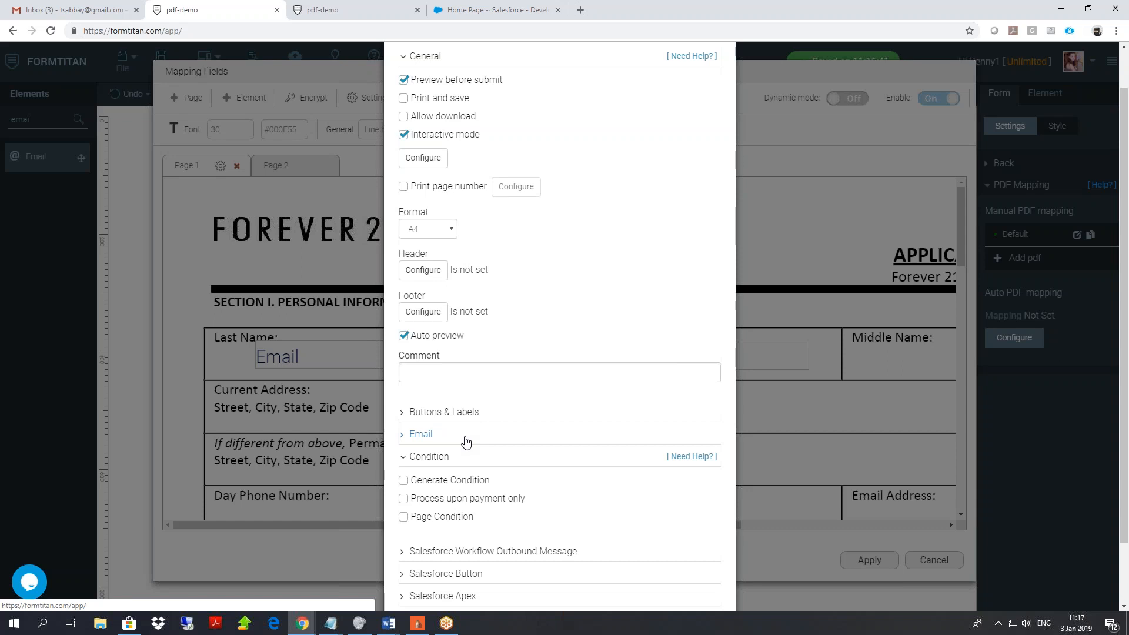
pyautogui.click(404, 481)
pyautogui.click(404, 481)
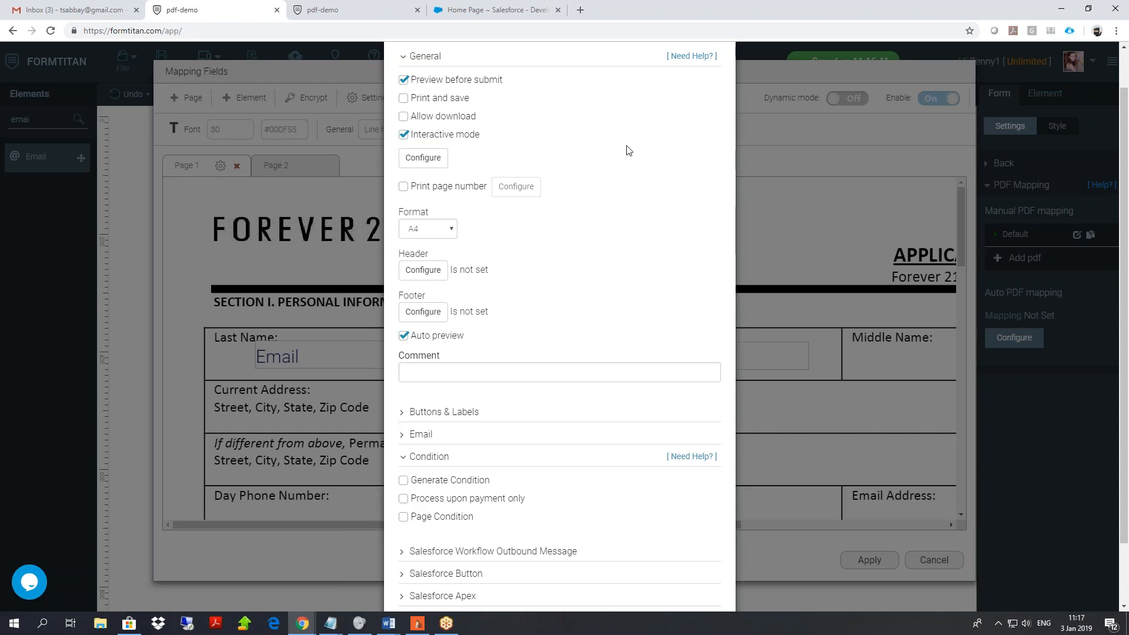
pyautogui.scroll(-2, 736, 474)
pyautogui.click(694, 576)
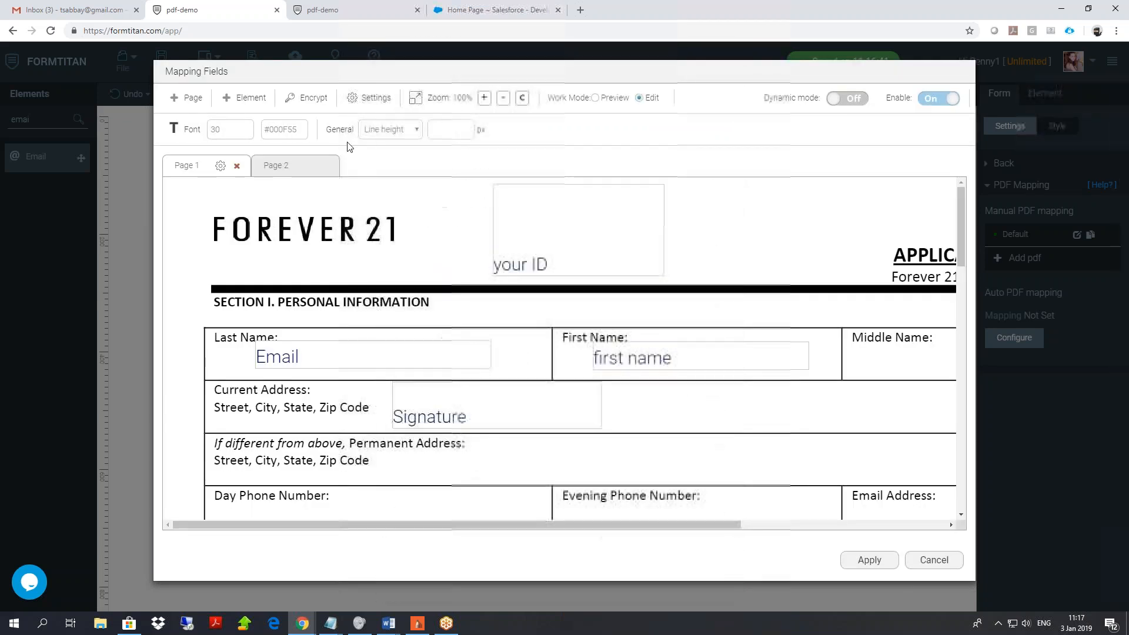
# Check PDF pages 1 and 2, then switch on Page Condition in the PDF settings.
pyautogui.click(293, 170)
pyautogui.click(213, 167)
pyautogui.click(274, 165)
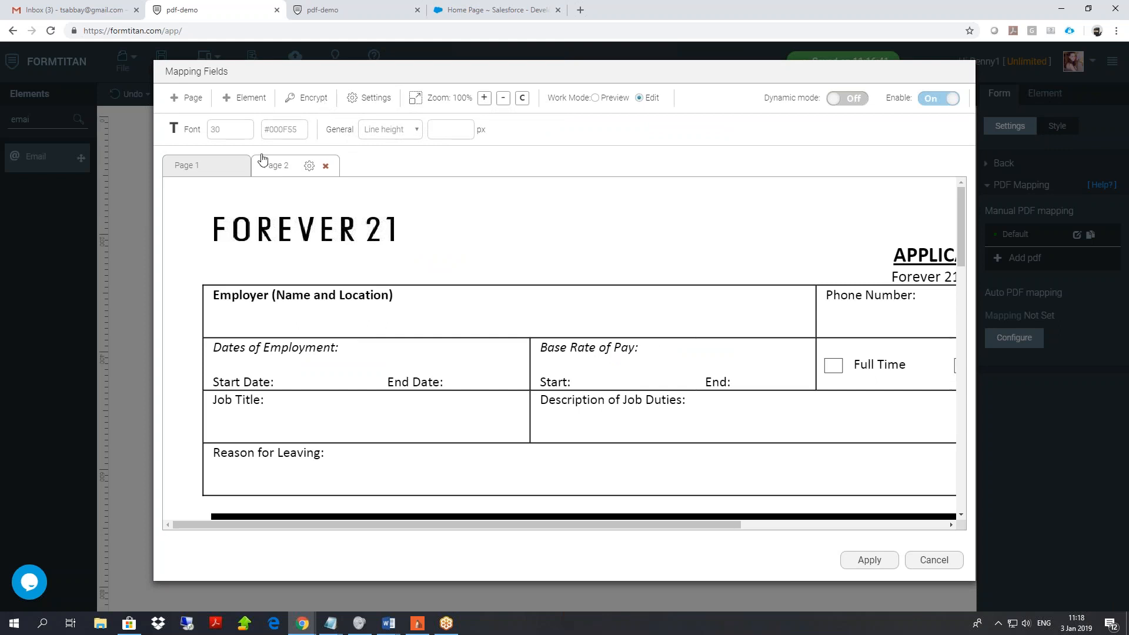
pyautogui.click(368, 101)
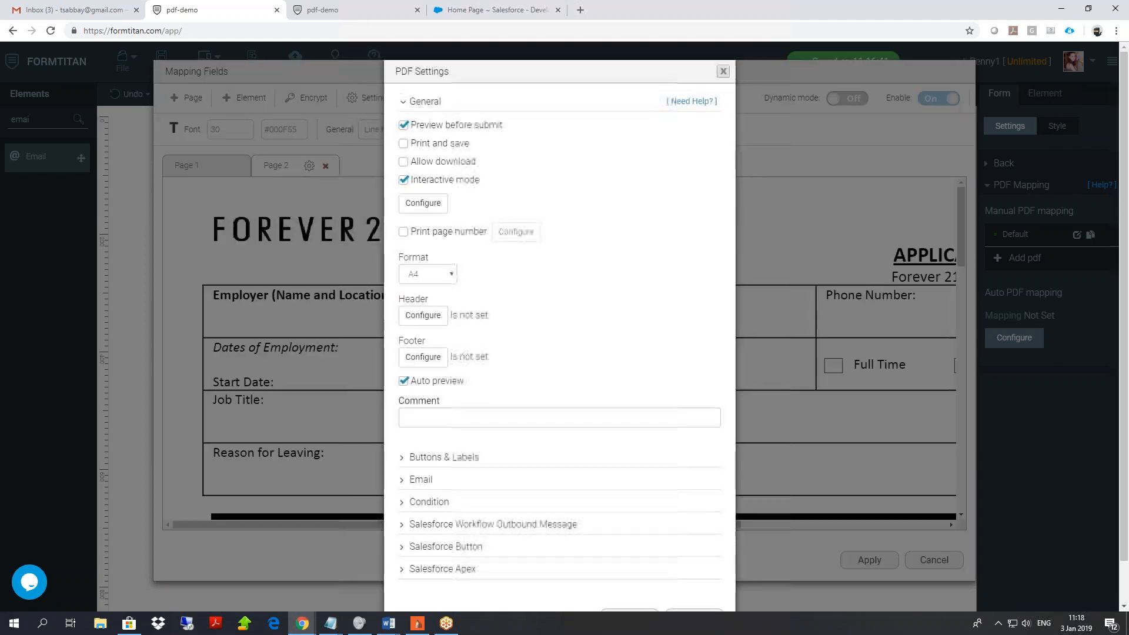
pyautogui.scroll(-1, 433, 320)
pyautogui.click(430, 457)
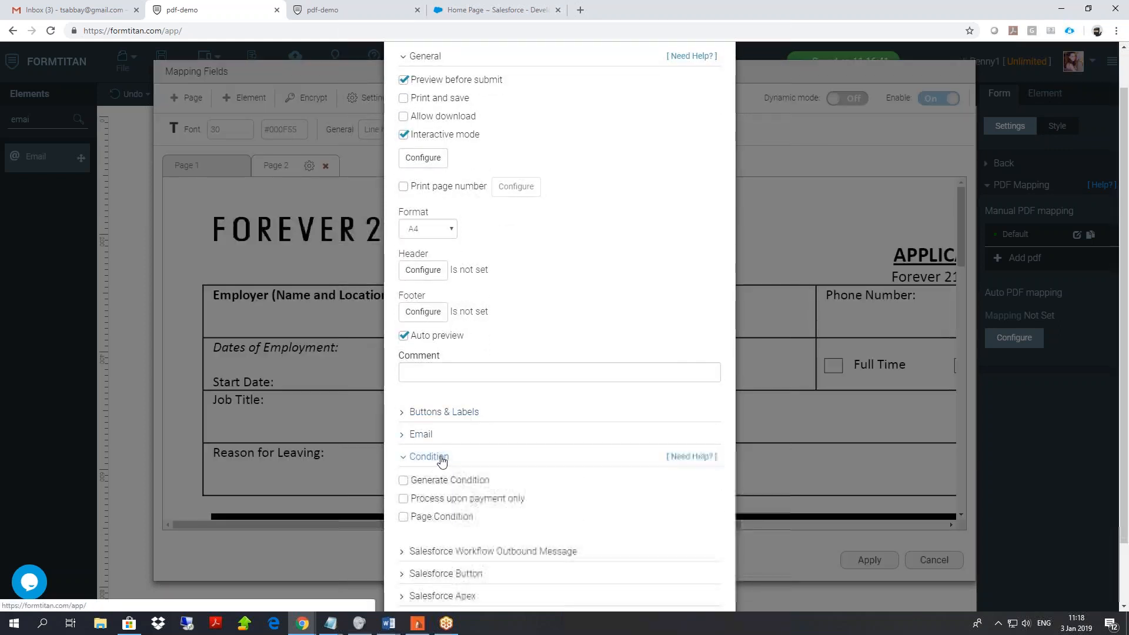
pyautogui.click(403, 517)
# Build a page rule: first name Contains b, Or your ID.
pyautogui.click(453, 539)
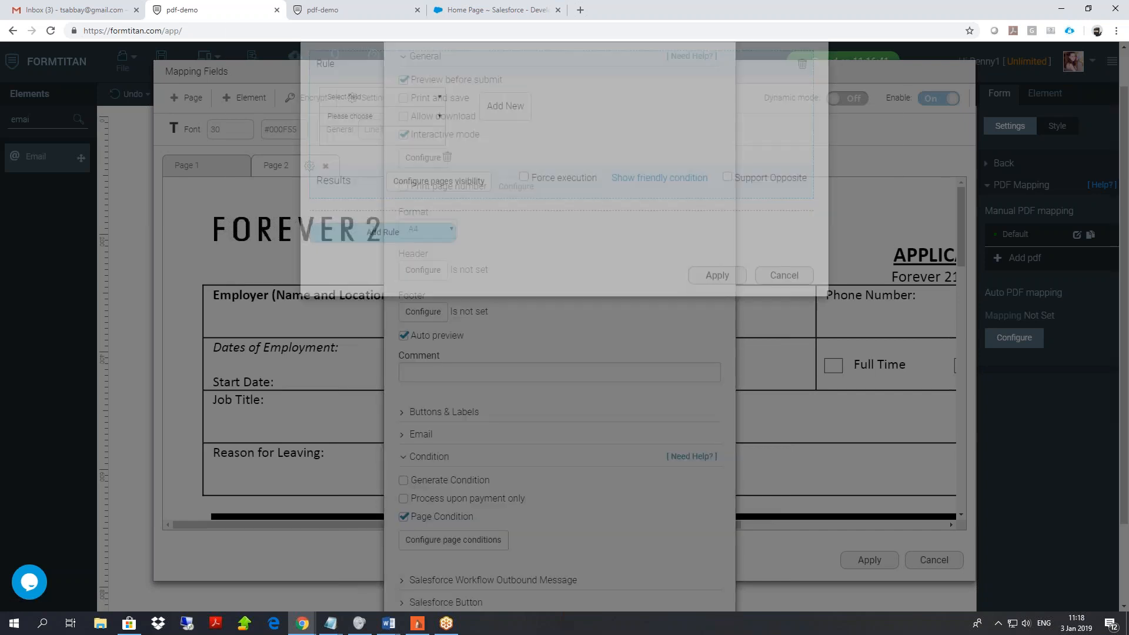
pyautogui.click(364, 139)
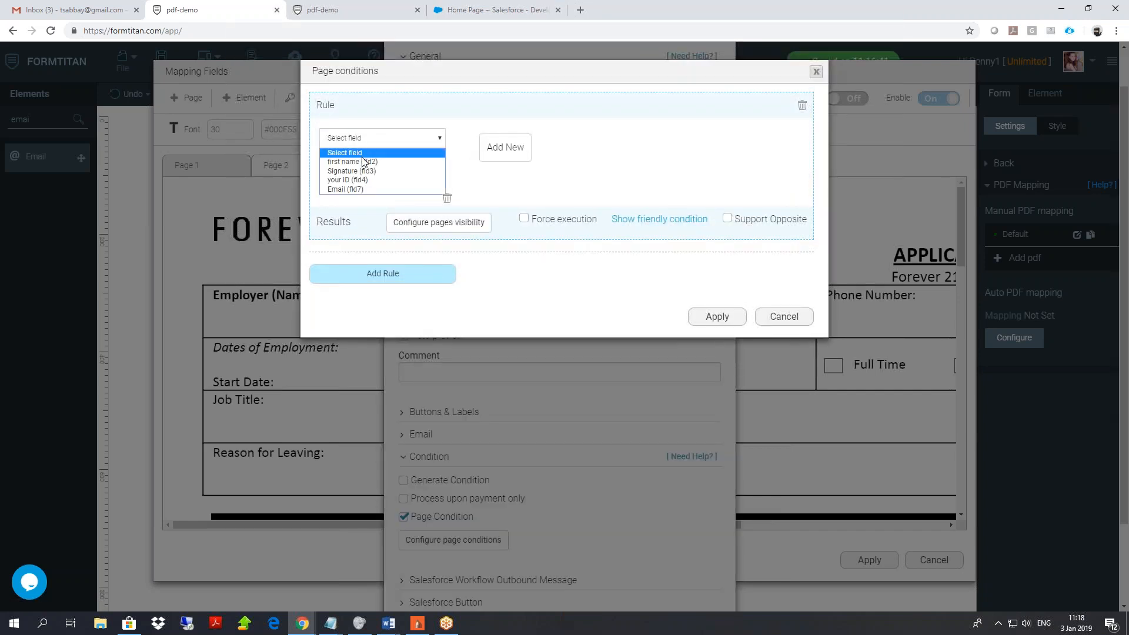
pyautogui.click(364, 161)
pyautogui.click(361, 157)
pyautogui.click(359, 184)
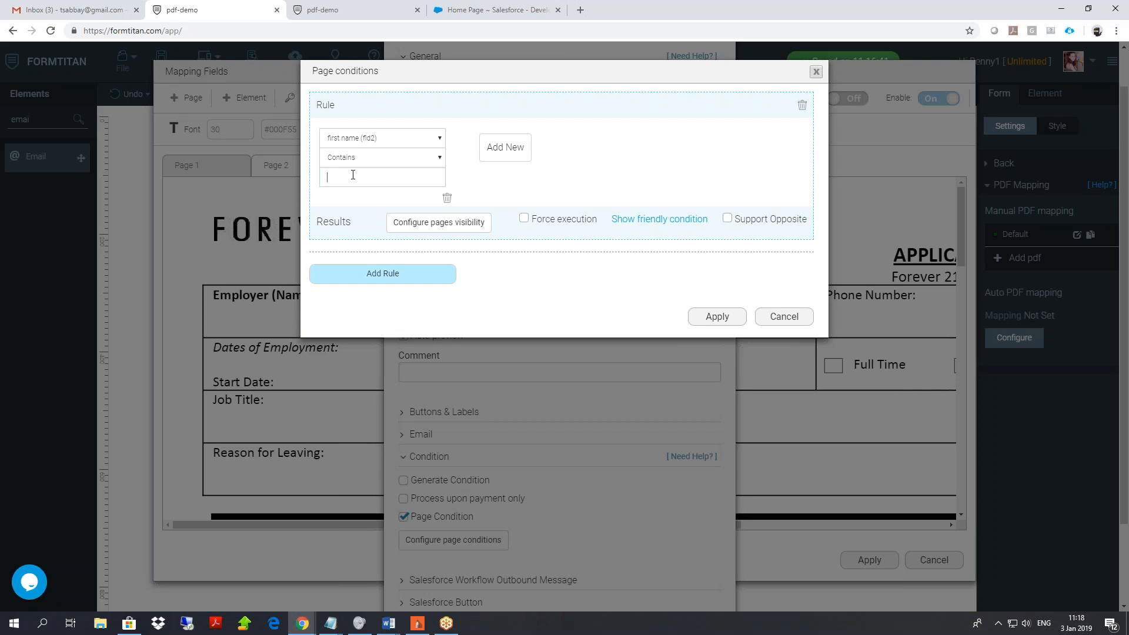
pyautogui.click(504, 154)
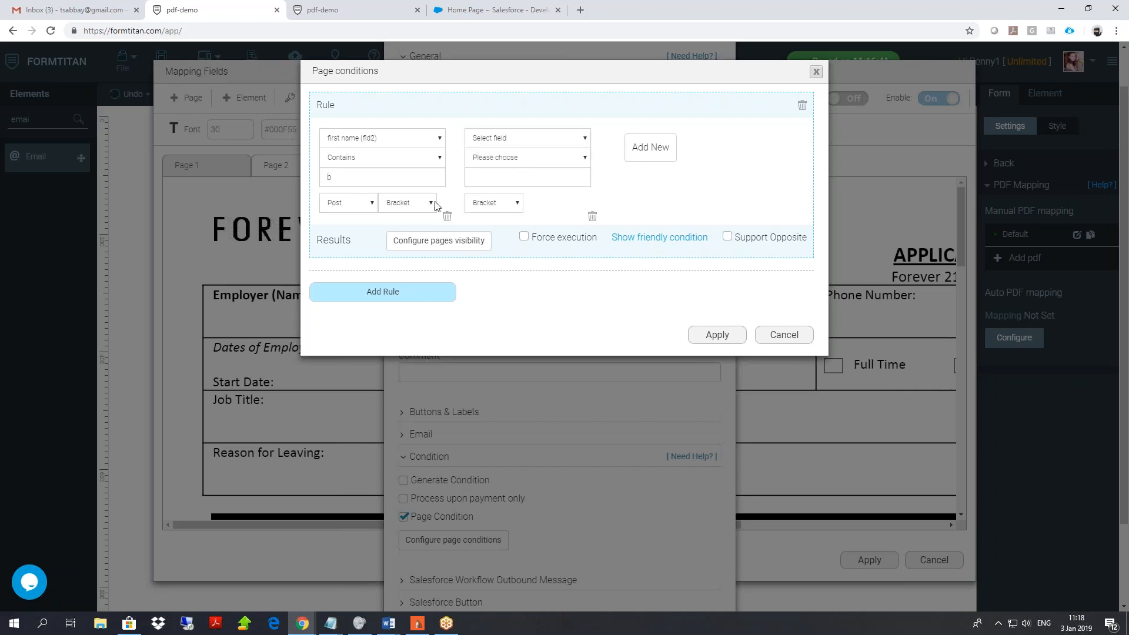
pyautogui.click(365, 203)
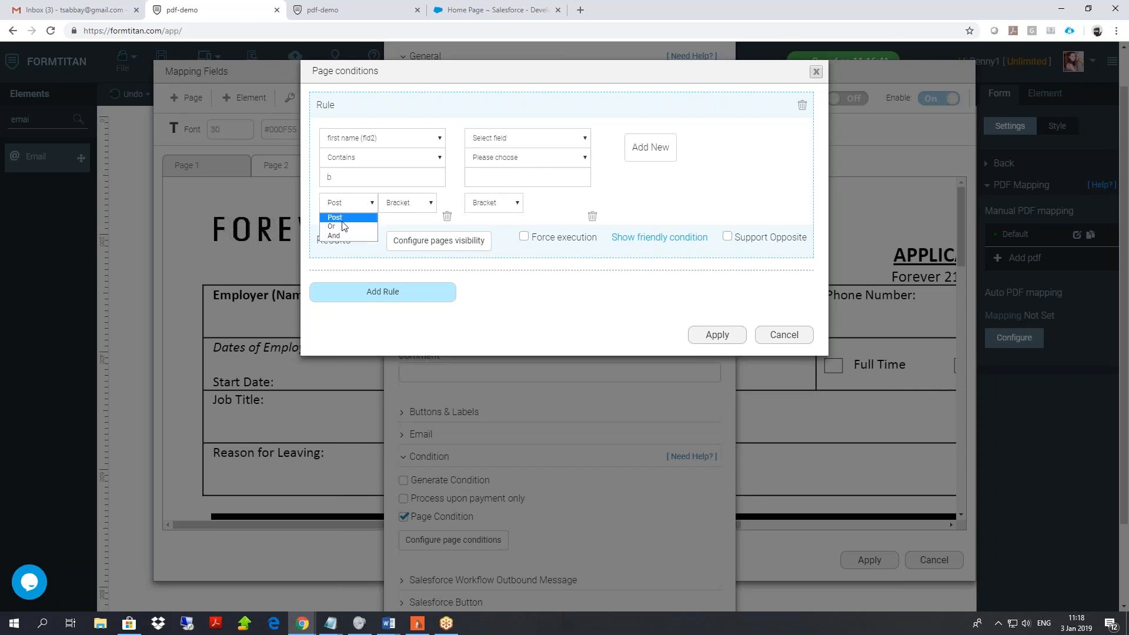
pyautogui.click(340, 225)
pyautogui.click(515, 137)
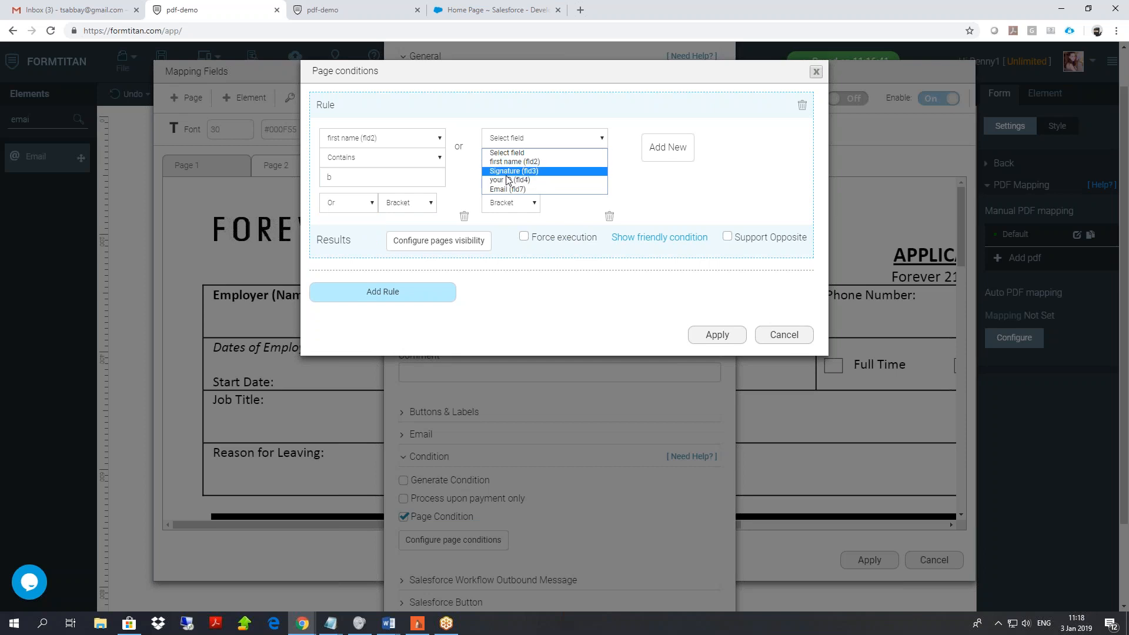
pyautogui.click(509, 180)
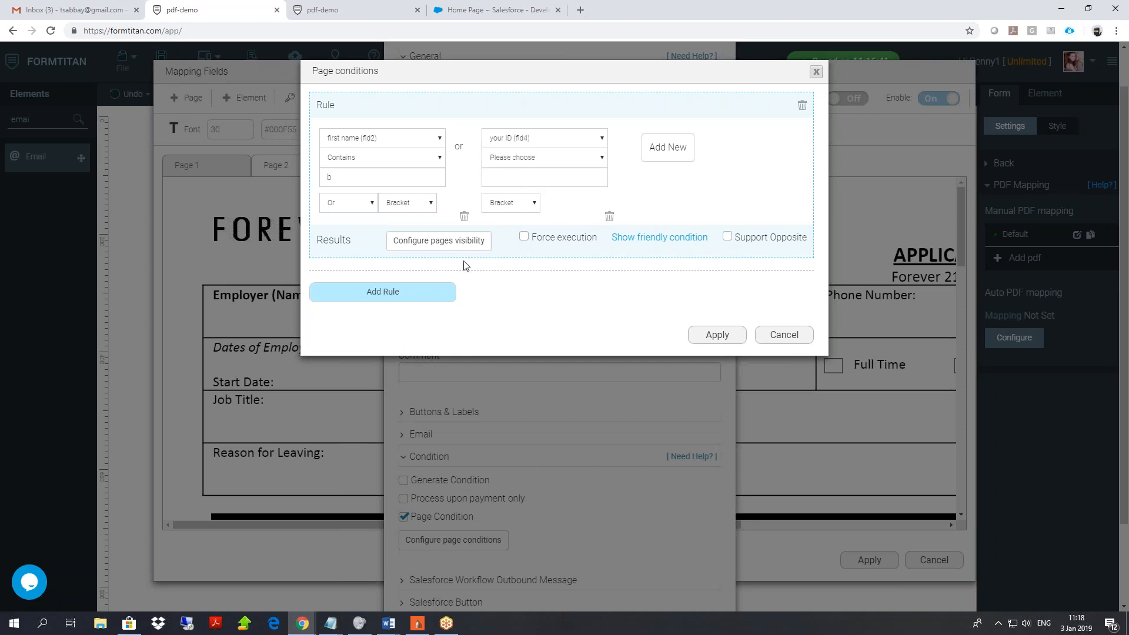
# Set page visibility to hide Page 1 and show Page 2, then cancel the dialog.
pyautogui.click(458, 242)
pyautogui.click(761, 166)
pyautogui.click(746, 198)
pyautogui.click(749, 194)
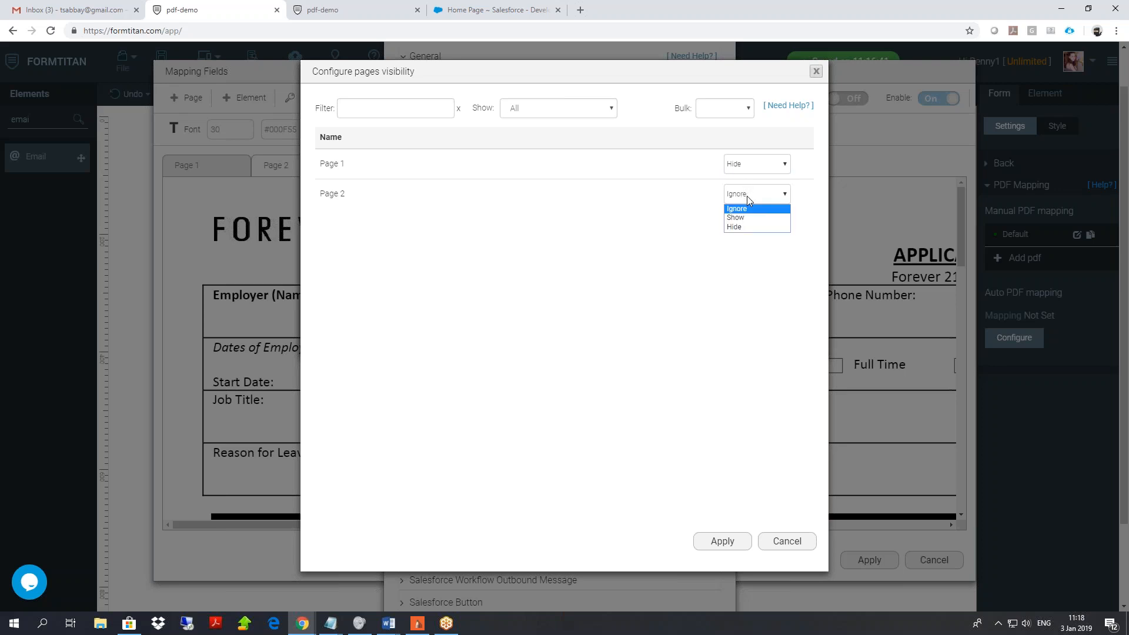
pyautogui.click(747, 217)
pyautogui.click(791, 541)
# Turn on Print page number with the 1, 2, 3 format and collapse the Condition options.
pyautogui.click(784, 336)
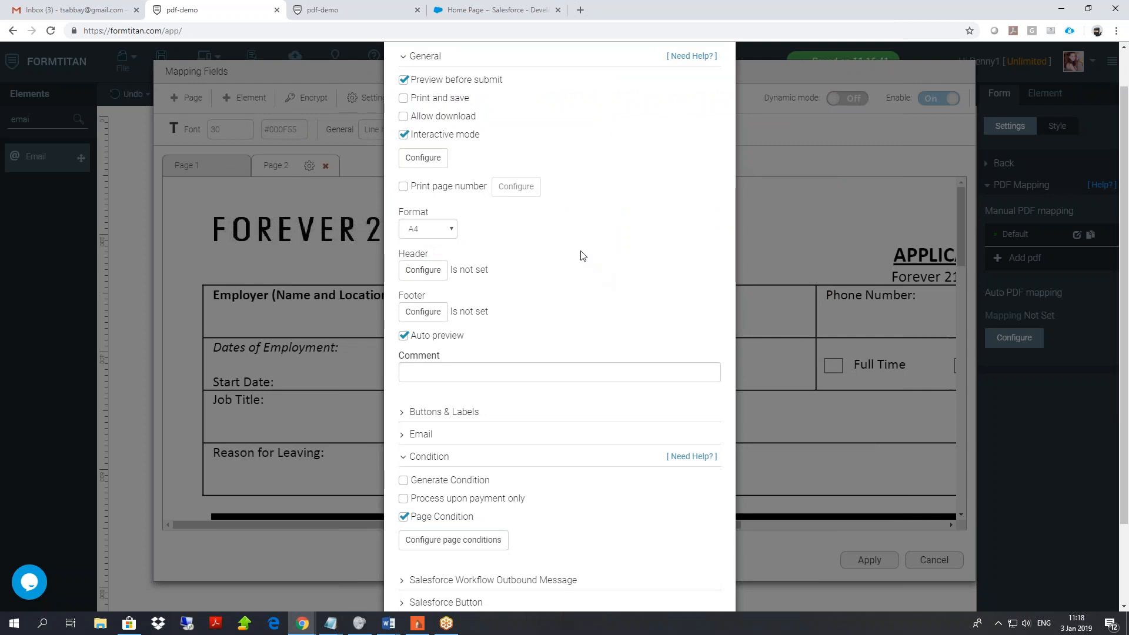
pyautogui.doubleClick(404, 251)
pyautogui.click(403, 186)
pyautogui.click(516, 186)
pyautogui.click(464, 154)
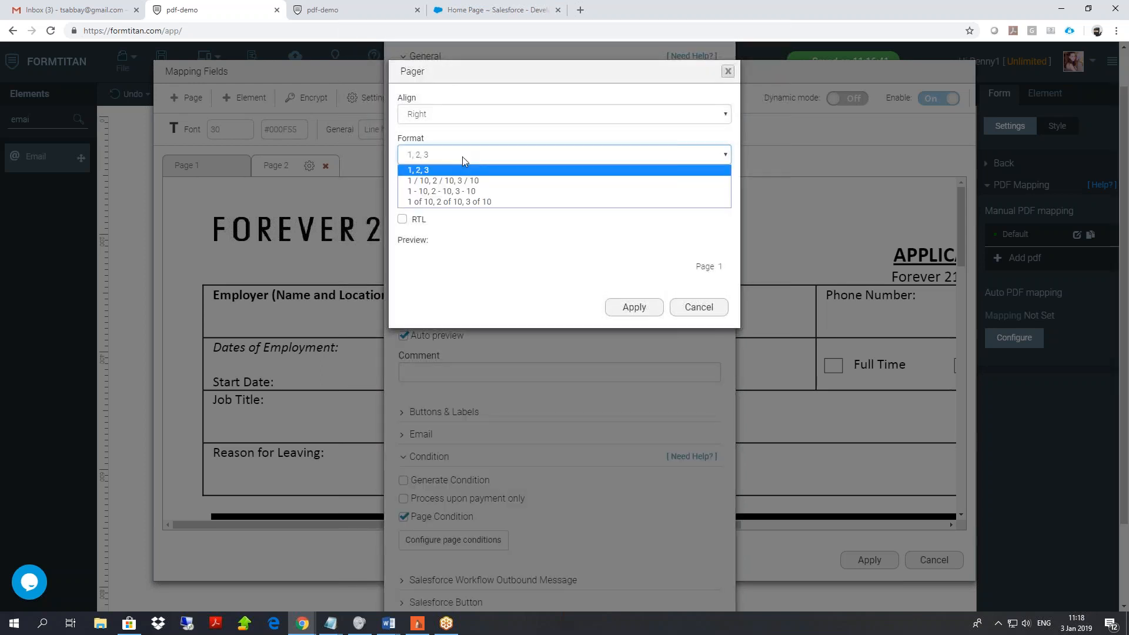
pyautogui.click(506, 103)
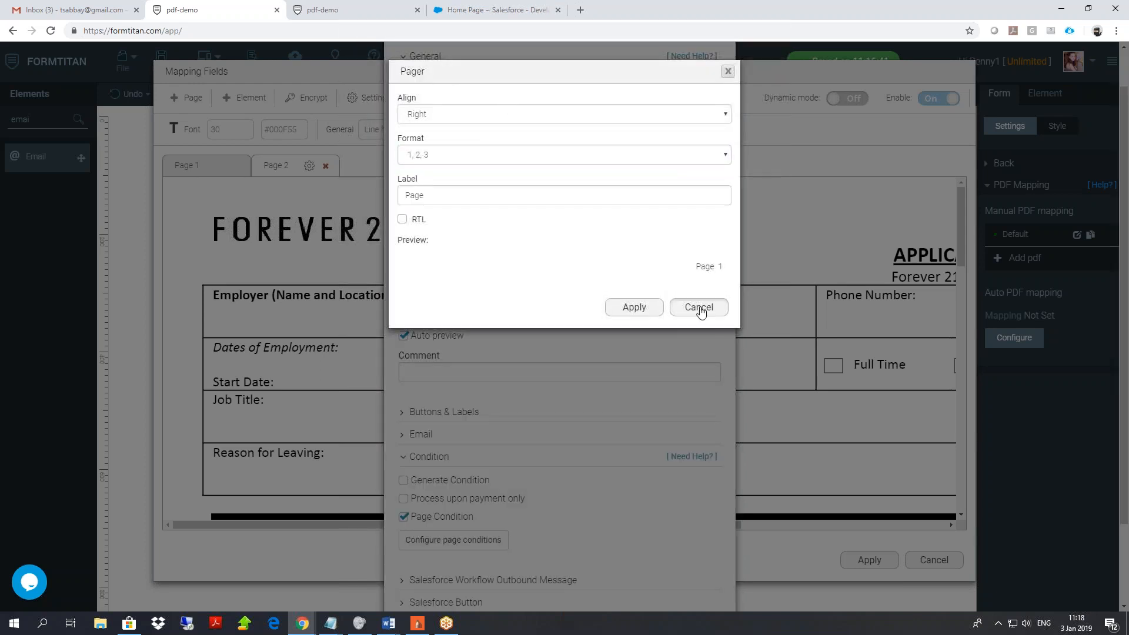
pyautogui.click(699, 309)
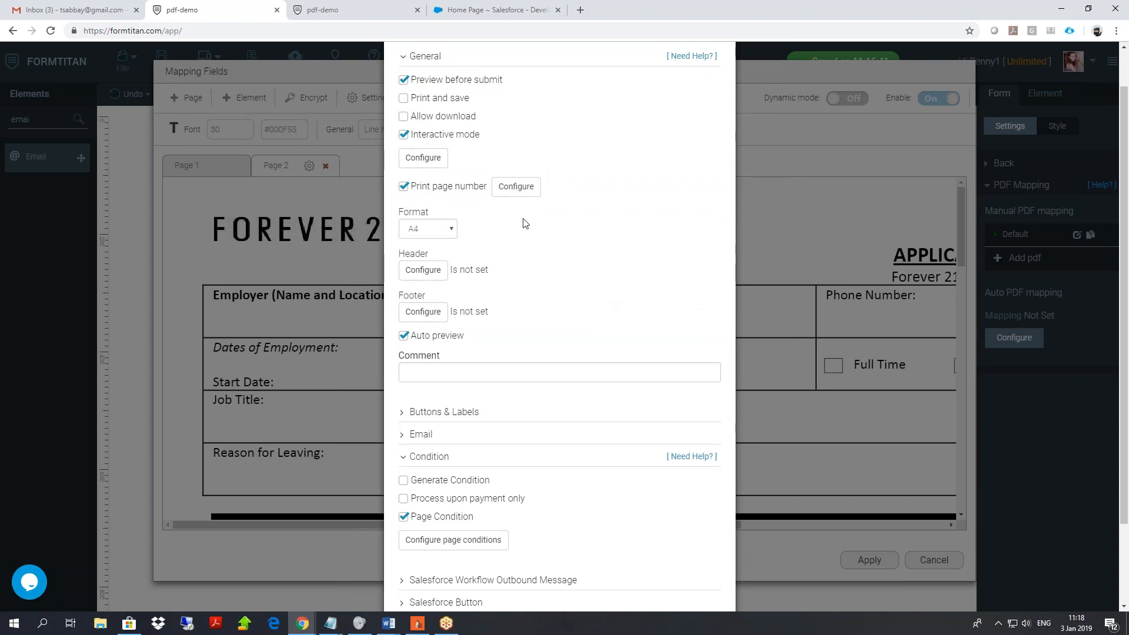
pyautogui.scroll(-3, 525, 223)
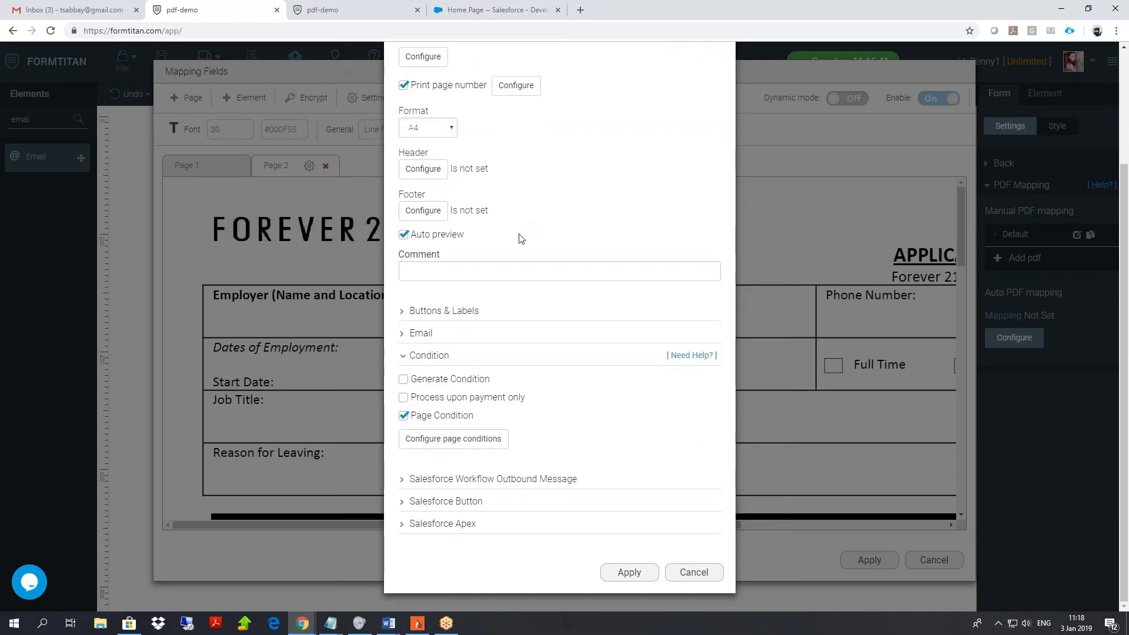
pyautogui.click(405, 355)
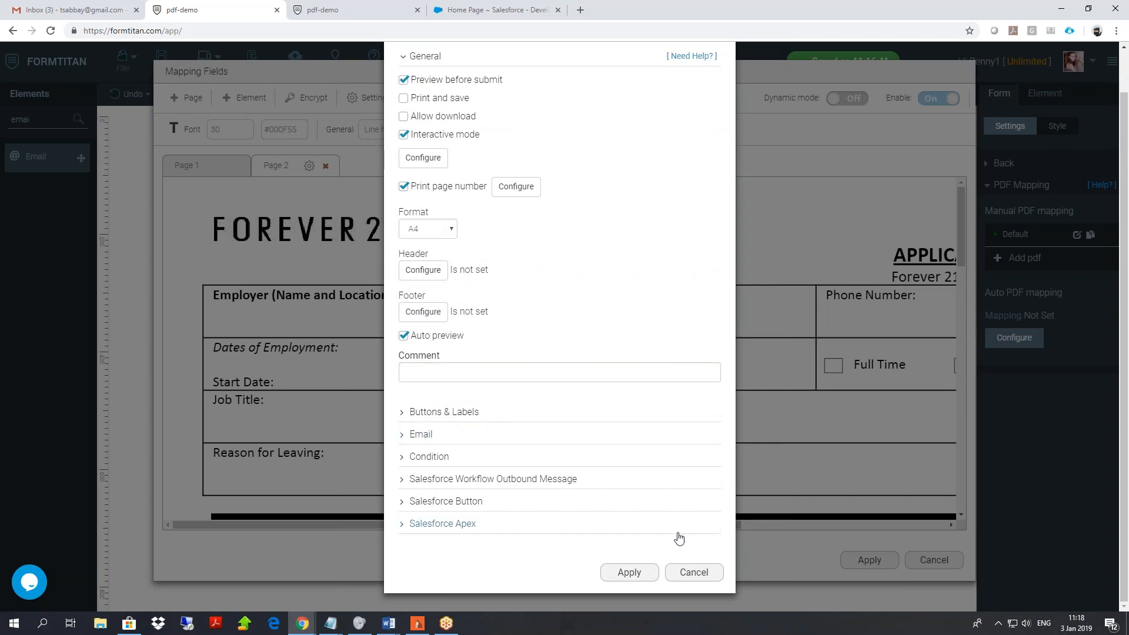
# Close the PDF dialogs and open the form's Salesforce integration settings.
pyautogui.click(711, 574)
pyautogui.click(933, 559)
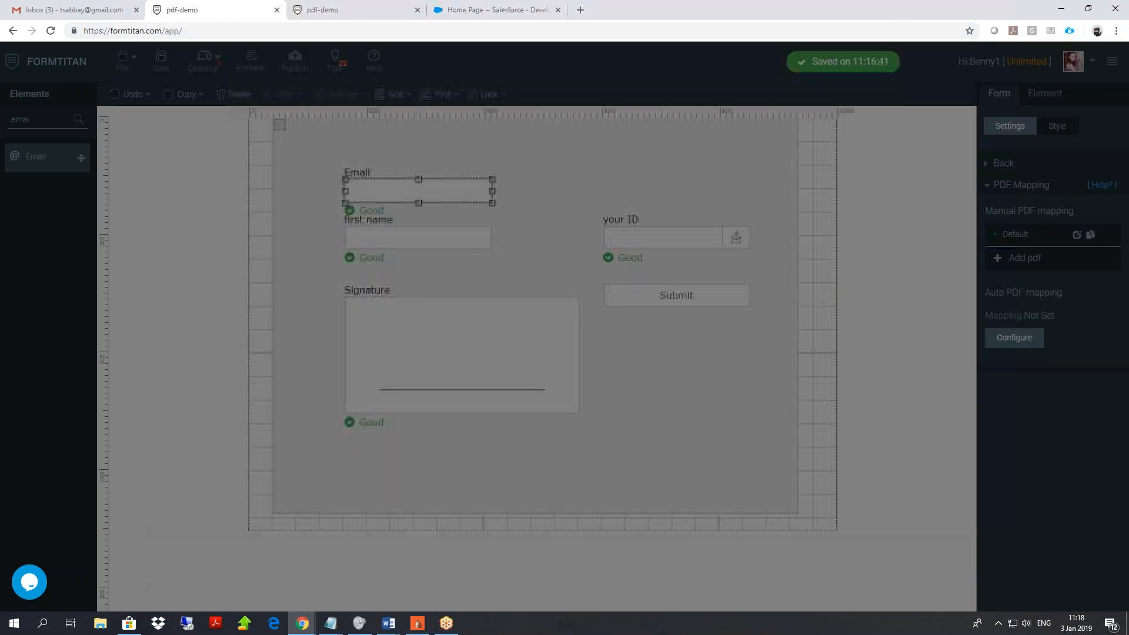
pyautogui.click(366, 144)
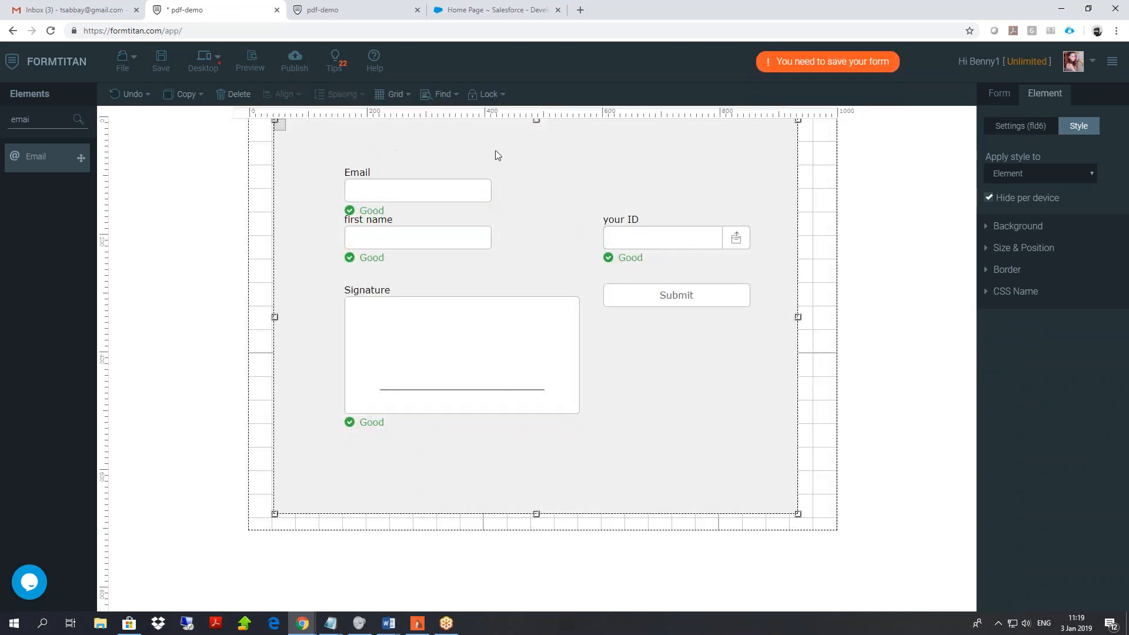
pyautogui.click(809, 214)
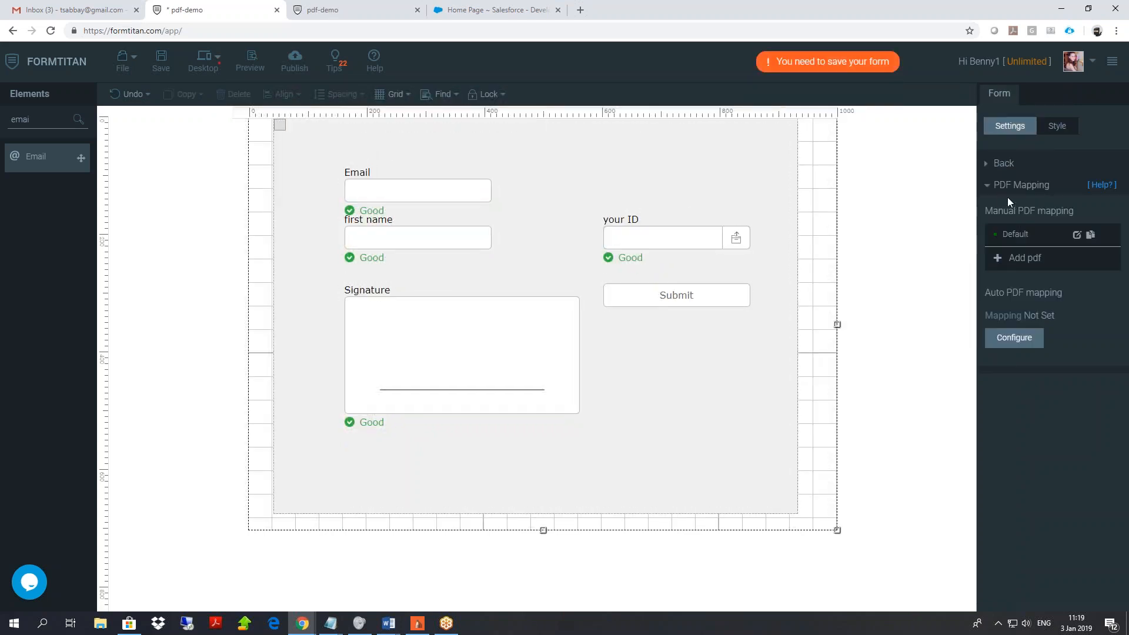
pyautogui.click(1053, 273)
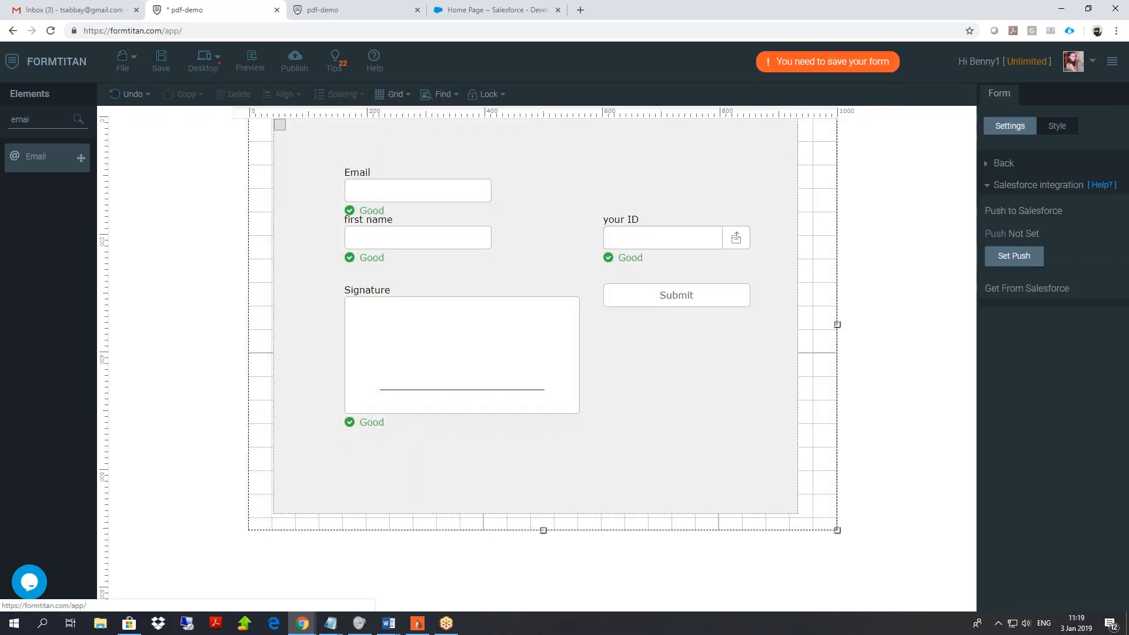
# Add a Salesforce push to the Attachment object and expand its field mapping.
pyautogui.click(1016, 257)
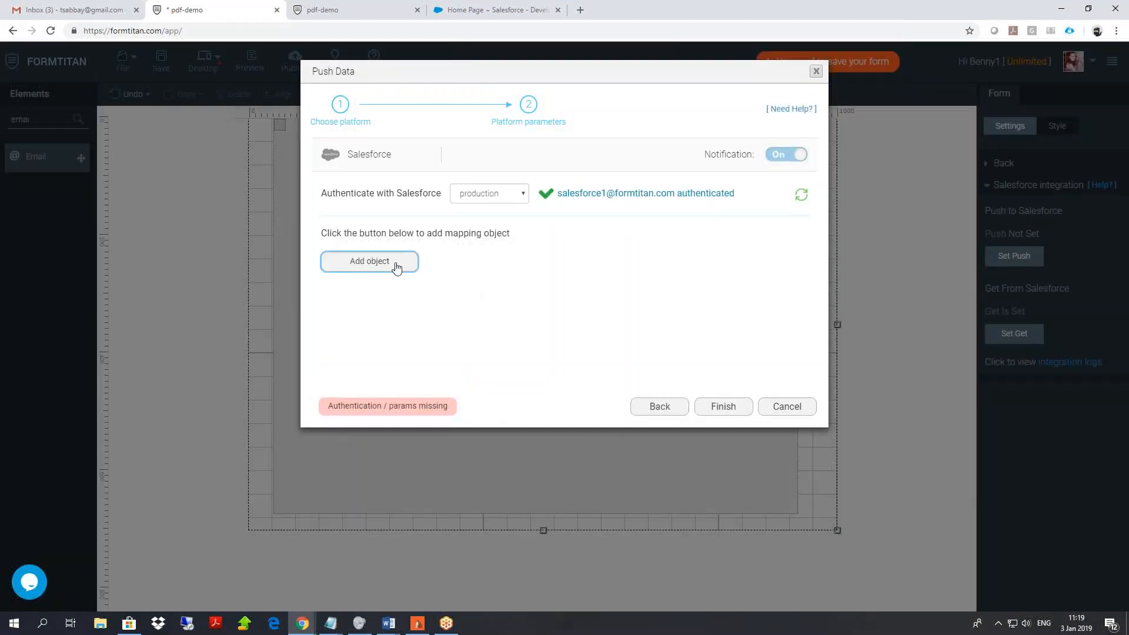
pyautogui.click(395, 266)
pyautogui.click(402, 147)
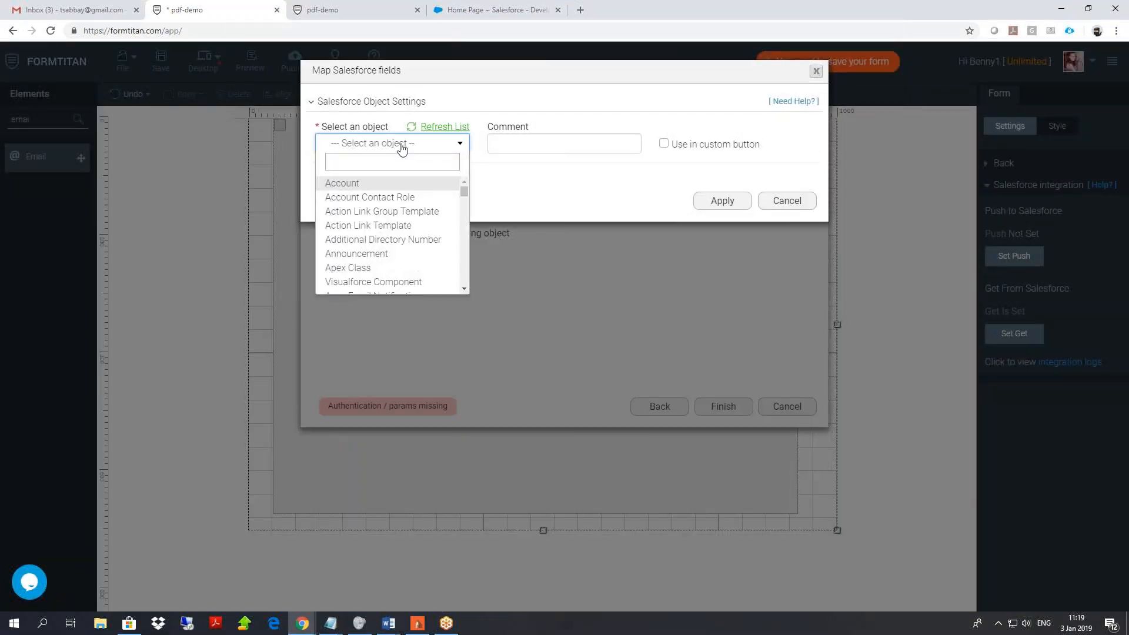
pyautogui.write('att')
pyautogui.click(356, 184)
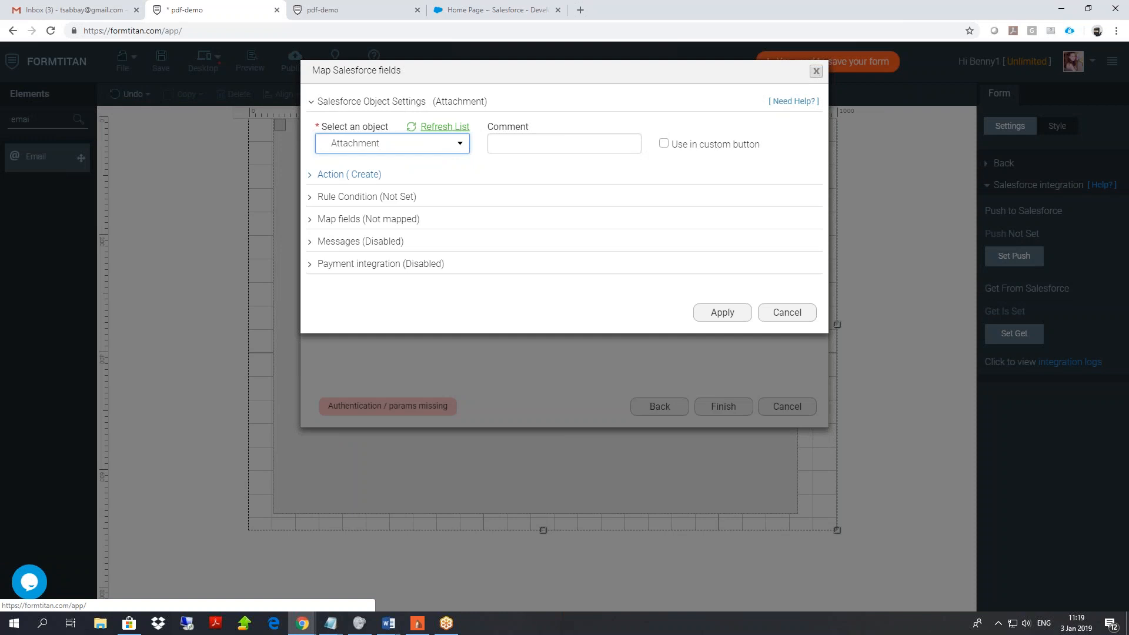
pyautogui.click(363, 226)
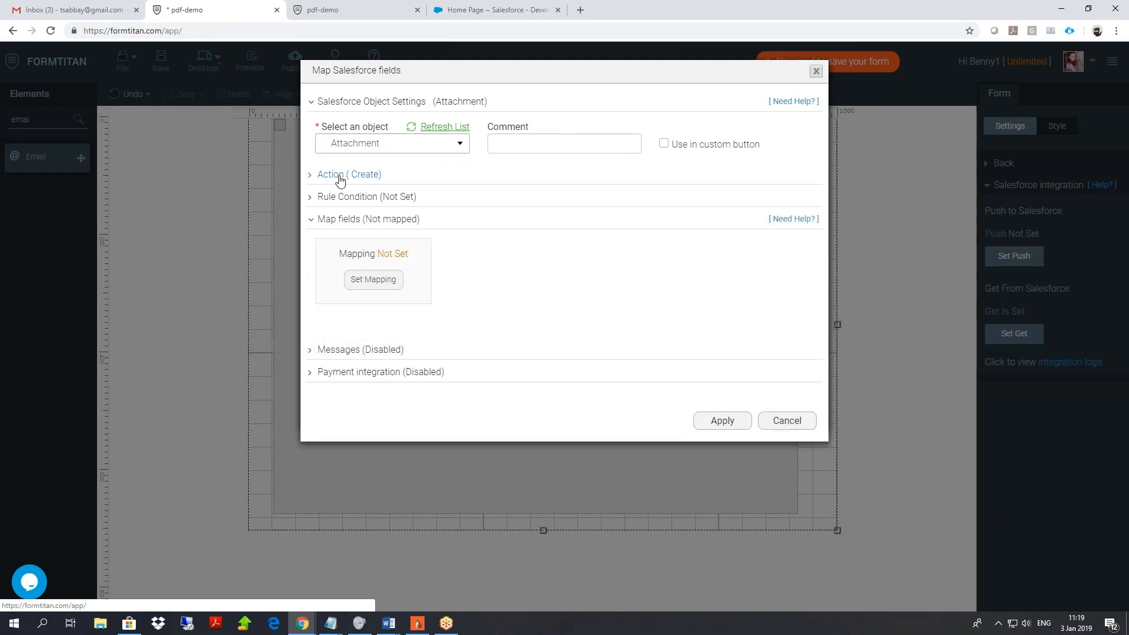
# In the Salesforce field mapping, set Parent ID to a fixed Other value.
pyautogui.click(378, 281)
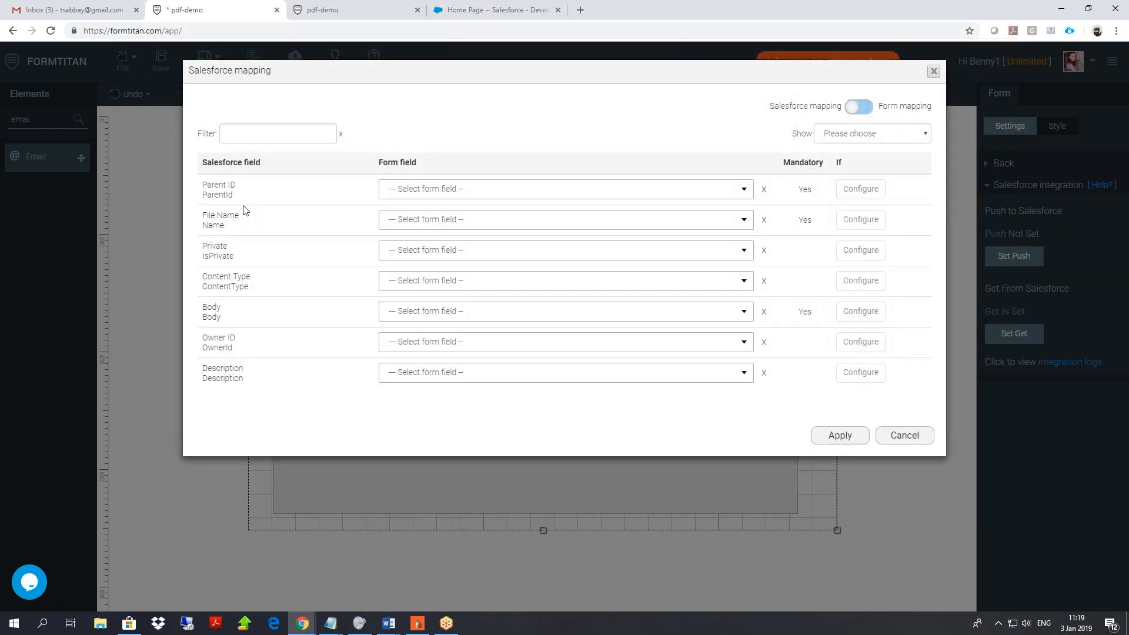
pyautogui.click(406, 190)
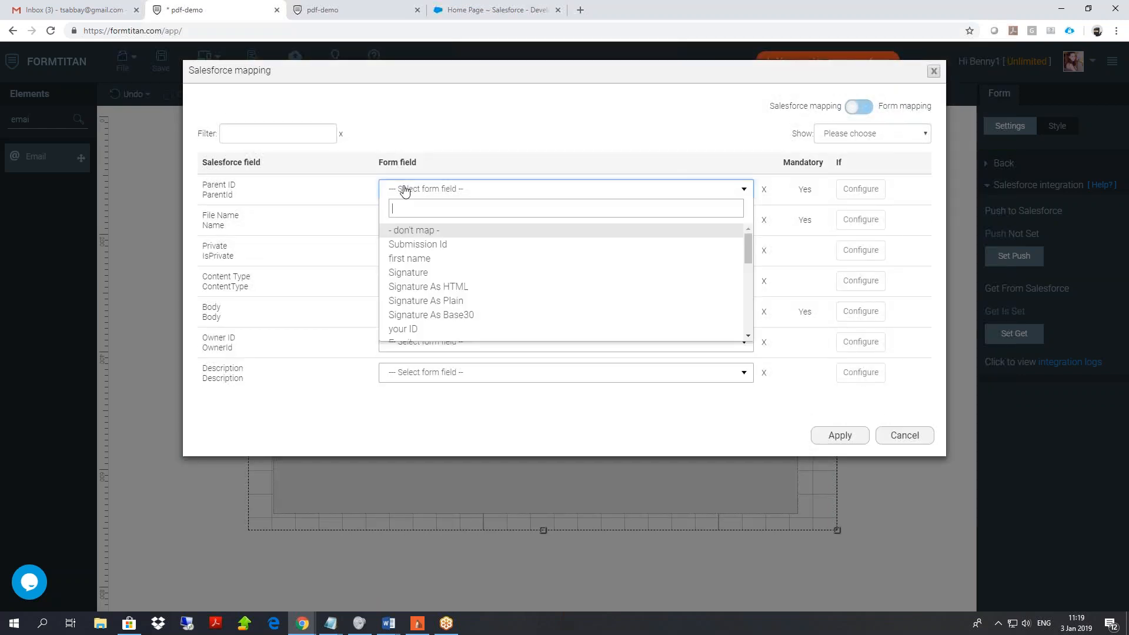
pyautogui.write('other')
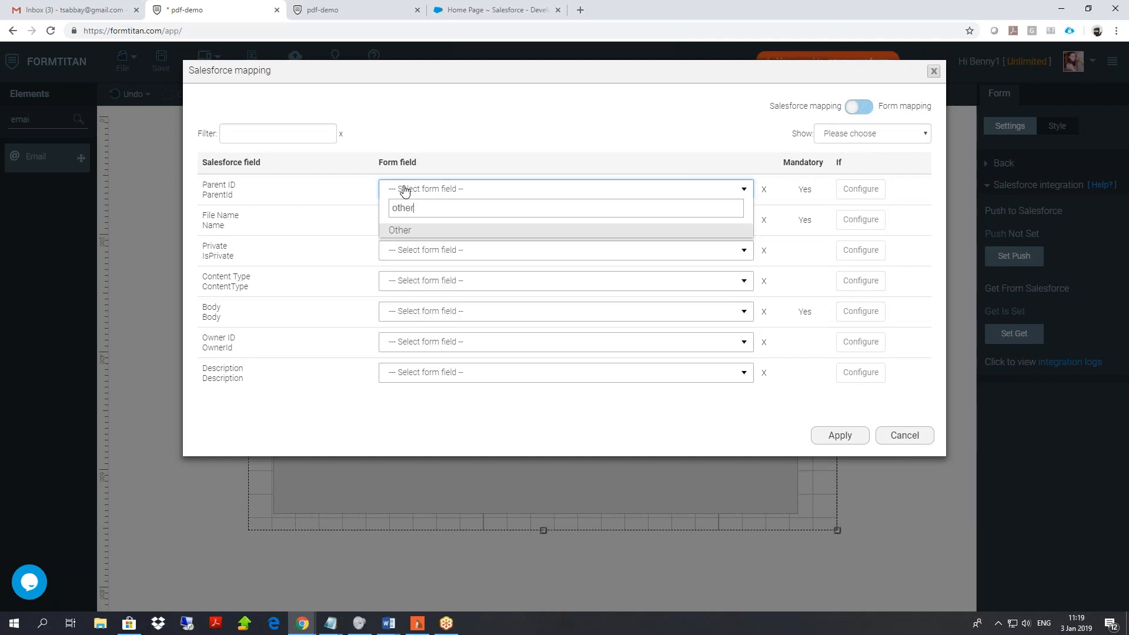
pyautogui.click(428, 231)
pyautogui.click(662, 188)
pyautogui.write('12')
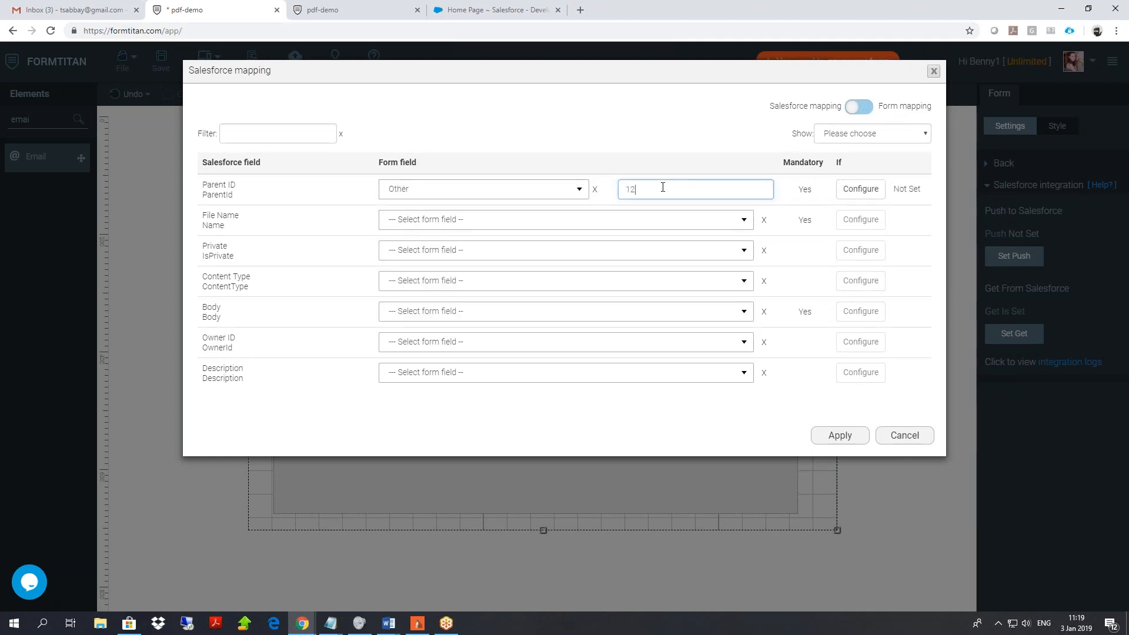
pyautogui.write('32232323')
pyautogui.tripleClick(207, 312)
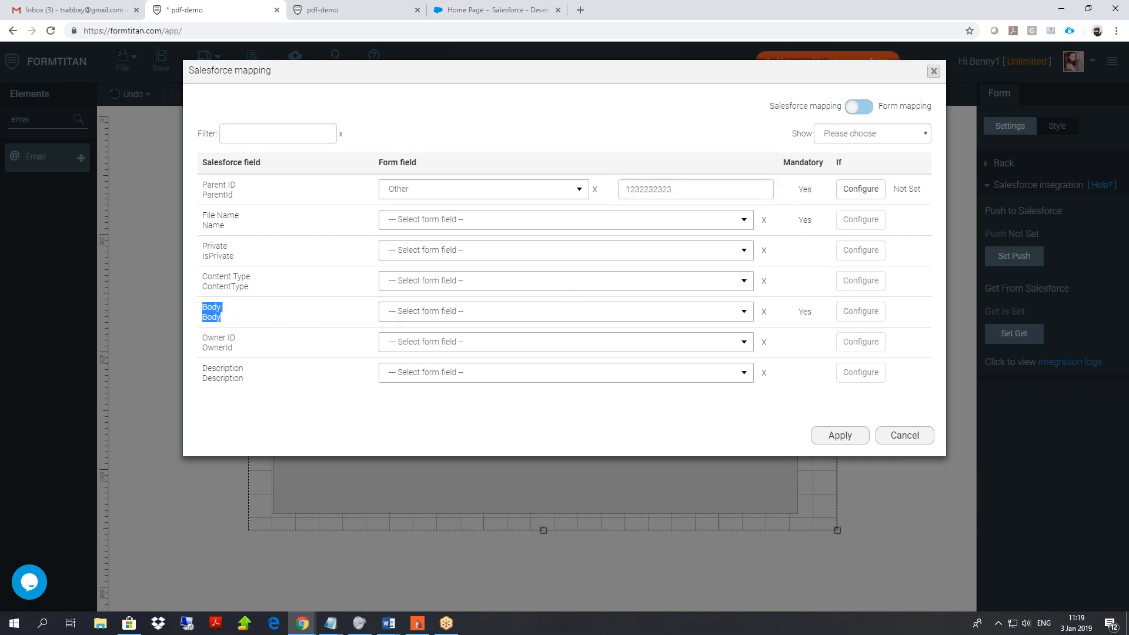
# Map Body to PDF mapping, then cancel the field mapping unsaved.
pyautogui.click(416, 316)
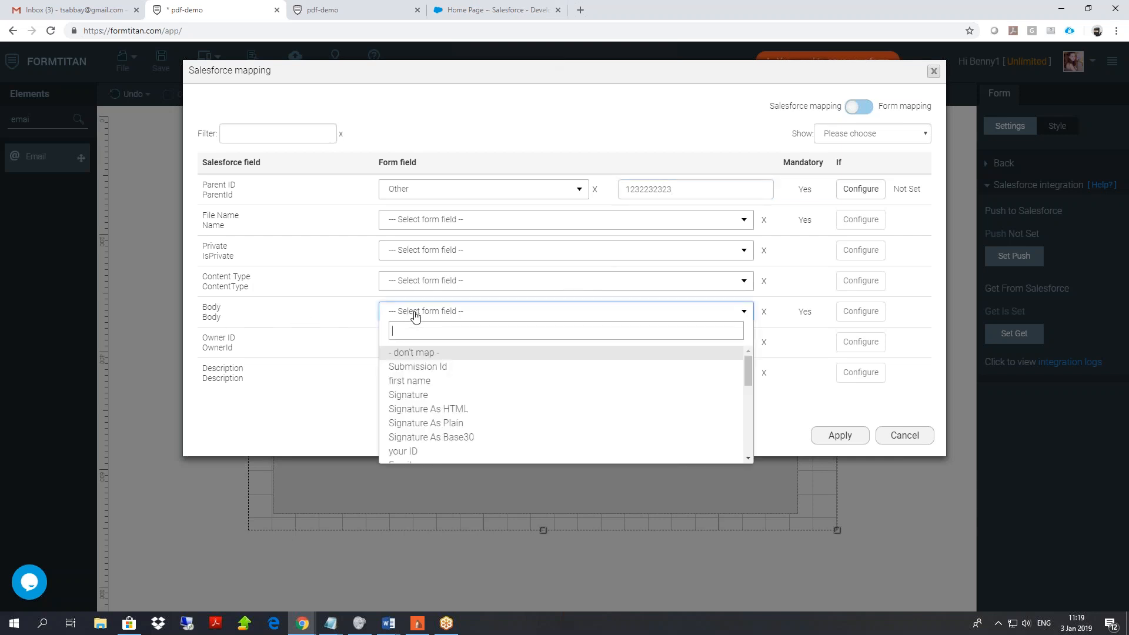
pyautogui.write('pdf')
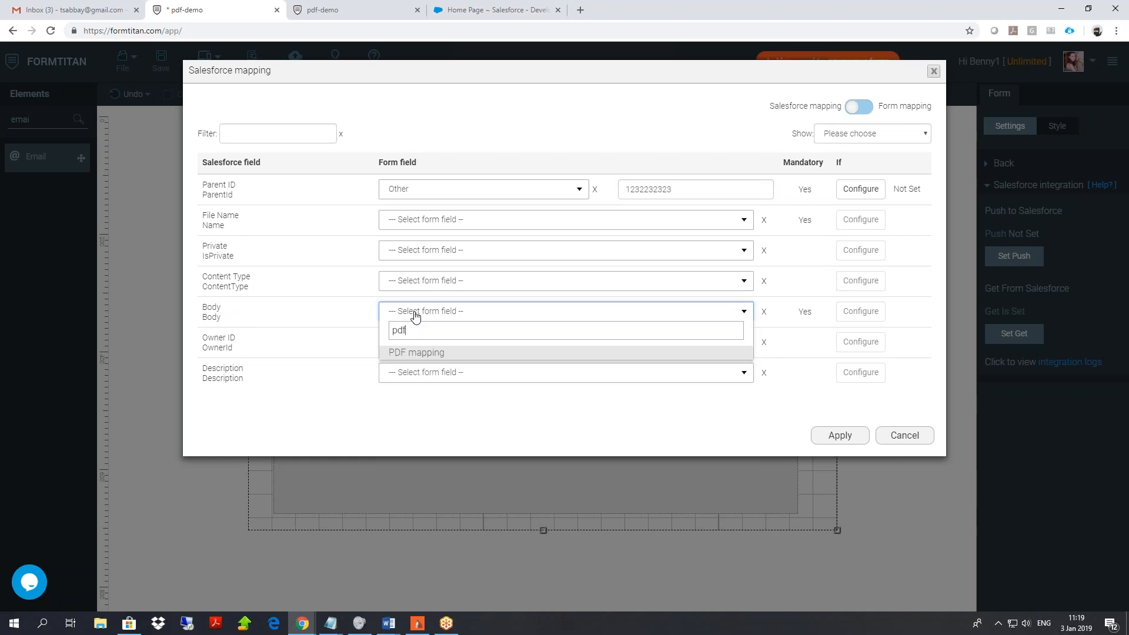
pyautogui.click(428, 352)
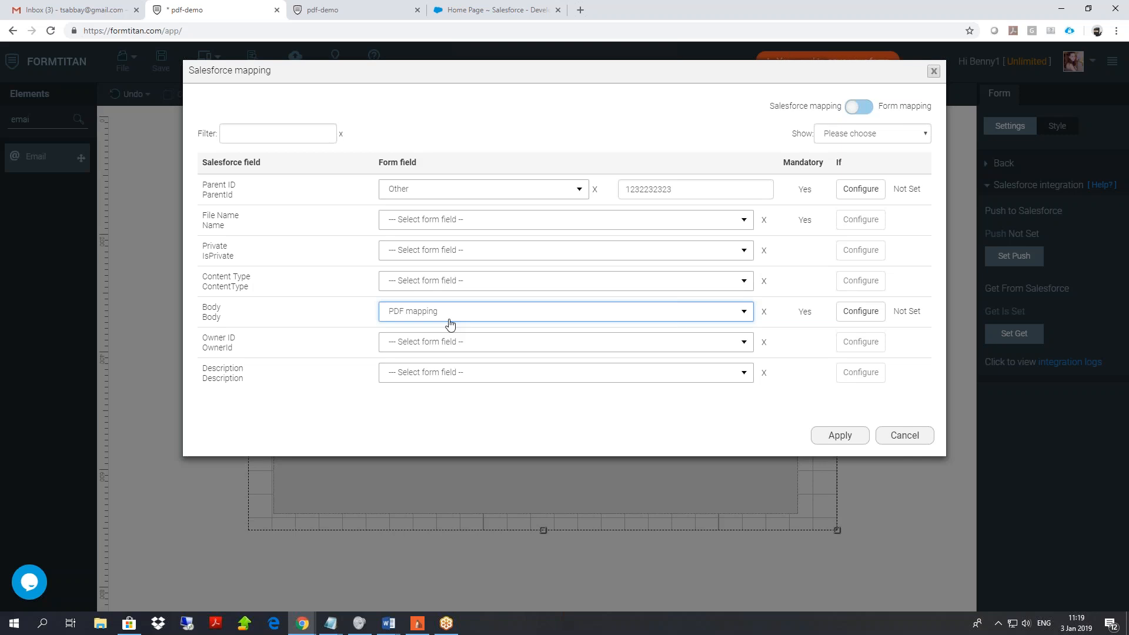
pyautogui.click(902, 435)
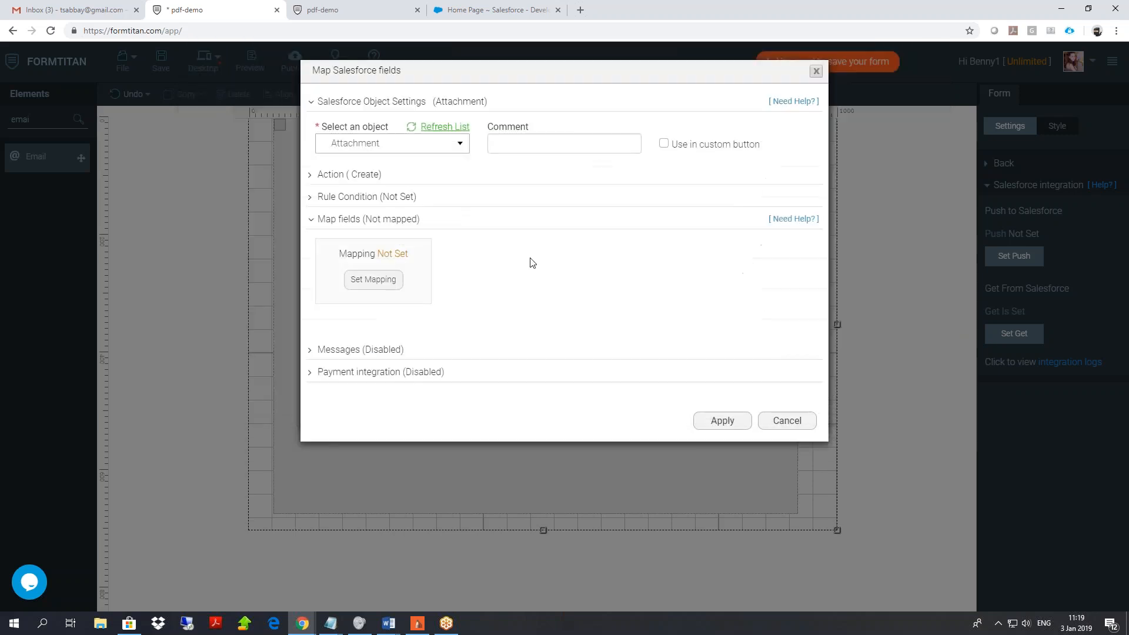
# Switch the push object to Content Version and open its field mapping.
pyautogui.click(409, 144)
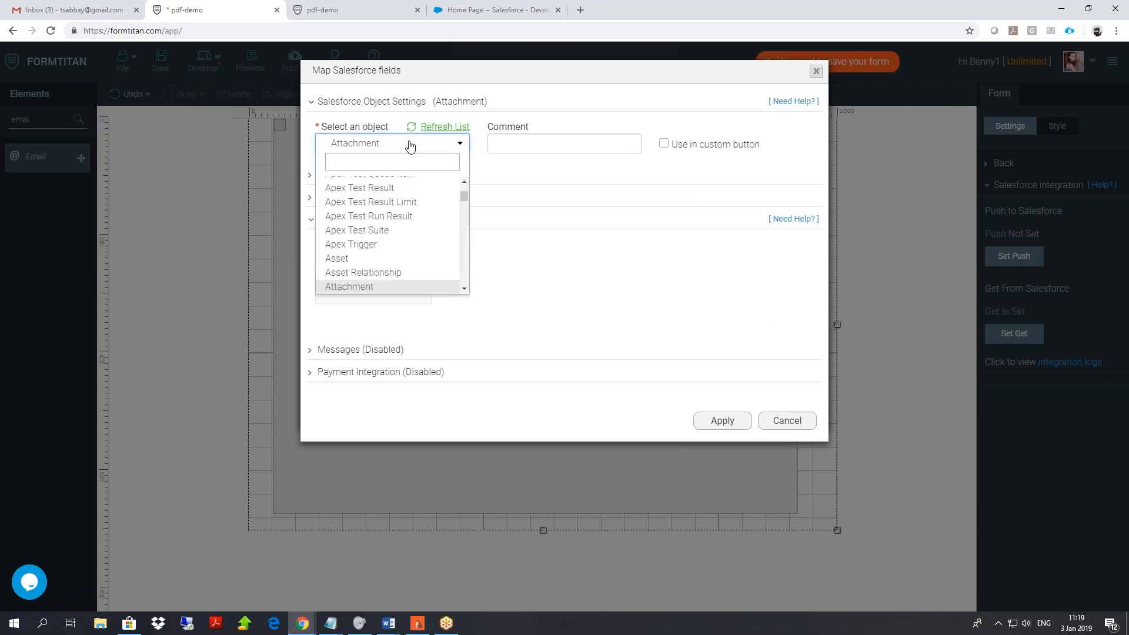
pyautogui.write('conte')
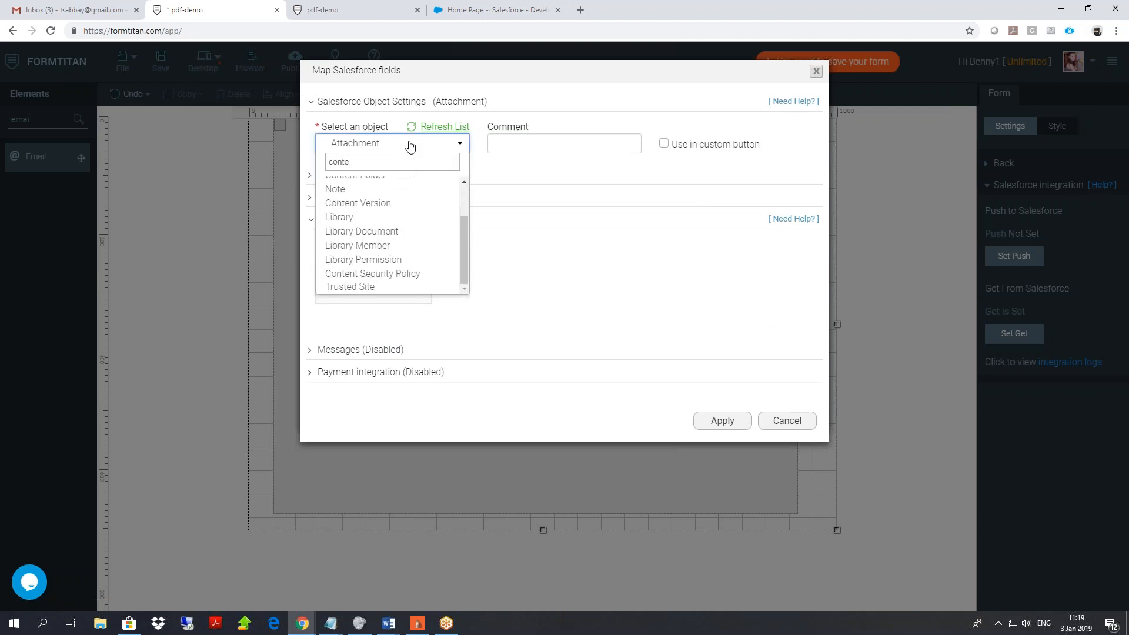
pyautogui.write('n')
pyautogui.press('BackSpace')
pyautogui.press('BackSpace')
pyautogui.press('BackSpace')
pyautogui.press('BackSpace')
pyautogui.press('BackSpace')
pyautogui.press('BackSpace')
pyautogui.write('conten')
pyautogui.click(395, 205)
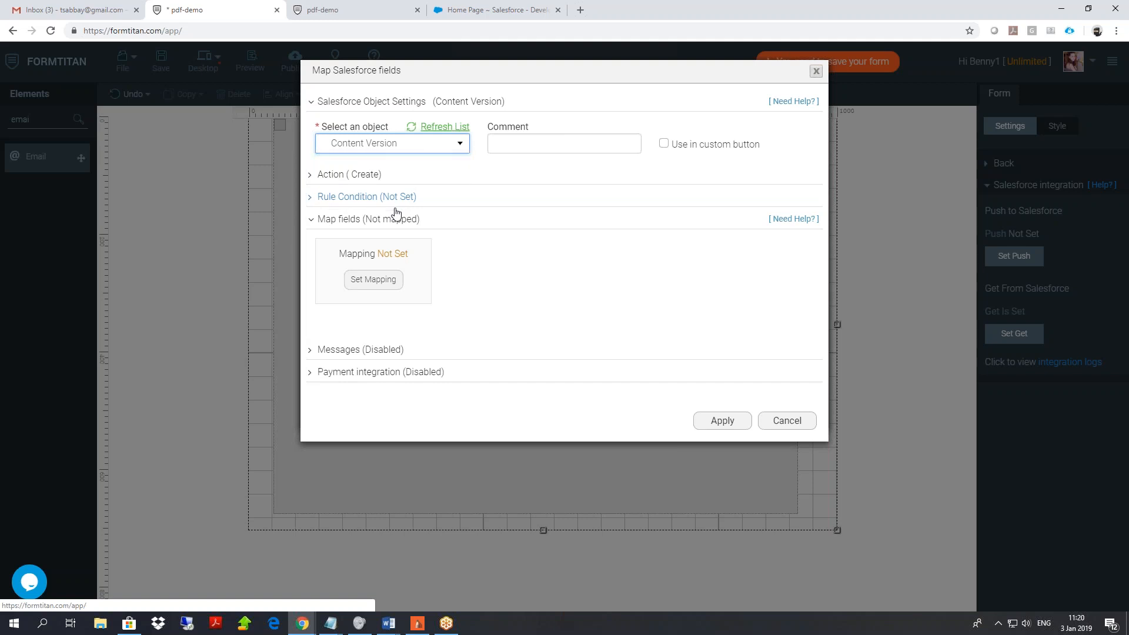
pyautogui.click(373, 279)
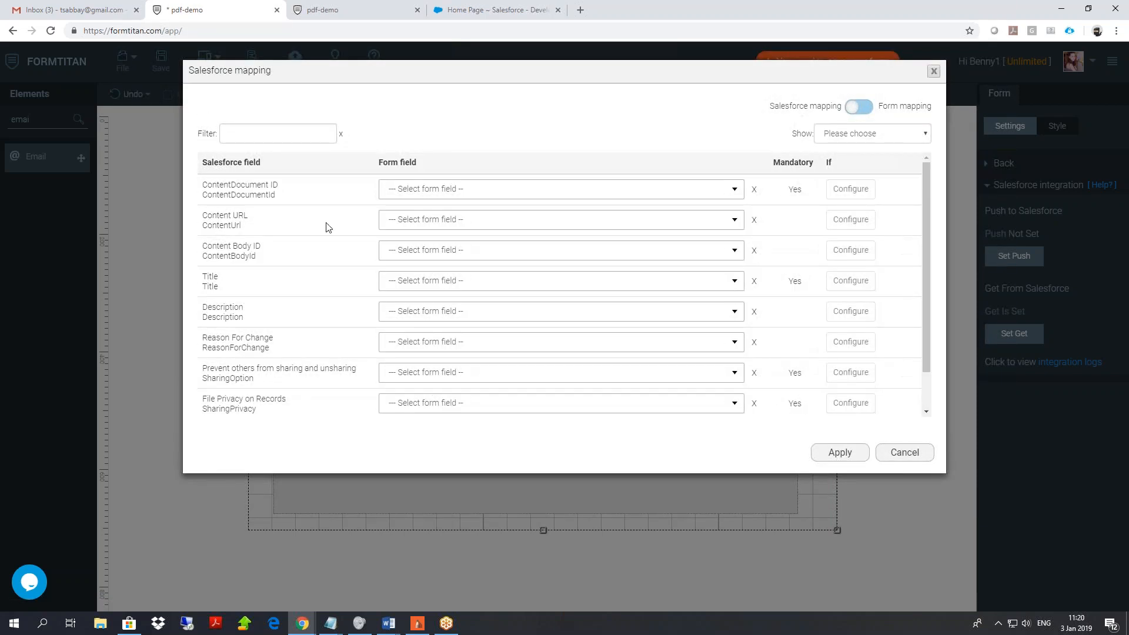
# Filter the Salesforce fields and map Version Data to PDF mapping.
pyautogui.click(274, 134)
pyautogui.write('fir')
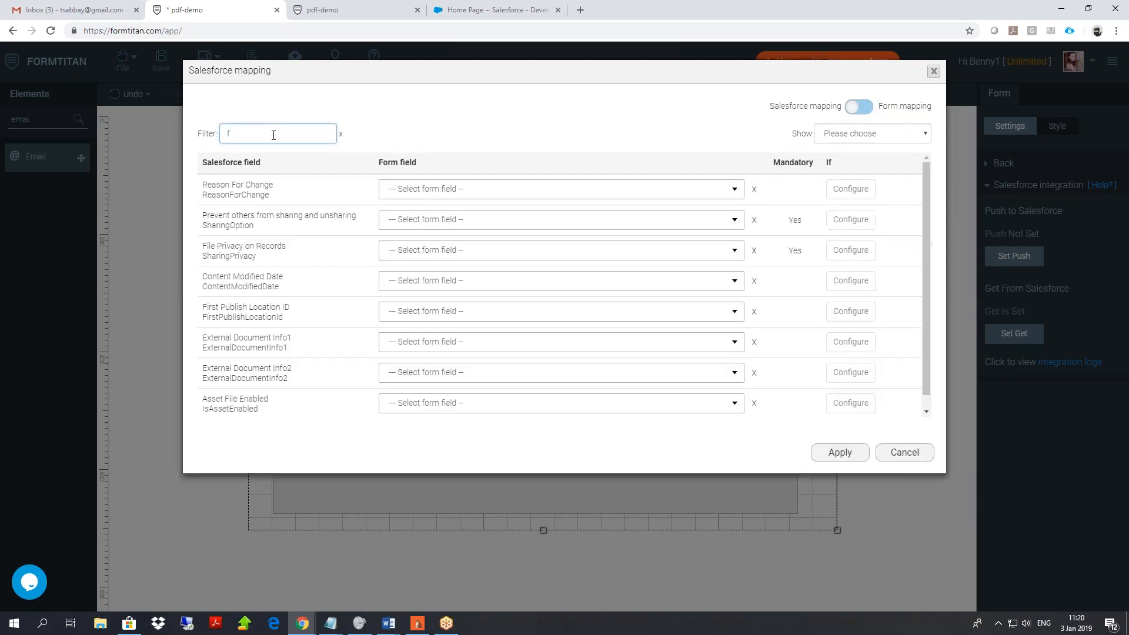
pyautogui.click(436, 197)
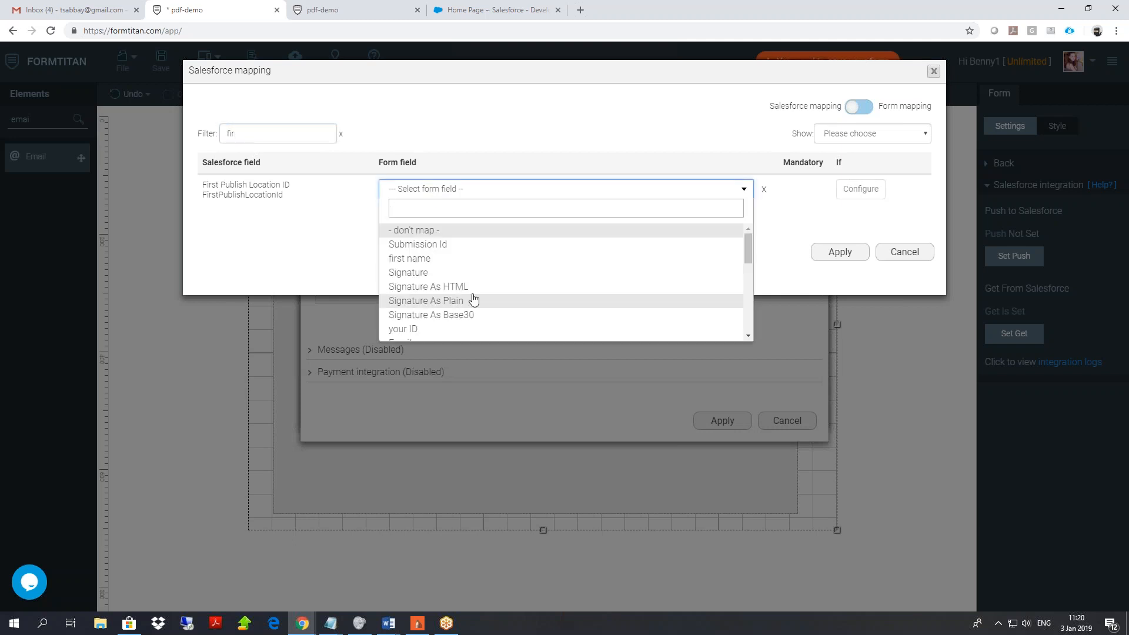
pyautogui.click(294, 142)
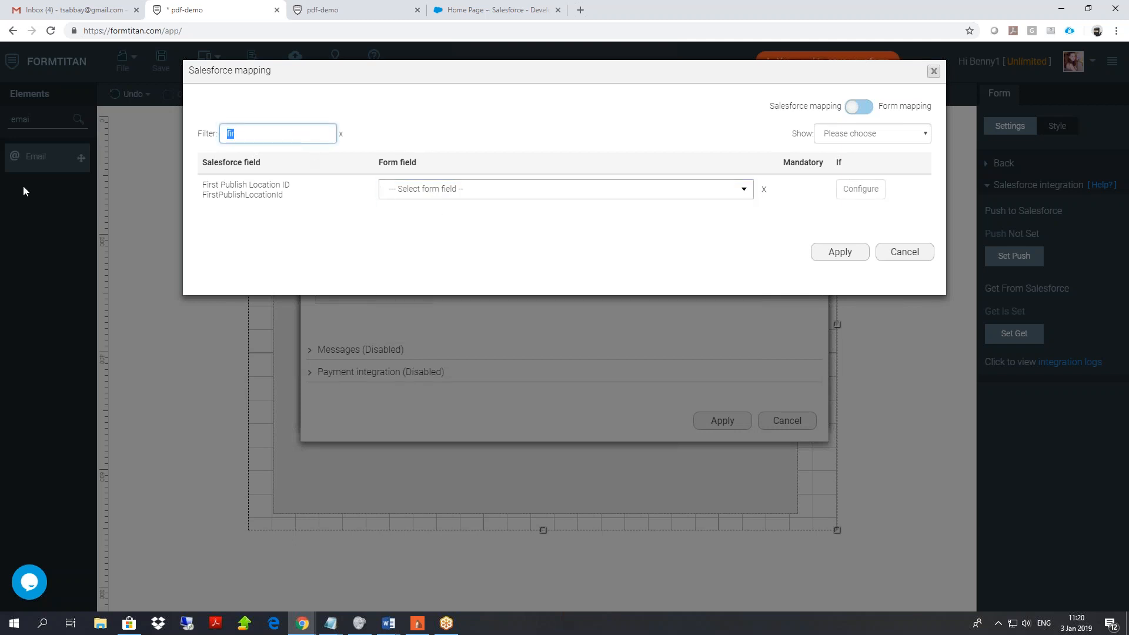
pyautogui.write('versio')
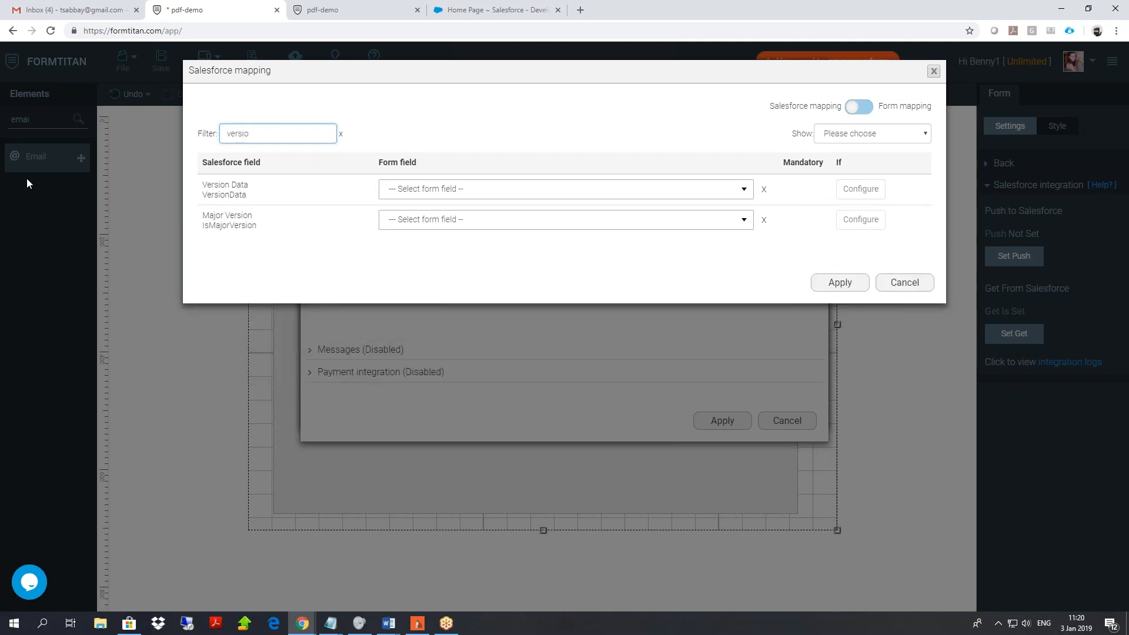
pyautogui.click(464, 188)
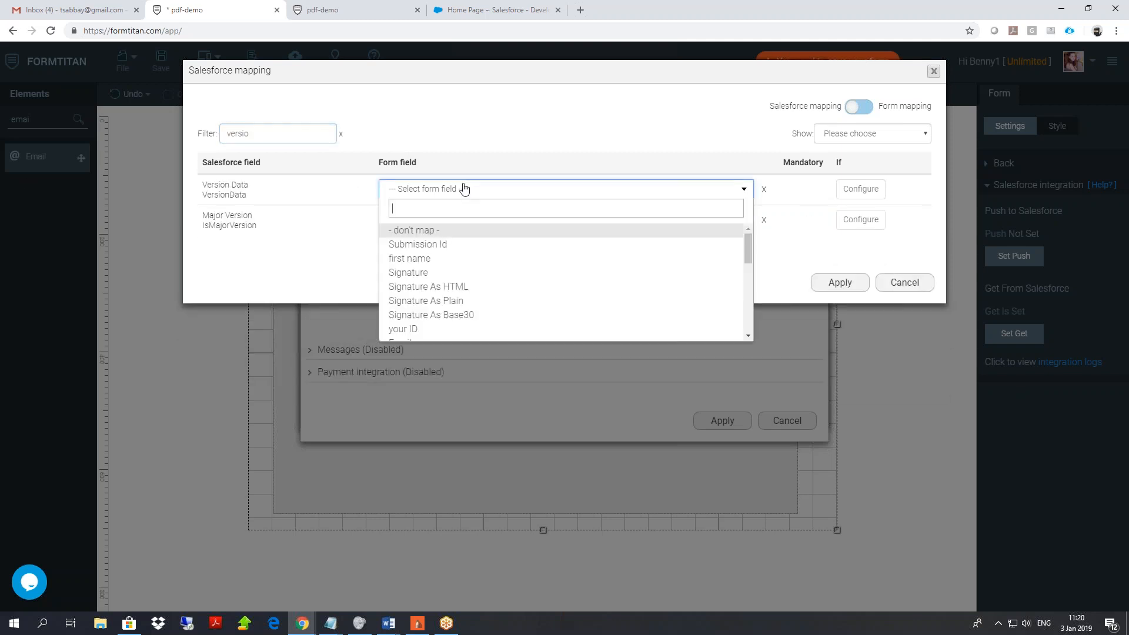
pyautogui.write('pdf')
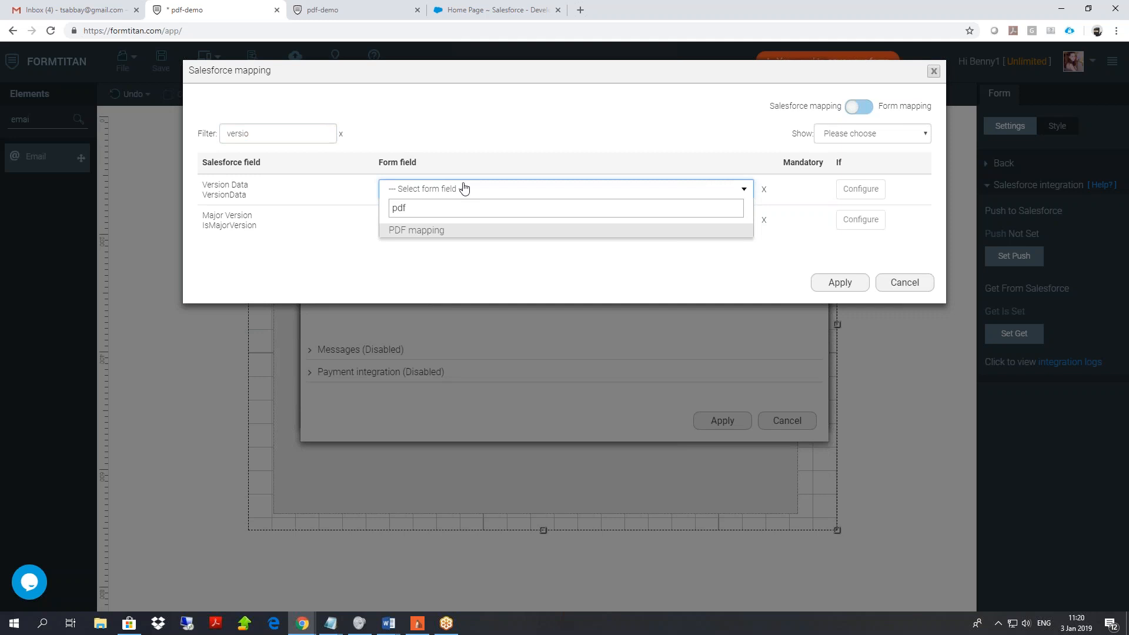
pyautogui.click(431, 231)
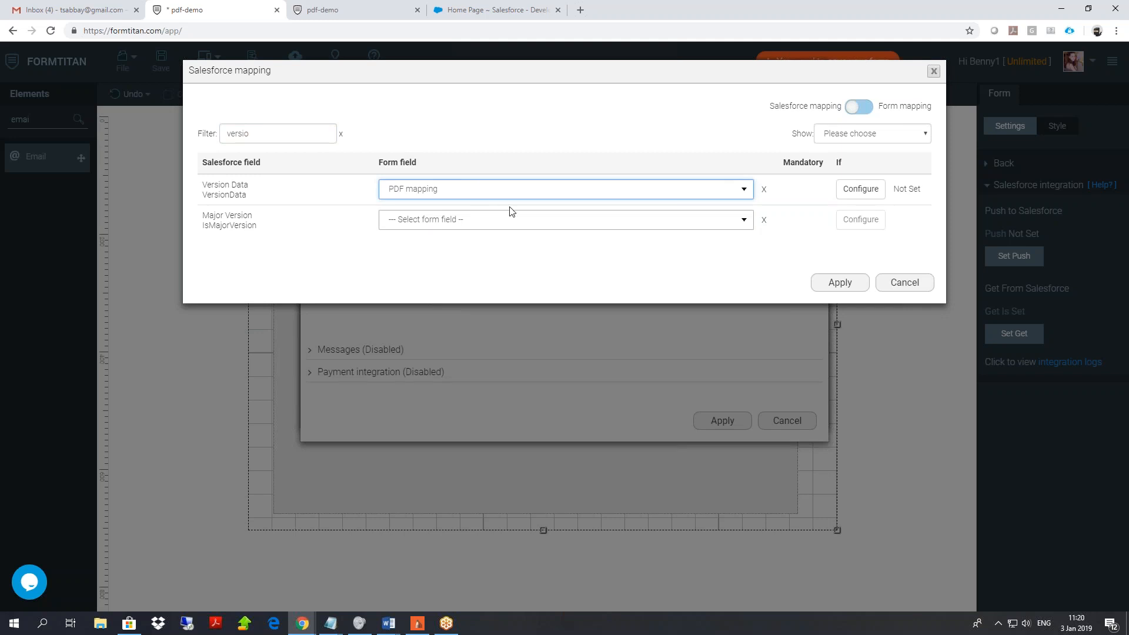
pyautogui.click(428, 190)
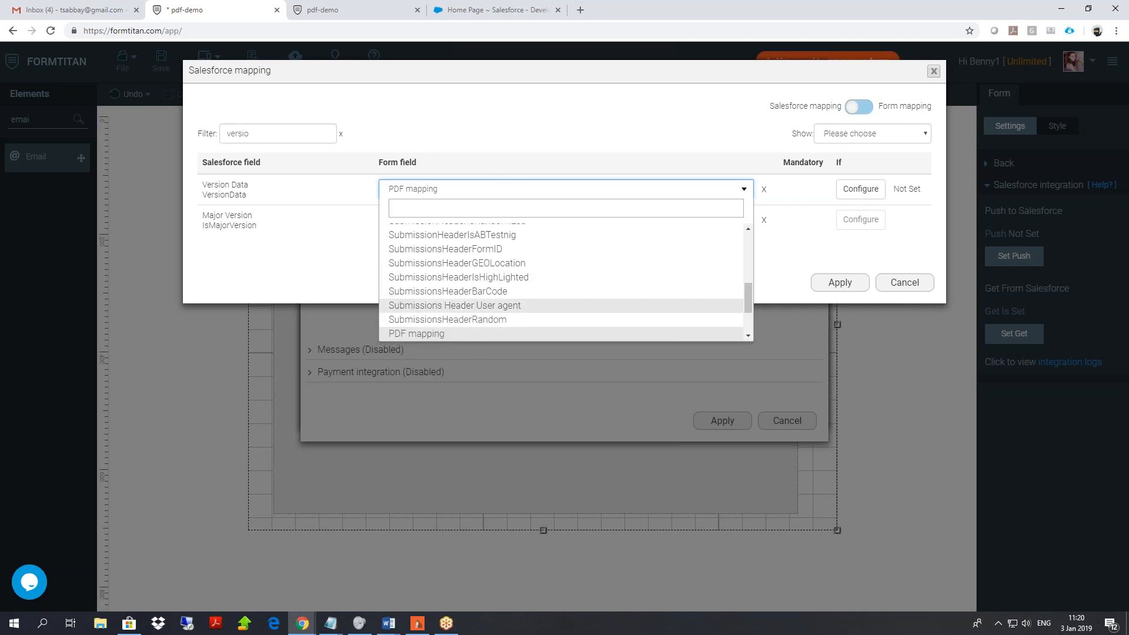
pyautogui.click(789, 263)
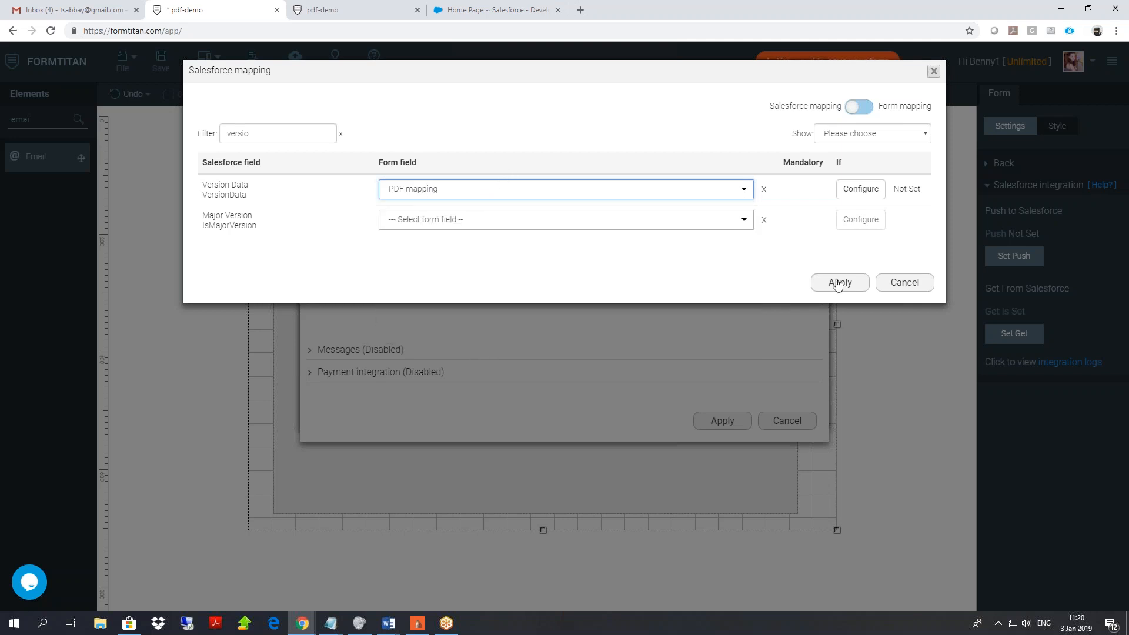
# Cancel out of all Salesforce push dialogs and show the form's settings categories.
pyautogui.click(901, 282)
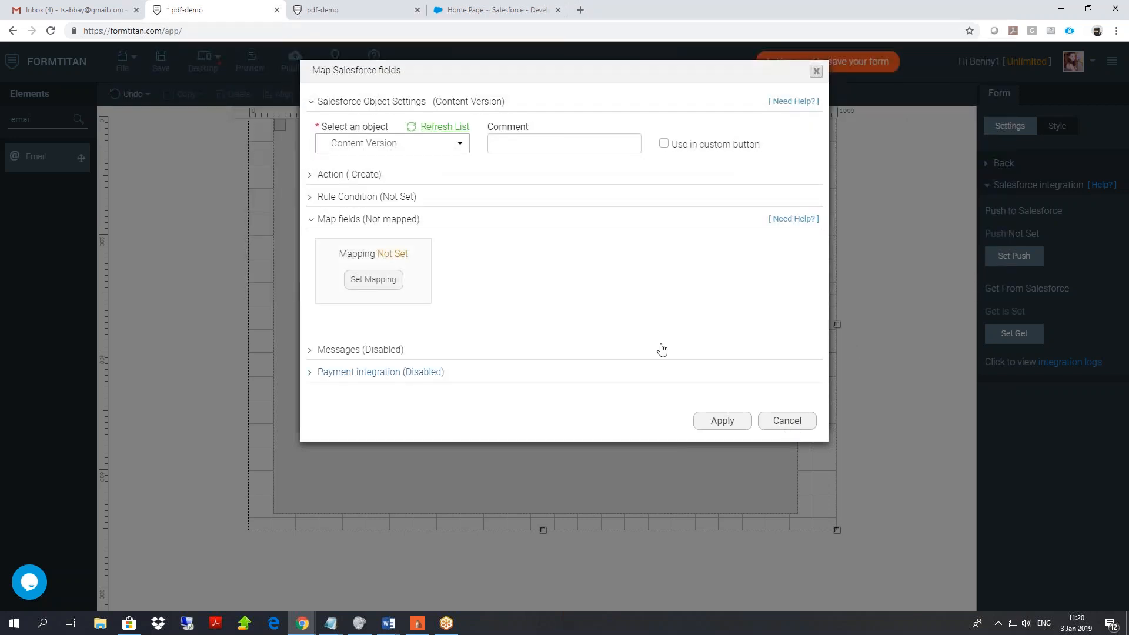
pyautogui.click(788, 421)
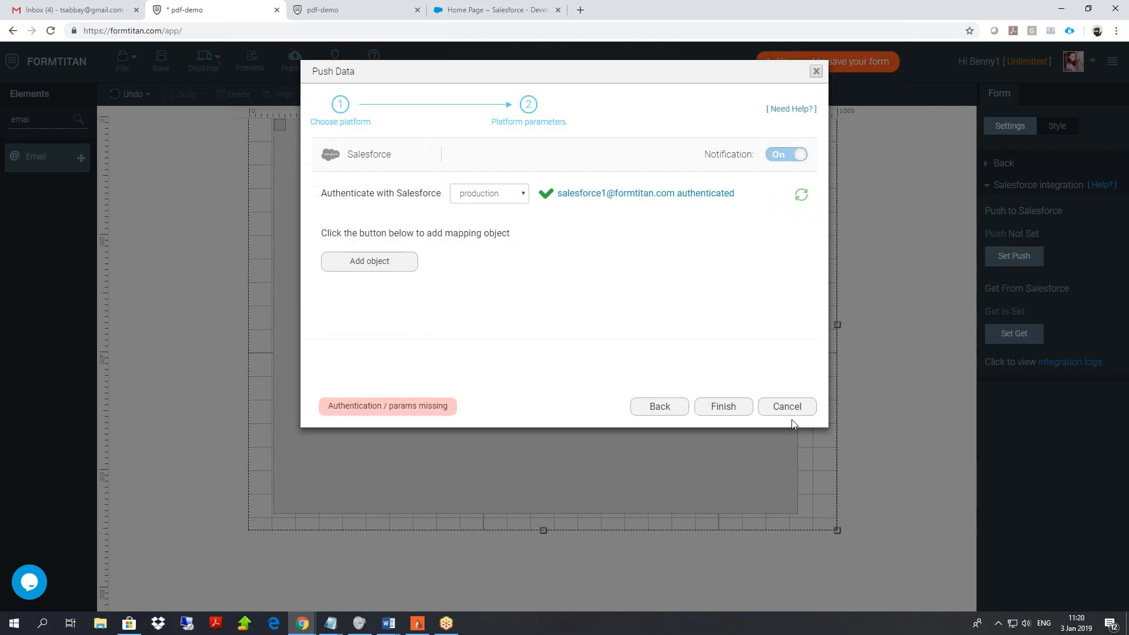
pyautogui.click(787, 408)
pyautogui.click(986, 184)
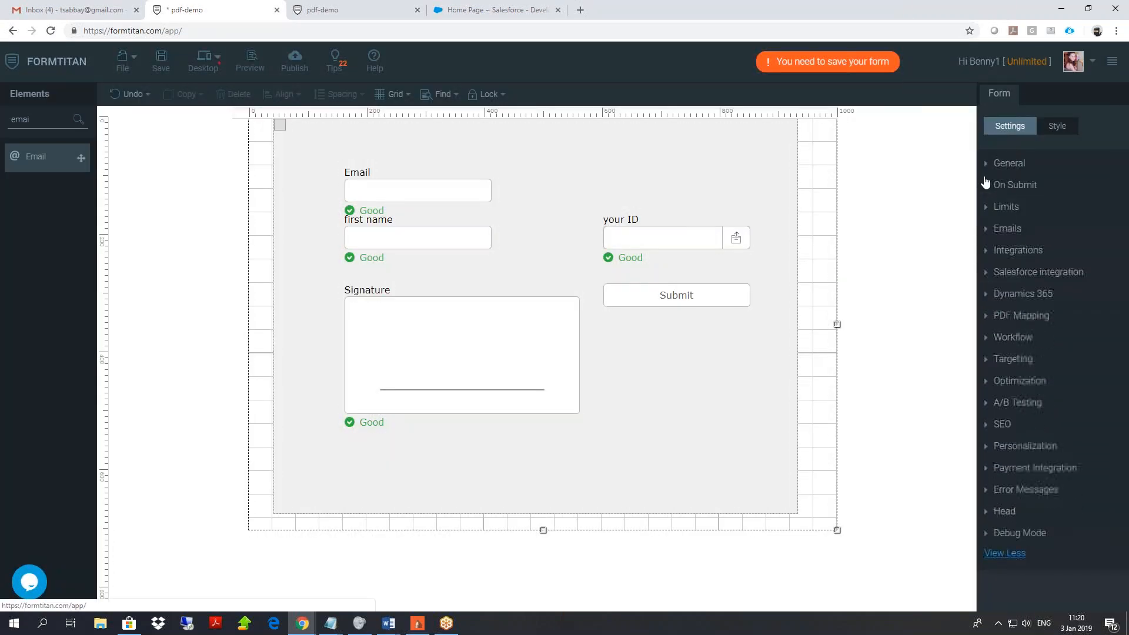
# Open the Default PDF mapping editor, zoom out to 70%, check the preview tab, then cancel.
pyautogui.click(1037, 313)
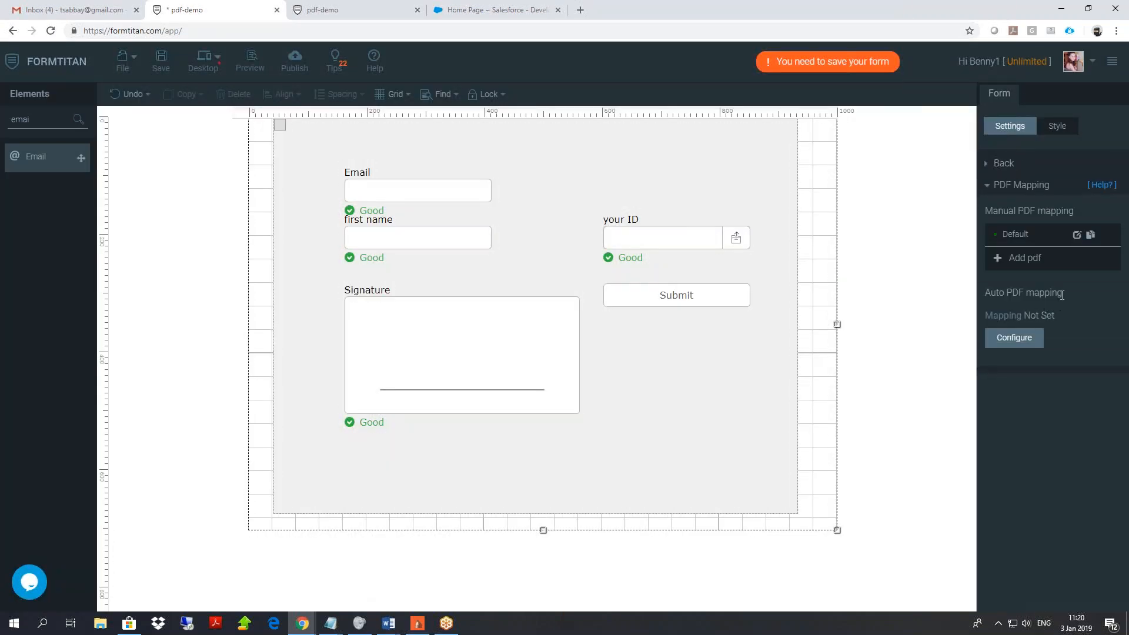
pyautogui.click(1076, 233)
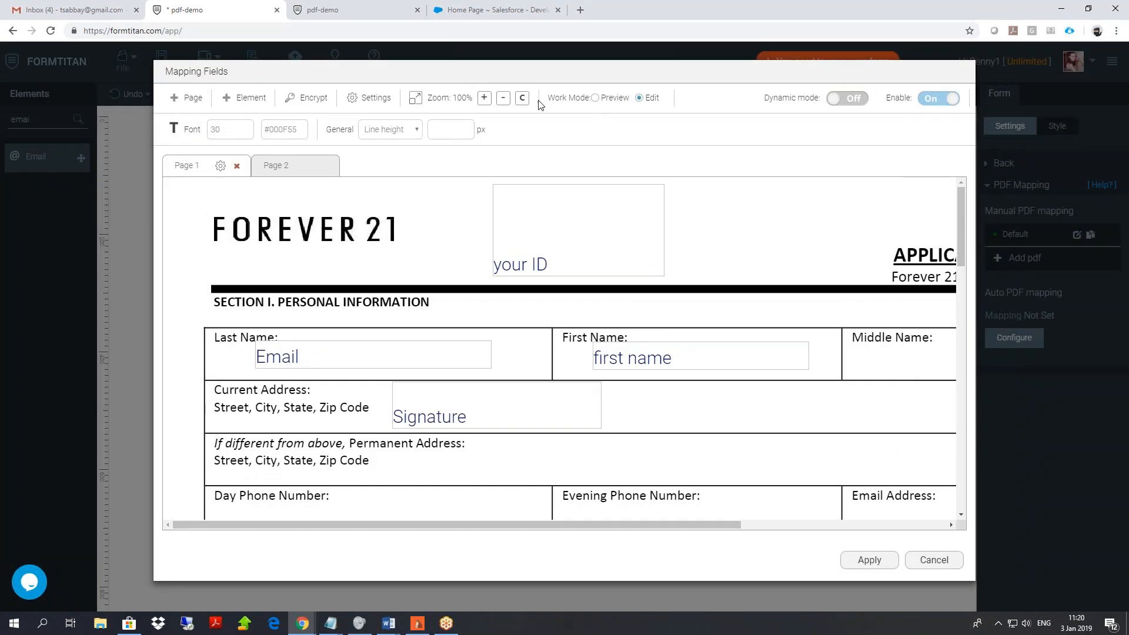
pyautogui.click(503, 98)
pyautogui.click(497, 100)
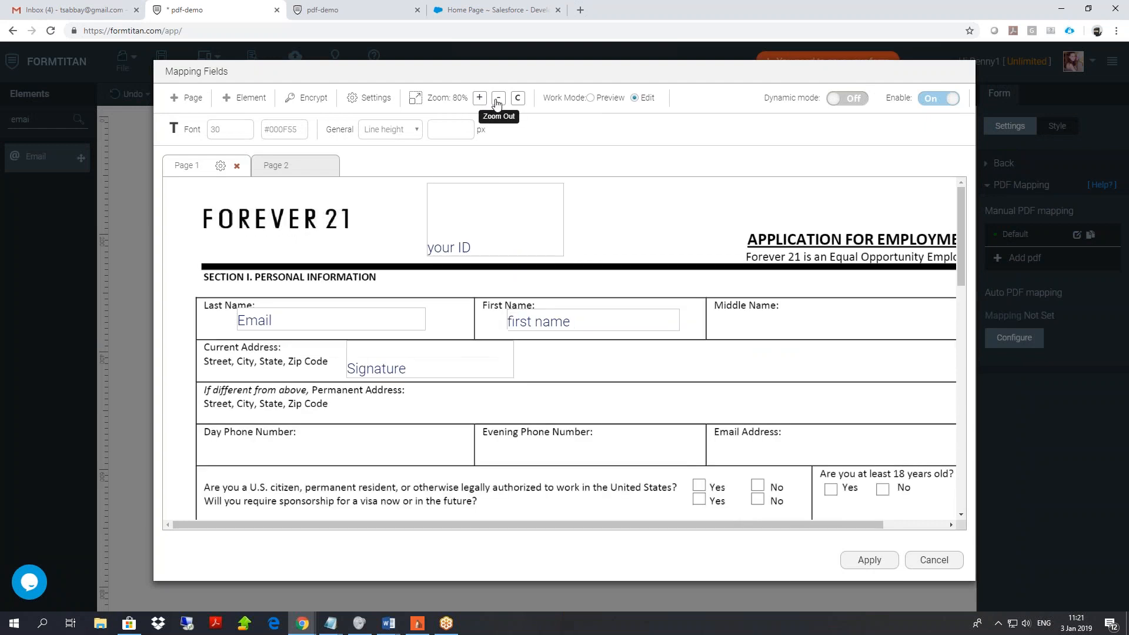
pyautogui.click(497, 101)
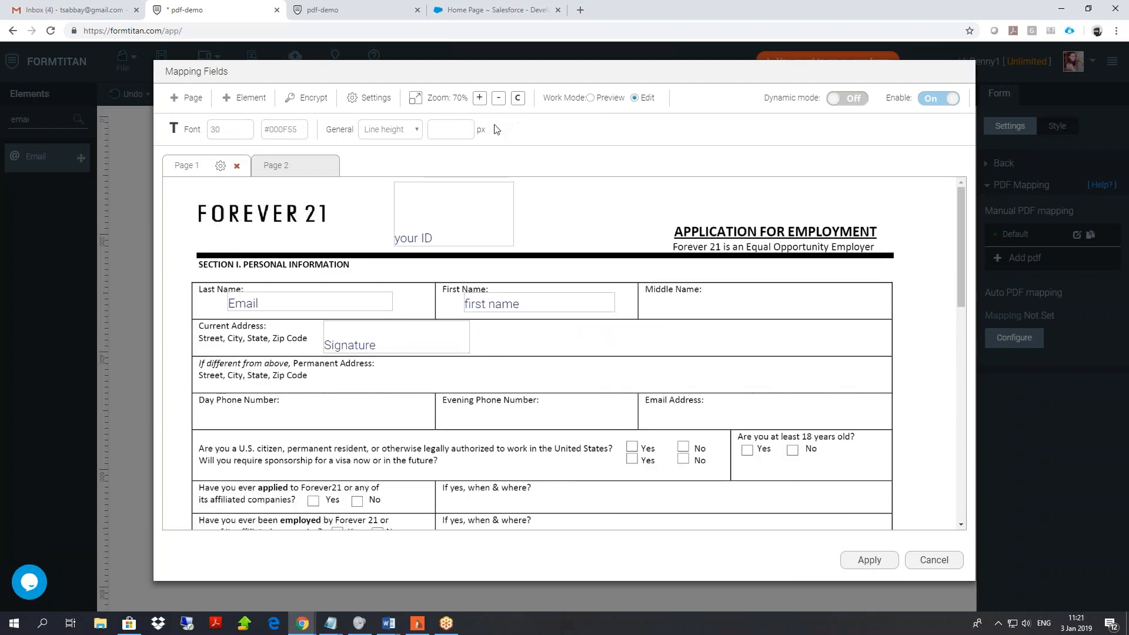
pyautogui.click(350, 10)
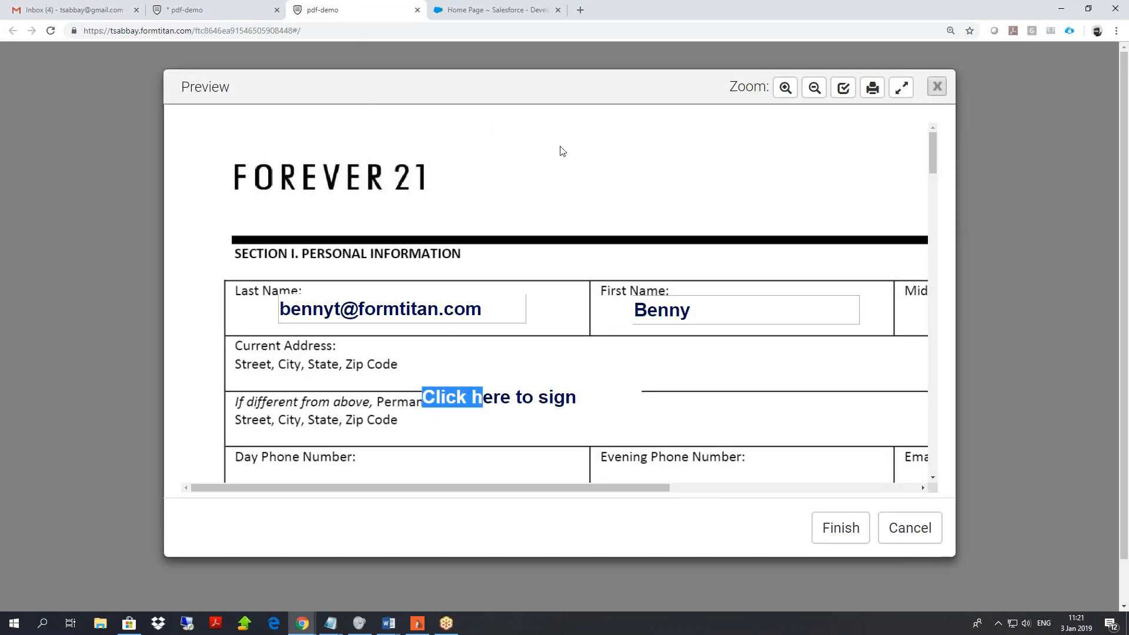
pyautogui.click(211, 10)
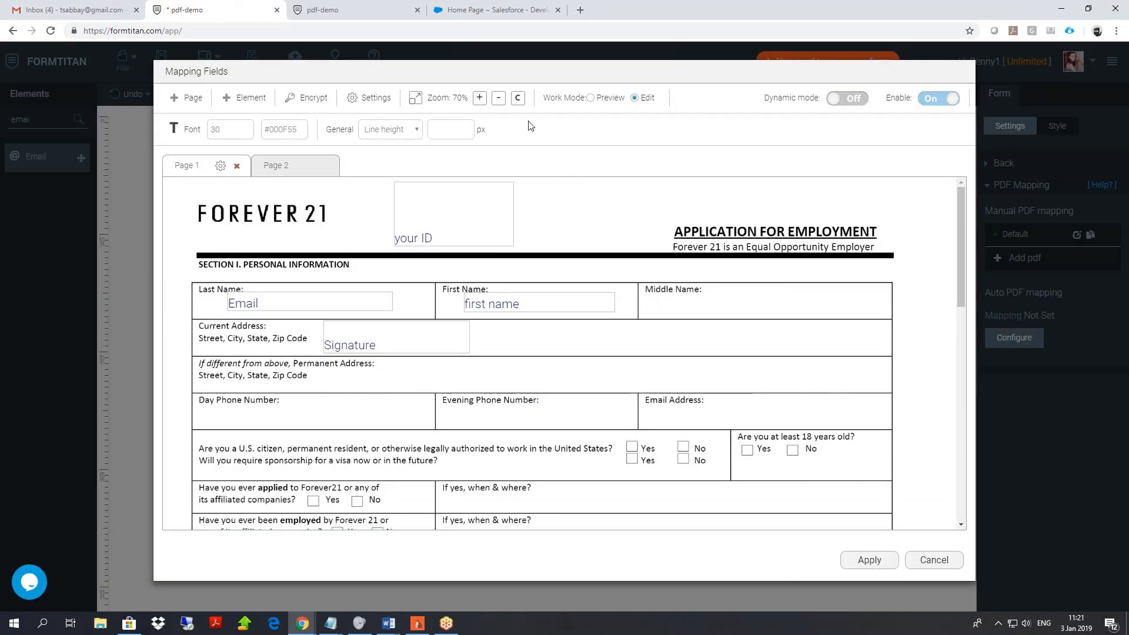
pyautogui.click(935, 562)
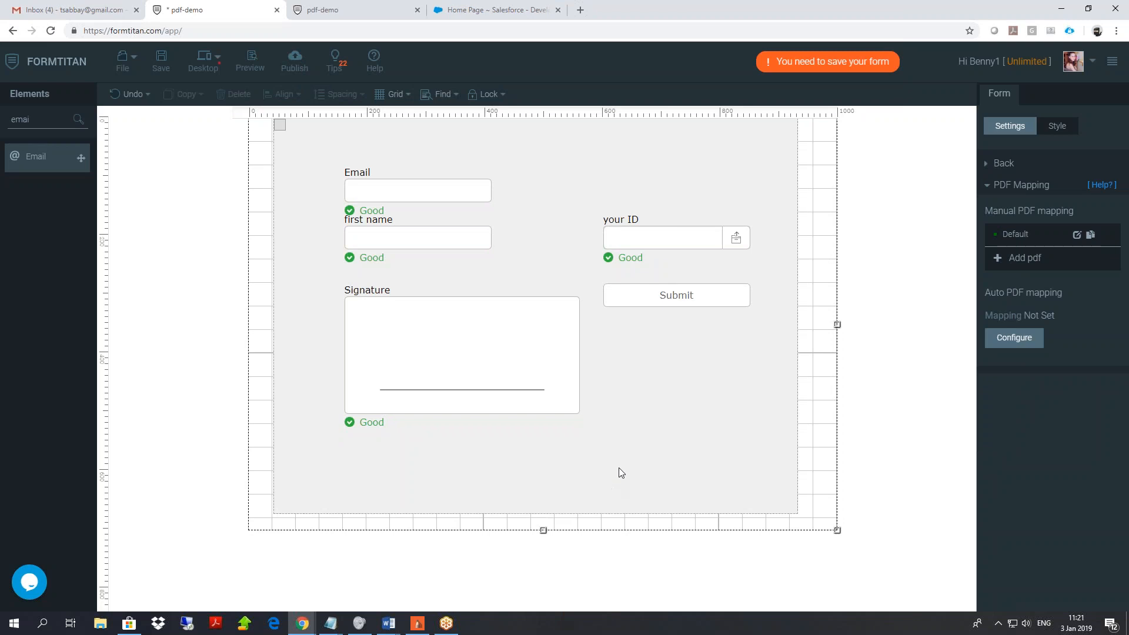
# Delete all elements and start a new blank form.
pyautogui.click(622, 473)
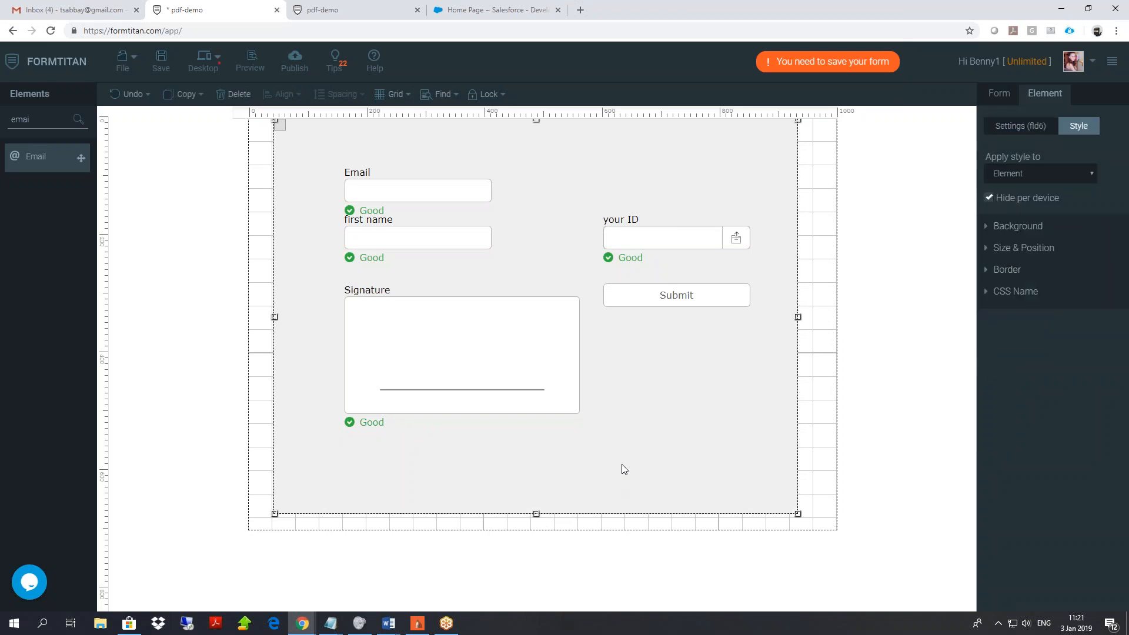
pyautogui.hotkey('ctrl', 'a')
pyautogui.press('Delete')
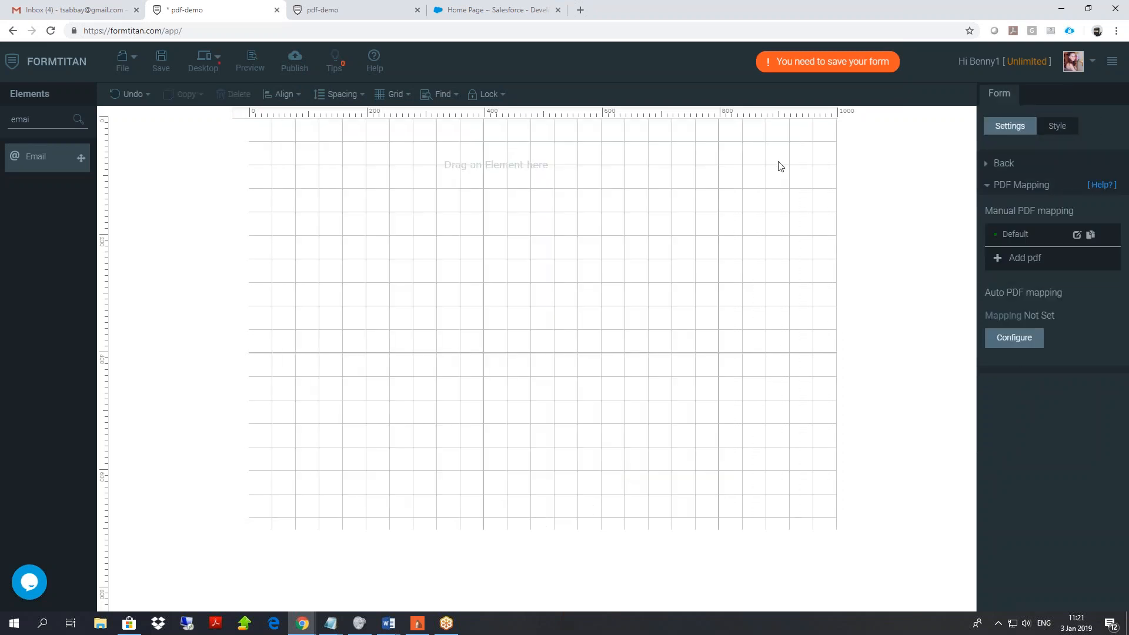
pyautogui.click(122, 61)
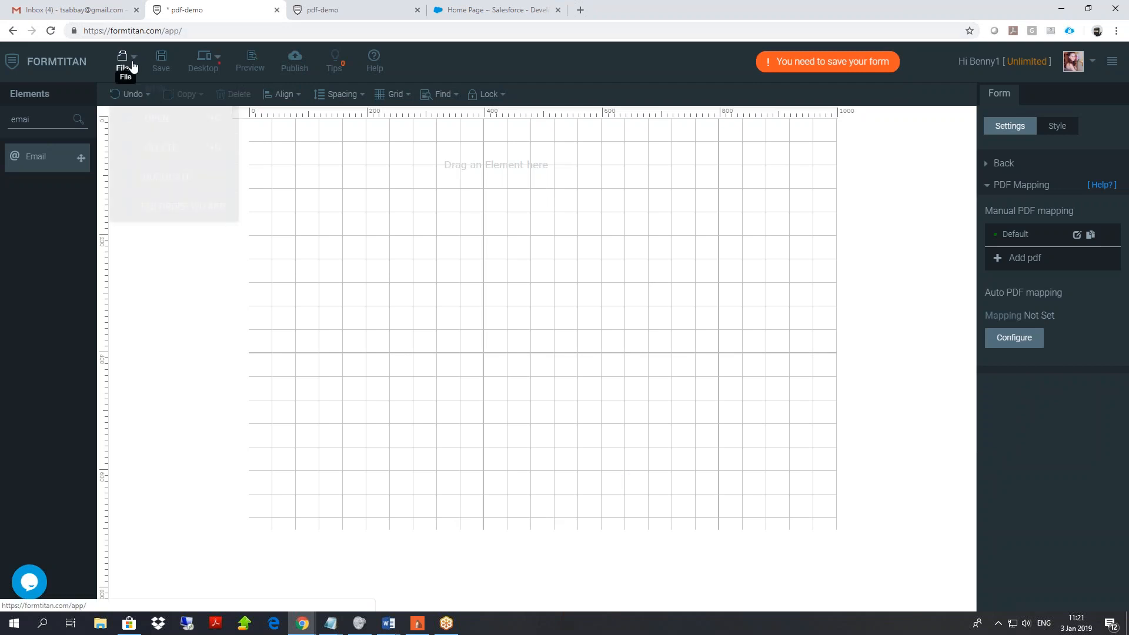
pyautogui.click(168, 94)
pyautogui.click(432, 235)
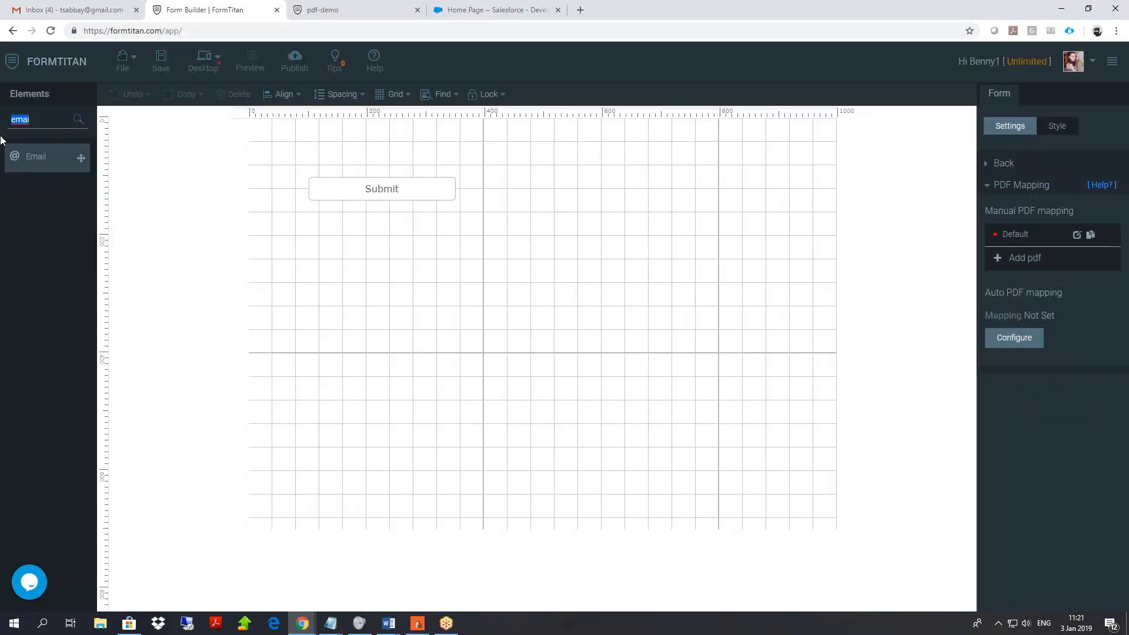
# Add a Textbox labelled 'name' and remove the Submit button.
pyautogui.write('text')
pyautogui.moveTo(47, 191); pyautogui.dragTo(291, 159)
pyautogui.click(362, 198)
pyautogui.press('Delete')
pyautogui.doubleClick(292, 148)
pyautogui.write('name')
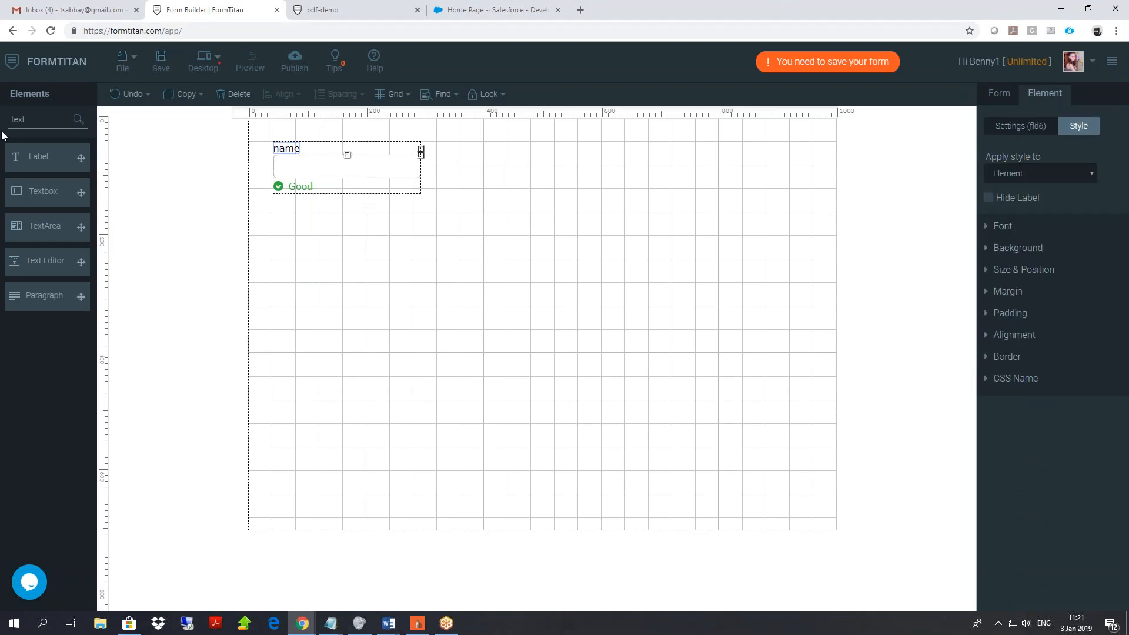
# Place a Composer element right of the name textbox and enlarge it to fill the right side.
pyautogui.moveTo(57, 120); pyautogui.dragTo(1, 137)
pyautogui.write('compo')
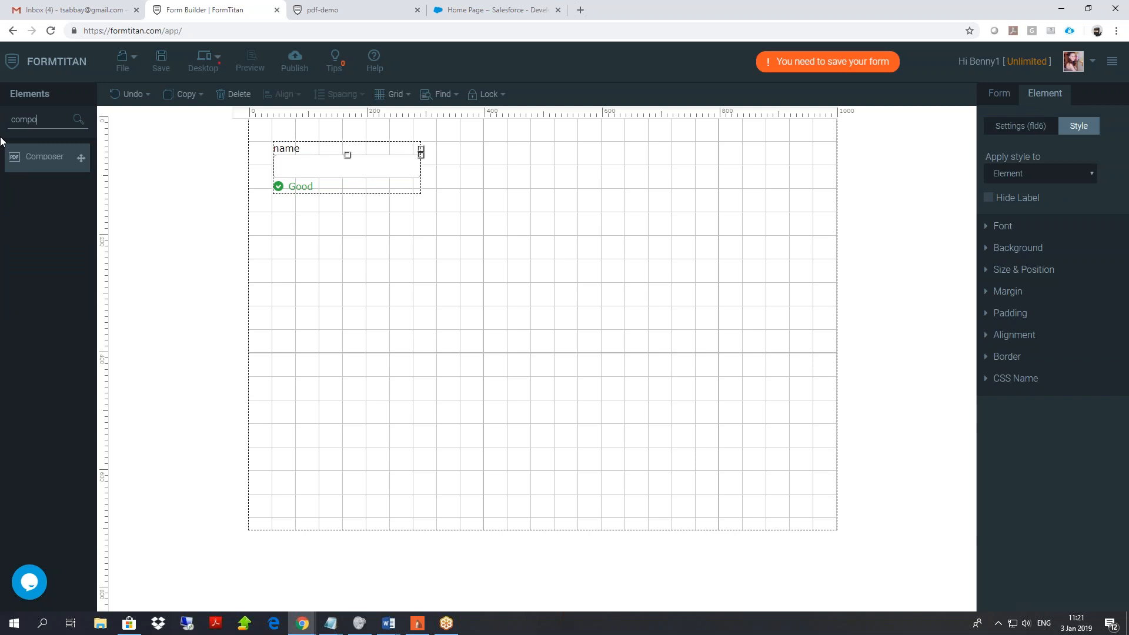
pyautogui.click(16, 157)
pyautogui.moveTo(360, 232); pyautogui.dragTo(596, 165)
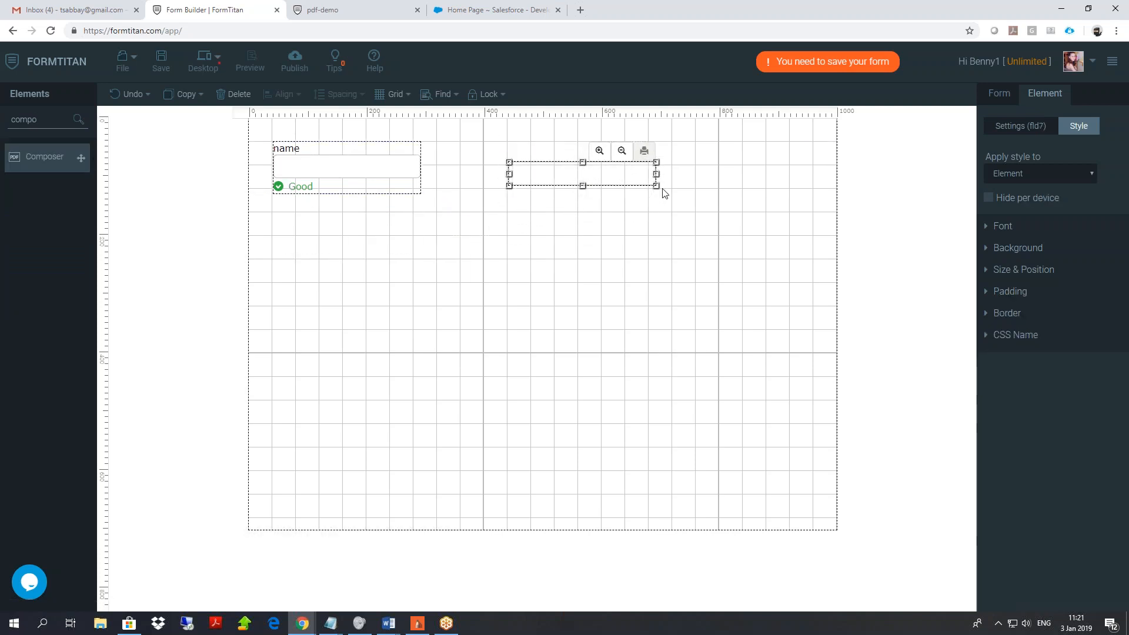
pyautogui.moveTo(657, 186); pyautogui.dragTo(818, 474)
# Open the Default PDF mapping editor and turn on Dynamic mode.
pyautogui.click(1000, 95)
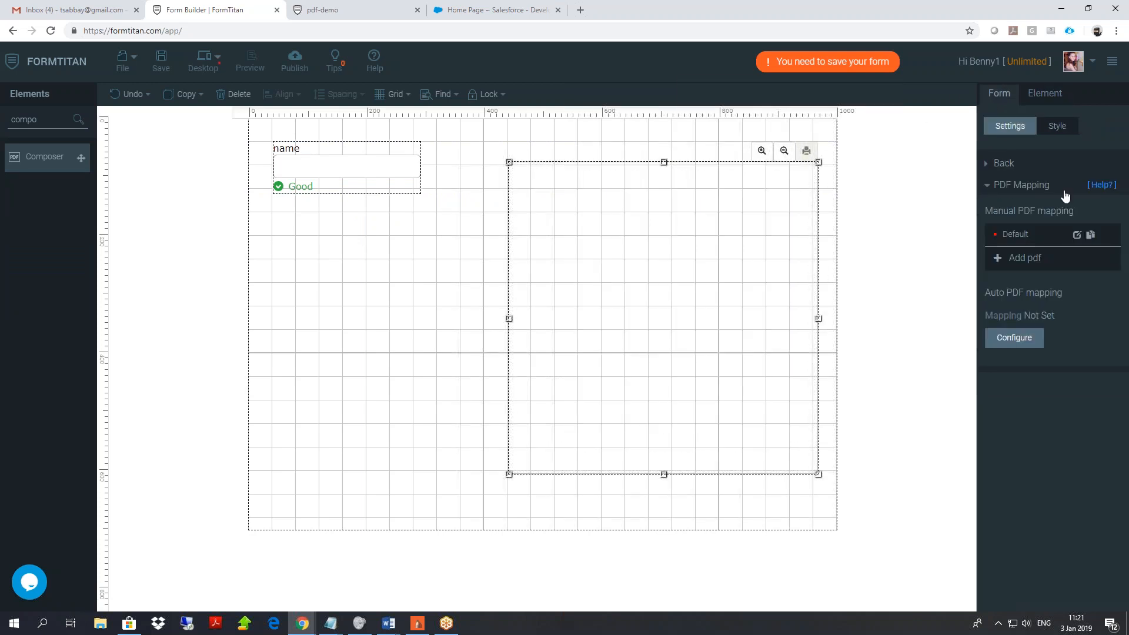
pyautogui.doubleClick(591, 203)
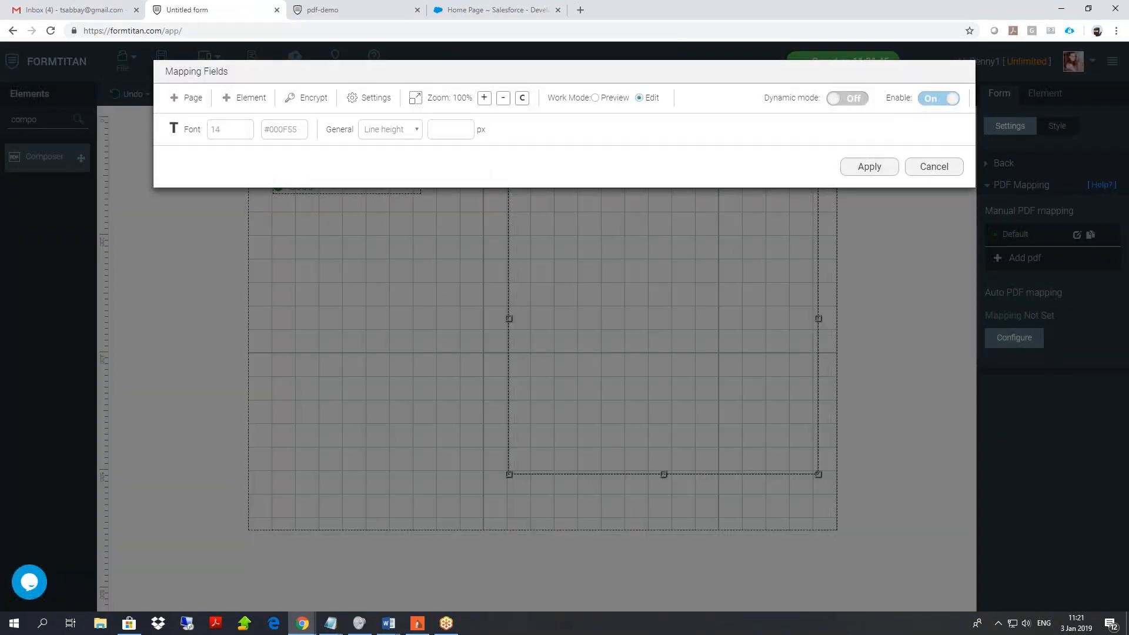
pyautogui.click(187, 97)
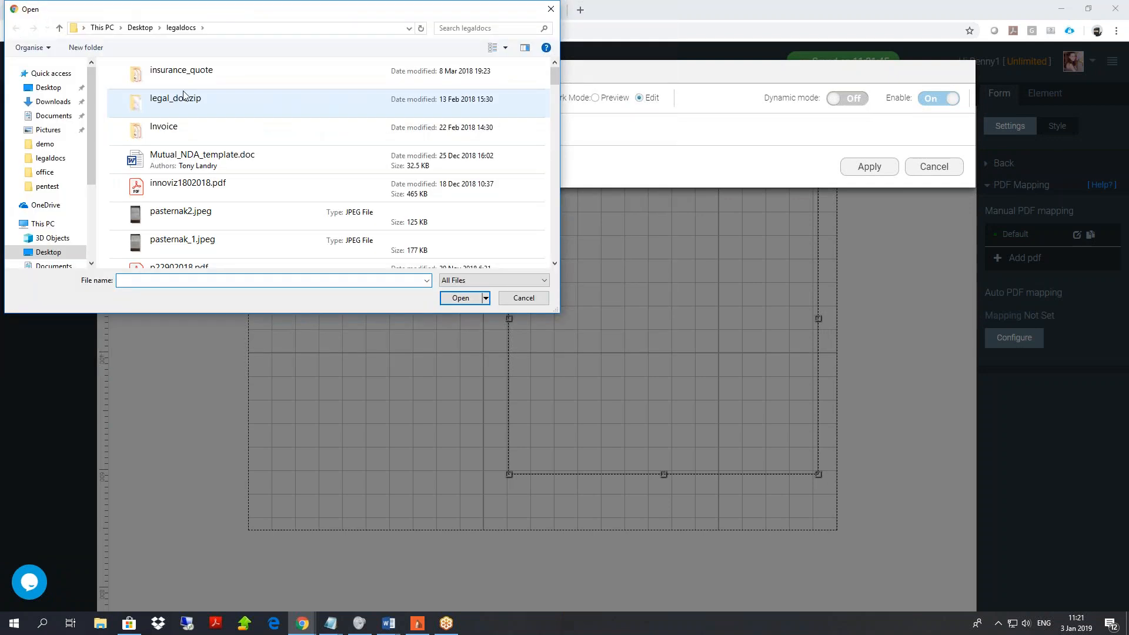
pyautogui.click(521, 298)
pyautogui.click(848, 104)
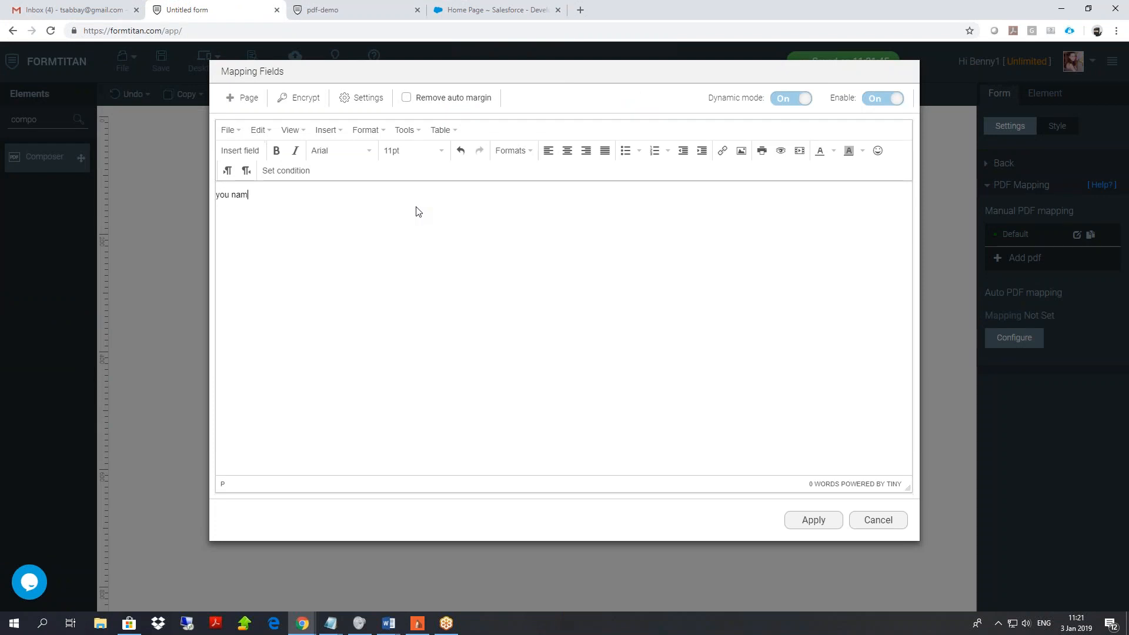
# Insert the name field after 'you name is' and apply the composer text.
pyautogui.rightClick(316, 194)
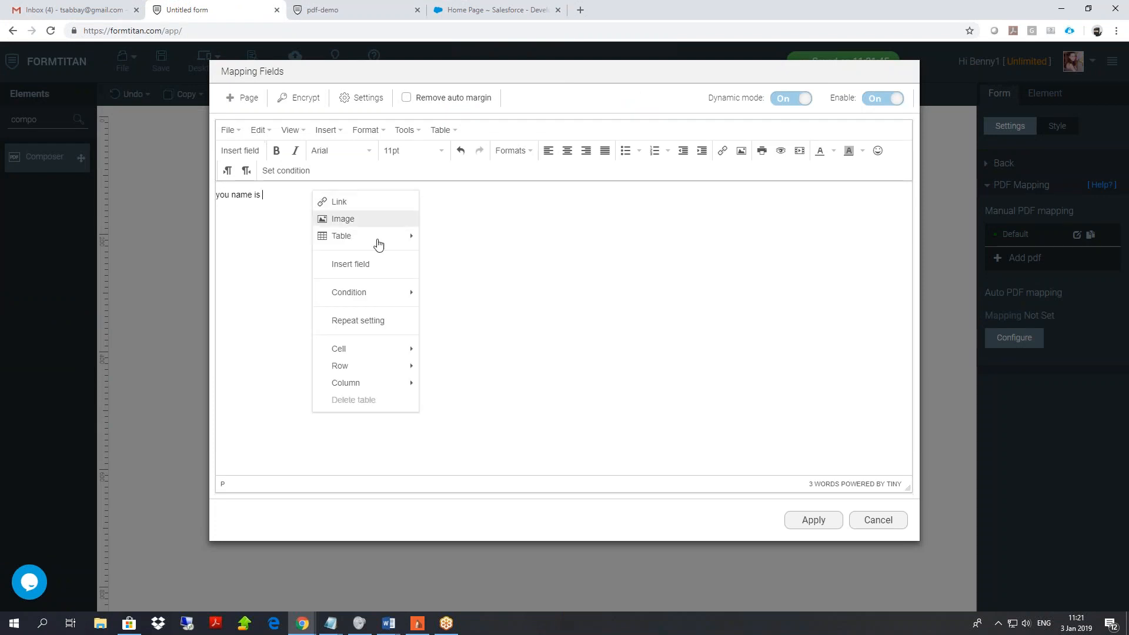
pyautogui.click(377, 265)
pyautogui.click(457, 115)
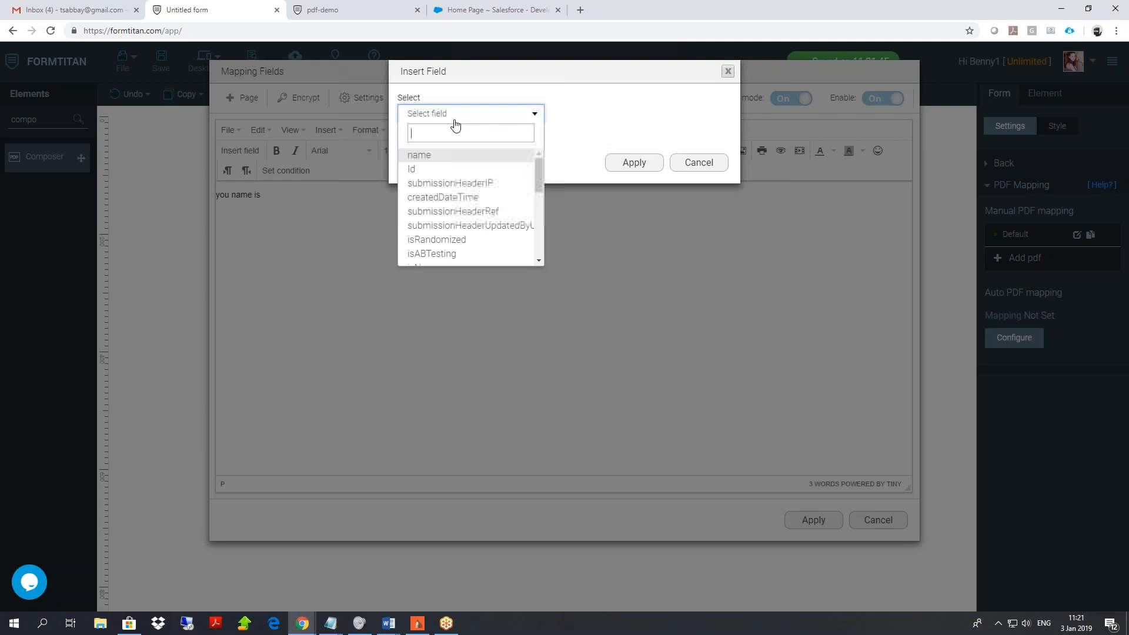
pyautogui.click(424, 154)
pyautogui.click(647, 167)
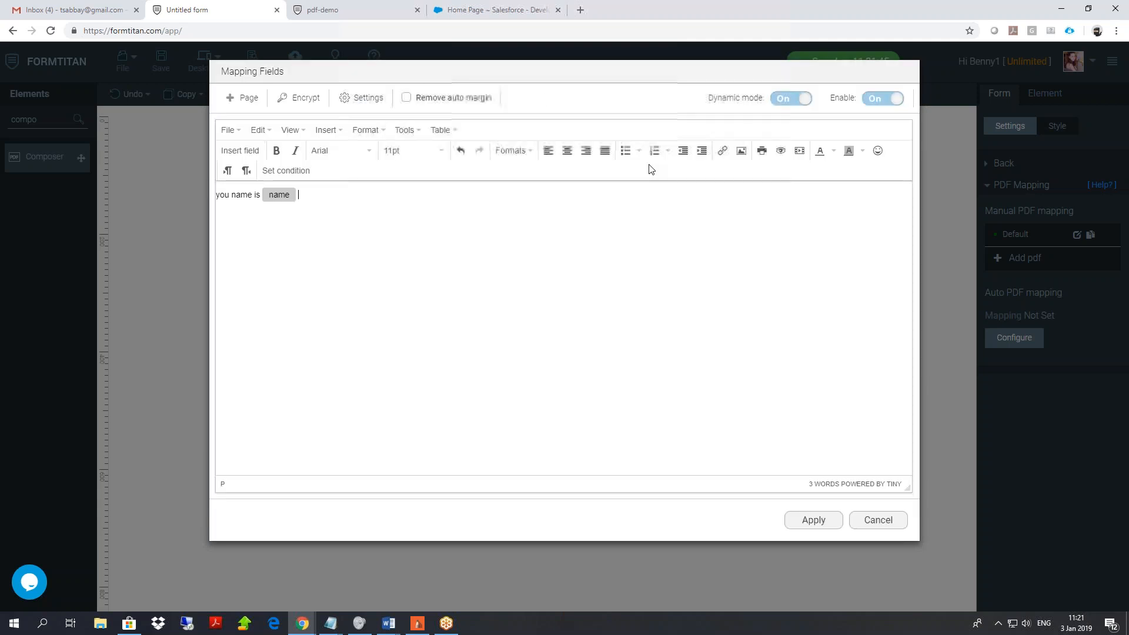
pyautogui.click(813, 520)
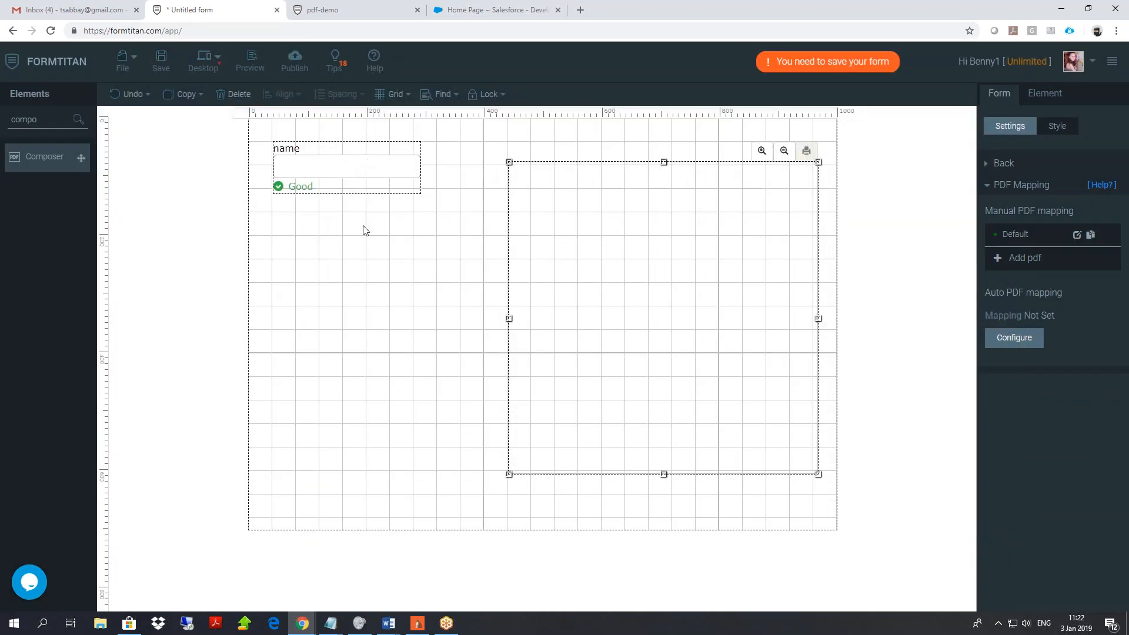
pyautogui.click(366, 247)
# Start a condition rule on the name textbox using the Is not empty operator.
pyautogui.click(608, 224)
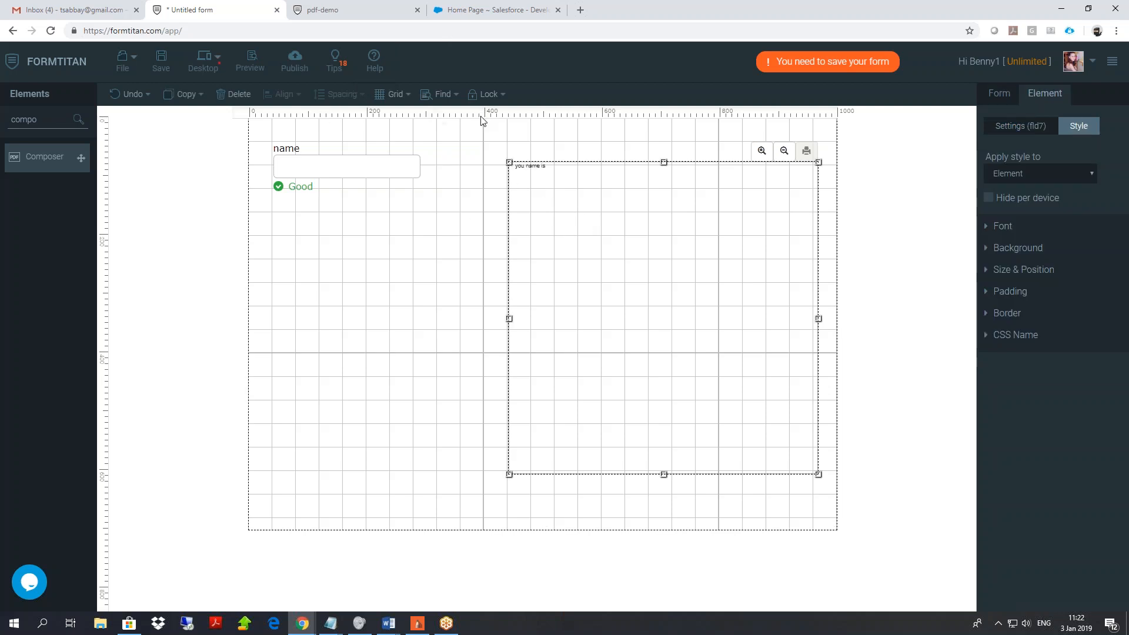
pyautogui.click(387, 173)
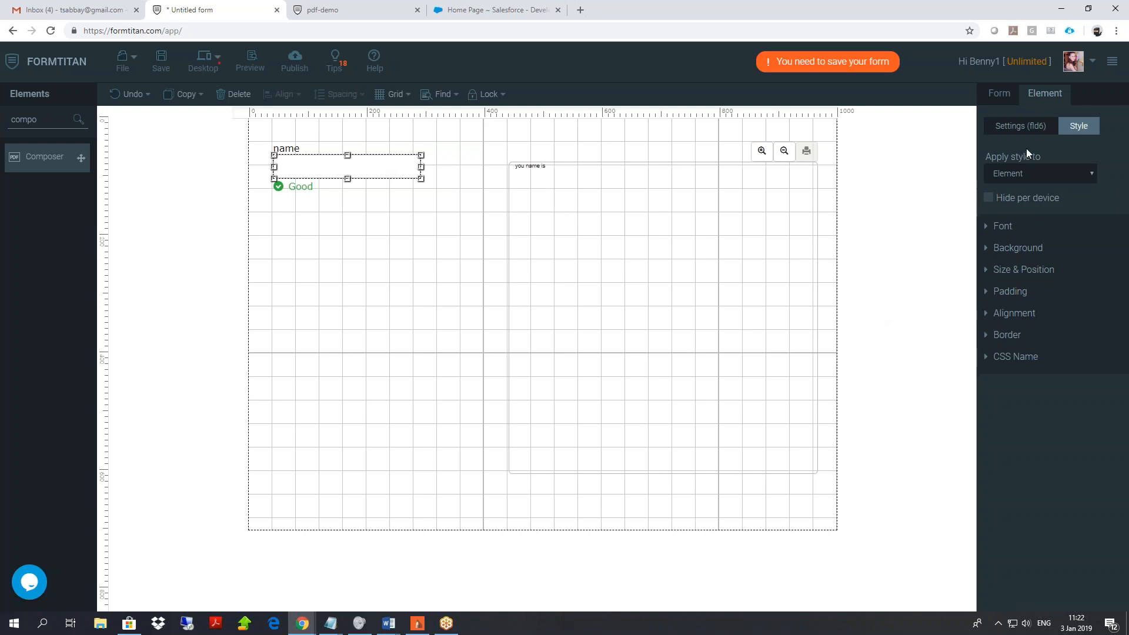
pyautogui.click(1021, 126)
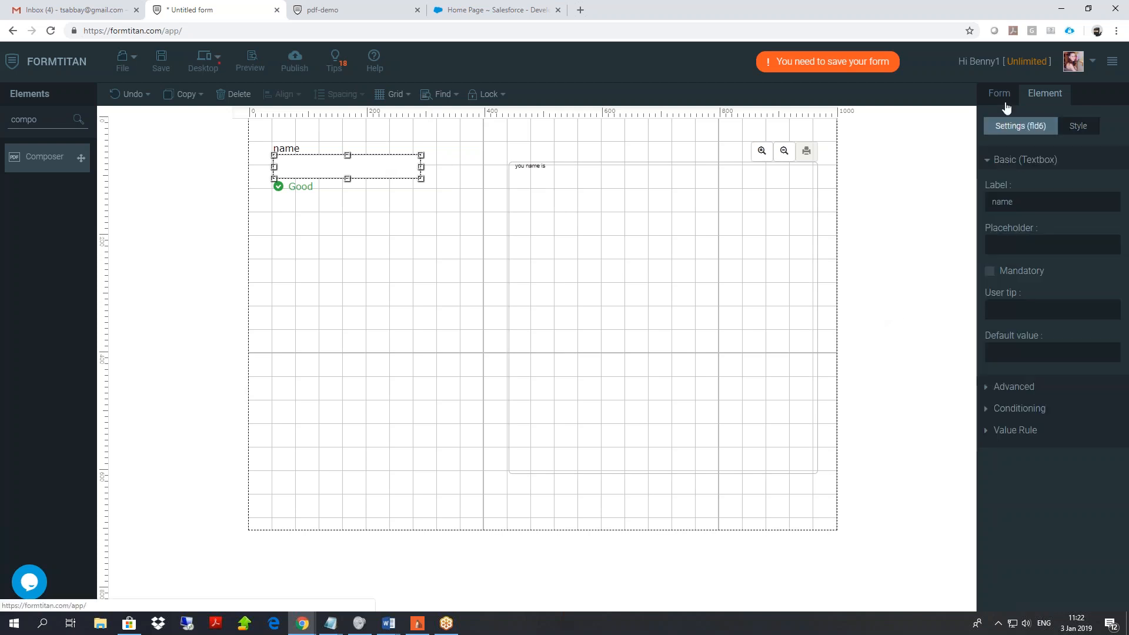
pyautogui.click(1034, 410)
pyautogui.click(1021, 267)
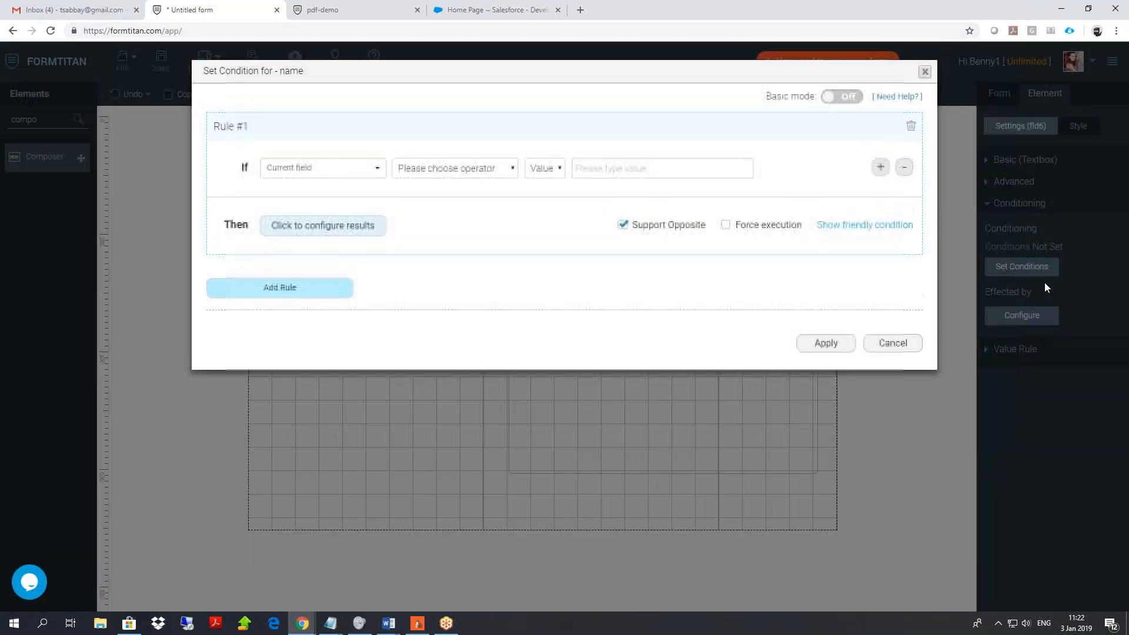
pyautogui.click(437, 175)
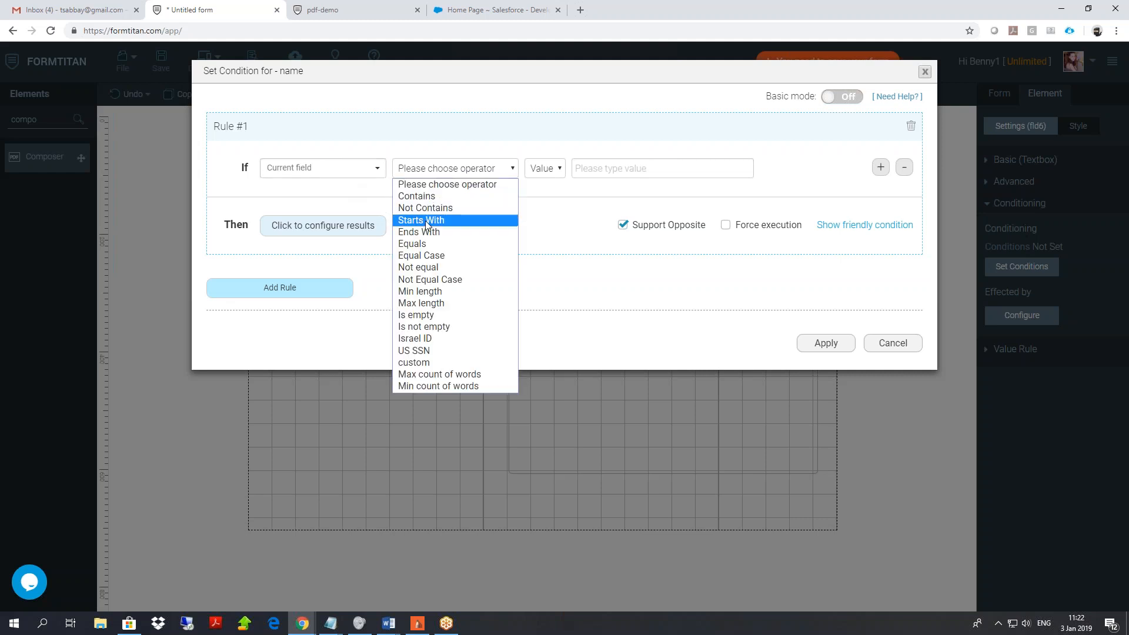
pyautogui.click(444, 326)
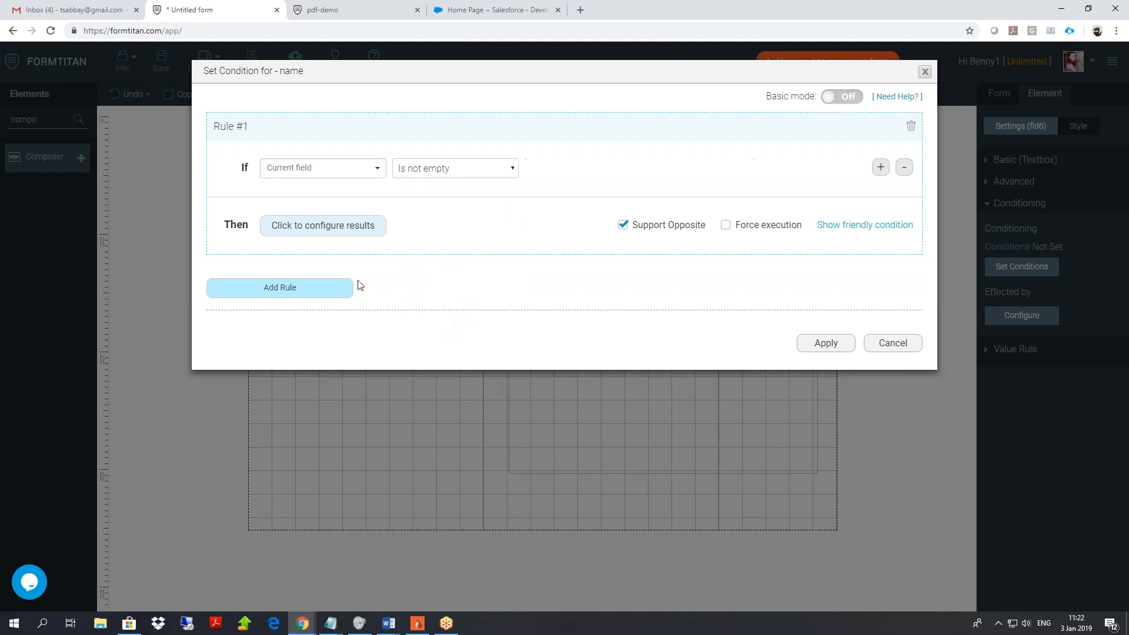
# Make the rule execute the Visual Composer, apply the condition, and save the form.
pyautogui.click(327, 226)
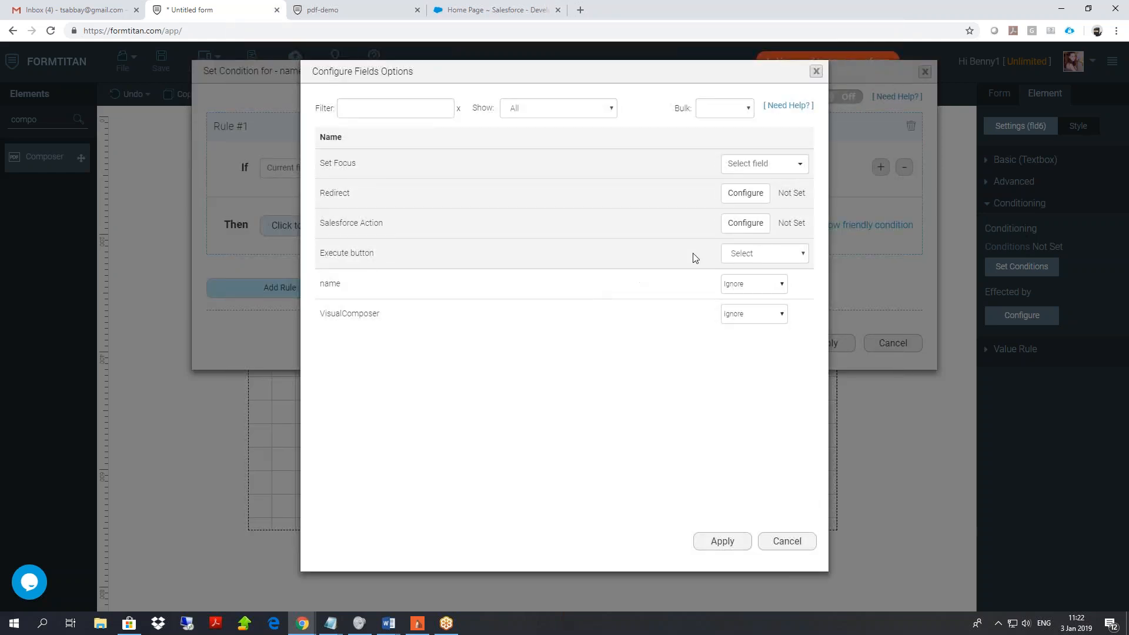
pyautogui.click(737, 254)
pyautogui.click(761, 311)
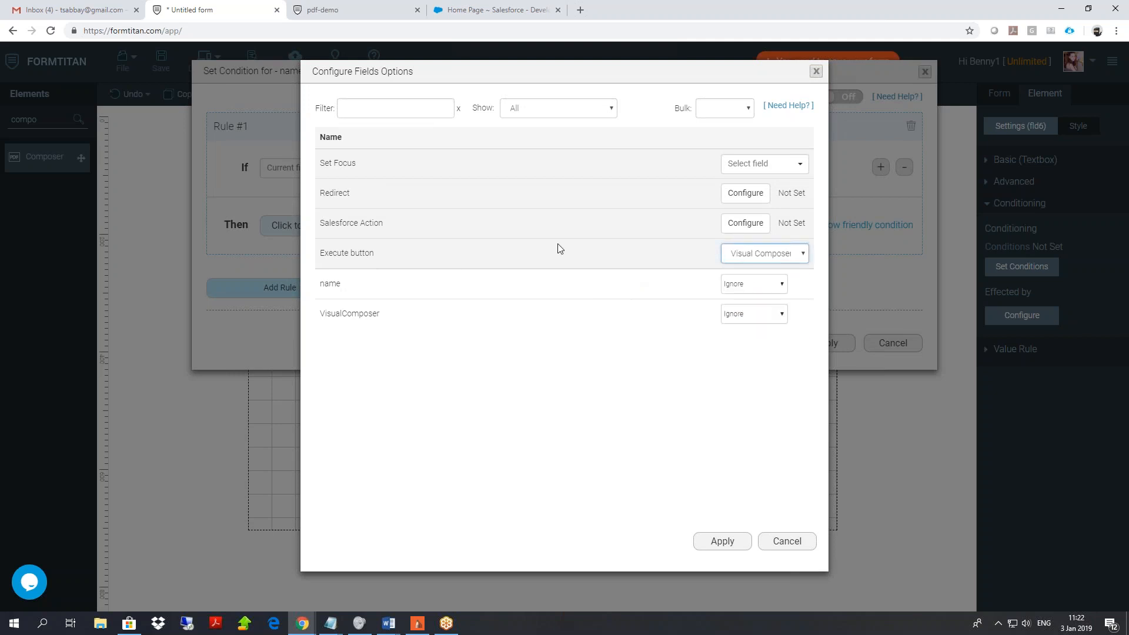
pyautogui.click(723, 541)
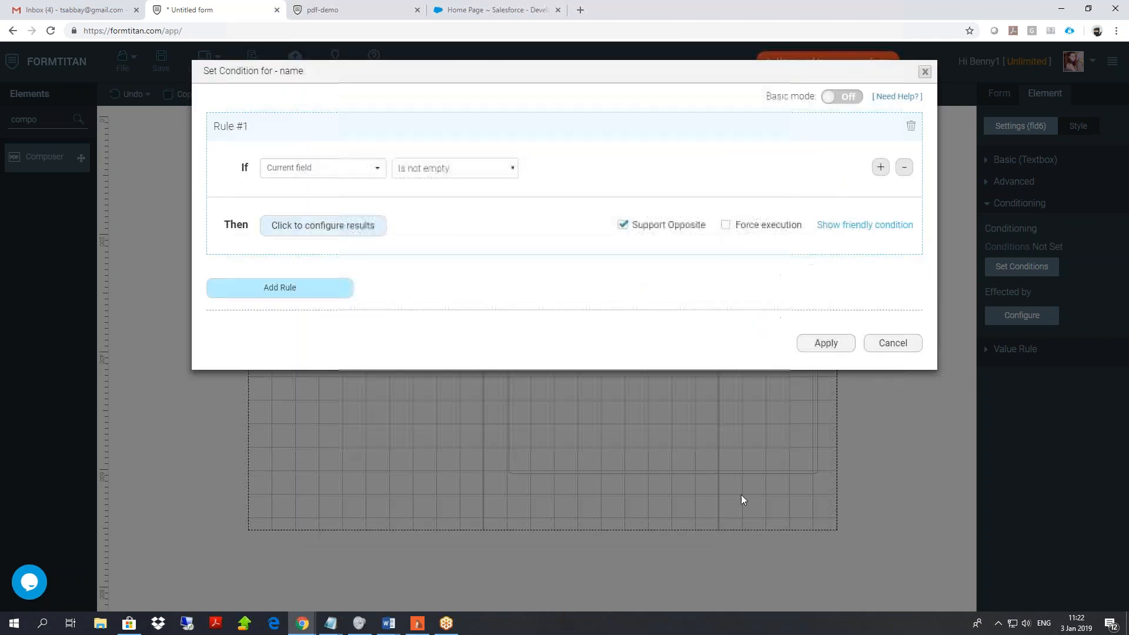
pyautogui.click(827, 344)
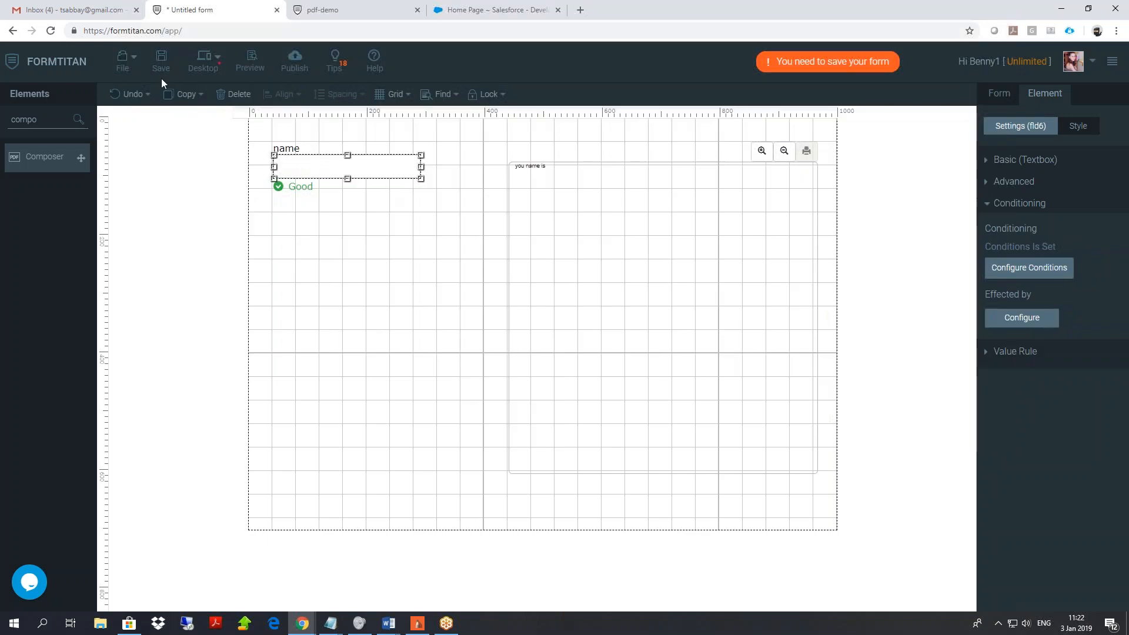
pyautogui.click(160, 68)
# Publish the form, view it live, and enter a sample name so the Composer updates.
pyautogui.click(329, 10)
pyautogui.click(417, 10)
pyautogui.click(295, 61)
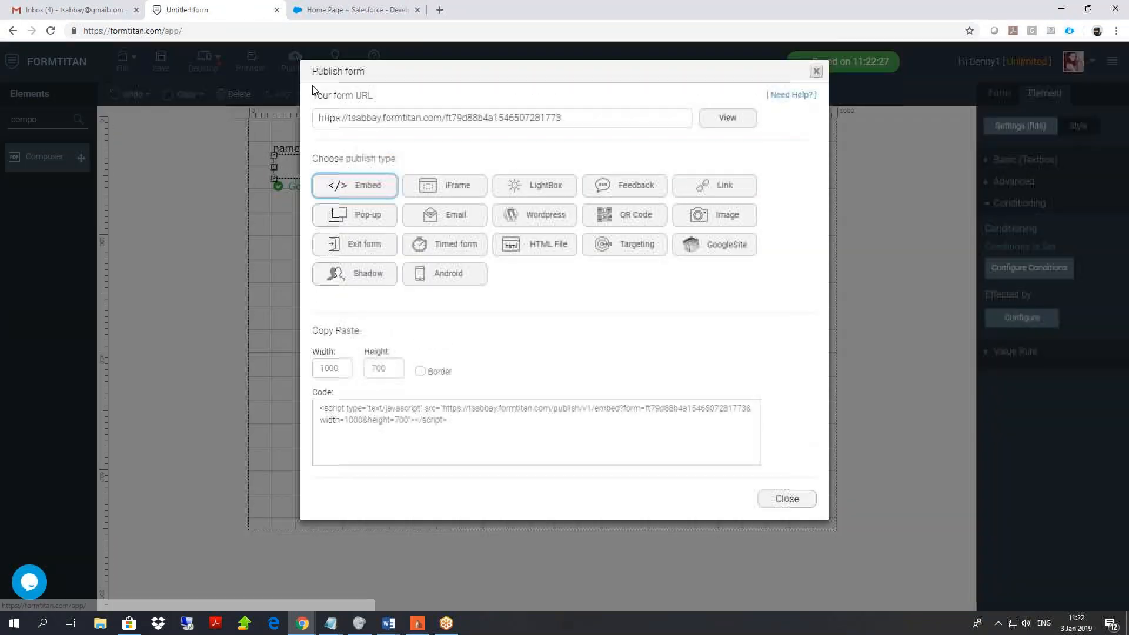
pyautogui.click(727, 118)
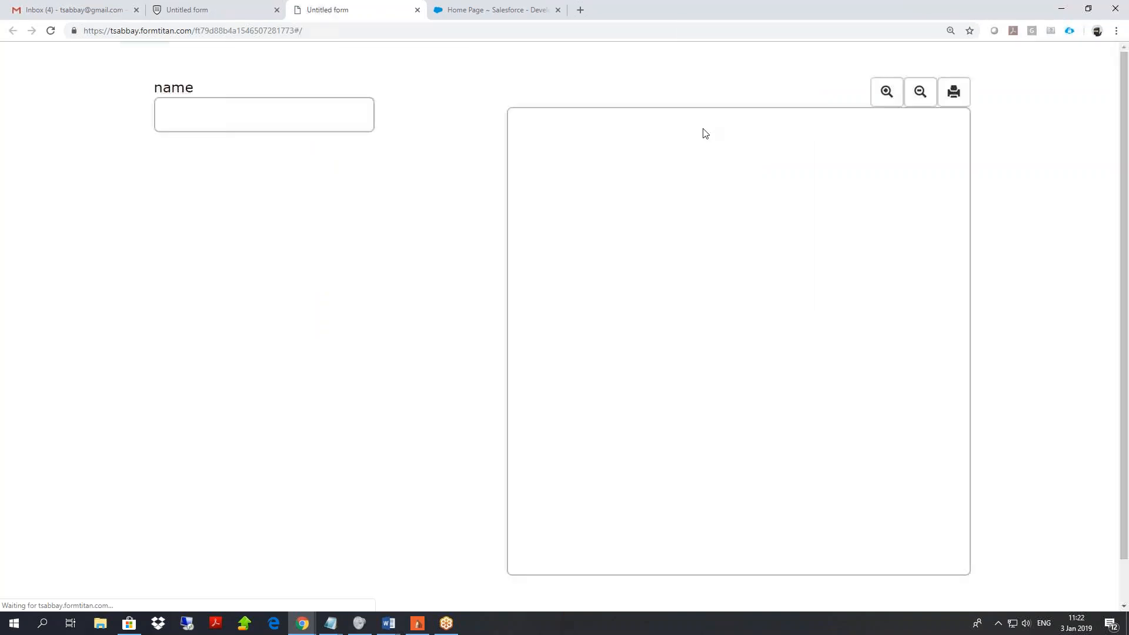
pyautogui.write('benny')
pyautogui.click(274, 188)
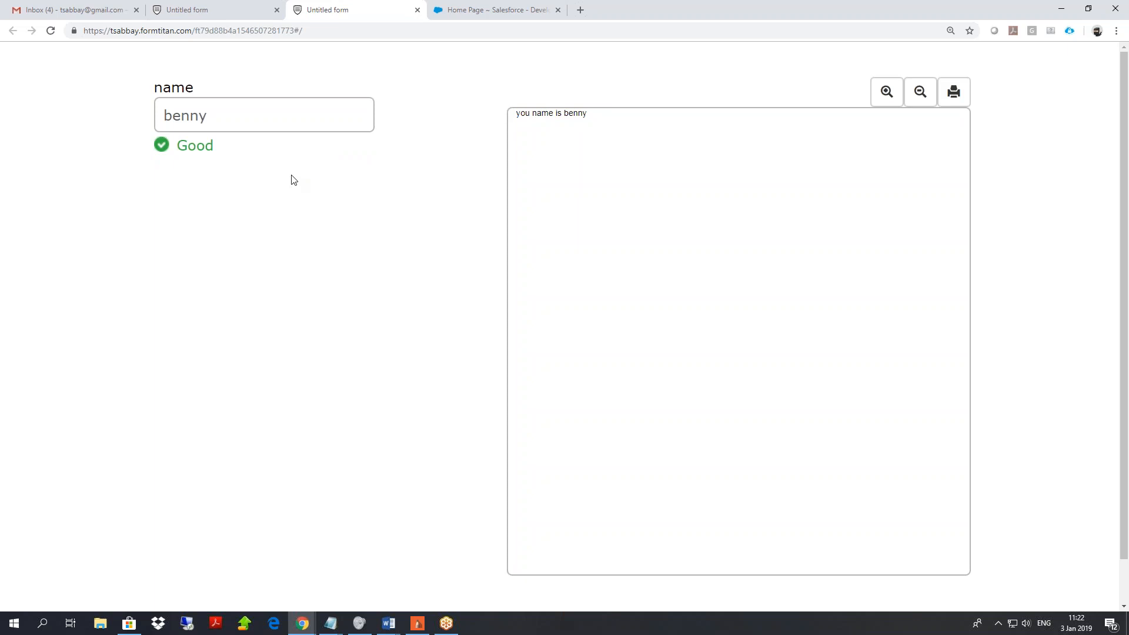
# Move and further enlarge the Composer element in the editor, then return to the live form.
pyautogui.click(187, 11)
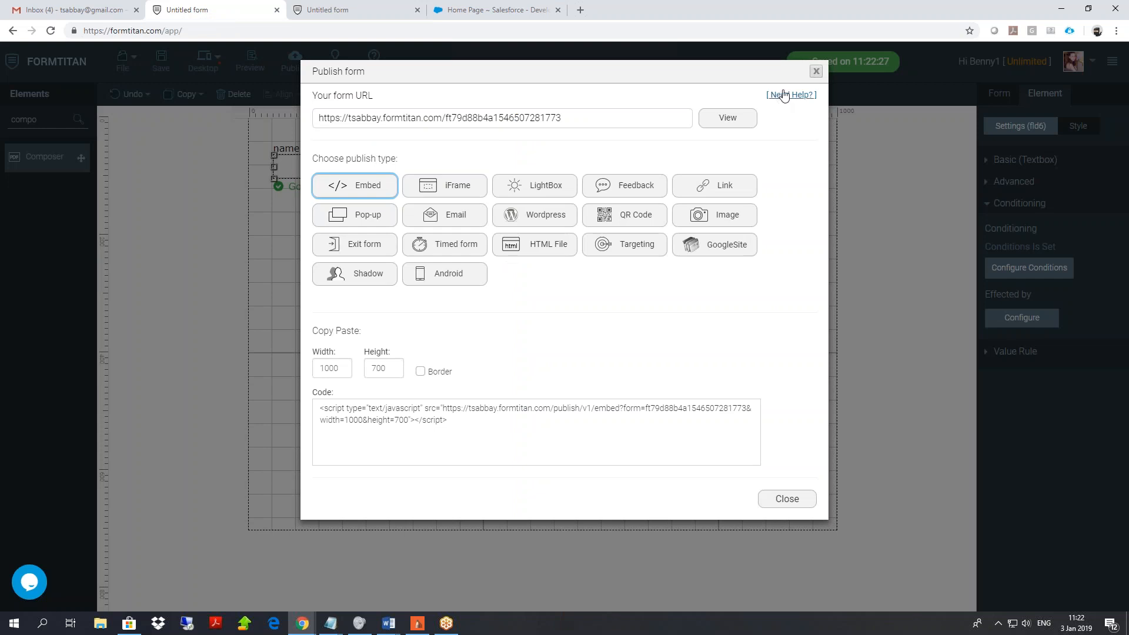
pyautogui.click(817, 72)
pyautogui.moveTo(621, 231); pyautogui.dragTo(594, 239)
pyautogui.moveTo(795, 451); pyautogui.dragTo(827, 506)
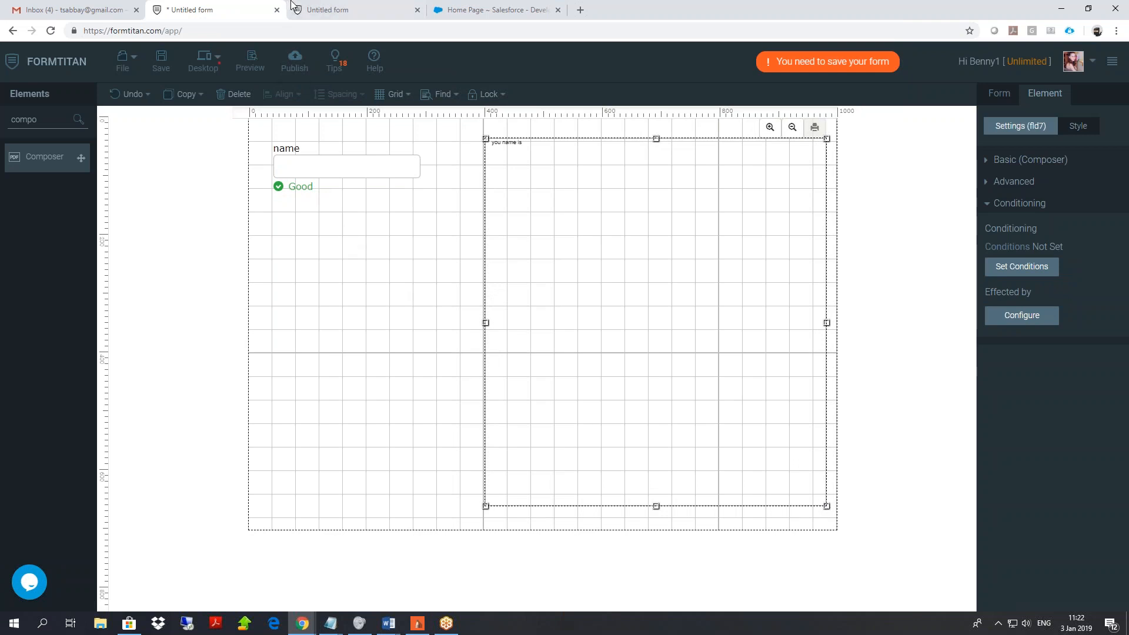
pyautogui.click(328, 4)
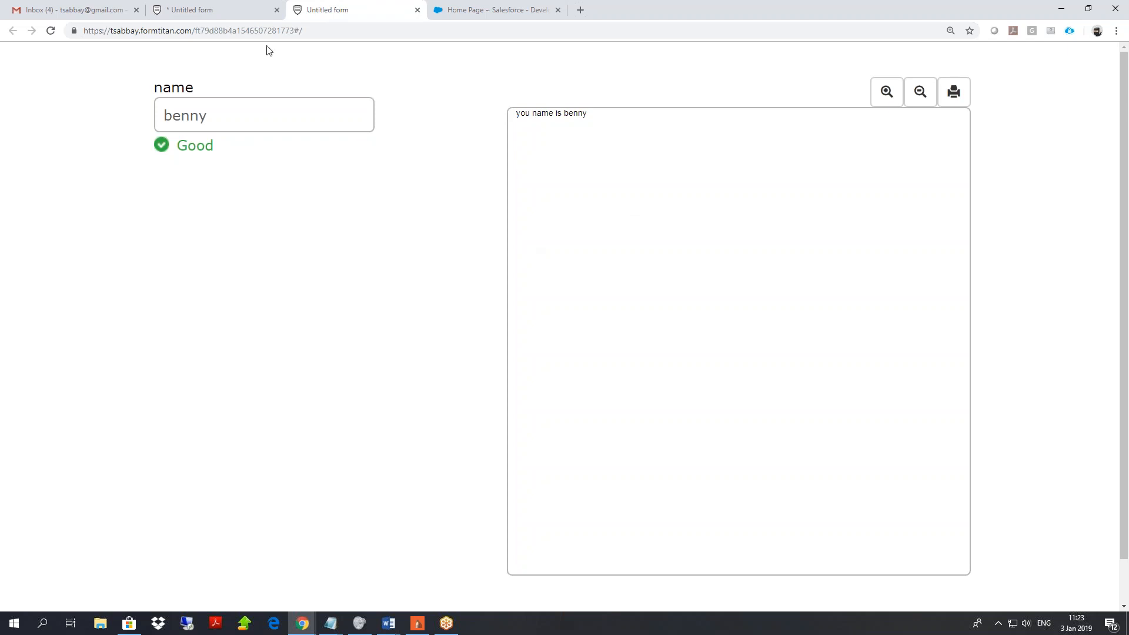
# Return to the unsaved '* Untitled form' editor in FormTitan.
pyautogui.click(200, 5)
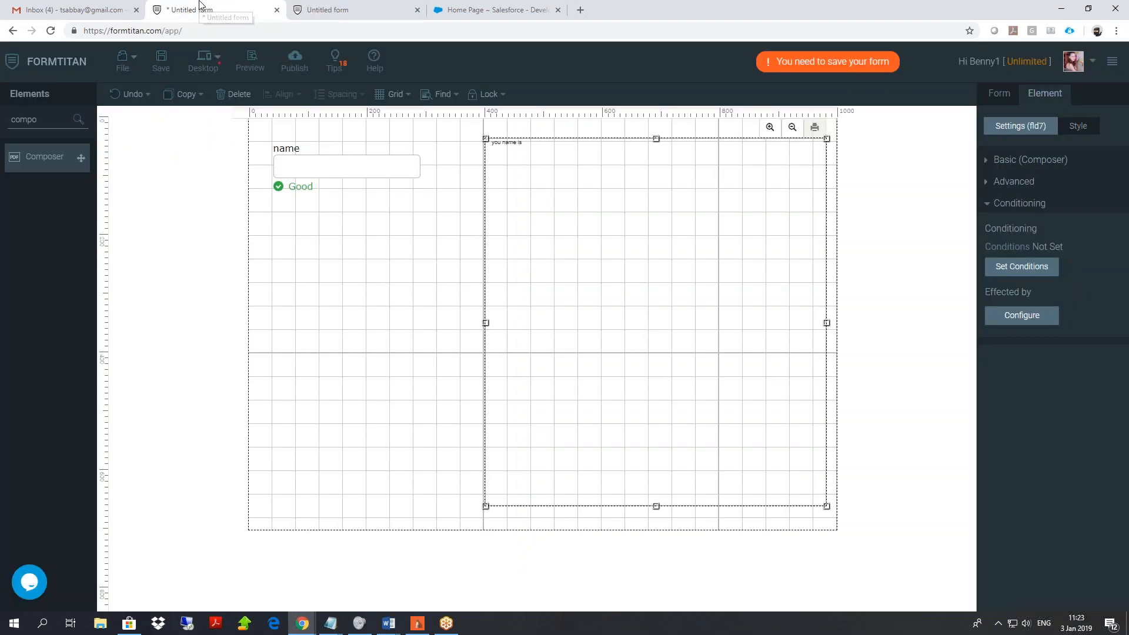
# In the Default PDF mapping, pick the name field for Encrypt PDF, then cancel the encryption dialog.
pyautogui.click(998, 95)
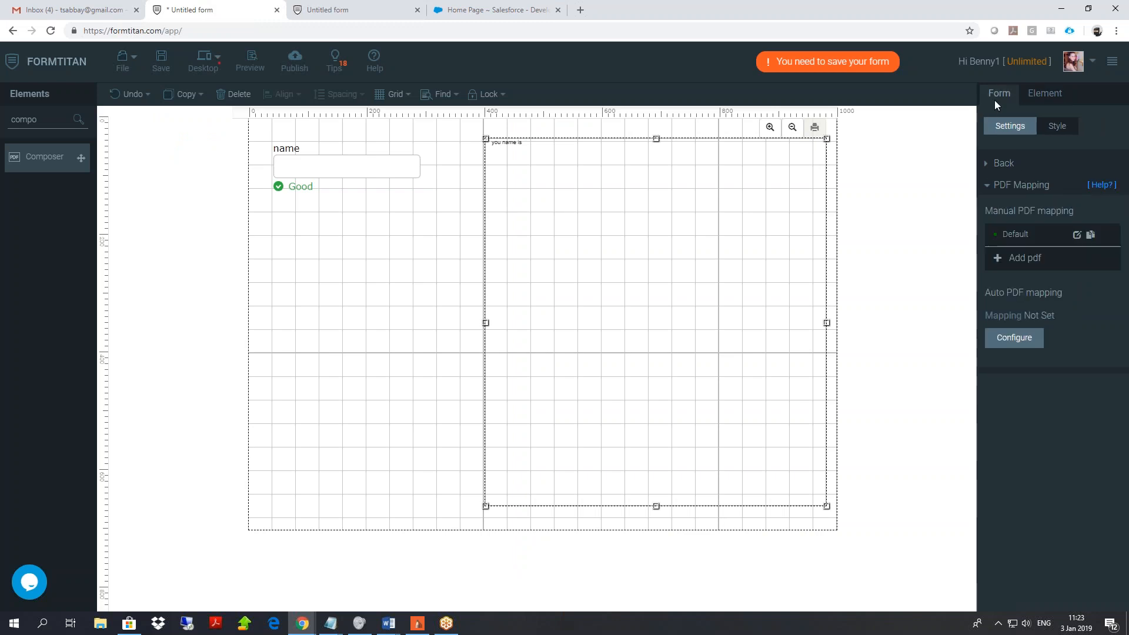
pyautogui.click(1077, 234)
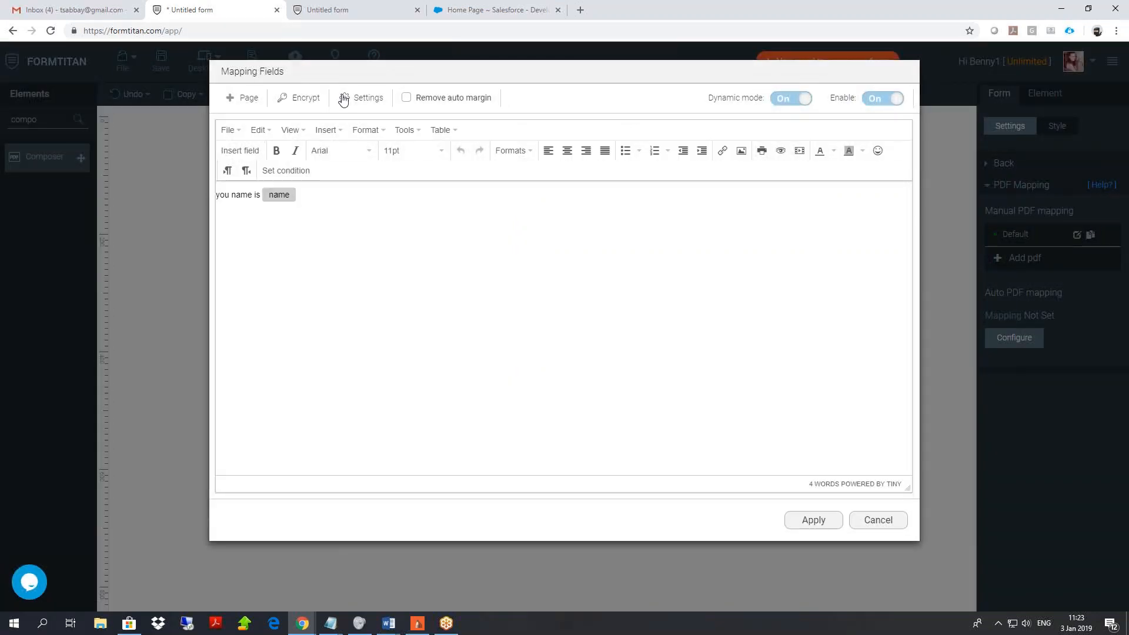
pyautogui.click(305, 98)
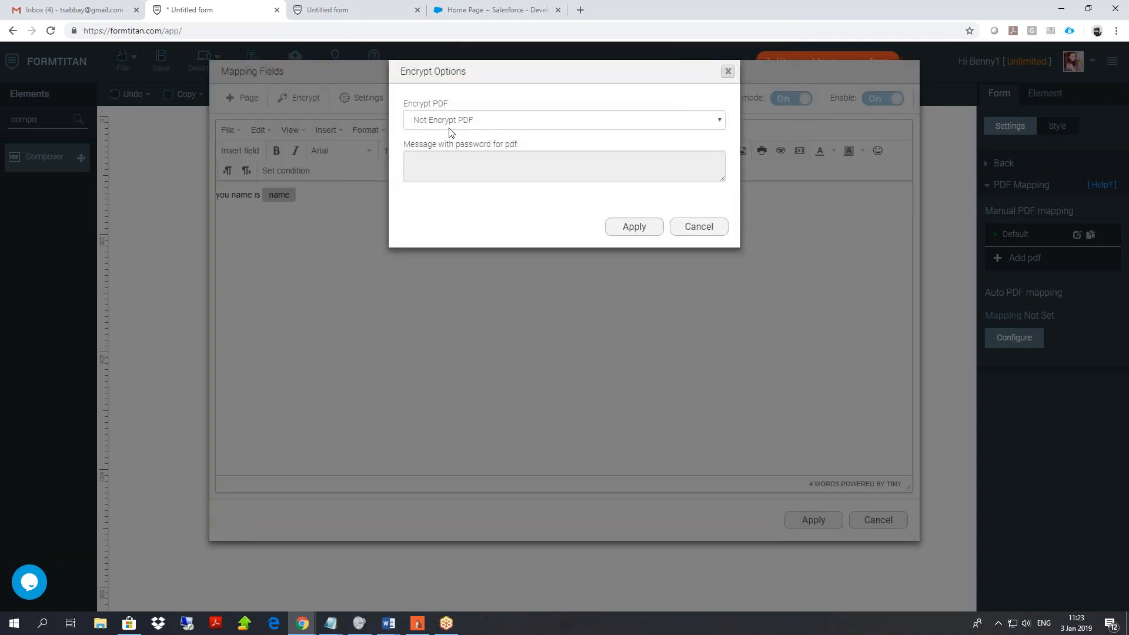
pyautogui.click(453, 121)
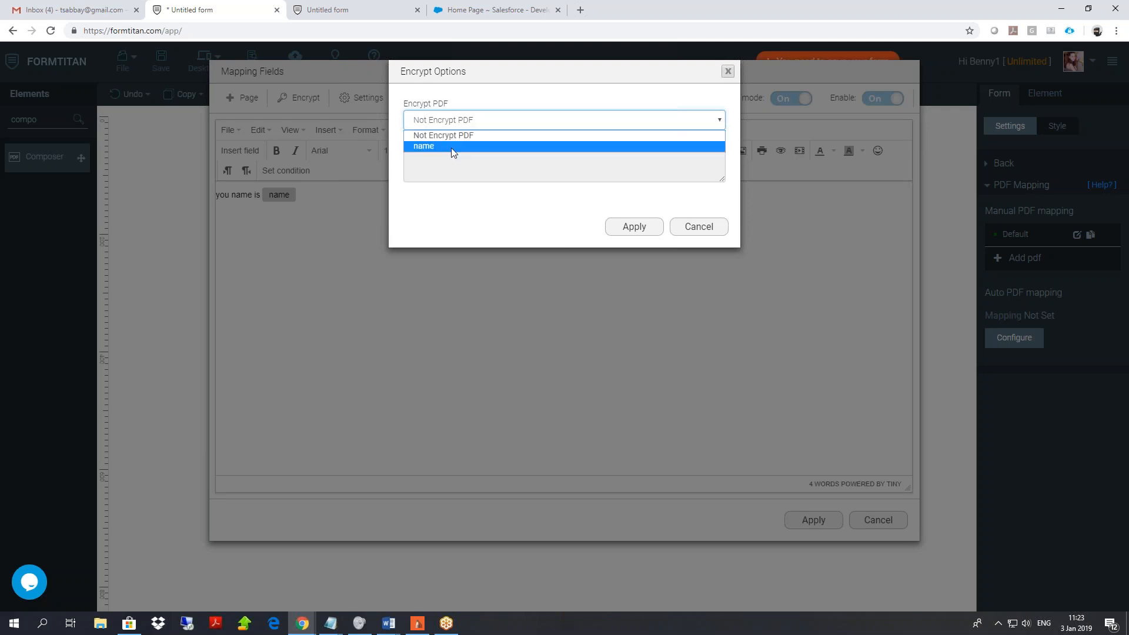
pyautogui.click(450, 147)
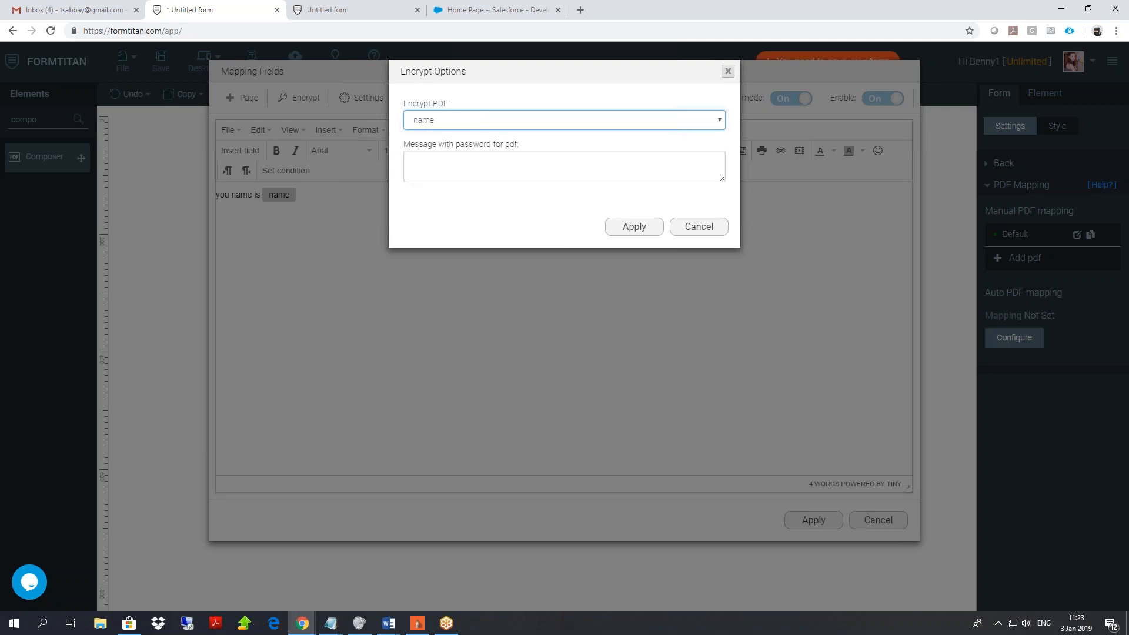
pyautogui.click(456, 120)
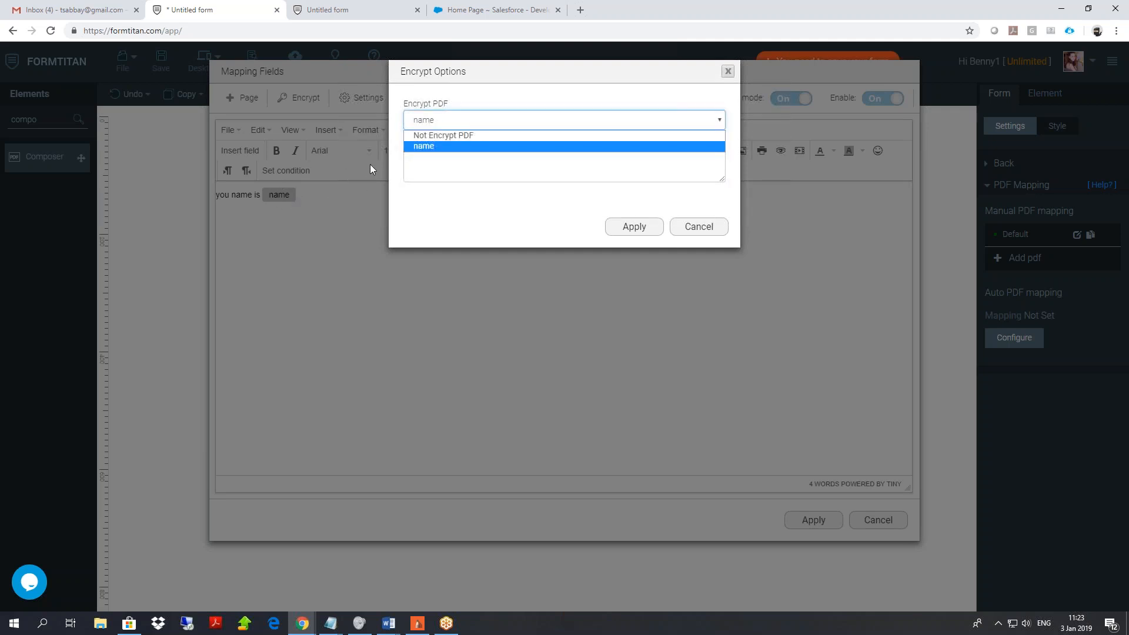
pyautogui.click(434, 147)
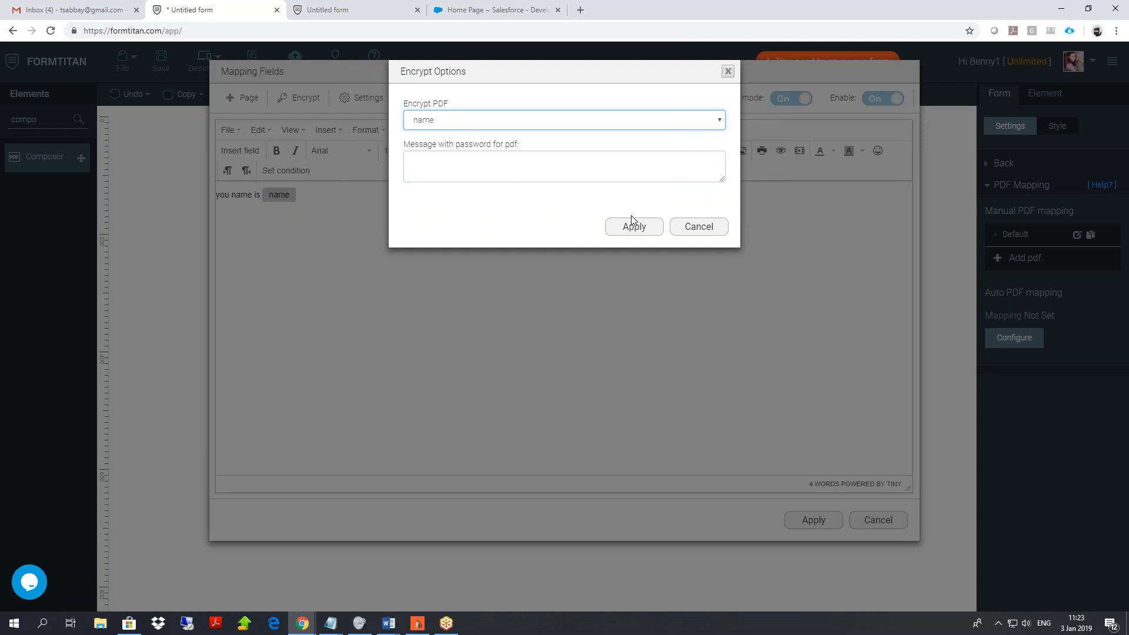
pyautogui.click(714, 234)
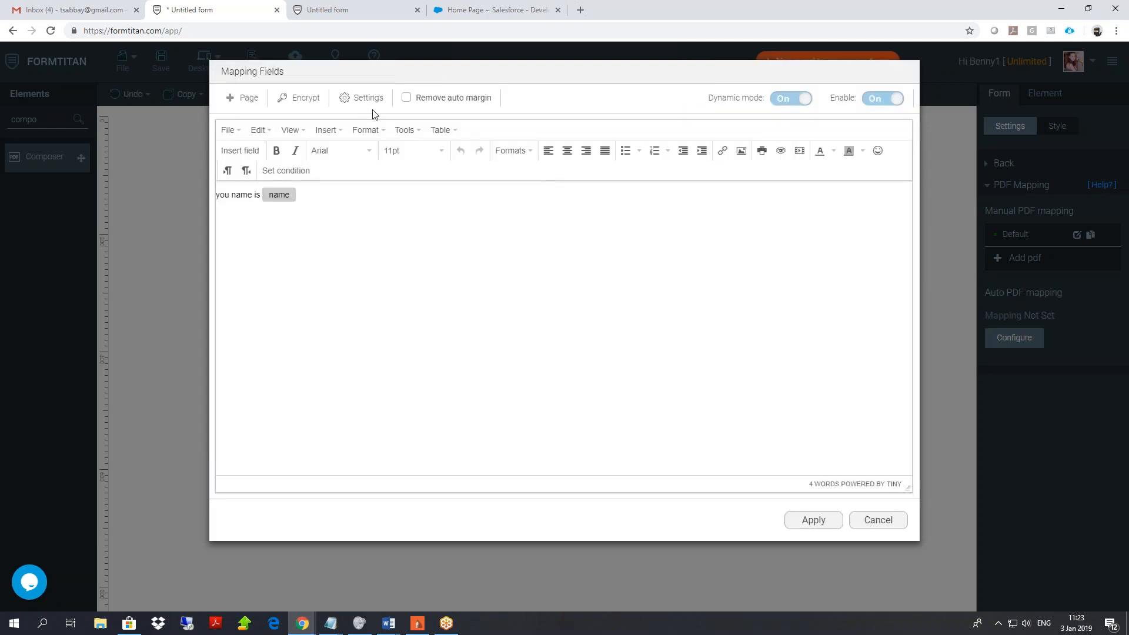
# Review the Default PDF's settings without changes, then apply the 'you name is [name]' mapping.
pyautogui.click(362, 100)
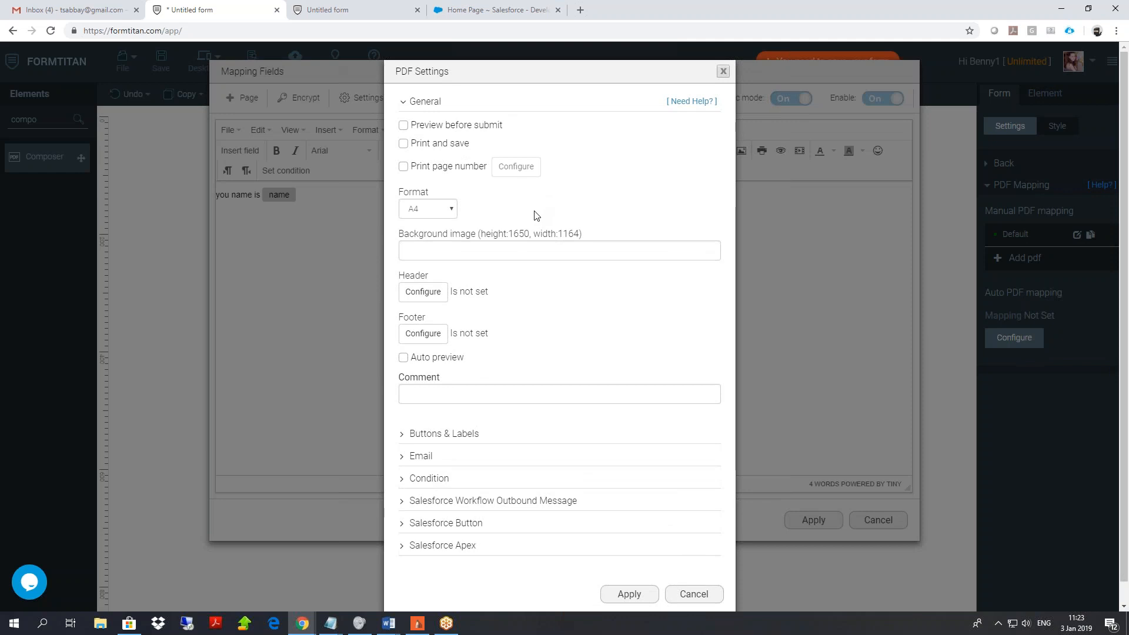
pyautogui.scroll(-1, 536, 214)
pyautogui.scroll(1, 722, 144)
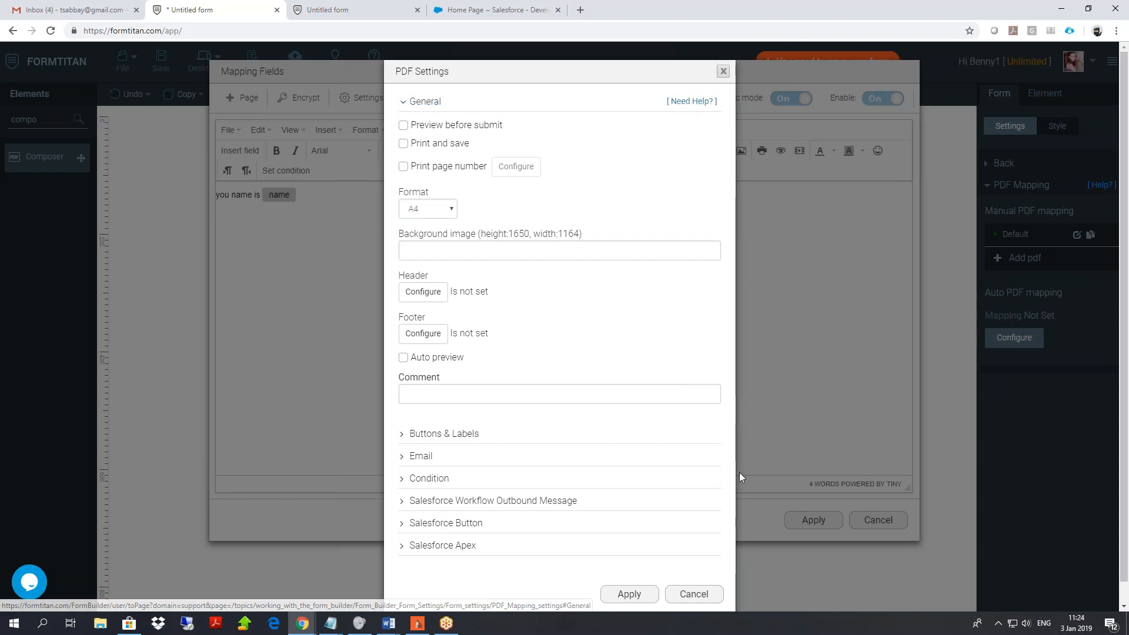
pyautogui.click(700, 595)
pyautogui.click(795, 520)
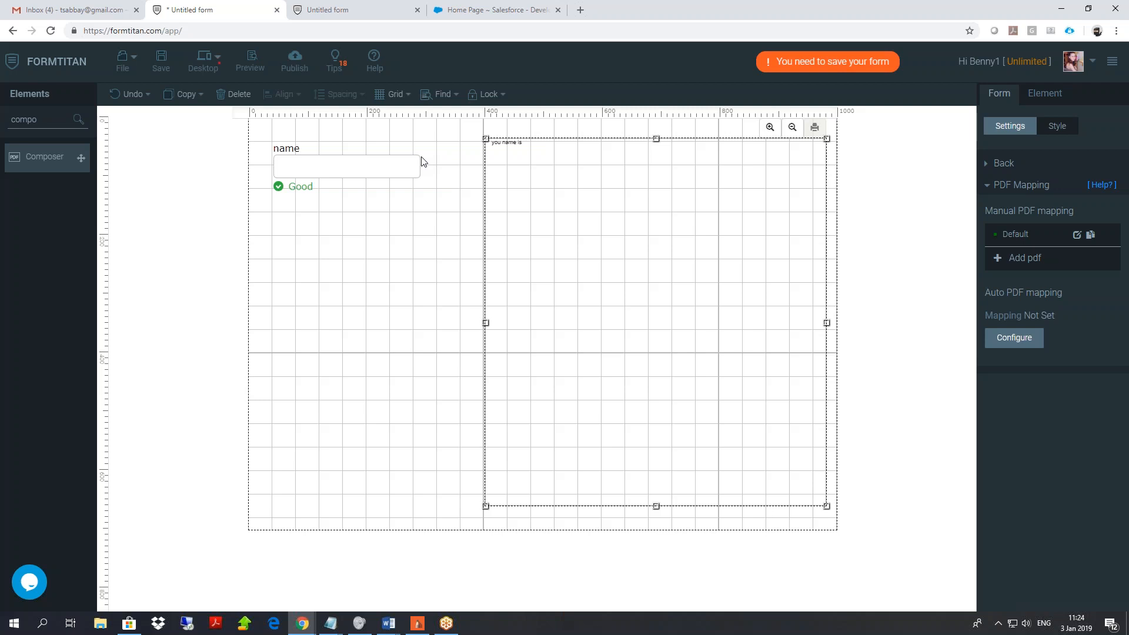
# In Salesforce, open a recent contact from Contacts and launch FT Generate Document.
pyautogui.click(475, 10)
pyautogui.click(233, 100)
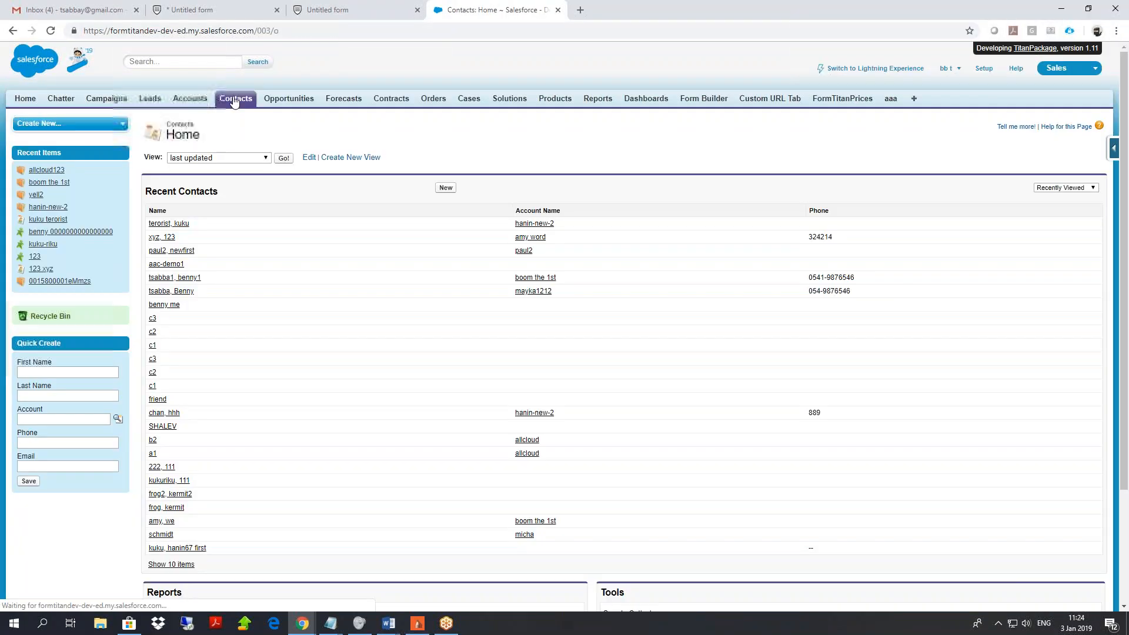
pyautogui.click(174, 224)
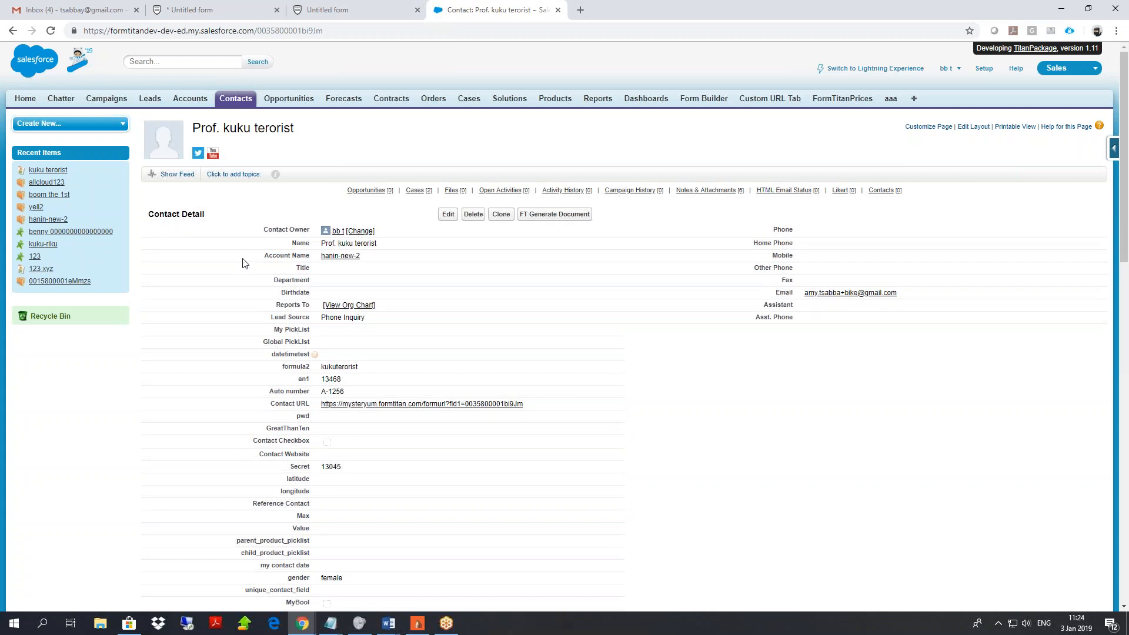
pyautogui.click(538, 219)
# Queue the pdf donky and sf publish forms for merging, then close the queue window.
pyautogui.click(541, 219)
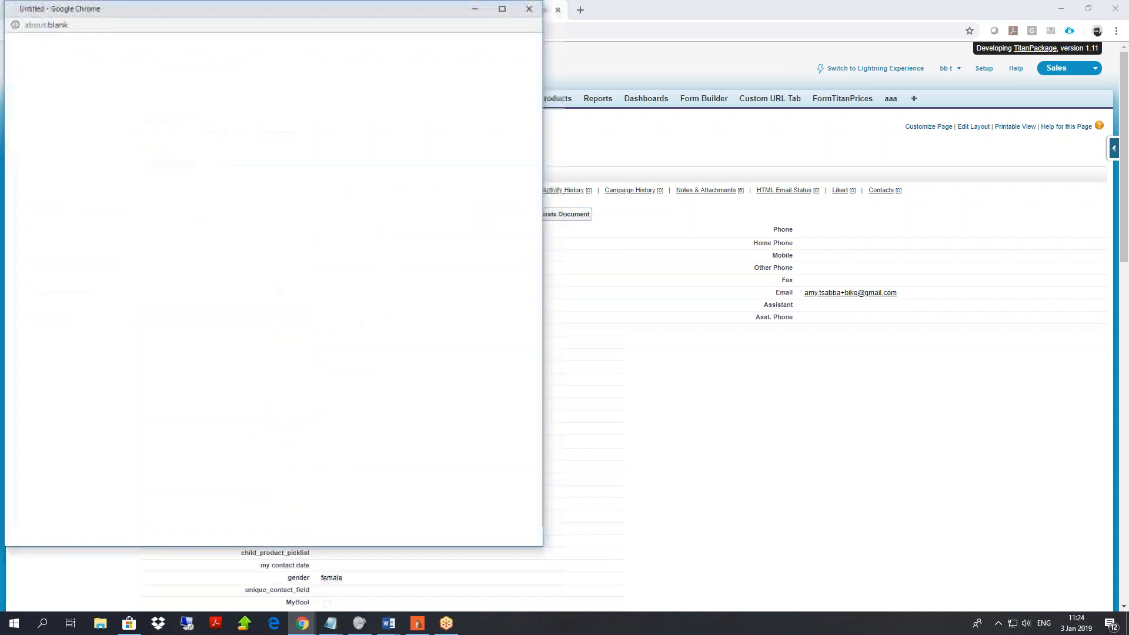
pyautogui.moveTo(171, 10); pyautogui.dragTo(618, 60)
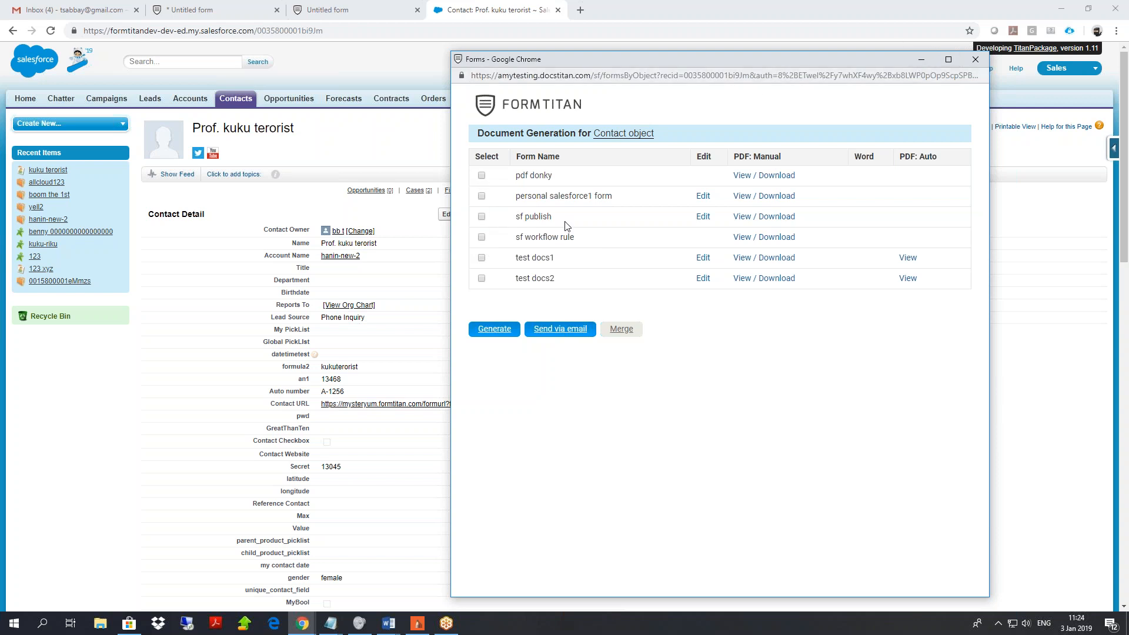
pyautogui.click(482, 176)
pyautogui.click(483, 217)
pyautogui.click(622, 330)
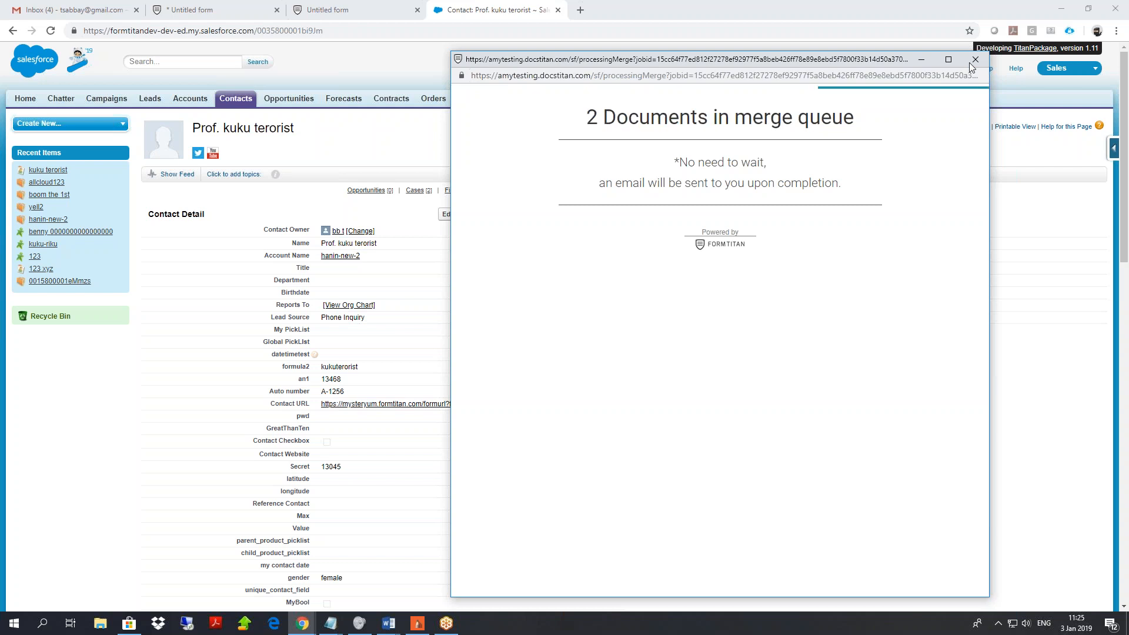
pyautogui.click(970, 63)
# Relaunch document generation and select test docs1, sf workflow rule and sf publish.
pyautogui.click(552, 217)
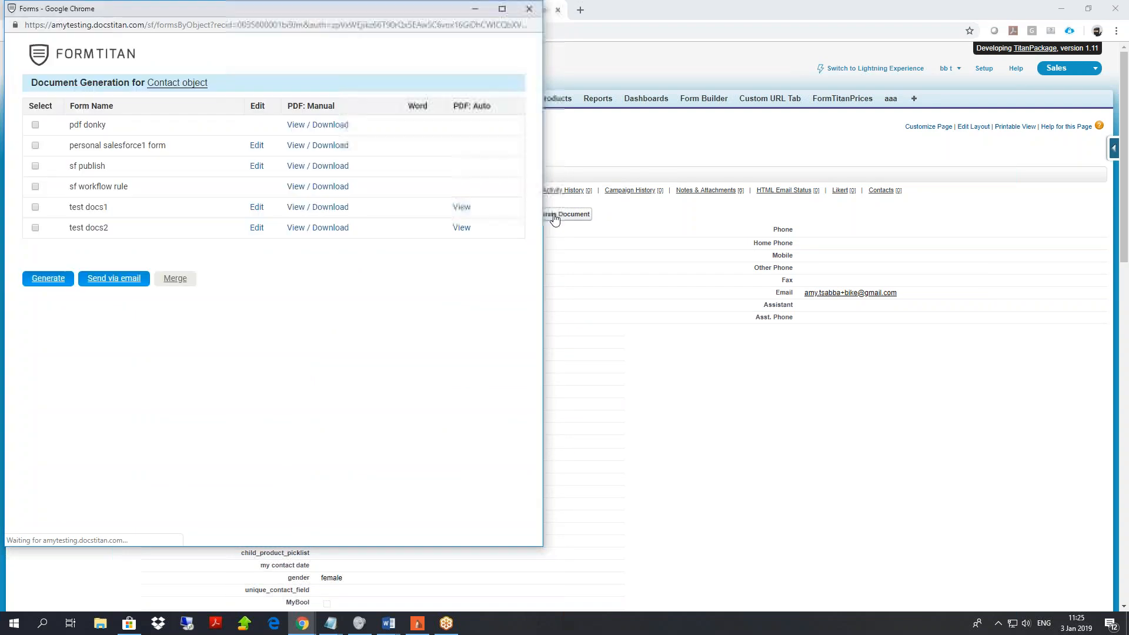
pyautogui.moveTo(255, 8); pyautogui.dragTo(441, 44)
pyautogui.click(222, 242)
pyautogui.click(222, 222)
pyautogui.click(222, 201)
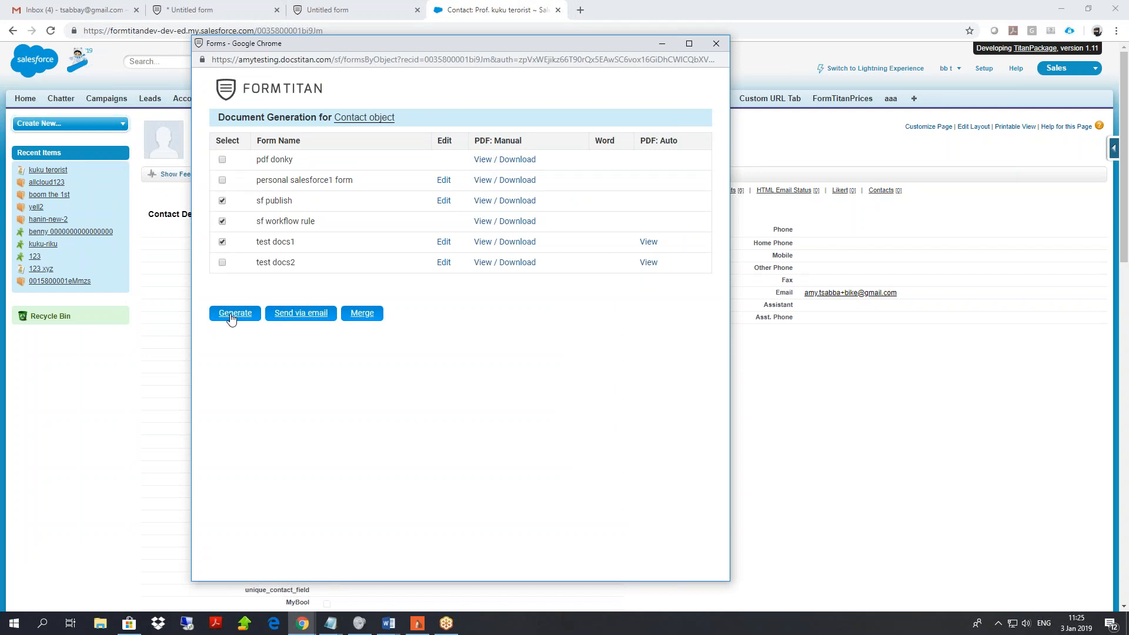
pyautogui.moveTo(337, 50); pyautogui.dragTo(489, 64)
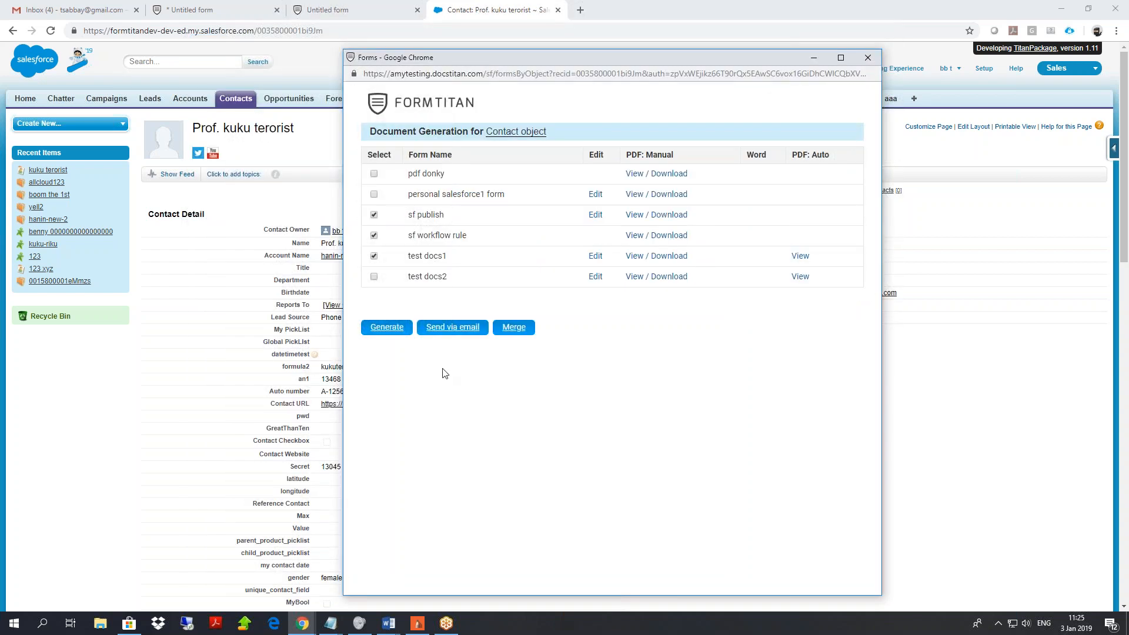
# Open the email message for the selected documents, then close it unsent.
pyautogui.click(445, 330)
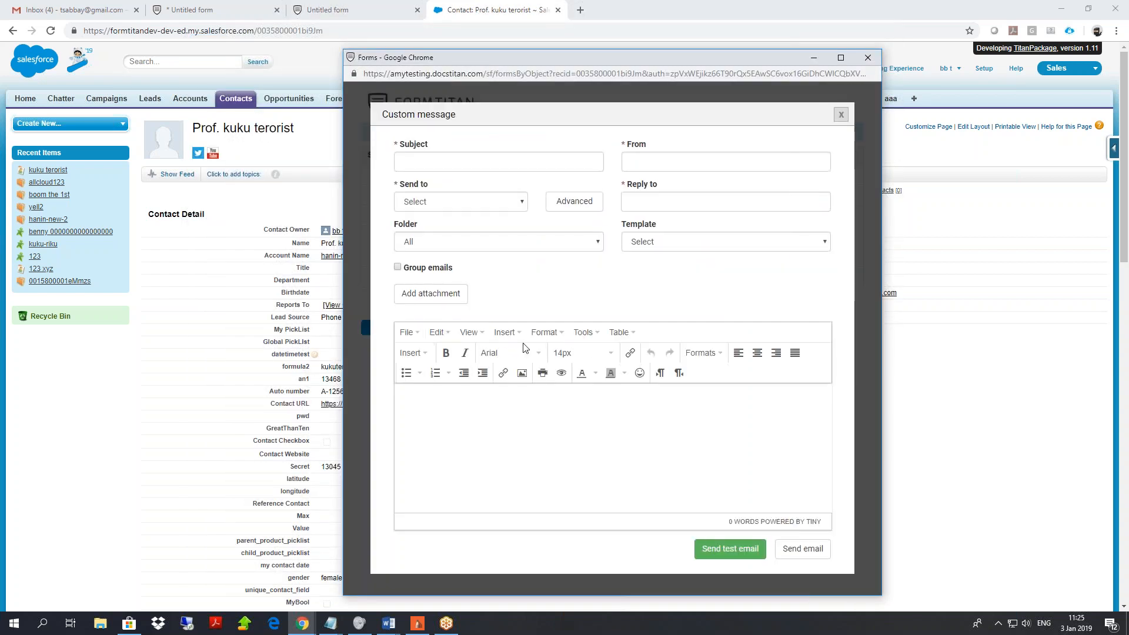
pyautogui.click(457, 154)
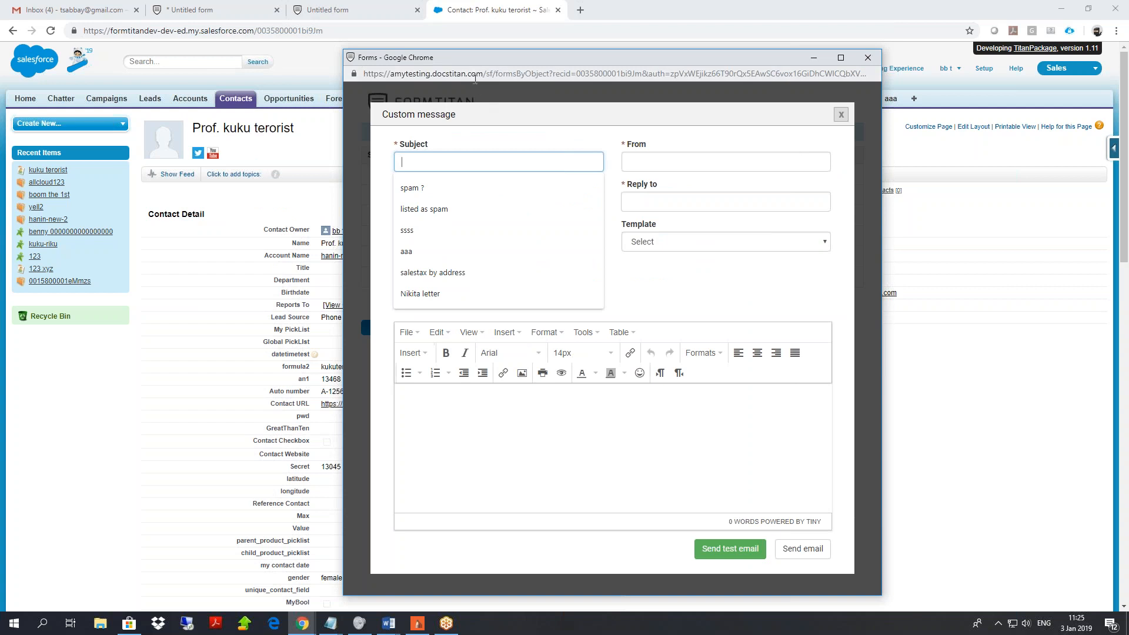
pyautogui.moveTo(805, 522); pyautogui.dragTo(841, 165)
pyautogui.click(841, 114)
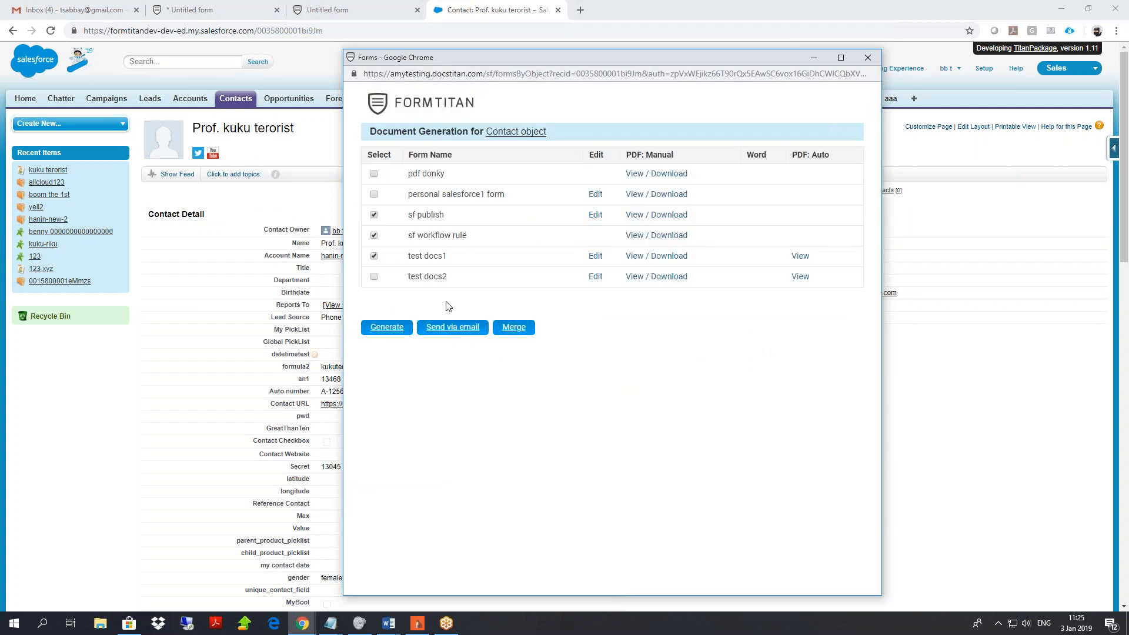
# Reopen the email, send to the contact's Email field, with subject 'sdkfj.kljsdf'.
pyautogui.click(465, 327)
pyautogui.click(468, 201)
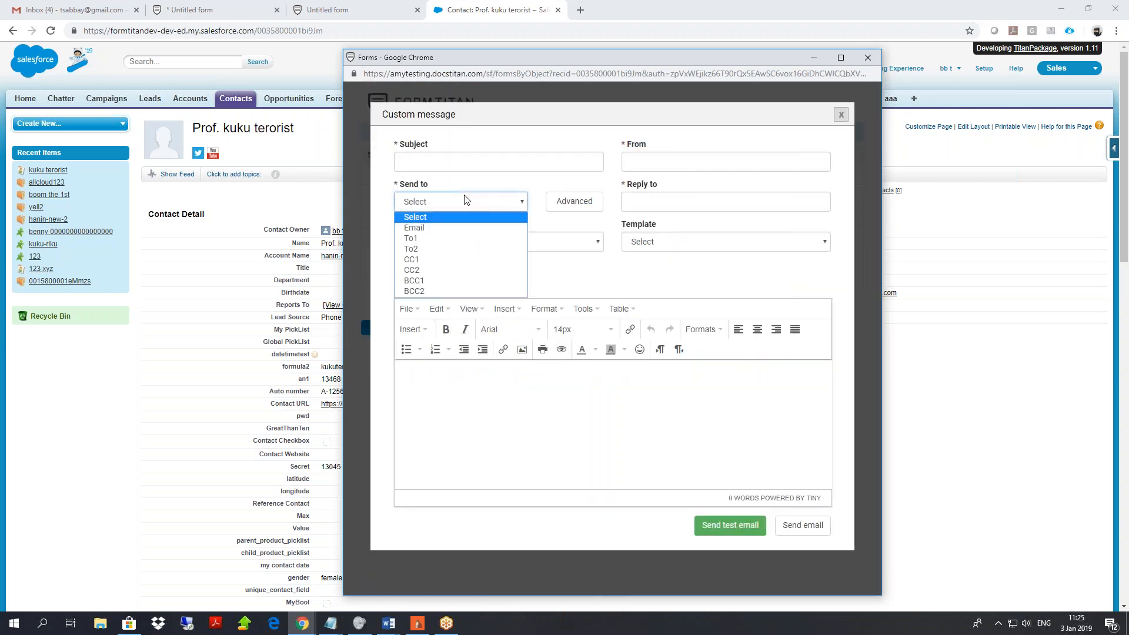
pyautogui.click(423, 230)
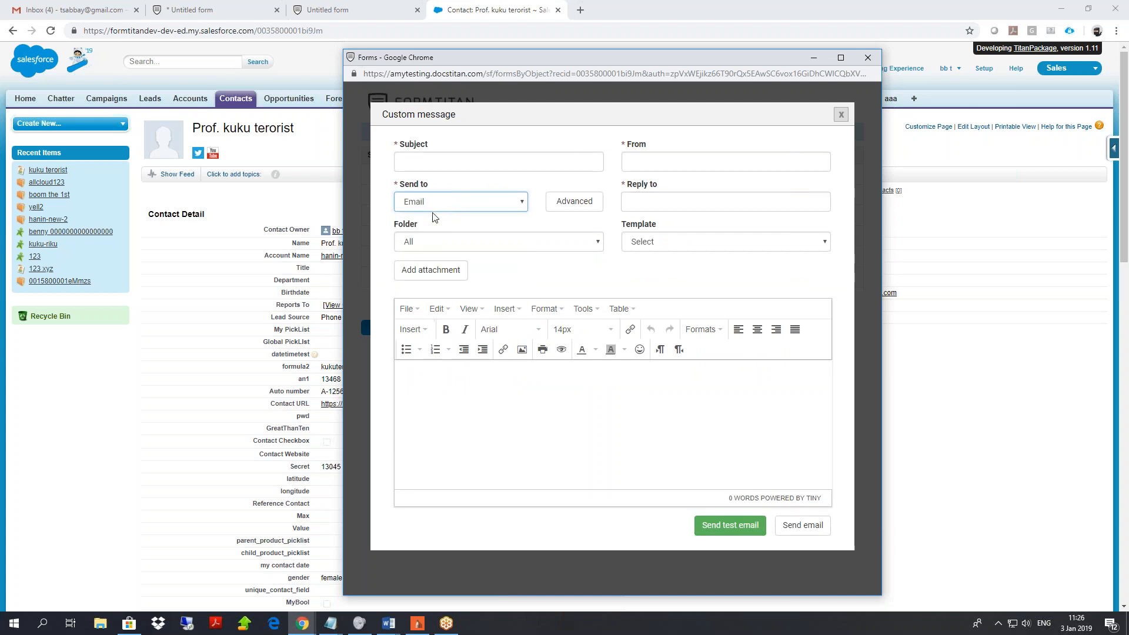
pyautogui.click(448, 164)
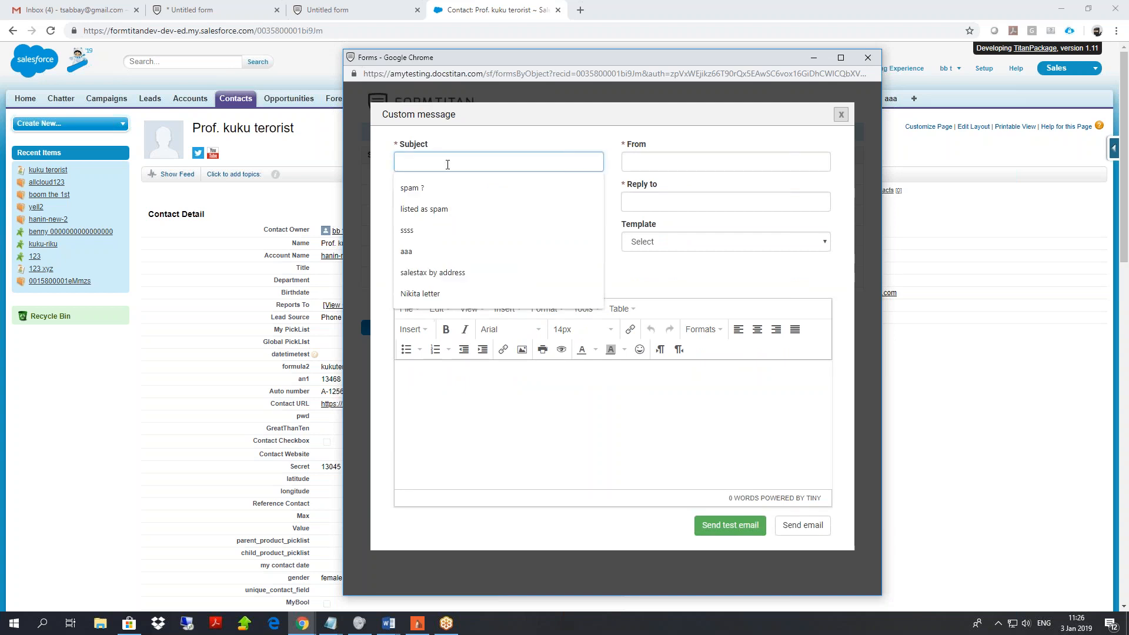
pyautogui.write('sdkfj.kljsdf')
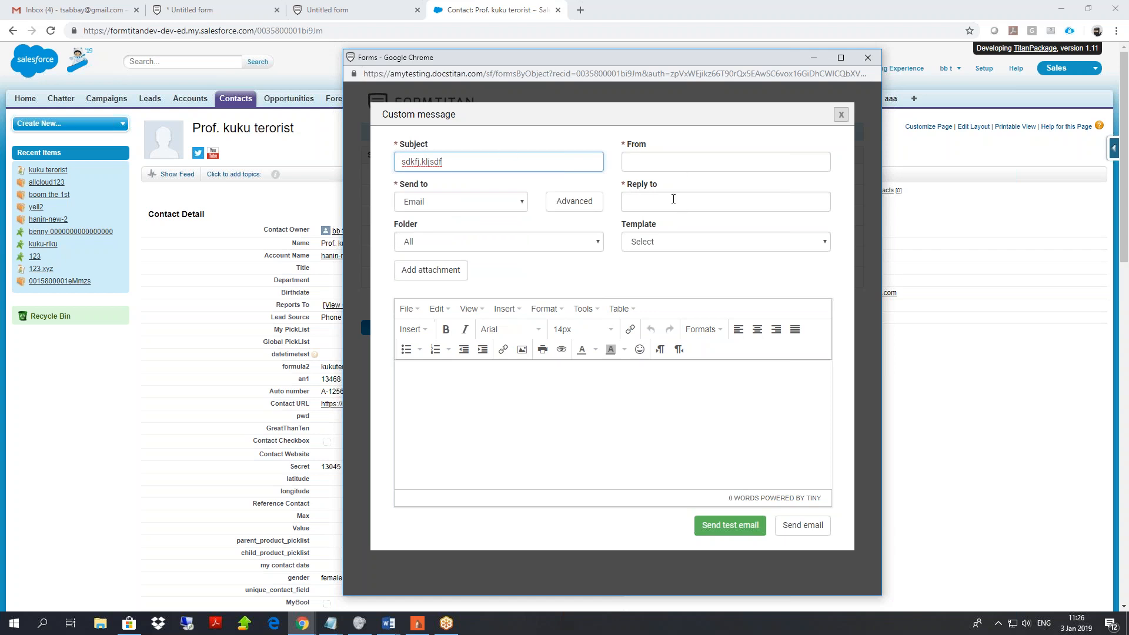
pyautogui.click(693, 202)
pyautogui.click(617, 219)
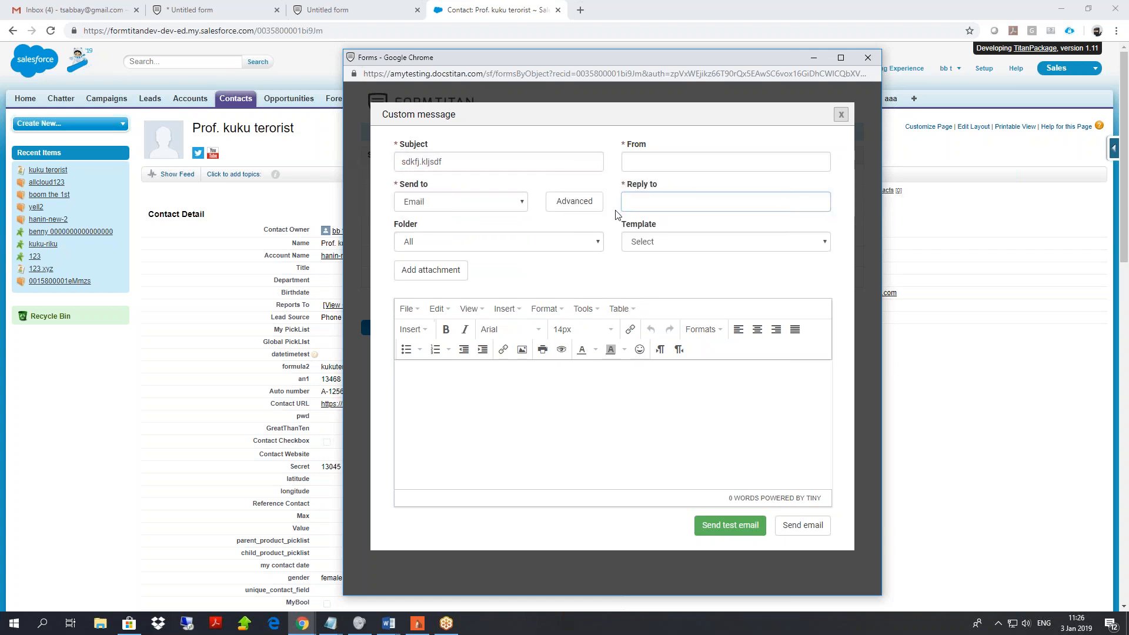
# Load the first HTML email template, try attaching a file and a test email, then close.
pyautogui.click(653, 242)
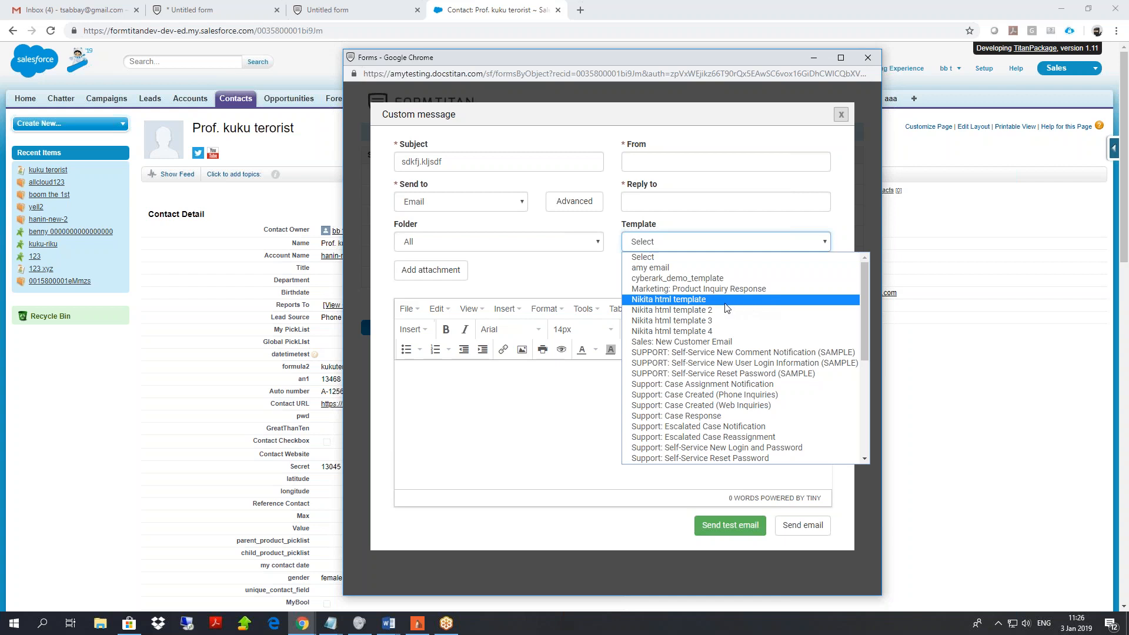
pyautogui.scroll(-3, 726, 308)
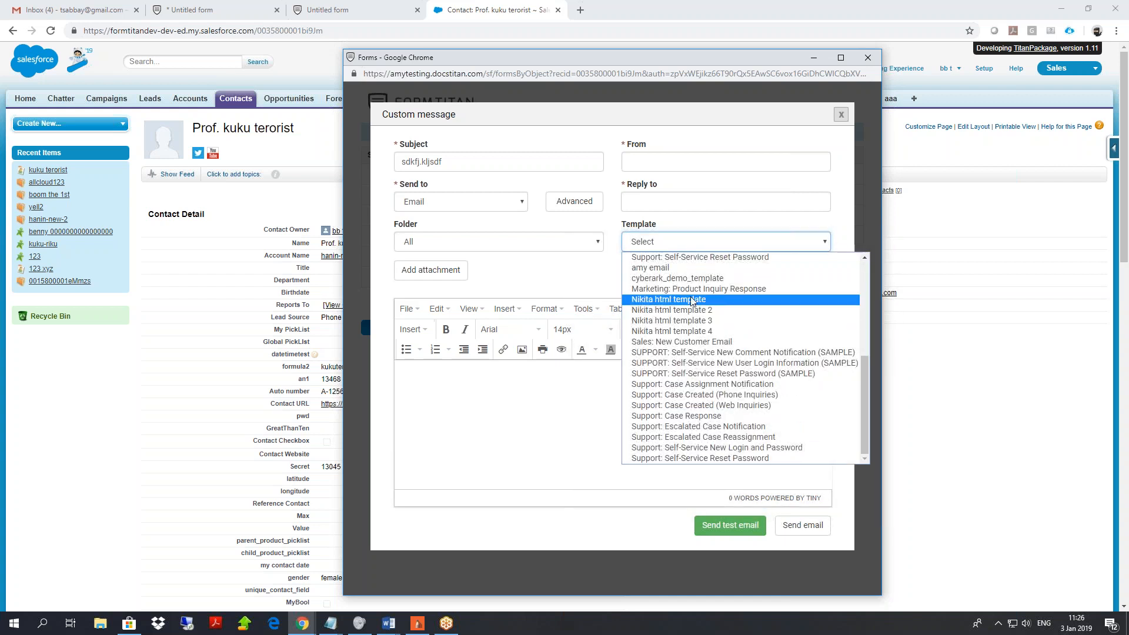
pyautogui.click(695, 301)
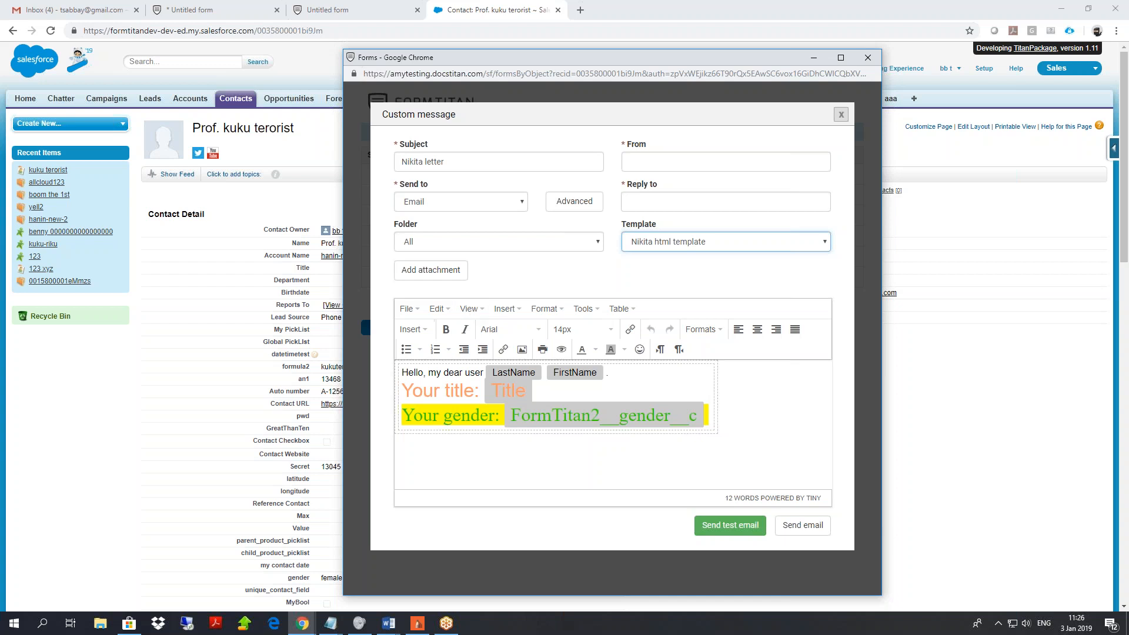
pyautogui.click(443, 271)
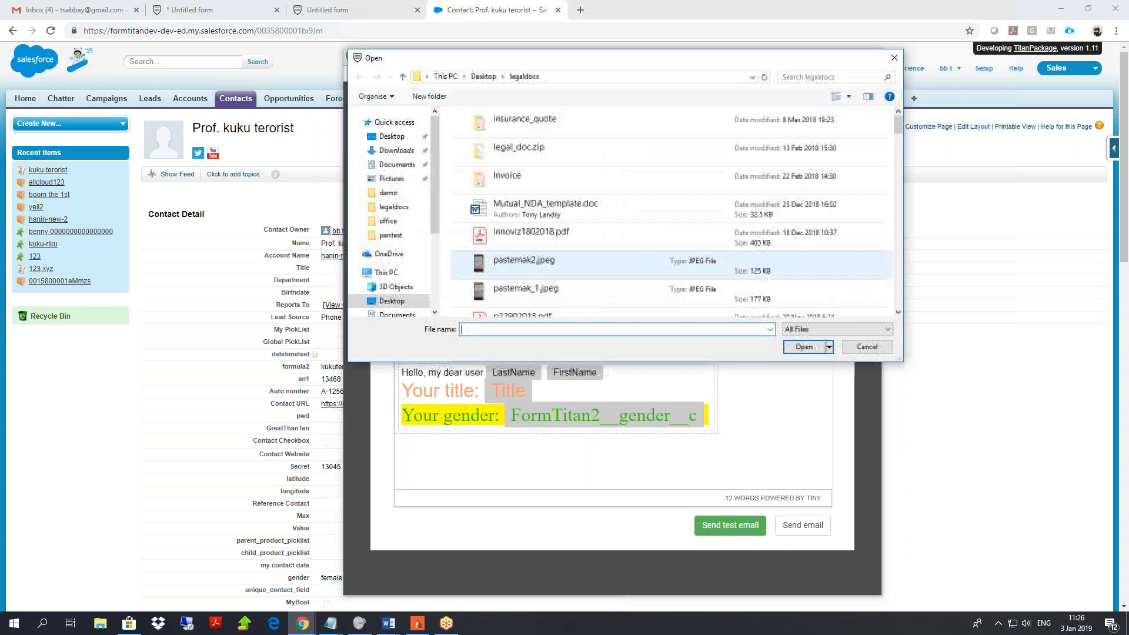
pyautogui.click(871, 348)
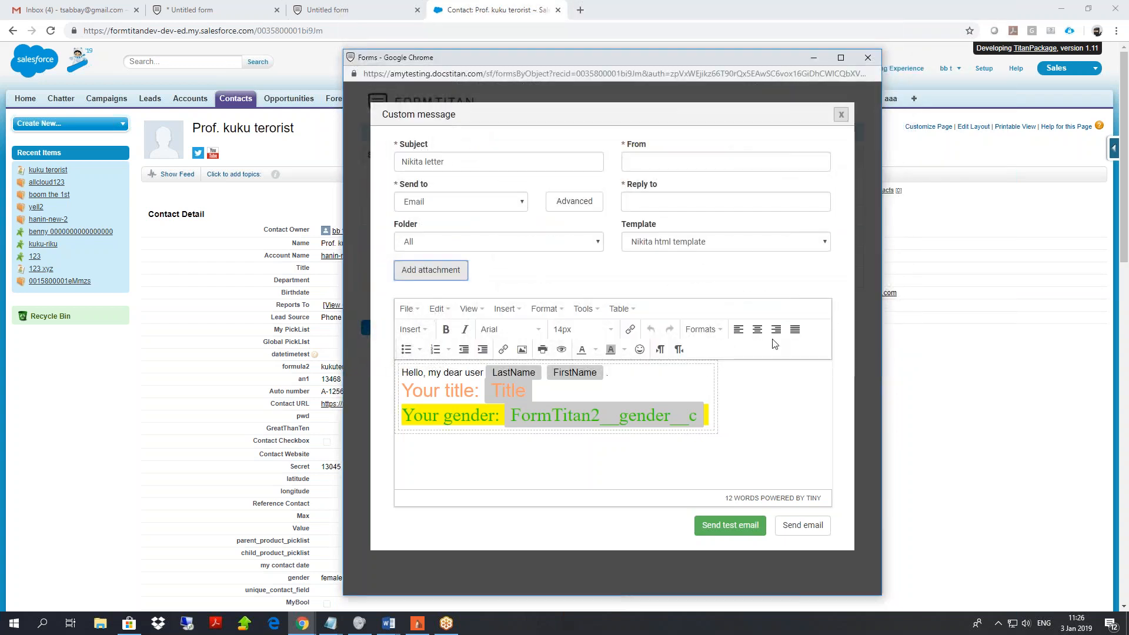
pyautogui.click(730, 525)
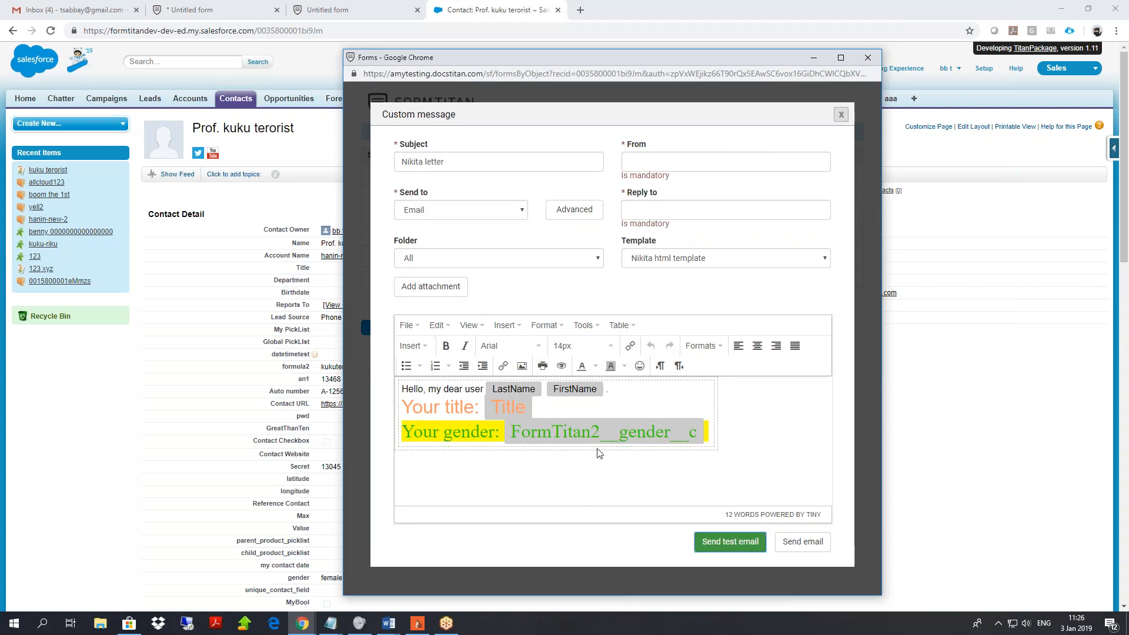
pyautogui.click(663, 170)
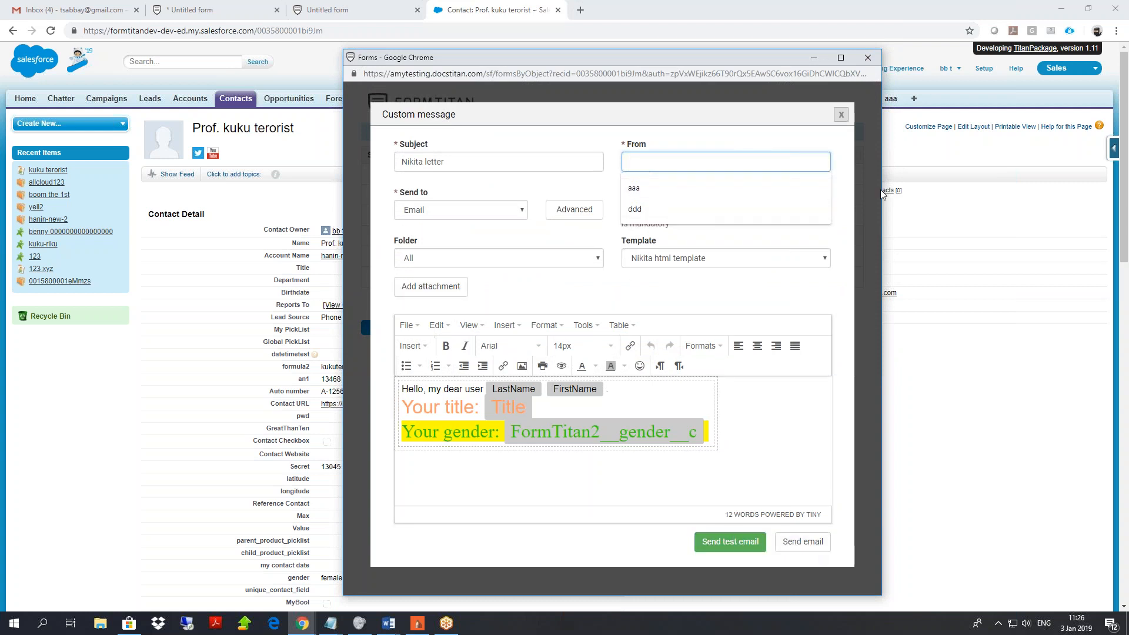
pyautogui.click(842, 114)
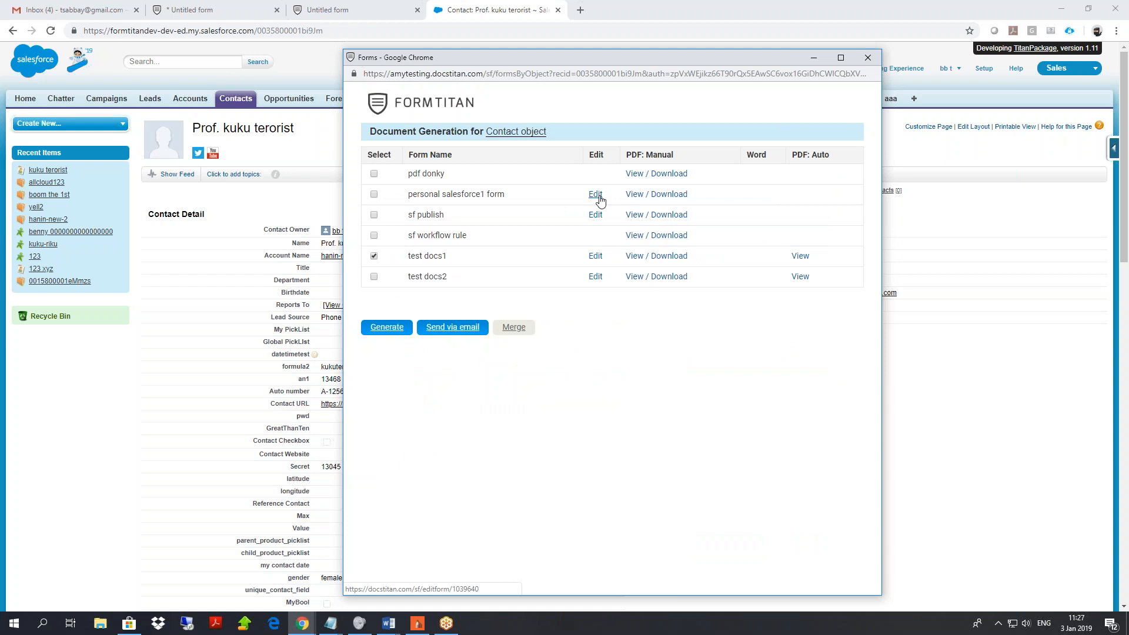
# Close the forms popup, return to the untitled form, and open account settings.
pyautogui.click(868, 57)
pyautogui.click(223, 8)
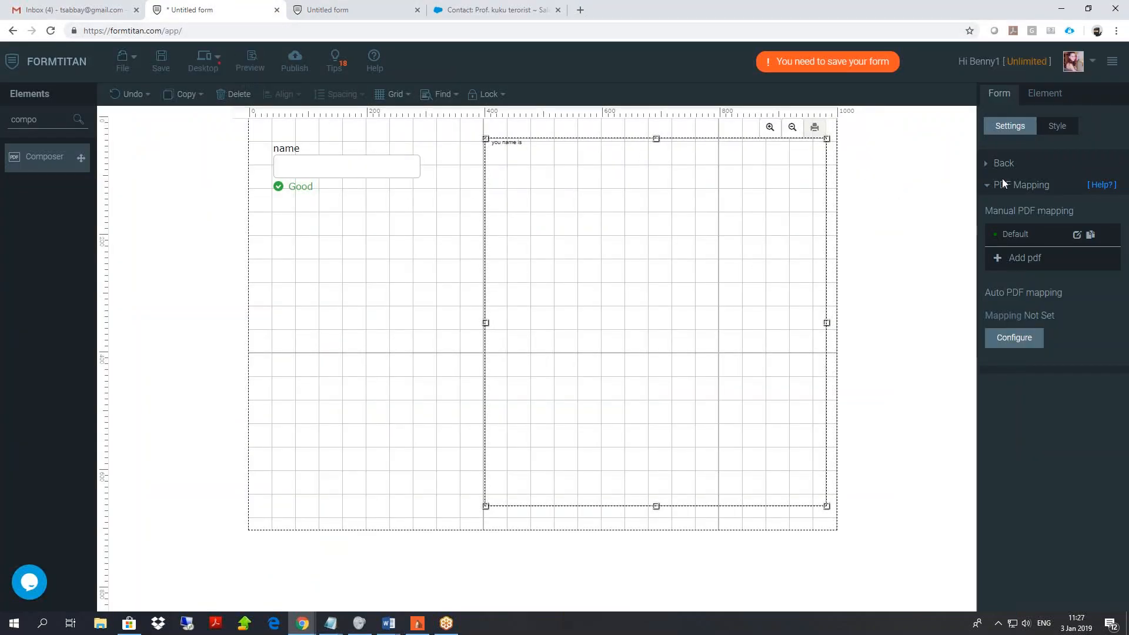
pyautogui.click(1112, 62)
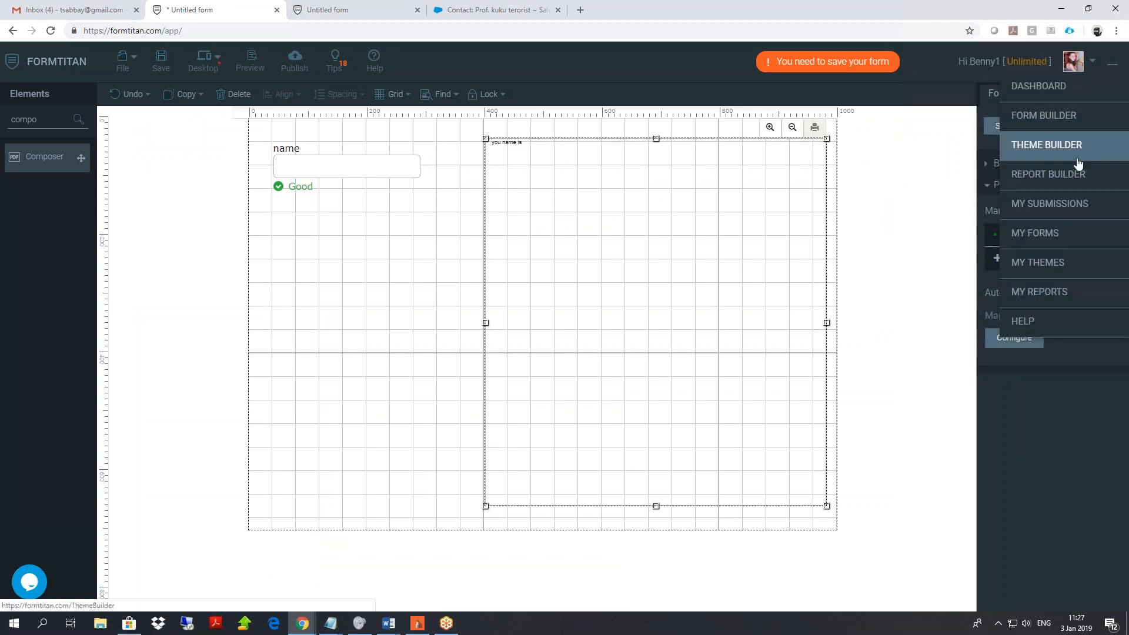
pyautogui.click(1080, 66)
pyautogui.click(1038, 89)
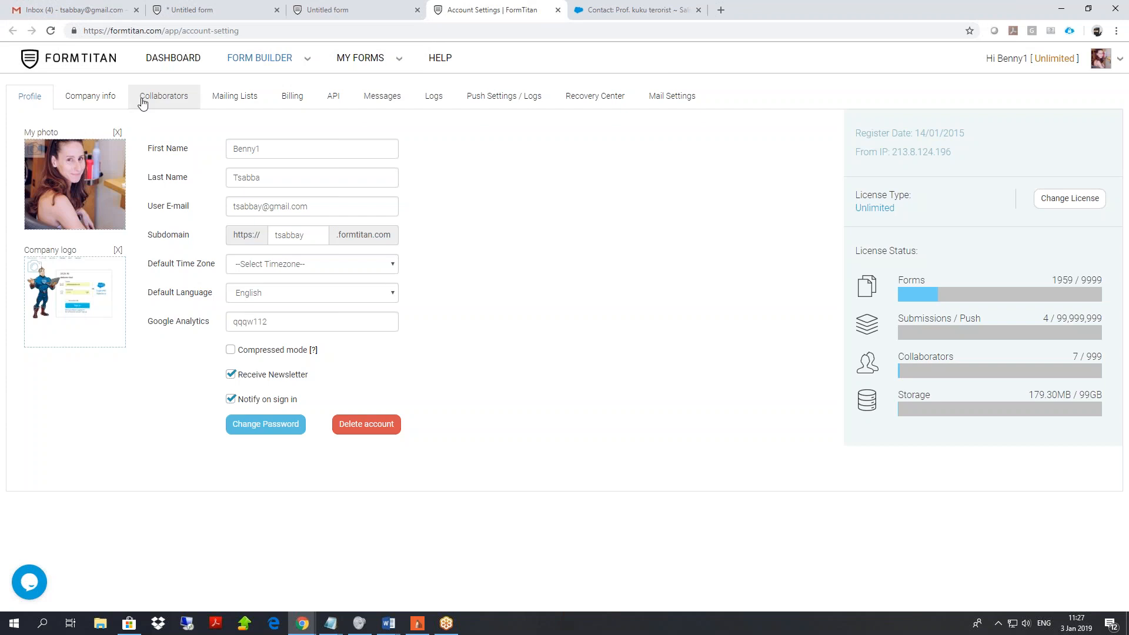
# On Collaborators, add collaborators from Salesforce via Search users and tick two users.
pyautogui.click(144, 104)
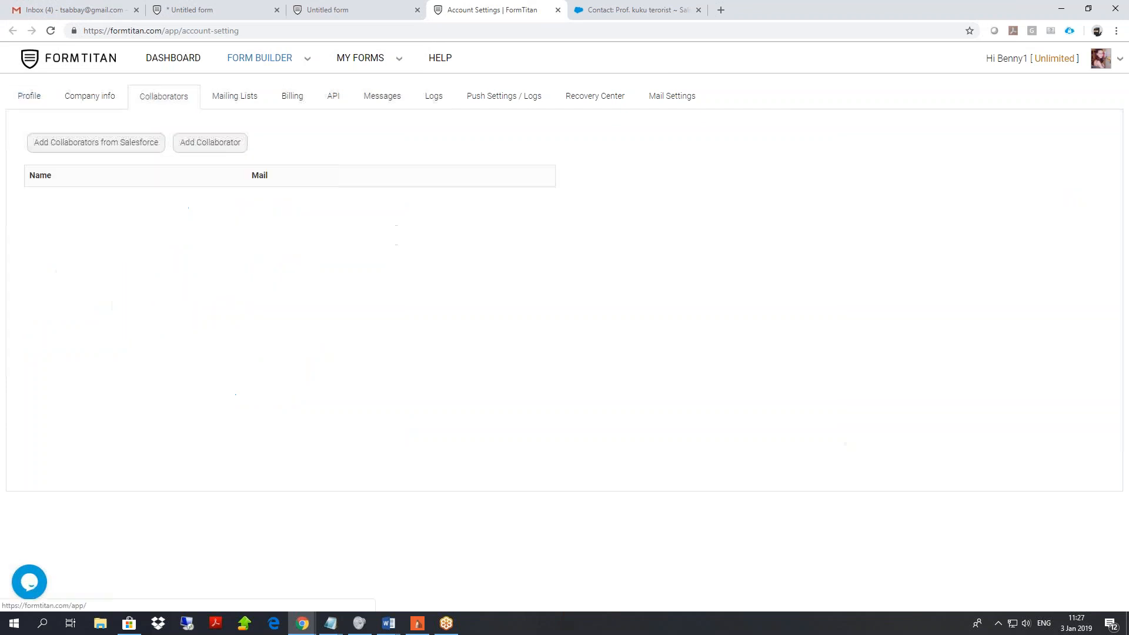
pyautogui.click(109, 147)
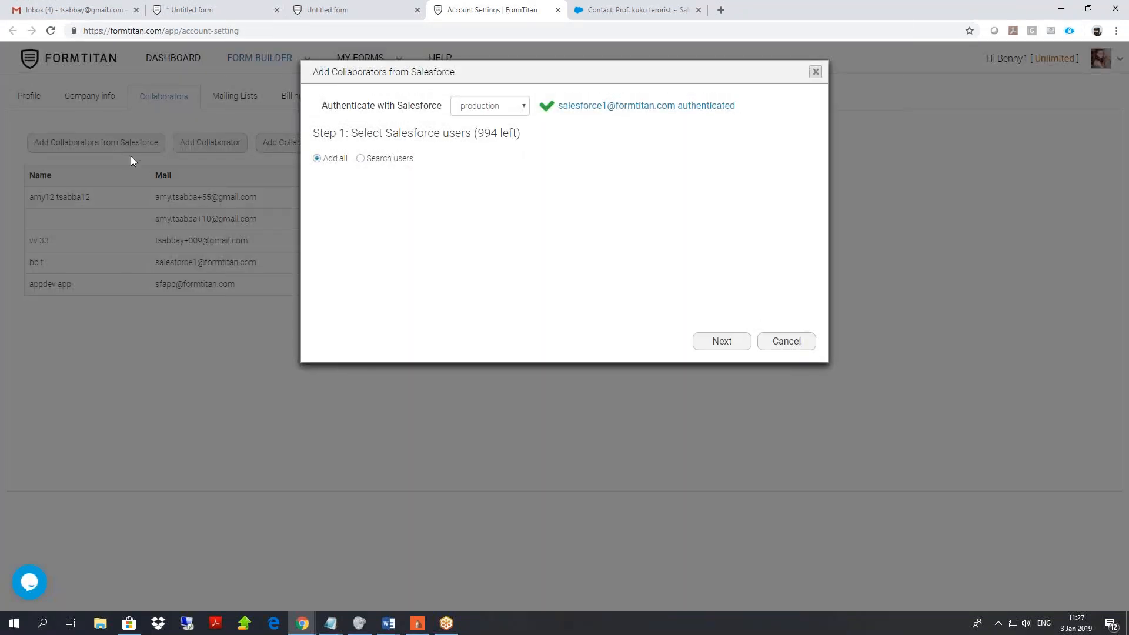
pyautogui.click(361, 159)
pyautogui.click(331, 312)
pyautogui.click(332, 335)
# Tick a third user, grant Submit on three forms and Edit on two, then cancel.
pyautogui.click(331, 356)
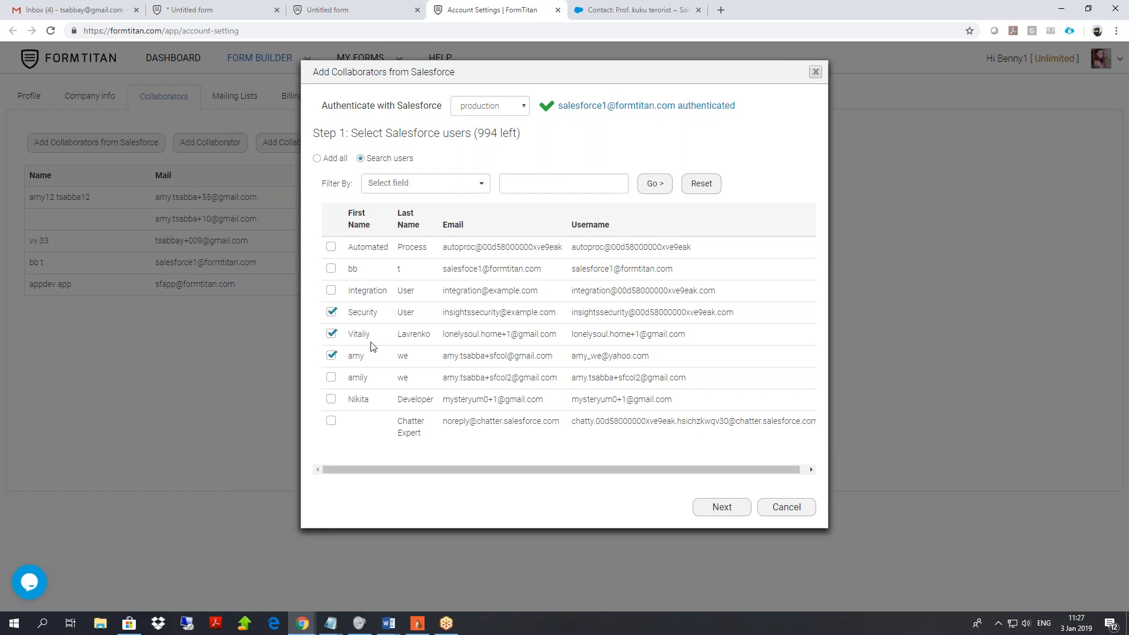
pyautogui.click(723, 509)
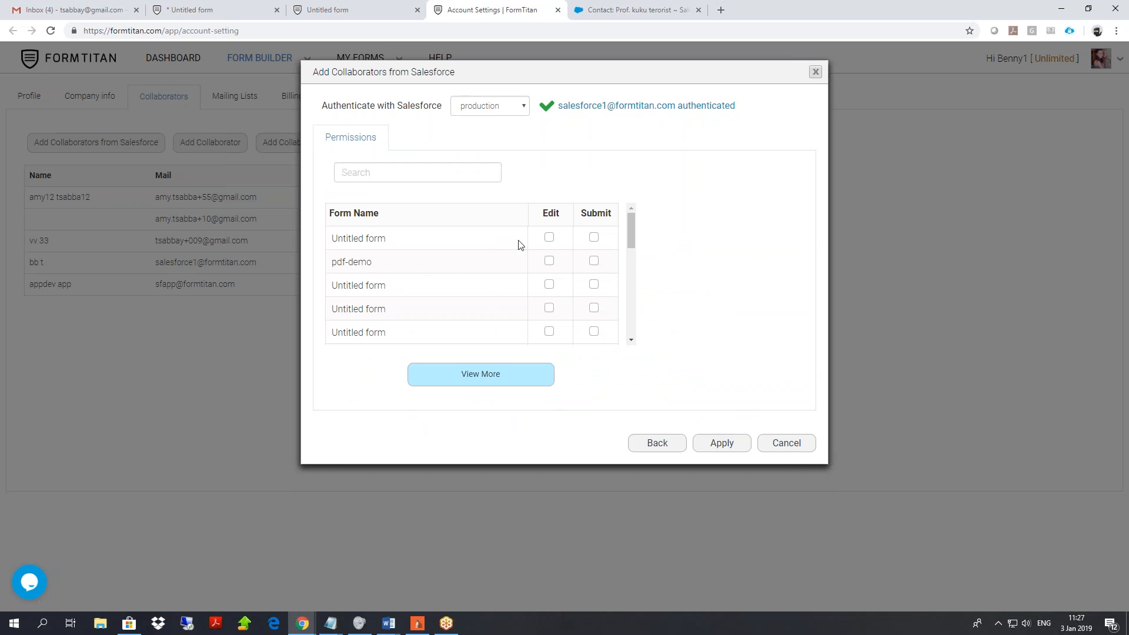
pyautogui.click(593, 238)
pyautogui.click(595, 261)
pyautogui.click(595, 285)
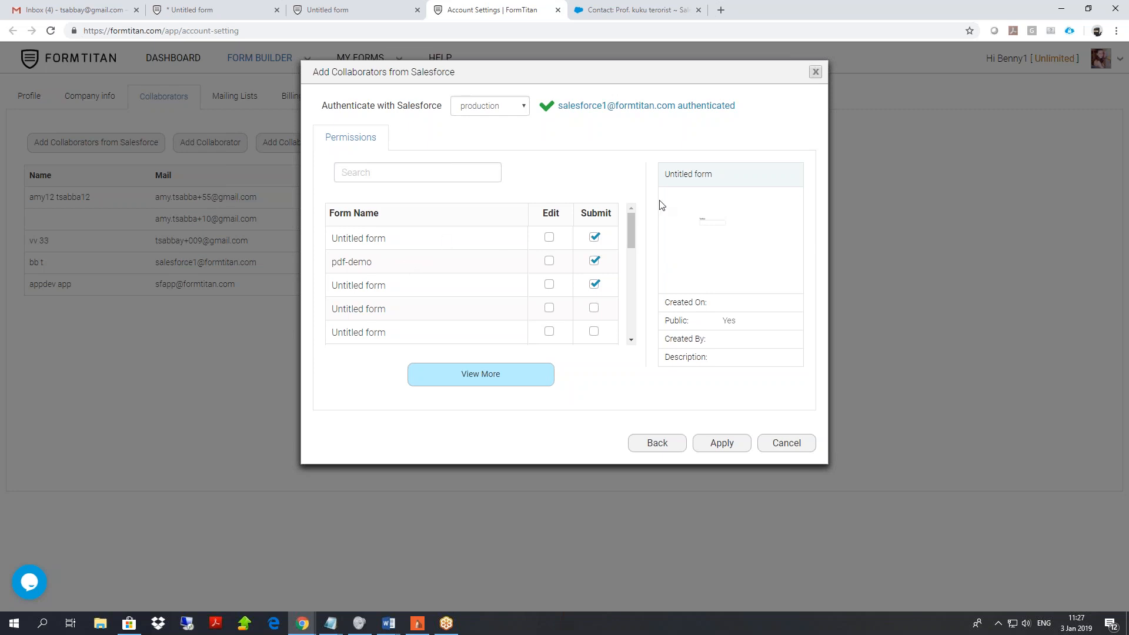
pyautogui.click(549, 261)
pyautogui.click(549, 284)
pyautogui.click(798, 450)
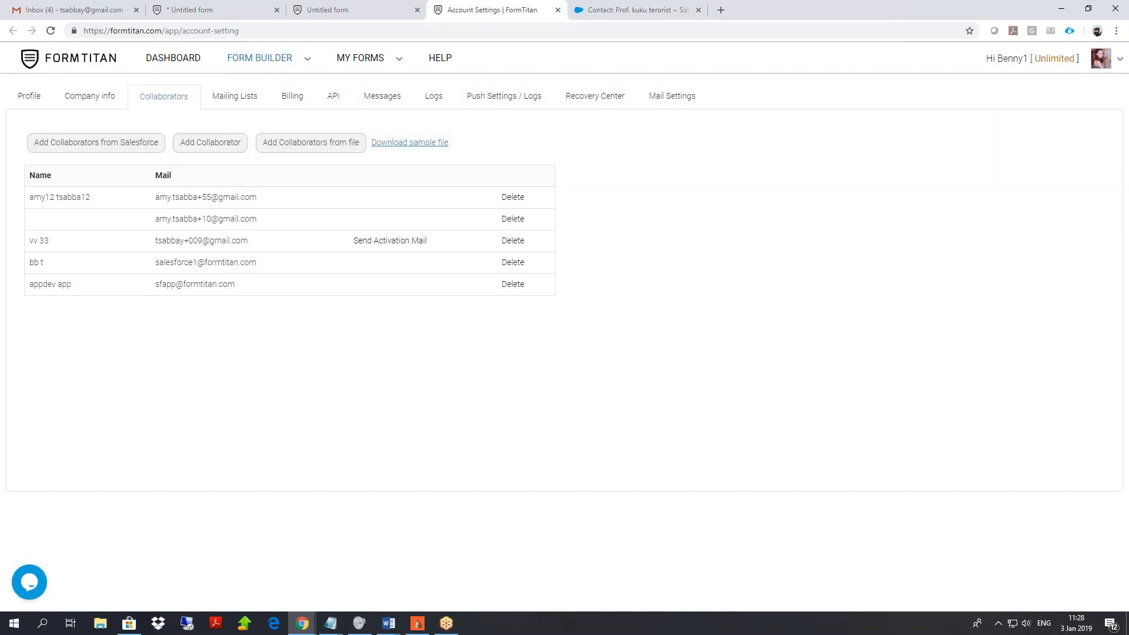
# Switch to the Salesforce developer org's home page.
pyautogui.click(626, 9)
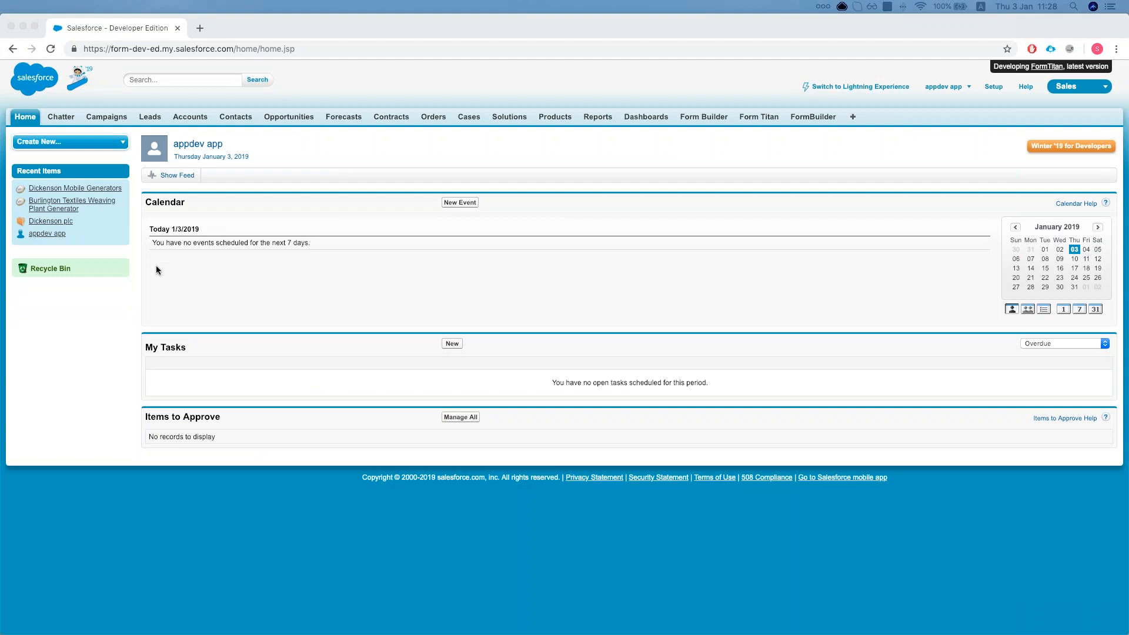
# In Salesforce Setup, Quick Find 'custom' and open the Custom Settings list.
pyautogui.click(545, 34)
pyautogui.click(994, 86)
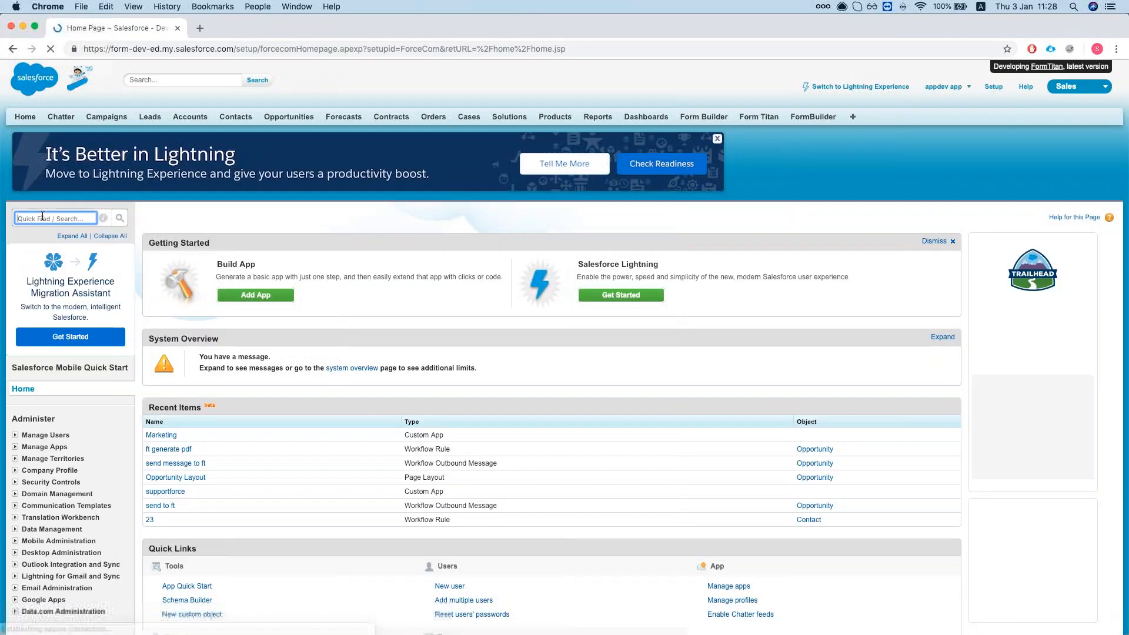
pyautogui.click(42, 217)
pyautogui.write('custom')
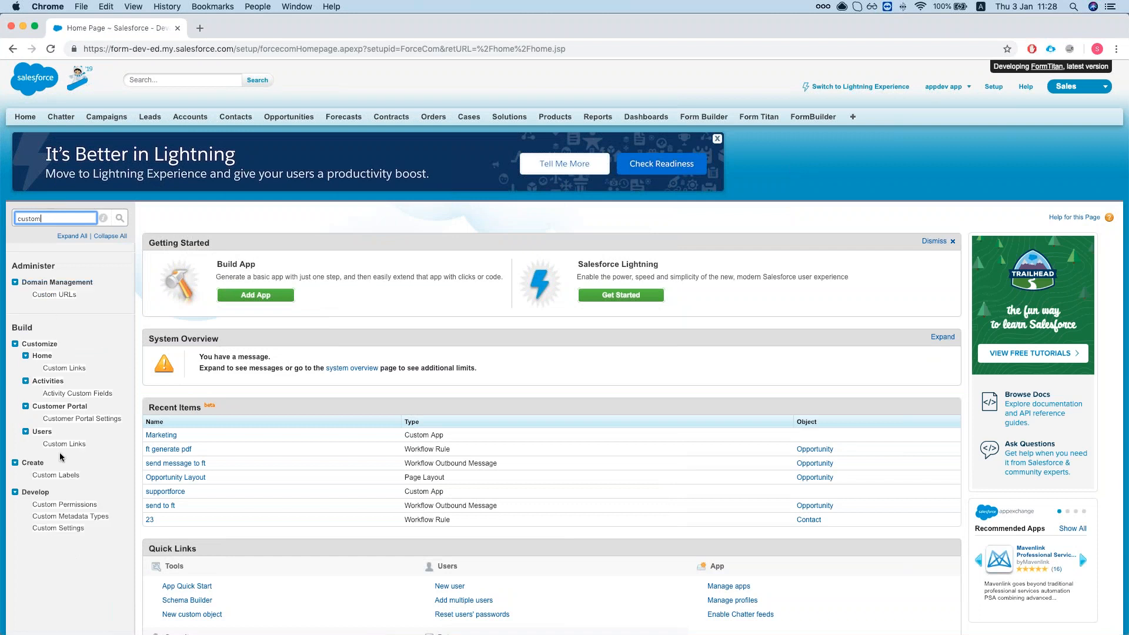
pyautogui.scroll(-1, 64, 473)
pyautogui.click(64, 495)
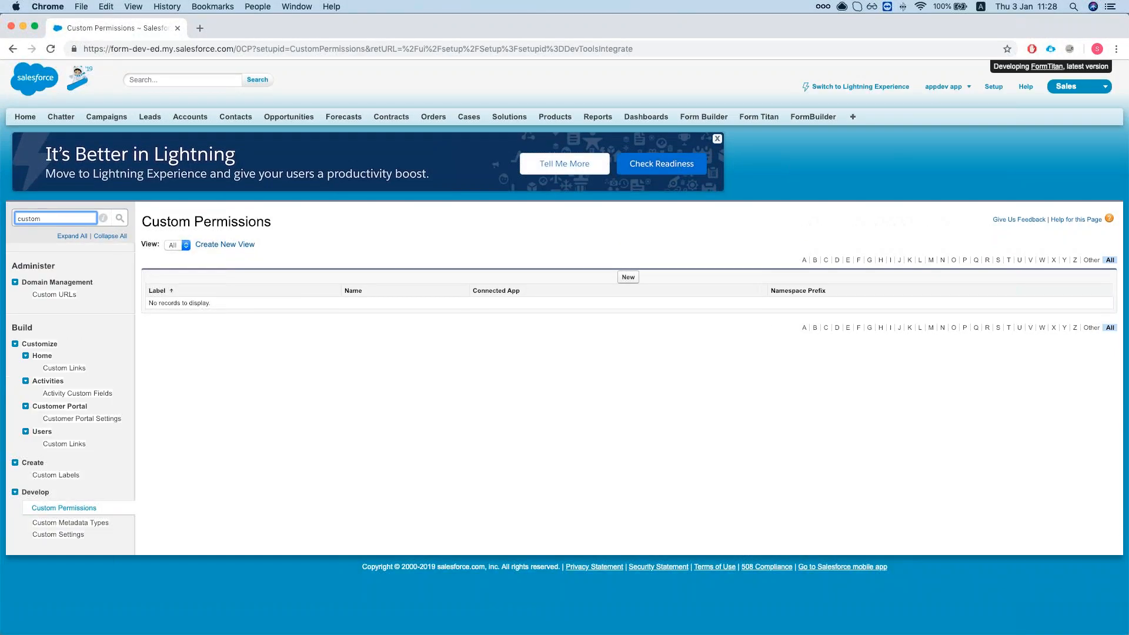
pyautogui.click(58, 534)
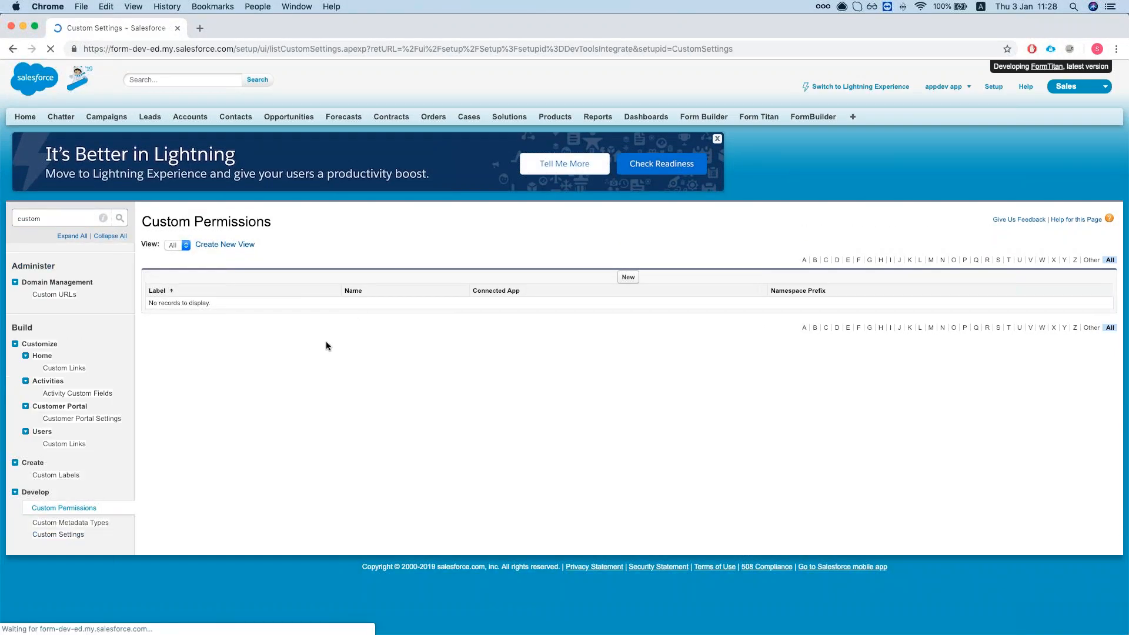
# Edit the FormTitan Pdf Url setting's PrivateURL record and save it with an empty URL.
pyautogui.click(200, 350)
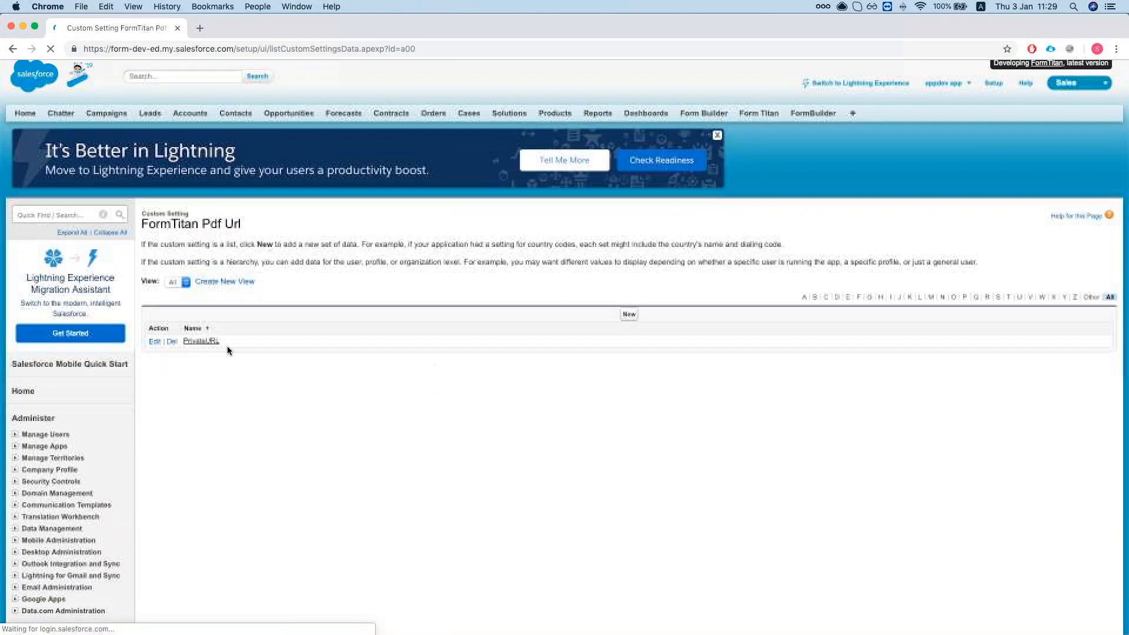
pyautogui.click(202, 341)
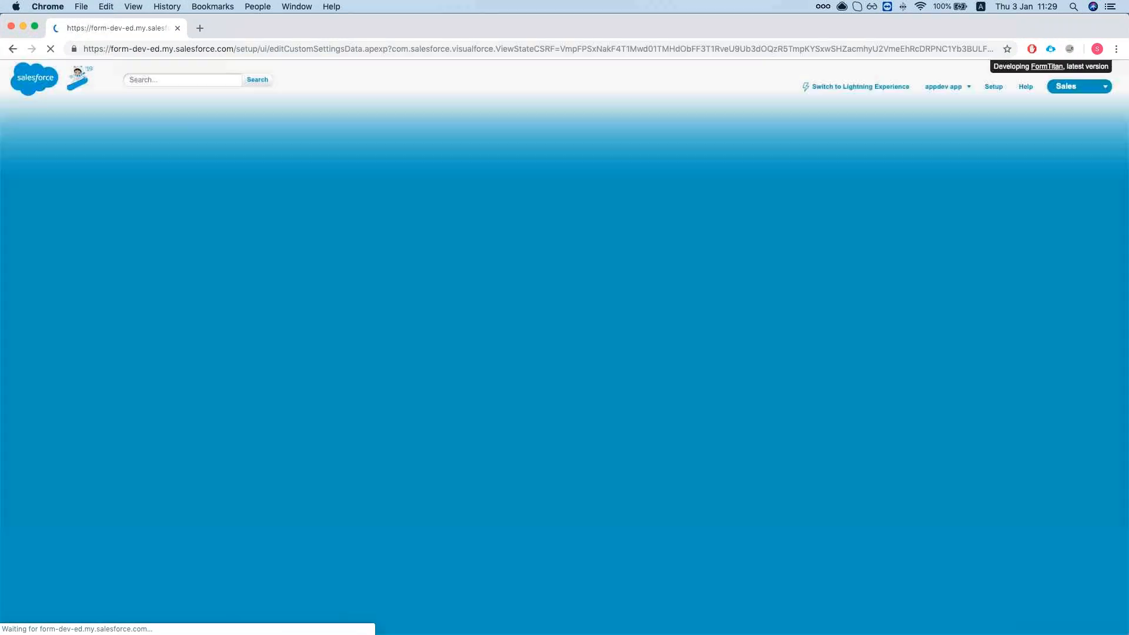
pyautogui.click(390, 324)
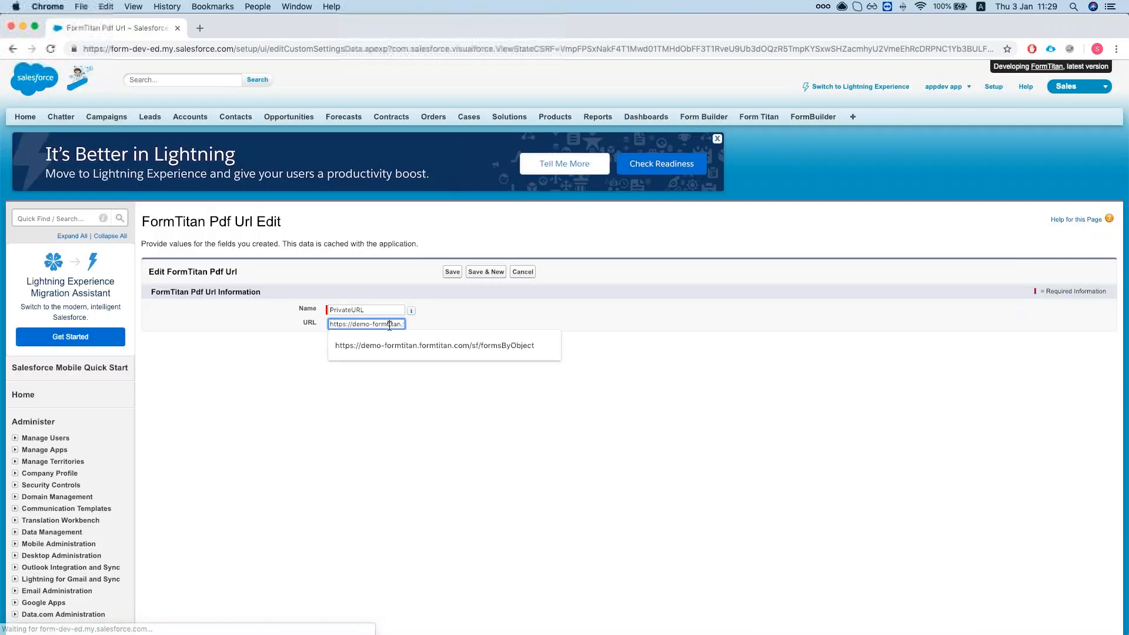
pyautogui.click(452, 271)
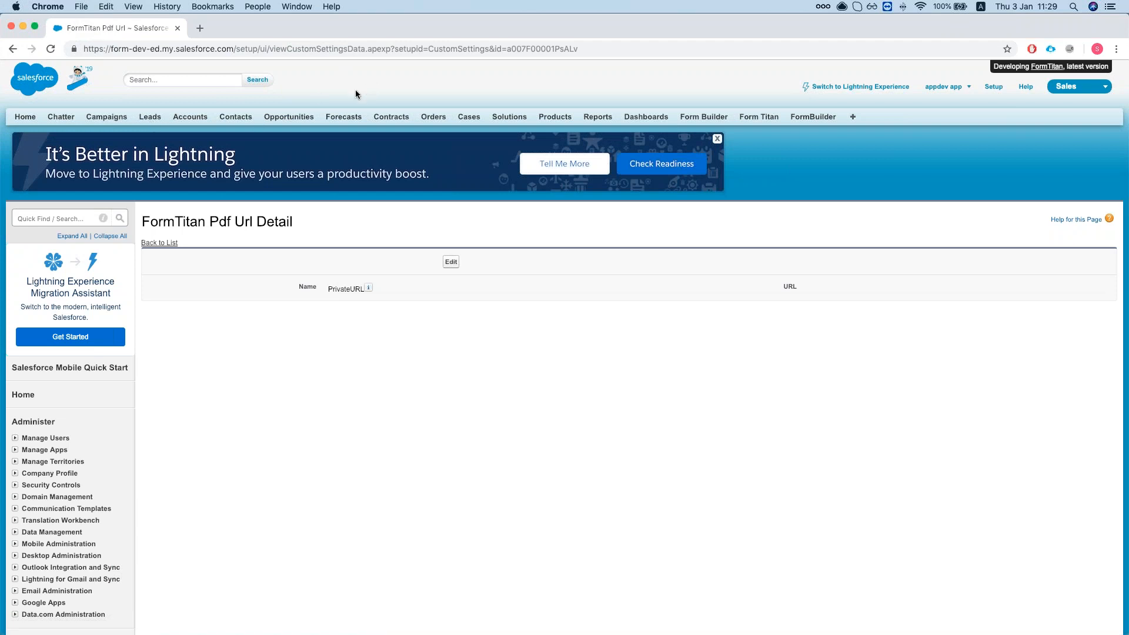
# Open the Dickenson Mobile Generators opportunity from the Opportunities list.
pyautogui.click(294, 117)
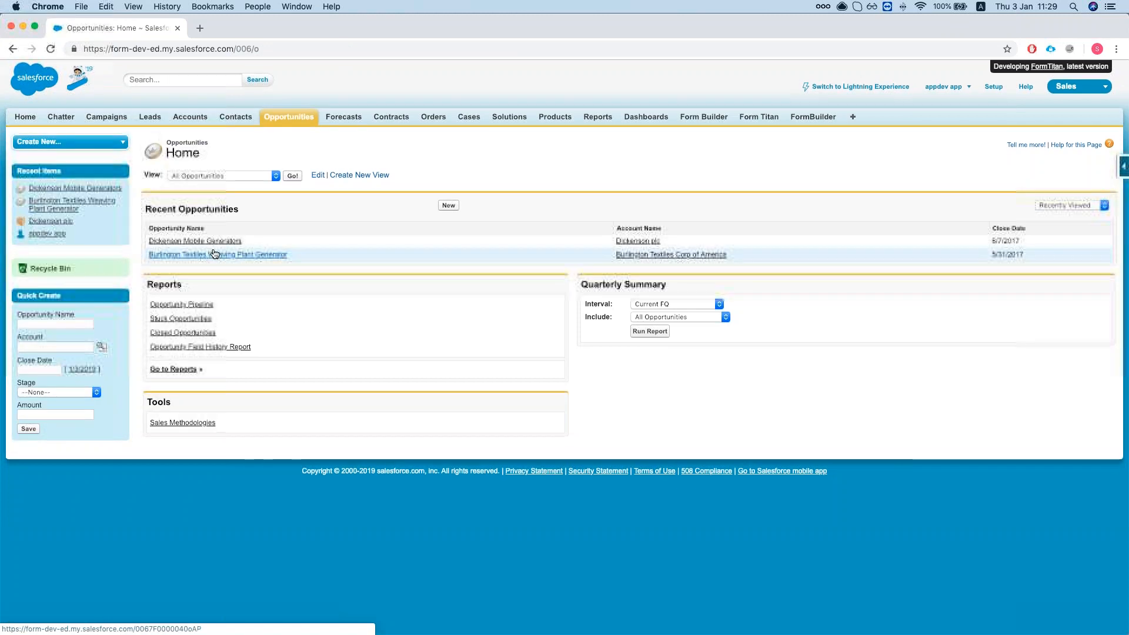
pyautogui.keyDown('super'); pyautogui.click(994, 86); pyautogui.keyUp('super')
pyautogui.click(262, 31)
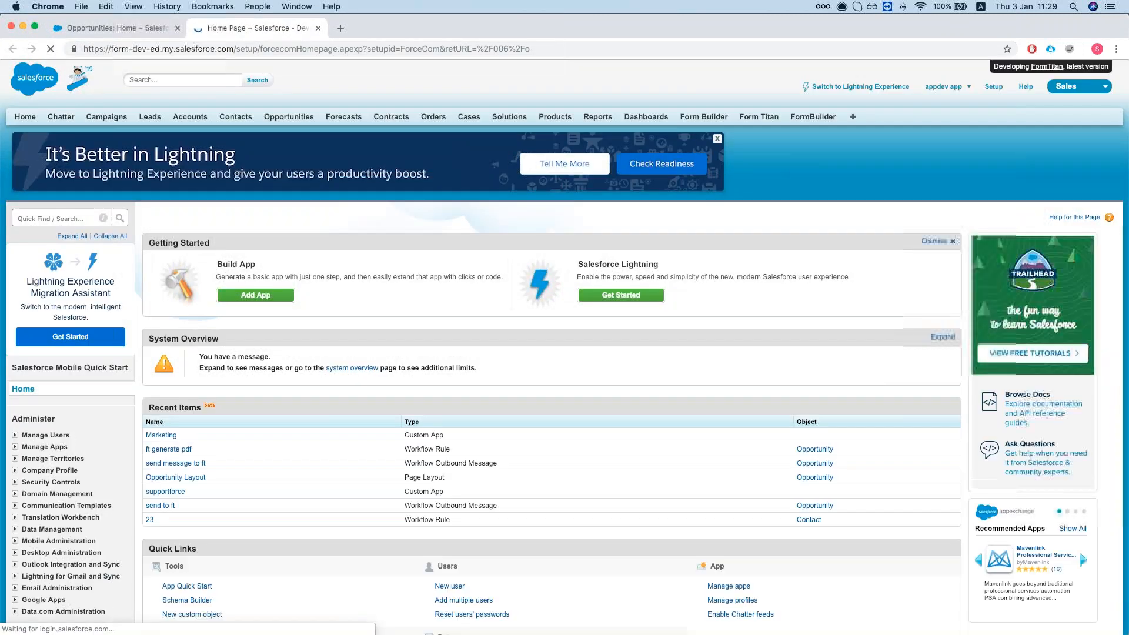
pyautogui.scroll(-2, 47, 227)
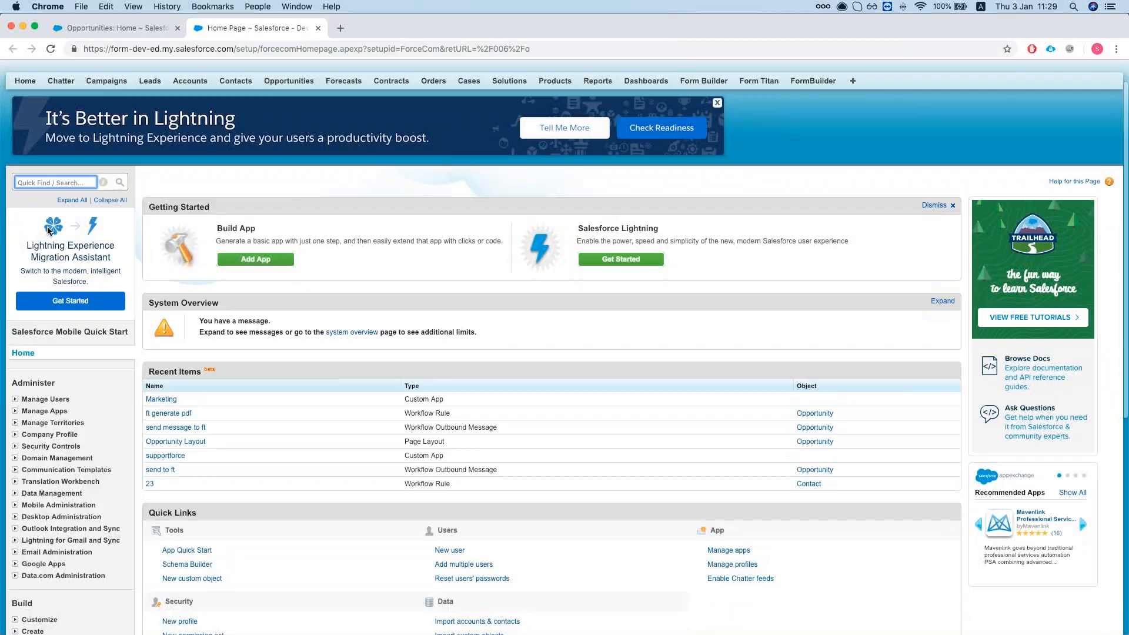
pyautogui.scroll(2, 48, 231)
pyautogui.click(275, 117)
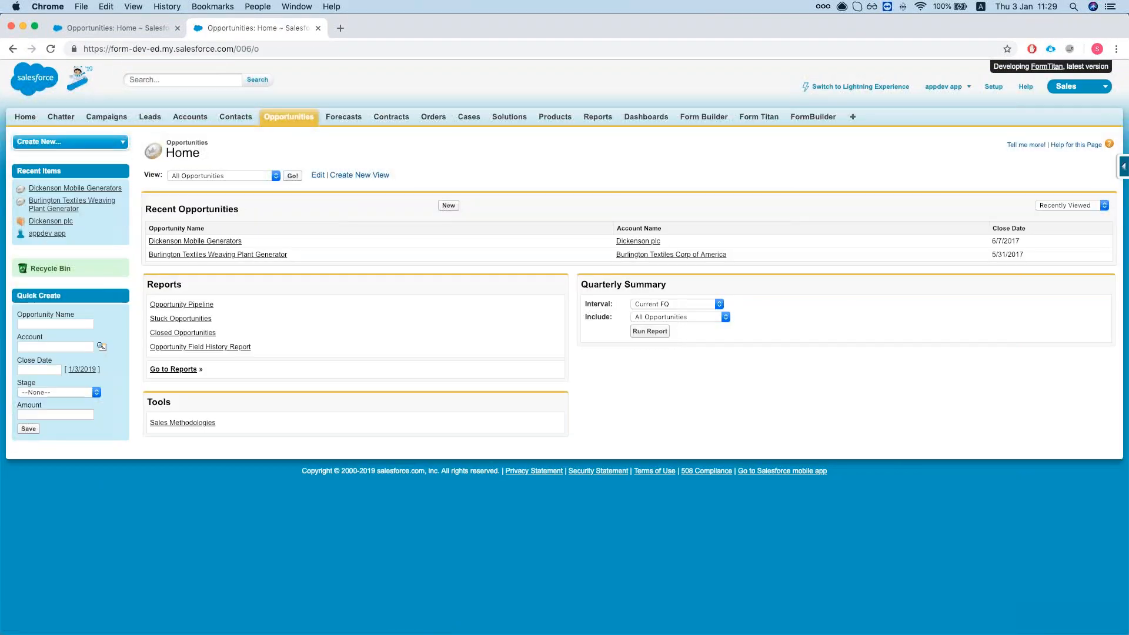
pyautogui.click(214, 242)
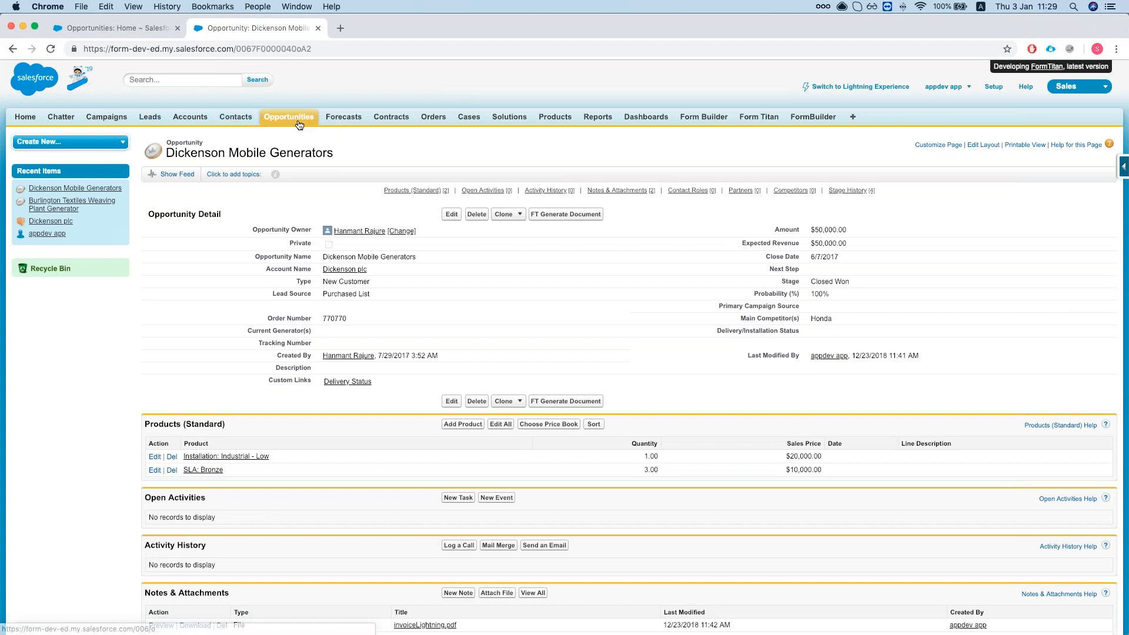
# Review the record's two products and its invoiceLightning.pdf and invoice.pdf attachments.
pyautogui.scroll(-1, 294, 142)
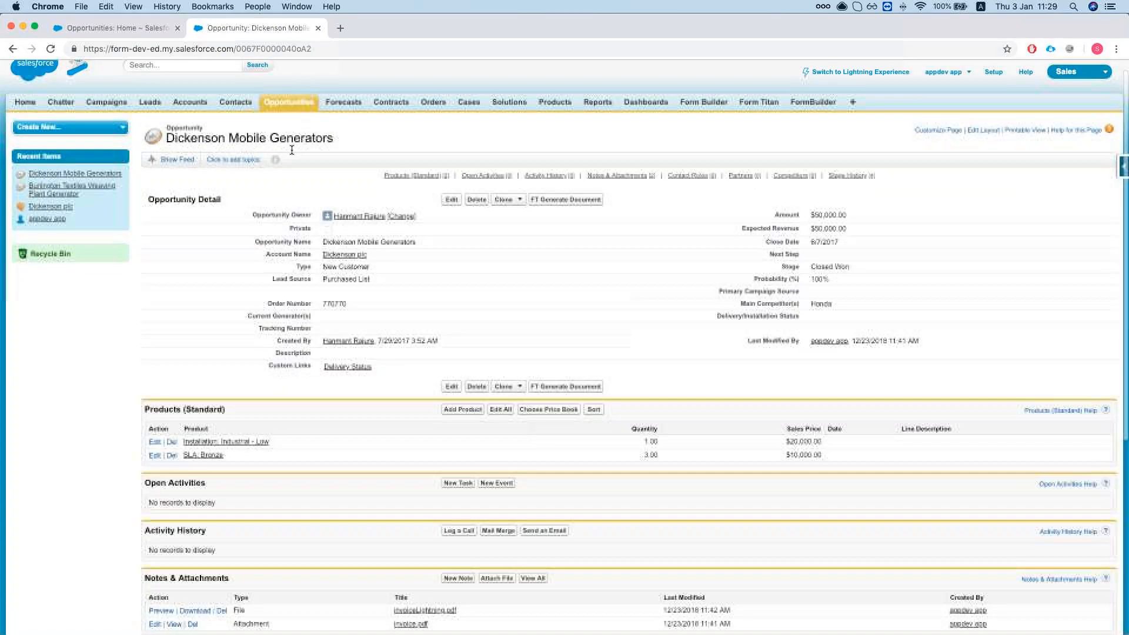
pyautogui.scroll(1, 321, 220)
pyautogui.scroll(-2, 320, 221)
pyautogui.scroll(1, 321, 221)
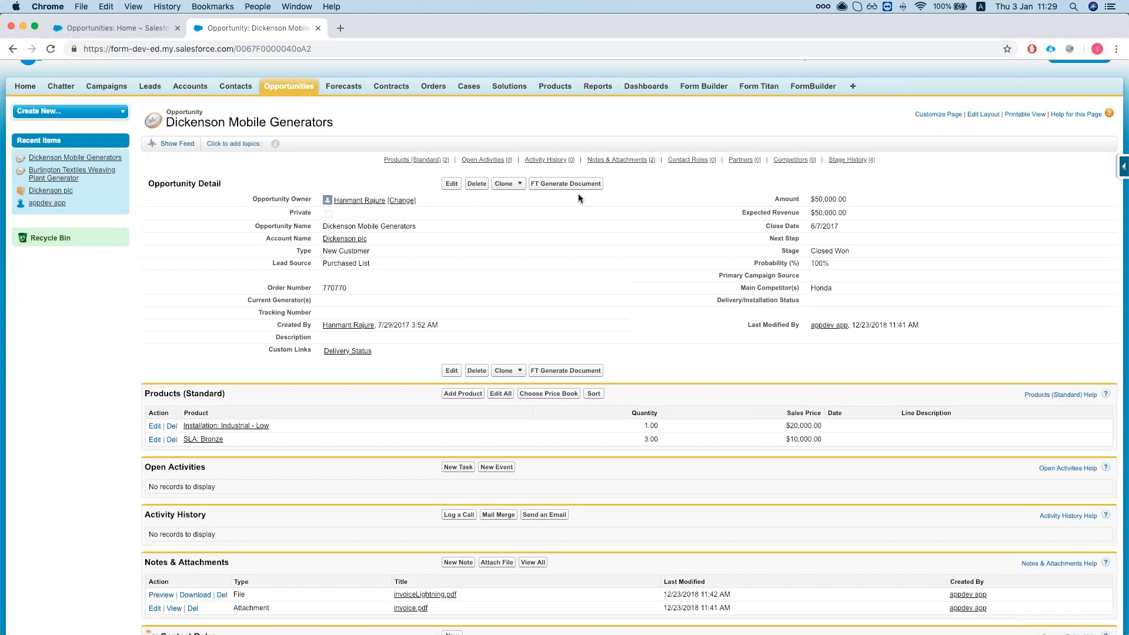
pyautogui.scroll(-1, 575, 195)
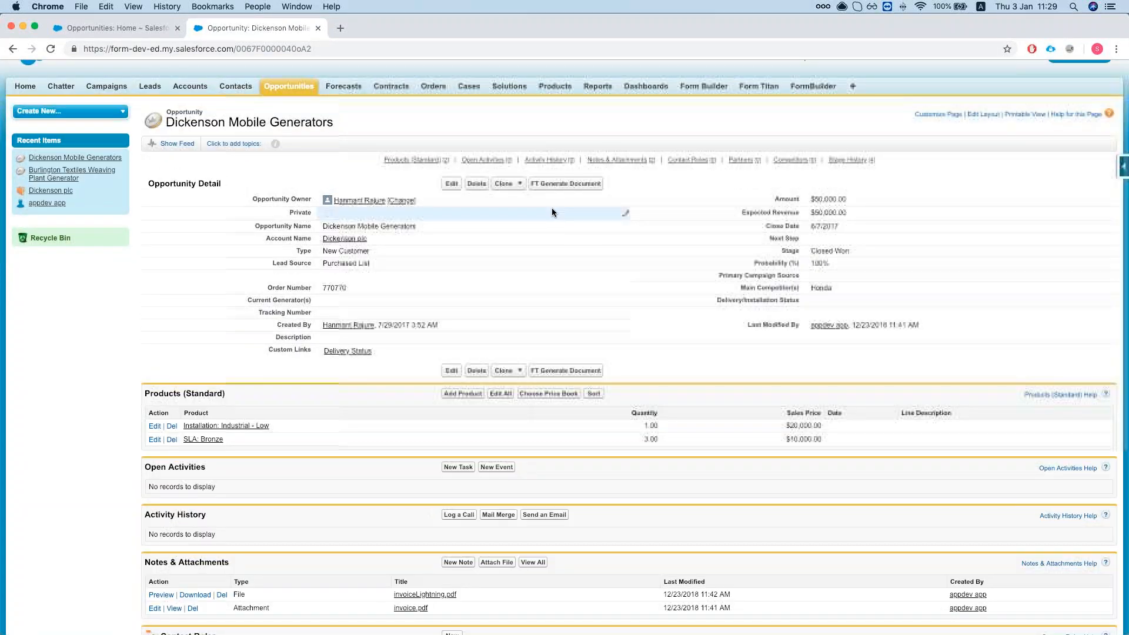
pyautogui.scroll(-2, 552, 208)
pyautogui.scroll(-2, 552, 208)
pyautogui.scroll(2, 552, 208)
pyautogui.scroll(1, 552, 211)
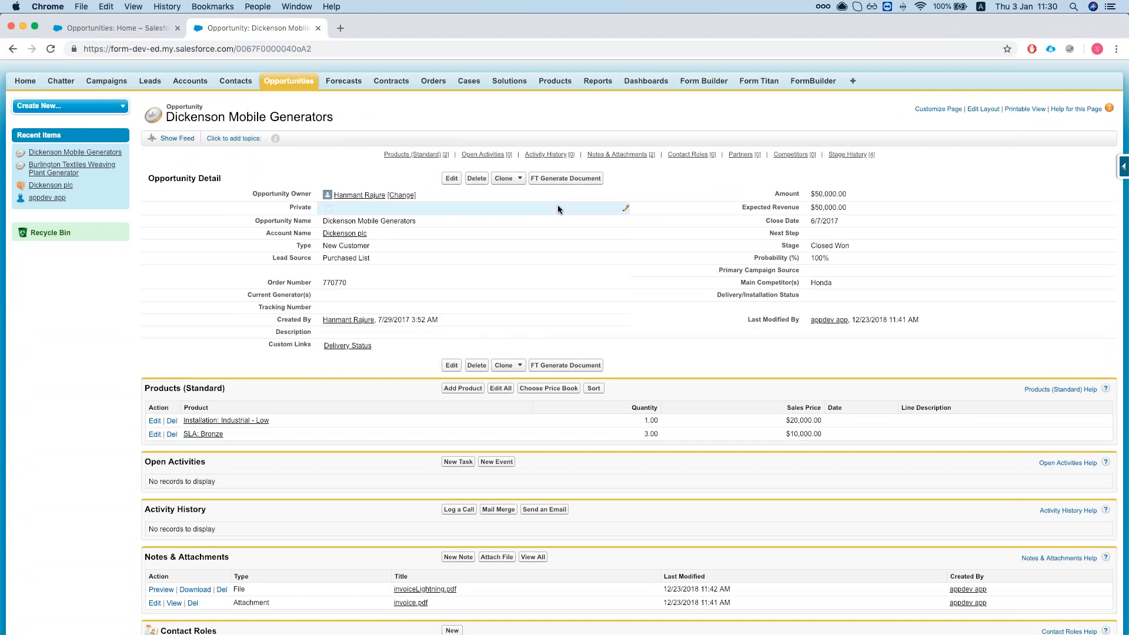
pyautogui.scroll(1, 558, 209)
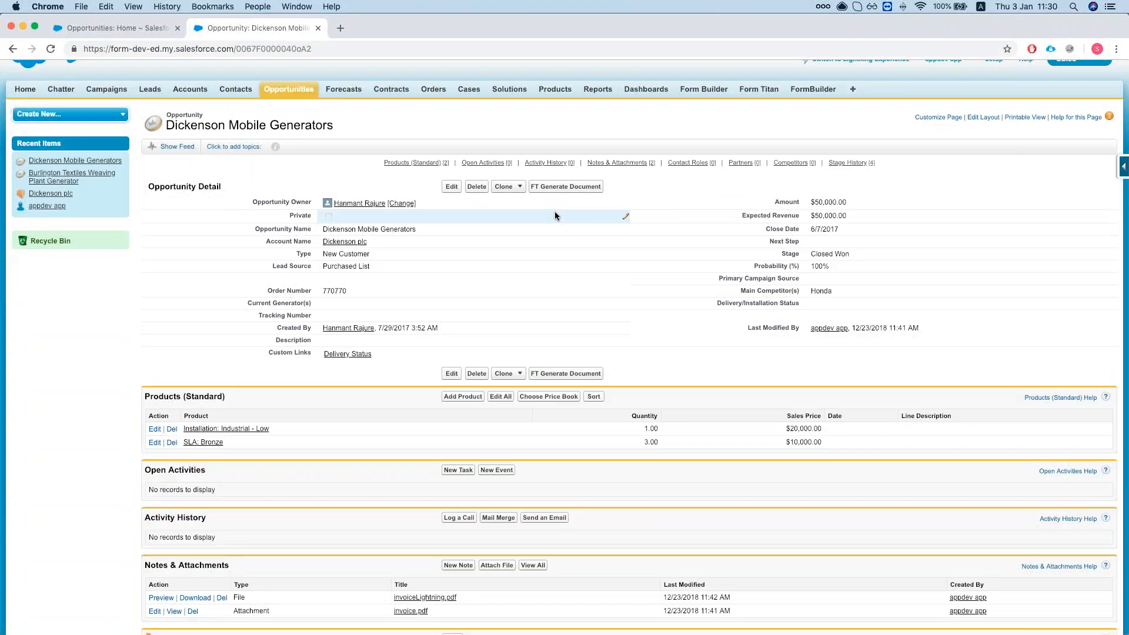
pyautogui.scroll(1, 542, 228)
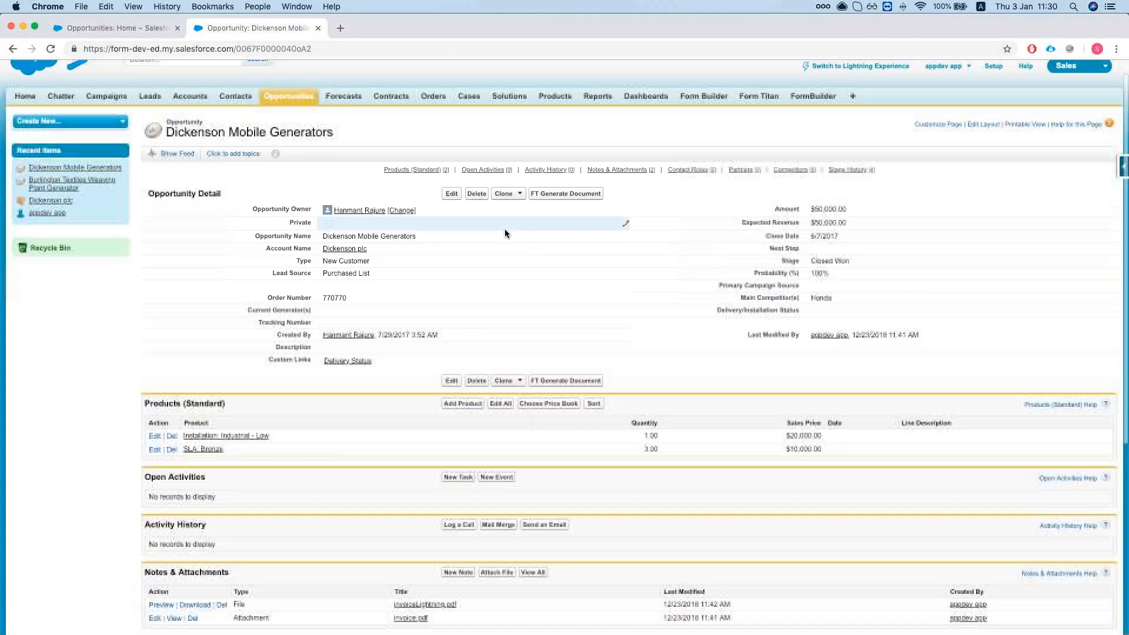
# Load formtitan.com in a new tab and open the PDF SF Demo form for editing.
pyautogui.click(340, 28)
pyautogui.write('do')
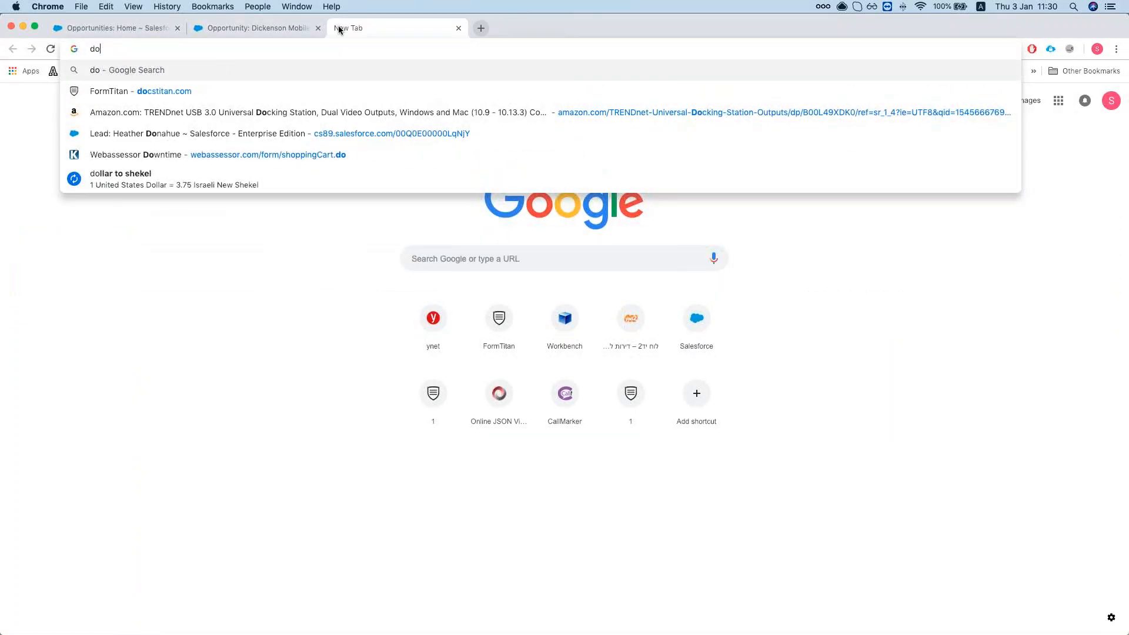
pyautogui.press('BackSpace')
pyautogui.press('BackSpace')
pyautogui.write('fro')
pyautogui.press('BackSpace')
pyautogui.press('BackSpace')
pyautogui.write('ormtitan.com')
pyautogui.press('Return')
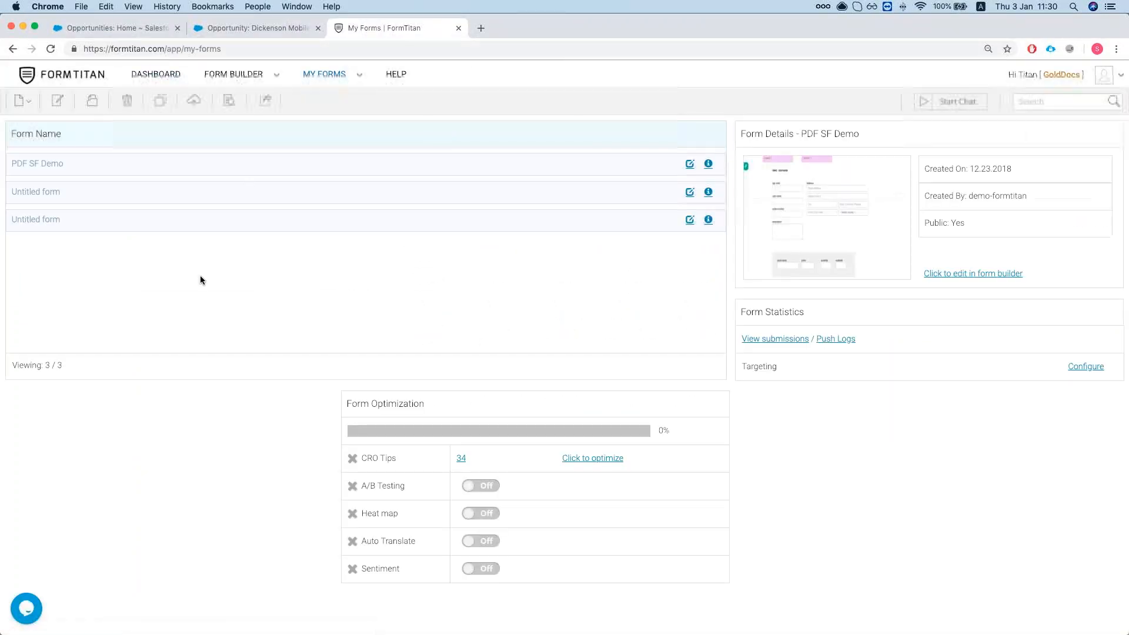
pyautogui.click(690, 164)
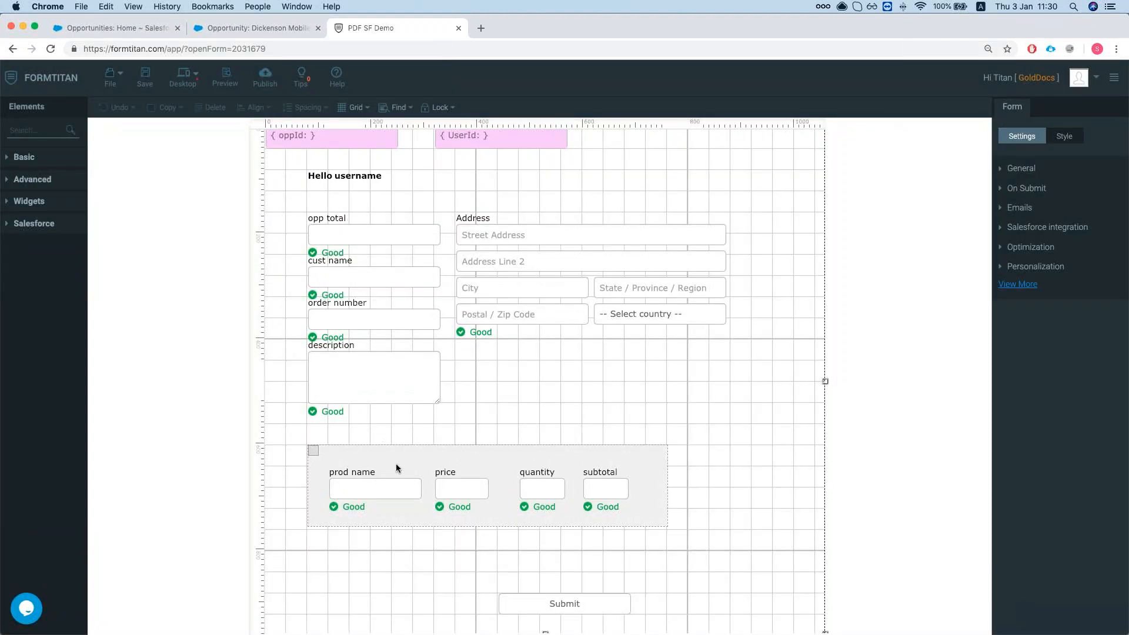
# Look over the form's Salesforce integration settings and expand the full settings list.
pyautogui.click(1027, 228)
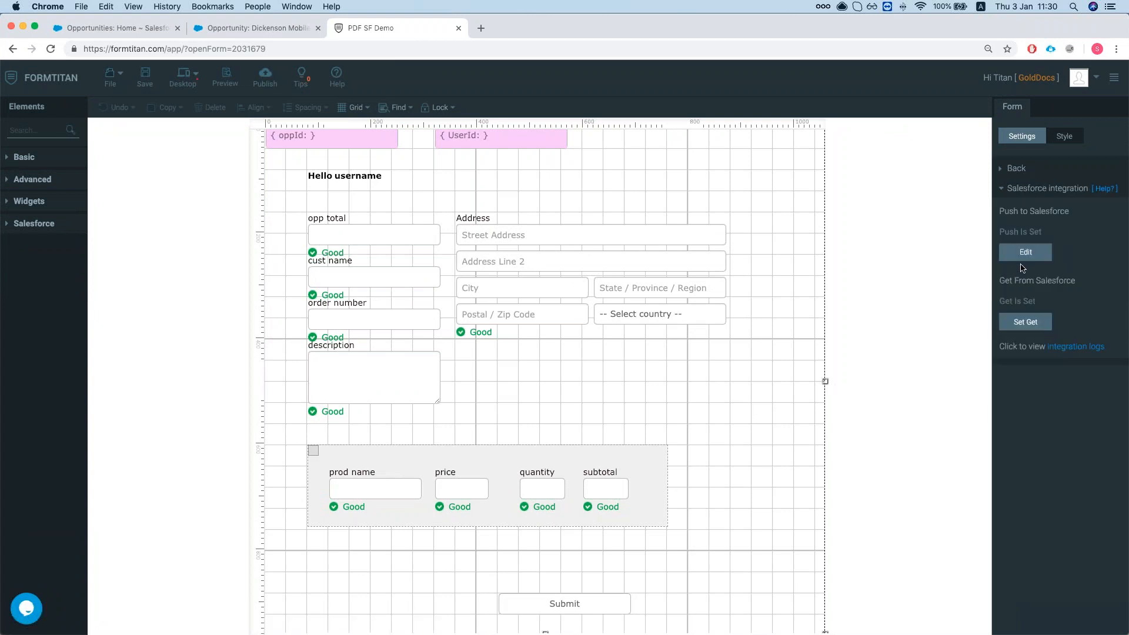
pyautogui.click(1019, 172)
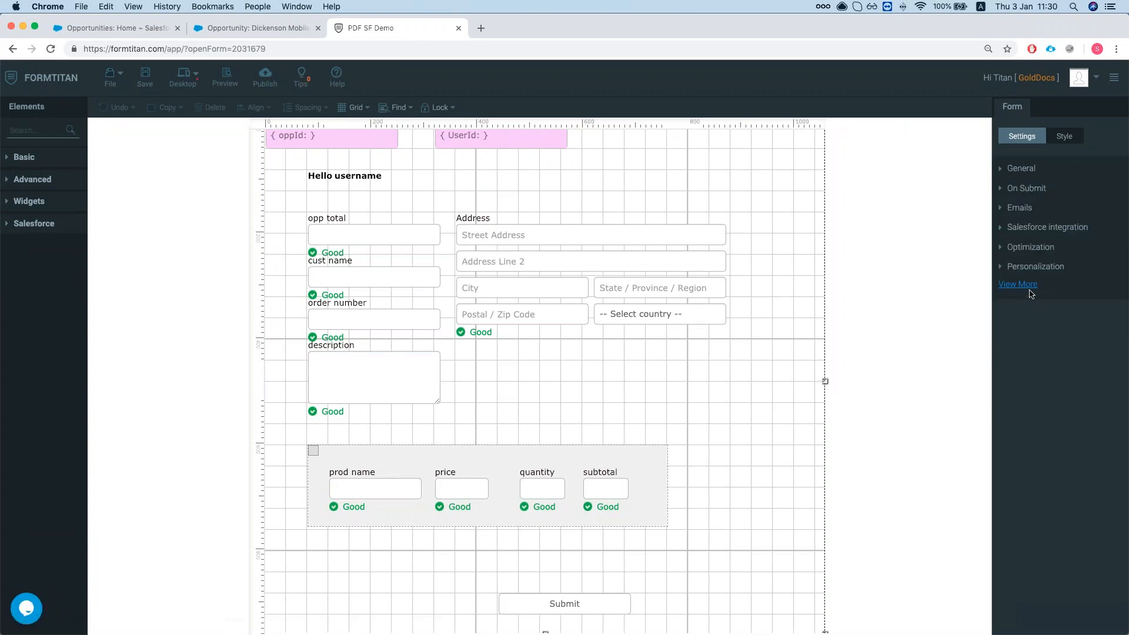
pyautogui.click(1030, 292)
# Review the Default PDF mapping's invoice template (order number, product, price, quantity, total), then cancel unchanged.
pyautogui.click(1034, 289)
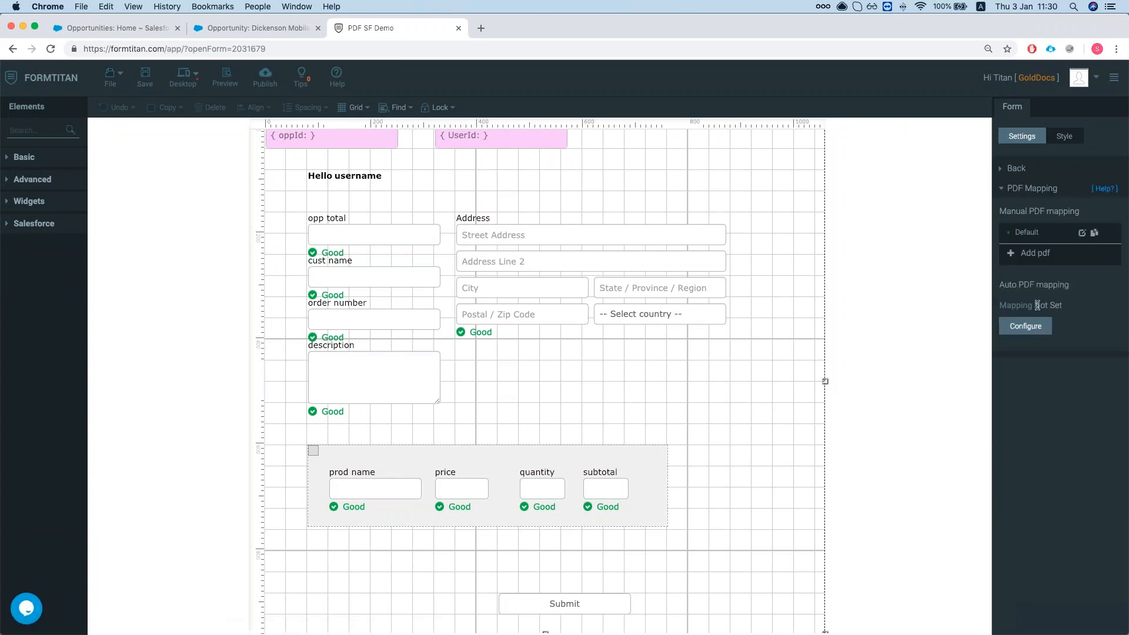
pyautogui.click(1081, 234)
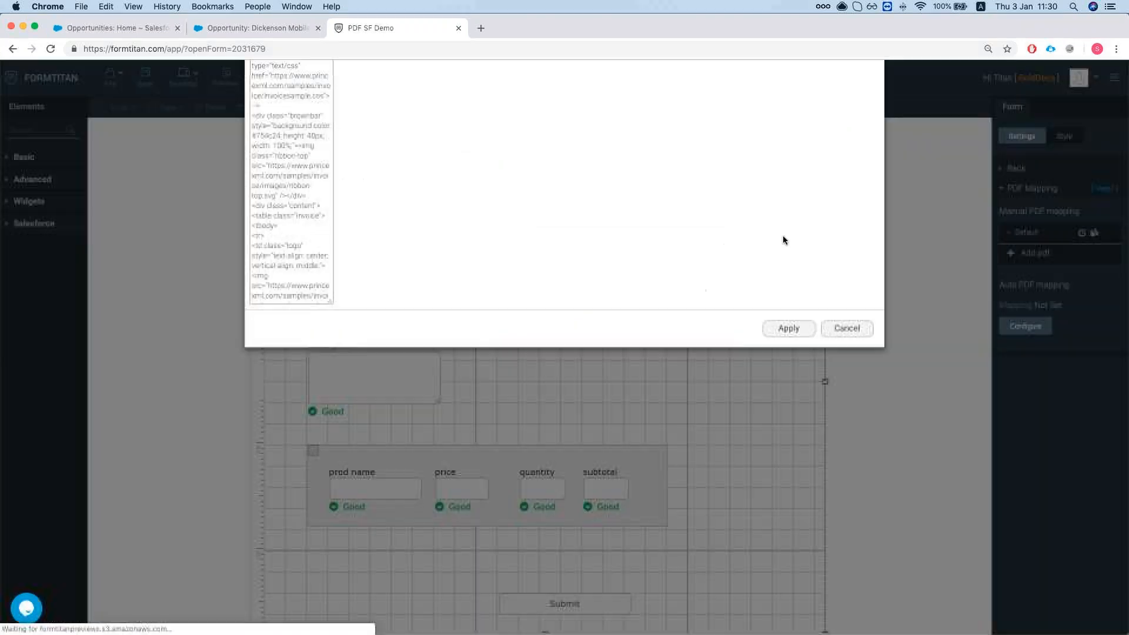
pyautogui.scroll(-3, 536, 282)
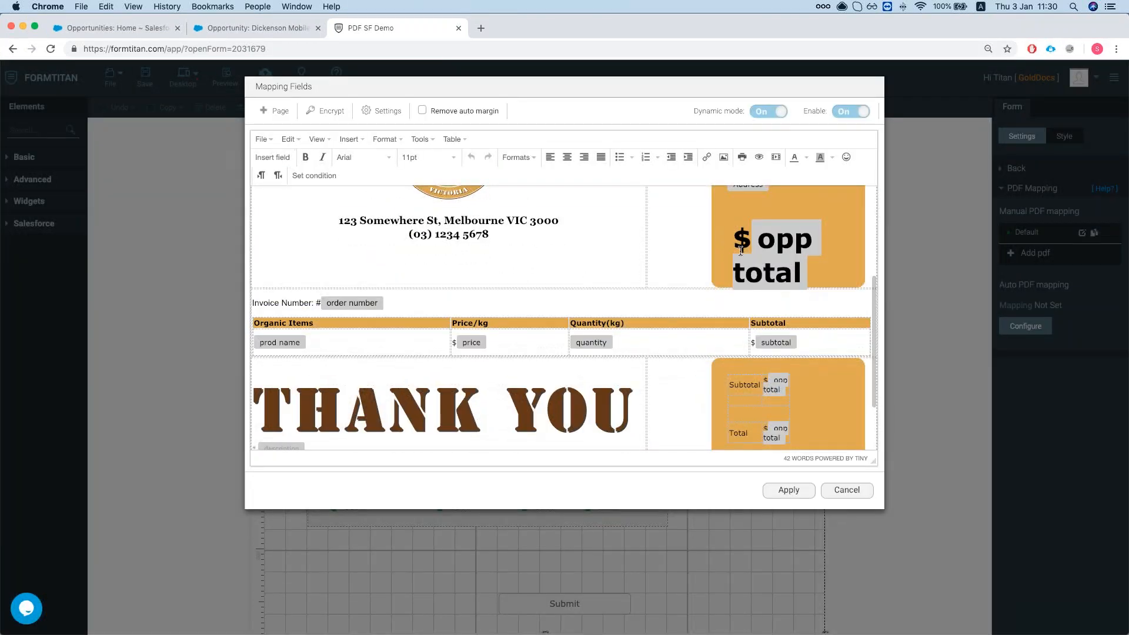
pyautogui.scroll(-1, 698, 273)
pyautogui.scroll(-1, 761, 234)
pyautogui.scroll(1, 706, 256)
pyautogui.scroll(-1, 679, 272)
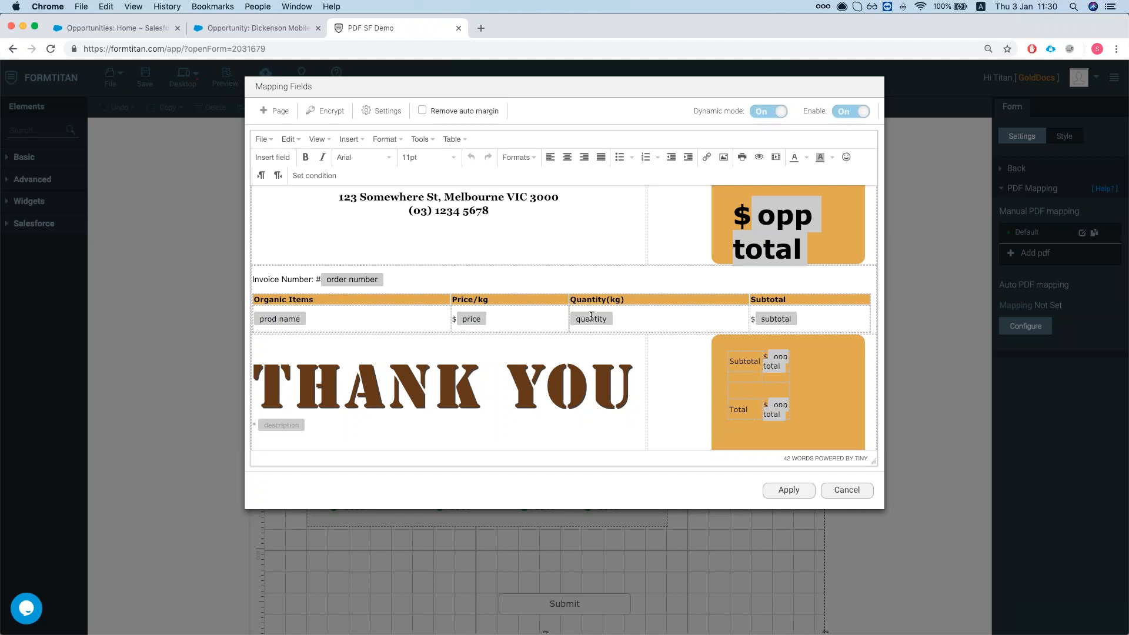
pyautogui.scroll(-2, 591, 316)
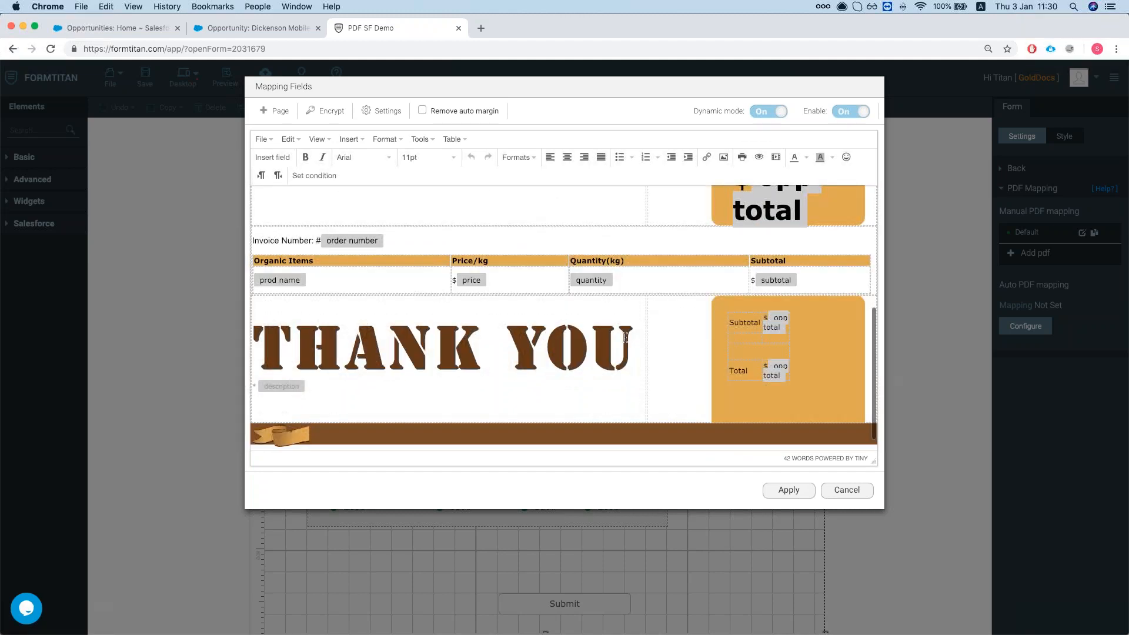
pyautogui.scroll(4, 624, 351)
pyautogui.scroll(-2, 623, 351)
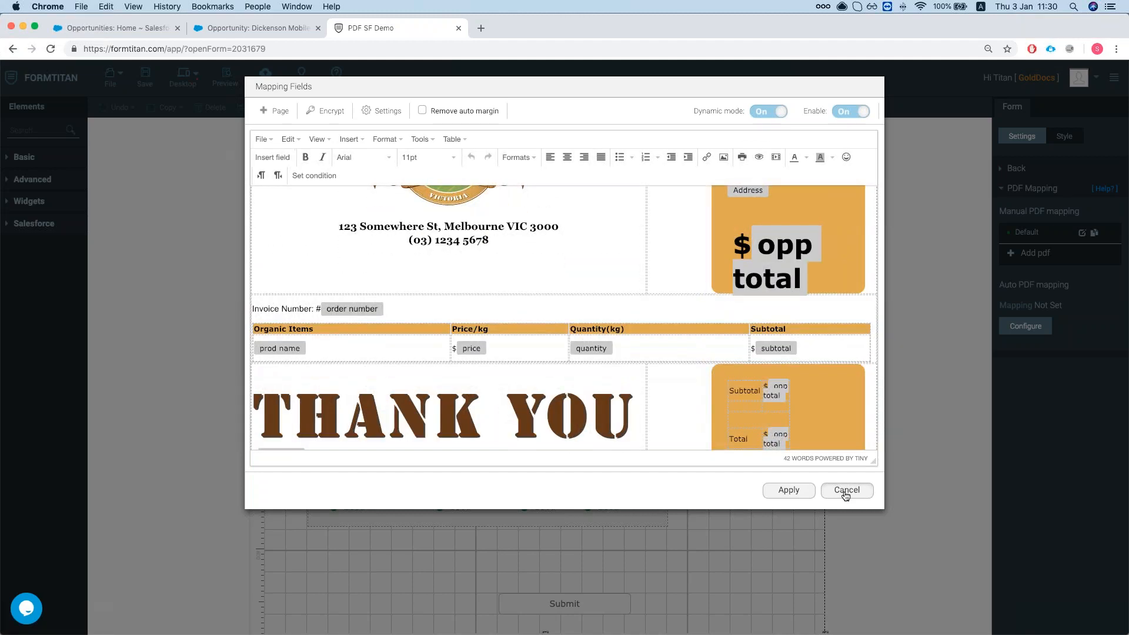
pyautogui.click(846, 491)
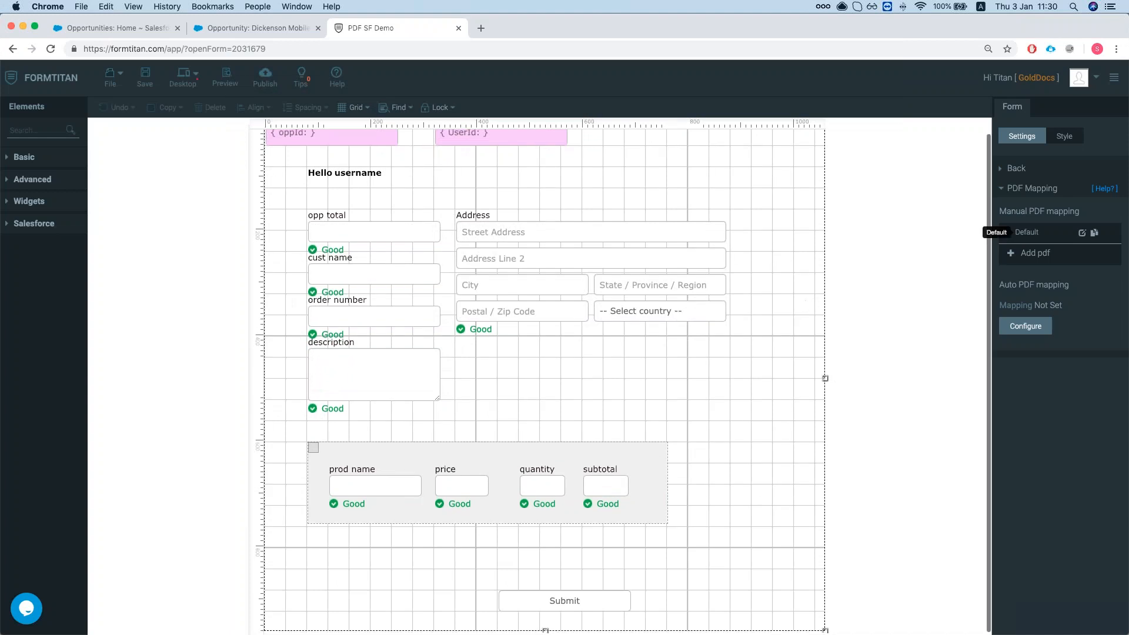
# Bring up the form's Salesforce integration settings from the settings section list.
pyautogui.click(1017, 169)
pyautogui.click(1021, 171)
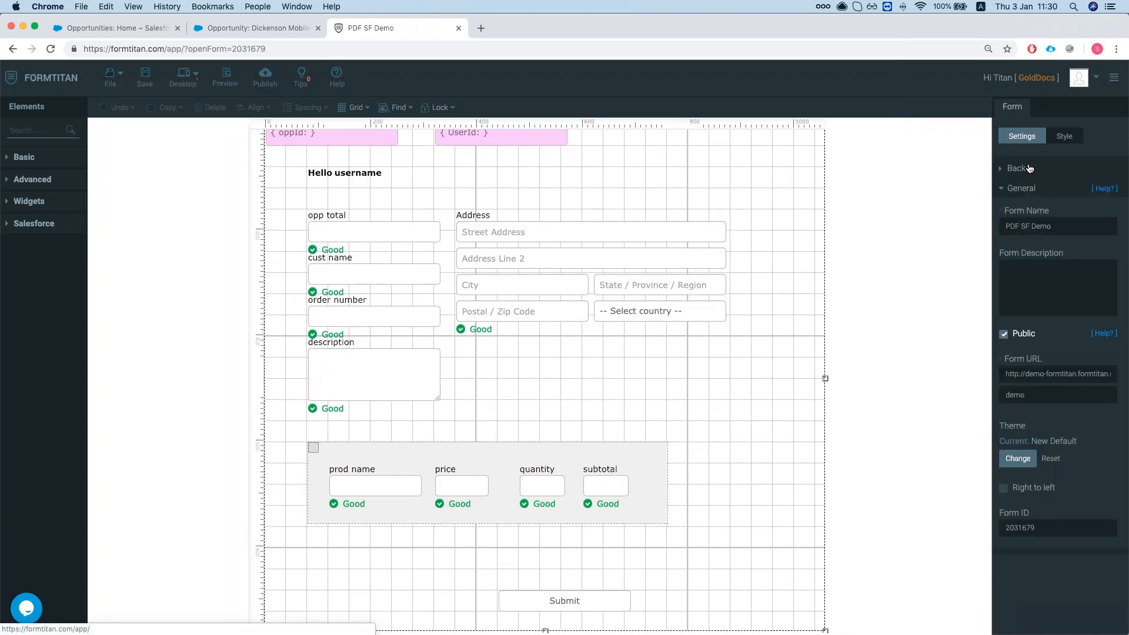
pyautogui.click(1028, 169)
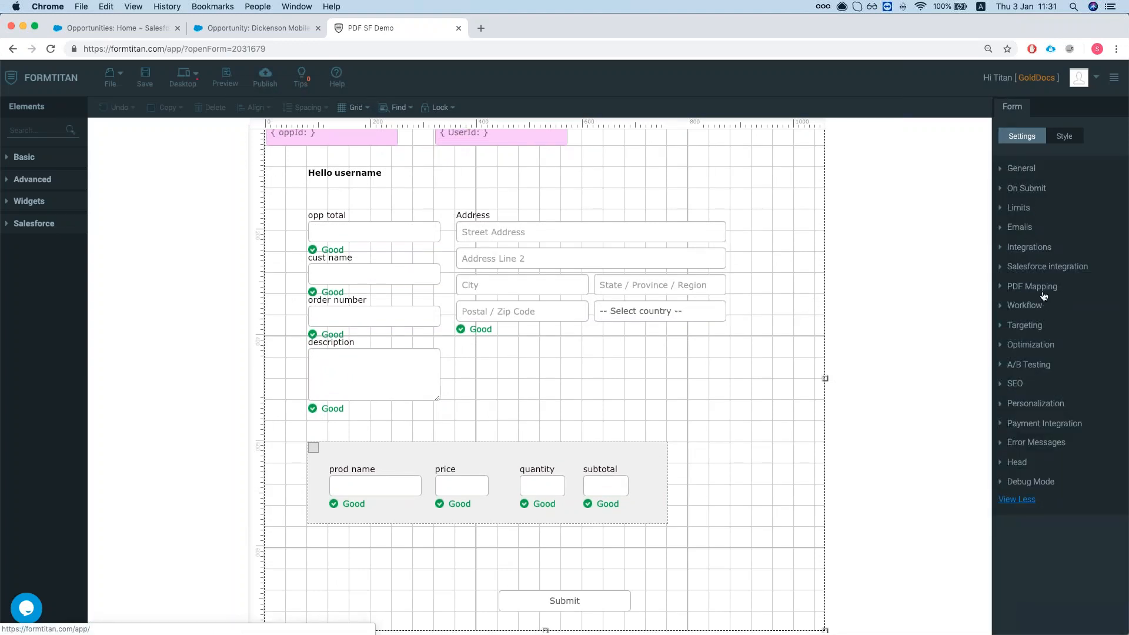
pyautogui.click(1038, 268)
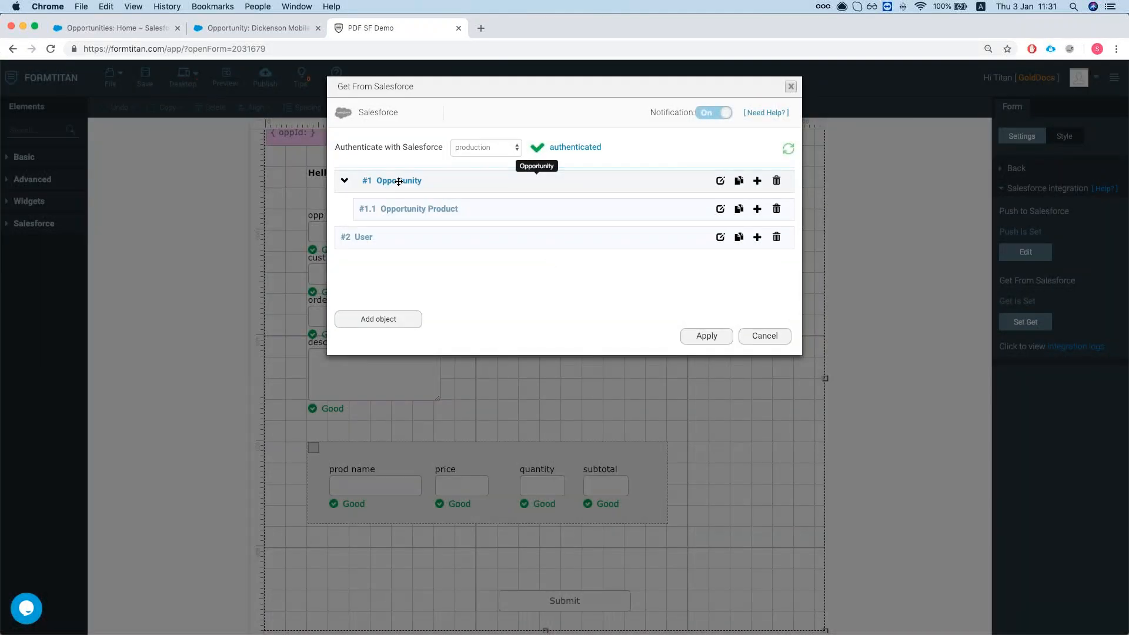
# Review the Opportunity fetch conditions and User field mapping, closing everything unchanged.
pyautogui.click(720, 182)
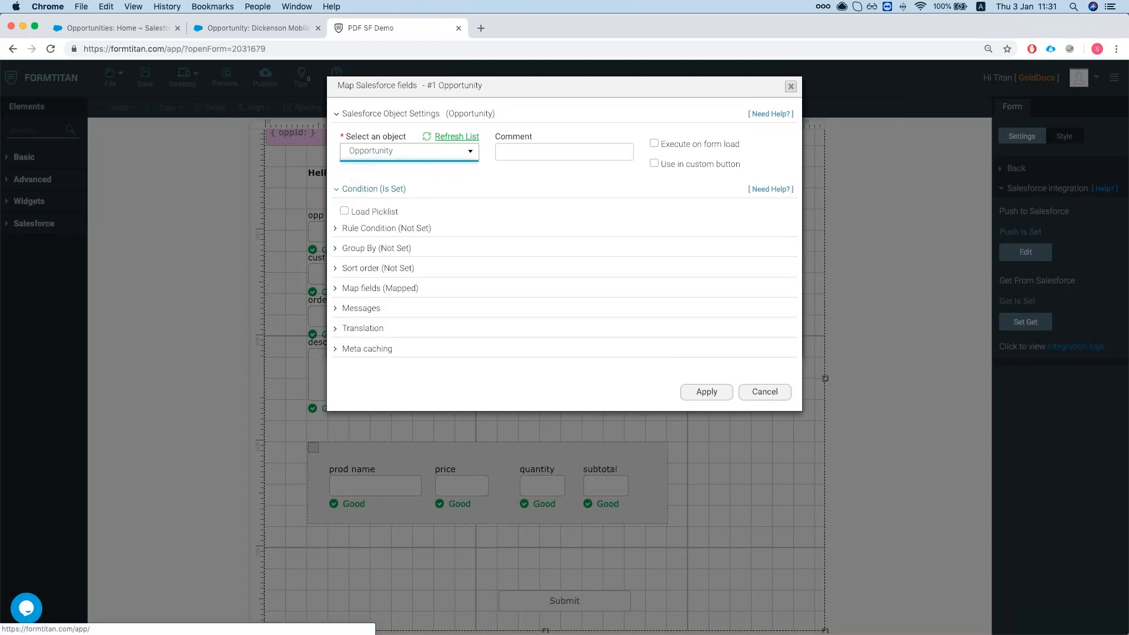
pyautogui.click(393, 263)
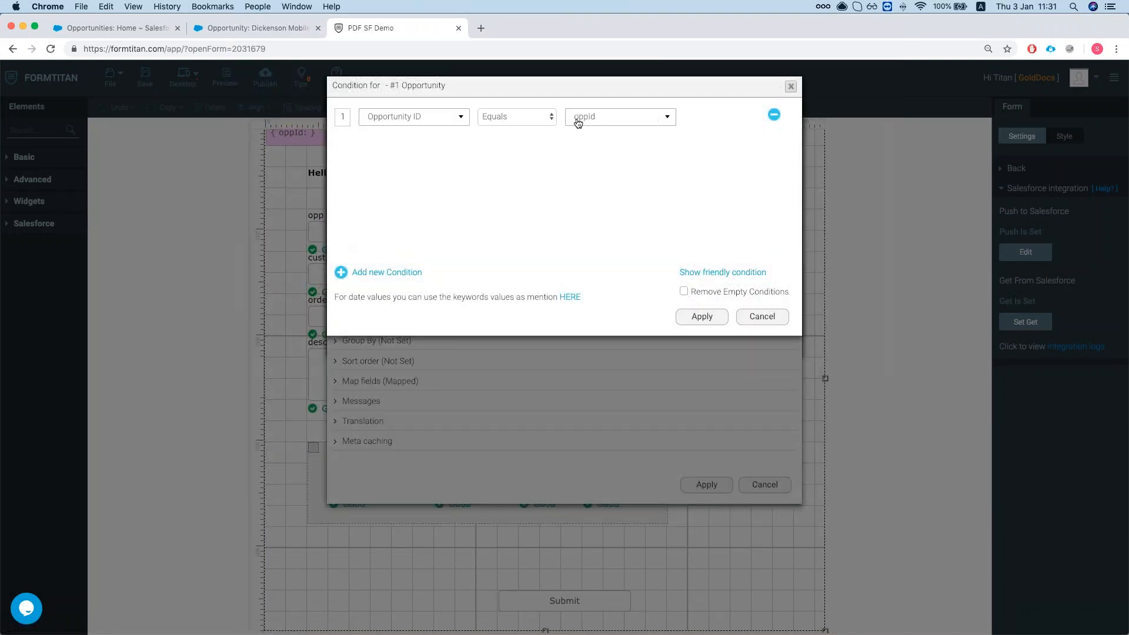
pyautogui.click(756, 318)
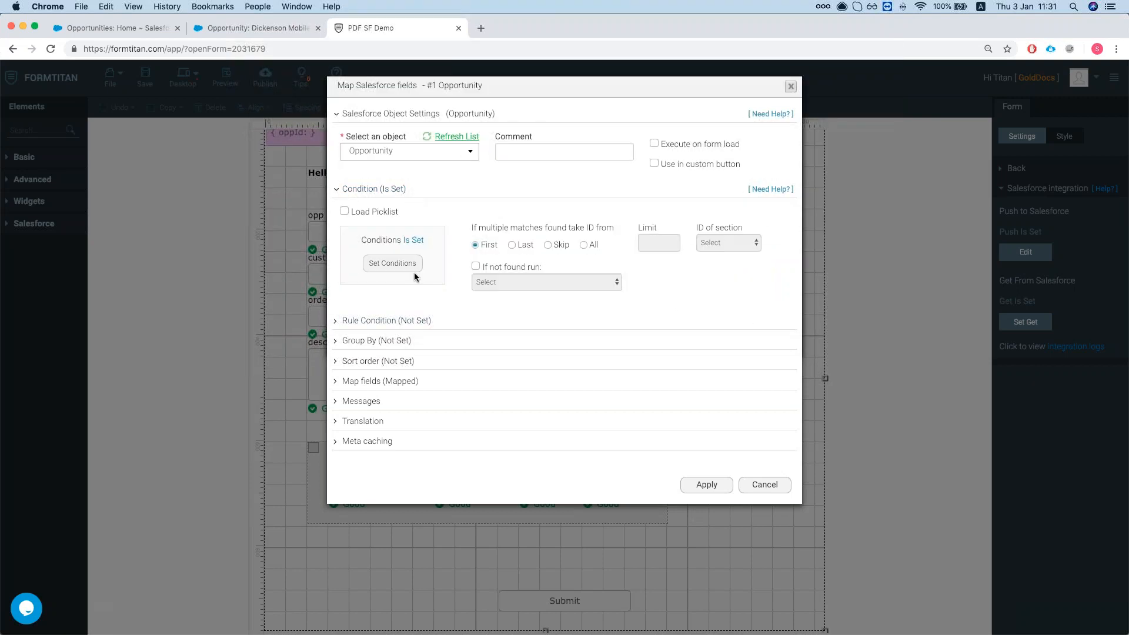
pyautogui.click(759, 486)
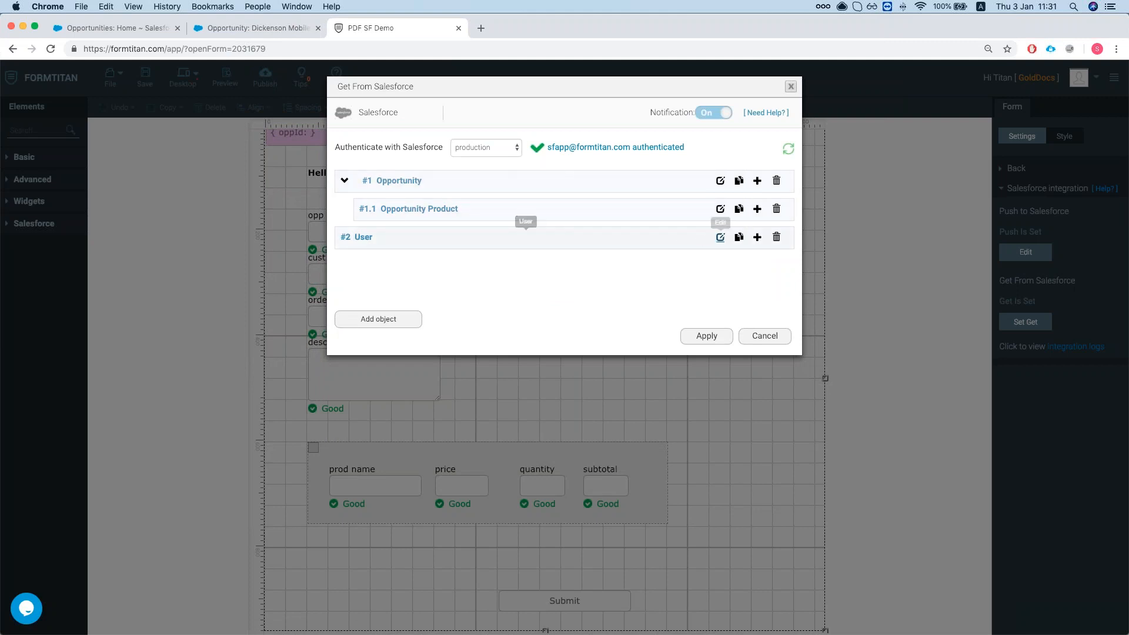
pyautogui.click(720, 237)
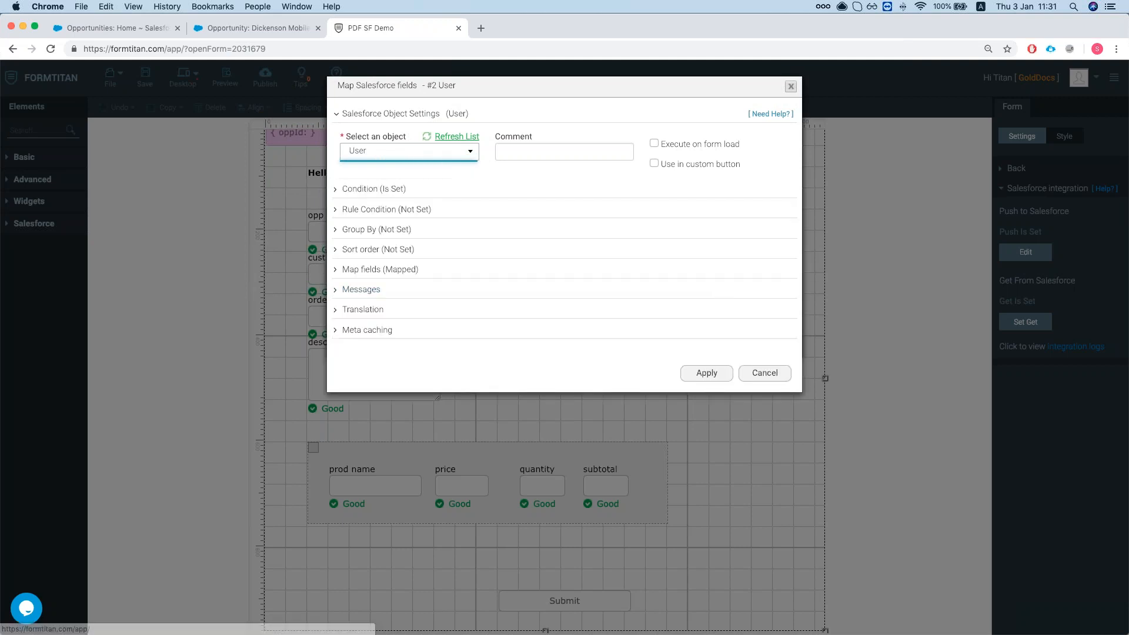
pyautogui.click(764, 373)
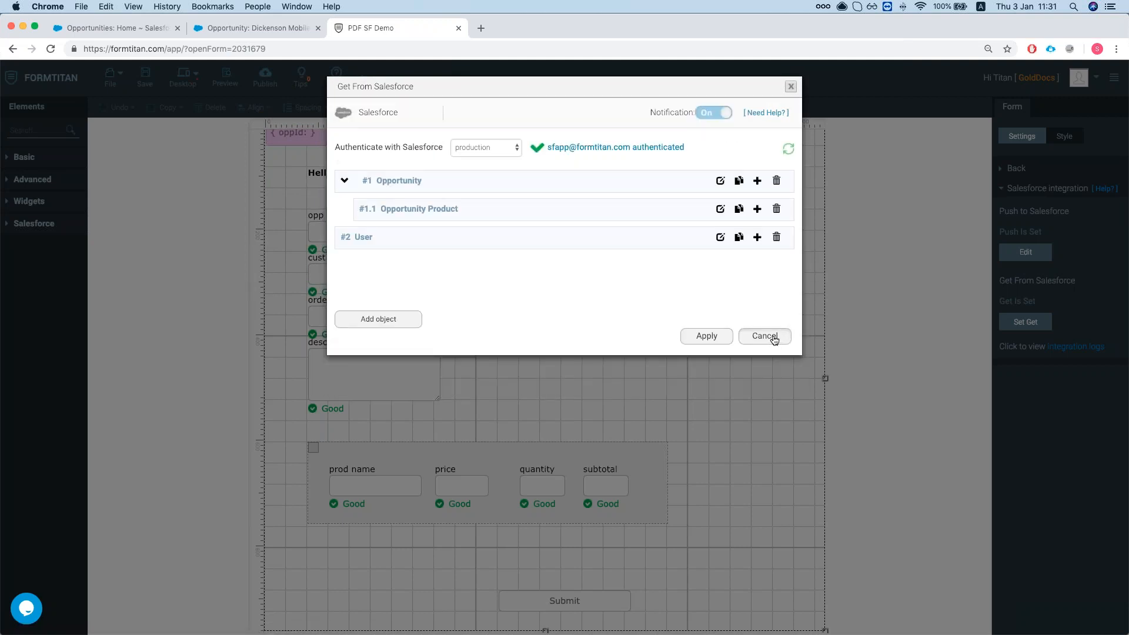
pyautogui.click(772, 337)
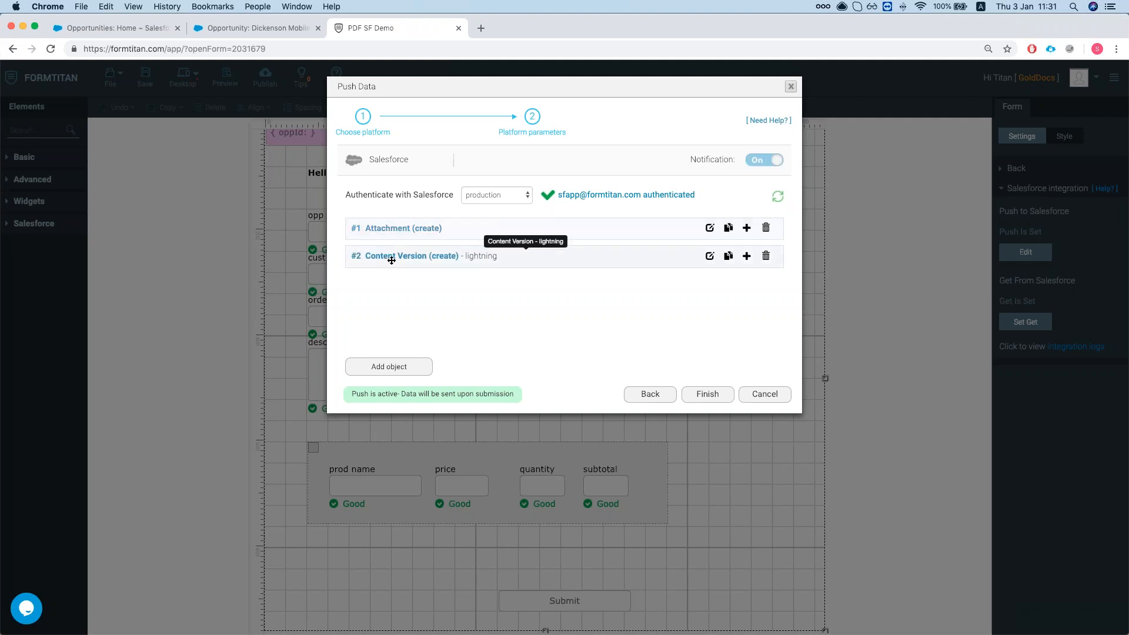
# Open the Attachment push mapping table filtered to Mapped Fields only.
pyautogui.click(710, 227)
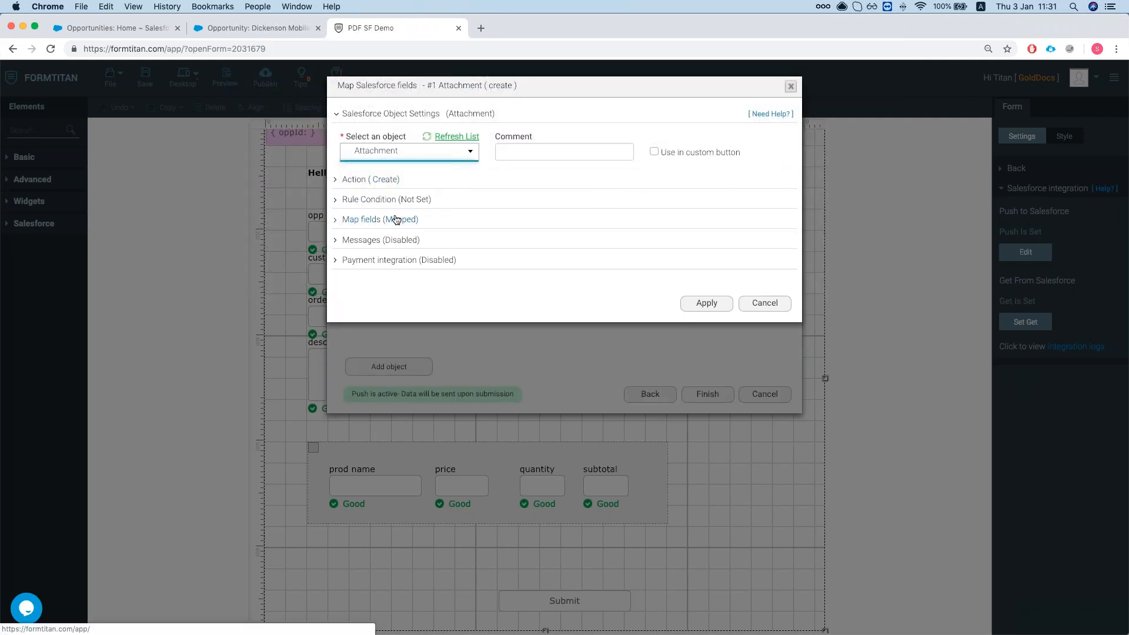
pyautogui.click(397, 220)
pyautogui.click(392, 275)
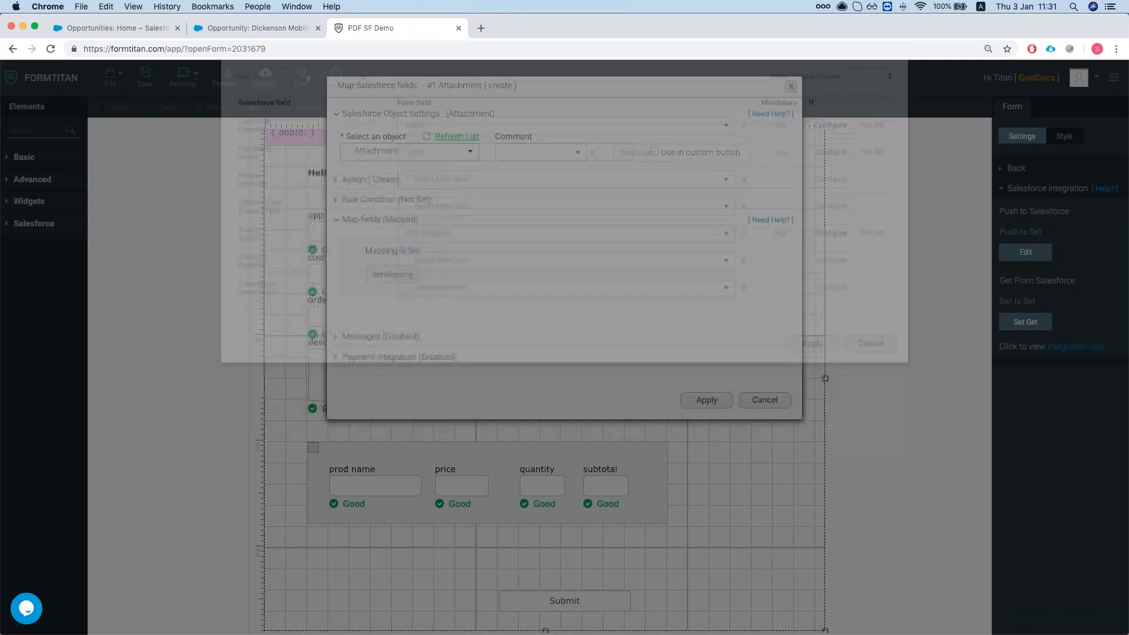
pyautogui.click(831, 143)
pyautogui.click(824, 174)
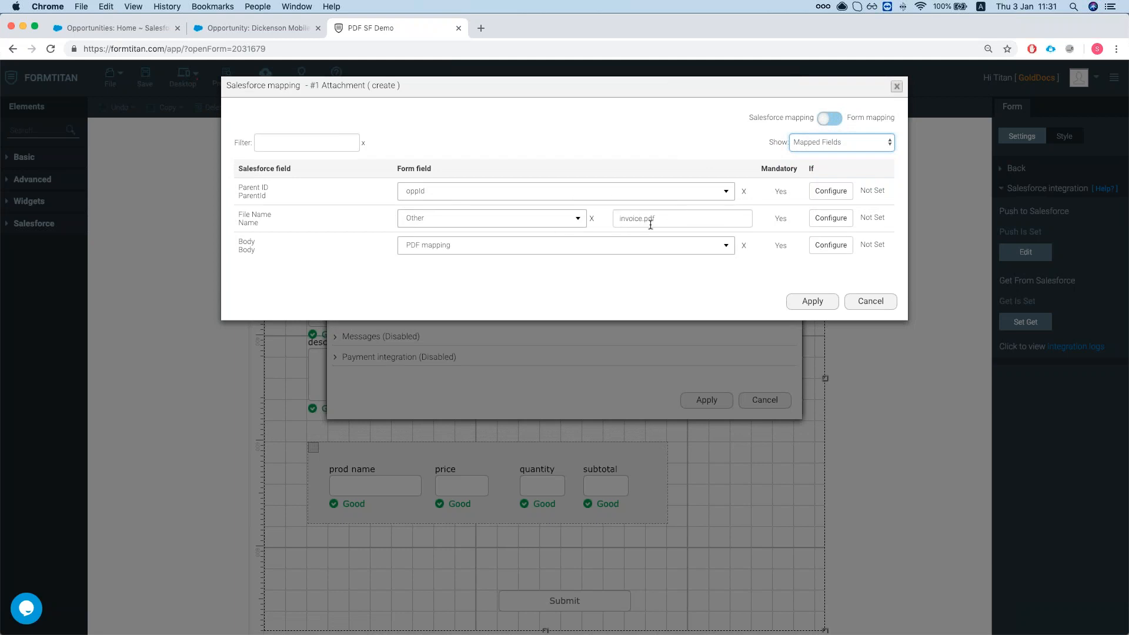
# Check the invoice.pdf name and Body set to PDF mapping, then cancel without saving.
pyautogui.moveTo(664, 218)
pyautogui.mouseDown()
pyautogui.moveTo(622, 220)
pyautogui.moveTo(666, 220)
pyautogui.mouseUp()
pyautogui.click(622, 221)
pyautogui.click(665, 220)
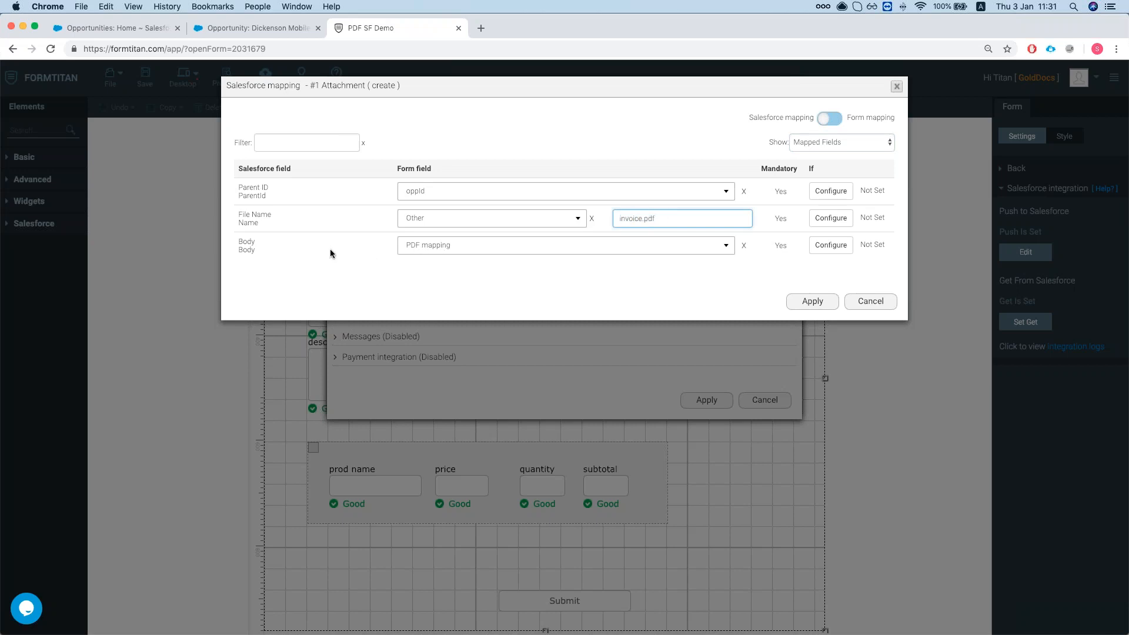
pyautogui.click(479, 251)
pyautogui.click(459, 252)
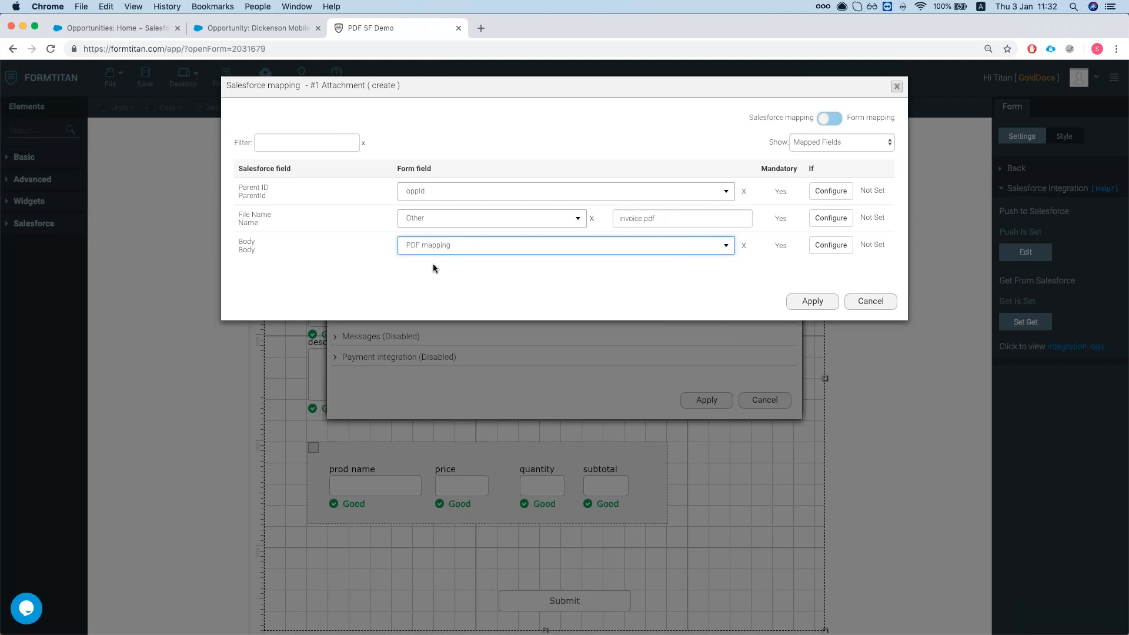
pyautogui.click(446, 249)
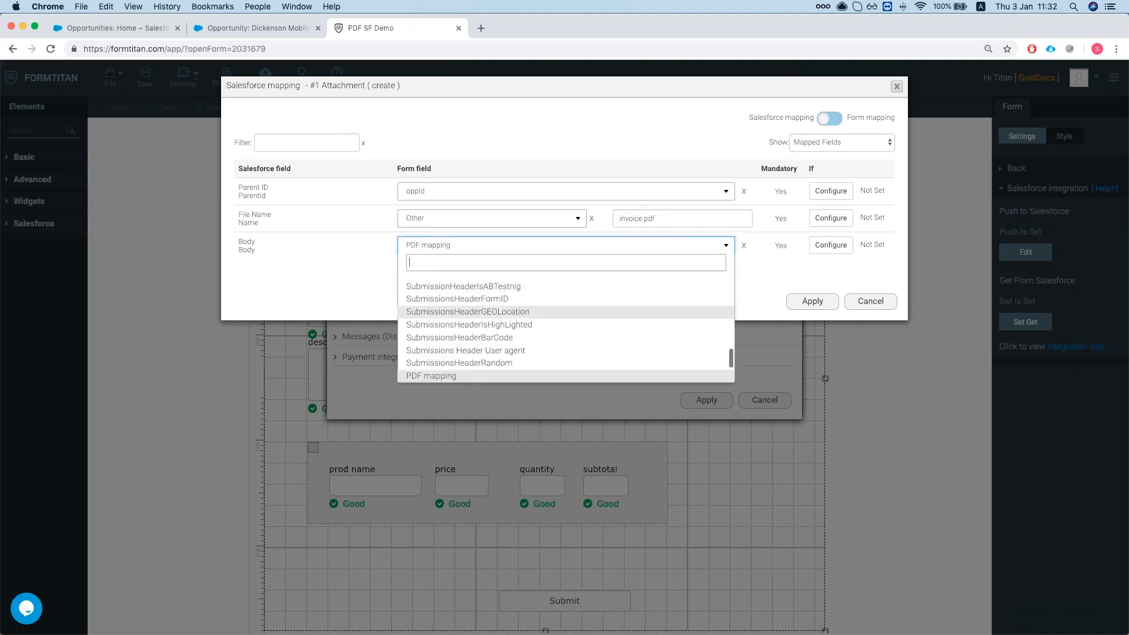
pyautogui.click(367, 301)
pyautogui.click(870, 301)
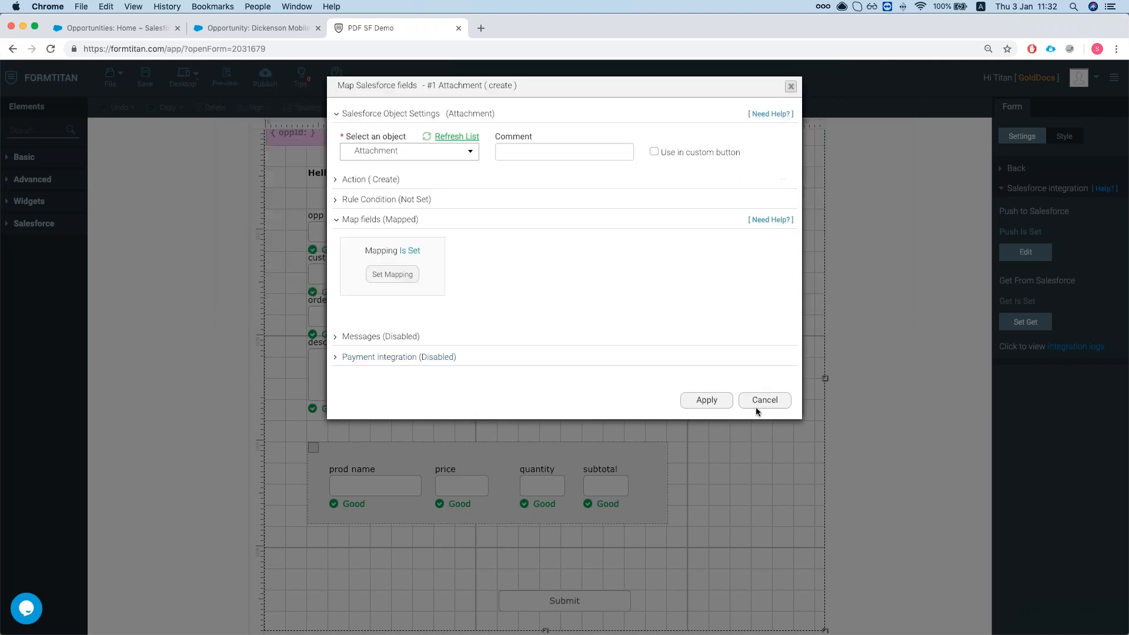
pyautogui.click(765, 401)
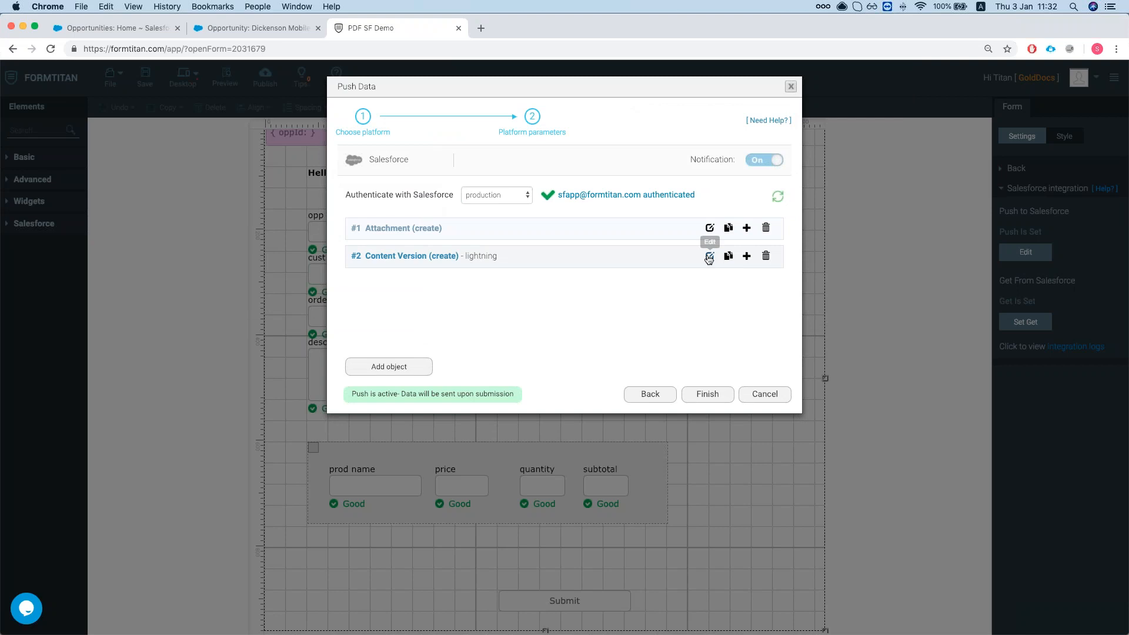
# Inspect Content Version's mapped fields (First Publish Location ID, invoiceLightning.pdf, PDF mapping) and cancel out.
pyautogui.click(710, 256)
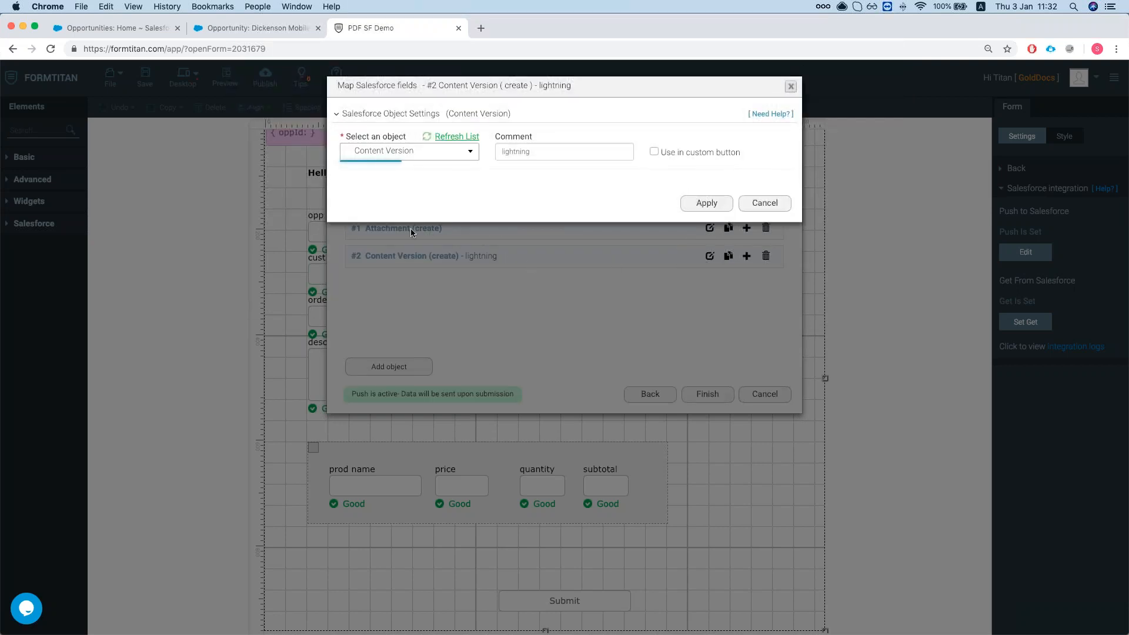
pyautogui.click(379, 221)
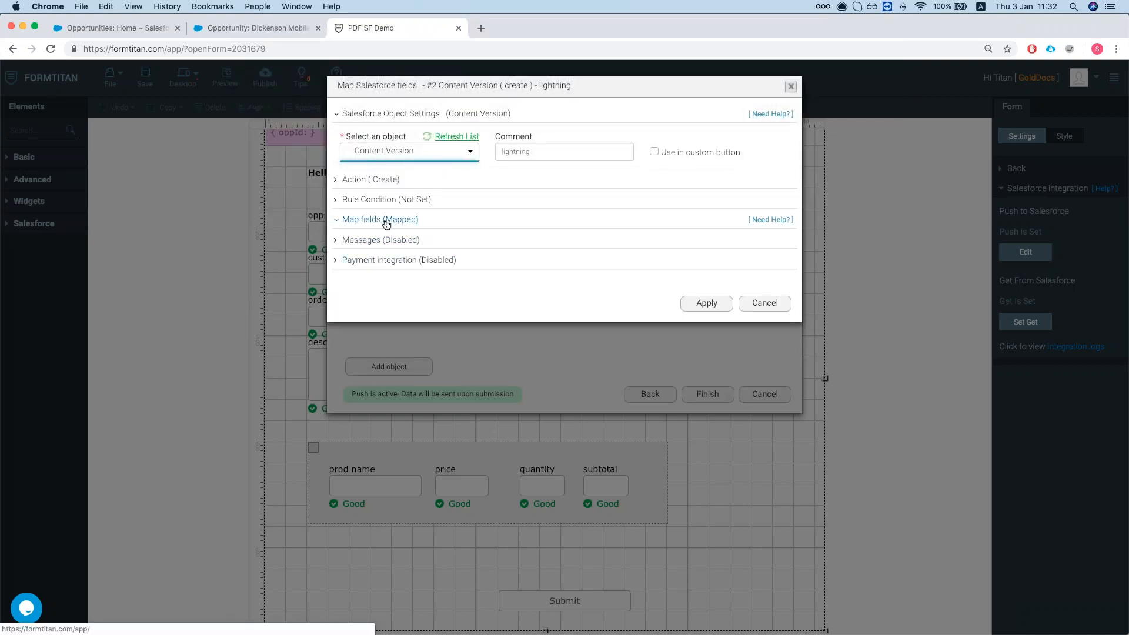
pyautogui.click(392, 275)
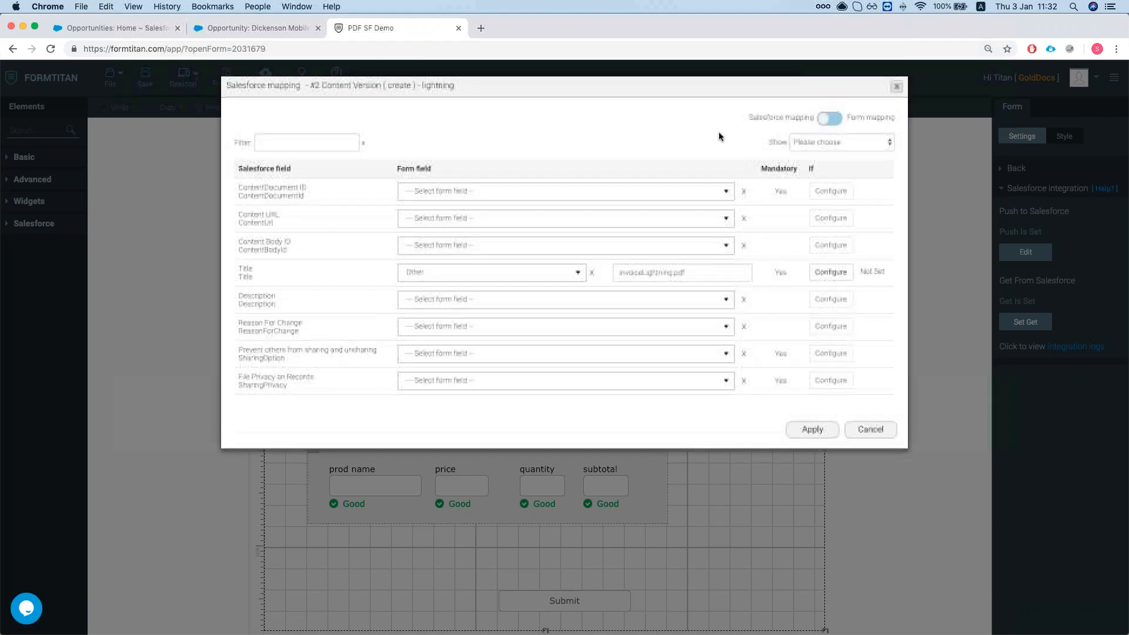
pyautogui.click(838, 143)
pyautogui.click(819, 172)
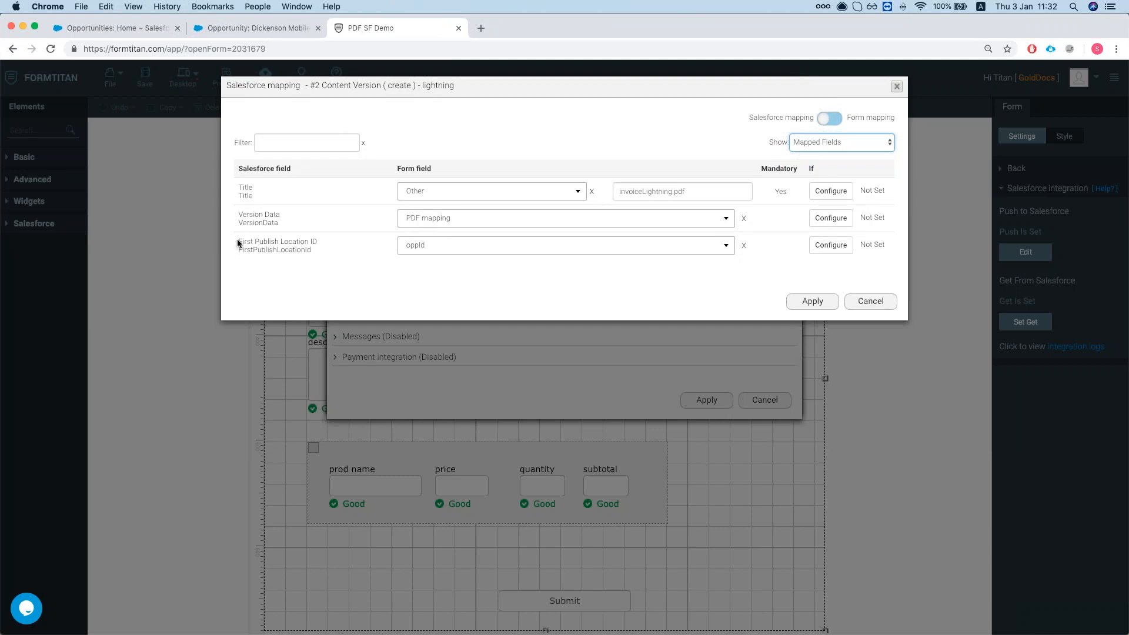
pyautogui.moveTo(237, 241); pyautogui.dragTo(312, 243)
pyautogui.click(320, 241)
pyautogui.click(873, 303)
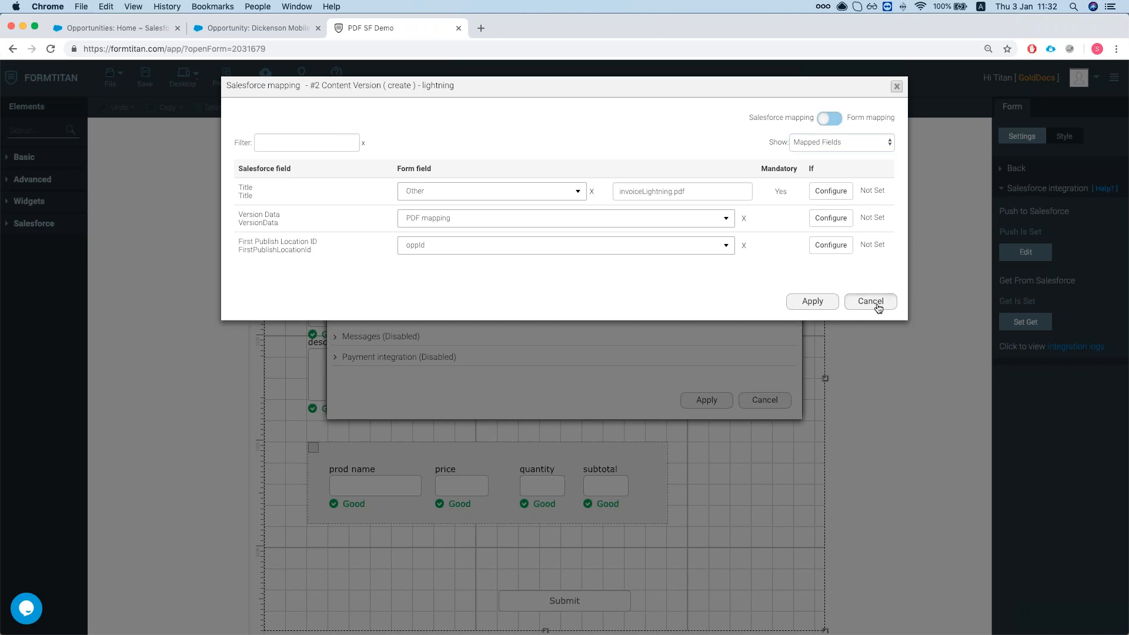
pyautogui.click(762, 394)
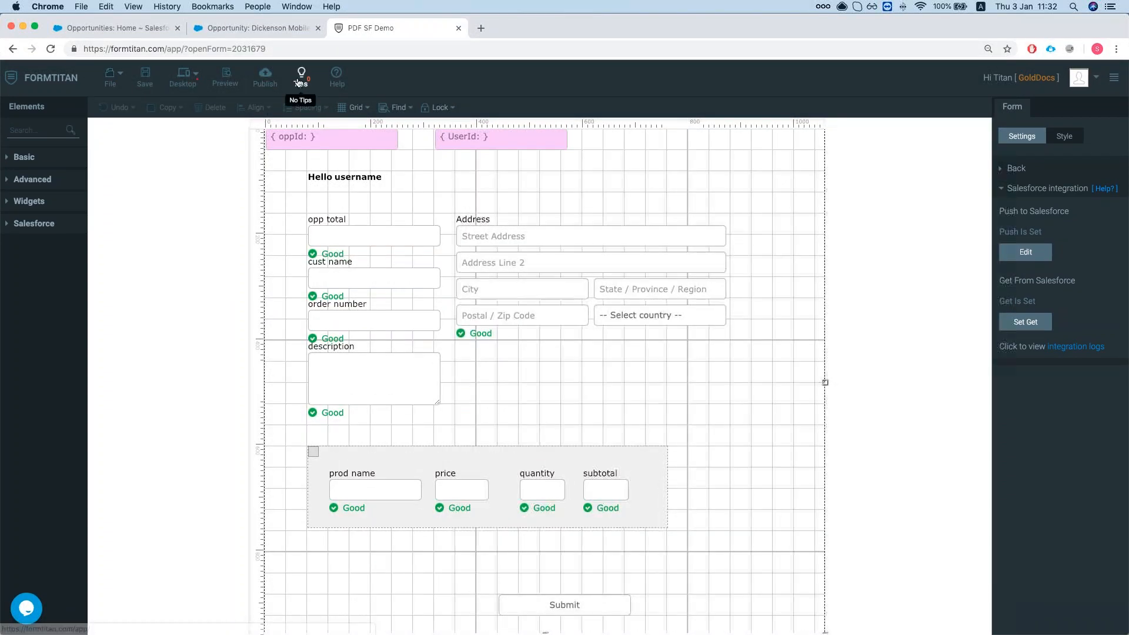
# Reload the Dickenson opportunity, run FT Generate Document, and dismiss the custom settings error.
pyautogui.click(259, 28)
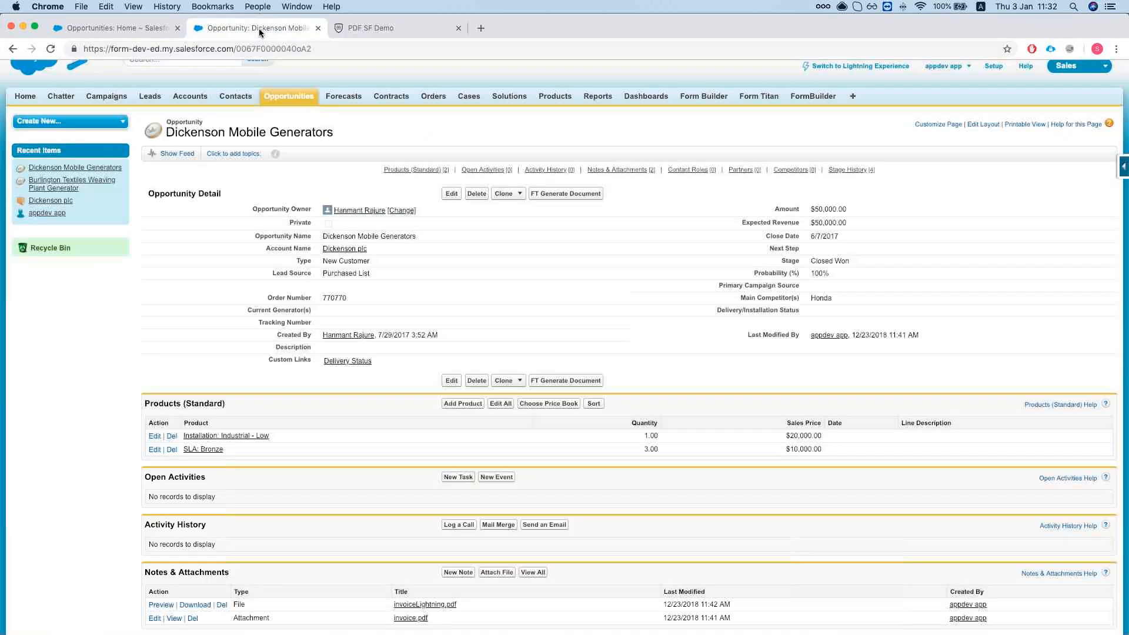
pyautogui.click(50, 50)
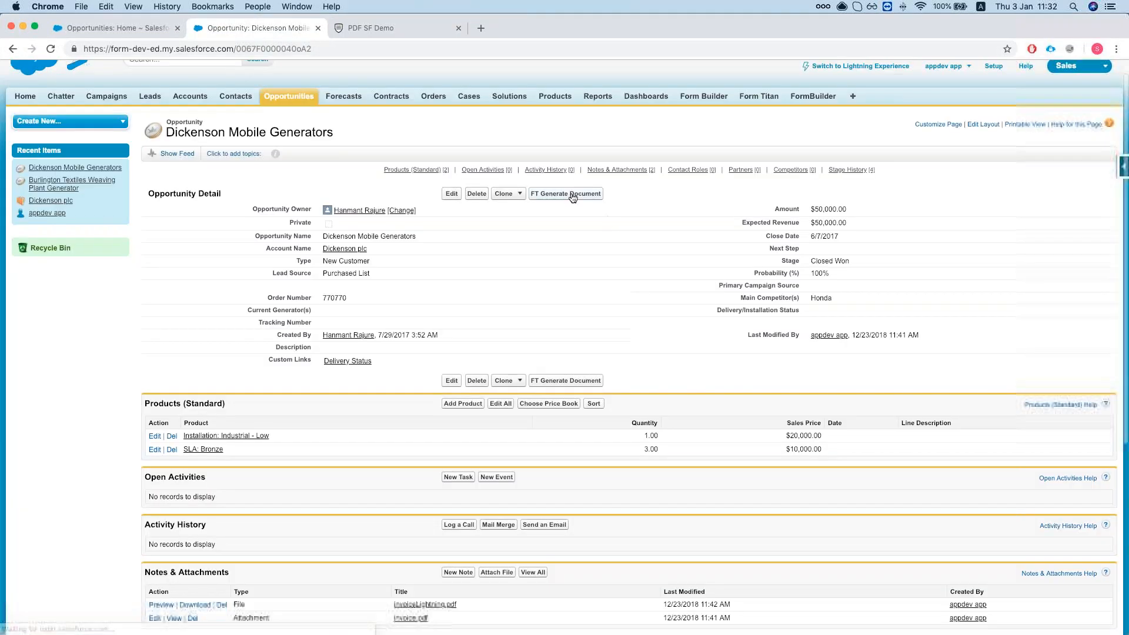
pyautogui.click(565, 195)
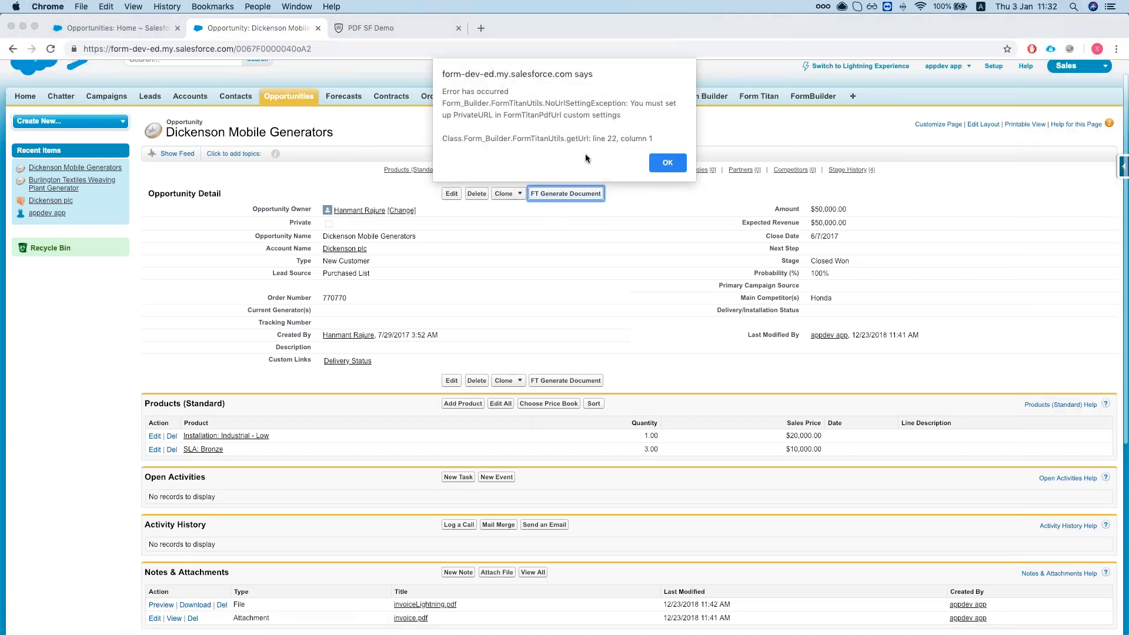
pyautogui.click(661, 166)
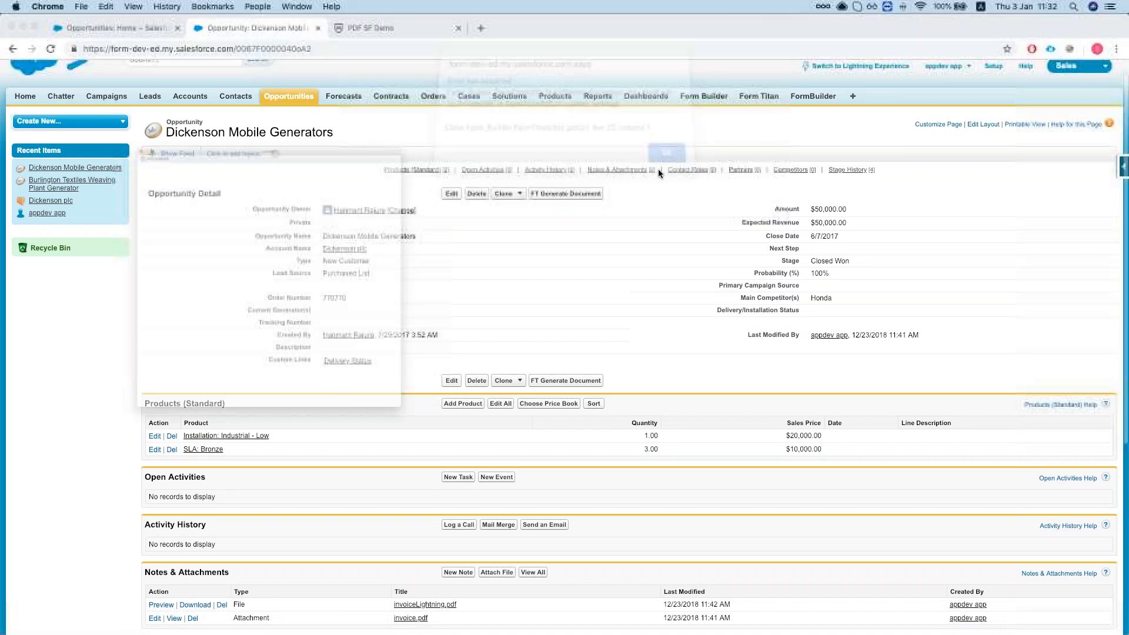
# Read the support article on configuring the Salesforce custom settings URL, then close it.
pyautogui.moveTo(278, 22); pyautogui.dragTo(566, 22)
pyautogui.scroll(-1, 406, 145)
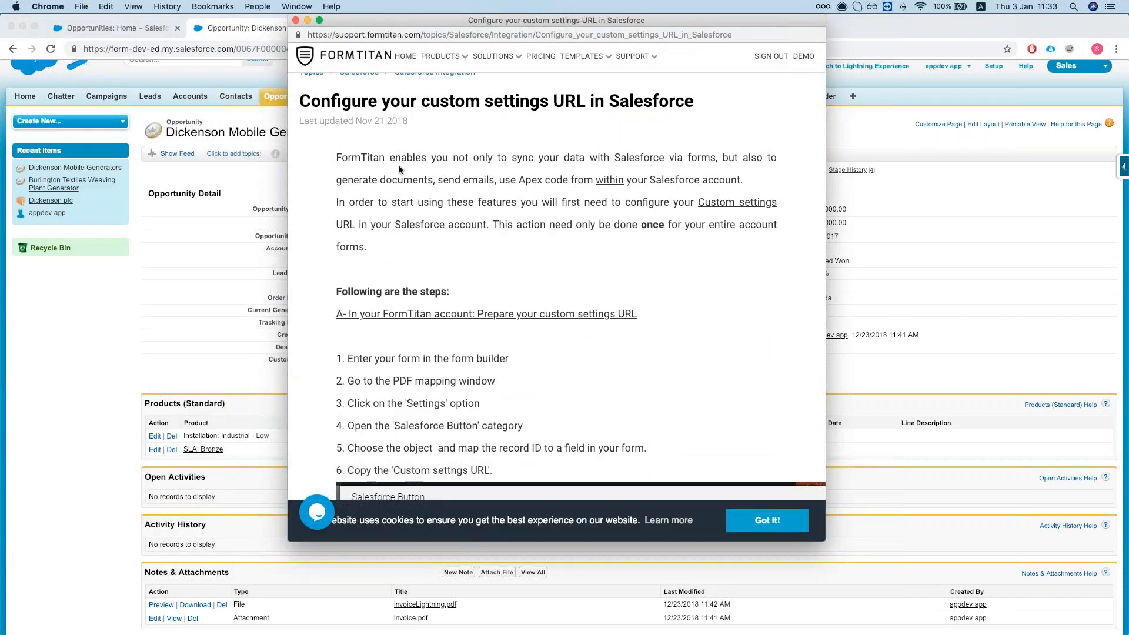
pyautogui.scroll(-2, 399, 169)
pyautogui.scroll(3, 398, 169)
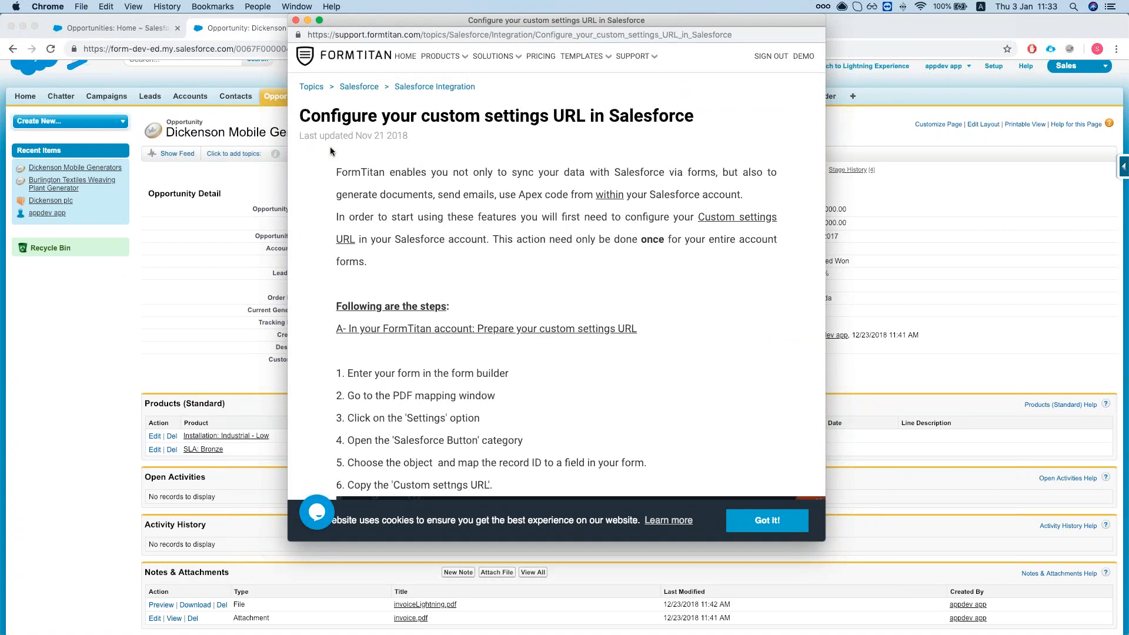
pyautogui.scroll(1, 330, 147)
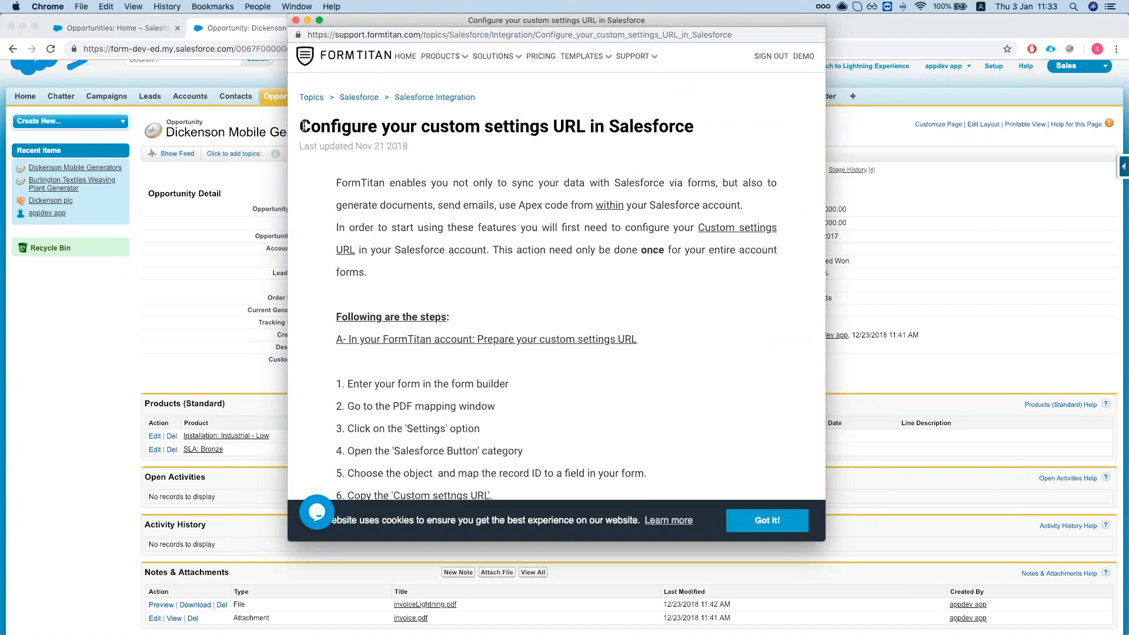
pyautogui.moveTo(302, 125); pyautogui.dragTo(675, 134)
pyautogui.click(675, 134)
pyautogui.click(296, 20)
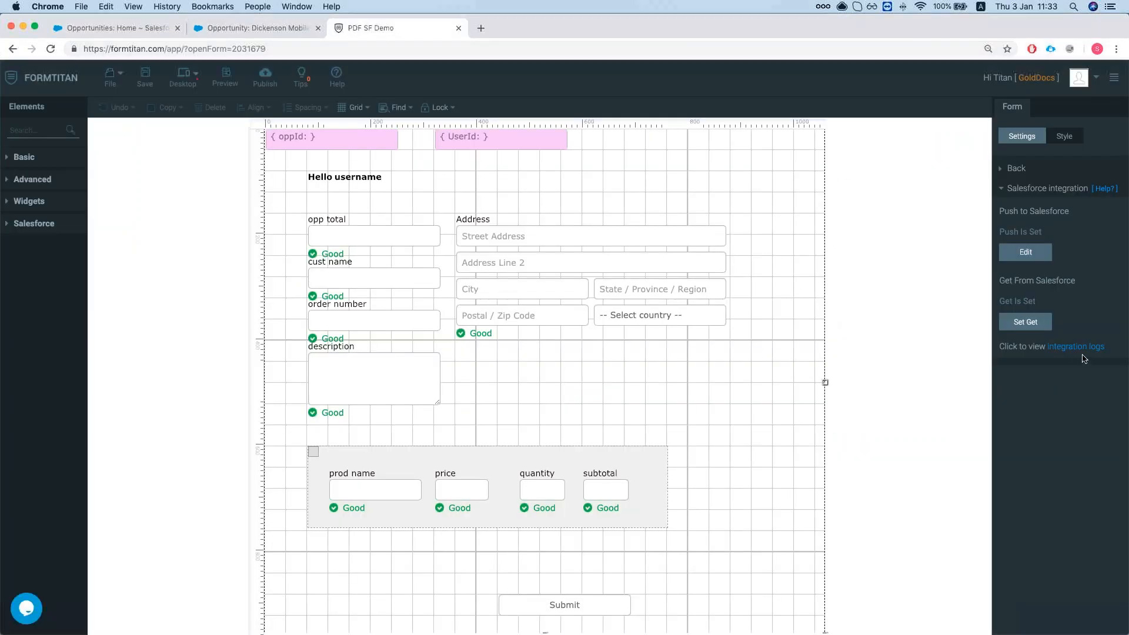
# Check the integration logs and open the default PDF template's settings.
pyautogui.click(1081, 347)
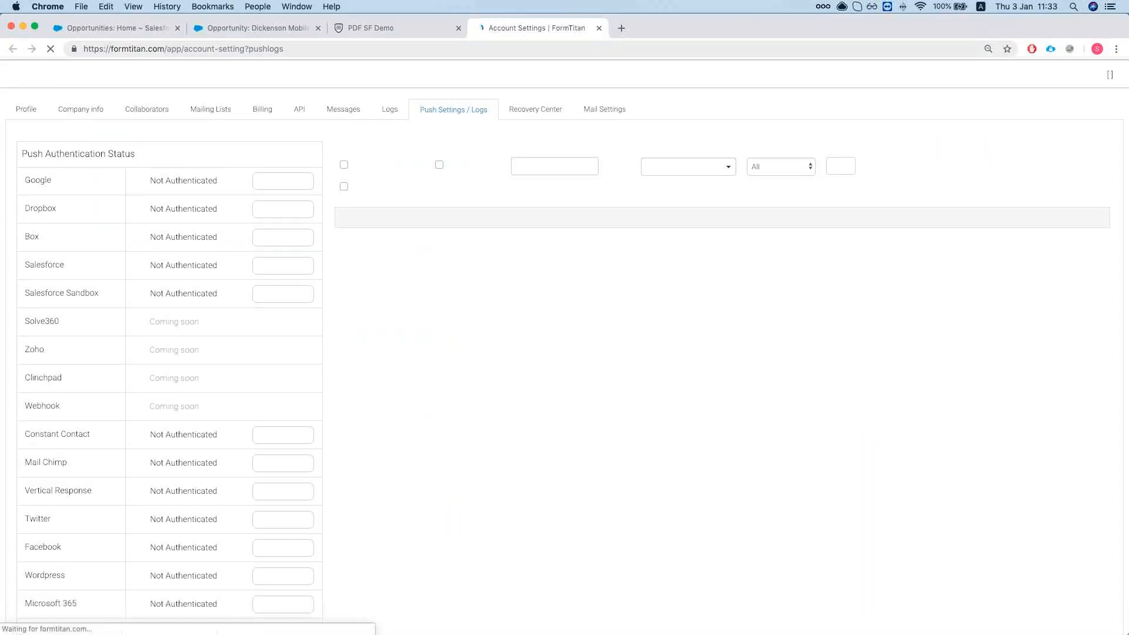
pyautogui.click(1025, 189)
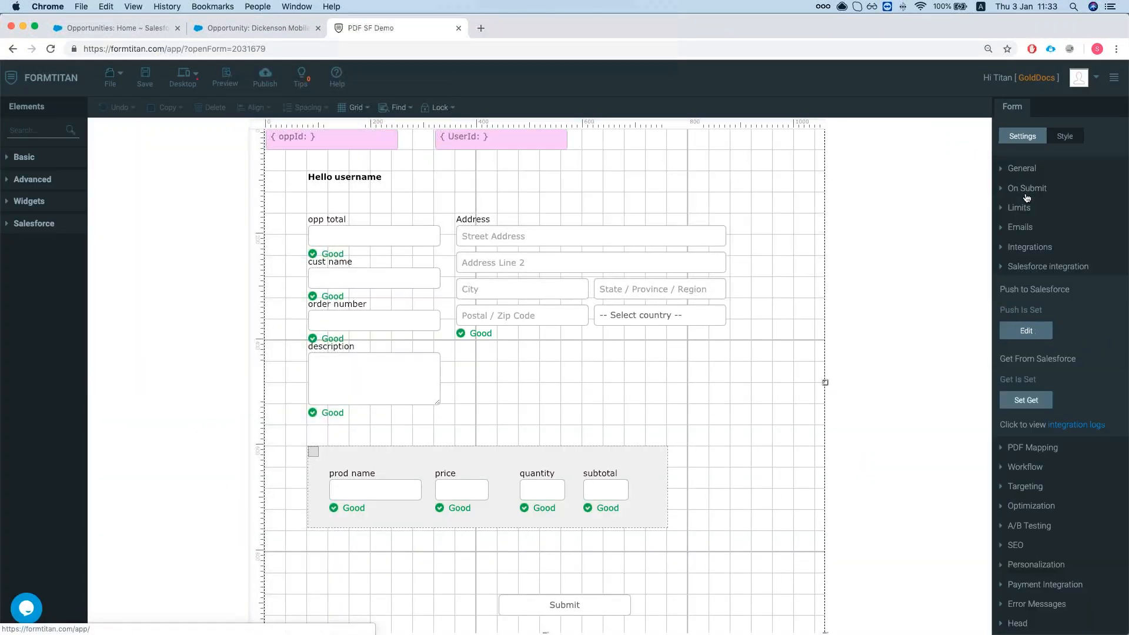
pyautogui.click(1028, 288)
pyautogui.click(1082, 233)
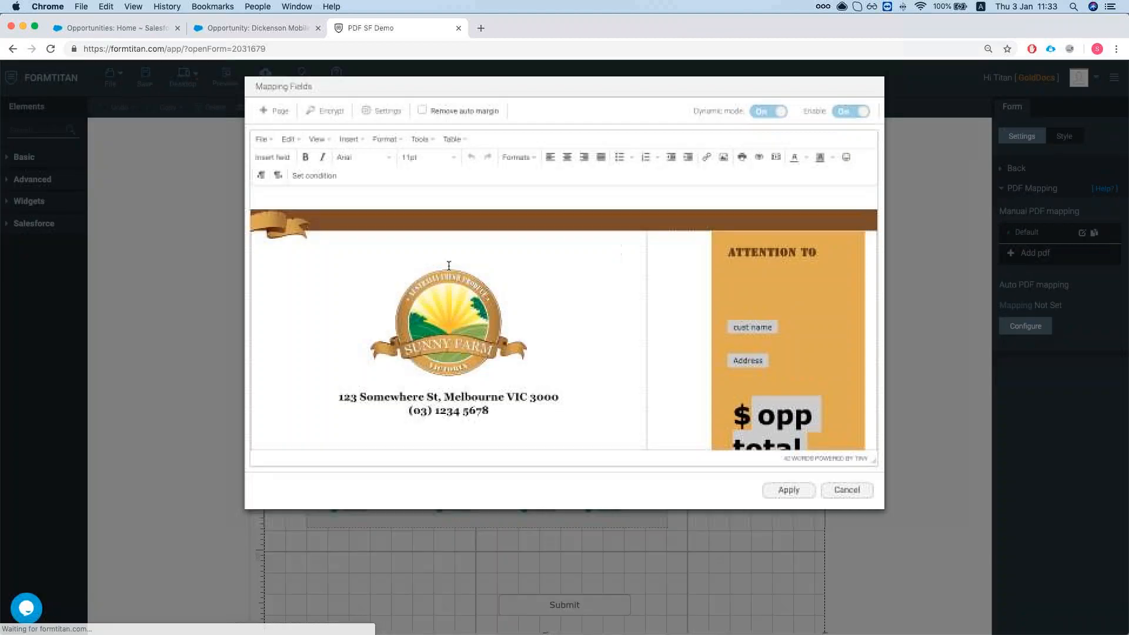
pyautogui.click(381, 110)
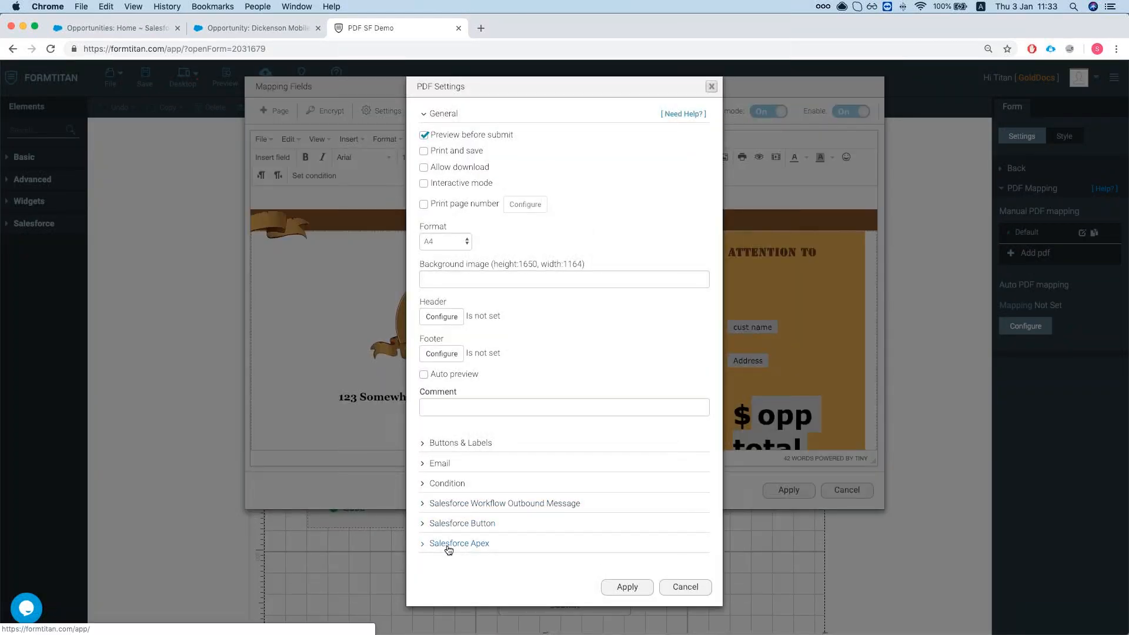
# Look at the Workflow Outbound Message settings, then open the Salesforce Button configuration.
pyautogui.click(453, 504)
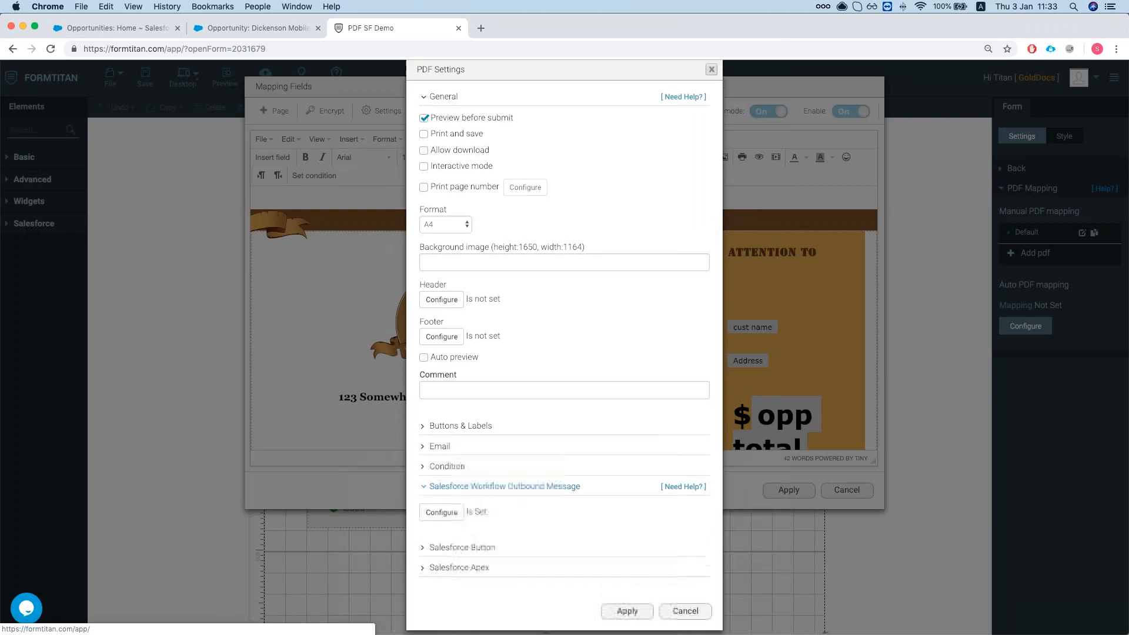
pyautogui.click(442, 507)
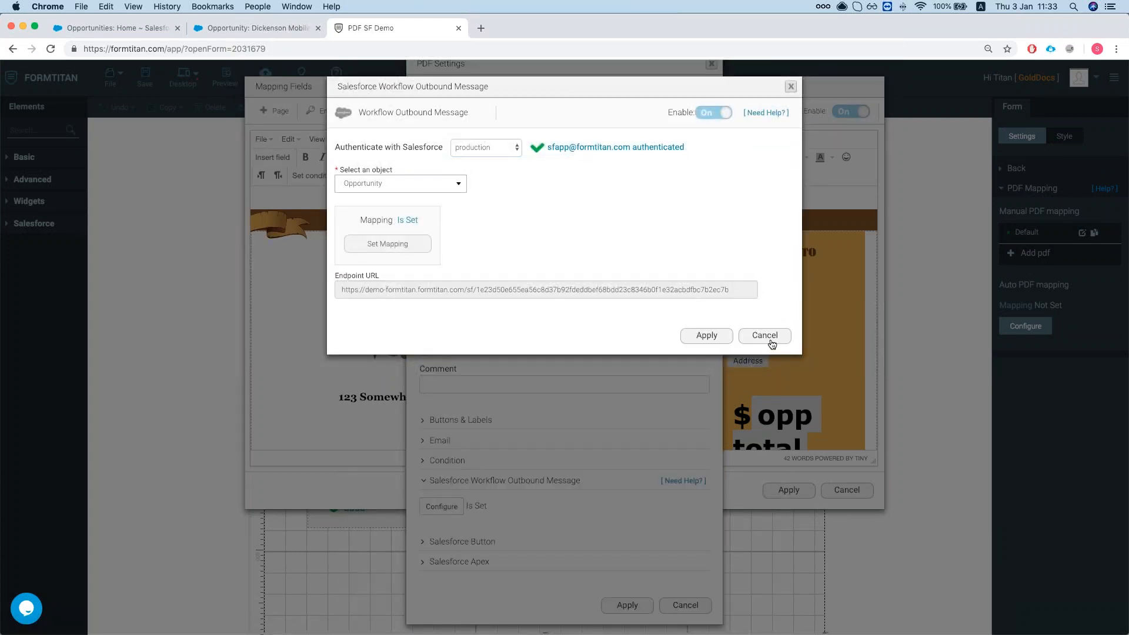
pyautogui.click(770, 336)
pyautogui.click(458, 543)
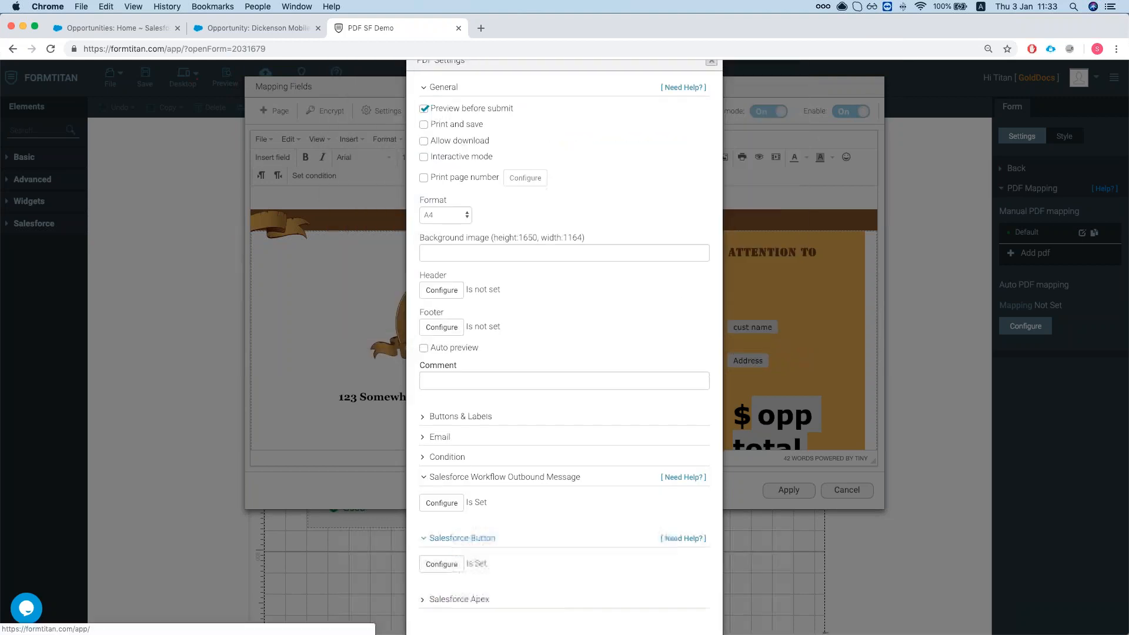
pyautogui.click(442, 563)
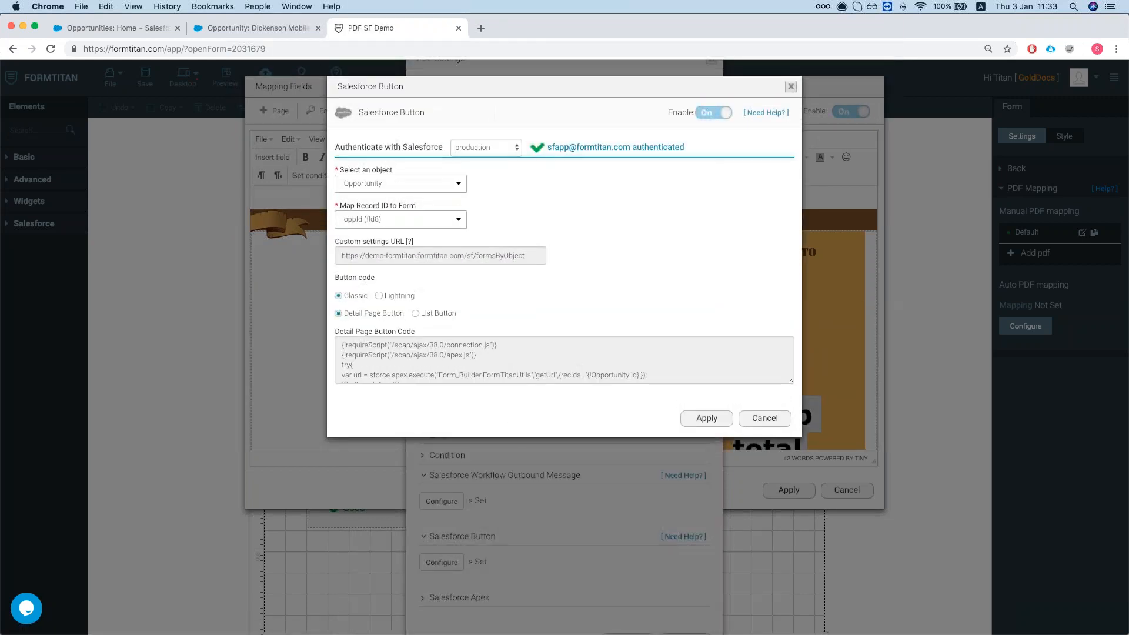
# Confirm the button targets Opportunity with oppId (fld8) as the record ID.
pyautogui.click(400, 185)
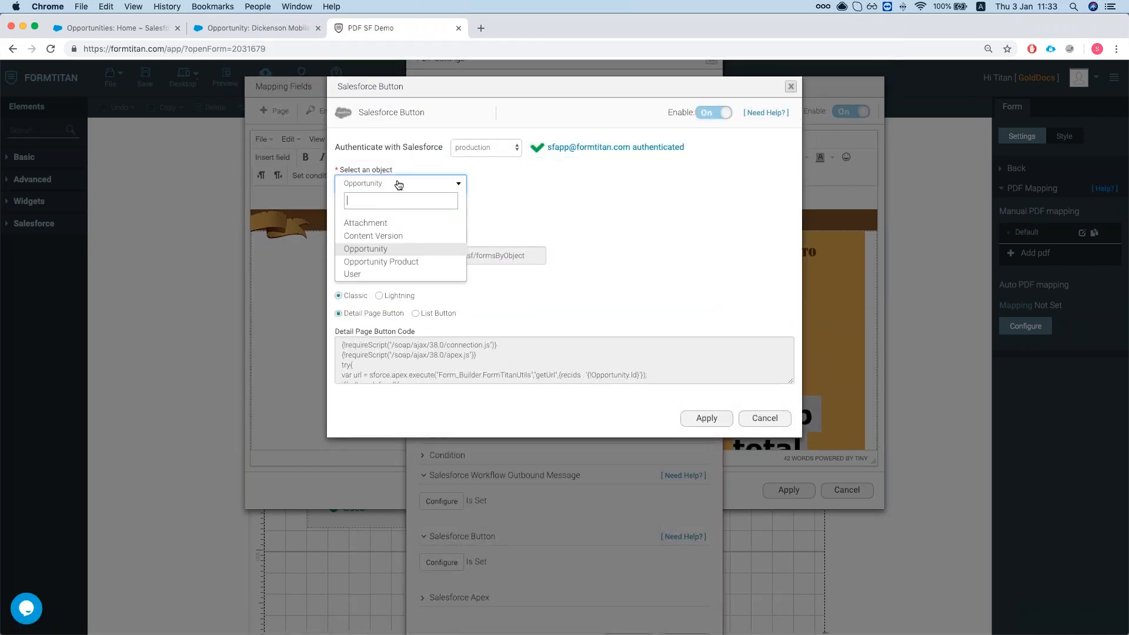
pyautogui.click(448, 183)
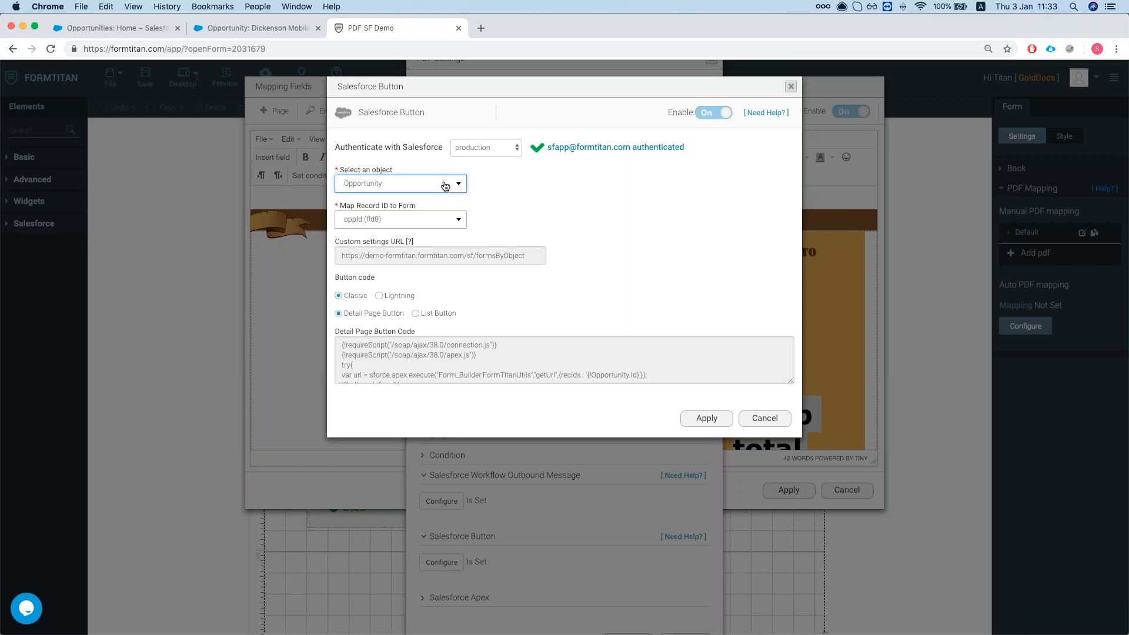
pyautogui.click(445, 184)
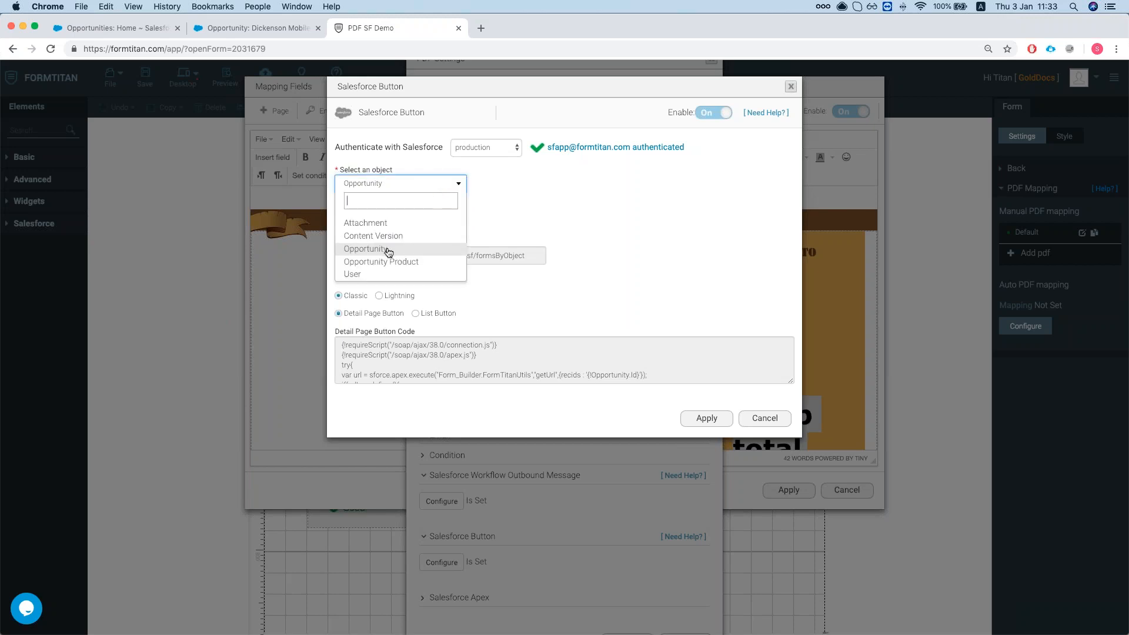
pyautogui.click(533, 220)
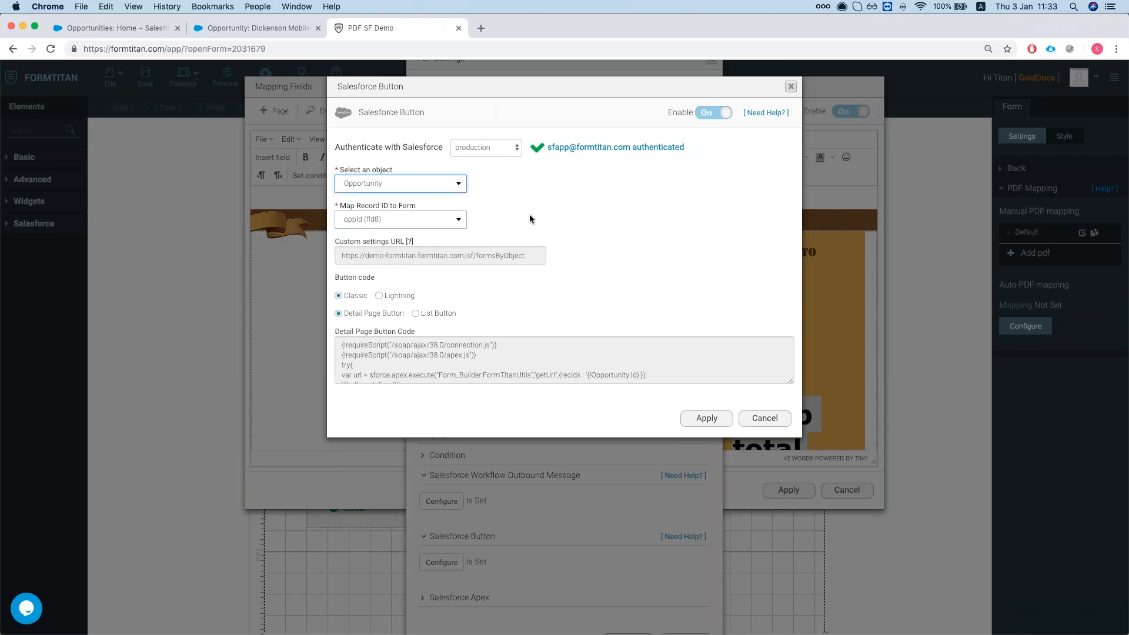
pyautogui.click(451, 221)
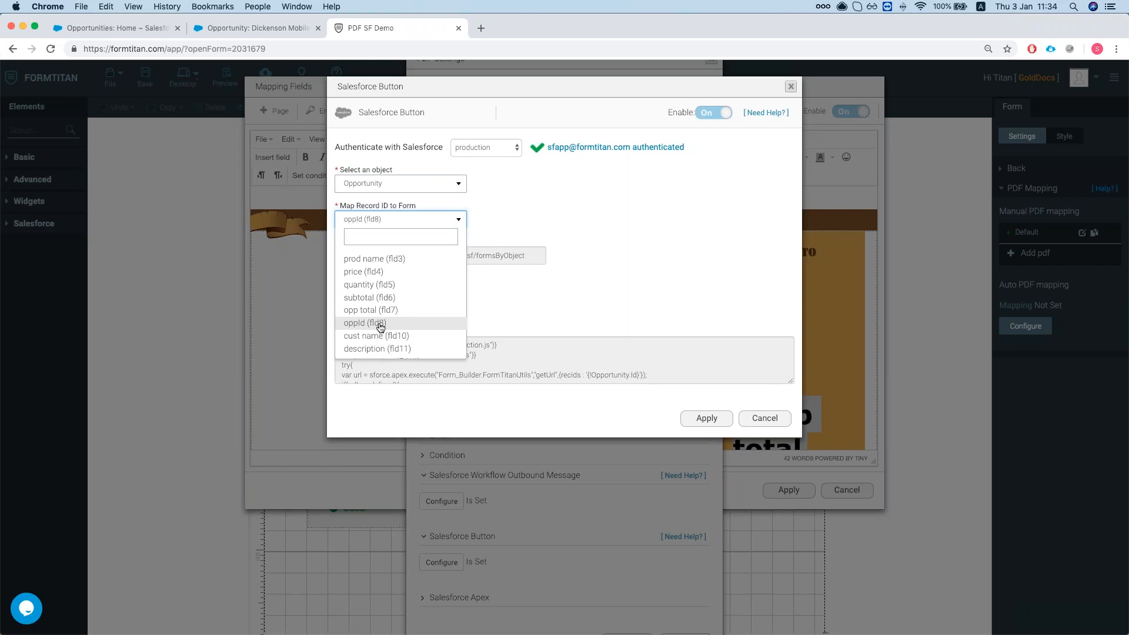
pyautogui.click(613, 277)
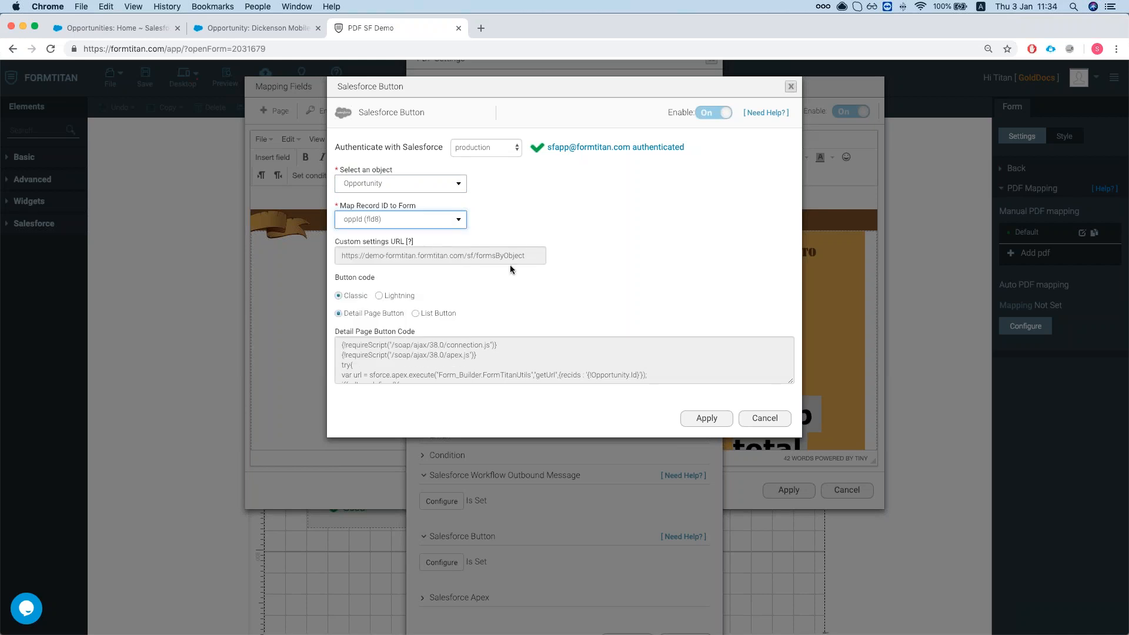
# Copy the button's Custom settings URL to the clipboard.
pyautogui.tripleClick(404, 255)
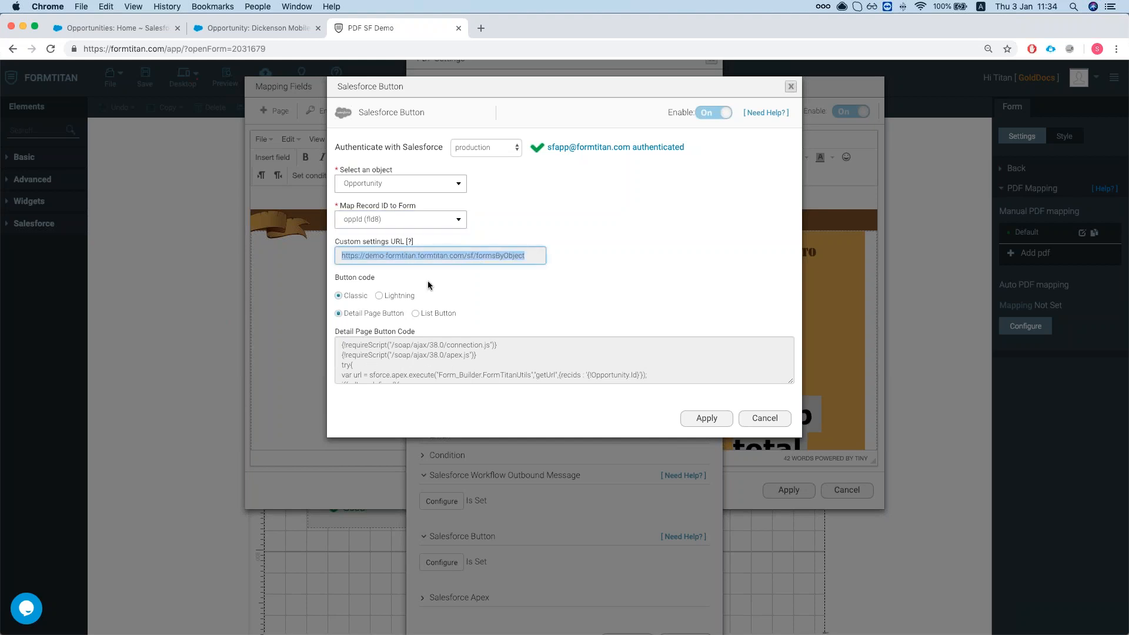
pyautogui.click(337, 245)
pyautogui.moveTo(347, 243); pyautogui.dragTo(399, 243)
pyautogui.click(401, 243)
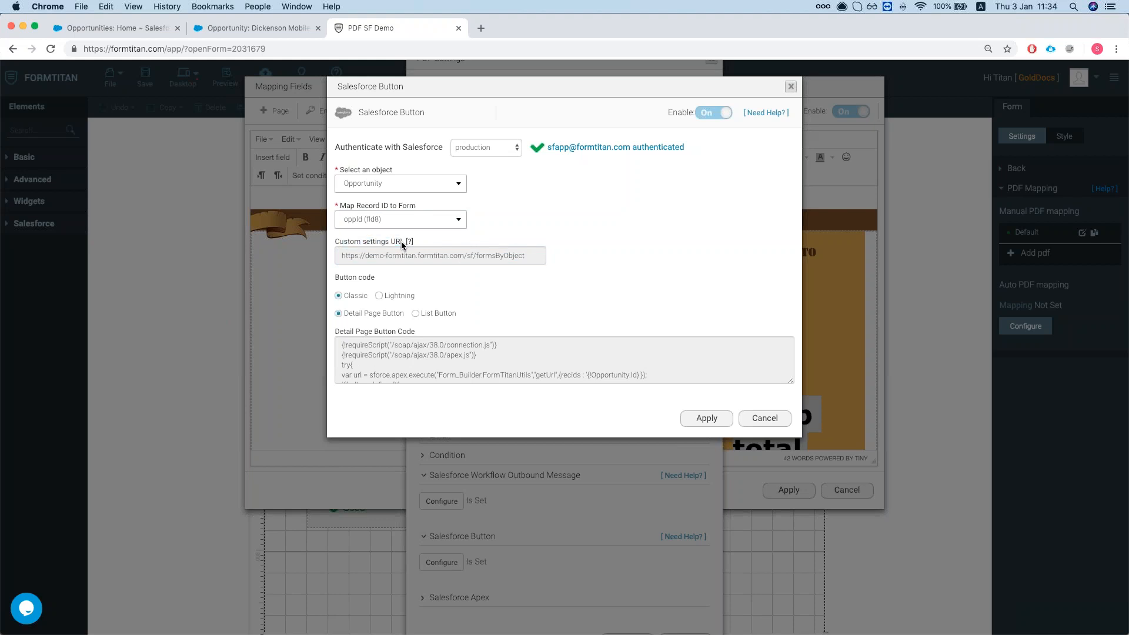
pyautogui.doubleClick(501, 255)
pyautogui.press('super+a')
pyautogui.press('super+c')
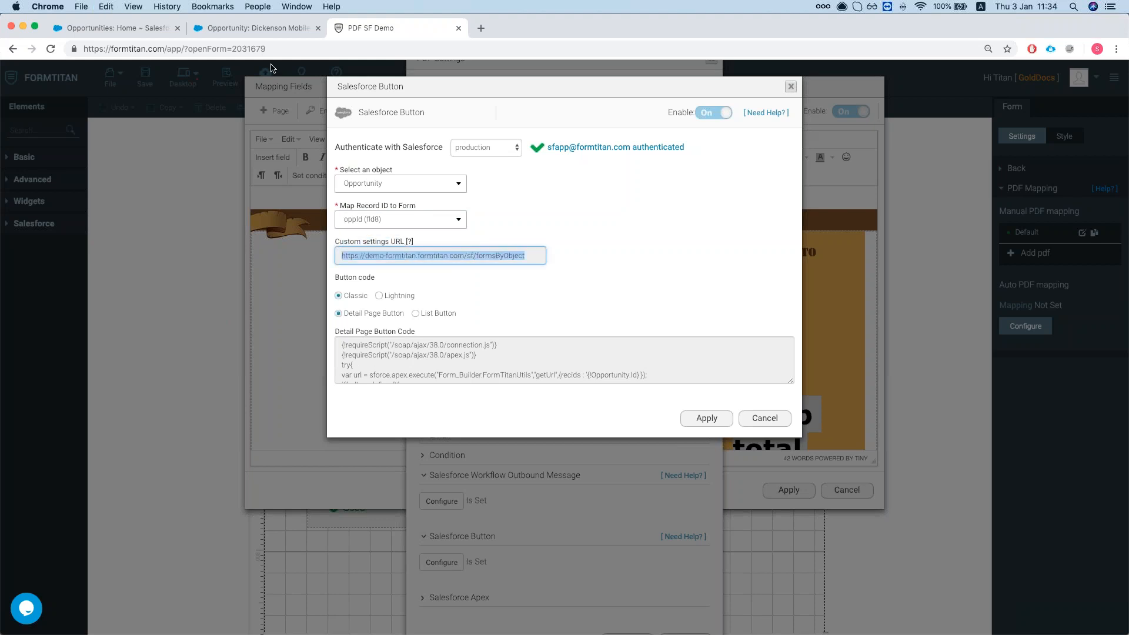
# Go to the Salesforce Opportunities home and open Setup.
pyautogui.click(267, 31)
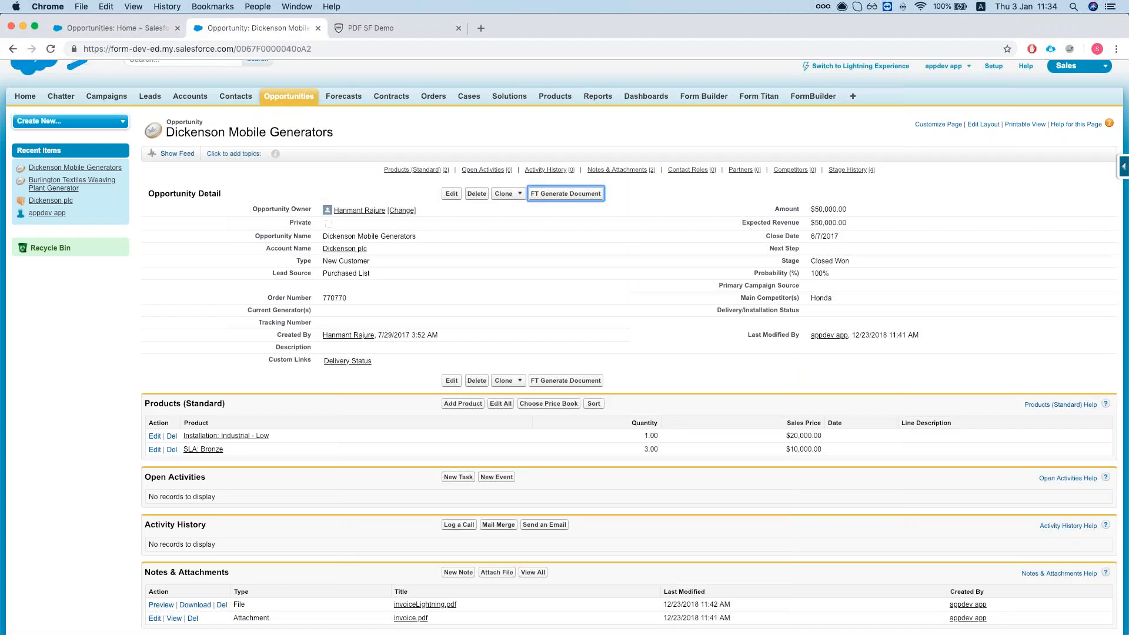
pyautogui.click(127, 29)
pyautogui.click(994, 87)
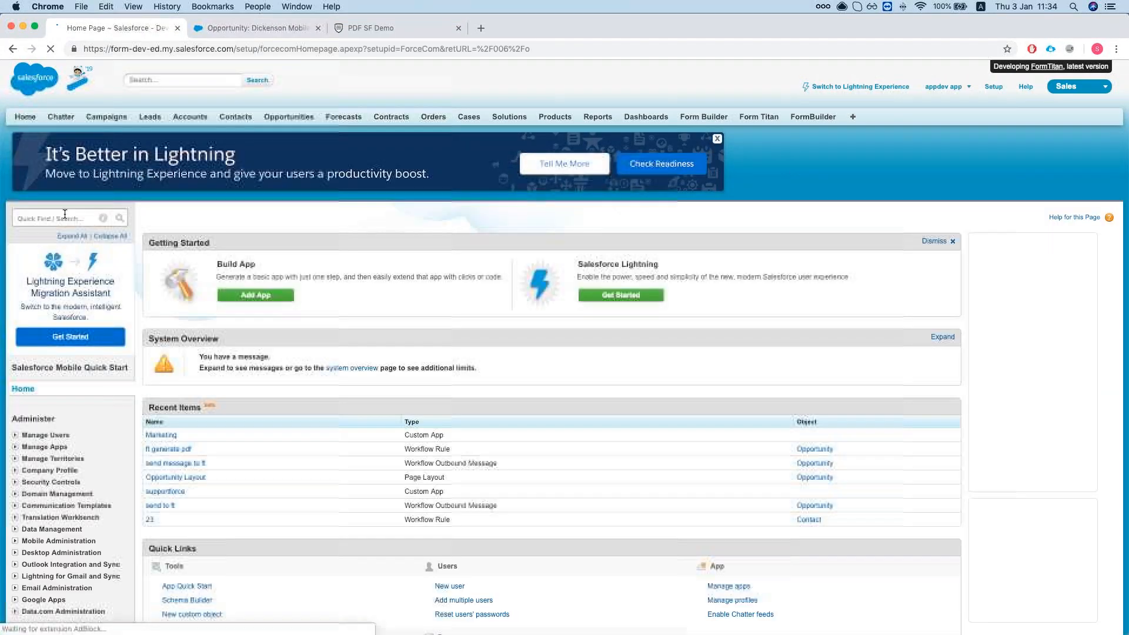
# Paste the FormTitan URL into the FormTitan Pdf Url custom setting's PrivateURL entry and save.
pyautogui.click(62, 217)
pyautogui.write('custo')
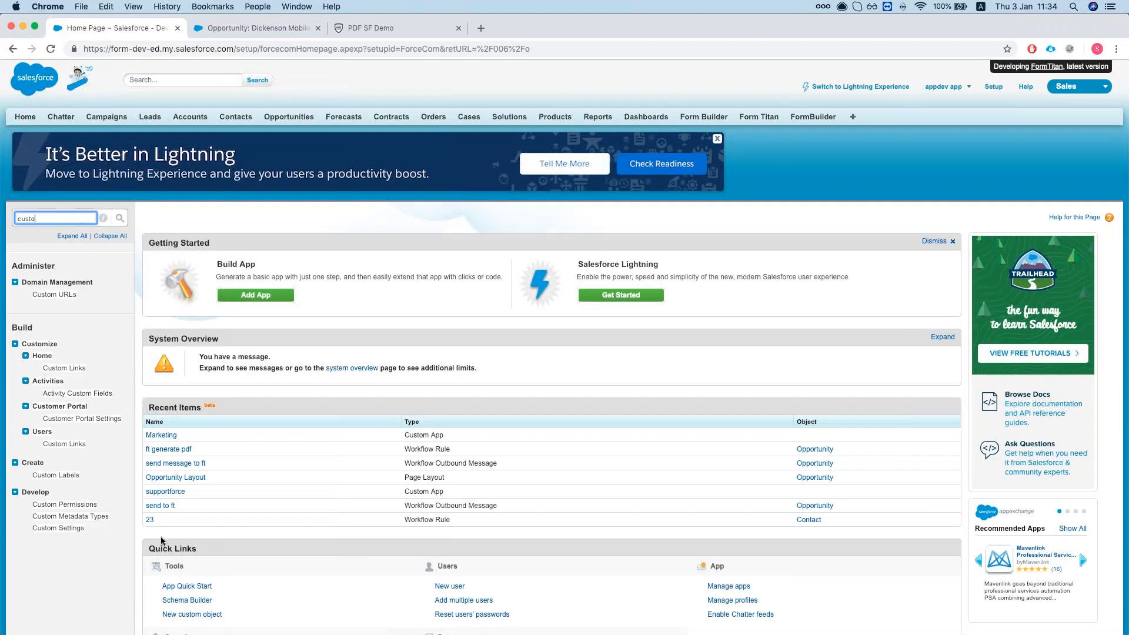
pyautogui.click(64, 504)
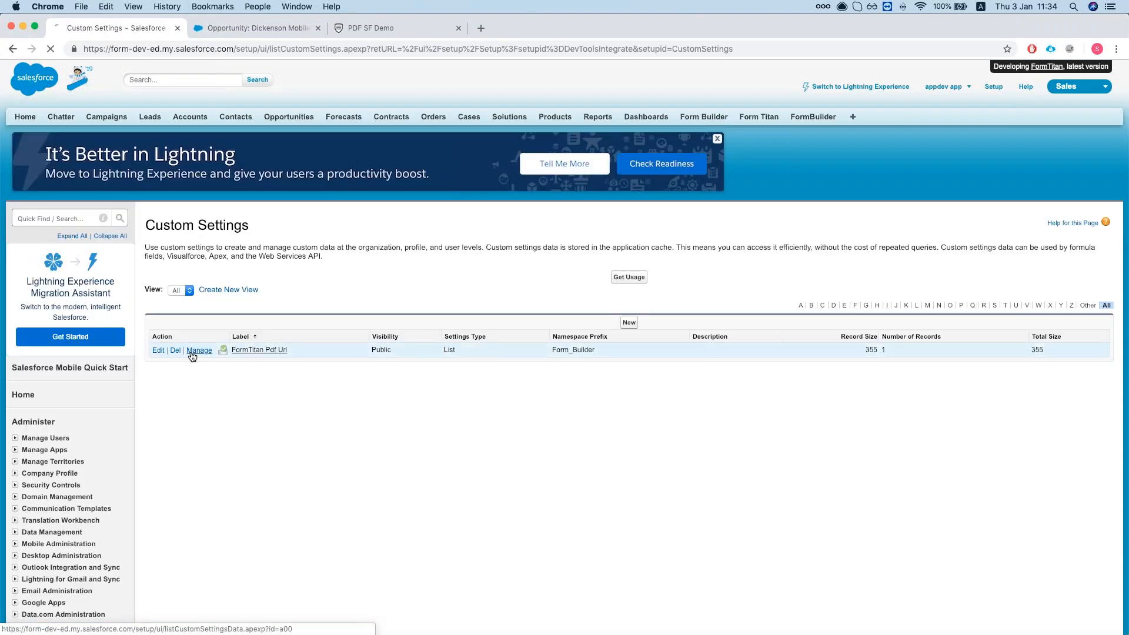
pyautogui.click(191, 353)
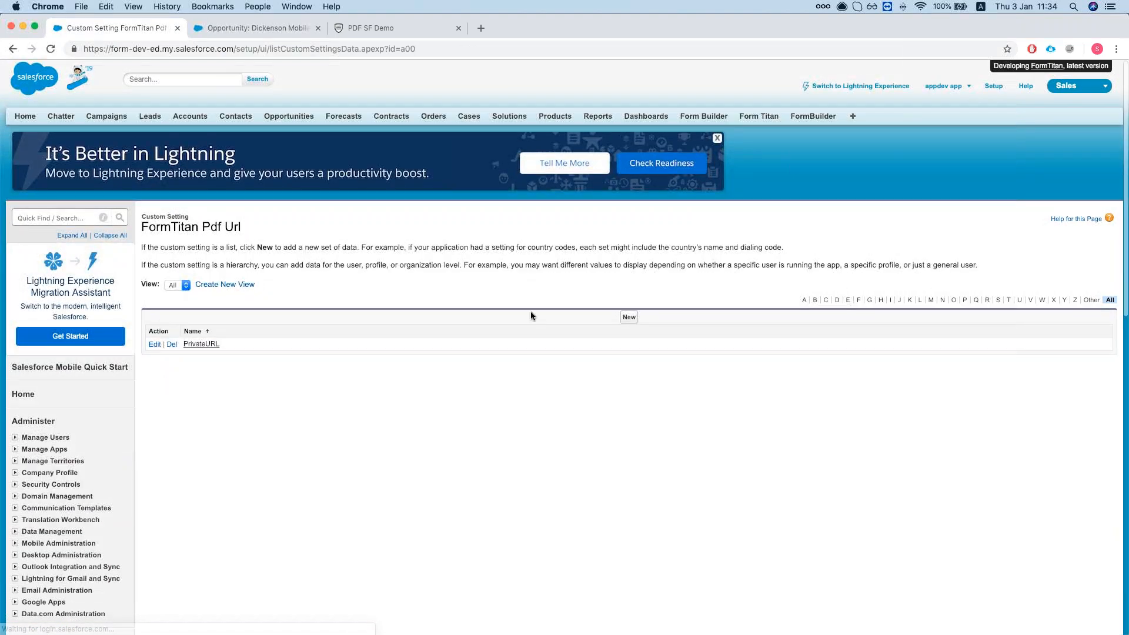
pyautogui.click(201, 345)
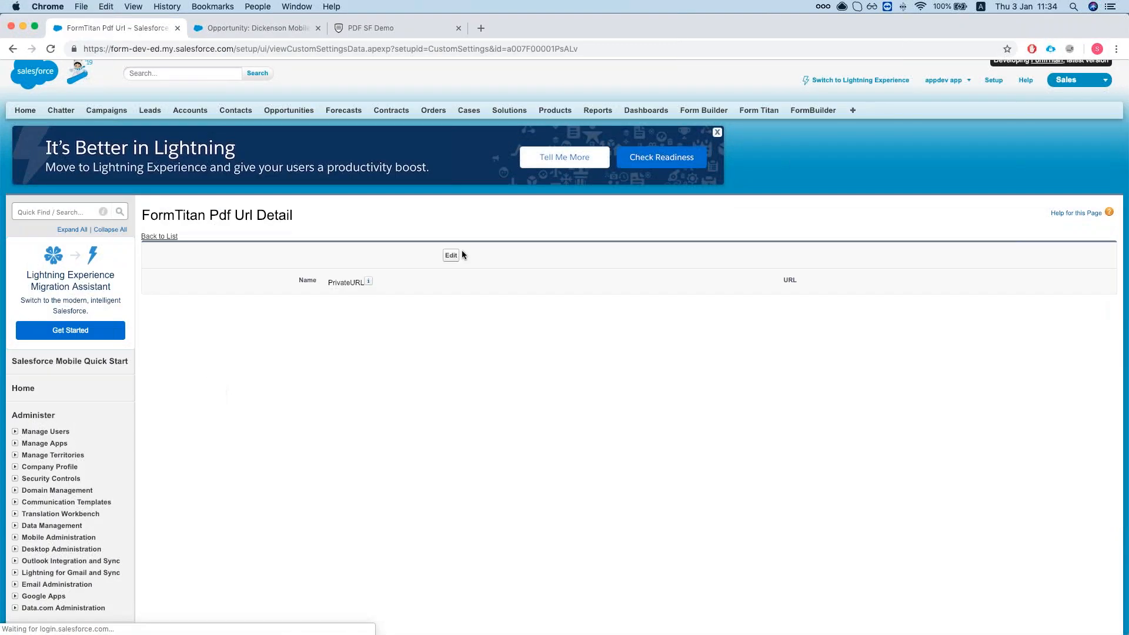
pyautogui.click(454, 254)
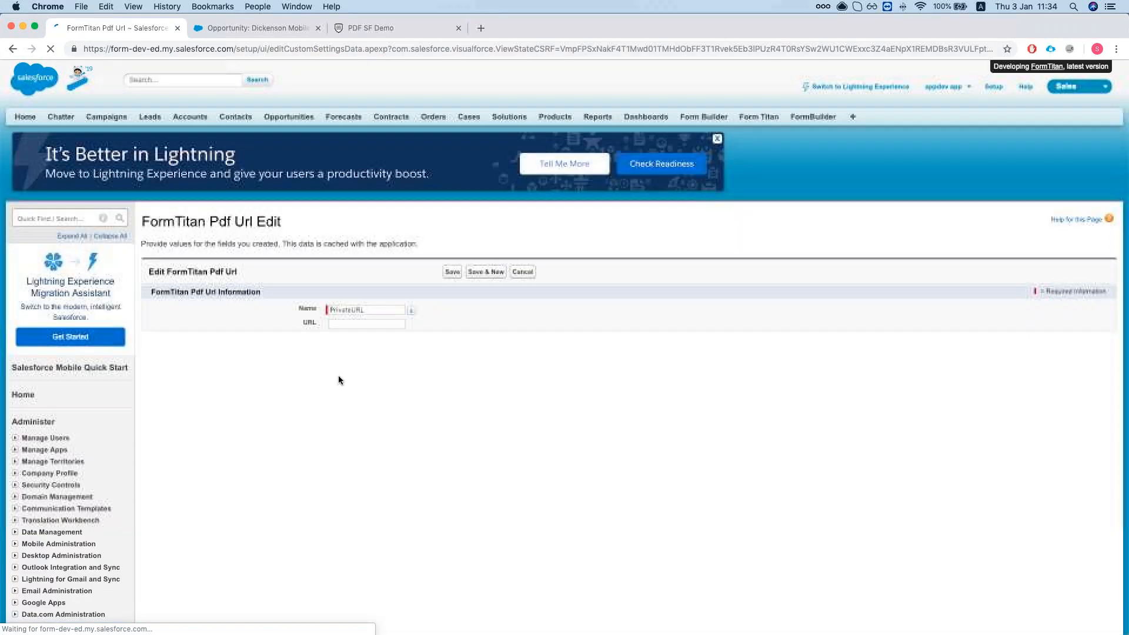
pyautogui.click(362, 324)
pyautogui.press('super+v')
pyautogui.click(453, 325)
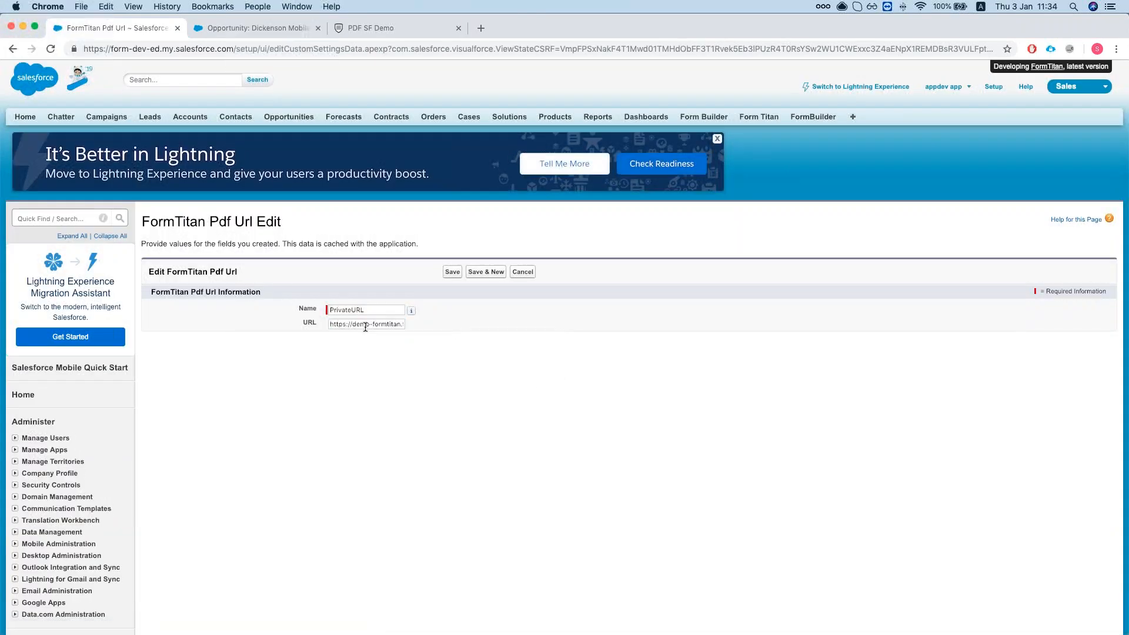
pyautogui.click(446, 274)
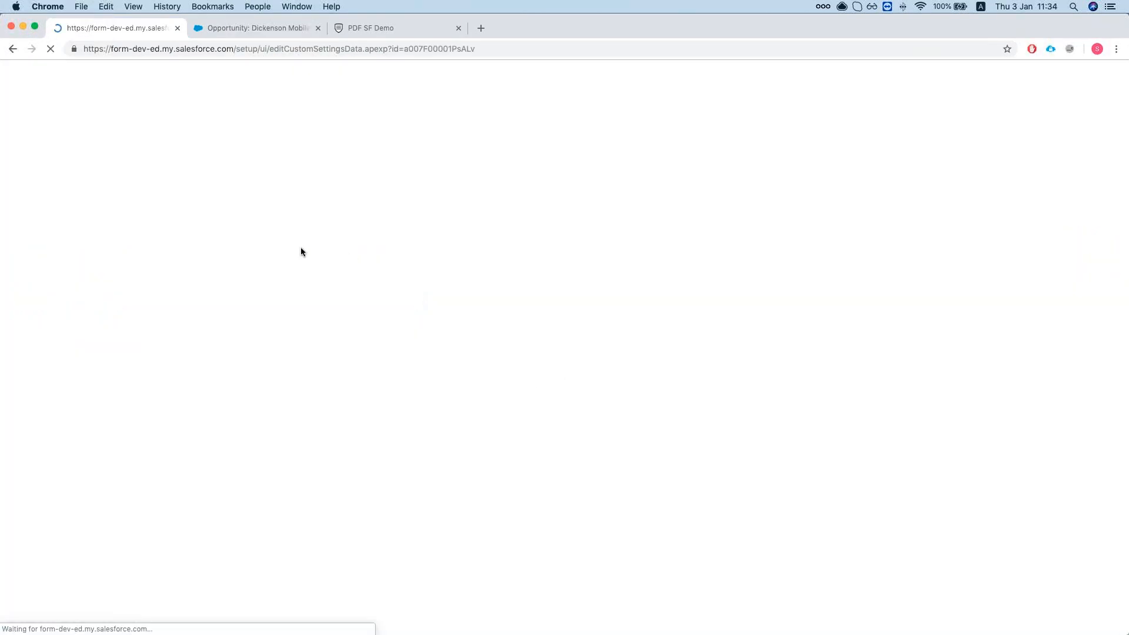
# Return to the Dickenson opportunity and run FormTitan document generation again.
pyautogui.click(353, 28)
pyautogui.click(276, 30)
pyautogui.click(578, 198)
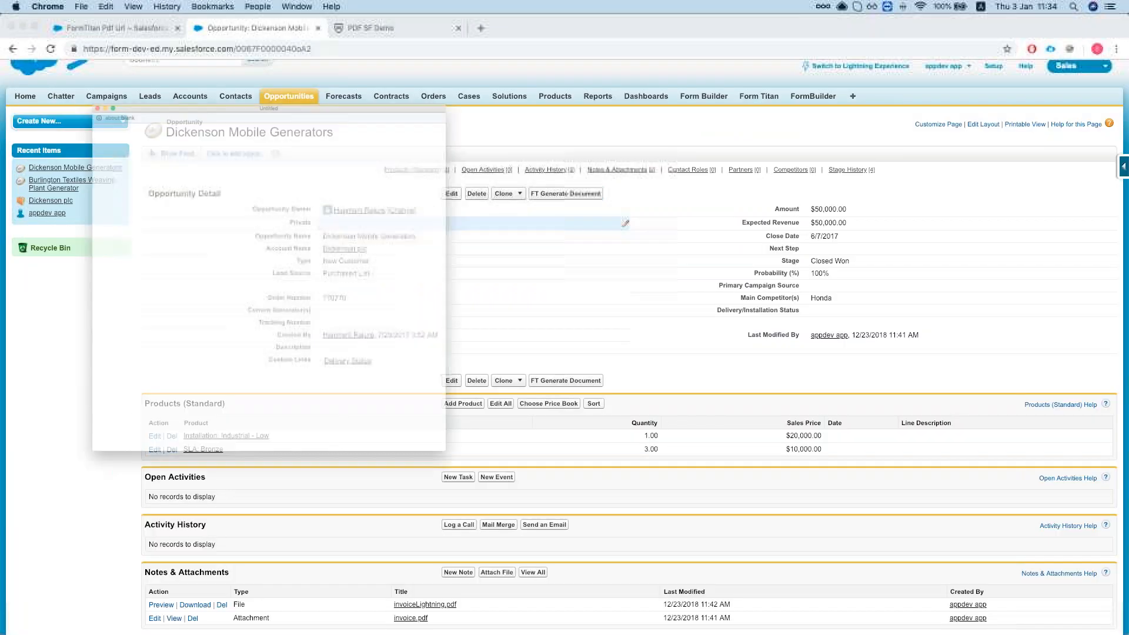
pyautogui.moveTo(179, 24); pyautogui.dragTo(441, 23)
pyautogui.click(293, 136)
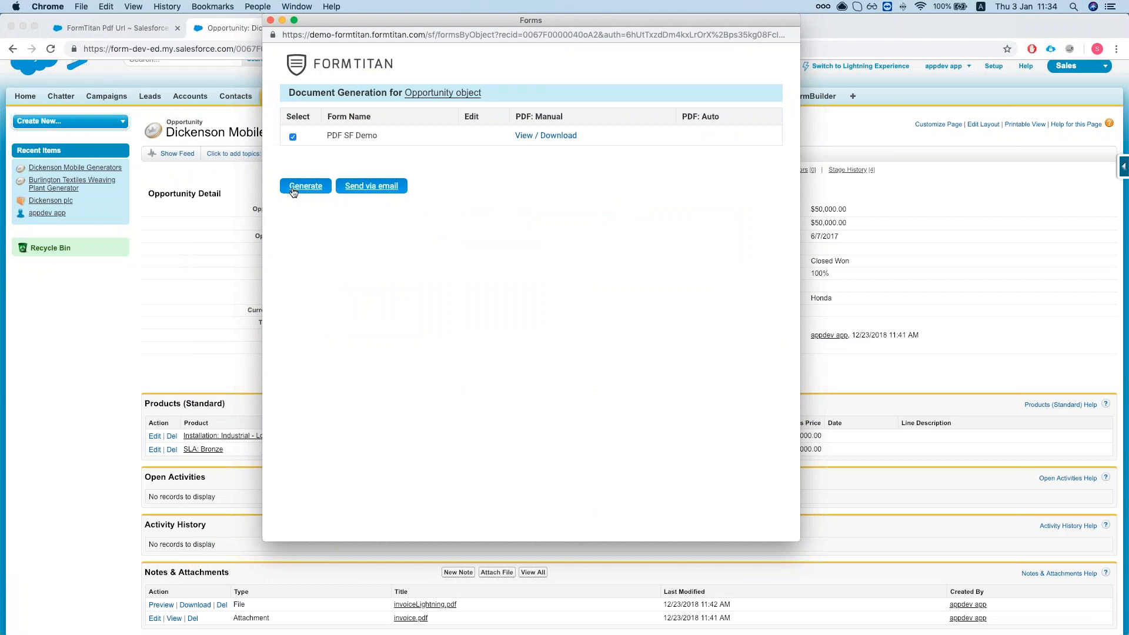
pyautogui.scroll(-2, 197, 490)
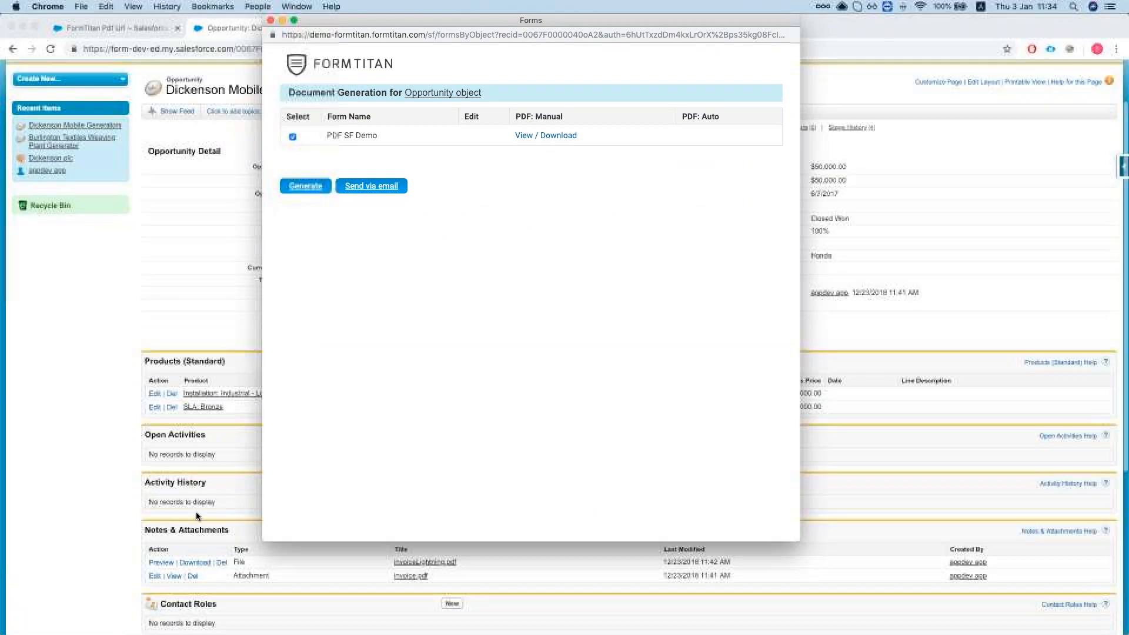
pyautogui.click(524, 136)
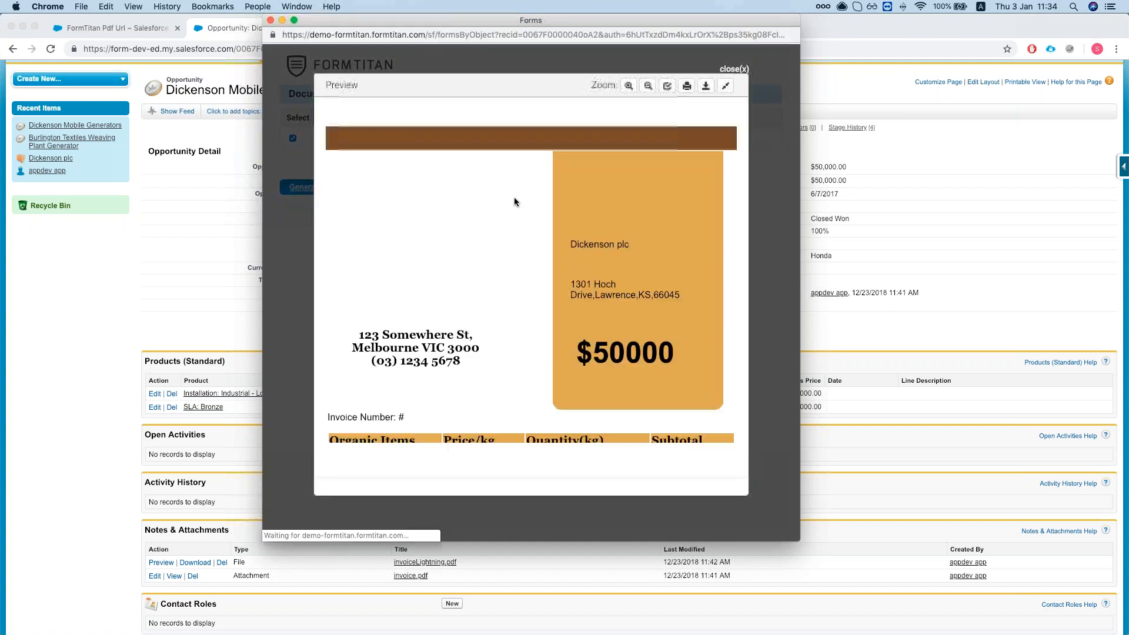
pyautogui.scroll(-5, 541, 253)
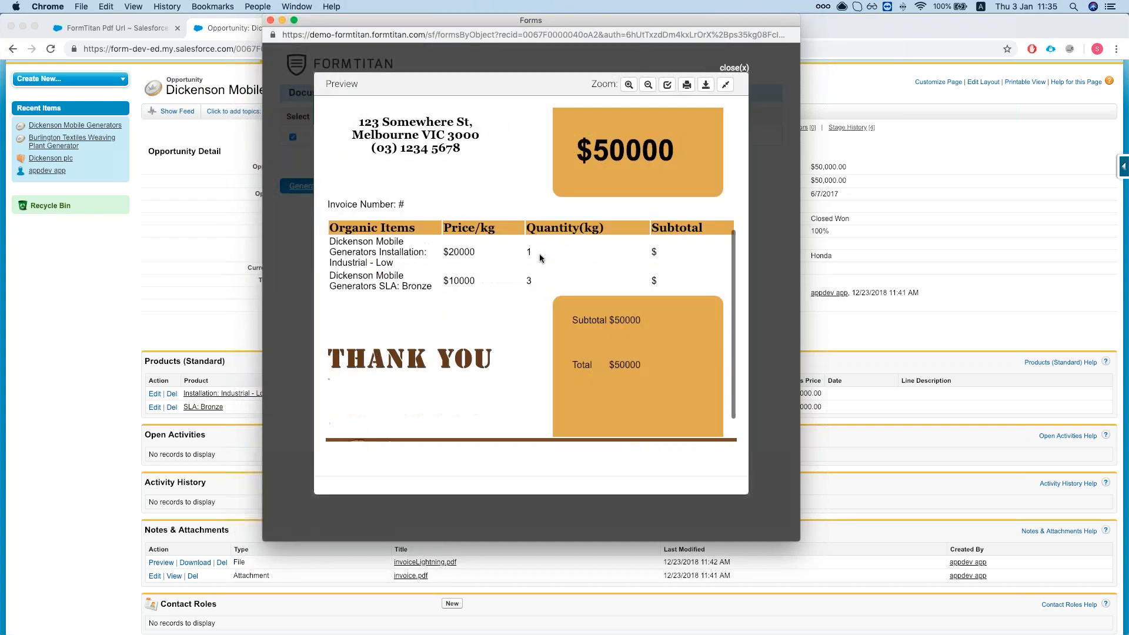
pyautogui.scroll(5, 538, 256)
pyautogui.click(734, 74)
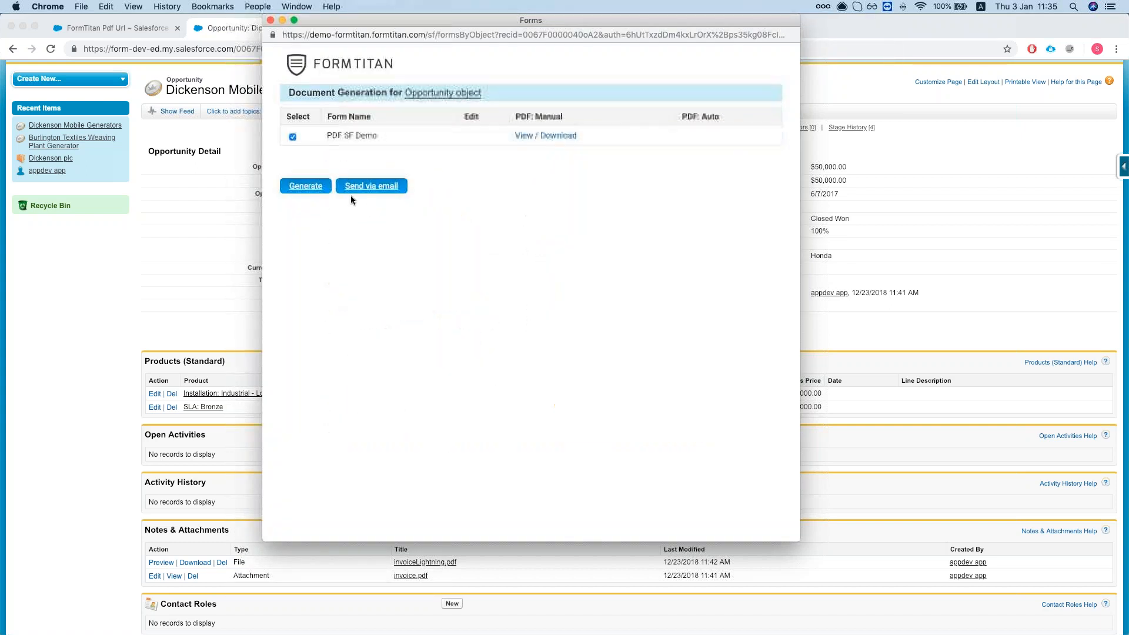
pyautogui.click(271, 21)
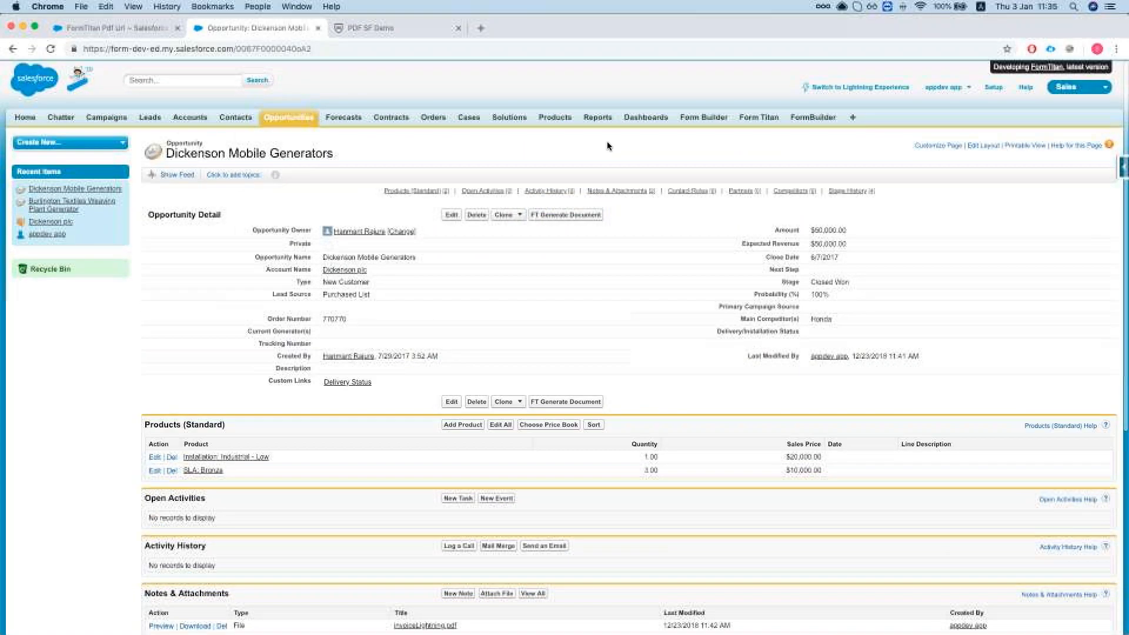
# In Classic All Opportunities, select the first four opportunities, Burlington Textiles through both Edge Emergency Generators.
pyautogui.click(272, 119)
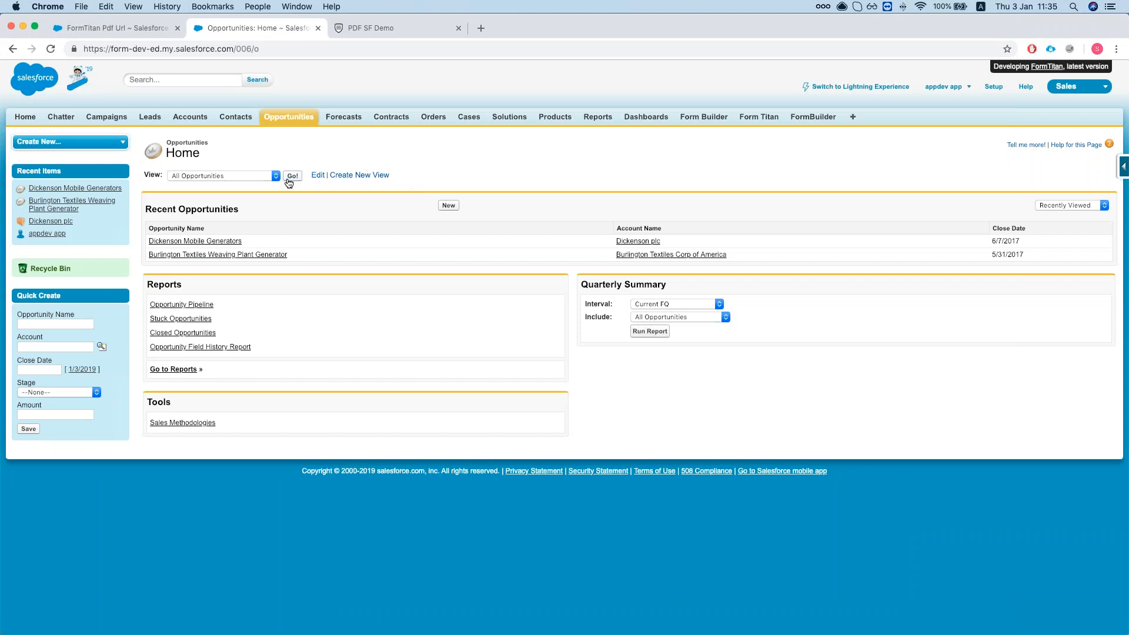
pyautogui.click(293, 176)
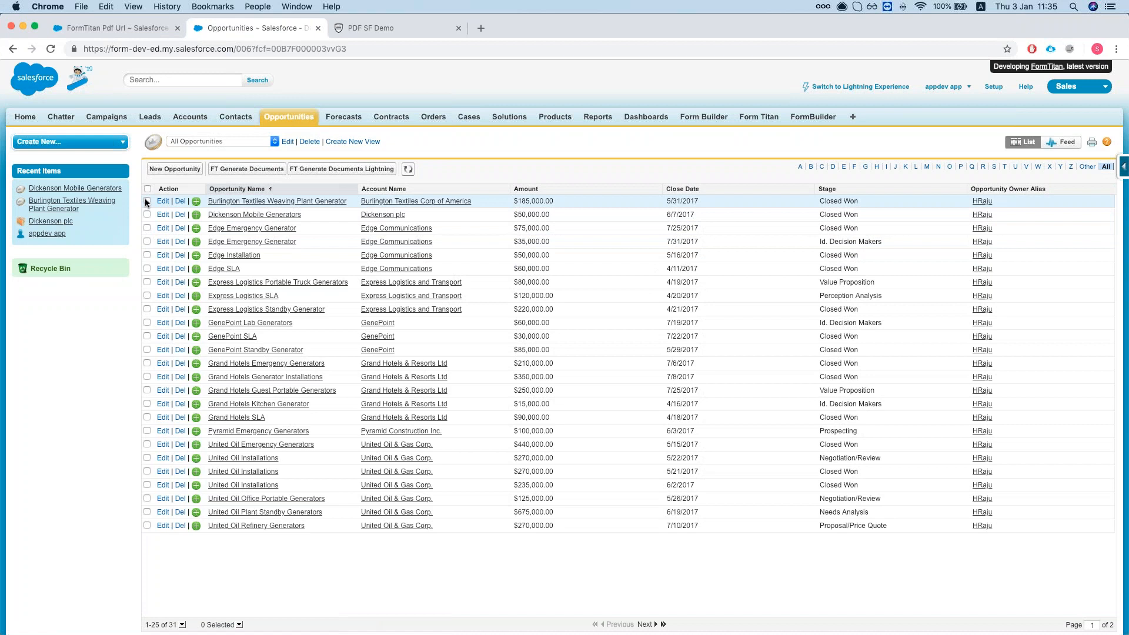
pyautogui.click(147, 201)
pyautogui.click(147, 214)
pyautogui.click(147, 228)
pyautogui.click(147, 242)
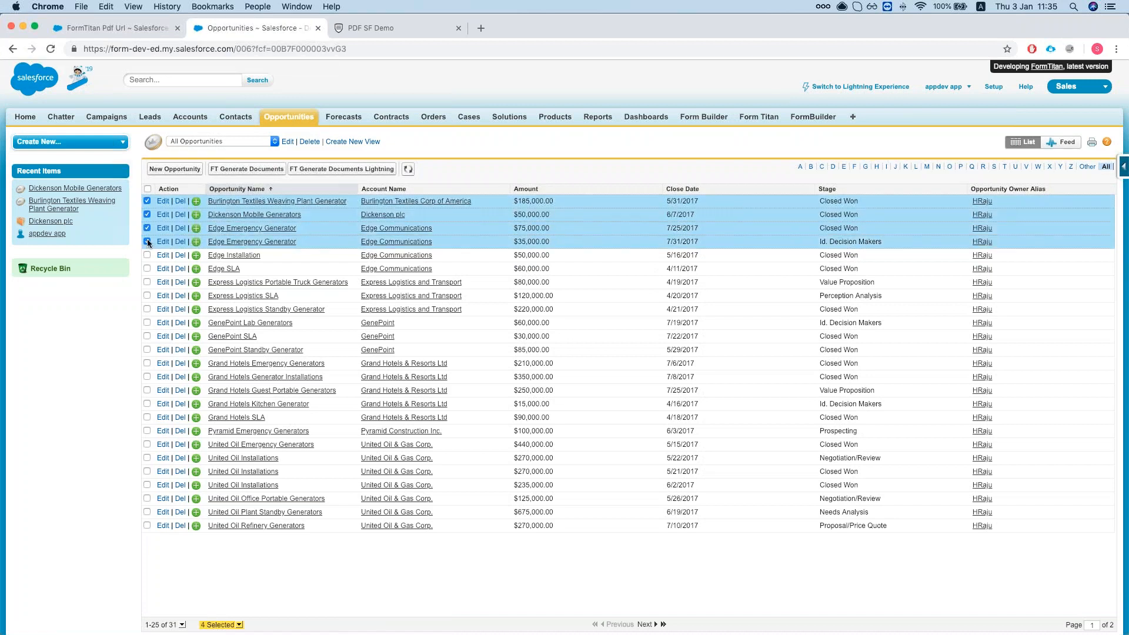
# Run FT Generate Documents for them, pick the PDF SF Demo form, then close the popup.
pyautogui.click(245, 171)
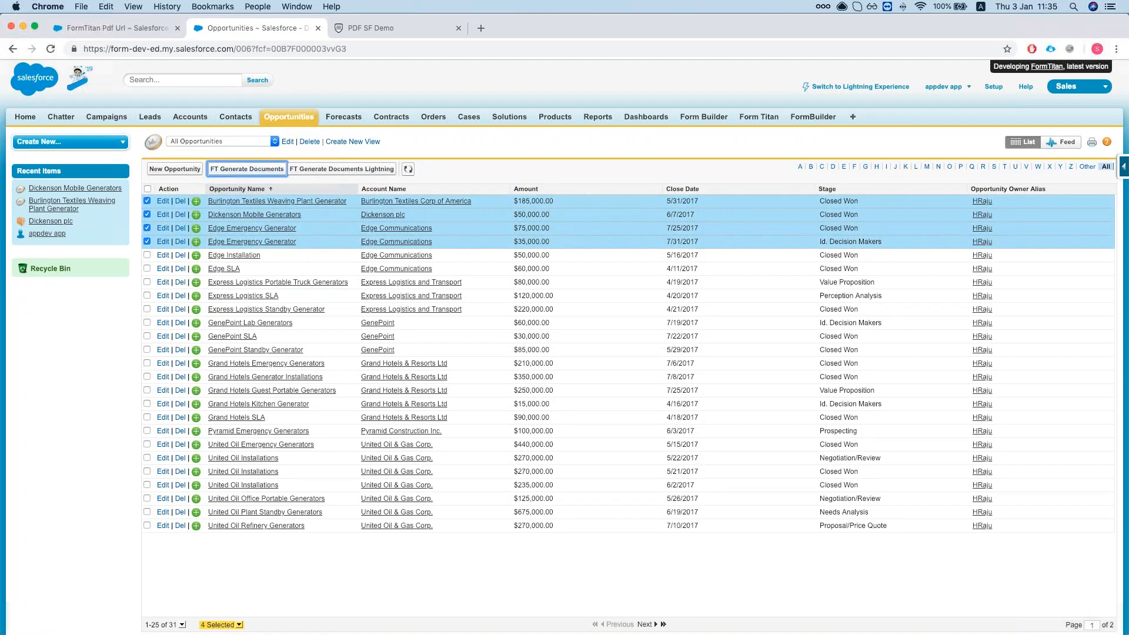
pyautogui.moveTo(291, 19); pyautogui.dragTo(531, 23)
pyautogui.click(275, 141)
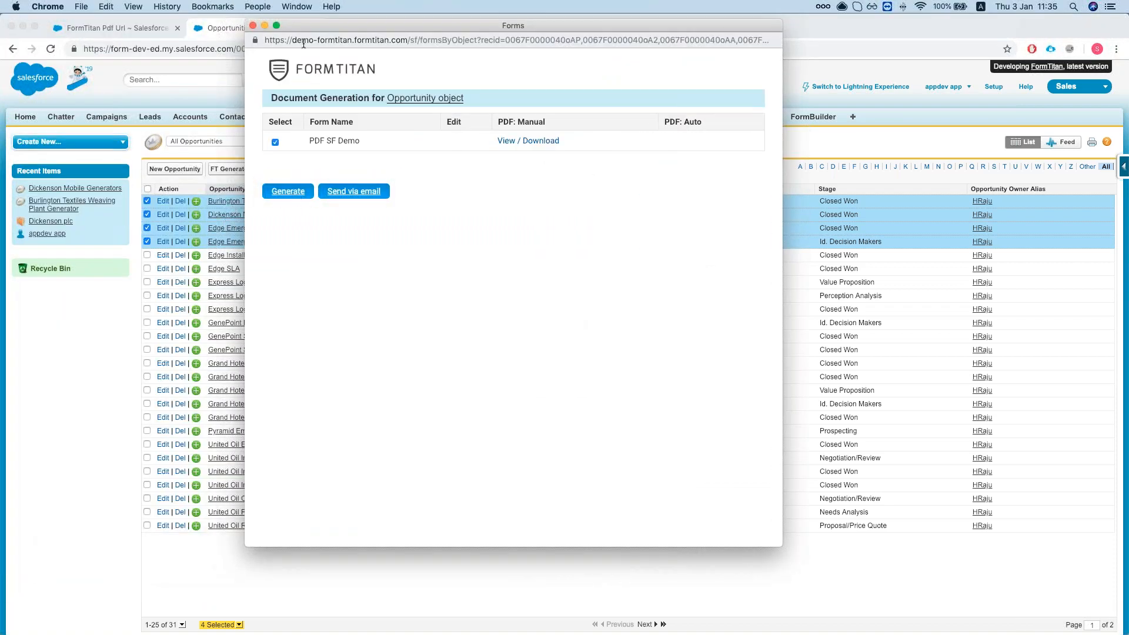
pyautogui.click(253, 26)
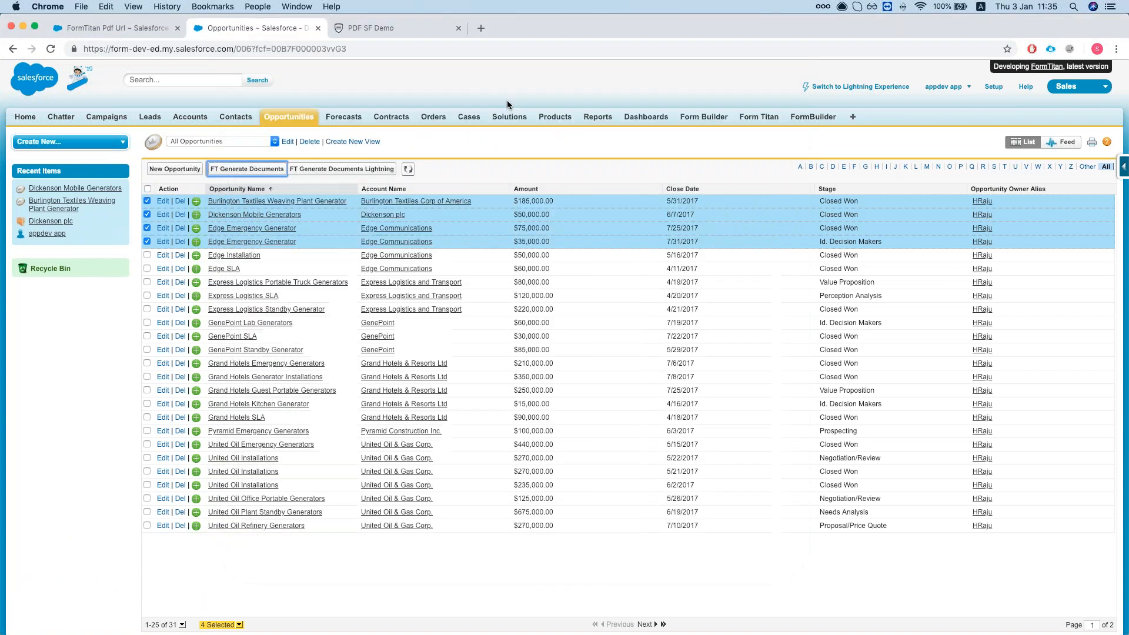
# Try FT Generate Documents Lightning, then switch Salesforce to Lightning Experience.
pyautogui.click(344, 171)
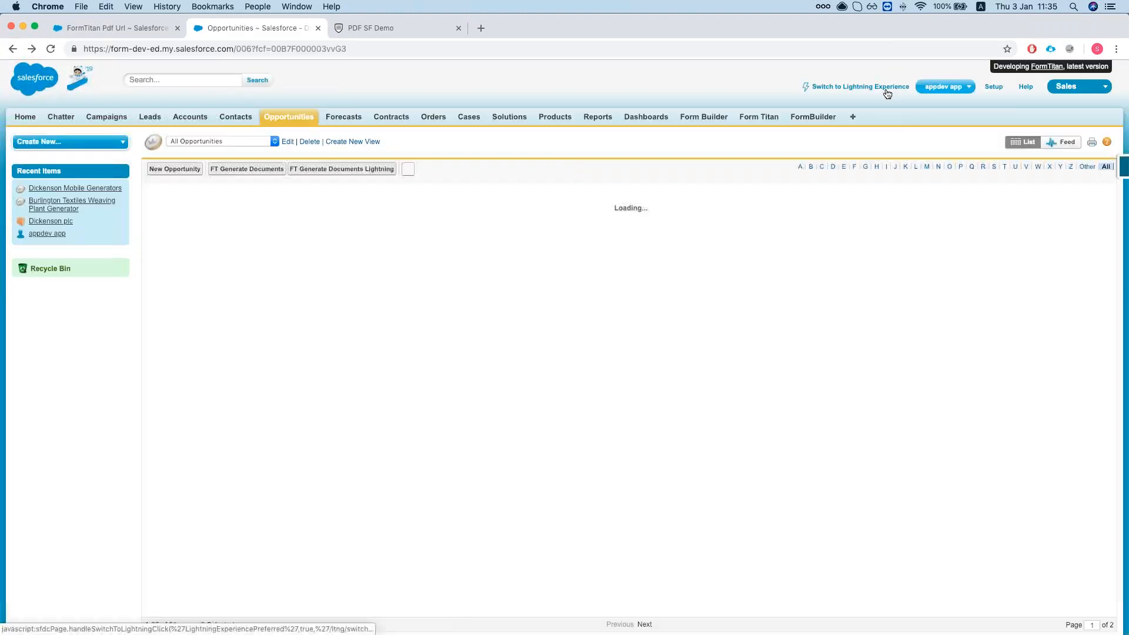
pyautogui.click(887, 90)
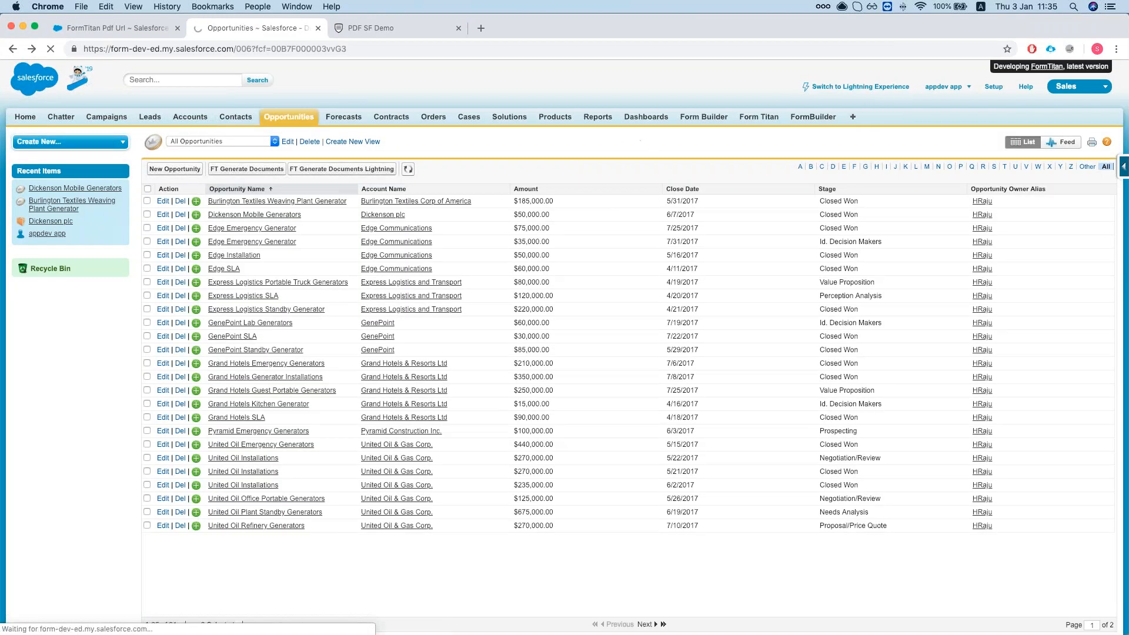
pyautogui.scroll(-1, 189, 297)
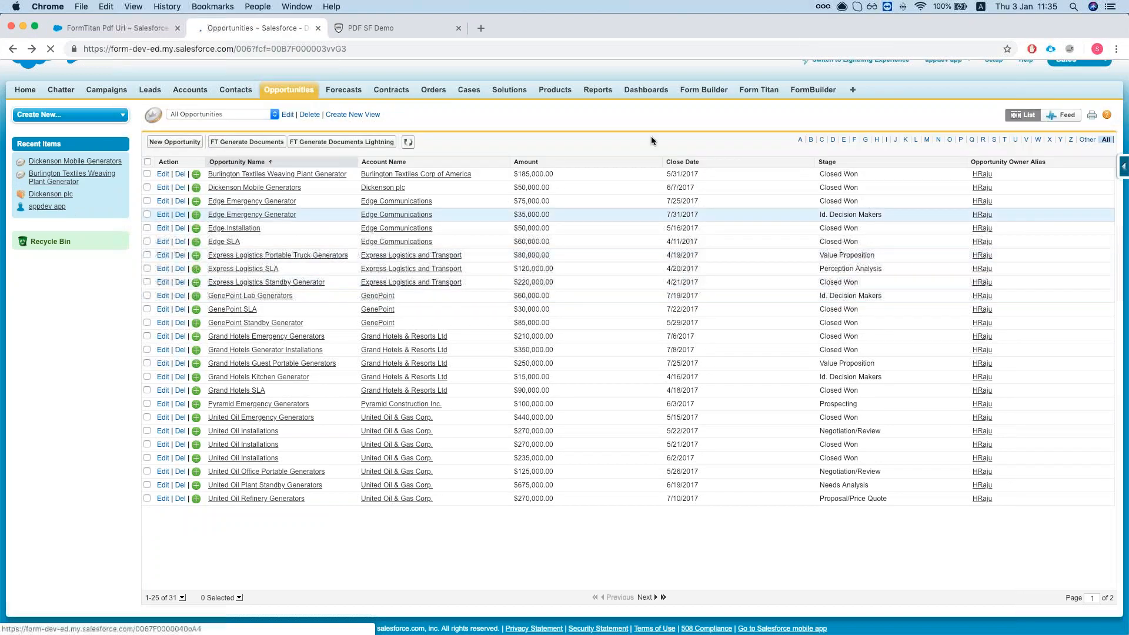
pyautogui.scroll(1, 769, 142)
# In Lightning, open the All Opportunities list view.
pyautogui.click(889, 90)
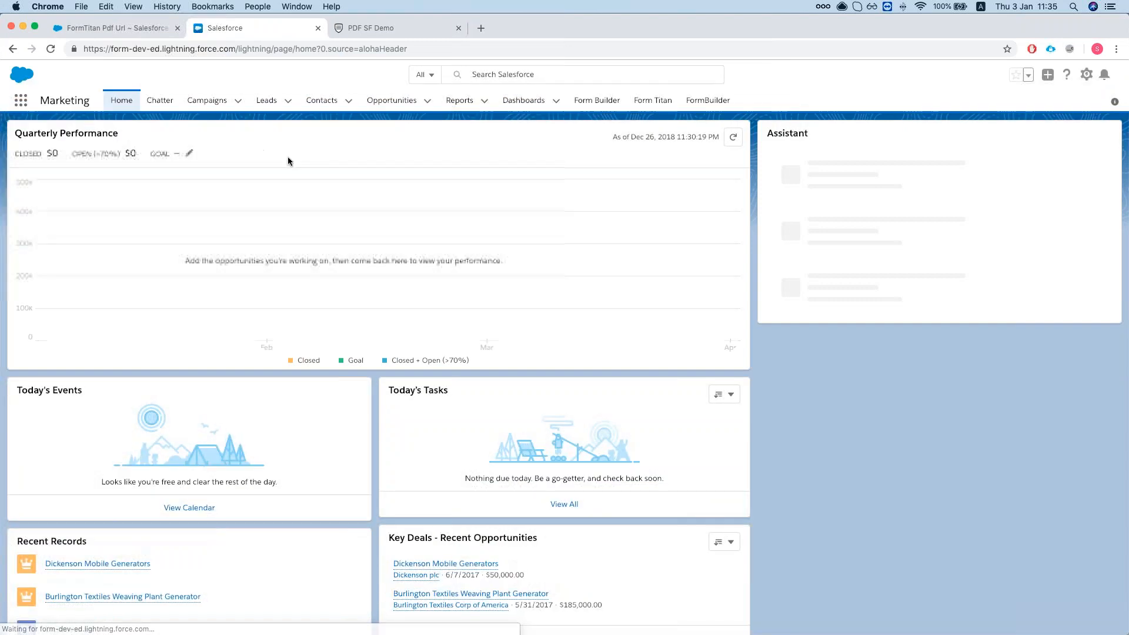
pyautogui.click(391, 100)
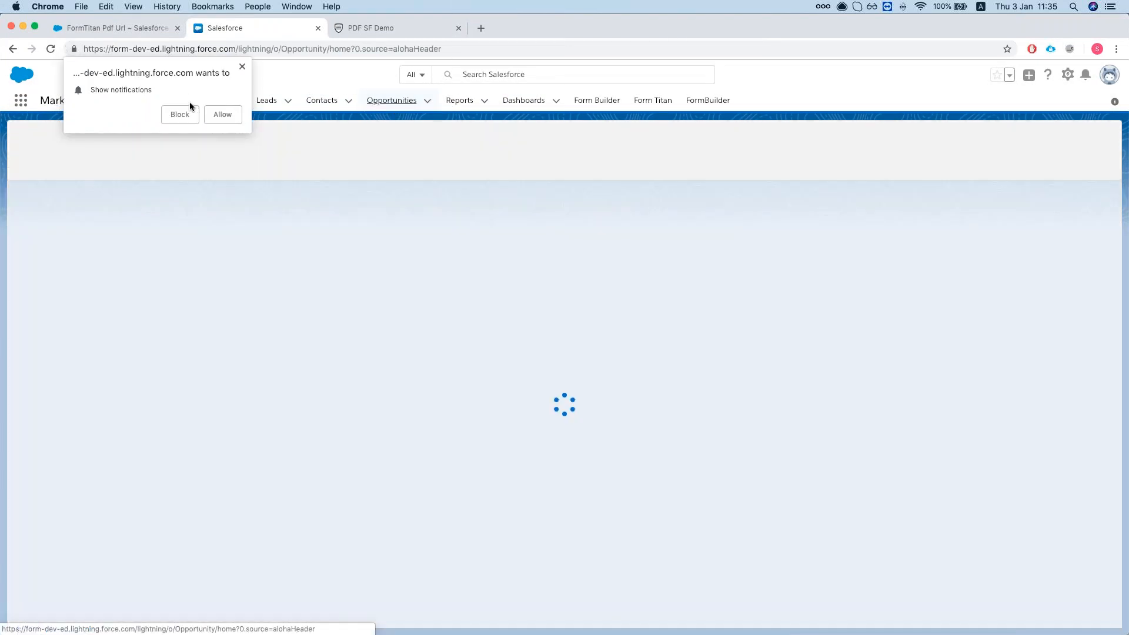
pyautogui.click(243, 67)
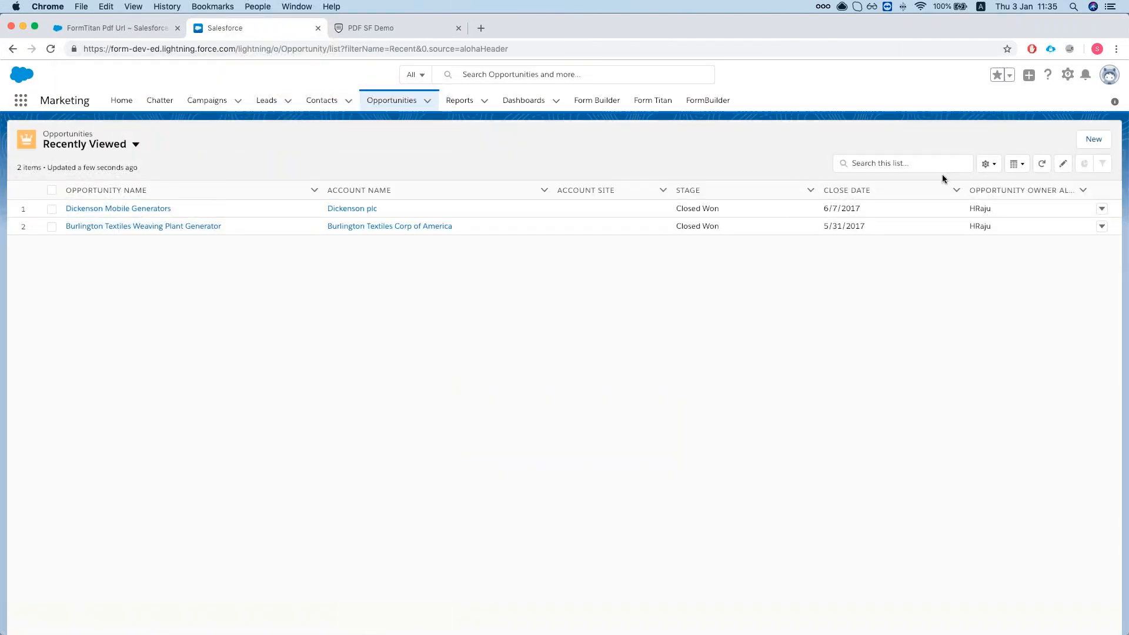
pyautogui.click(99, 146)
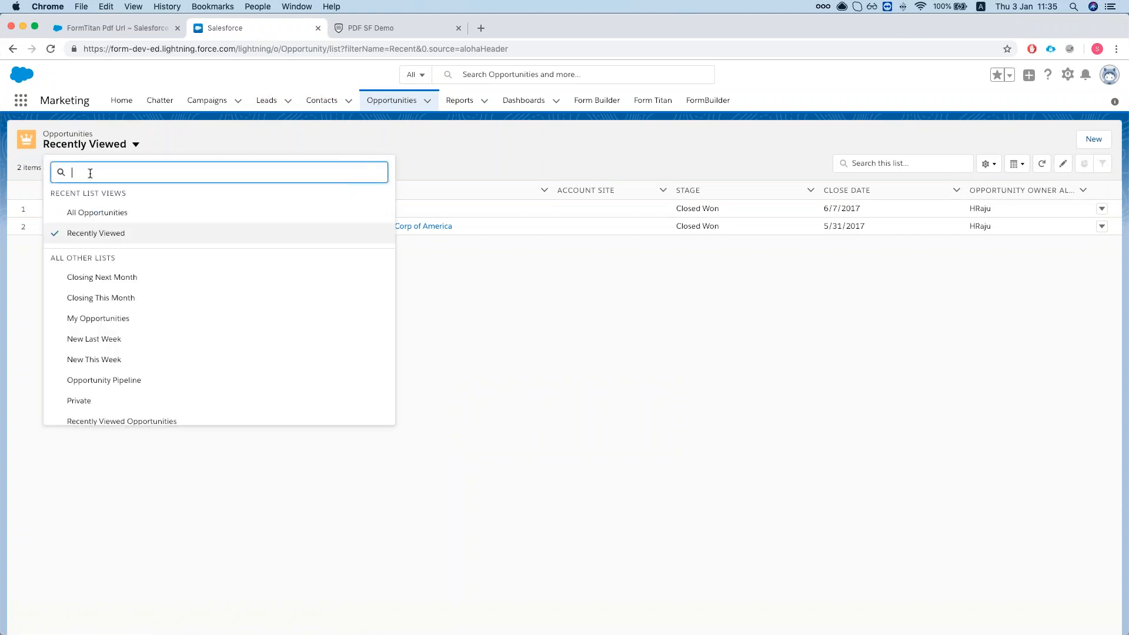
pyautogui.click(101, 214)
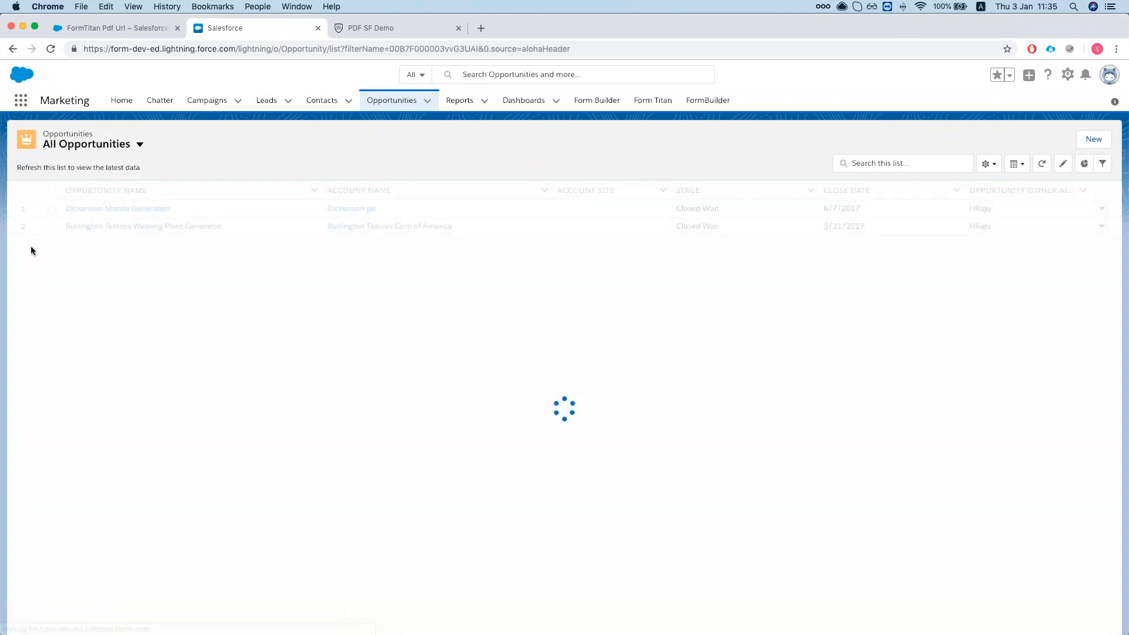
# Run FT Generate Documents Lightning for Burlington Textiles and Dickenson Mobile Generators, then go back.
pyautogui.click(52, 208)
pyautogui.click(52, 226)
pyautogui.click(1030, 141)
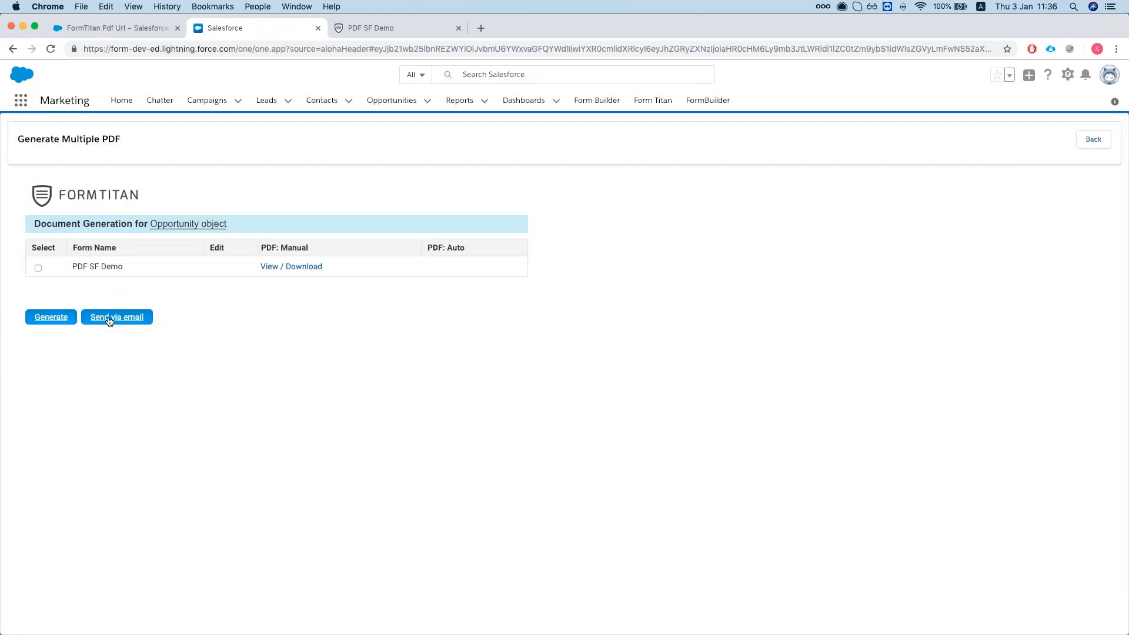
pyautogui.click(1095, 140)
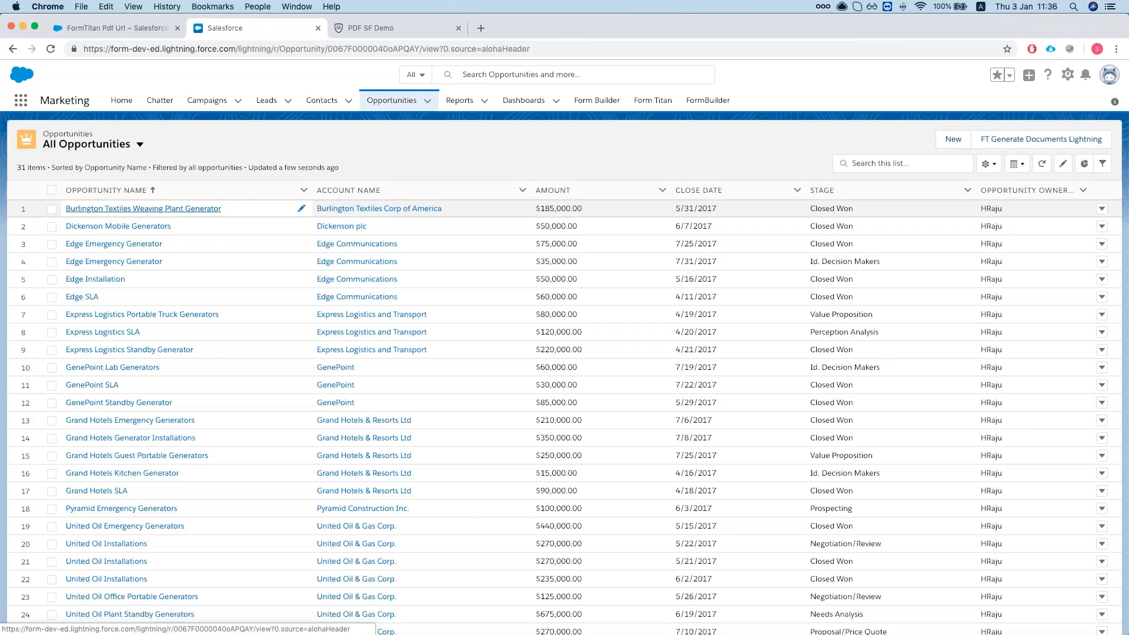
# Generate and preview the PDF SF Demo document for Burlington Textiles Weaving Plant Generator, then close it.
pyautogui.click(143, 208)
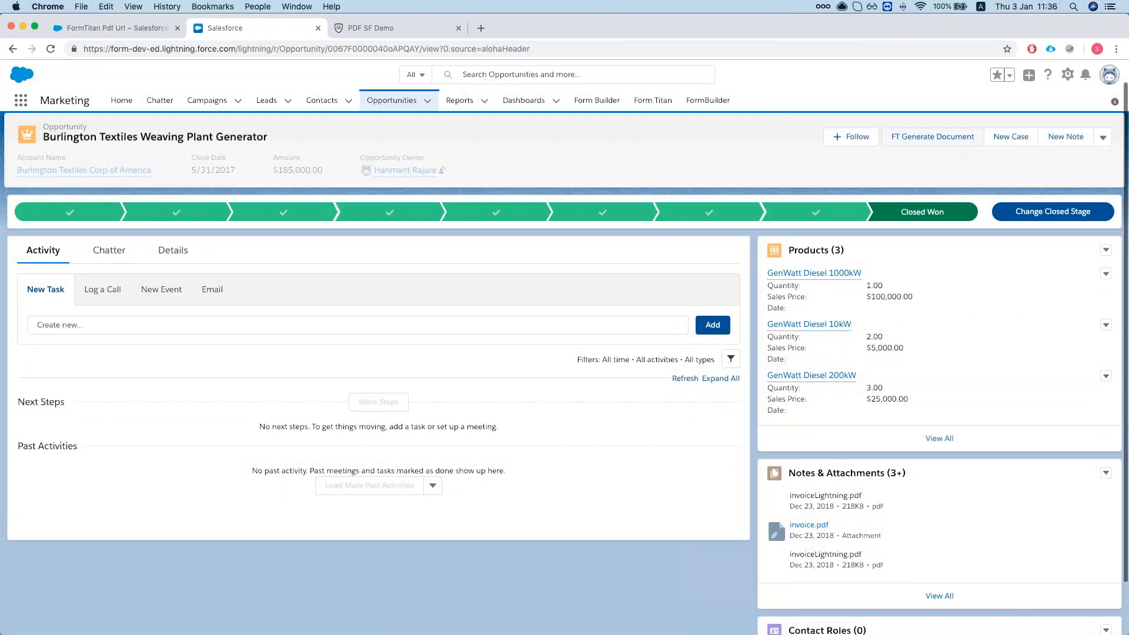
pyautogui.click(932, 136)
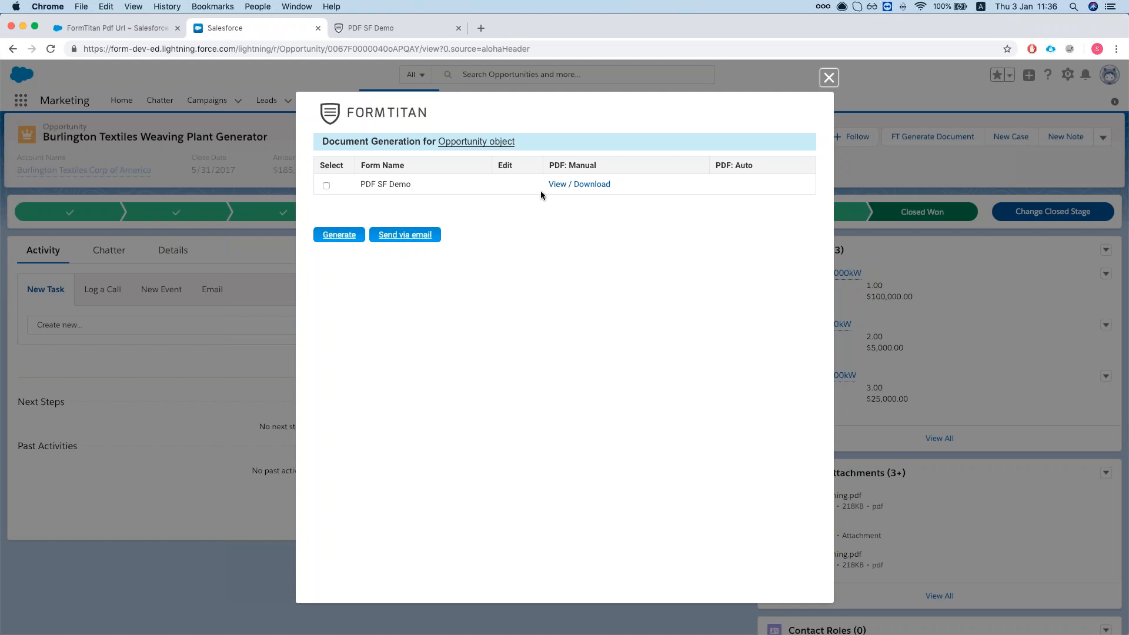
pyautogui.click(591, 184)
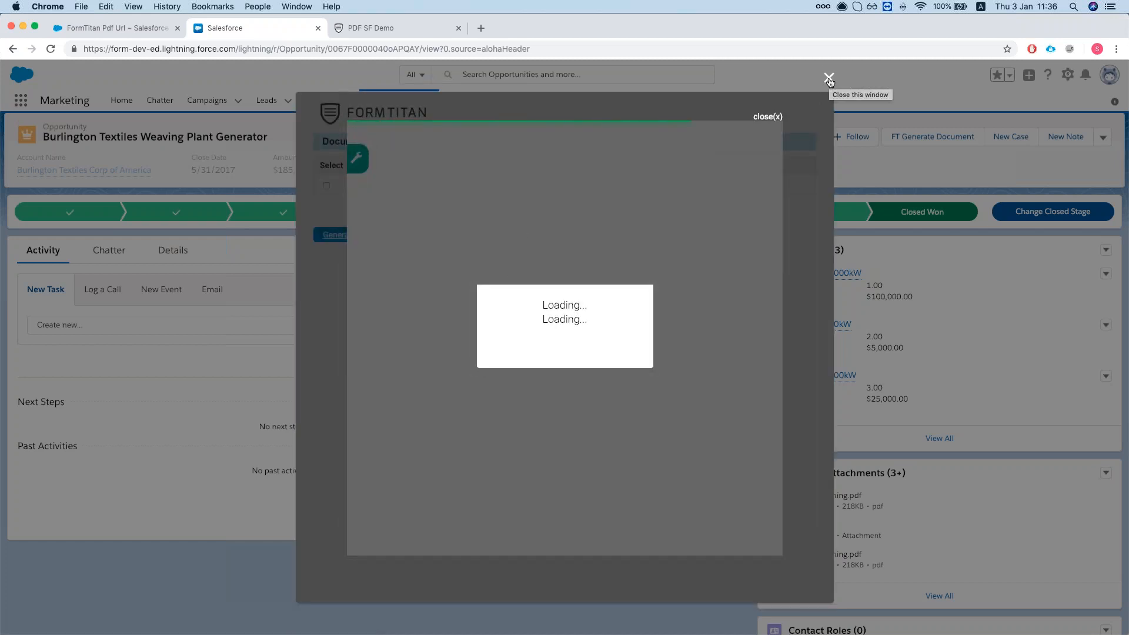
pyautogui.click(829, 79)
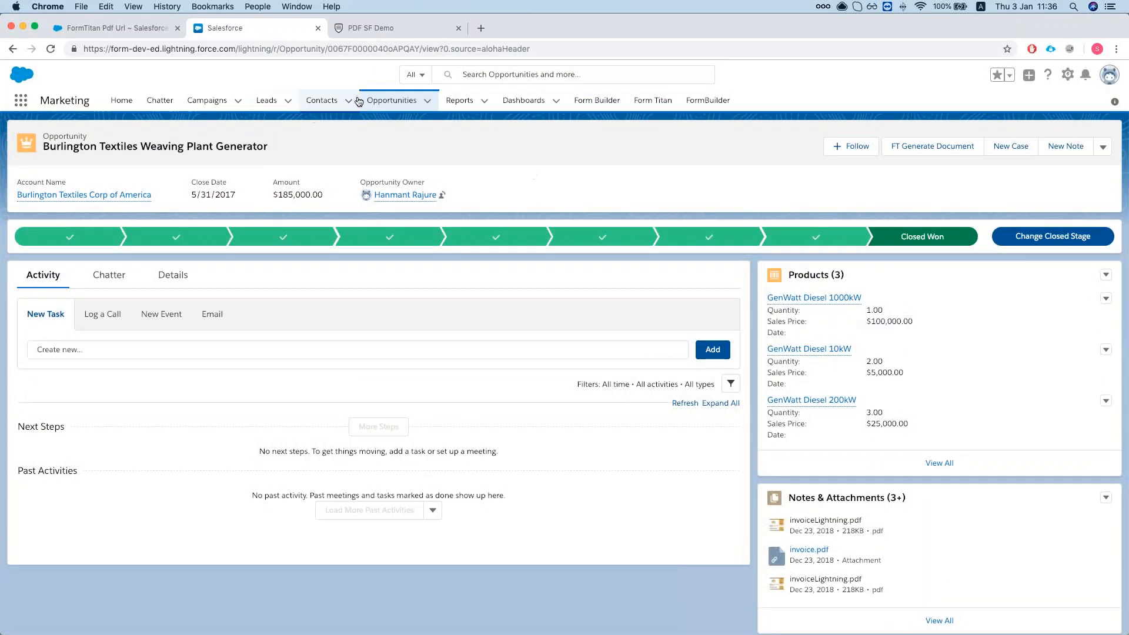
pyautogui.click(391, 100)
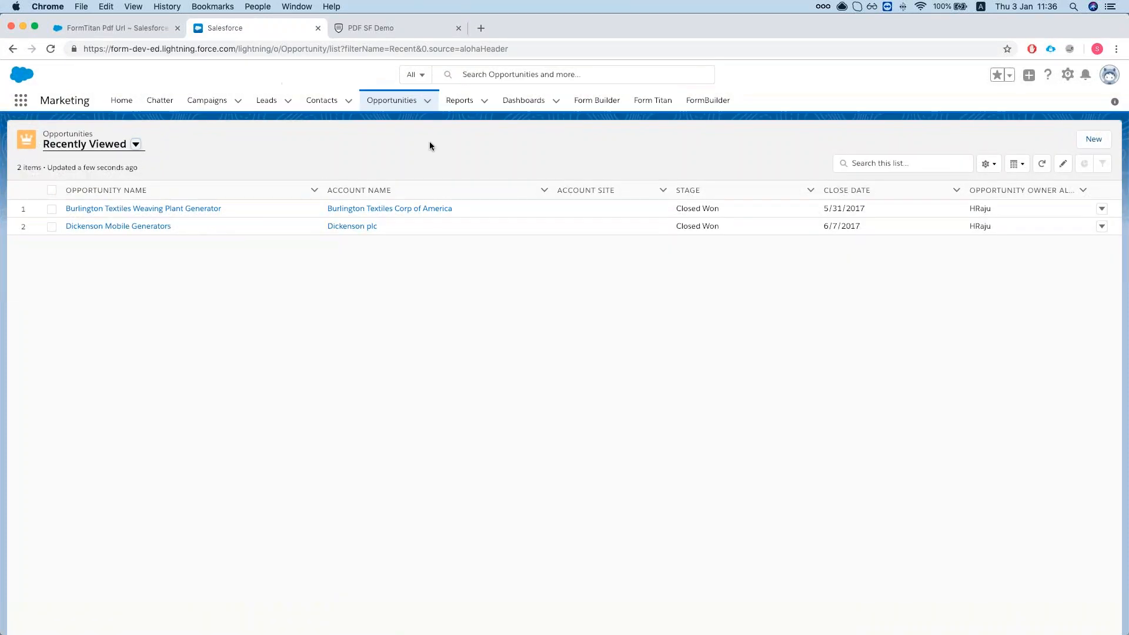
# In Setup, find Workflow Rules via Quick Find 'work' and open it.
pyautogui.click(1068, 74)
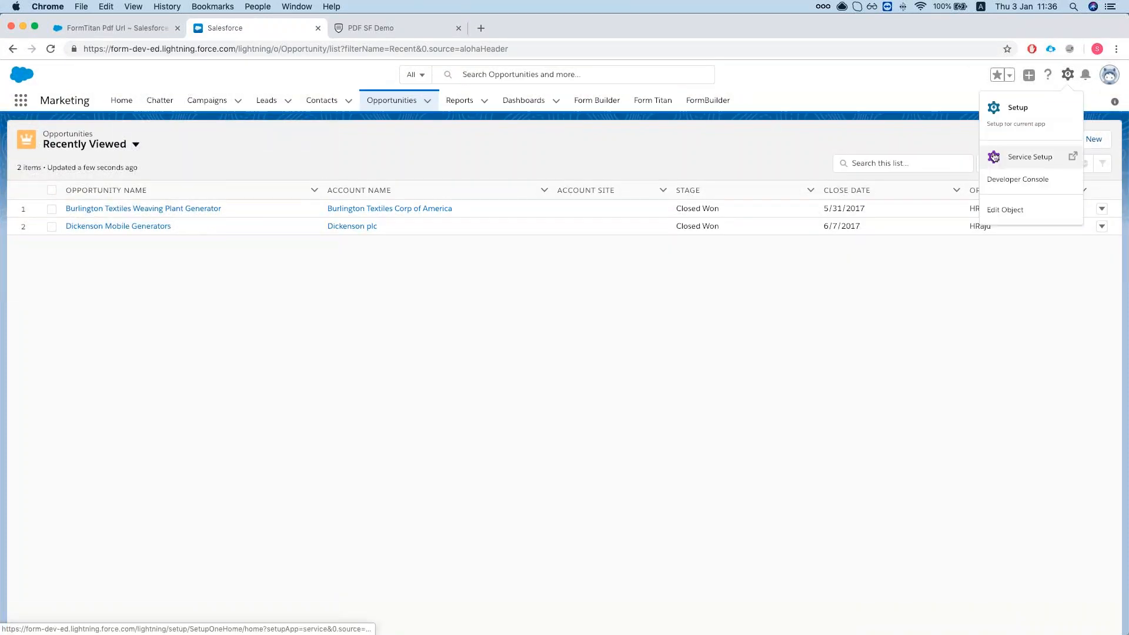
pyautogui.click(1025, 122)
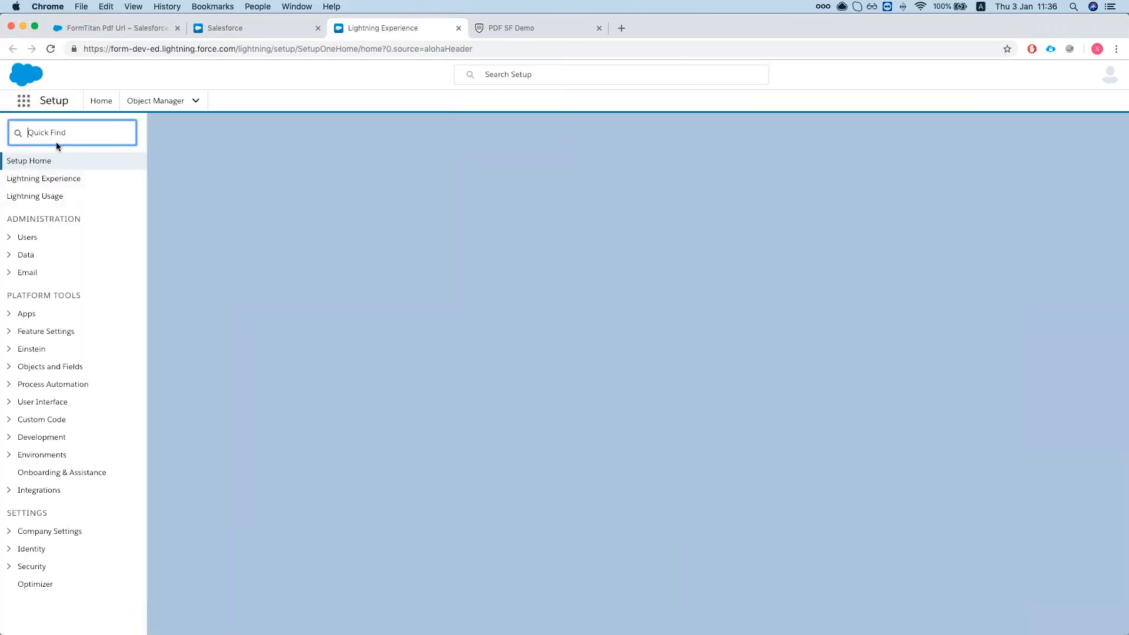
pyautogui.write('w')
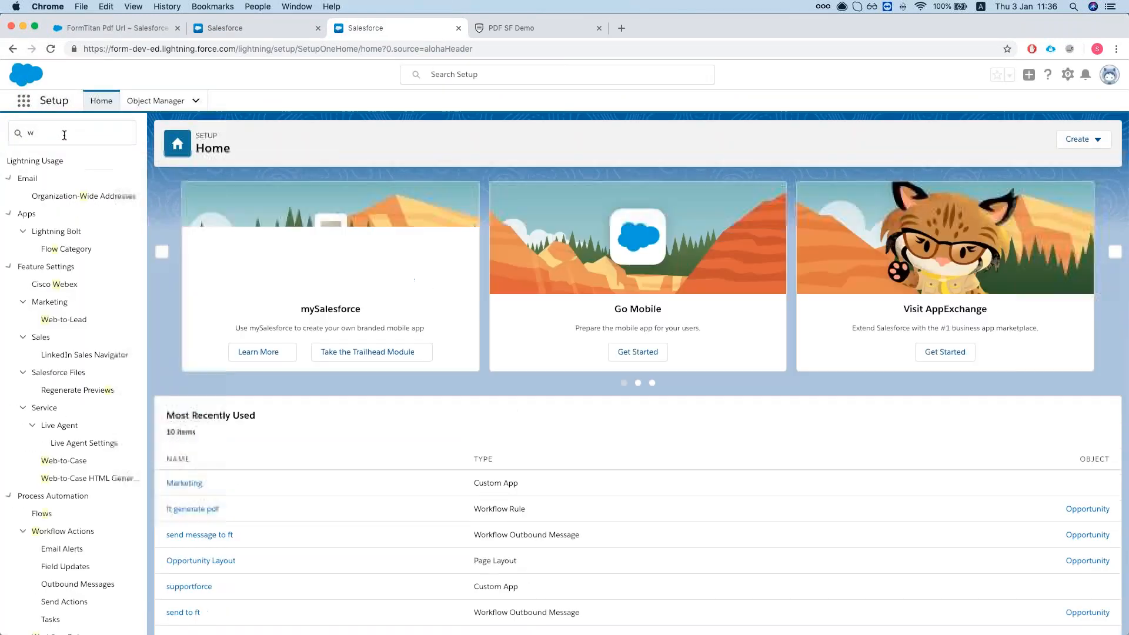
pyautogui.write('ork')
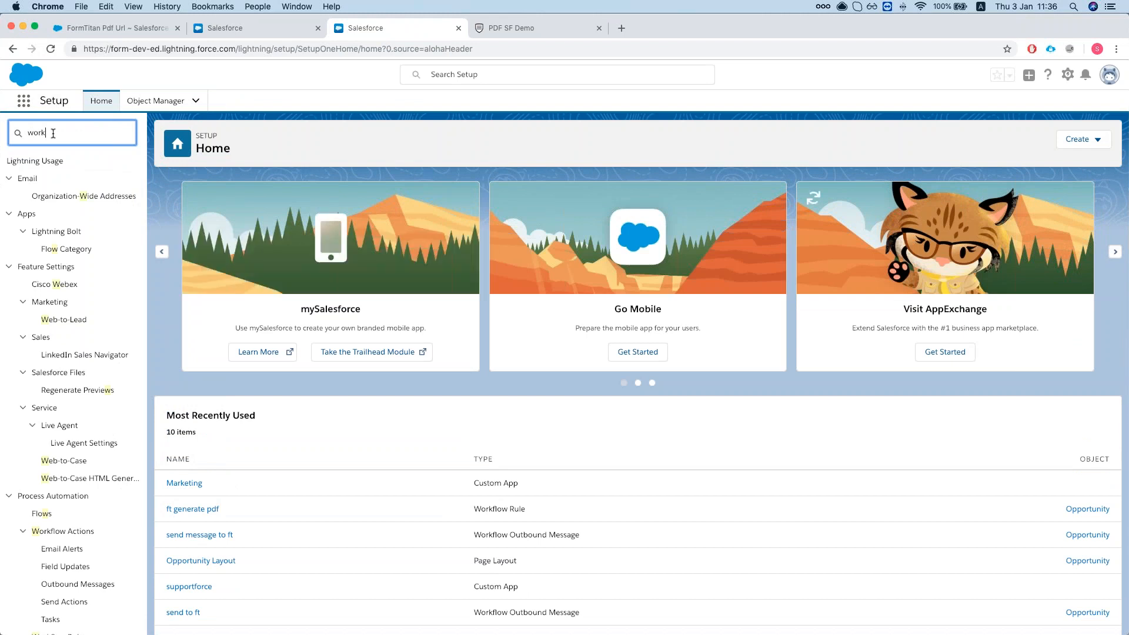
pyautogui.scroll(-1, 64, 196)
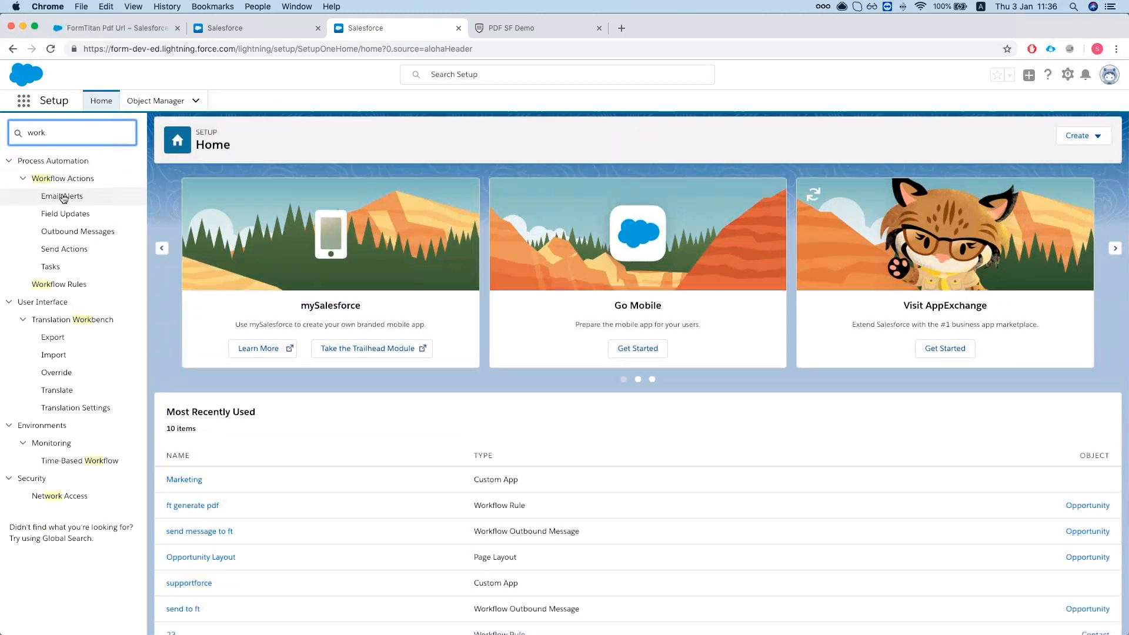
pyautogui.click(64, 290)
pyautogui.click(54, 286)
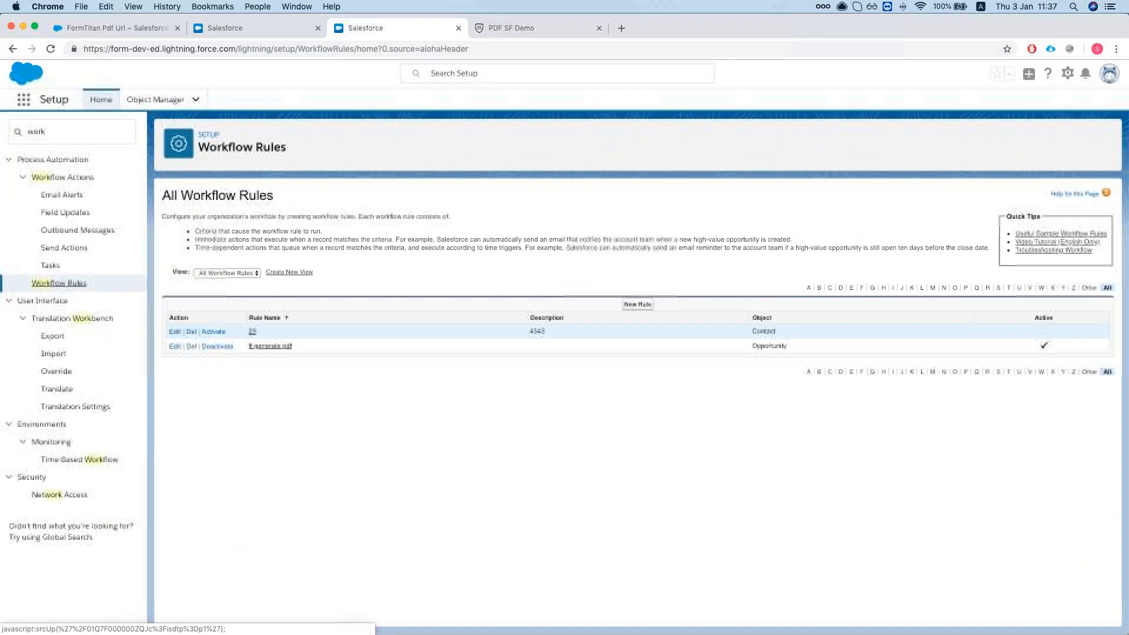
# Review the ft generate pdf rule's Stage equals Closed Won criterion and open its send message to ft action.
pyautogui.click(280, 345)
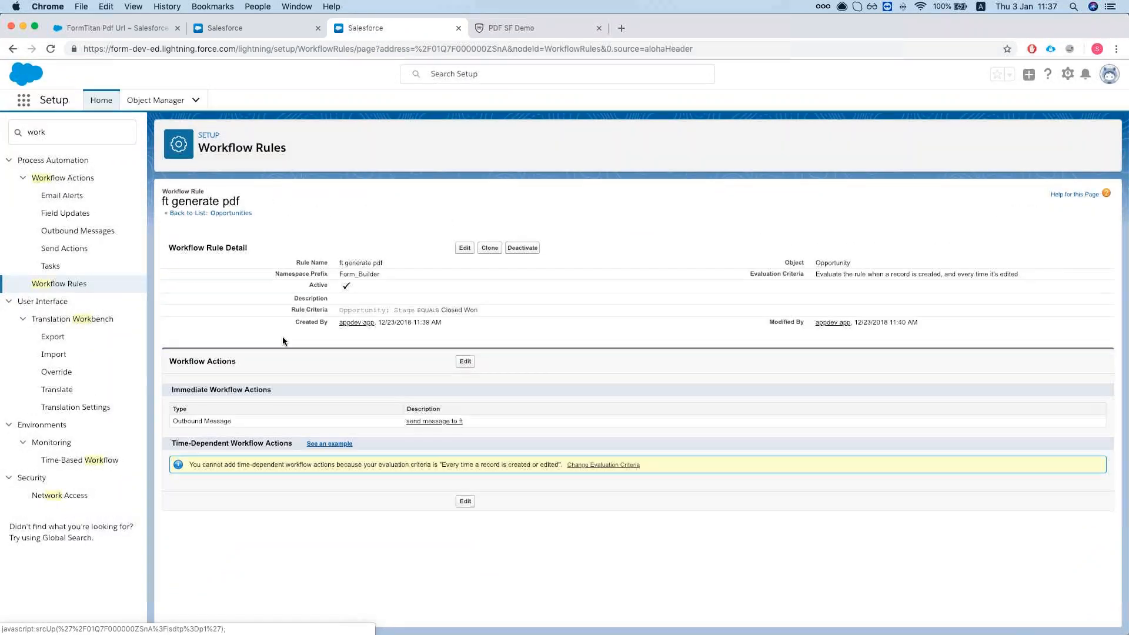
pyautogui.moveTo(394, 310); pyautogui.dragTo(476, 309)
pyautogui.click(490, 309)
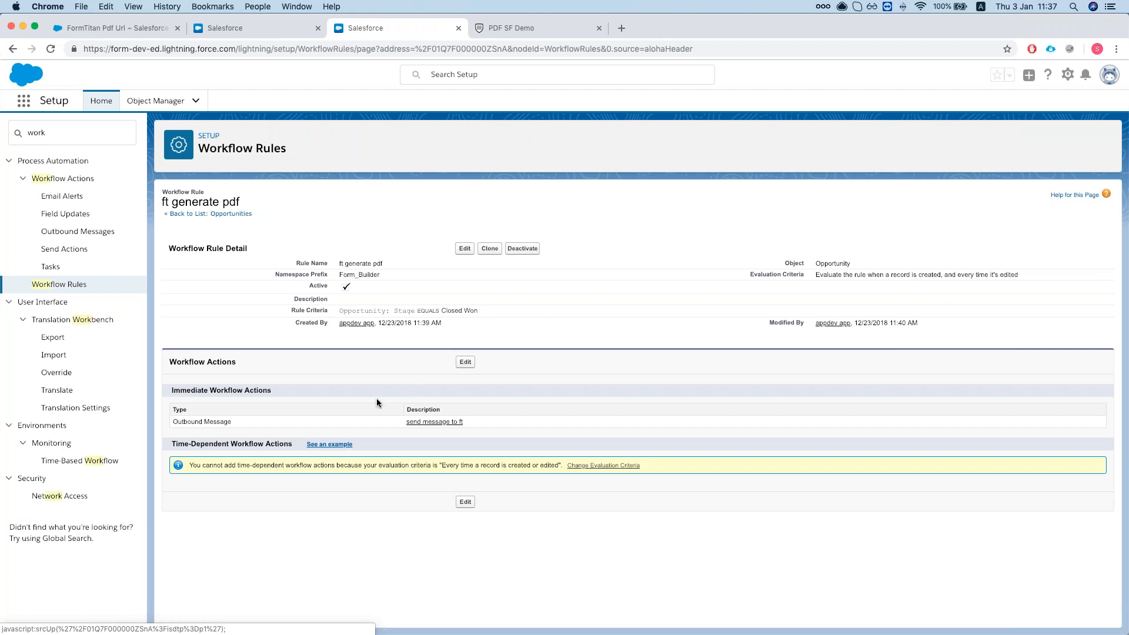
pyautogui.click(435, 424)
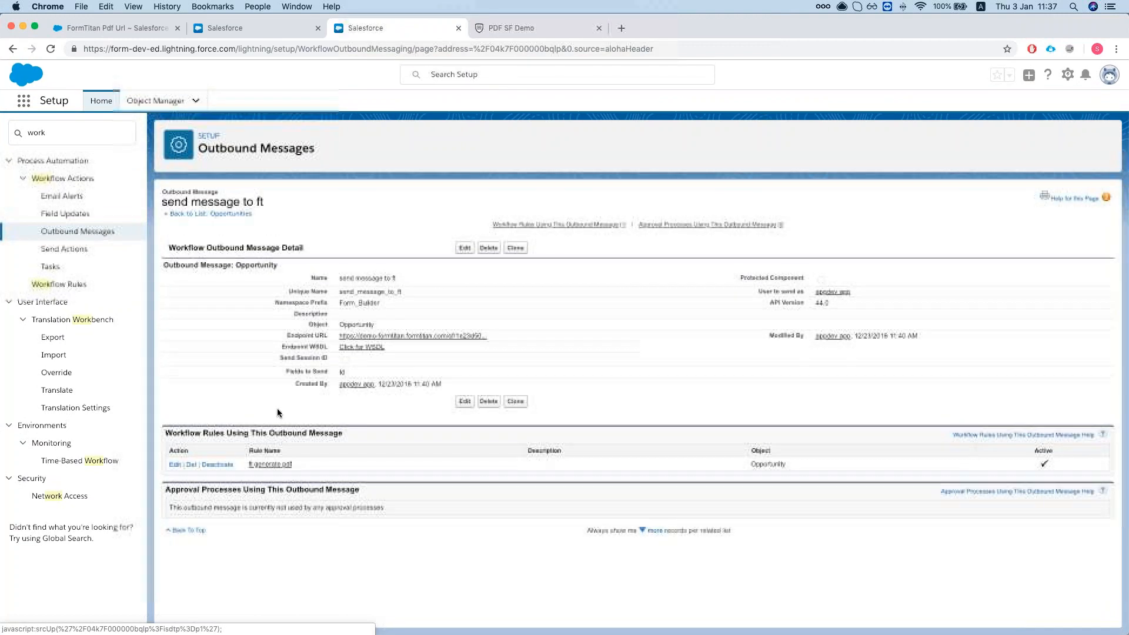
# Edit the outbound message and copy the endpoint URL from FormTitan's Workflow Outbound Message settings.
pyautogui.click(465, 248)
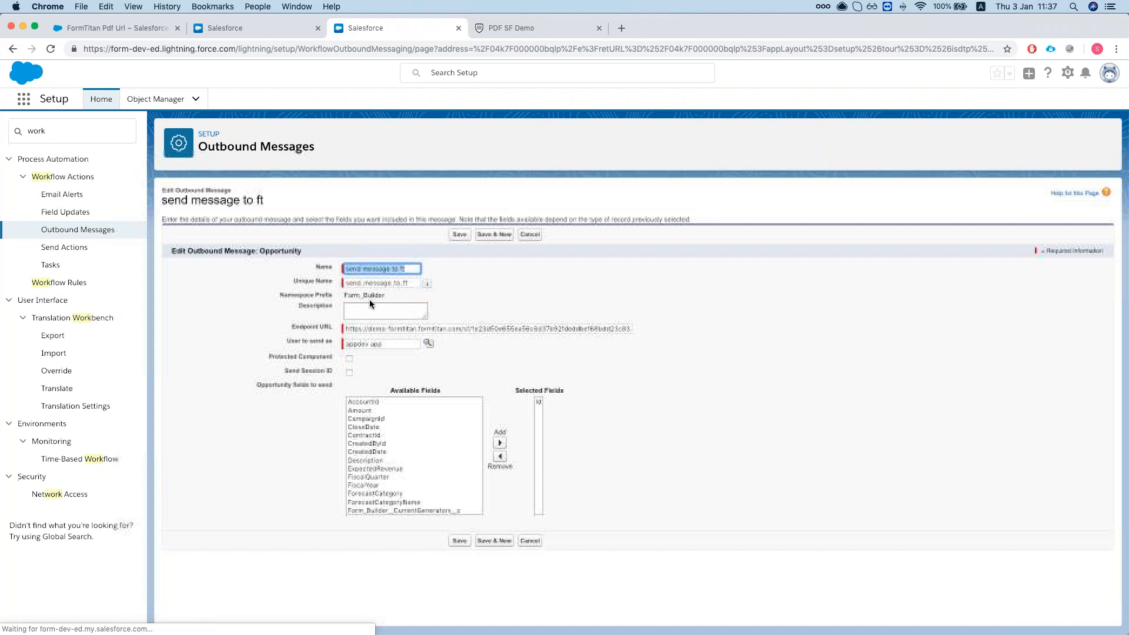
pyautogui.doubleClick(402, 328)
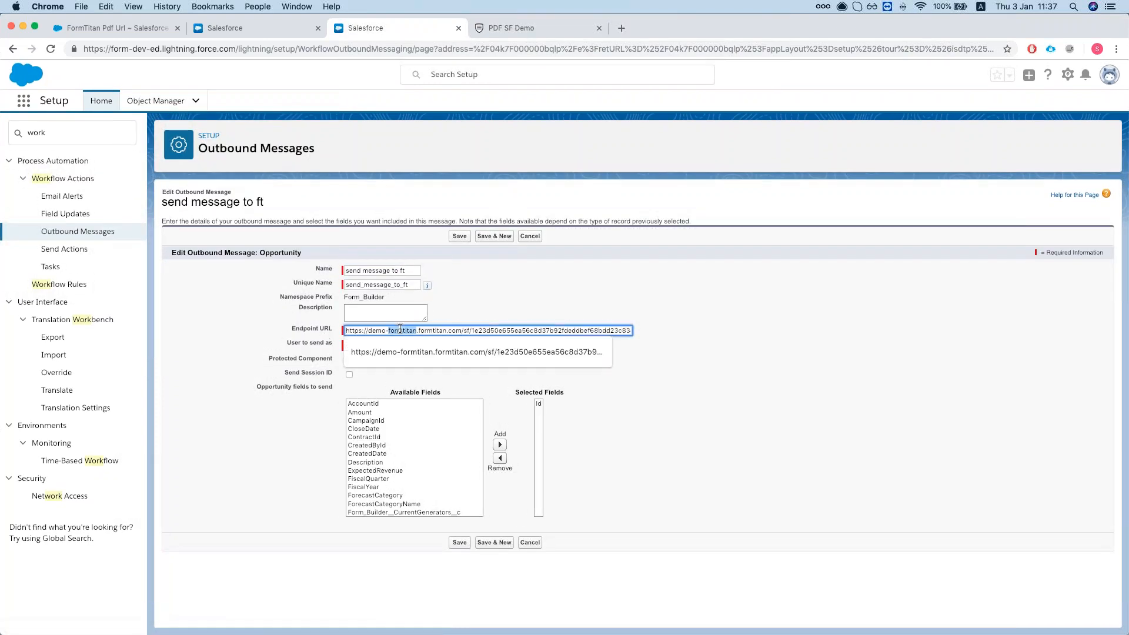
pyautogui.click(543, 27)
pyautogui.click(751, 423)
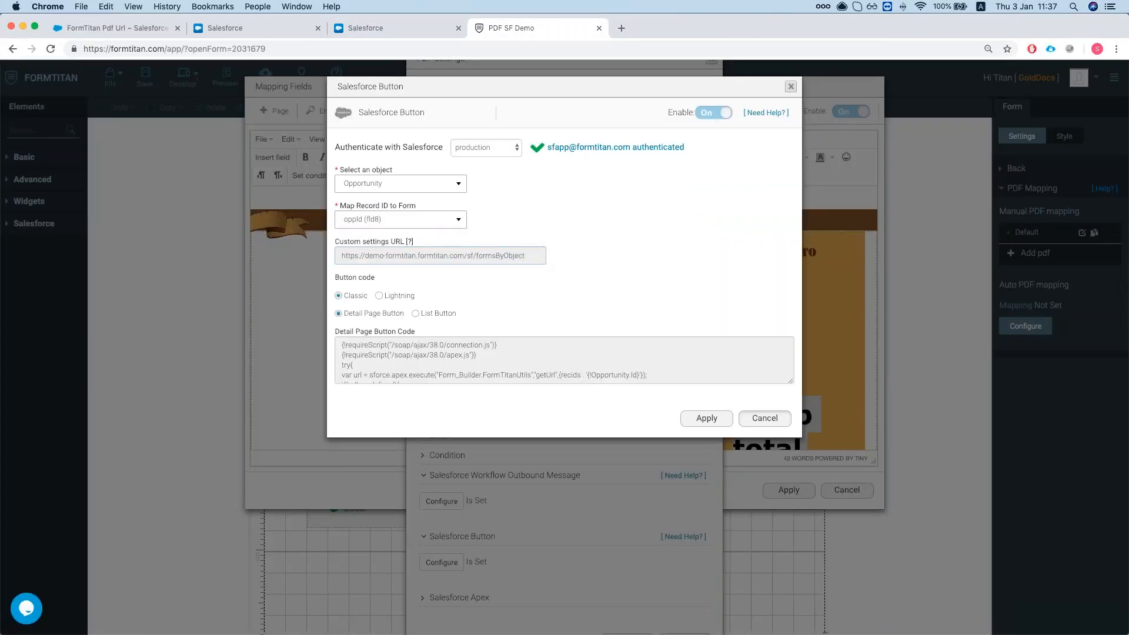
pyautogui.click(442, 501)
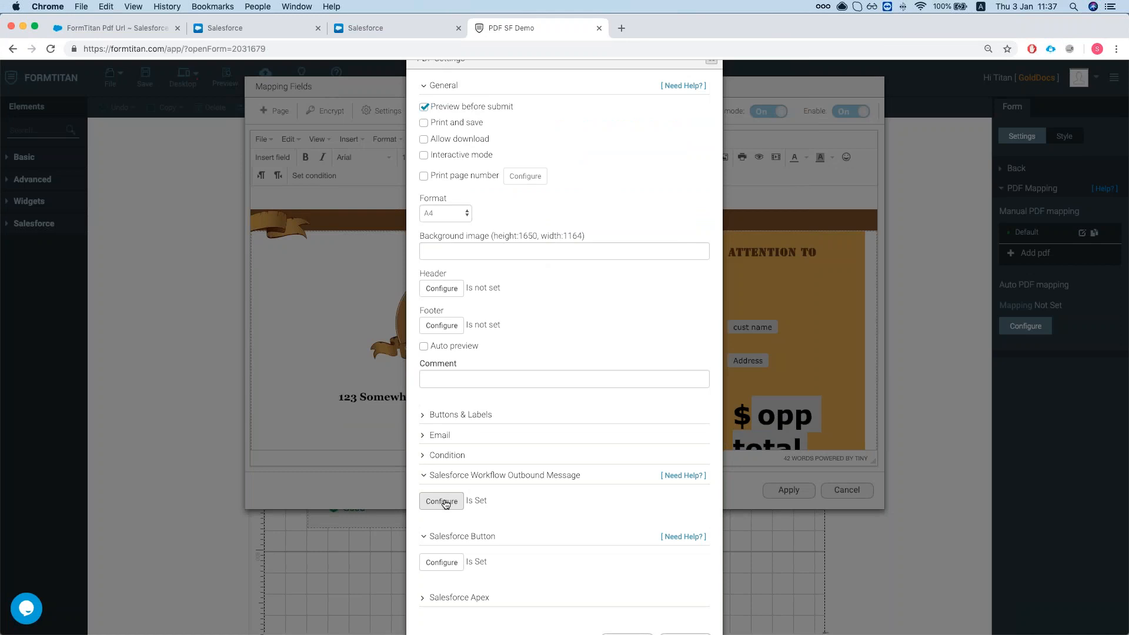
pyautogui.tripleClick(464, 284)
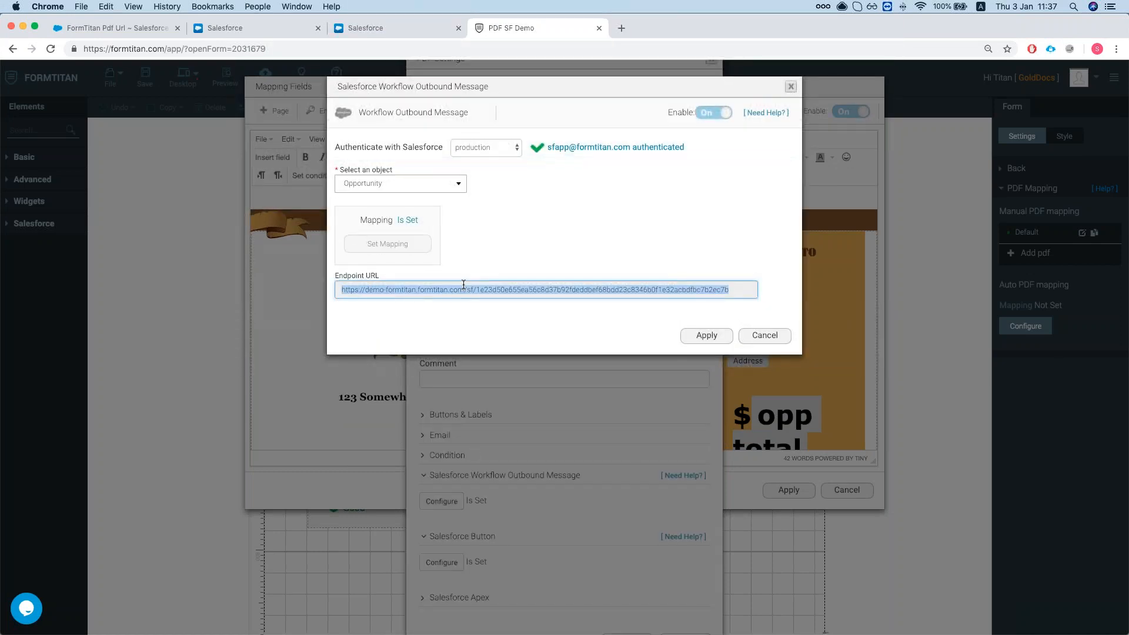
# Paste the FormTitan URL into the Endpoint URL field, confirm Id is sent, and save.
pyautogui.click(386, 22)
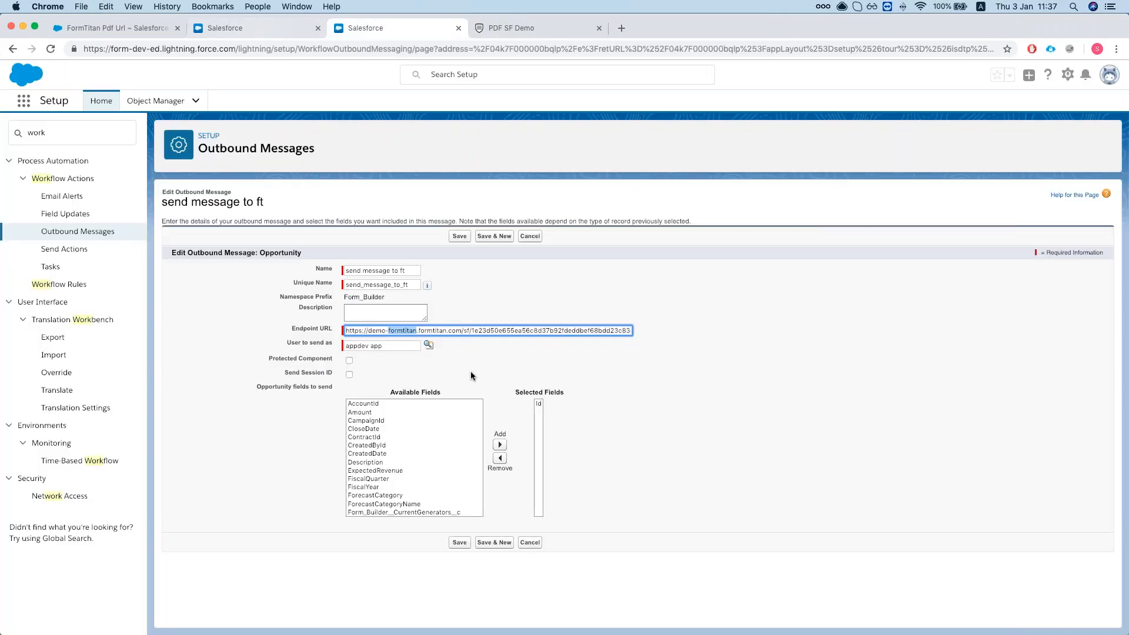
pyautogui.tripleClick(449, 330)
pyautogui.press('super+v')
pyautogui.click(675, 311)
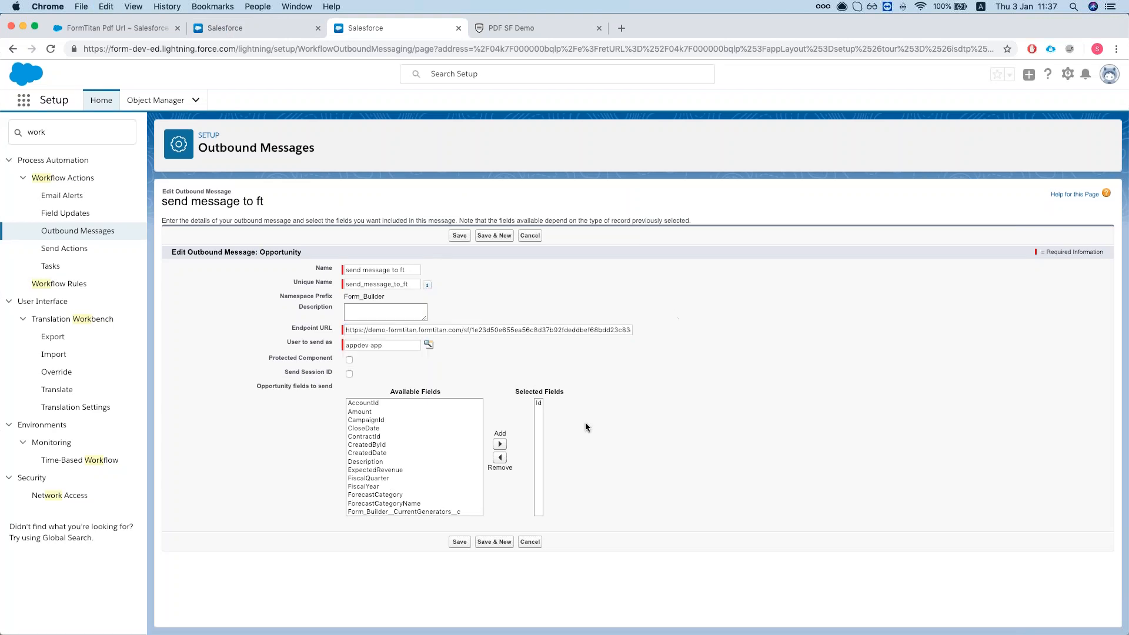
pyautogui.click(538, 404)
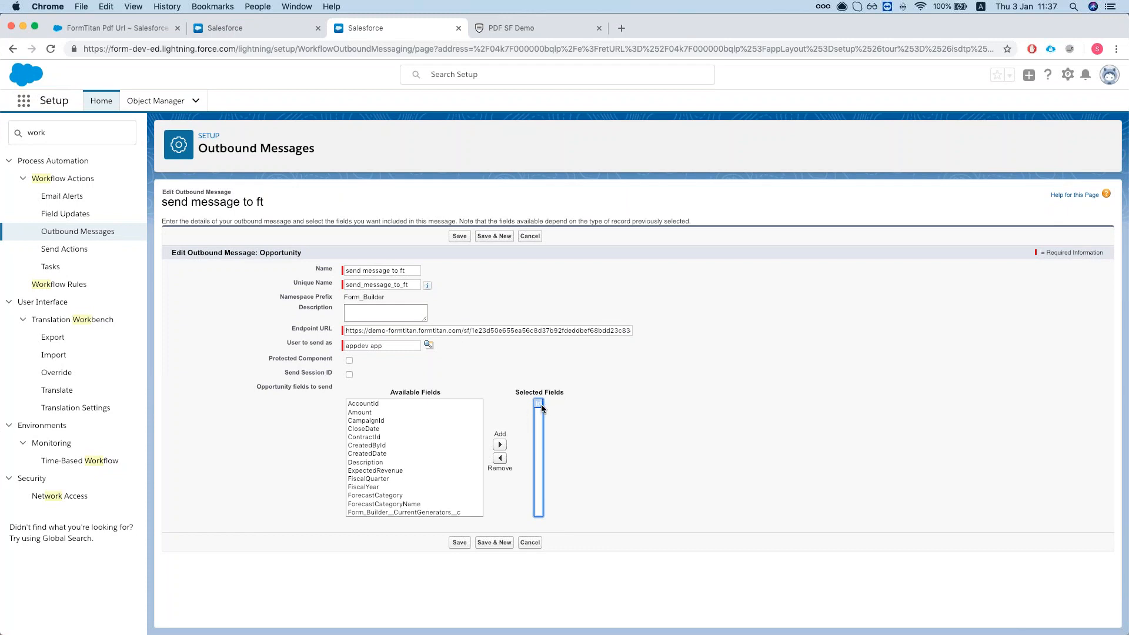
pyautogui.click(460, 544)
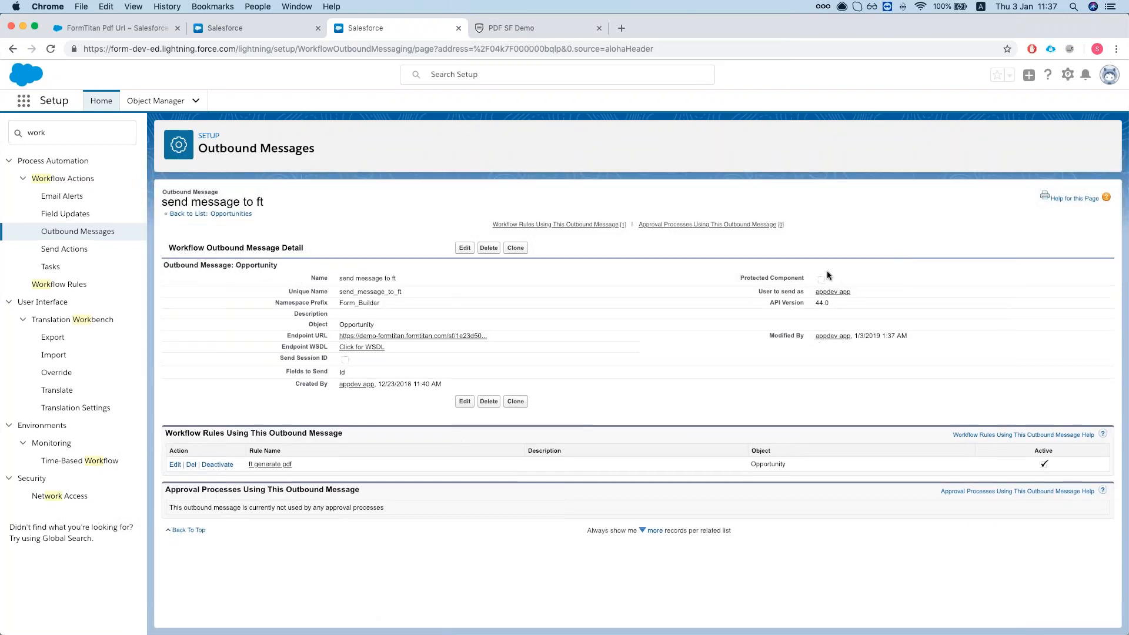
# Recheck the ft generate pdf rule, then leave Setup for the Marketing app.
pyautogui.click(279, 466)
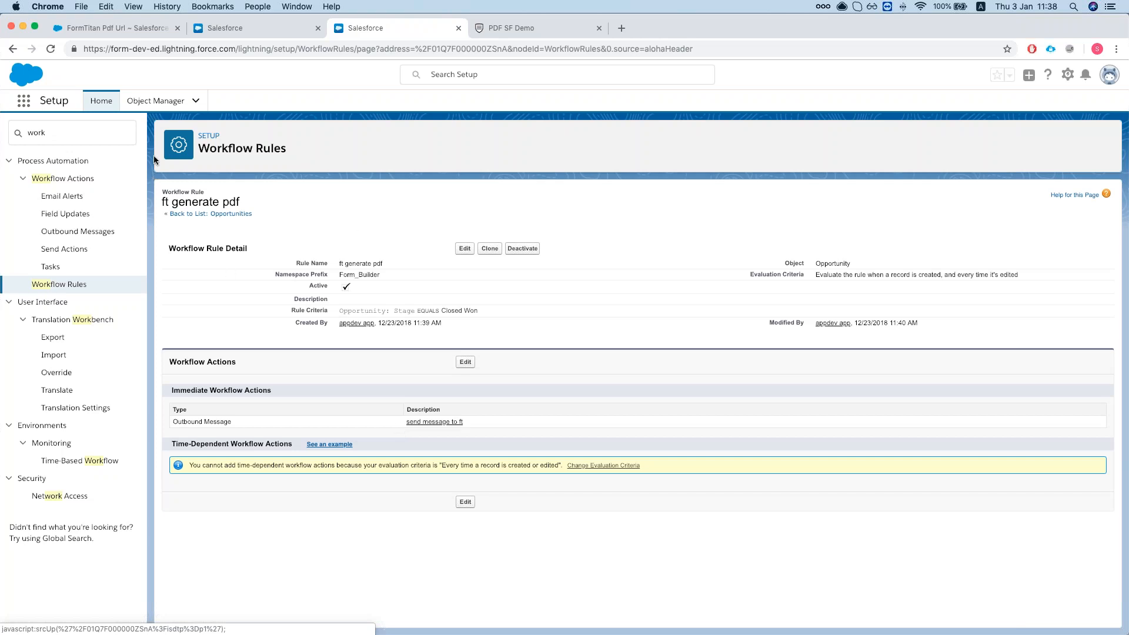
pyautogui.click(102, 100)
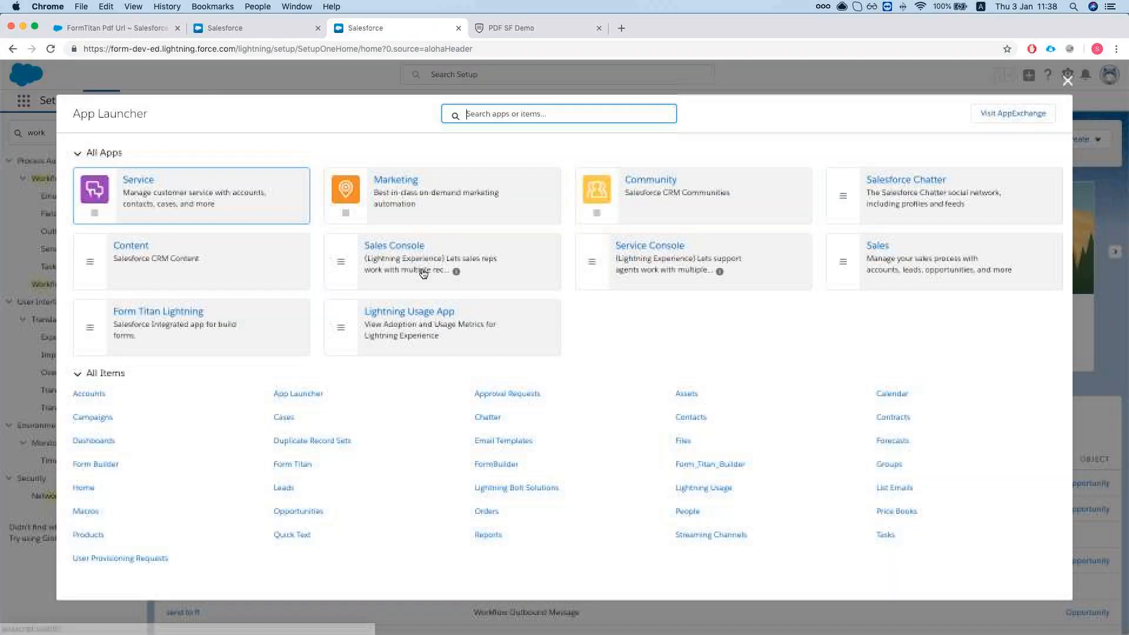
pyautogui.click(396, 180)
pyautogui.click(379, 202)
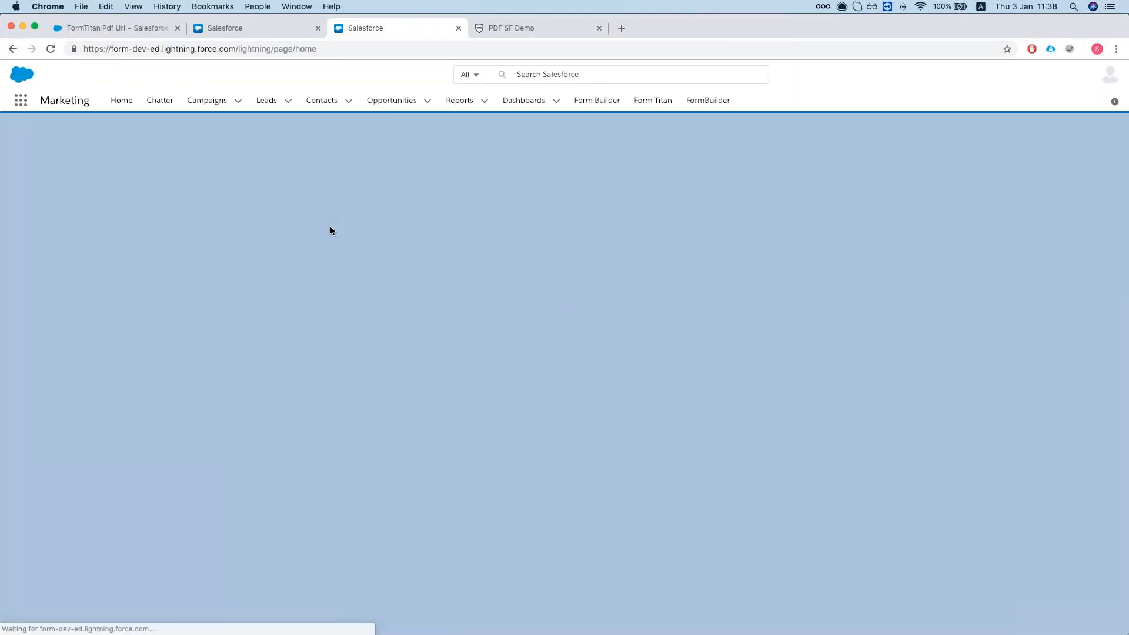
pyautogui.scroll(-1, 310, 244)
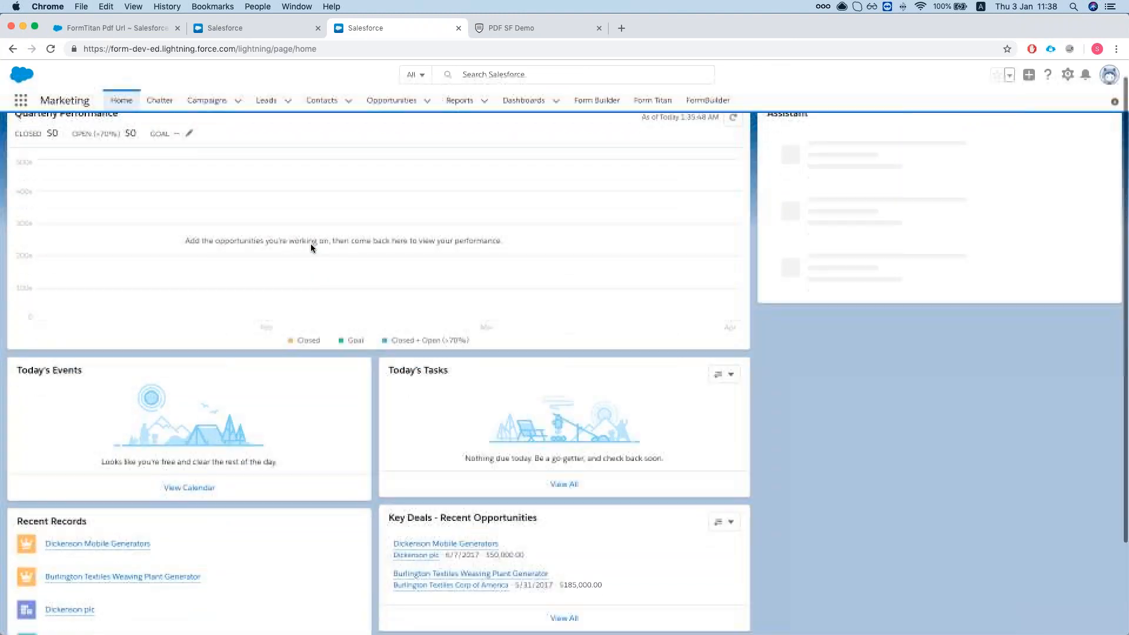
pyautogui.scroll(1, 310, 243)
# Open Burlington Textiles Weaving Plant Generator and review its details: Closed Won, $185,000.00.
pyautogui.click(392, 101)
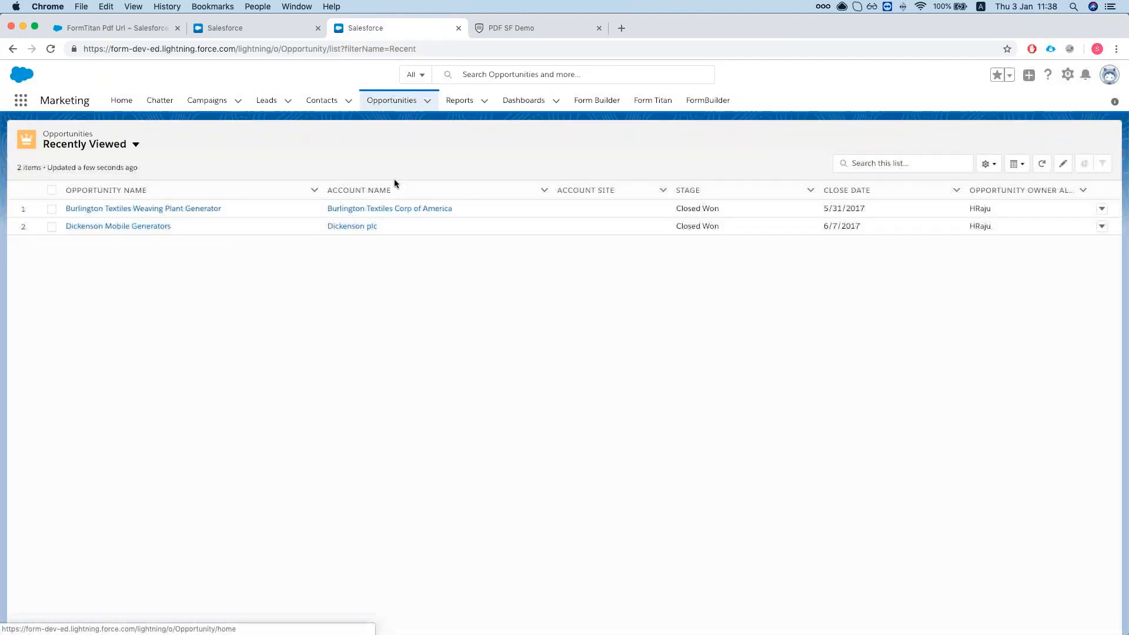
pyautogui.click(135, 209)
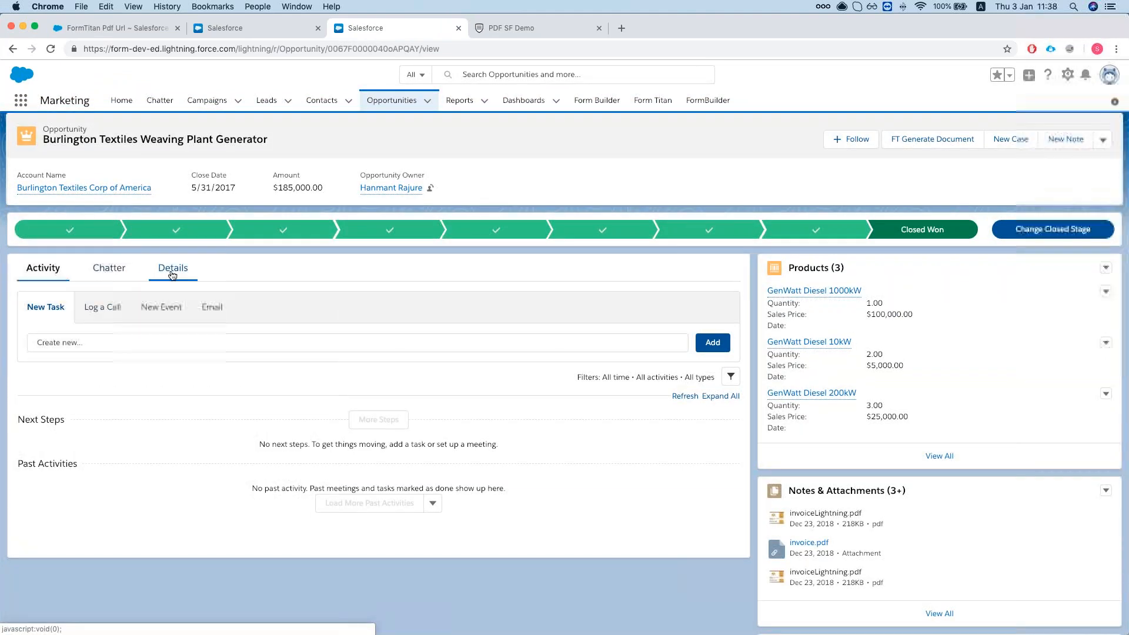
pyautogui.click(173, 272)
pyautogui.scroll(-3, 568, 460)
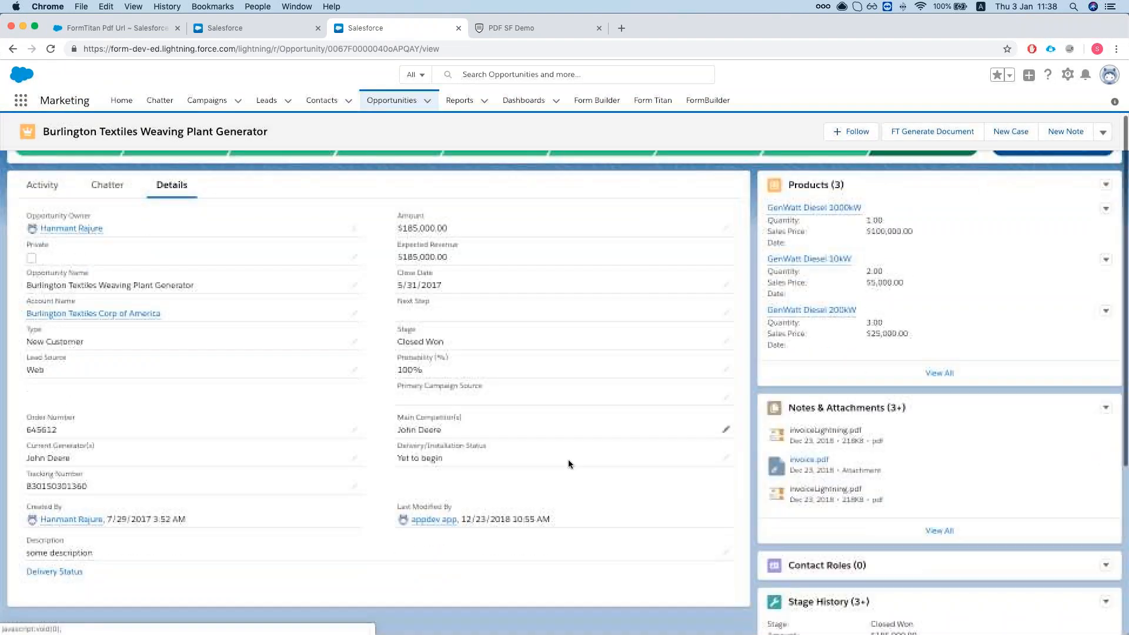
pyautogui.scroll(1, 568, 460)
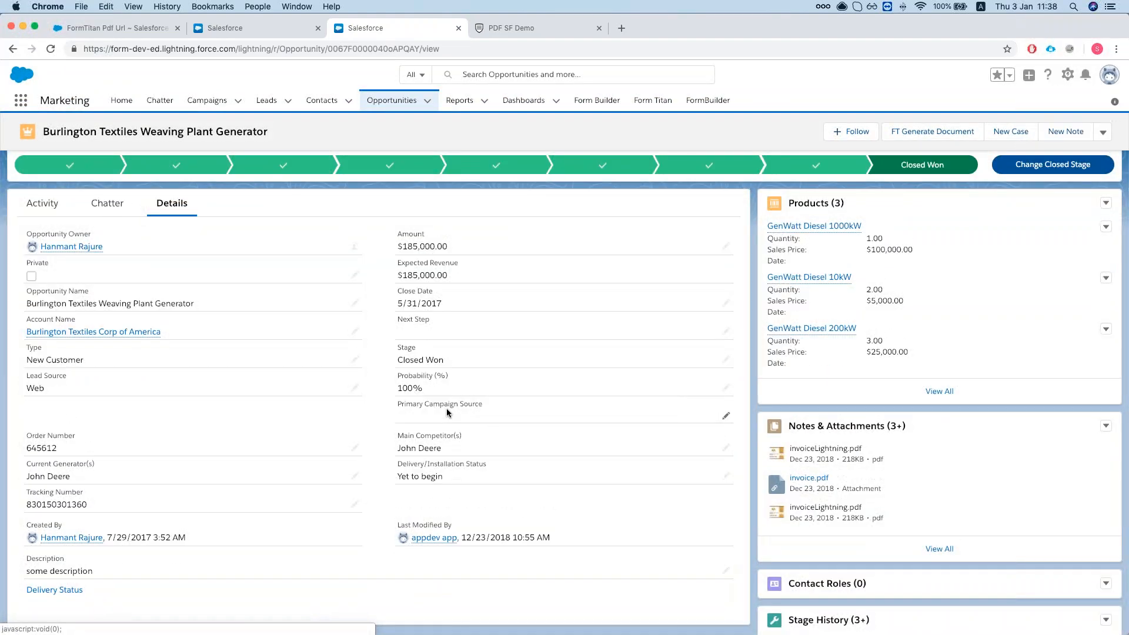
pyautogui.scroll(2, 447, 411)
pyautogui.scroll(-1, 214, 361)
pyautogui.scroll(-1, 215, 361)
pyautogui.scroll(2, 219, 362)
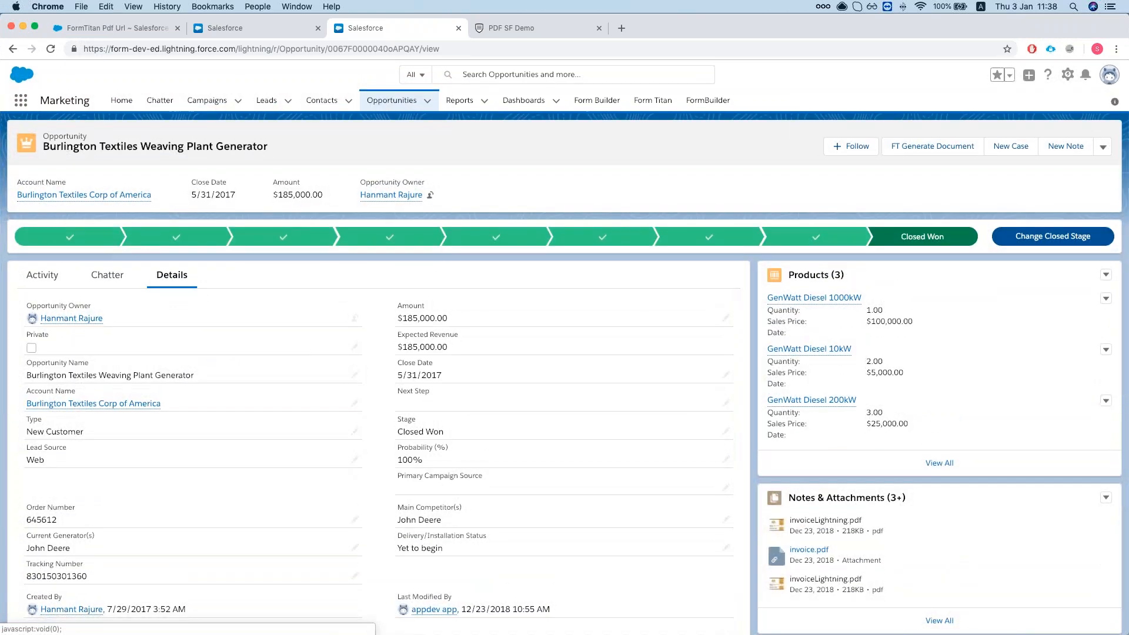
# Edit the Burlington opportunity, set Stage to Prospecting, and save.
pyautogui.click(1103, 147)
pyautogui.click(1050, 227)
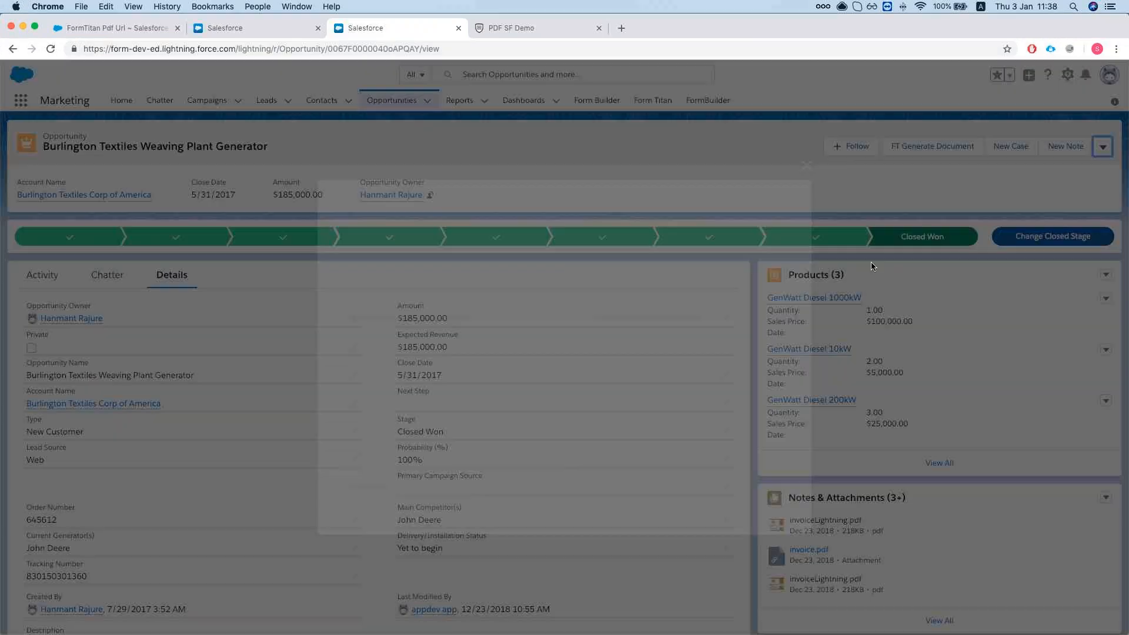
pyautogui.press('super+f')
pyautogui.write('stav')
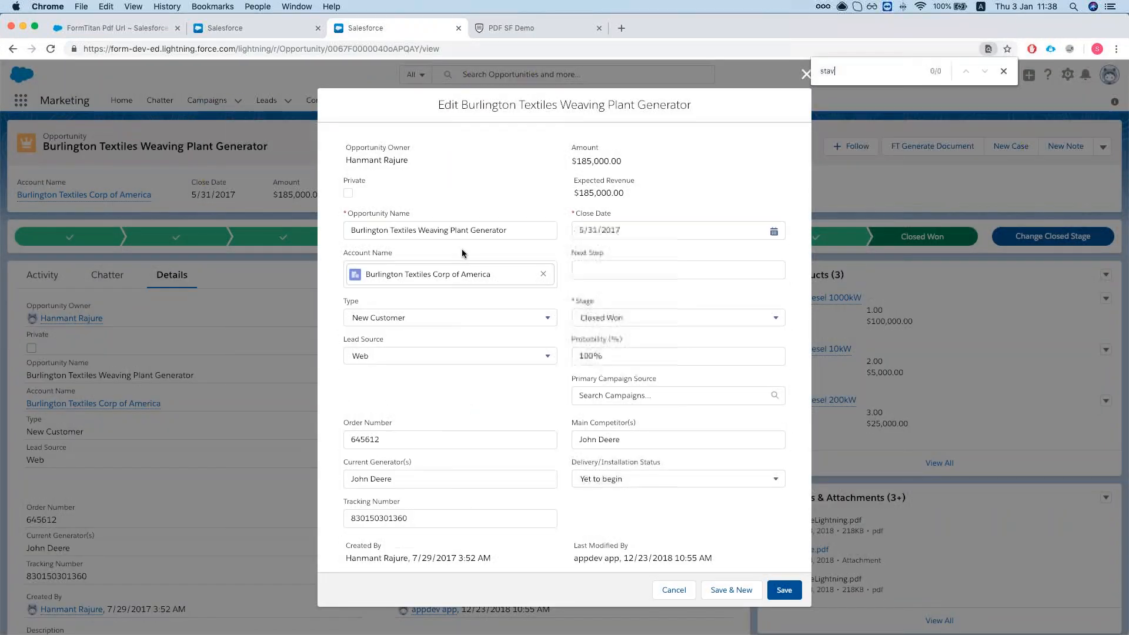
pyautogui.press('BackSpace')
pyautogui.click(636, 317)
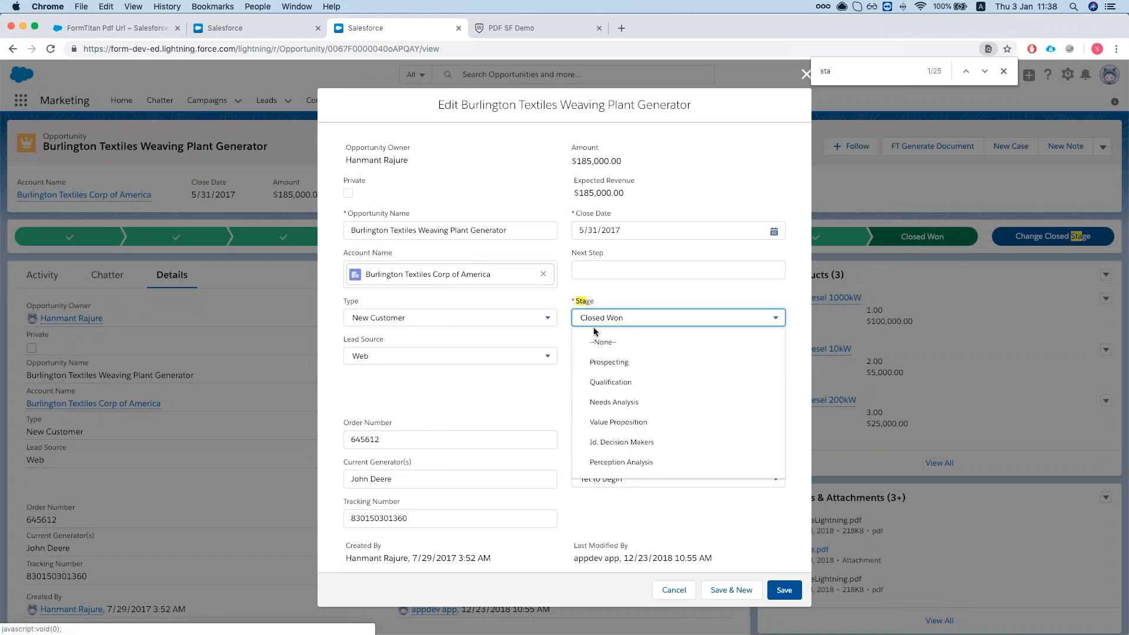
pyautogui.click(606, 363)
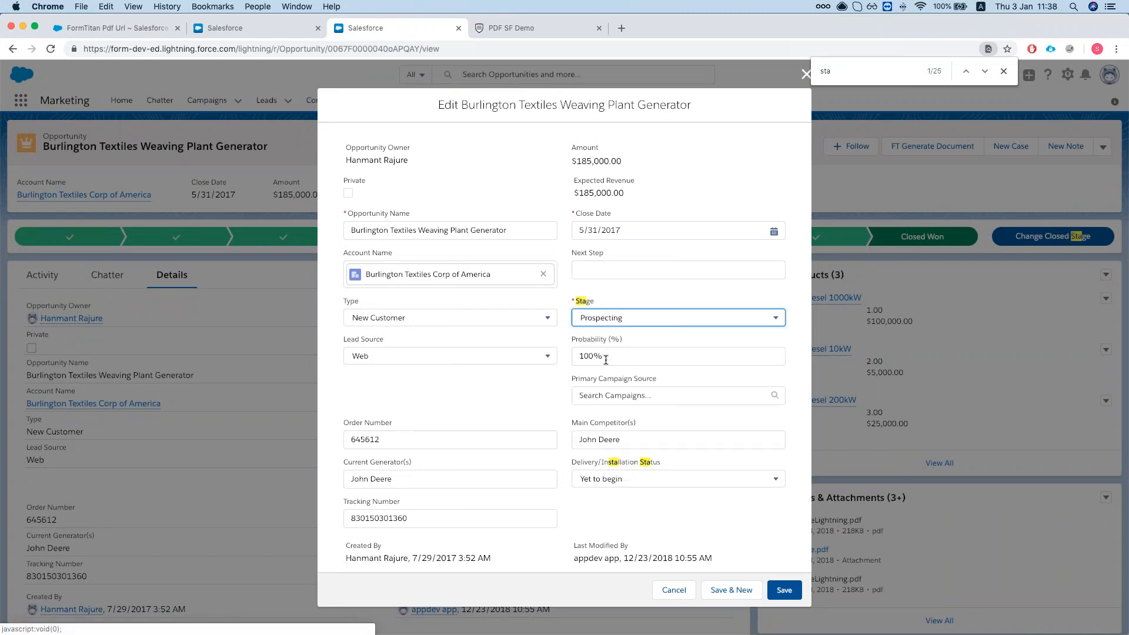
pyautogui.click(784, 589)
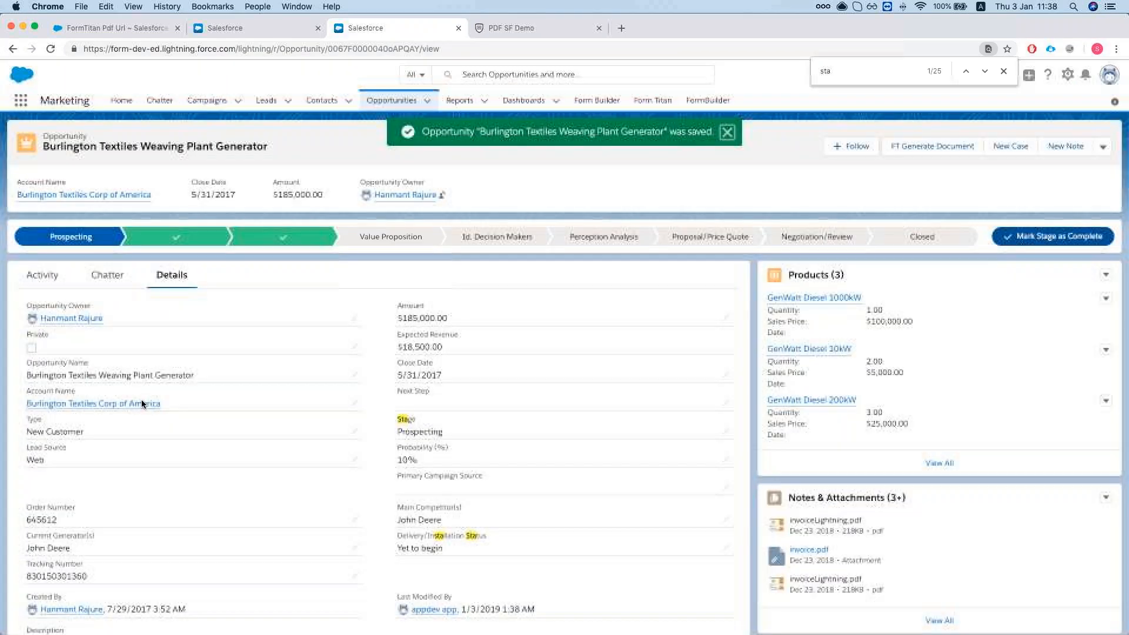
# Edit it again, set Stage back to Closed Won, and save.
pyautogui.click(1103, 143)
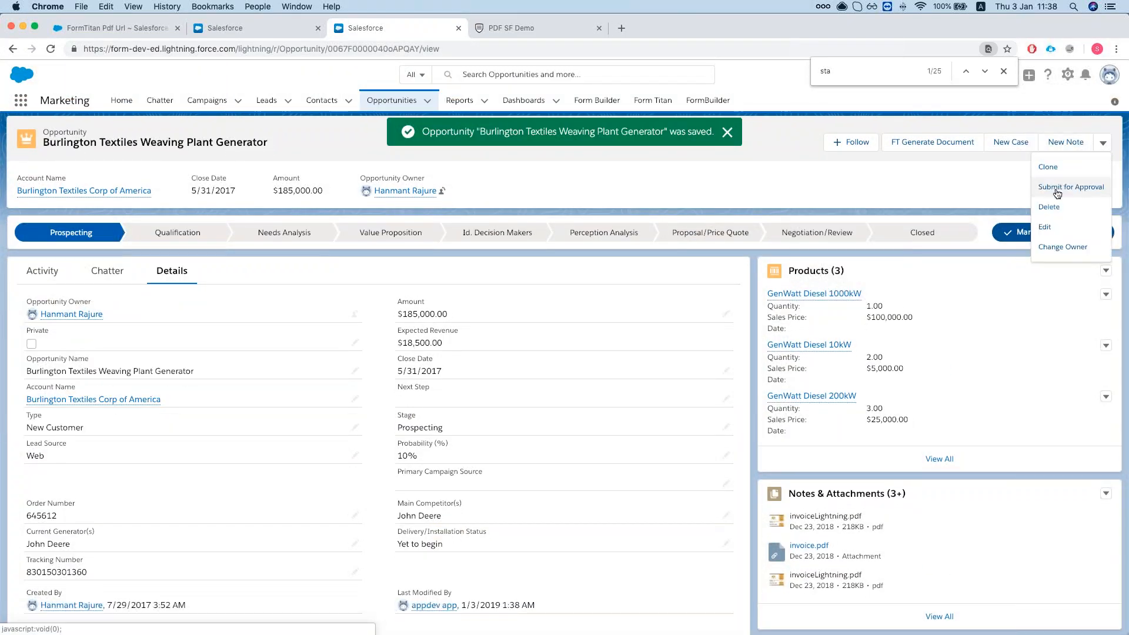
pyautogui.click(1047, 227)
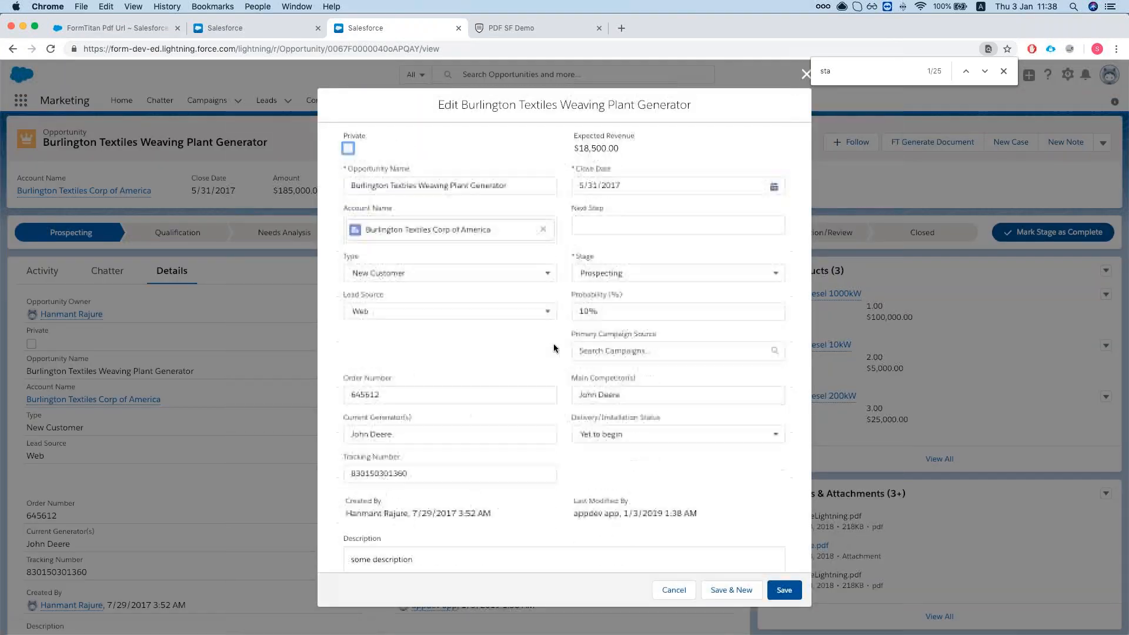
pyautogui.click(619, 273)
pyautogui.scroll(-3, 626, 377)
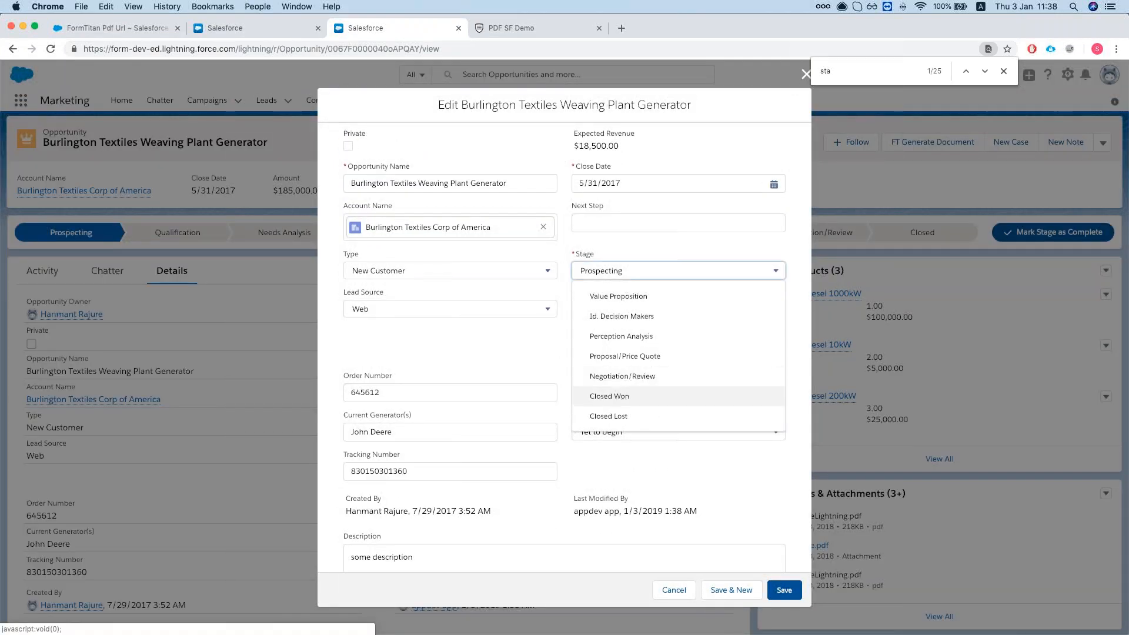
pyautogui.click(609, 396)
pyautogui.click(783, 591)
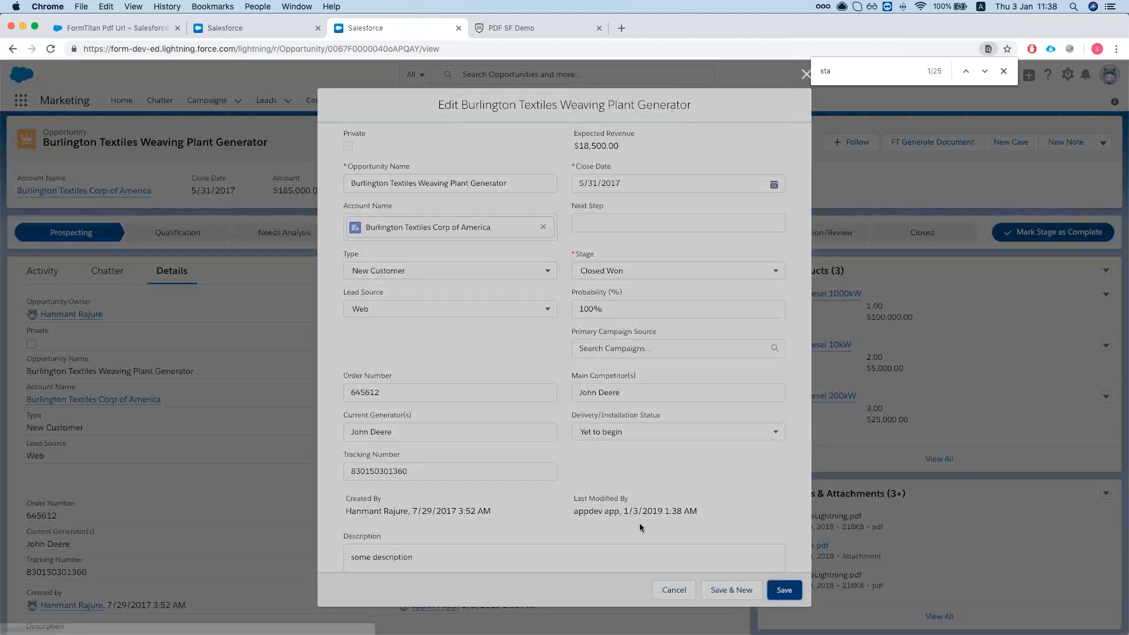
# Back in FormTitan, close the open settings dialogs to return to the form settings list.
pyautogui.hotkey('ctrl', 'Tab')
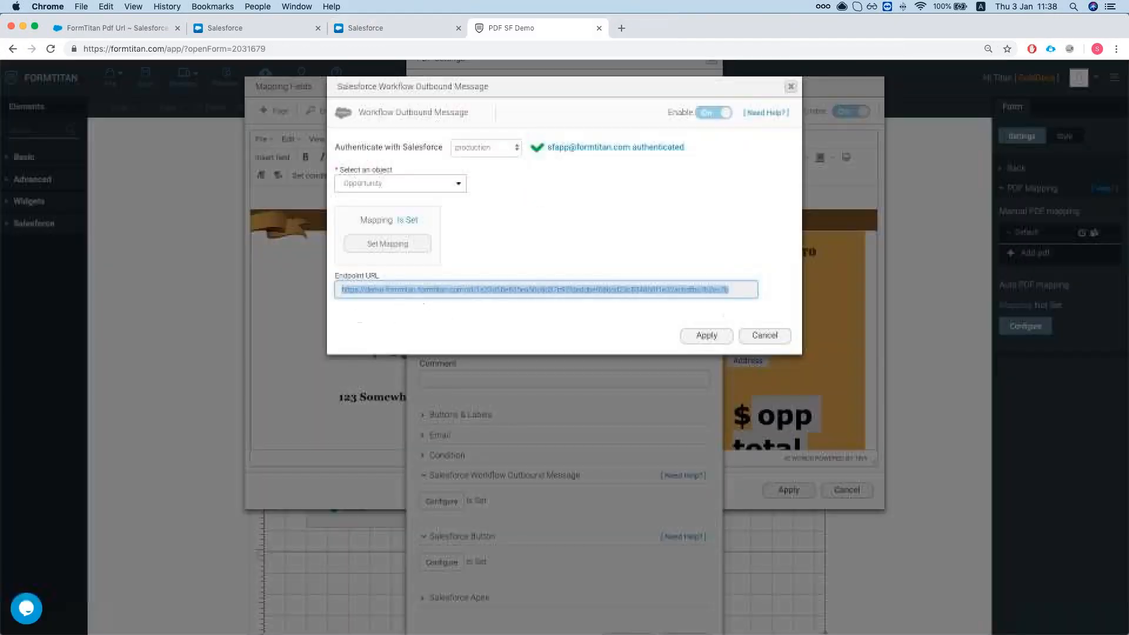
pyautogui.click(756, 335)
pyautogui.scroll(-2, 701, 551)
pyautogui.click(682, 597)
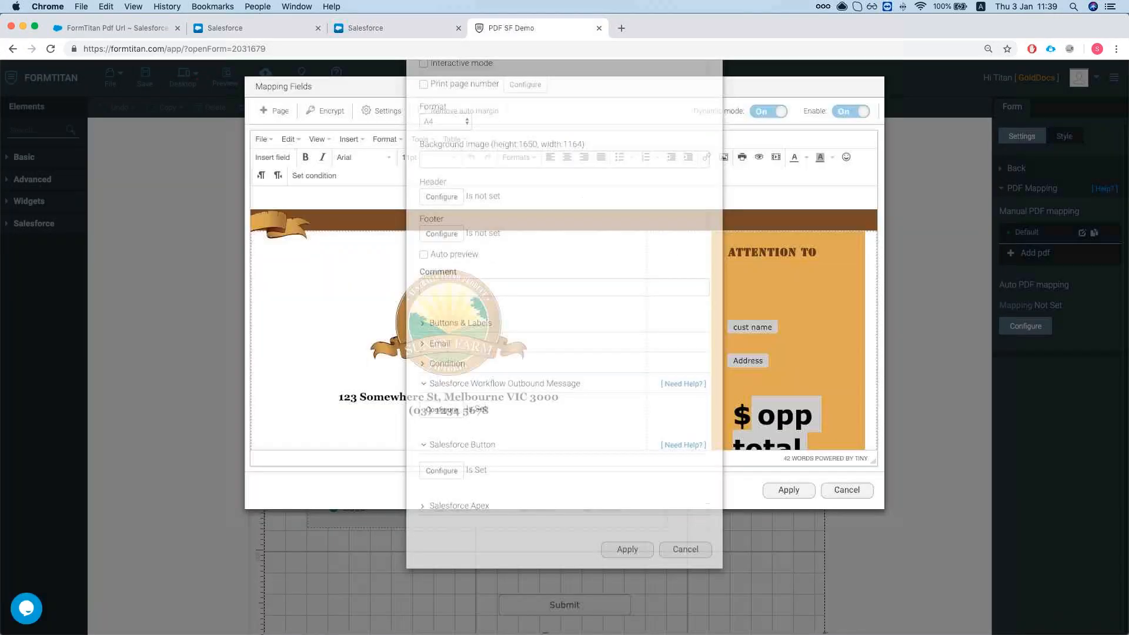
pyautogui.click(845, 490)
pyautogui.click(1006, 189)
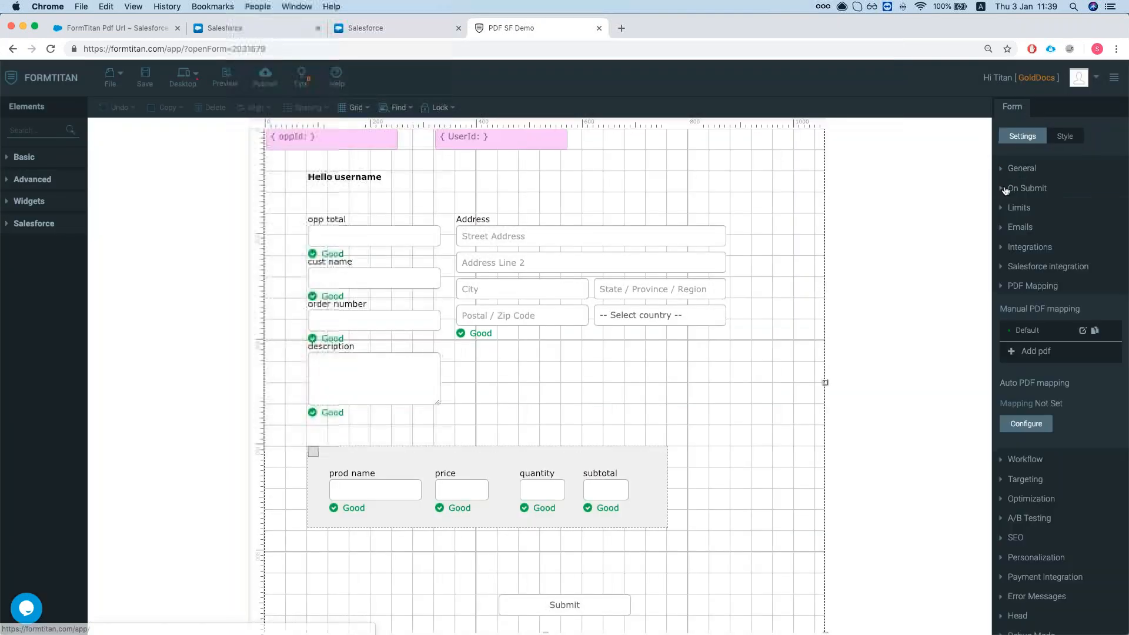
# Open the Salesforce integration logs and refresh until the 11:38 SF Outbound Message success appears.
pyautogui.click(1033, 268)
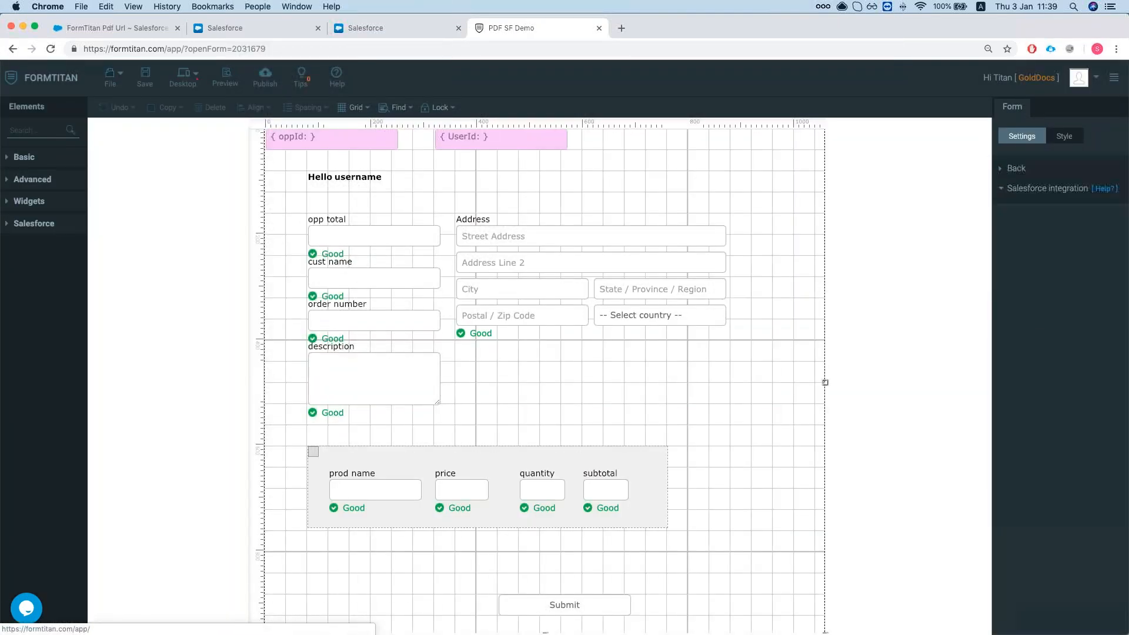
pyautogui.click(1074, 346)
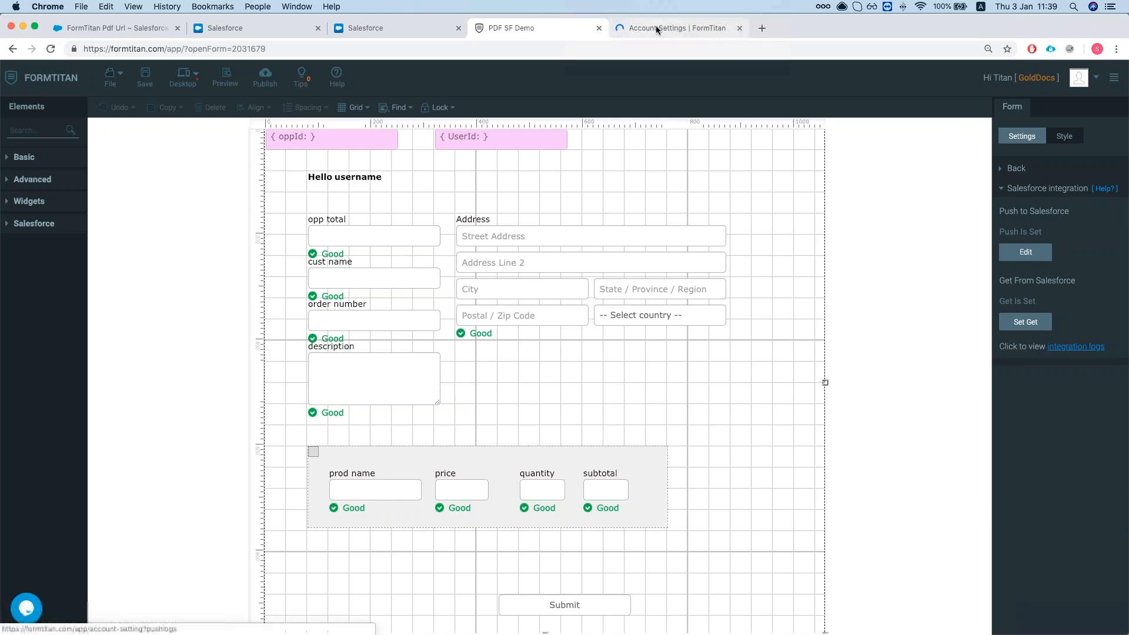
pyautogui.click(655, 27)
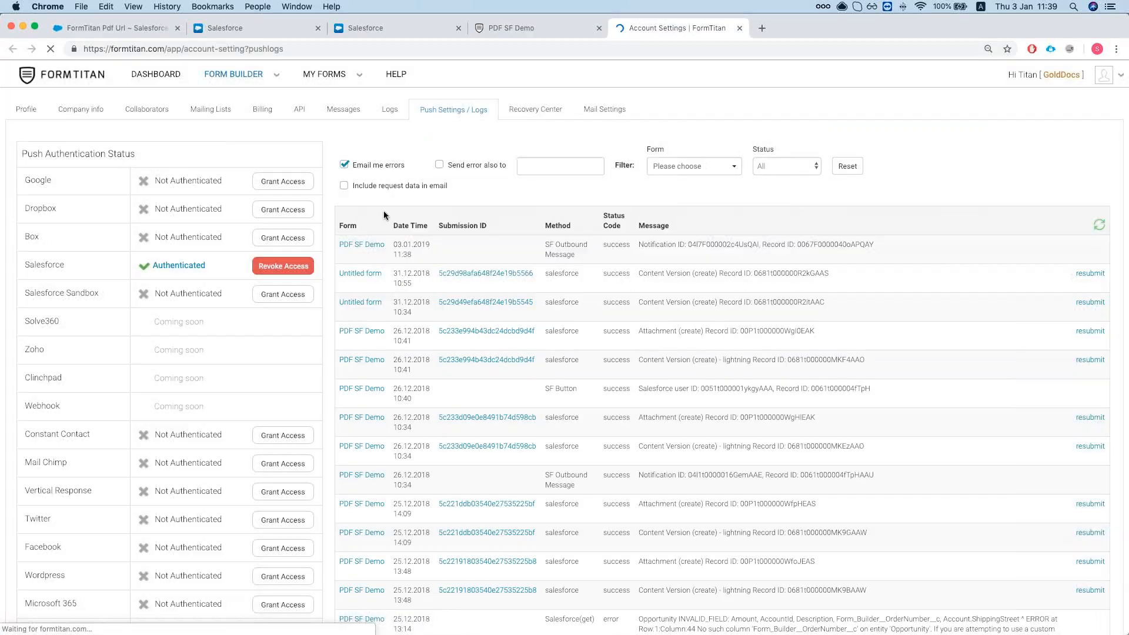
pyautogui.scroll(-1, 385, 212)
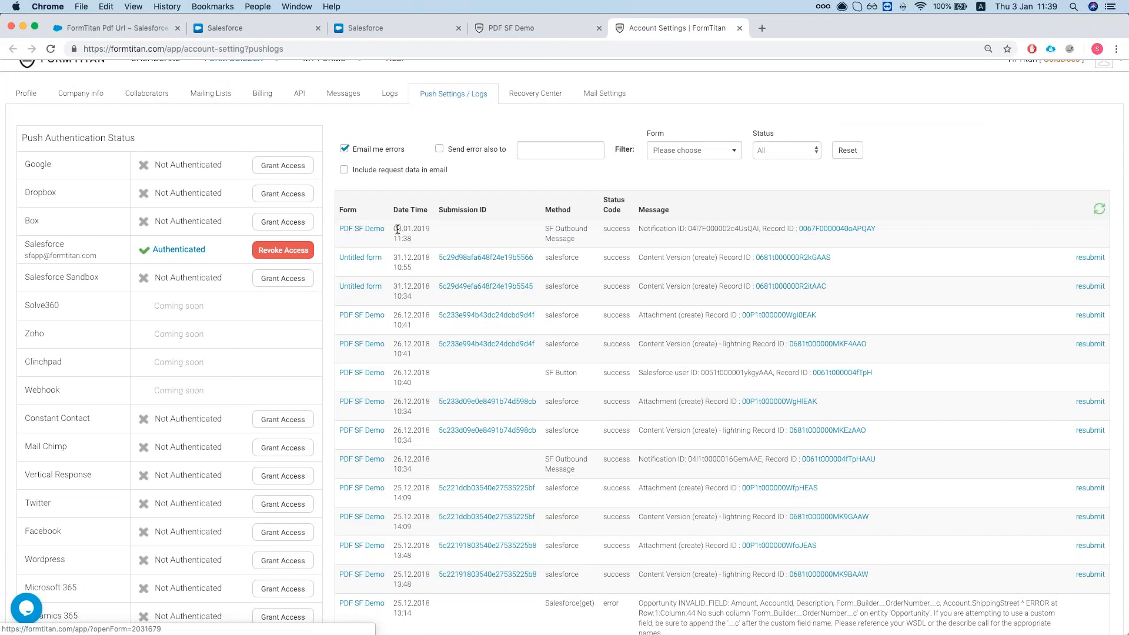
pyautogui.moveTo(544, 230); pyautogui.dragTo(694, 231)
pyautogui.click(694, 231)
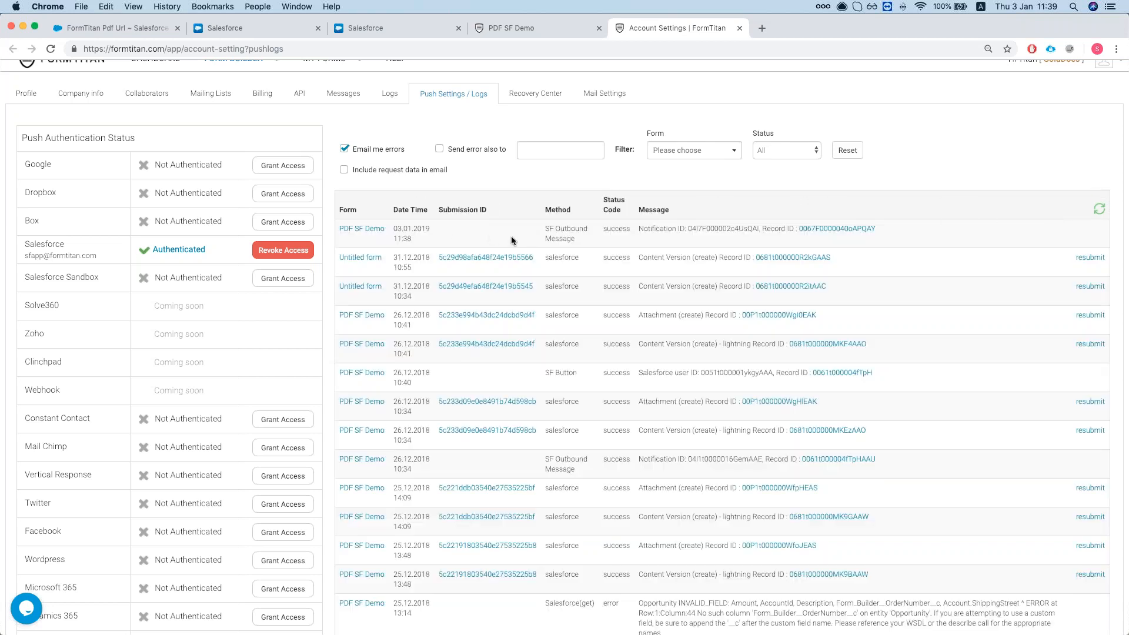
pyautogui.click(1098, 210)
pyautogui.scroll(-1, 580, 253)
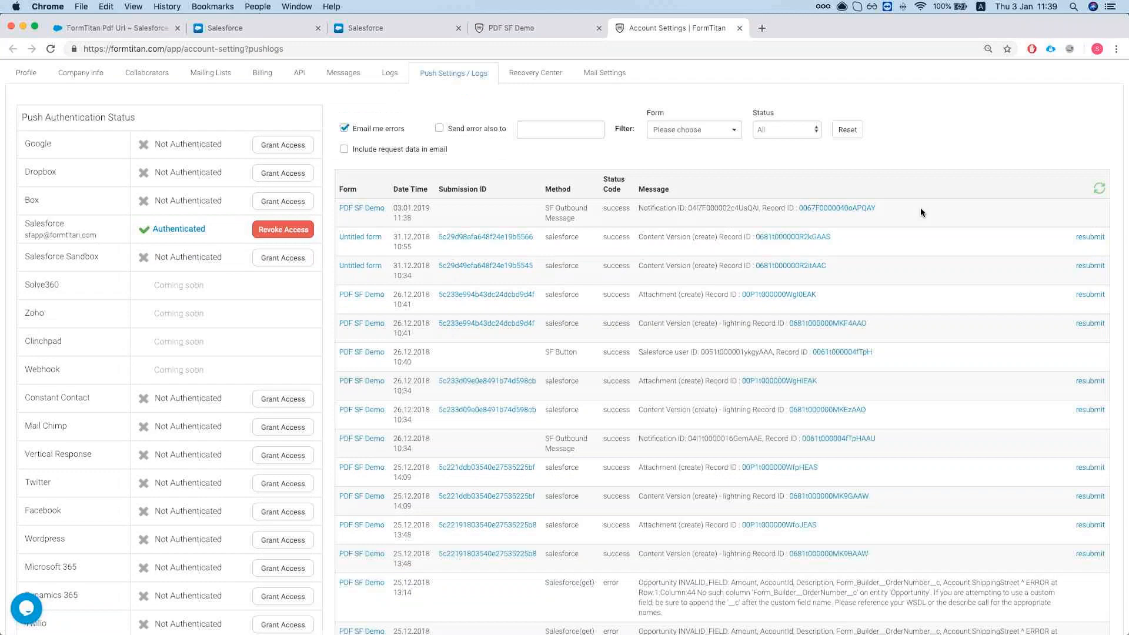
pyautogui.scroll(1, 920, 212)
pyautogui.click(1100, 212)
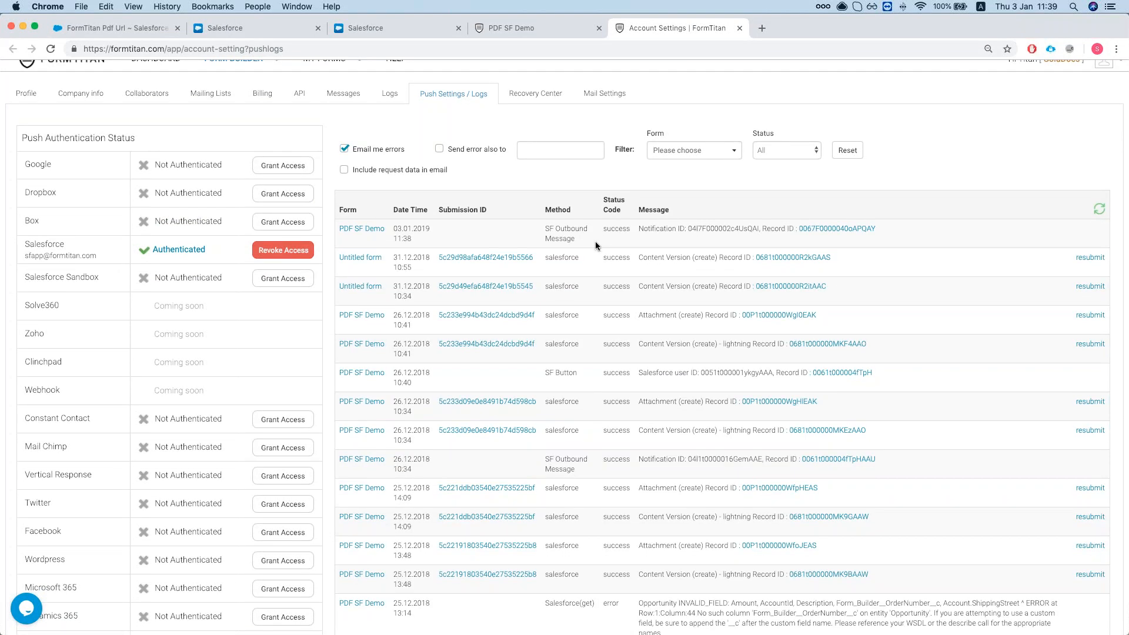
pyautogui.scroll(-1, 595, 241)
# Go back to the Burlington Textiles opportunity record in Salesforce.
pyautogui.click(530, 28)
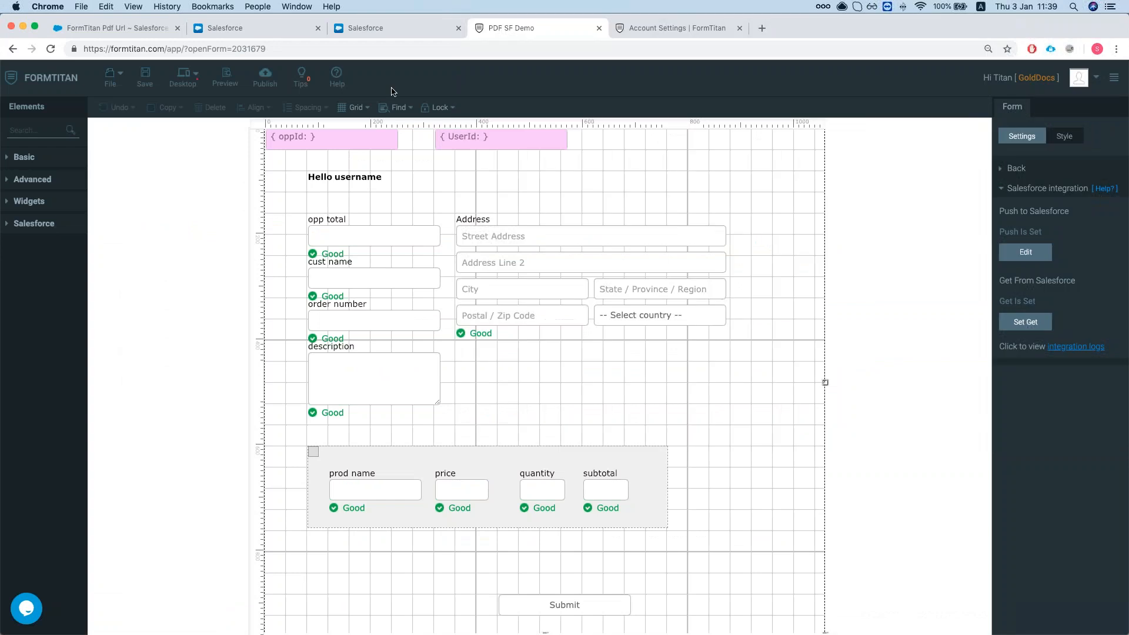
pyautogui.click(445, 31)
pyautogui.scroll(-1, 305, 175)
pyautogui.scroll(1, 306, 175)
# Reload the opportunity, view invoiceLightning.pdf and invoice.pdf under Notes & Attachments, then return to the push logs.
pyautogui.click(51, 49)
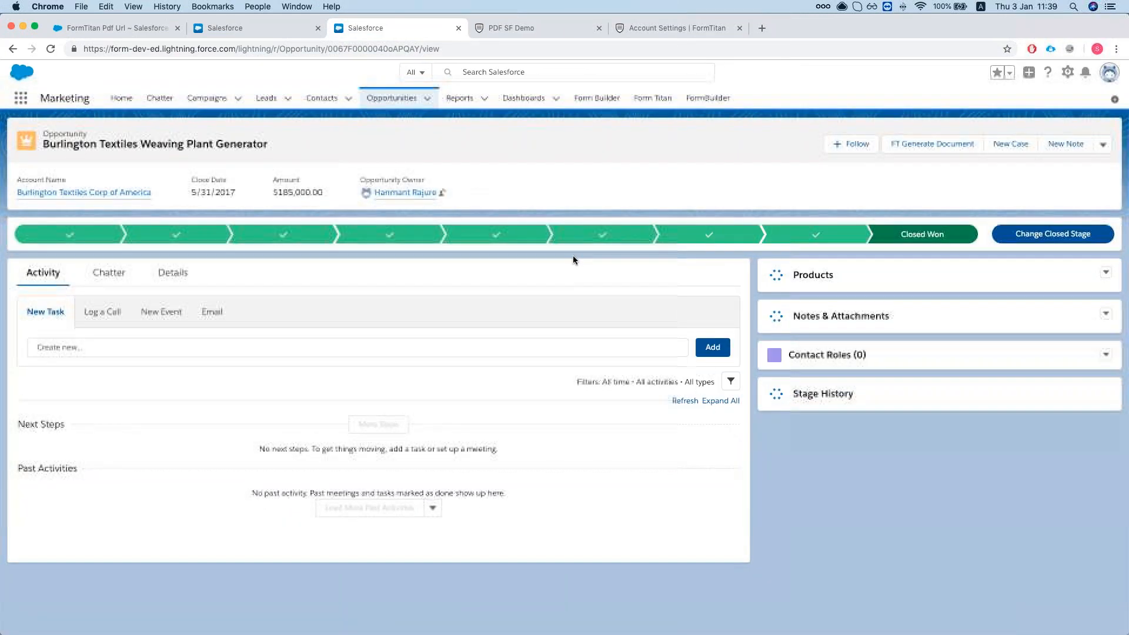
pyautogui.scroll(-3, 573, 255)
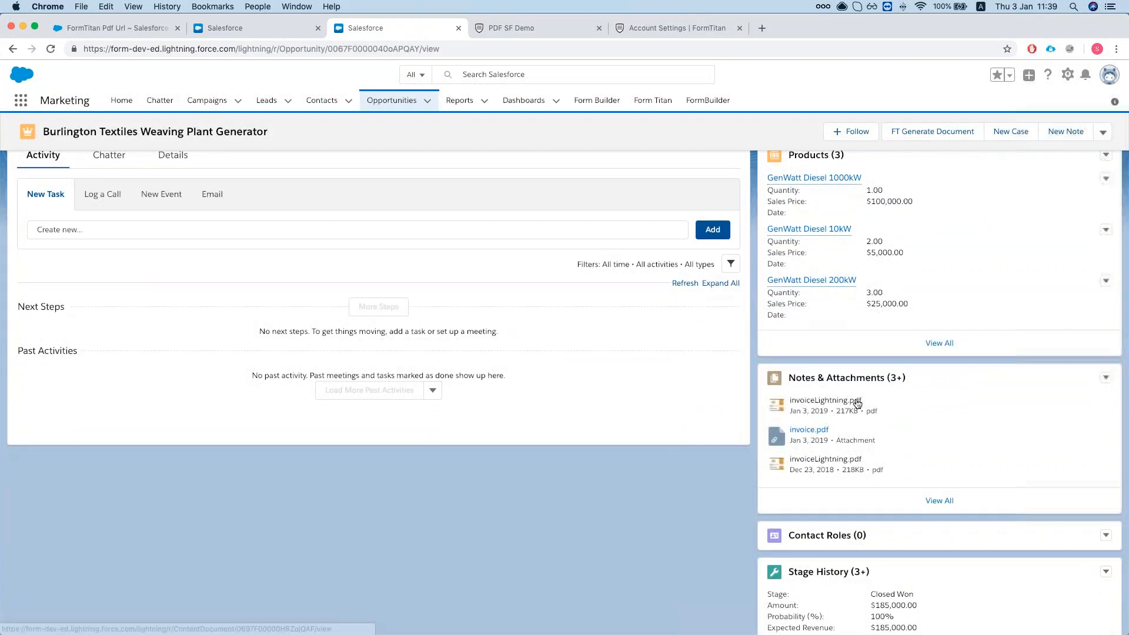
pyautogui.scroll(-1, 939, 412)
pyautogui.click(939, 480)
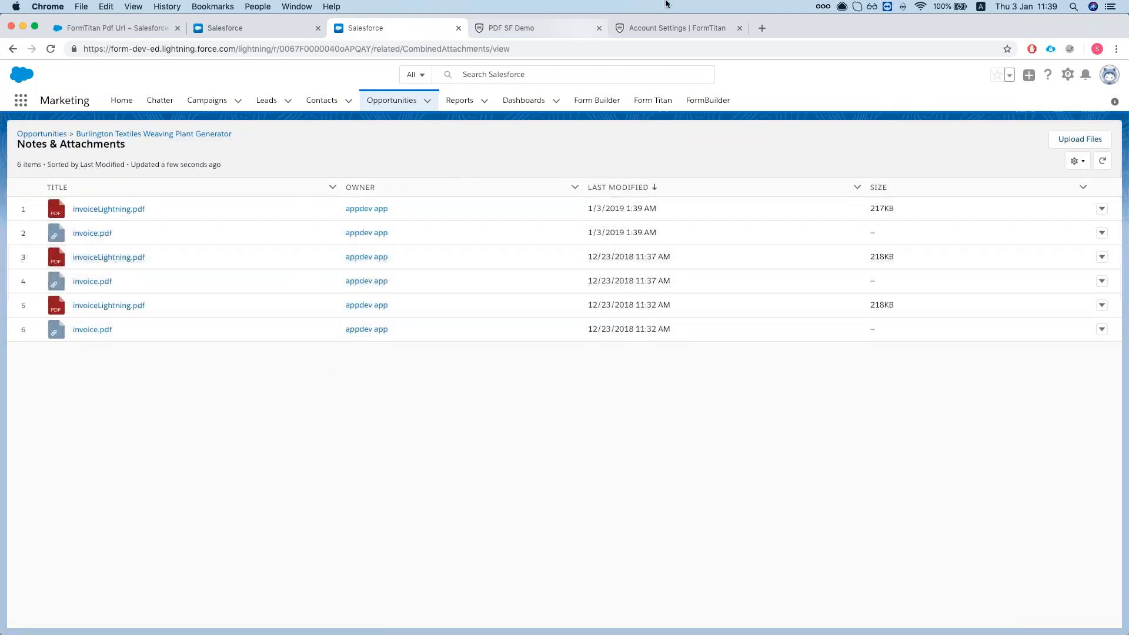
pyautogui.click(672, 22)
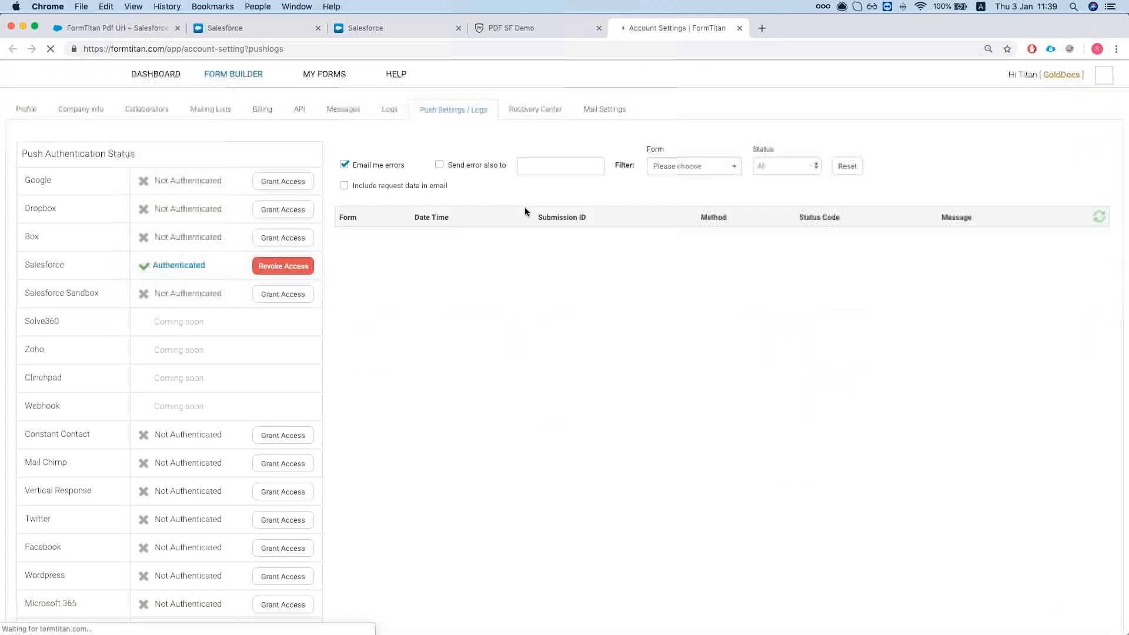
pyautogui.scroll(-1, 523, 245)
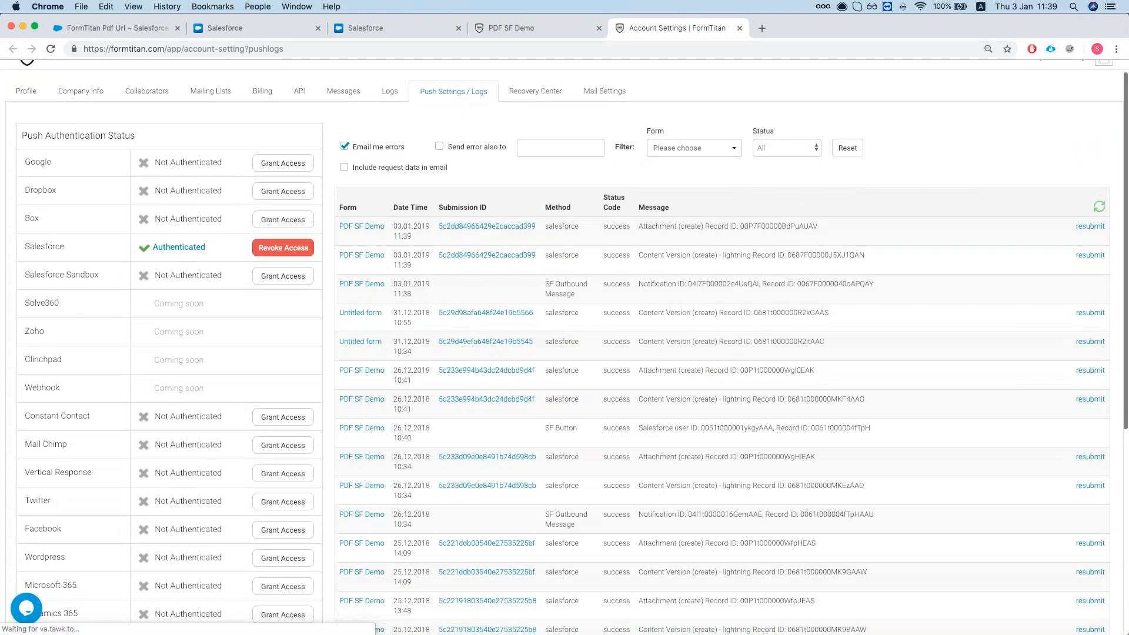
# Highlight the 11:39 outbound message, Content Version and Attachment log entries, then revisit the PDF SF Demo and Salesforce tabs.
pyautogui.moveTo(539, 288); pyautogui.dragTo(608, 293)
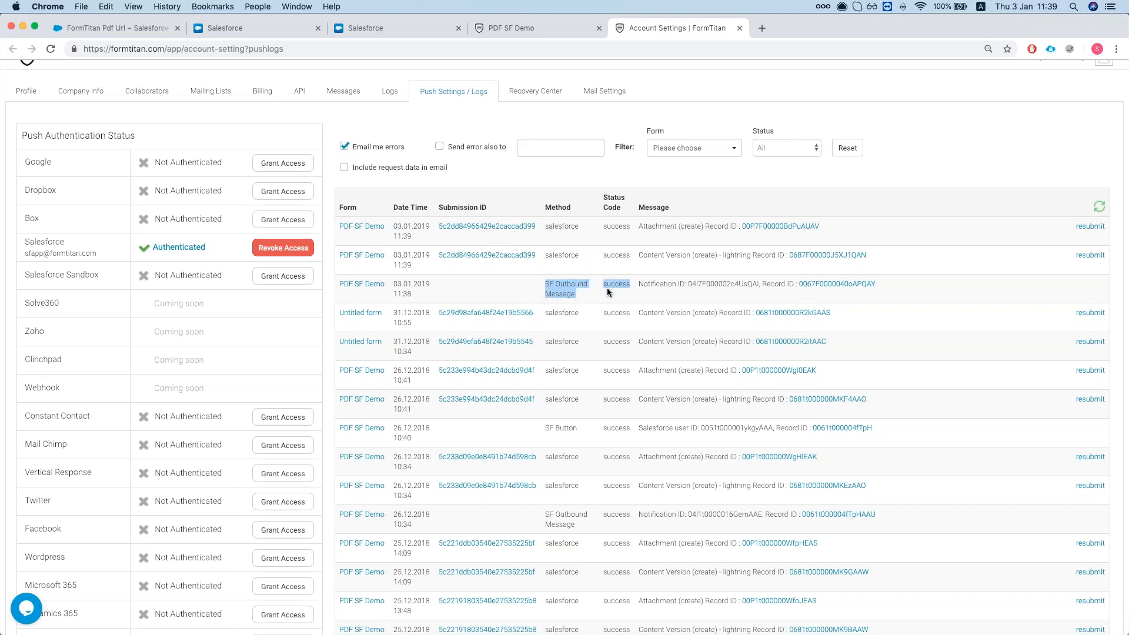
pyautogui.click(609, 293)
pyautogui.moveTo(640, 255); pyautogui.dragTo(748, 256)
pyautogui.click(748, 256)
pyautogui.moveTo(638, 226); pyautogui.dragTo(696, 228)
pyautogui.click(696, 228)
pyautogui.click(531, 28)
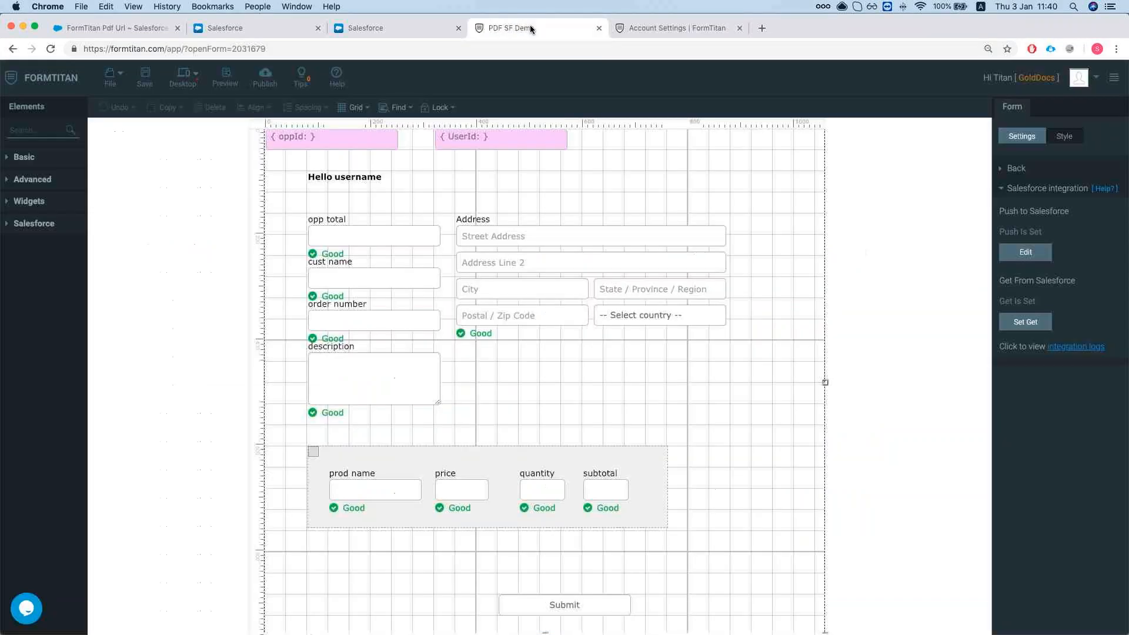
pyautogui.click(377, 29)
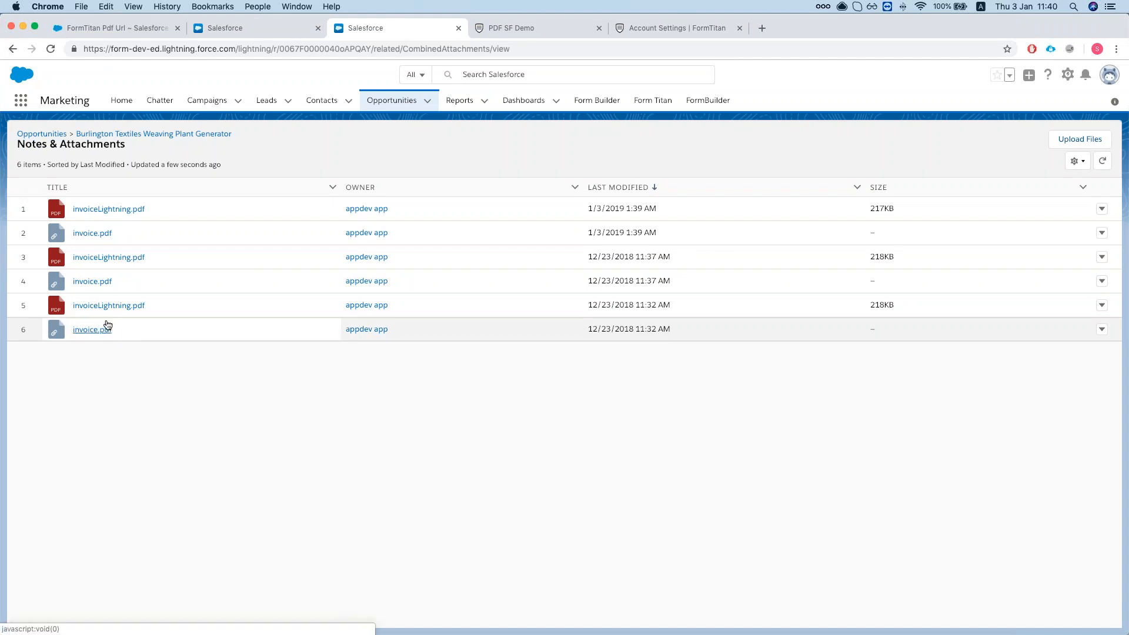
# Preview the $185000 invoiceLightning.pdf, close it, and return to the Opportunities list.
pyautogui.click(104, 213)
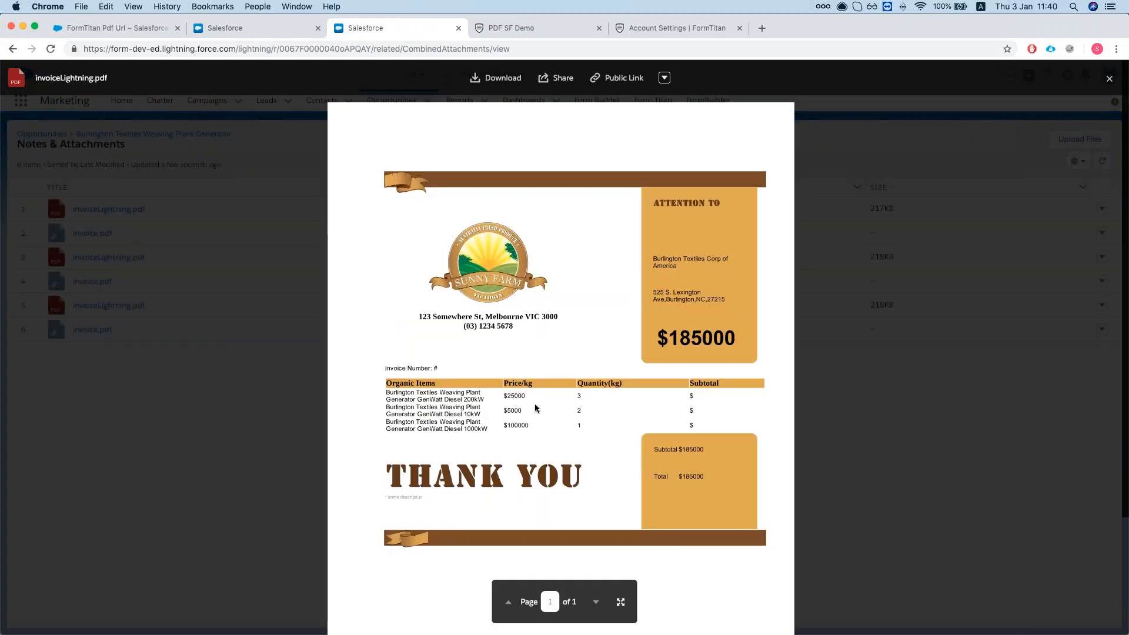
pyautogui.scroll(-3, 529, 406)
pyautogui.scroll(3, 520, 410)
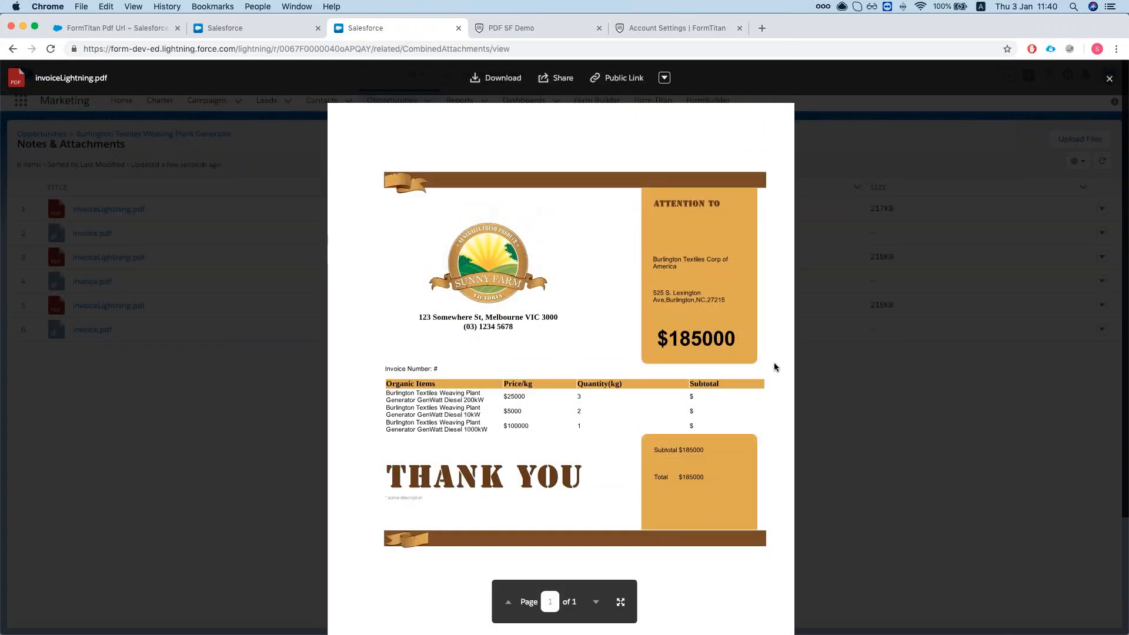
pyautogui.click(814, 358)
pyautogui.click(52, 136)
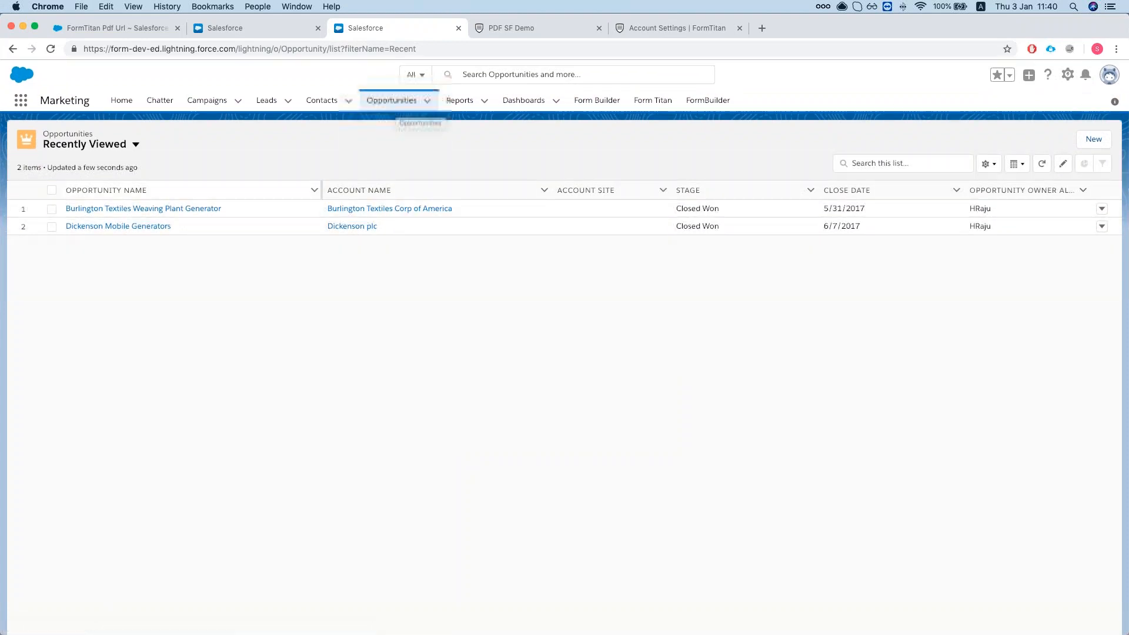
# Switch the opportunities list view to All Opportunities.
pyautogui.click(382, 101)
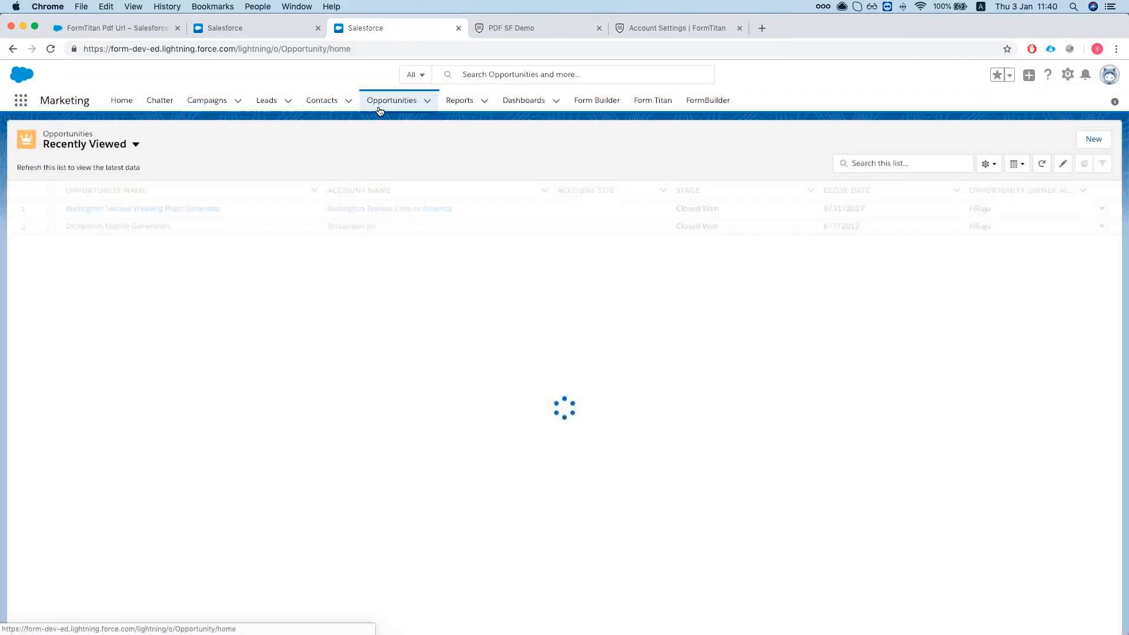
pyautogui.click(62, 145)
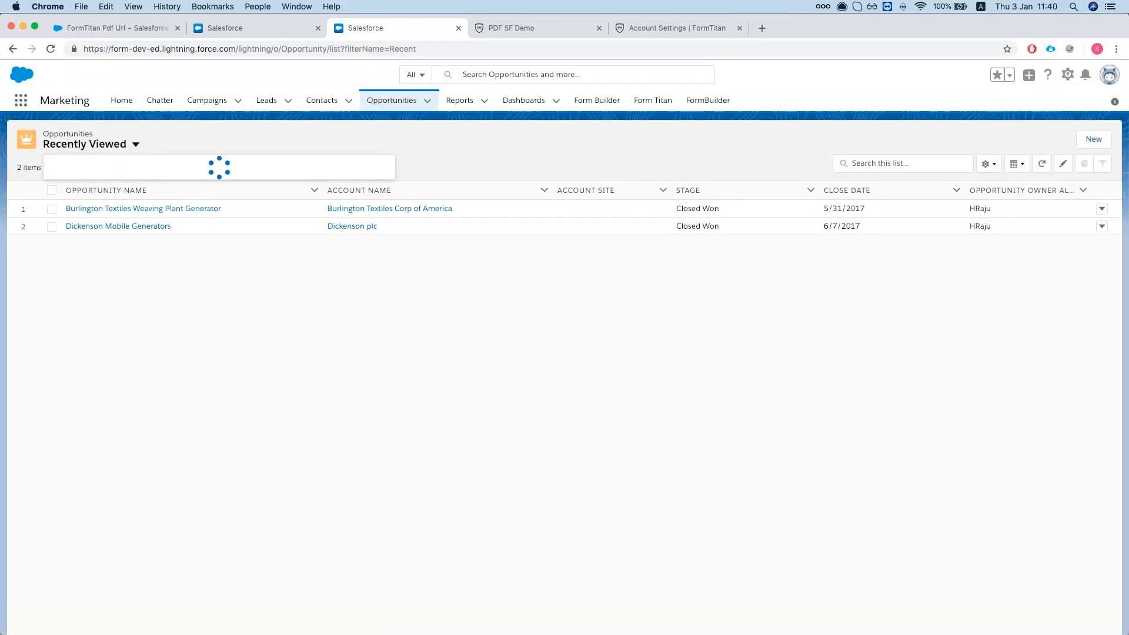
pyautogui.click(98, 214)
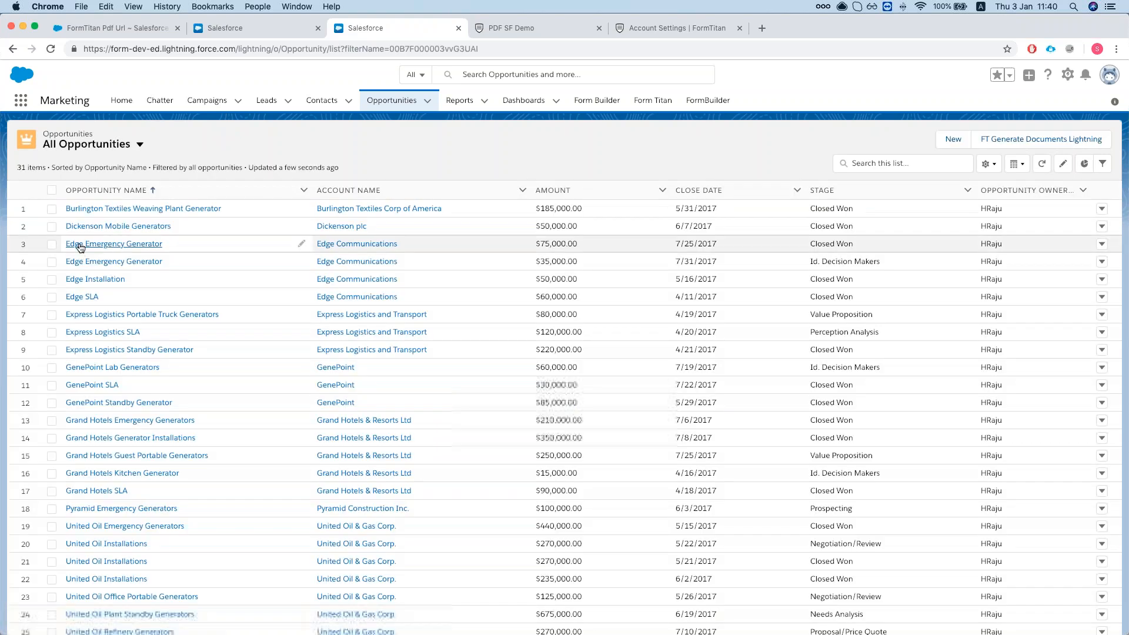
# Generate PDF SF Demo documents for the Burlington Textiles and Dickenson Mobile Generators opportunities.
pyautogui.click(52, 210)
pyautogui.click(52, 226)
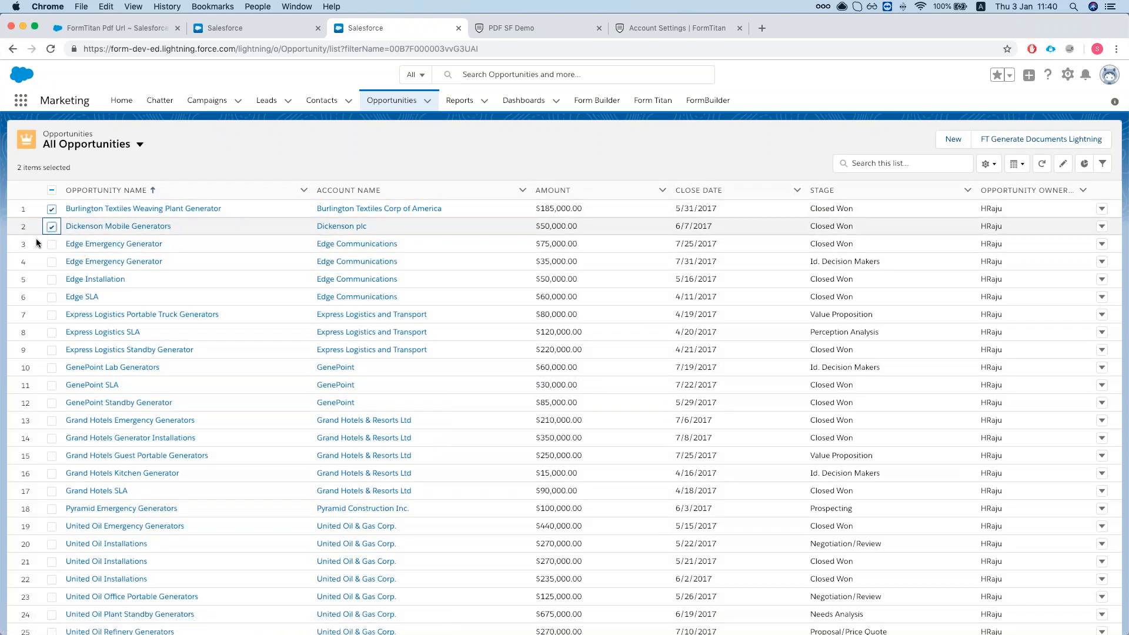
pyautogui.click(1045, 145)
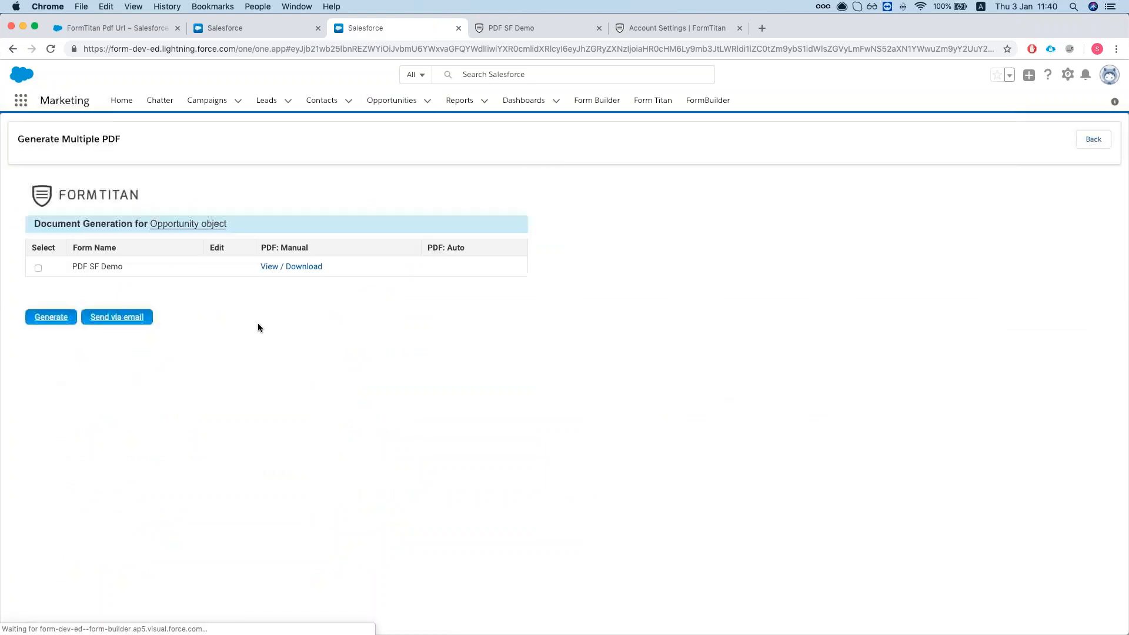
pyautogui.click(38, 238)
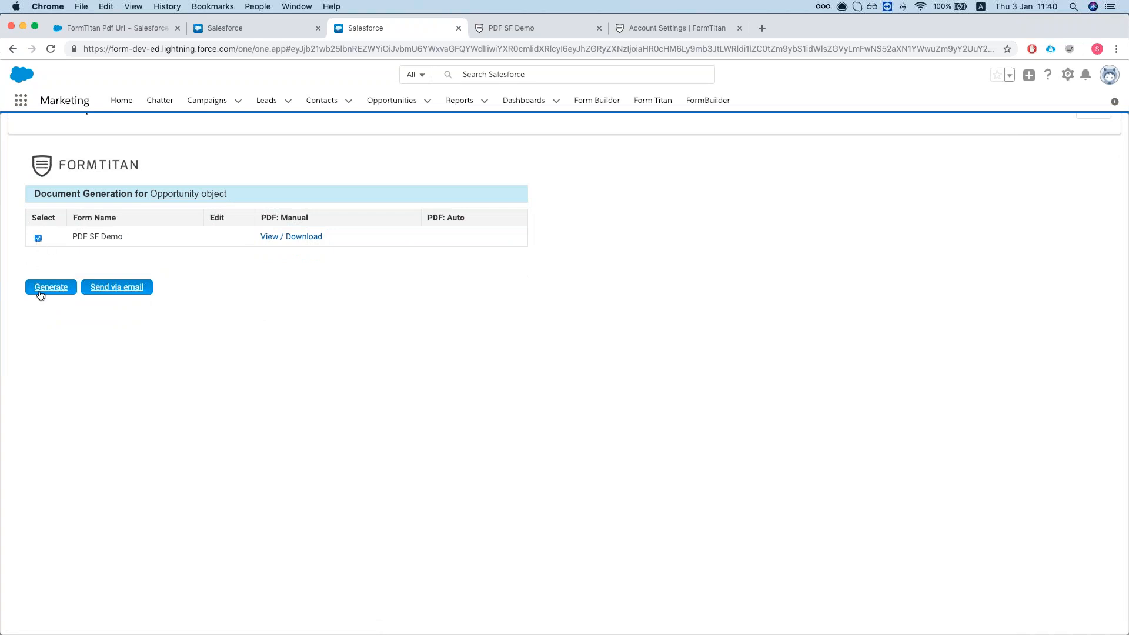
pyautogui.click(51, 290)
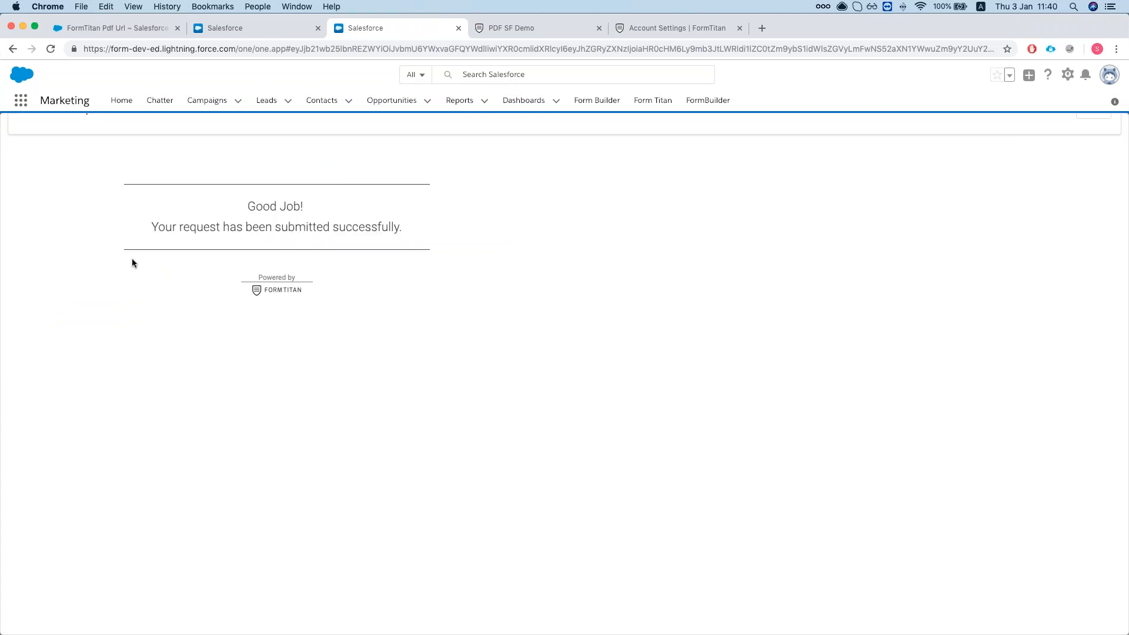
# Reload the FormTitan push logs and inspect the new entries' date and SF Button method.
pyautogui.click(525, 26)
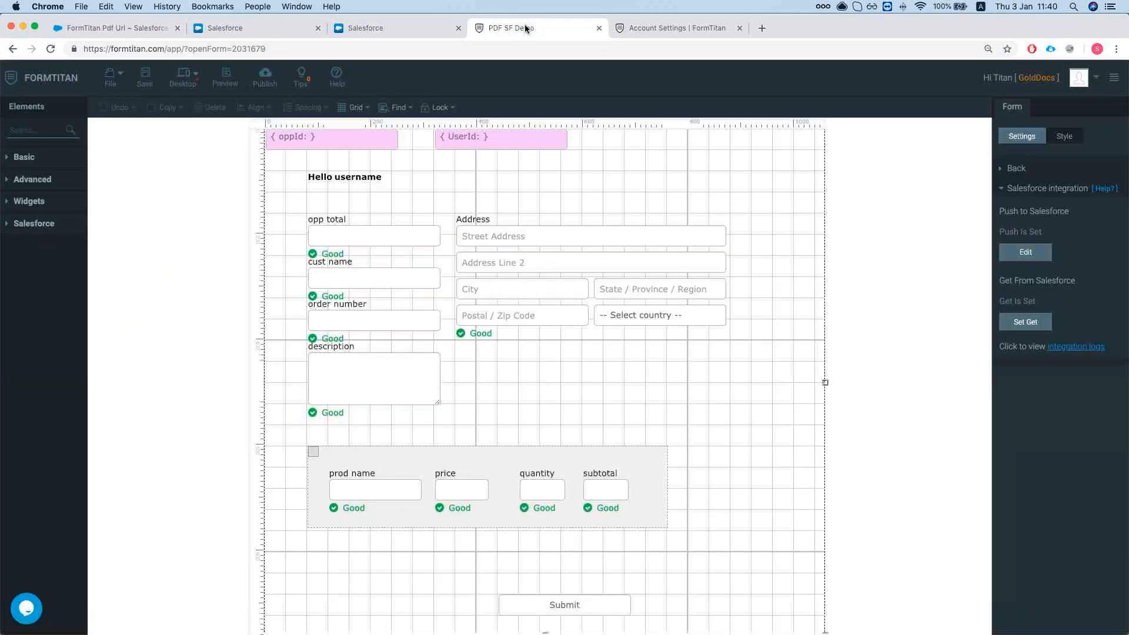
pyautogui.click(648, 28)
pyautogui.press('super+r')
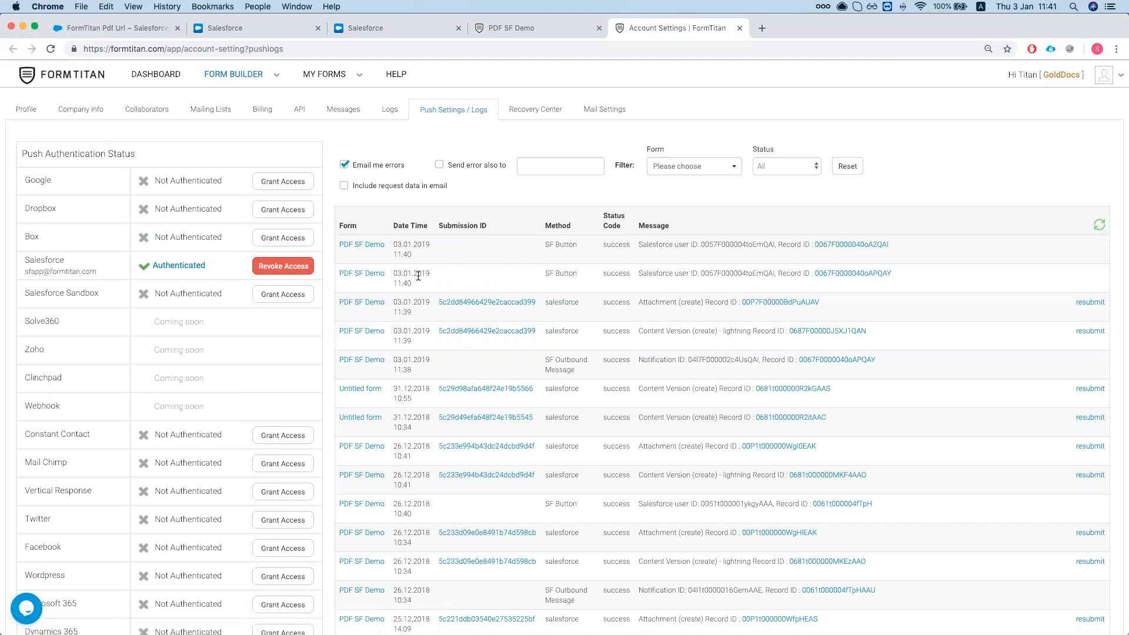
pyautogui.moveTo(418, 284); pyautogui.dragTo(394, 274)
pyautogui.click(390, 275)
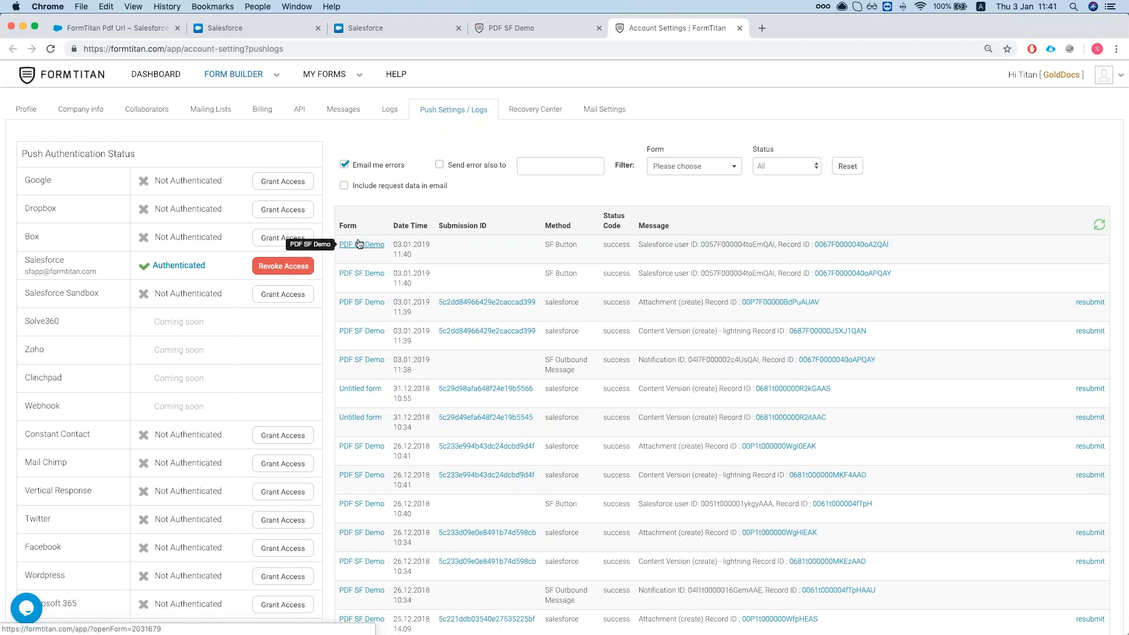
pyautogui.moveTo(545, 244); pyautogui.dragTo(569, 243)
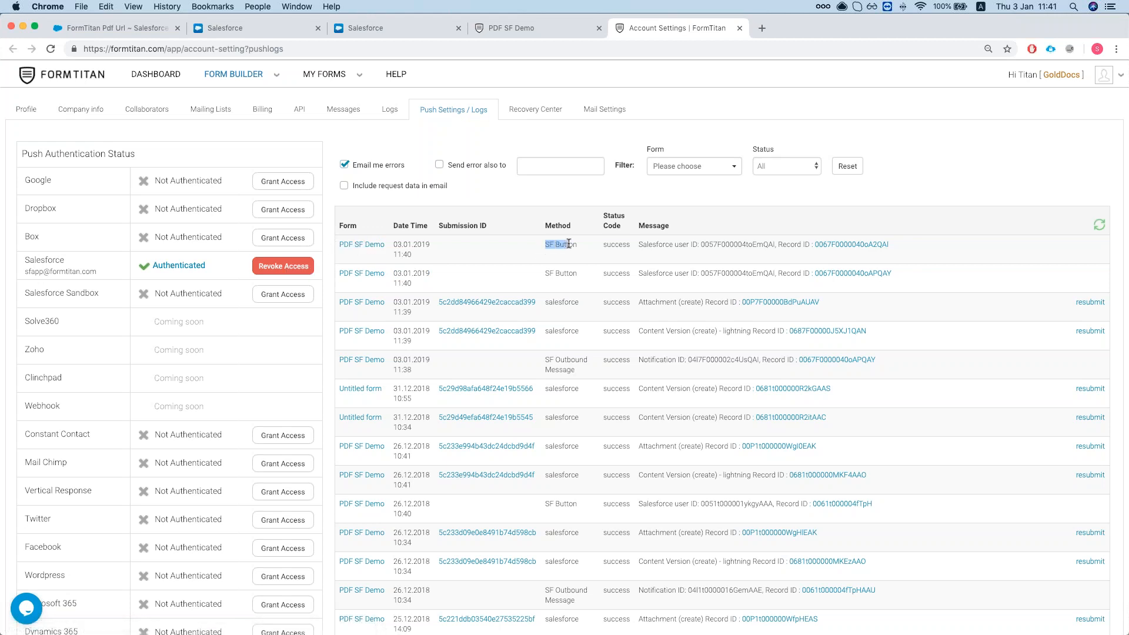
pyautogui.click(557, 268)
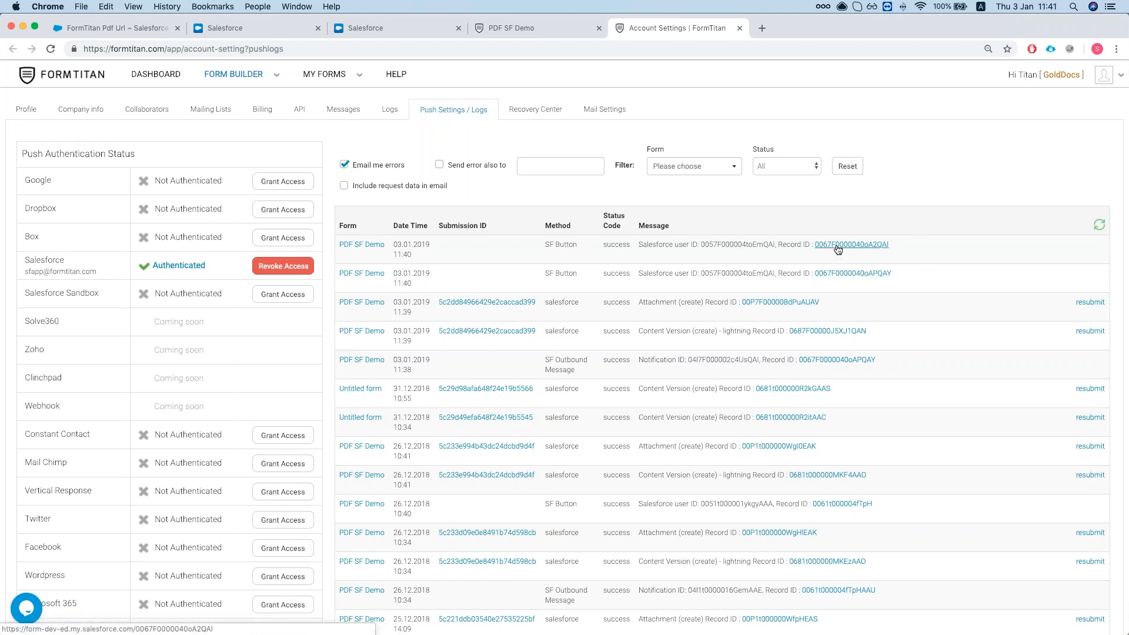
# Open the SF Button record, reload logs showing the 11:41 pushes, then view Salesforce's Pdf Url Detail page.
pyautogui.click(366, 28)
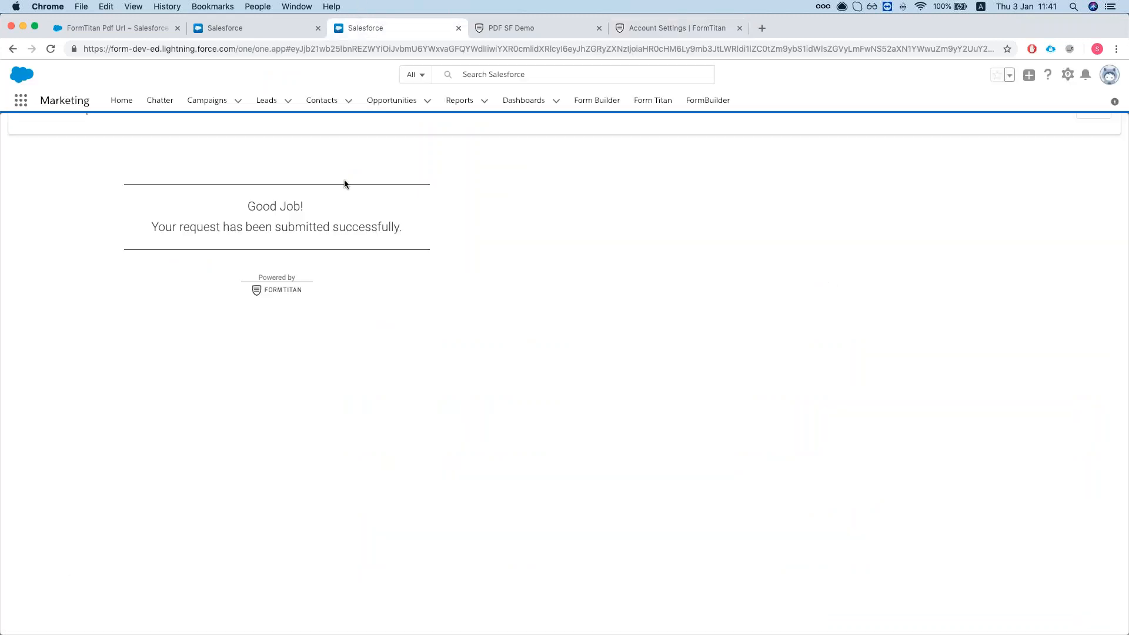
pyautogui.click(559, 30)
pyautogui.click(685, 30)
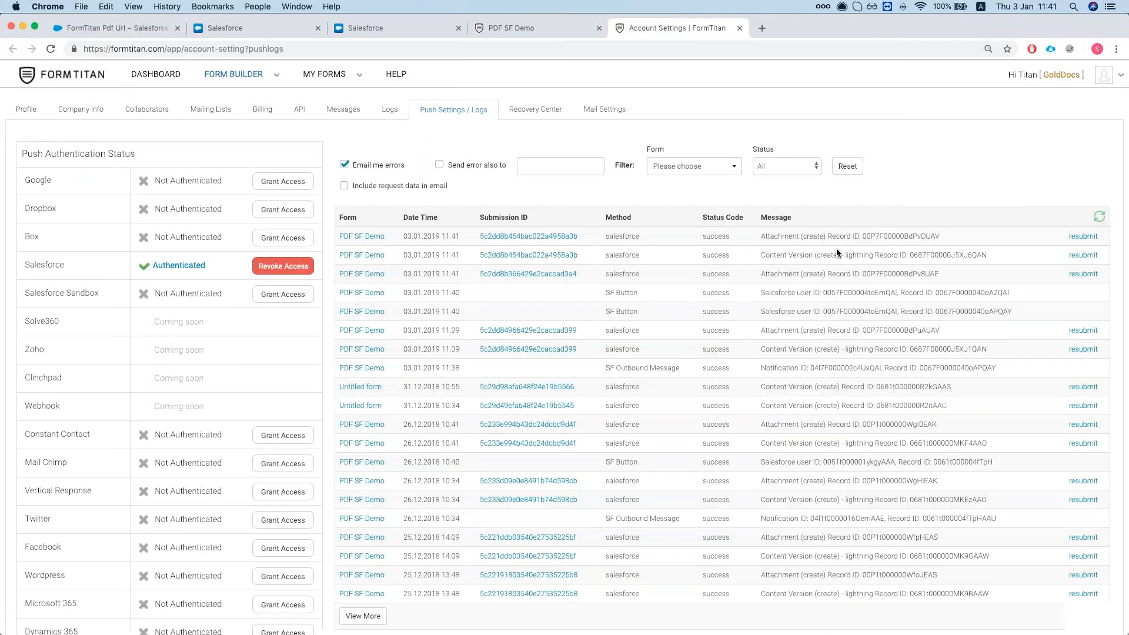
pyautogui.click(50, 49)
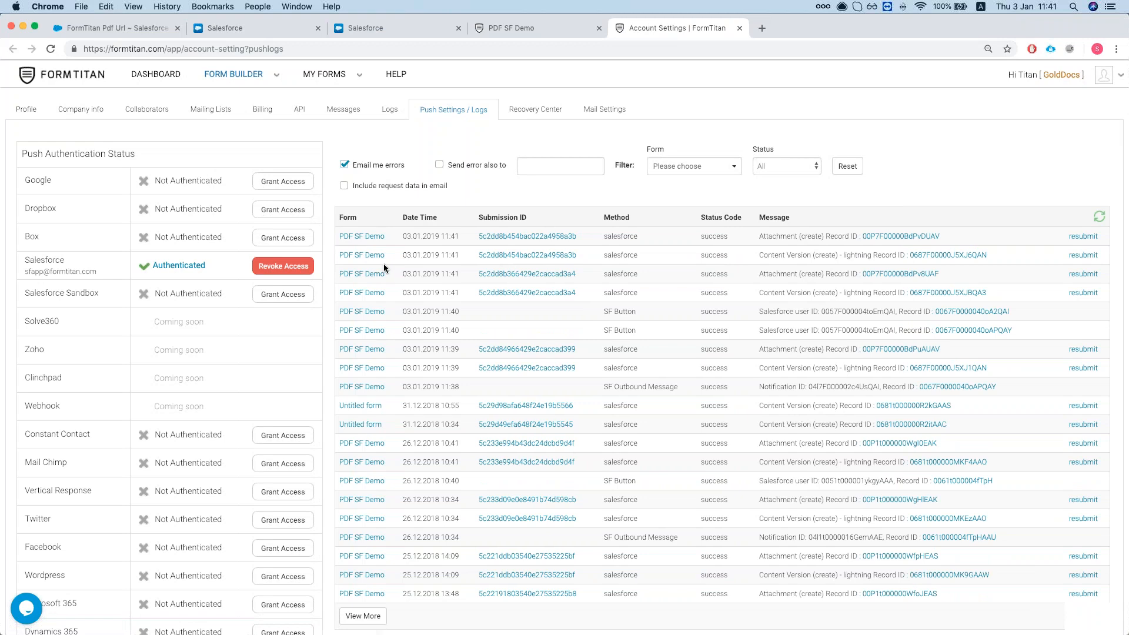
pyautogui.scroll(-1, 384, 263)
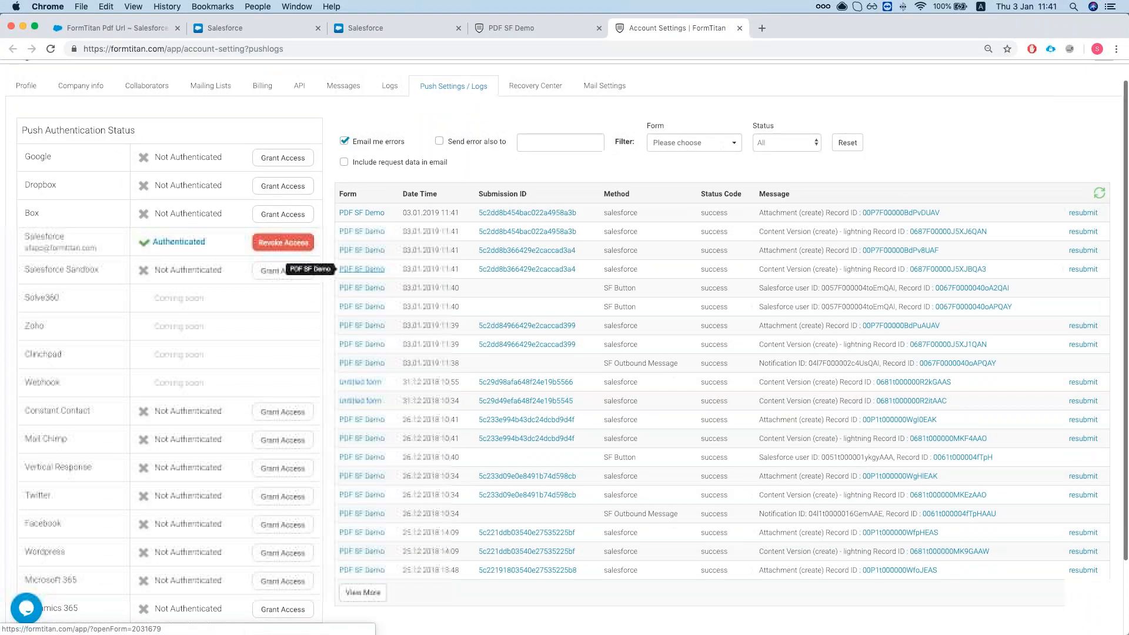
pyautogui.scroll(1, 361, 269)
pyautogui.click(256, 31)
pyautogui.click(130, 25)
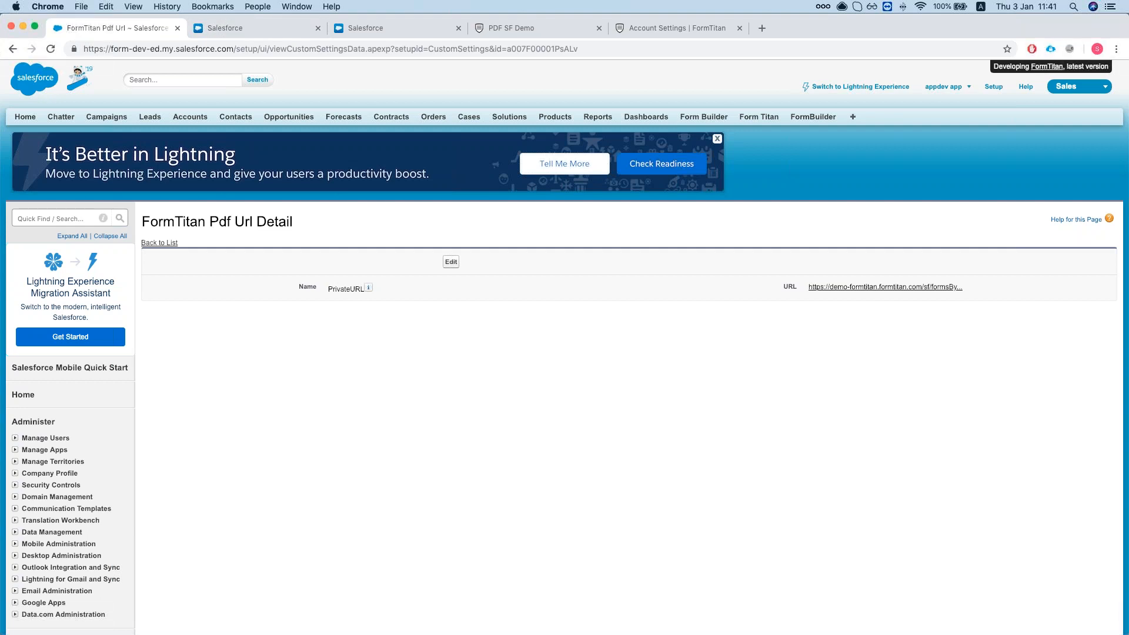
# Switch to the 'Generate Manual PDF via Custom Push' support article.
pyautogui.press('super+Tab')
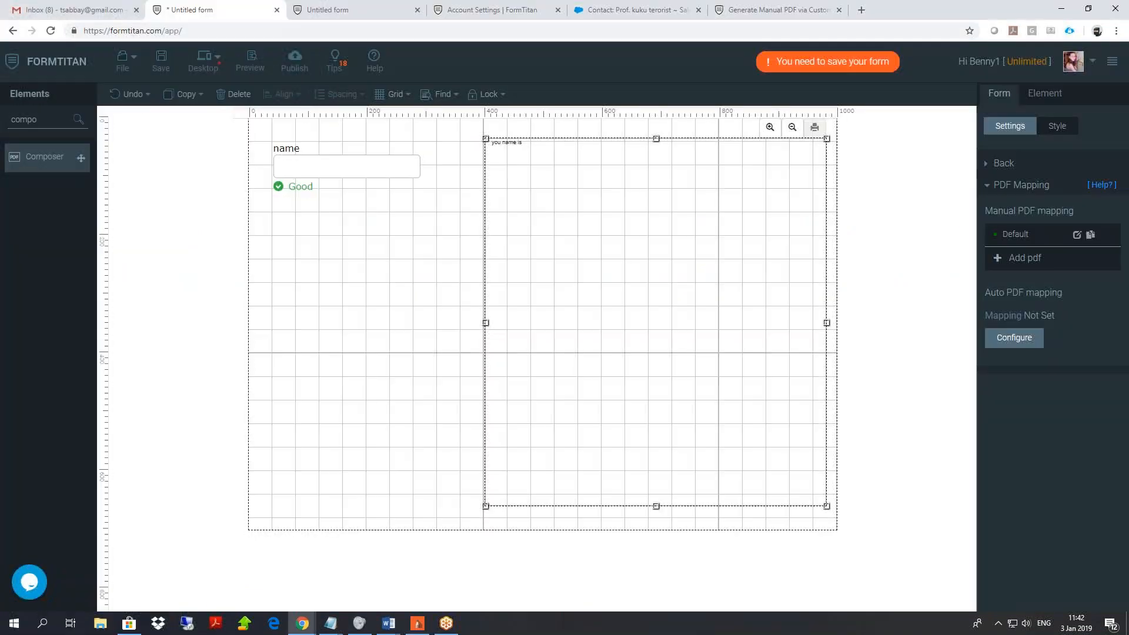
# Remove the name field and text box from the Untitled form.
pyautogui.click(188, 10)
pyautogui.moveTo(419, 176); pyautogui.dragTo(840, 520)
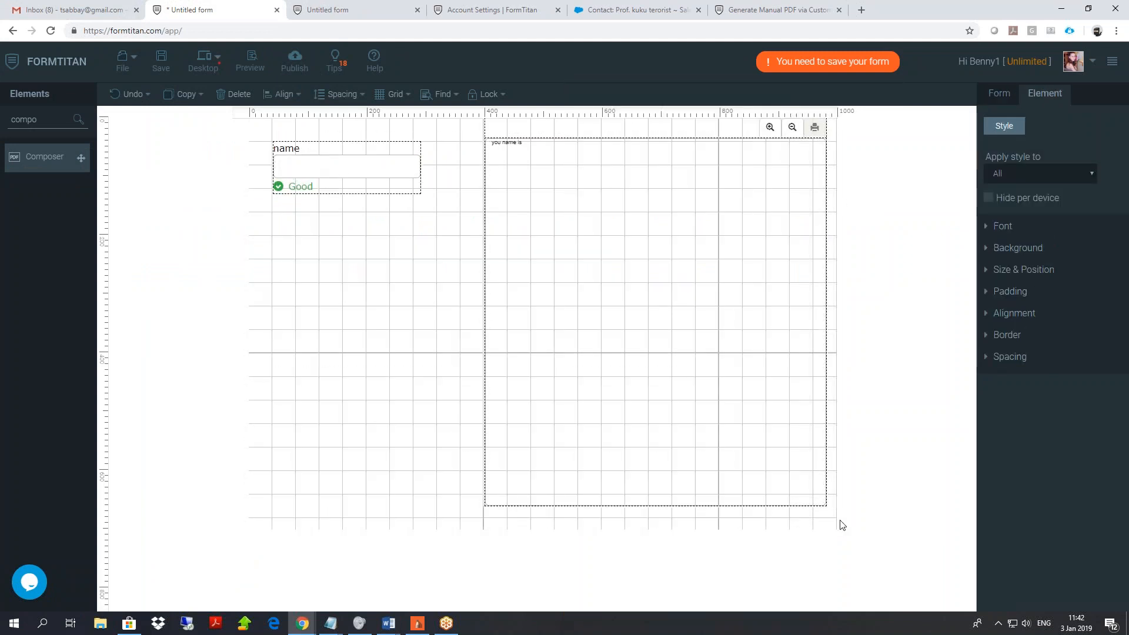
pyautogui.press('Delete')
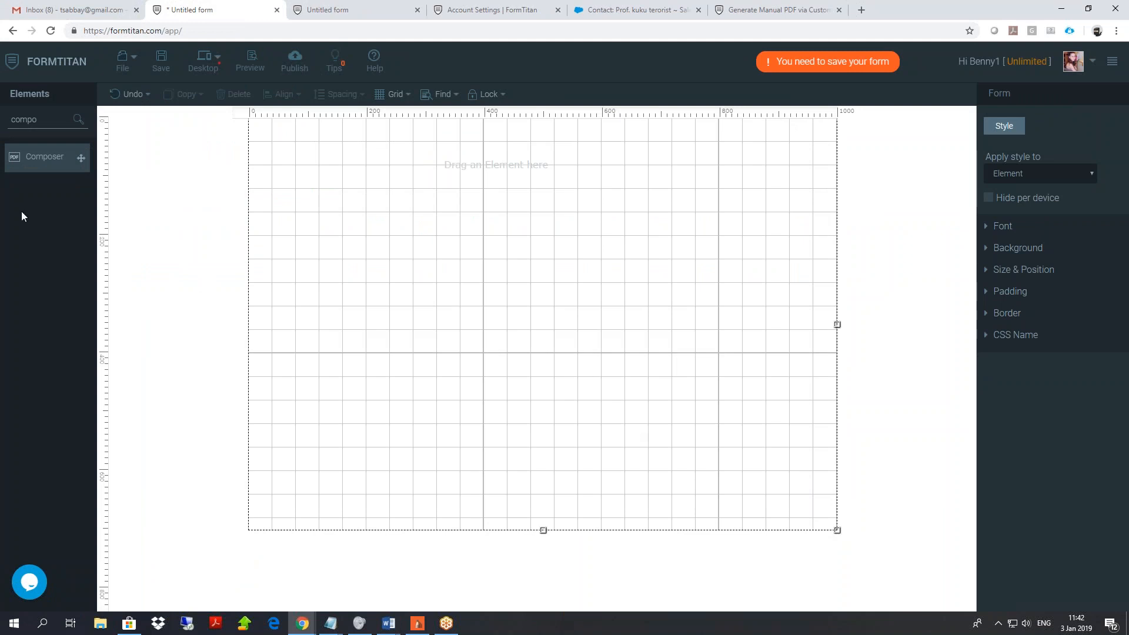
# Add a Submit button to the form centre with Button Type Salesforce Action.
pyautogui.moveTo(40, 120); pyautogui.dragTo(2, 135)
pyautogui.write('sub')
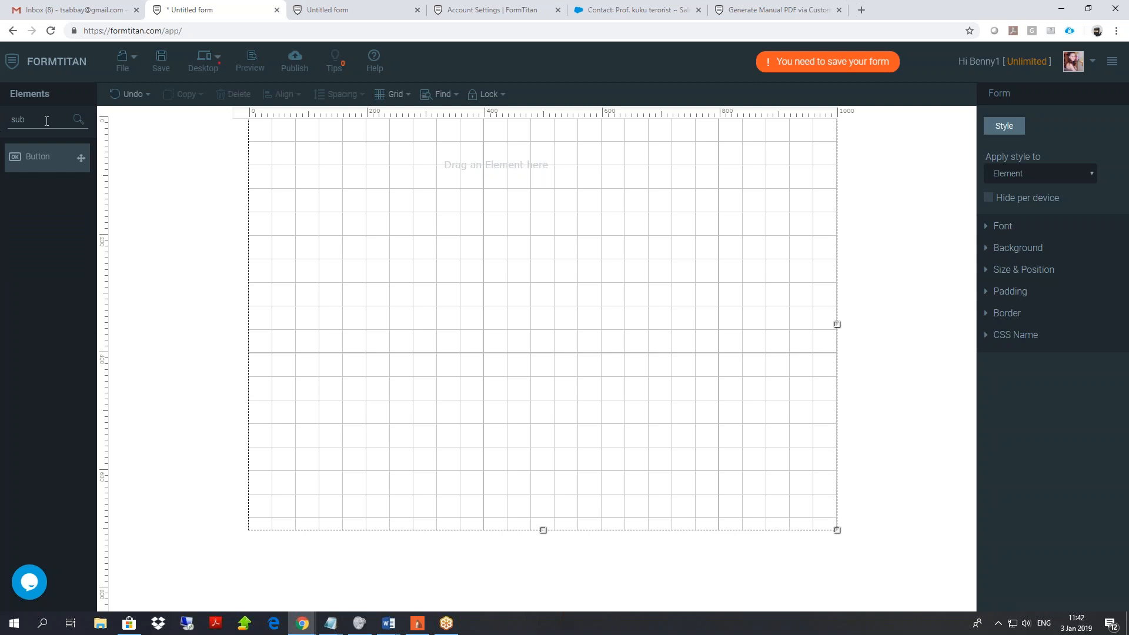
pyautogui.moveTo(46, 157); pyautogui.dragTo(444, 342)
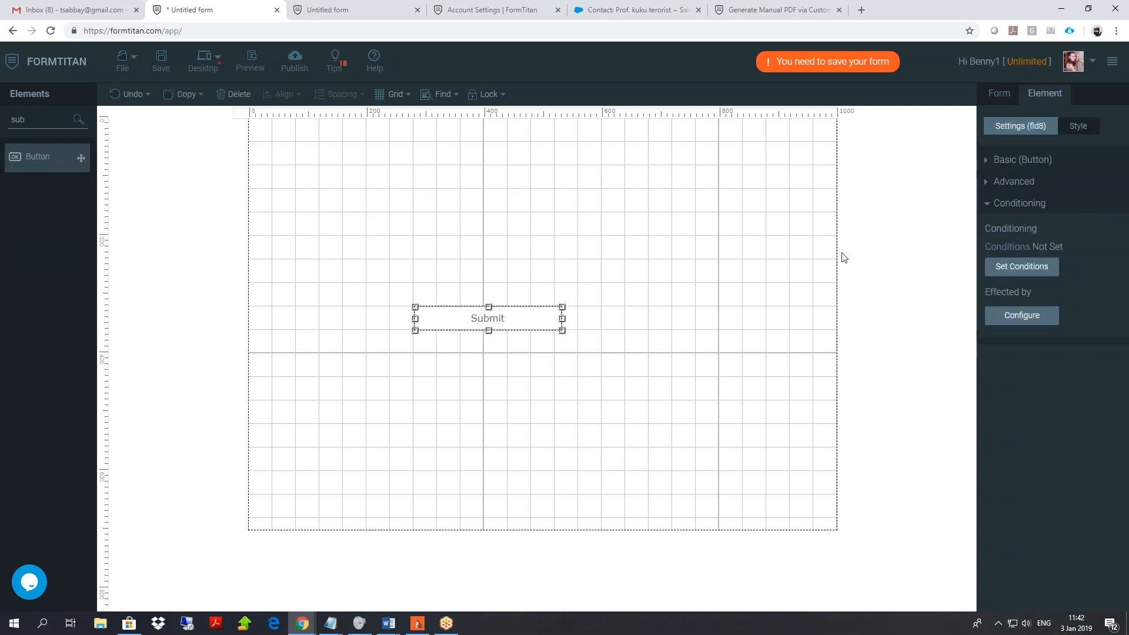
pyautogui.click(1000, 159)
pyautogui.click(1038, 285)
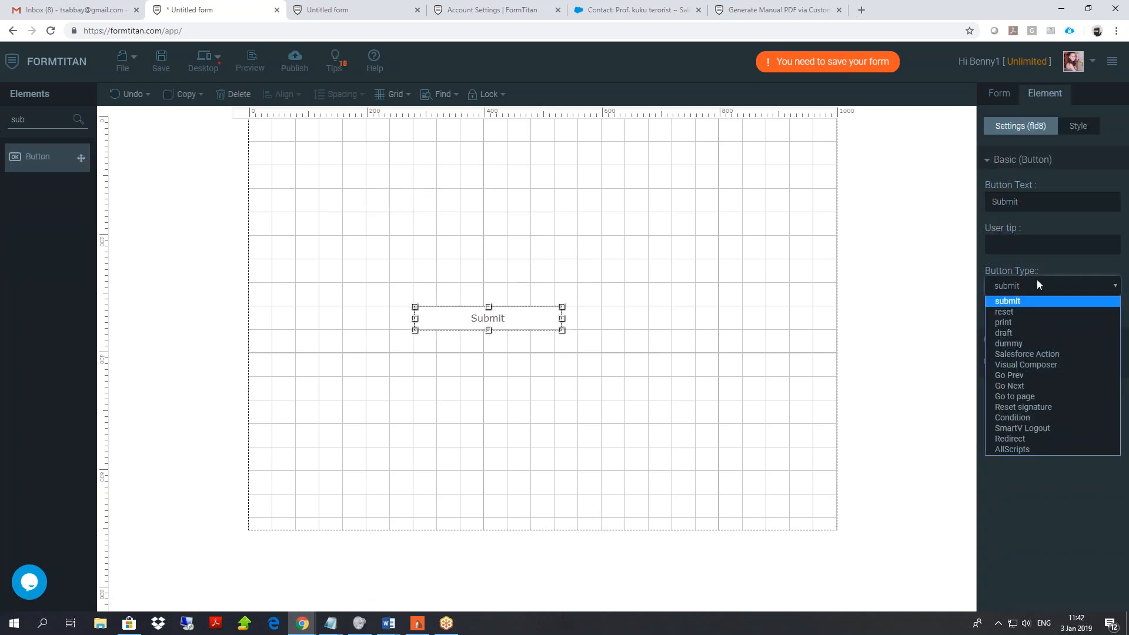
pyautogui.click(1059, 355)
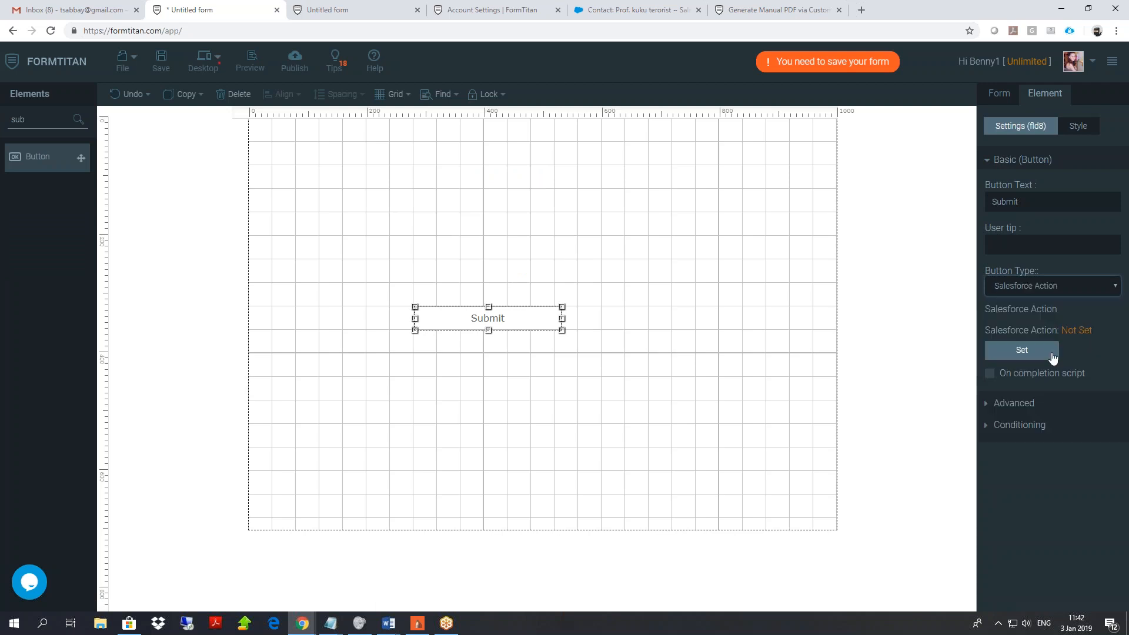
pyautogui.click(1021, 351)
# Create an Account push mapping enabled for use in a custom button.
pyautogui.click(379, 335)
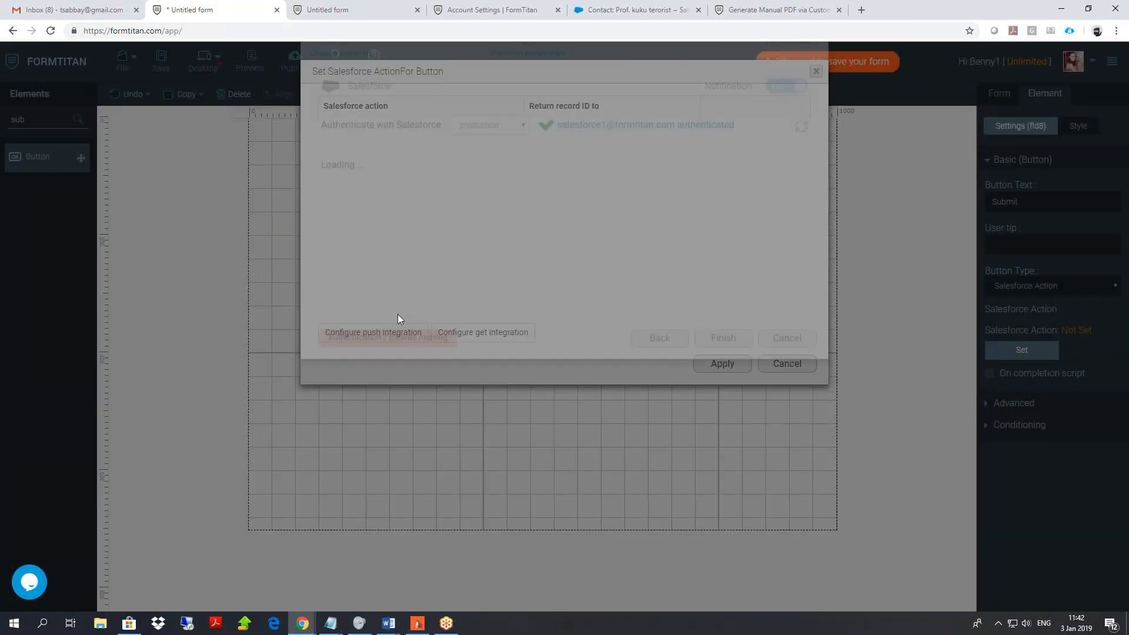
pyautogui.click(366, 267)
pyautogui.click(376, 149)
pyautogui.click(360, 181)
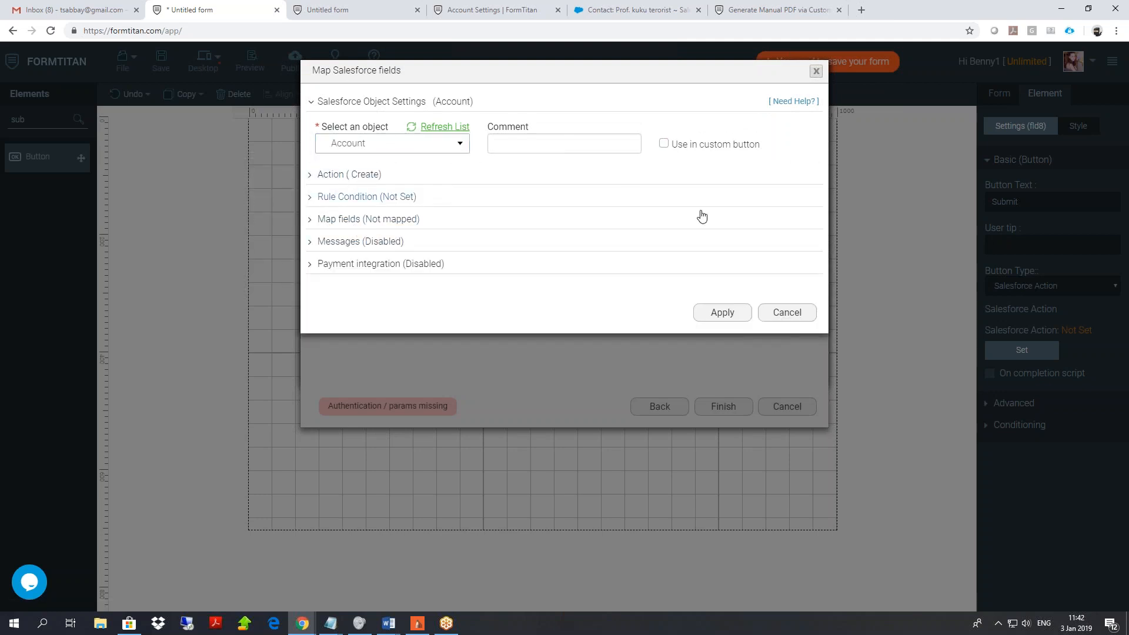
pyautogui.click(664, 144)
pyautogui.click(723, 312)
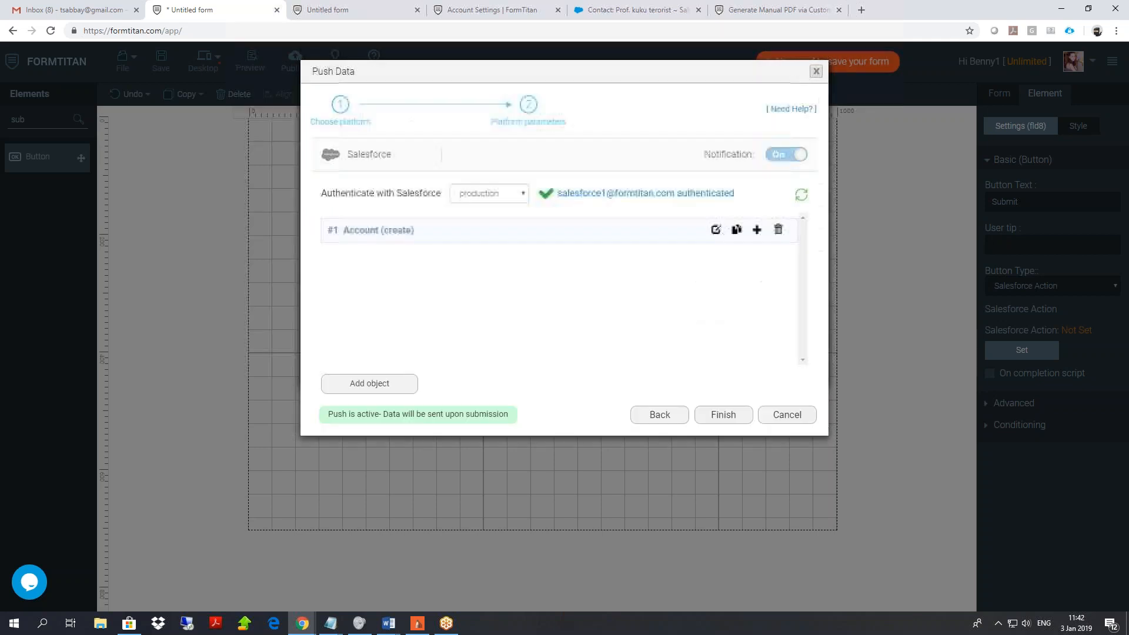
pyautogui.click(724, 414)
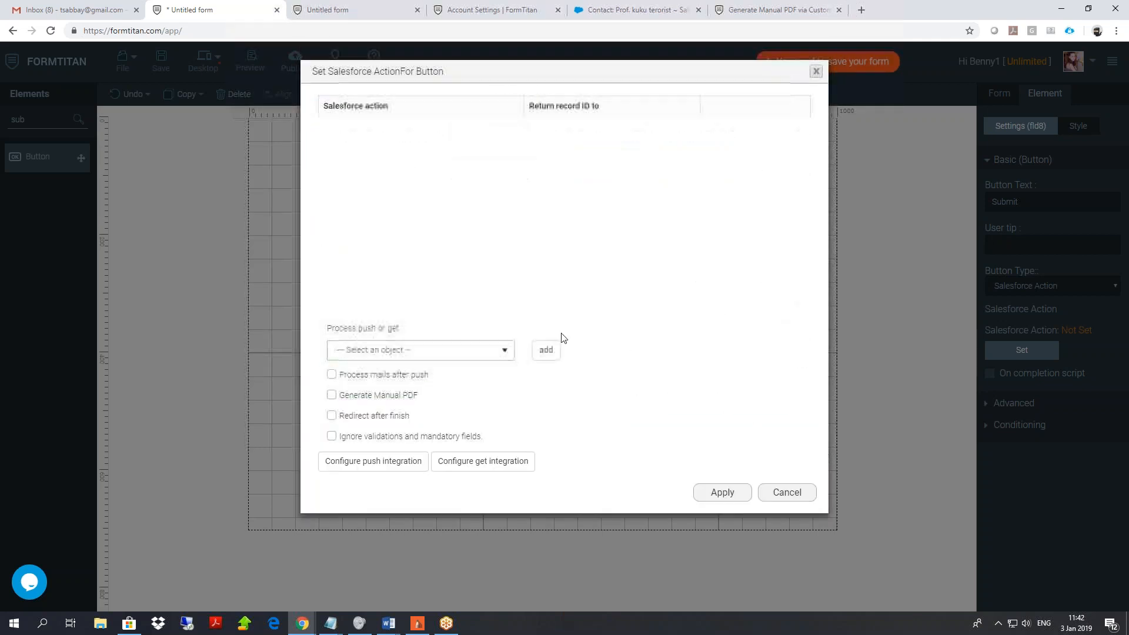
# Add Account (create) as the button's action with Generate Manual PDF turned on.
pyautogui.click(464, 352)
pyautogui.click(395, 391)
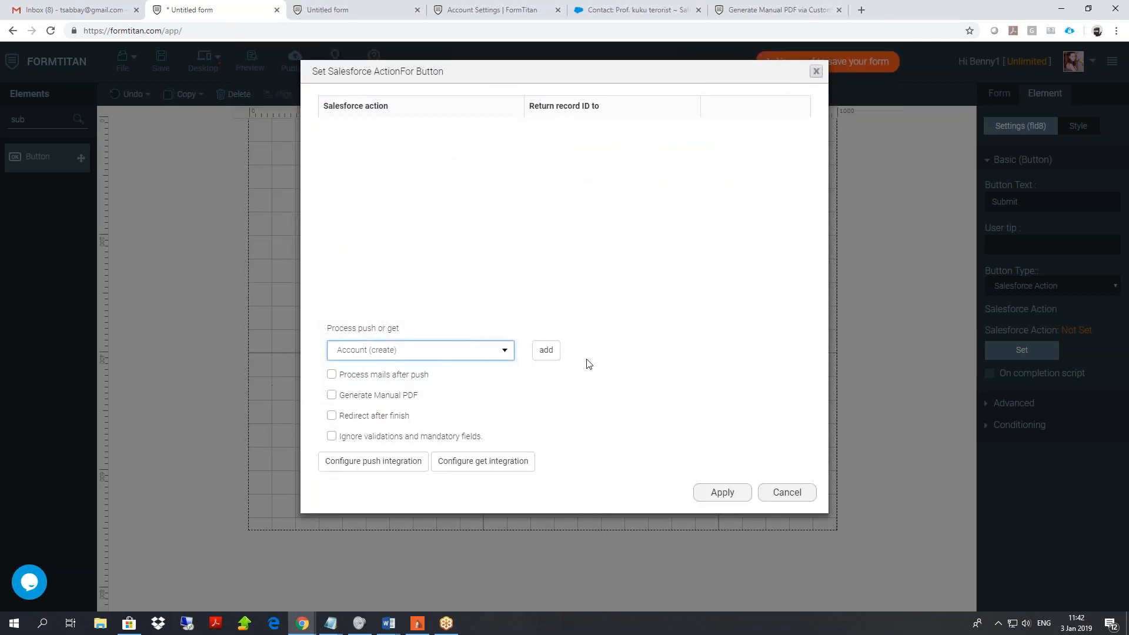
pyautogui.click(547, 350)
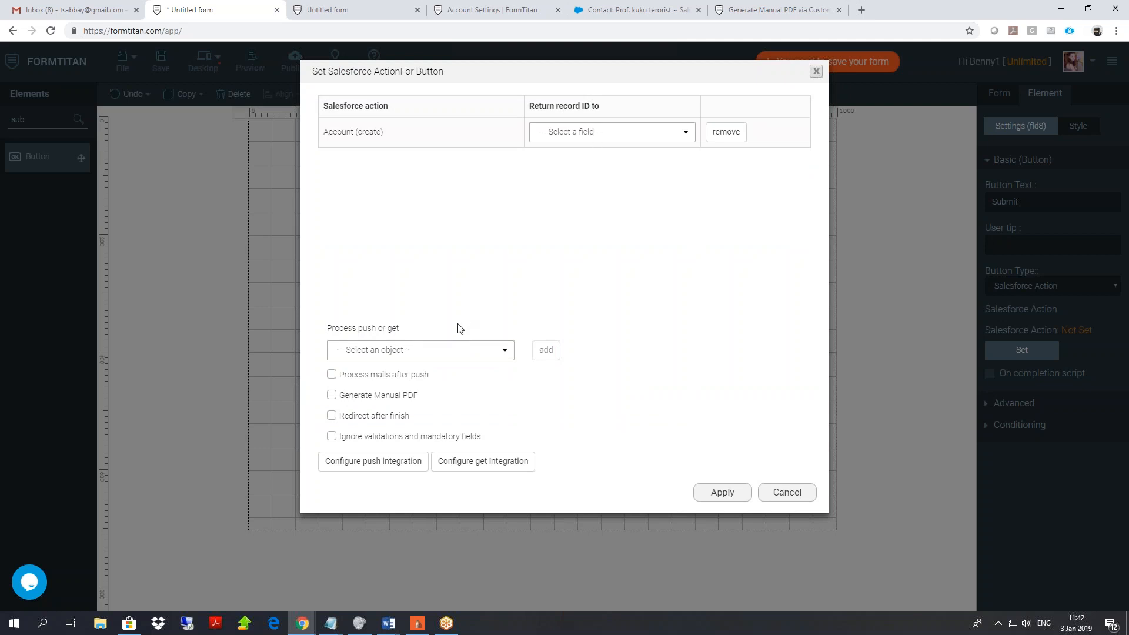
pyautogui.click(332, 396)
pyautogui.click(332, 395)
pyautogui.click(332, 395)
pyautogui.click(331, 395)
pyautogui.click(332, 395)
# Save the button's Salesforce action and add a Textbox above the Submit button.
pyautogui.click(723, 494)
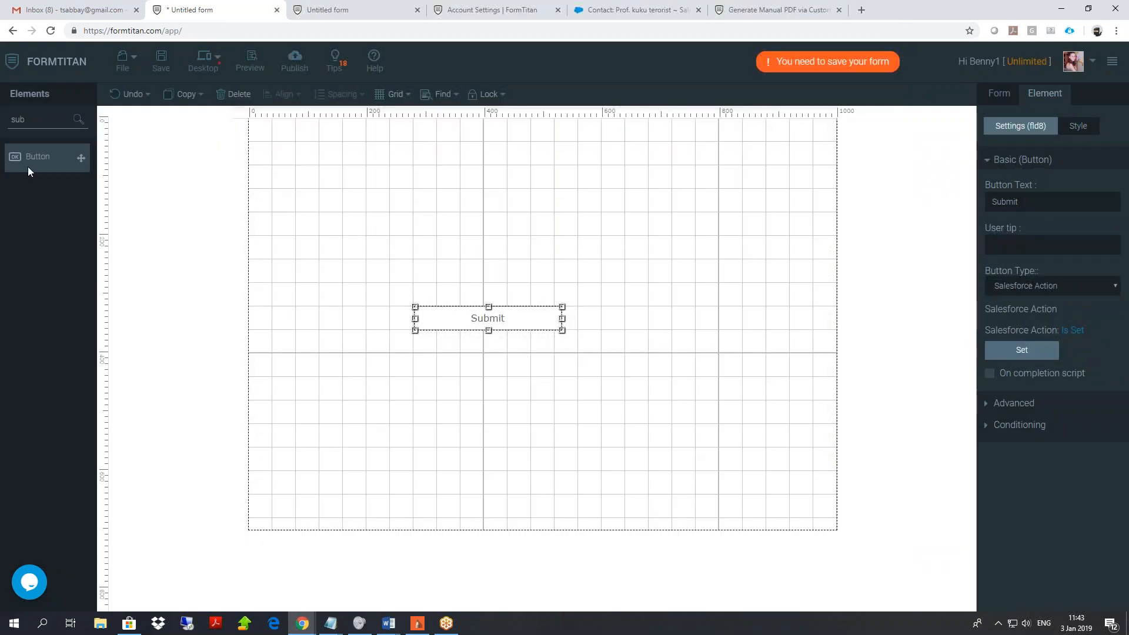
pyautogui.moveTo(41, 119); pyautogui.dragTo(1, 112)
pyautogui.write('text')
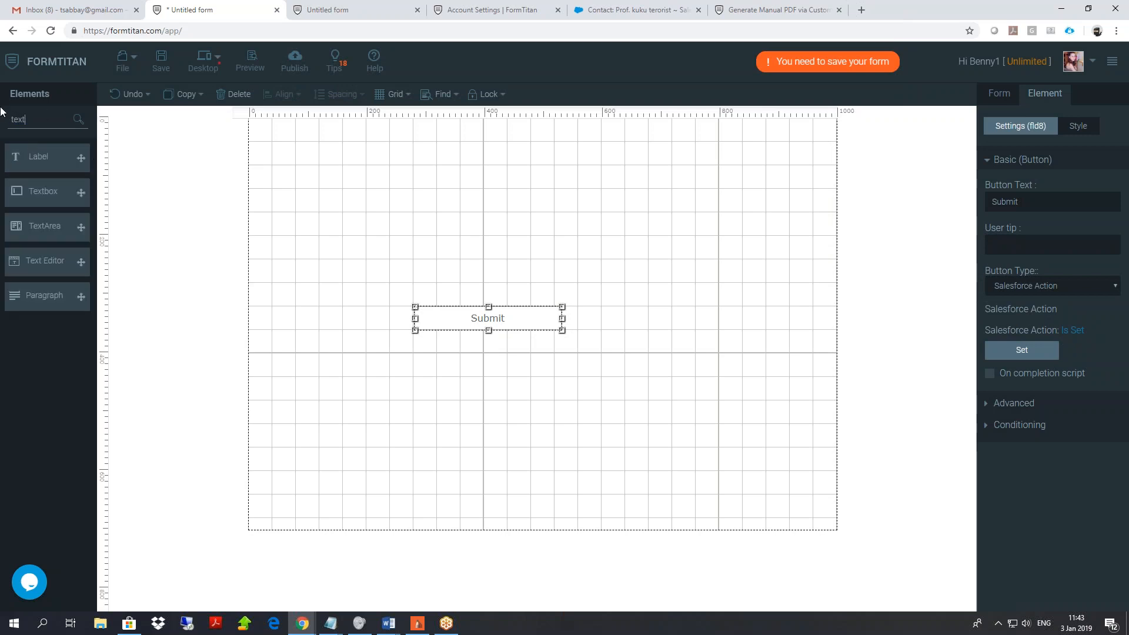
pyautogui.moveTo(69, 194); pyautogui.dragTo(350, 211)
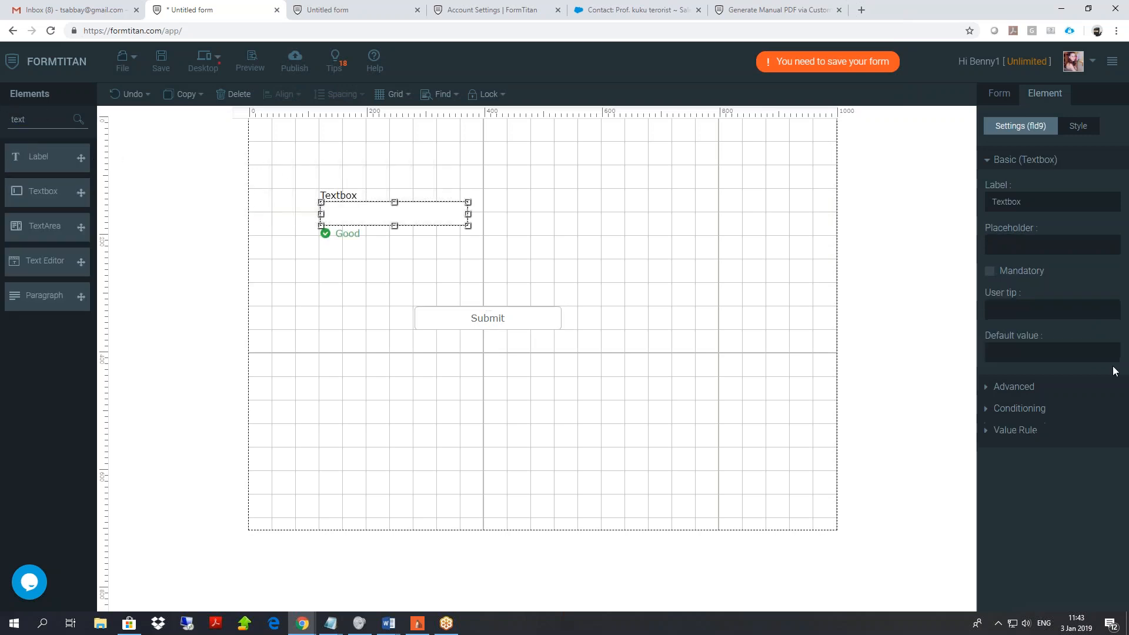
# Open the textbox's Conditioning setup to configure condition results.
pyautogui.click(1036, 406)
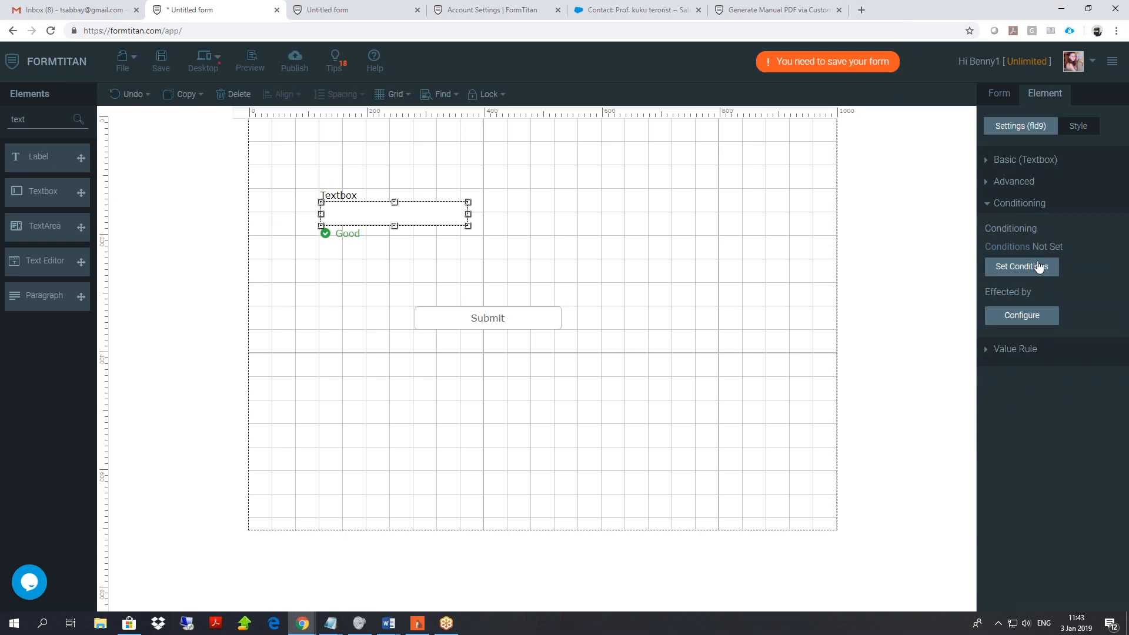
pyautogui.click(1035, 266)
pyautogui.click(361, 228)
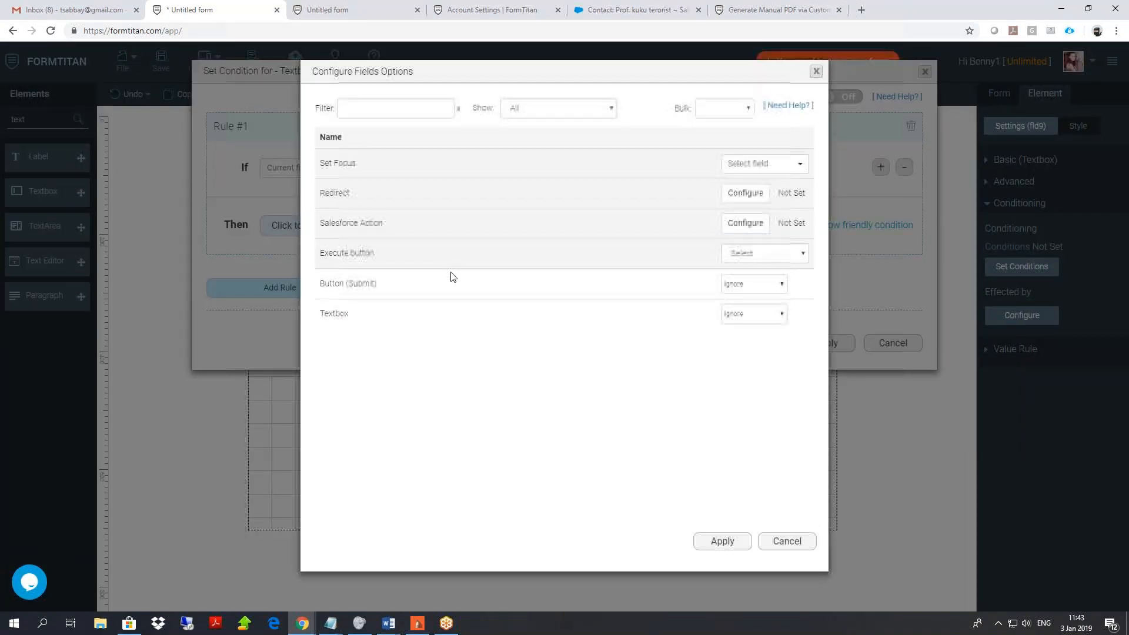